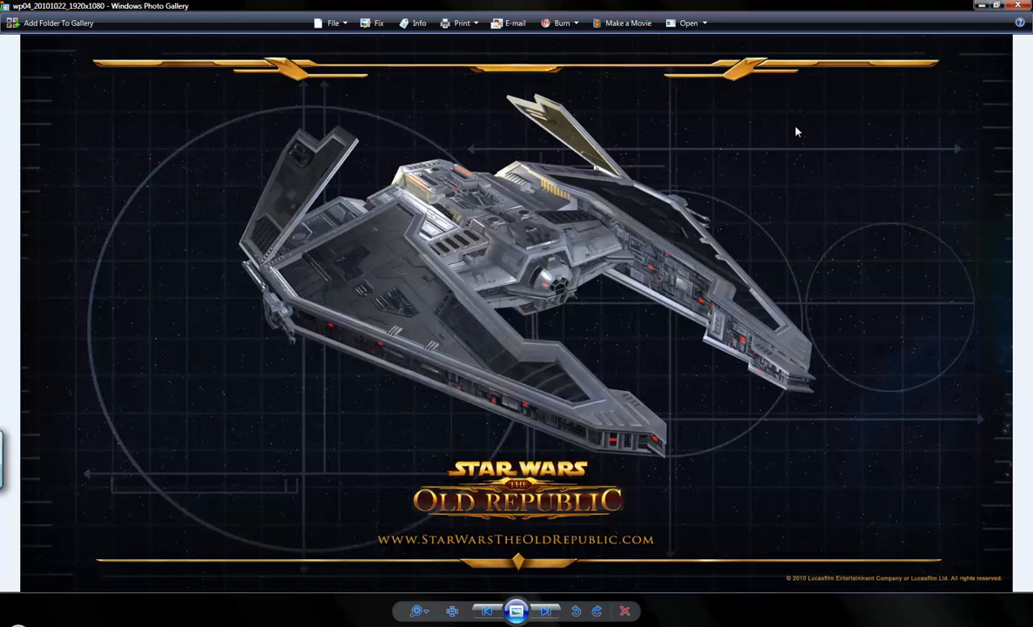
Review the Star Wars ship artwork and the front, back and side rough-out renders, and switch to Blender.
key(Right)
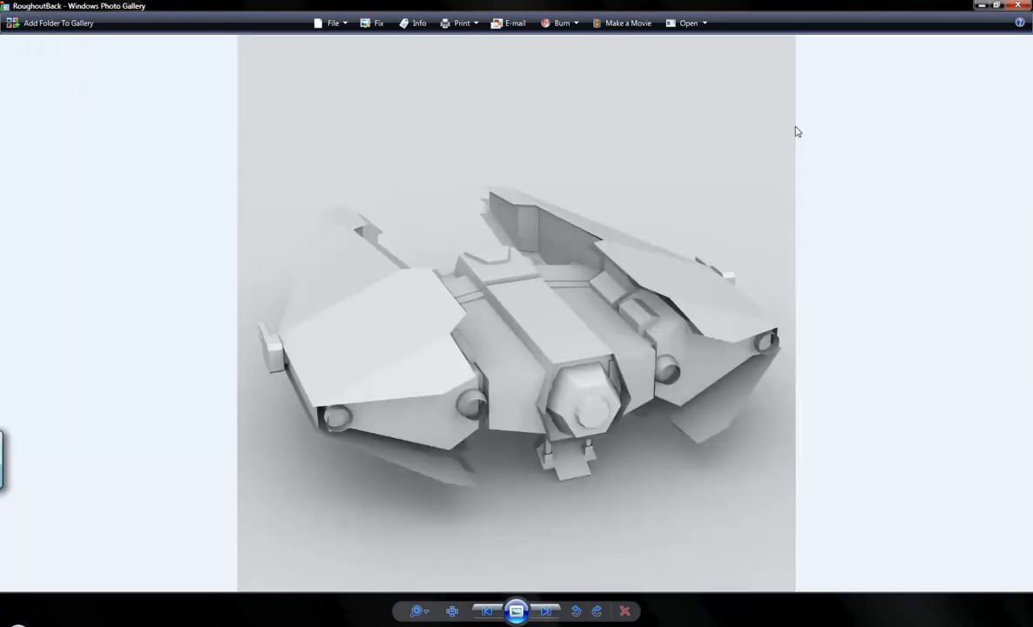
key(Right)
key(Right)
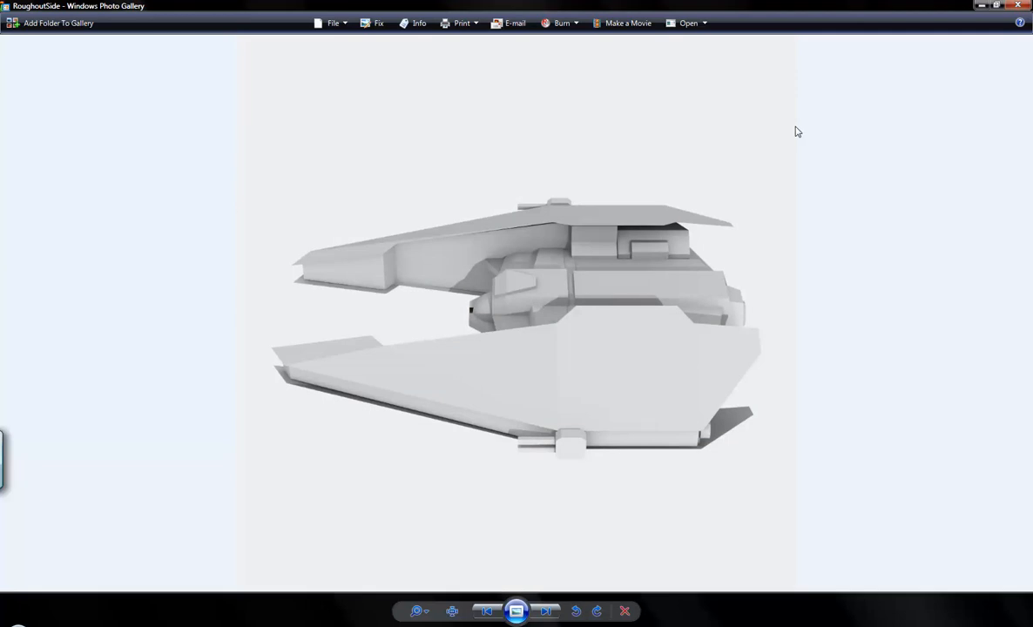
key(Right)
key(Left)
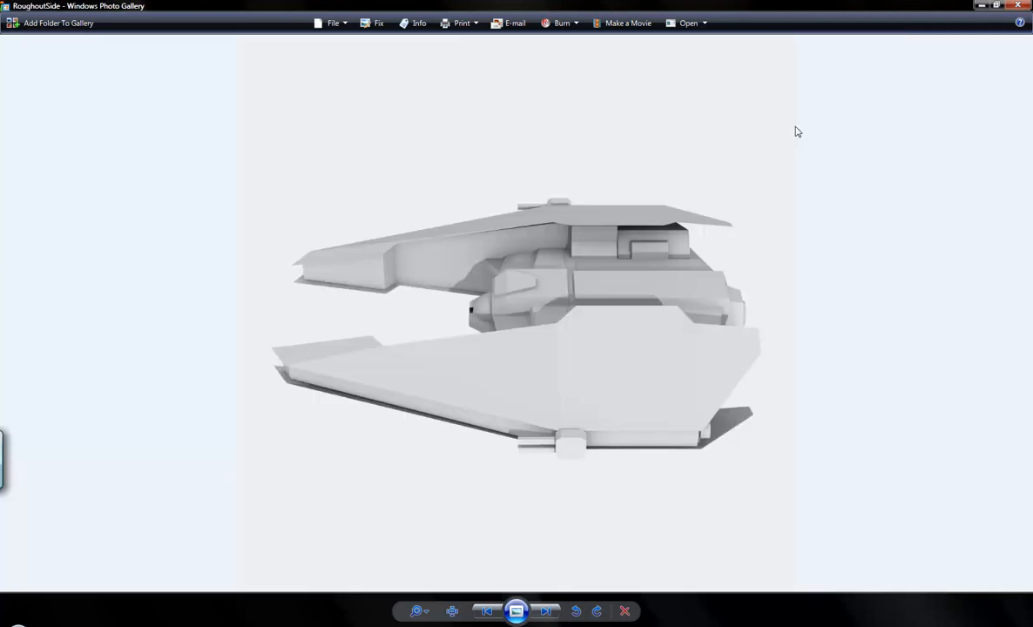
key(Left)
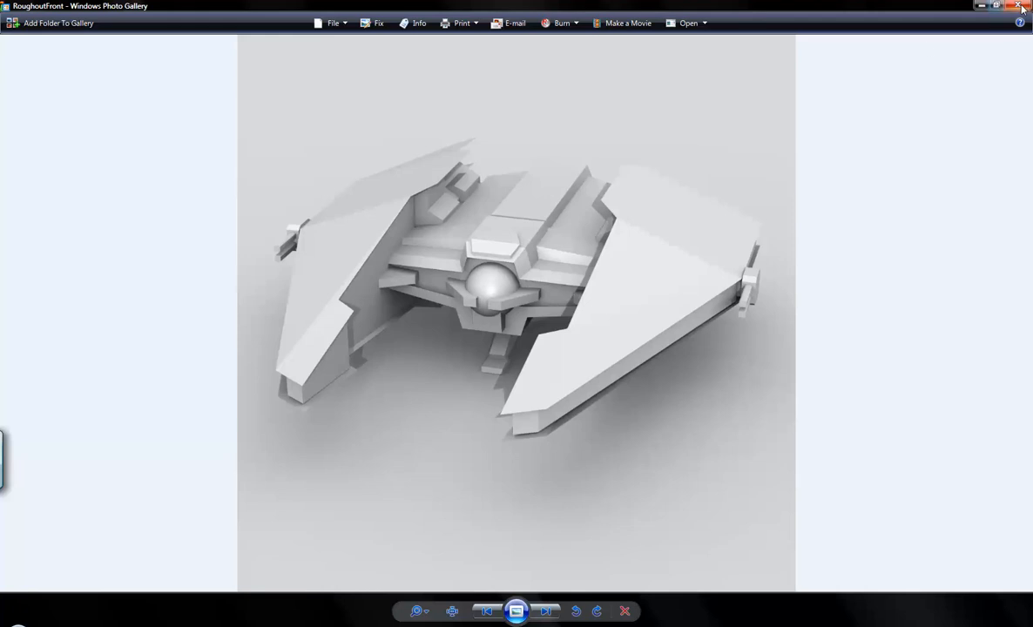
click(981, 6)
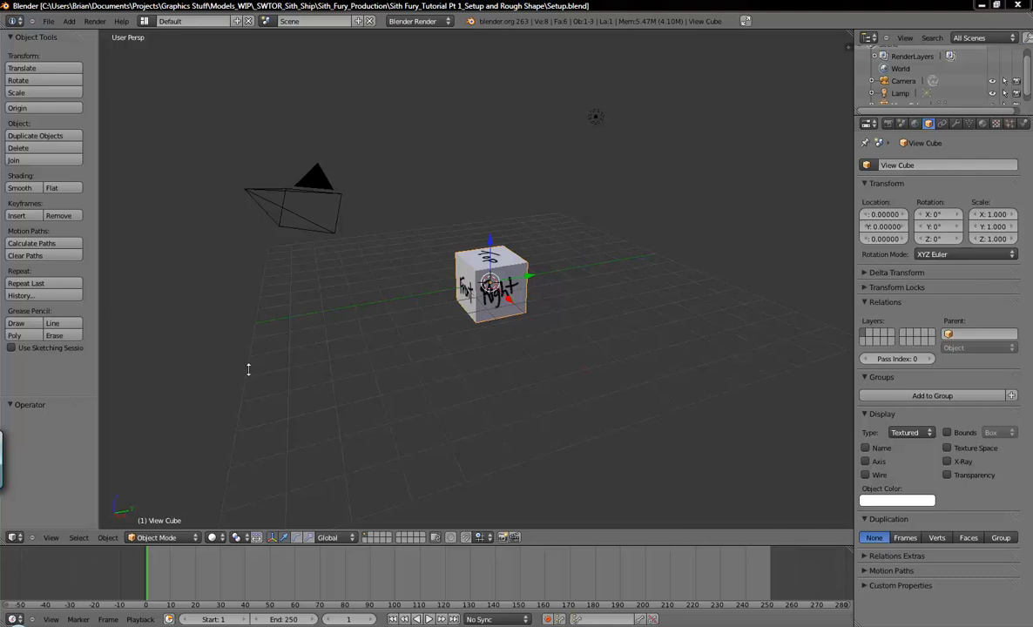
View the labelled cube from the bottom and from the back.
click(54, 538)
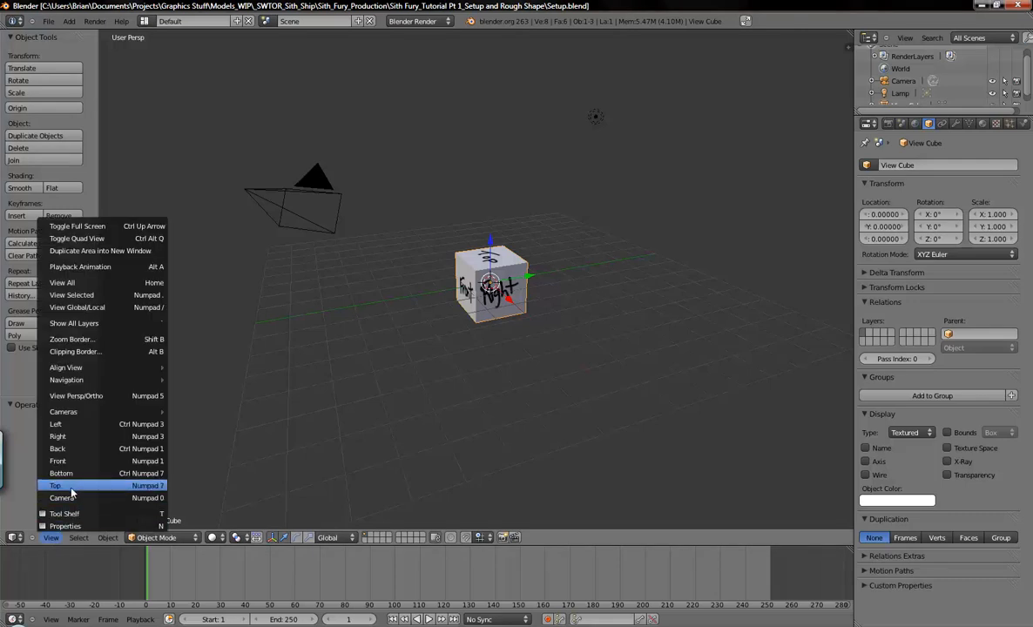
click(61, 472)
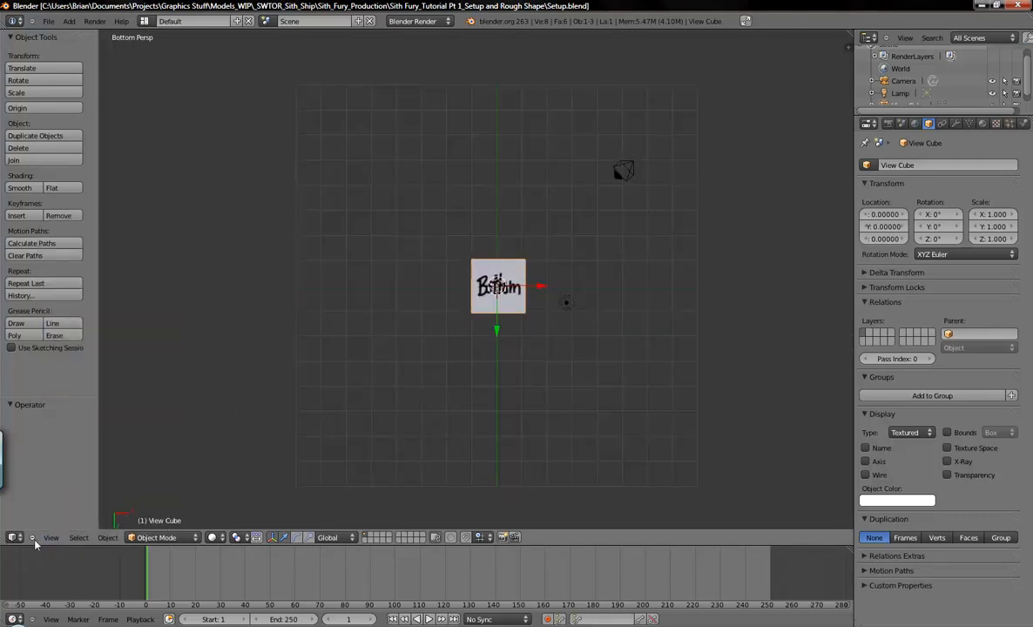
click(49, 539)
click(65, 449)
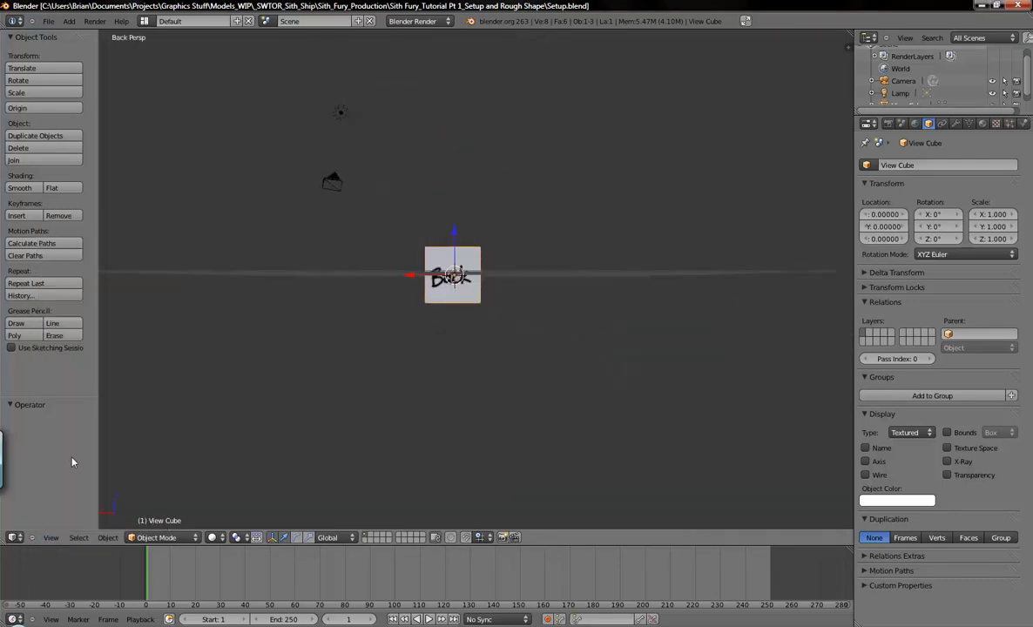
Compare perspective and orthographic projection on the labelled cube, and leave the 3D view in orthographic.
click(52, 539)
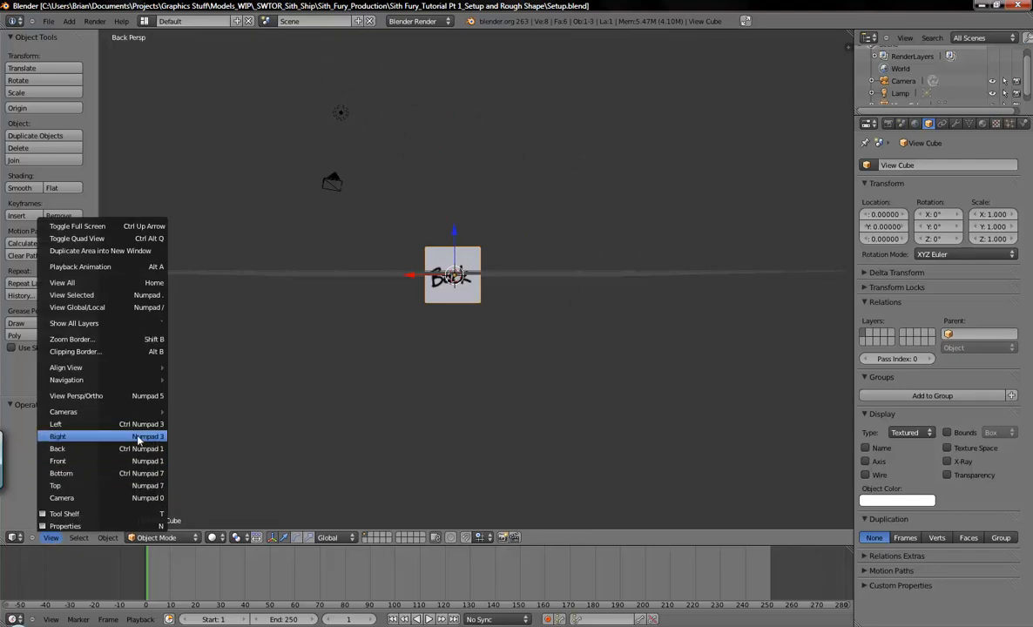
click(70, 397)
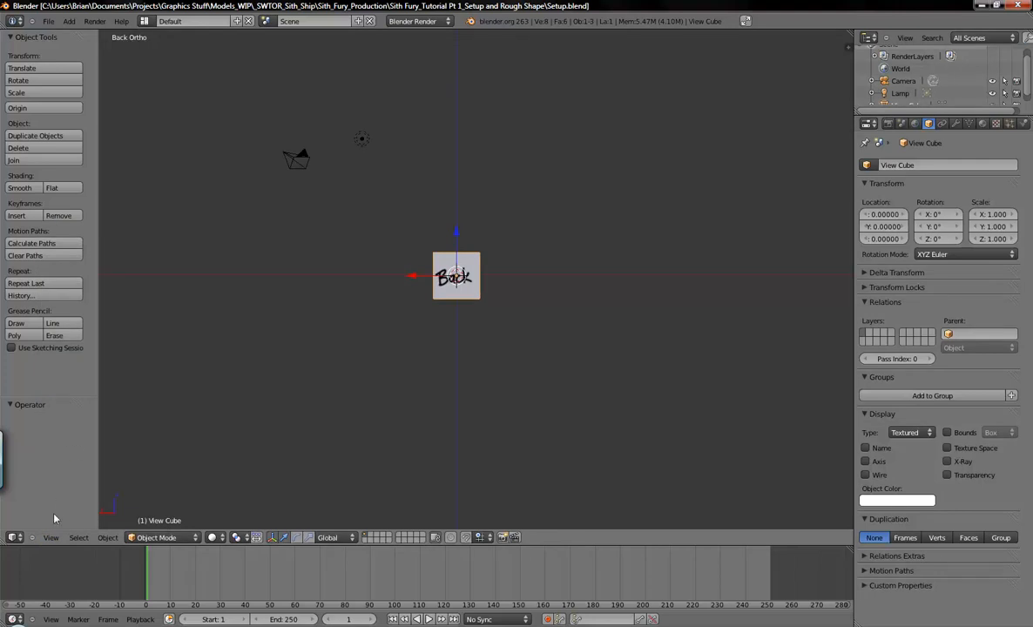
click(51, 538)
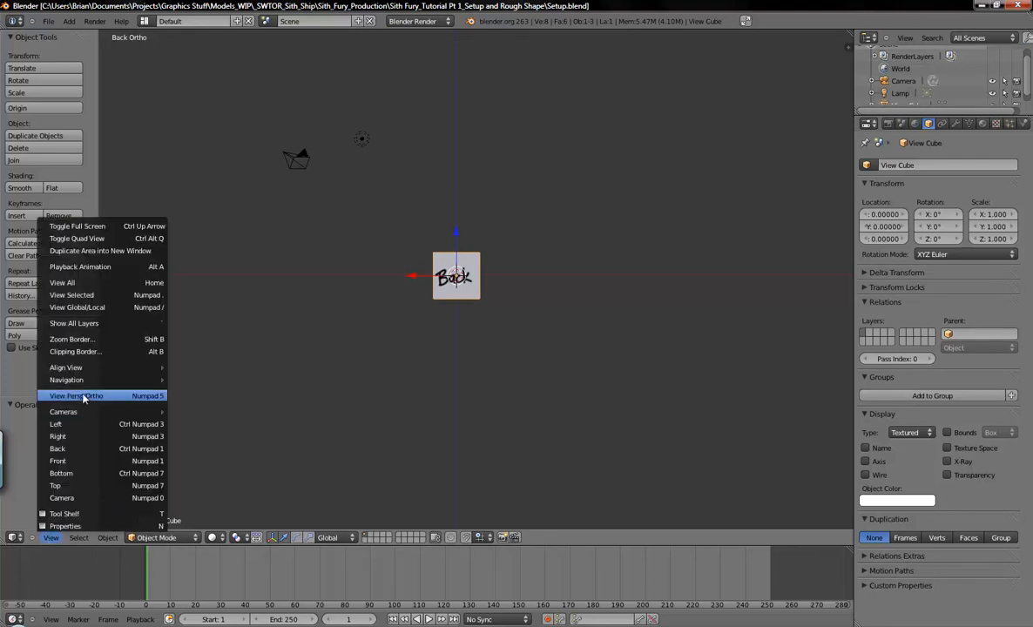
click(82, 397)
mouse_move(422, 277)
middle_down()
mouse_move(392, 259)
mouse_move(408, 273)
middle_up()
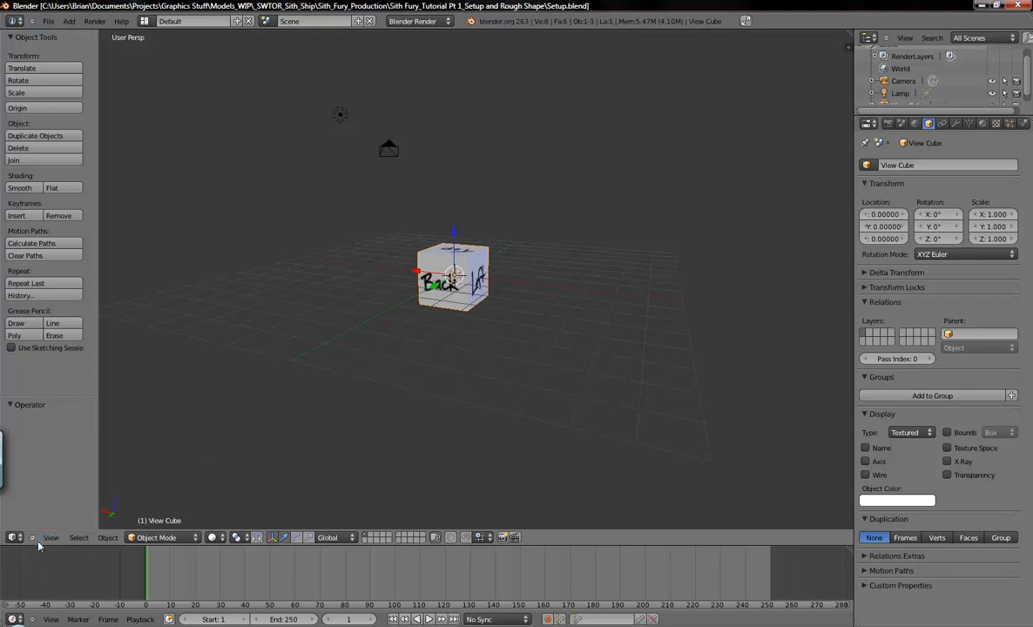
click(50, 537)
click(50, 537)
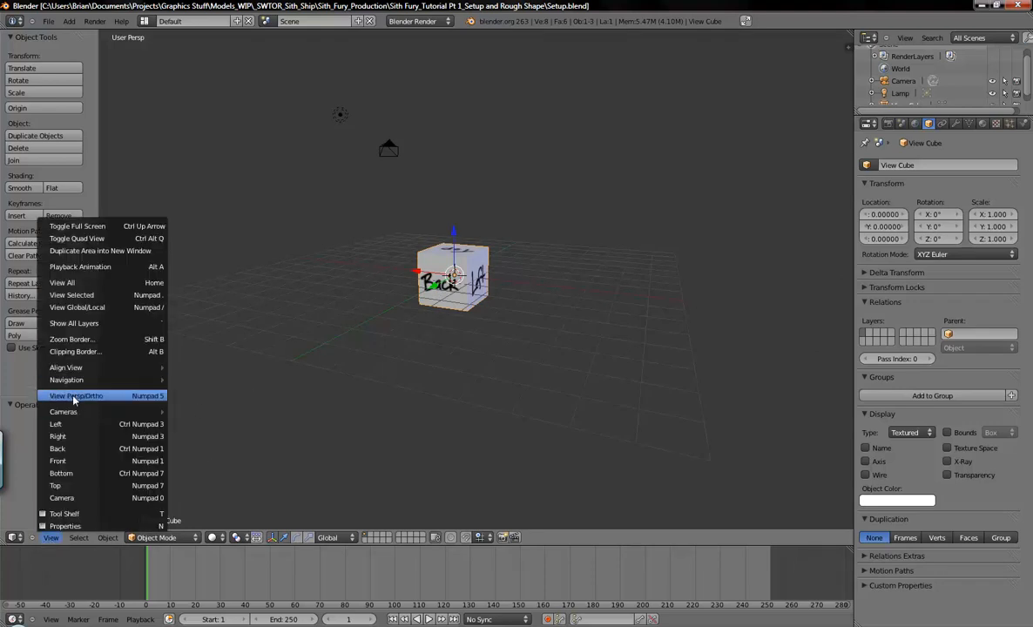
click(74, 398)
Examine the labelled view cube by orbiting, zooming and panning around its top, front and right faces.
middle_drag(364, 403, 565, 363)
scroll(565, 362, up, 6)
middle_drag(506, 310, 520, 387)
scroll(535, 386, up, 3)
scroll(551, 385, down, 6)
scroll(549, 381, up, 6)
middle_drag(525, 386, 536, 338)
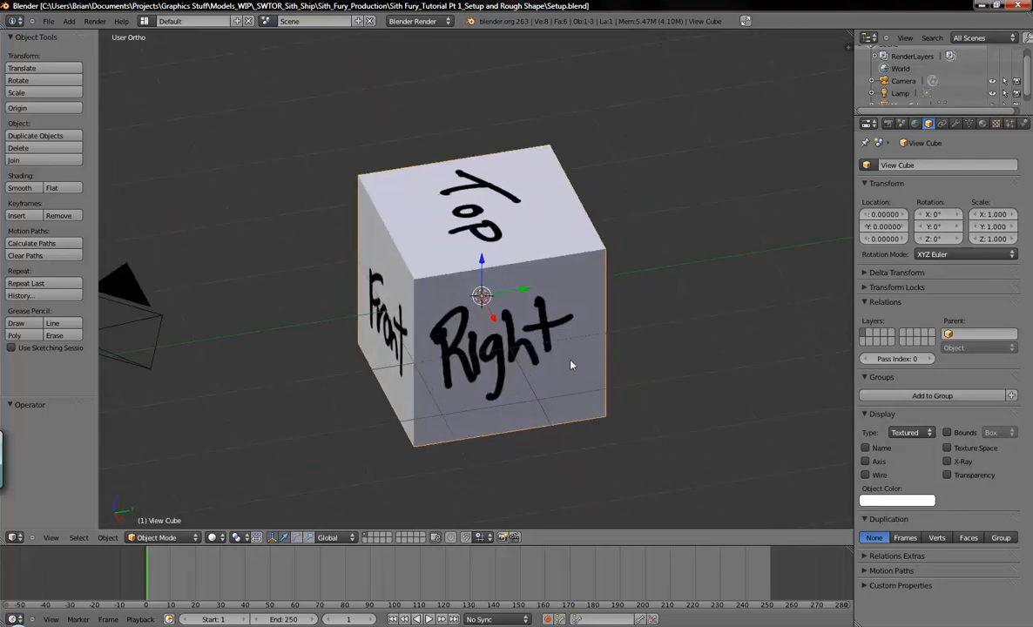
shift+middle_drag(537, 359, 541, 406)
scroll(514, 374, down, 4)
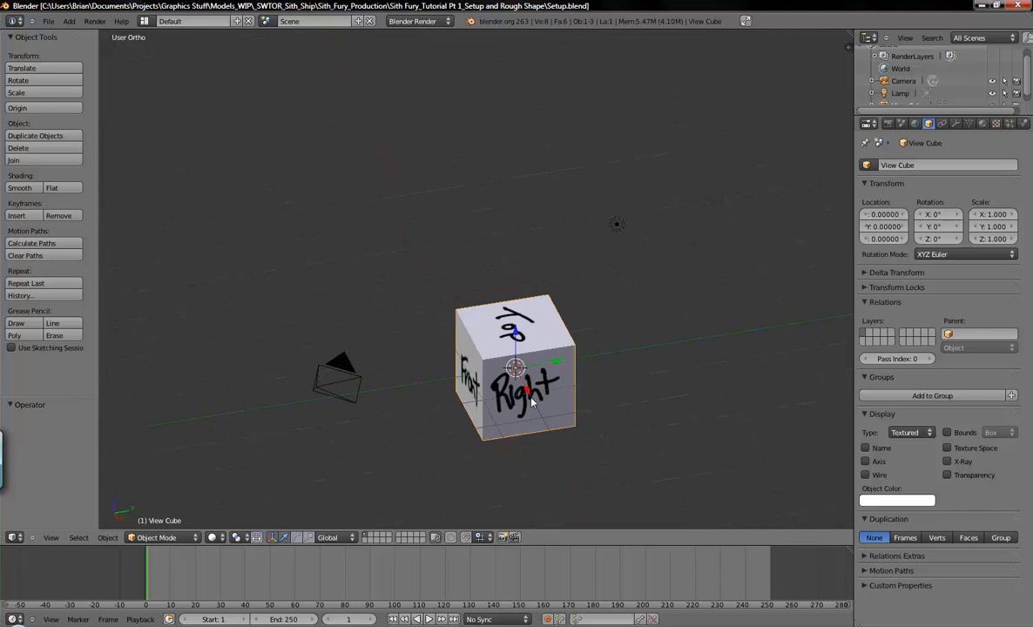
middle_drag(503, 363, 494, 322)
key(g)
right_click(435, 360)
middle_drag(435, 360, 485, 381)
shift+middle_drag(547, 366, 502, 350)
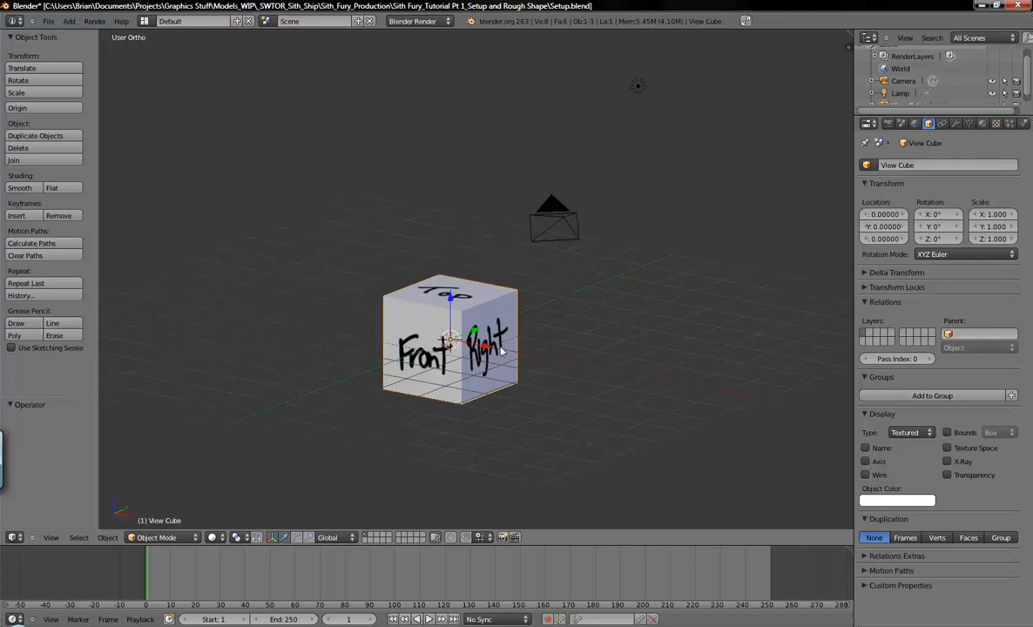
Display an empty layer of the scene and return to the first layer.
click(402, 534)
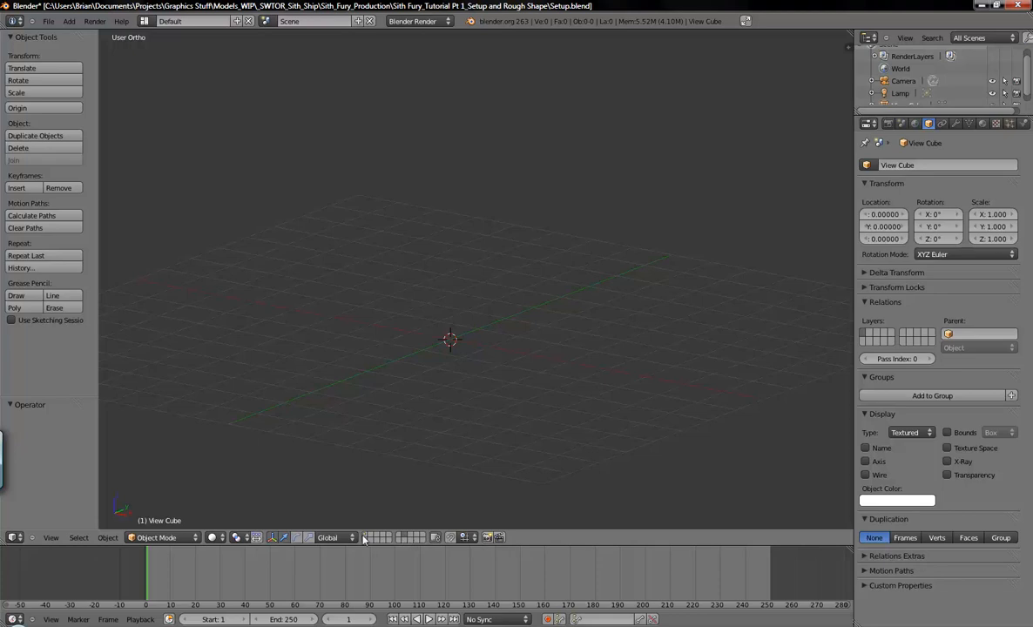
click(366, 536)
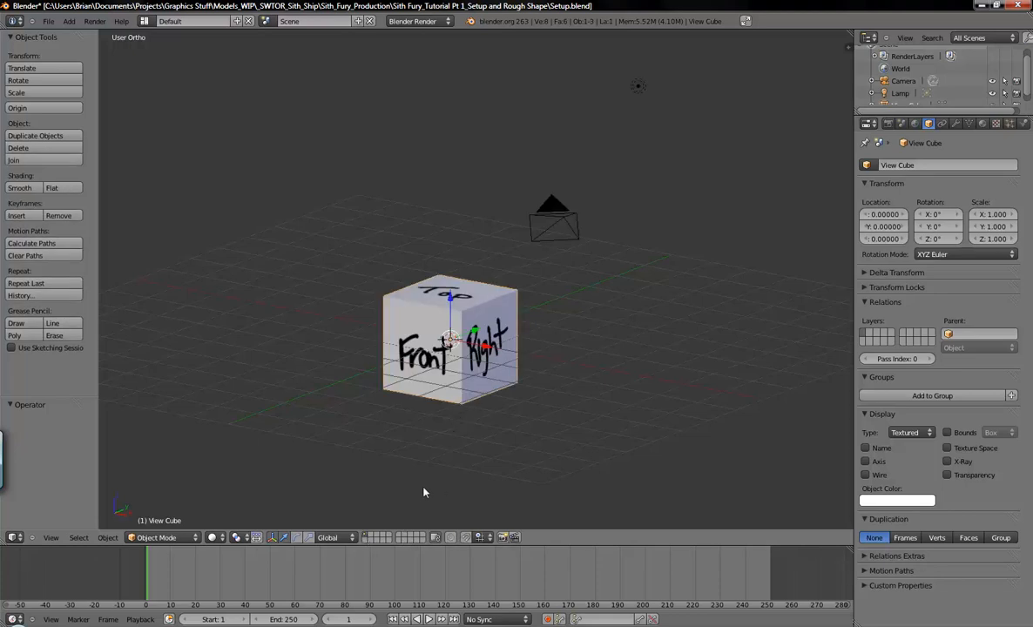
key(g)
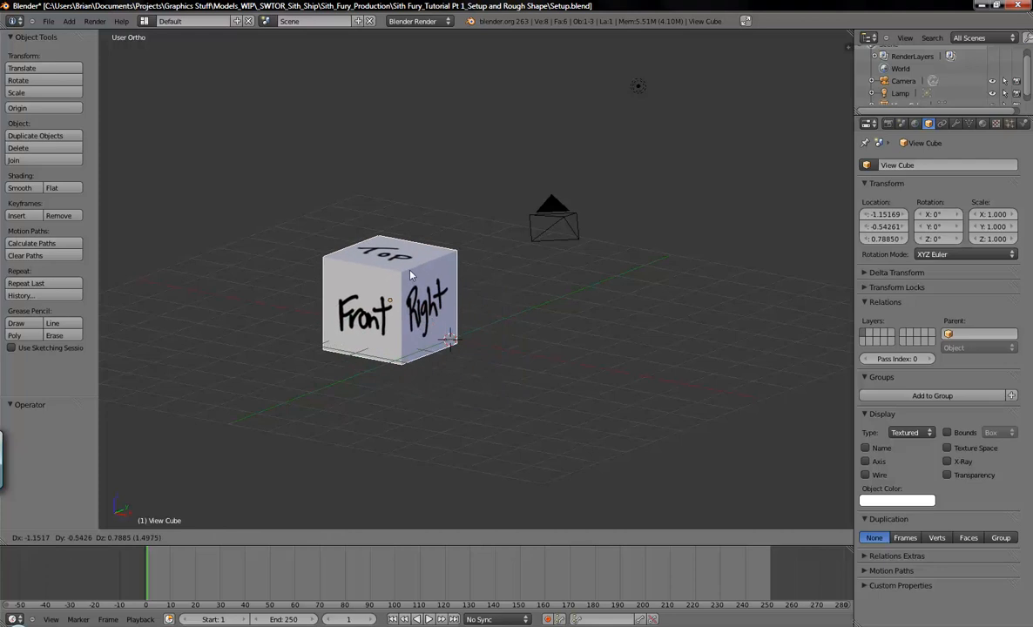
key(Escape)
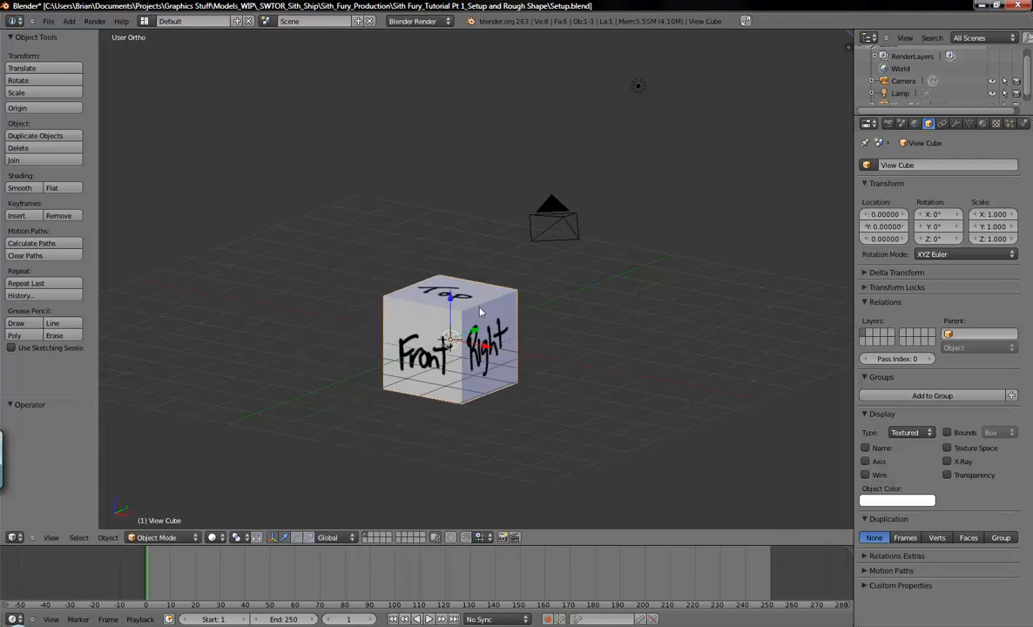
Move the view cube to layer 20, check it there, and return to the first layer.
key(m)
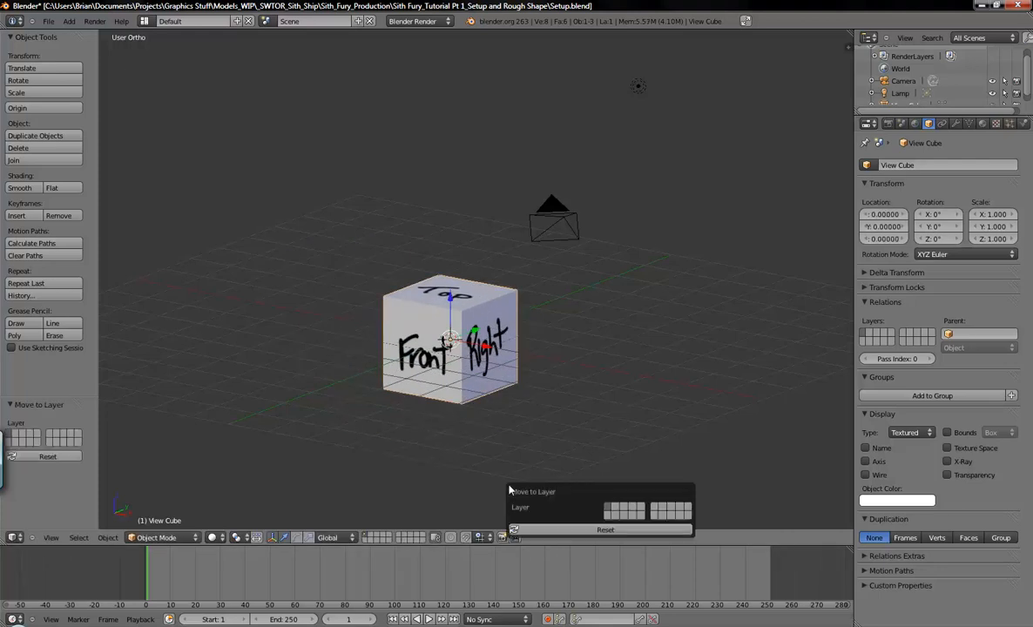
click(687, 512)
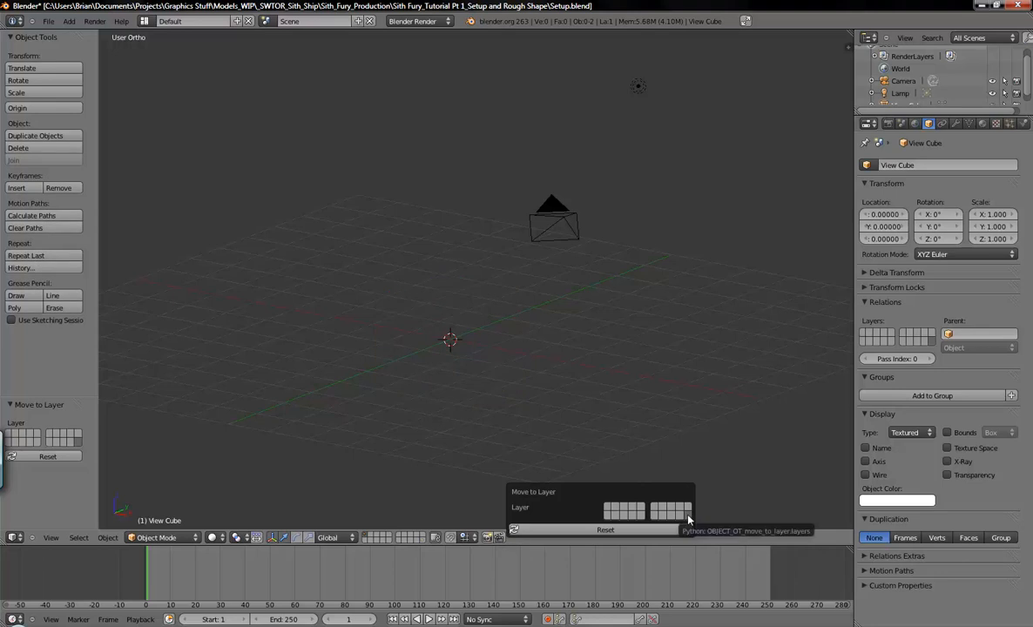
click(423, 541)
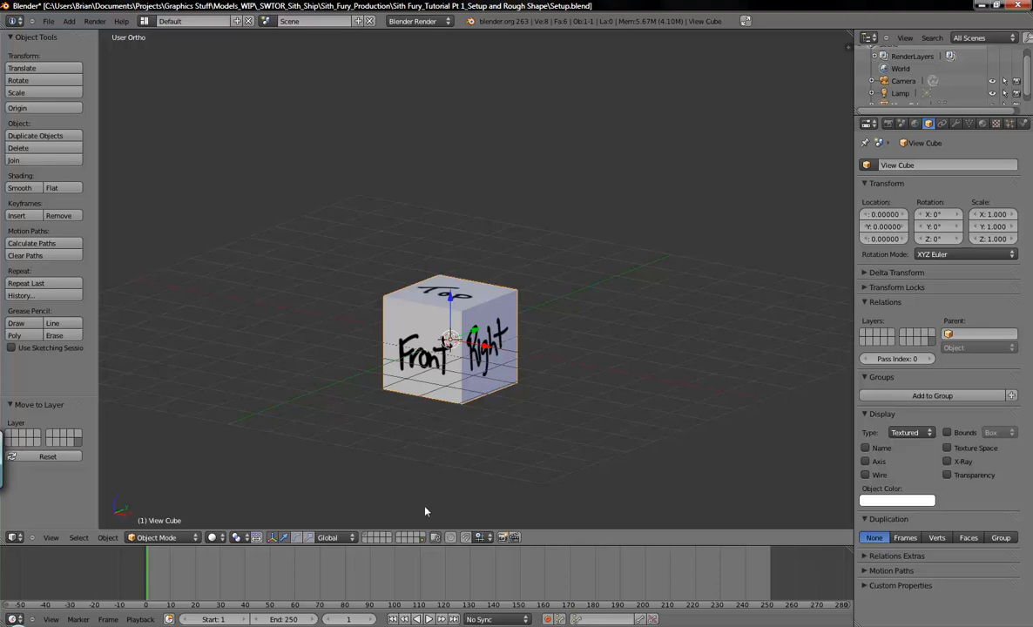
click(367, 537)
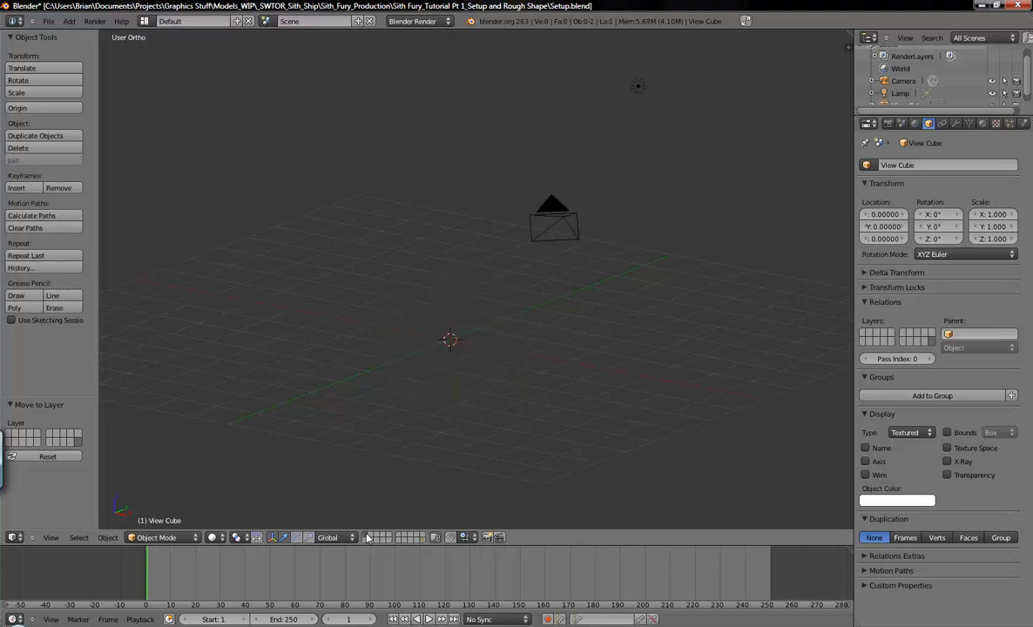
Check the scene layers individually and the first and last layers displayed together, ending on the first layer.
click(373, 537)
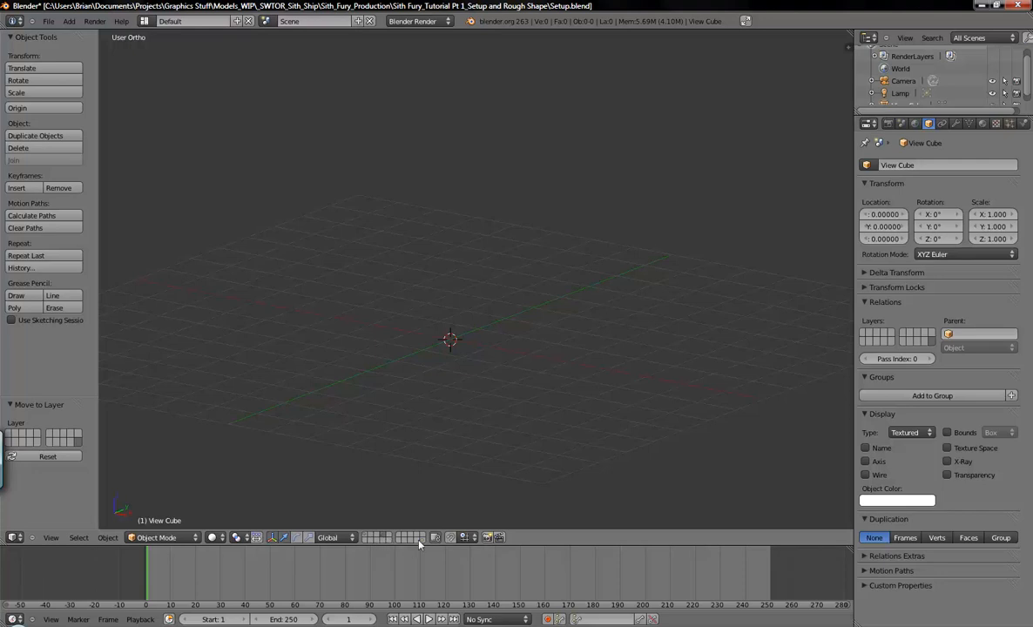
click(367, 537)
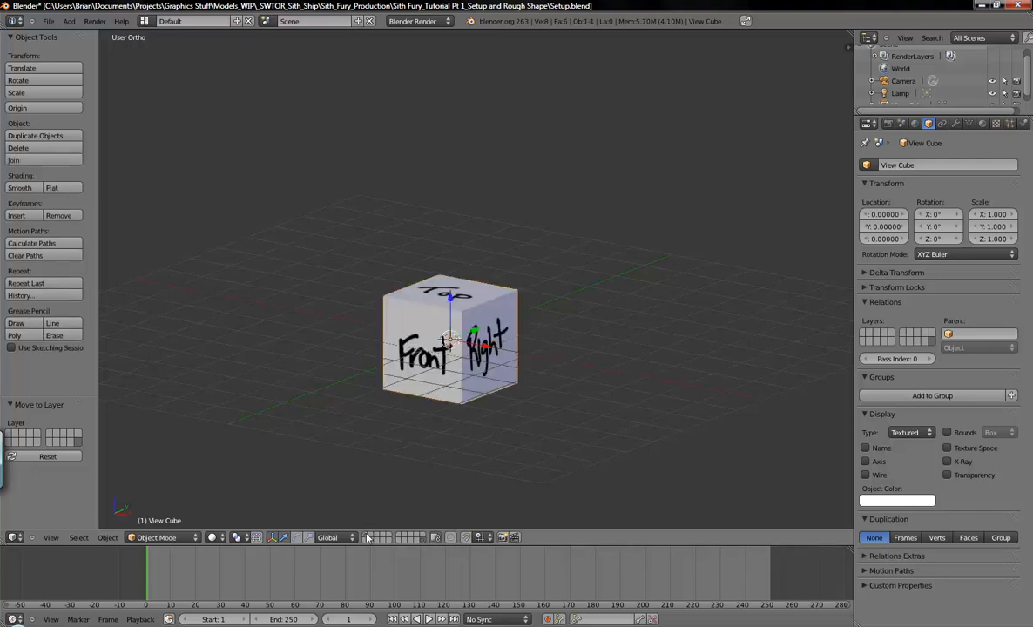
shift+click(374, 537)
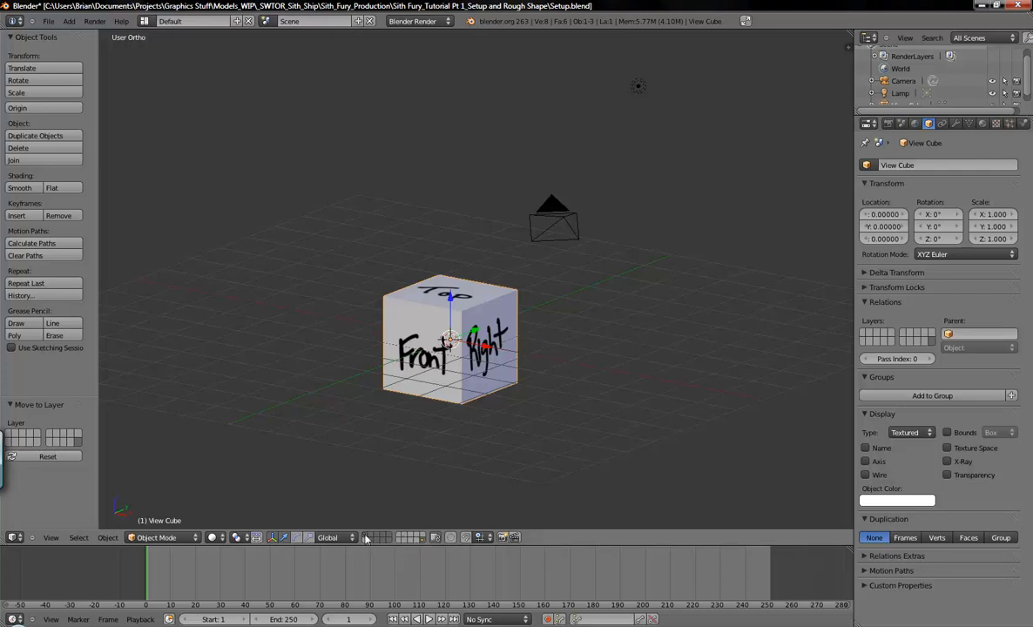
shift+click(367, 537)
Move the camera and the lamp together from the first layer to layer 2.
middle_drag(566, 284, 564, 311)
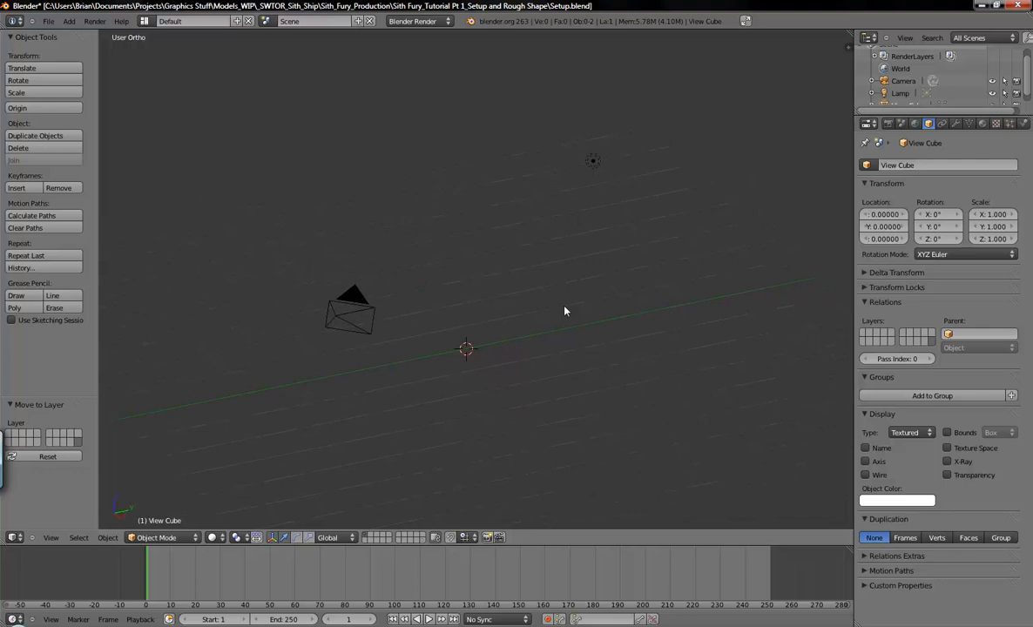
right_click(591, 167)
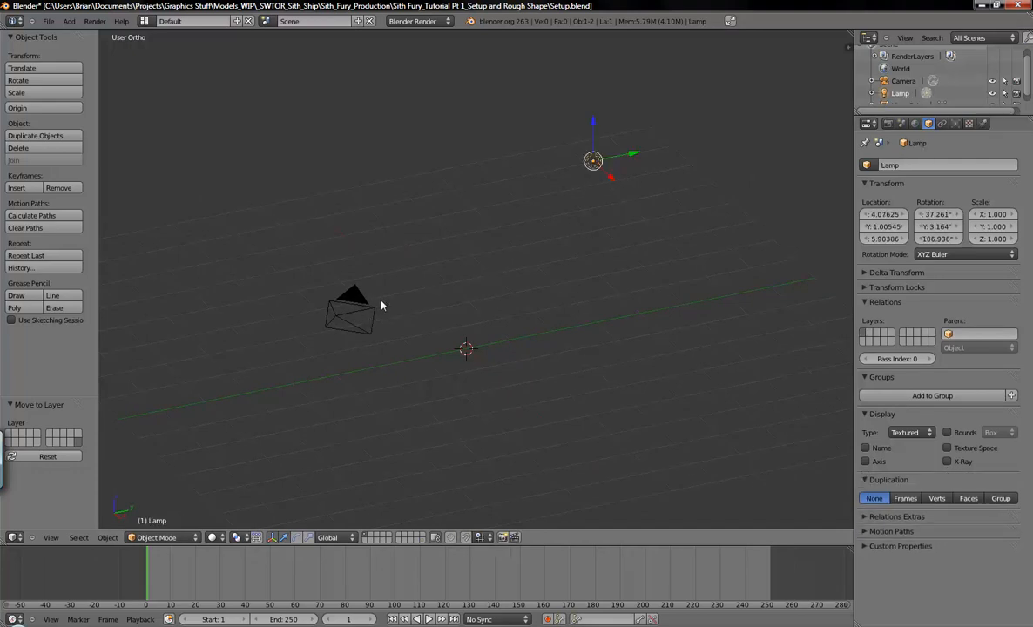
right_click(345, 326)
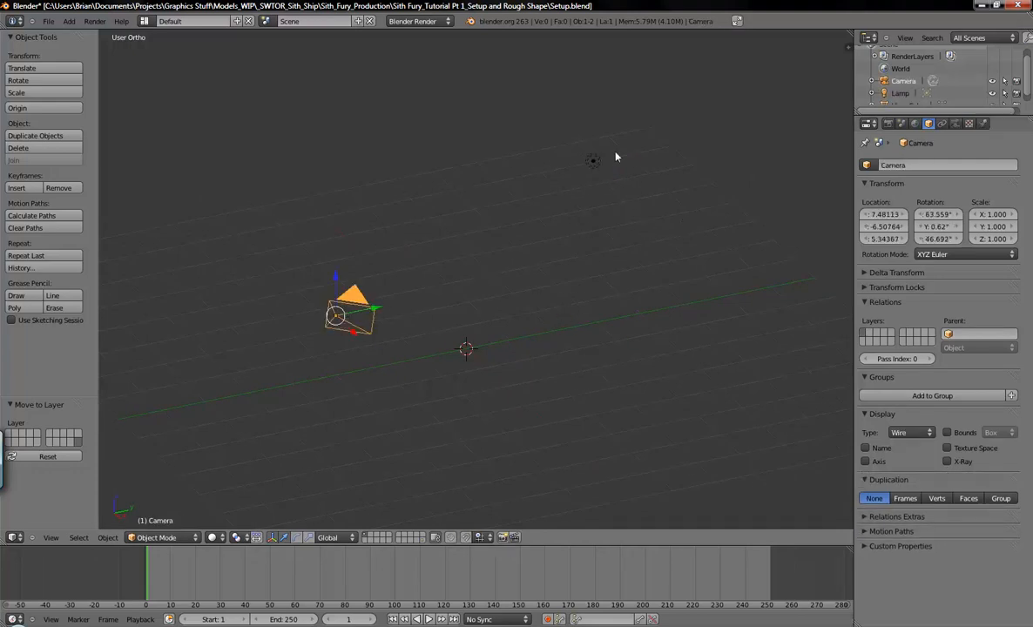
shift+right_click(595, 163)
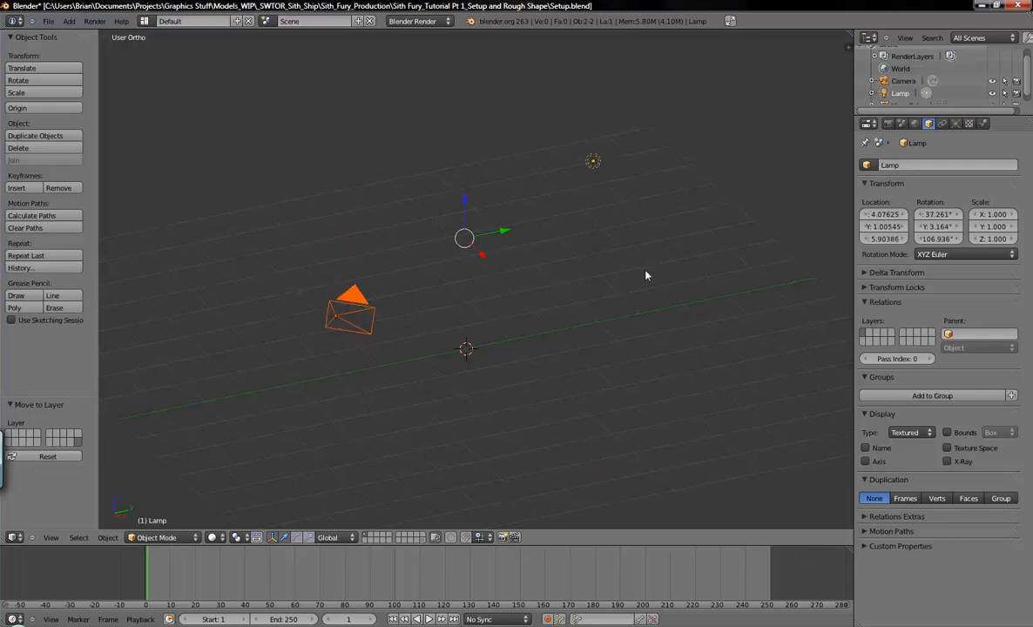
key(m)
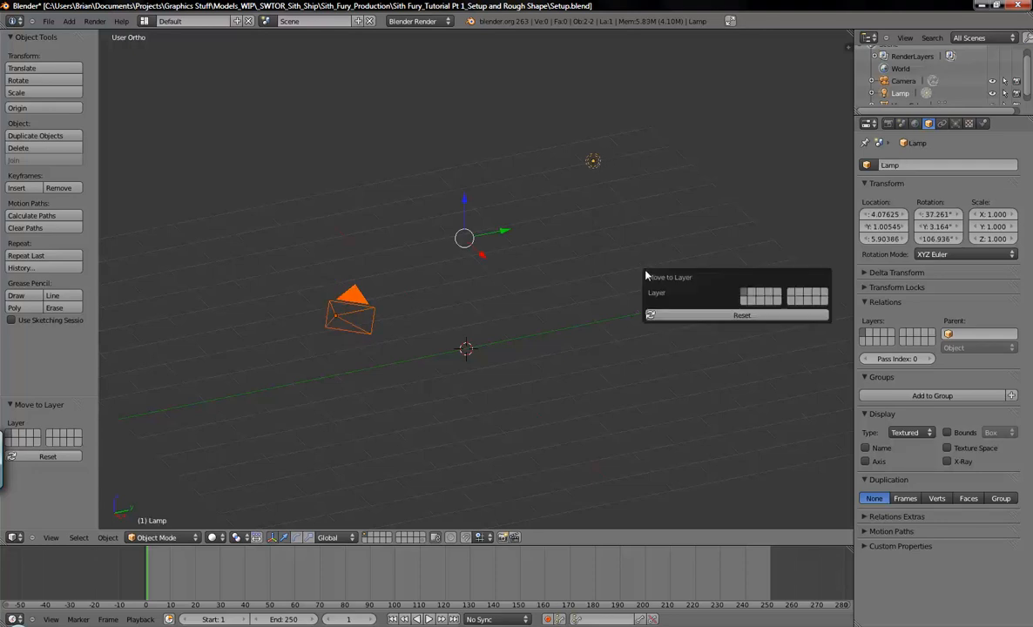
click(752, 297)
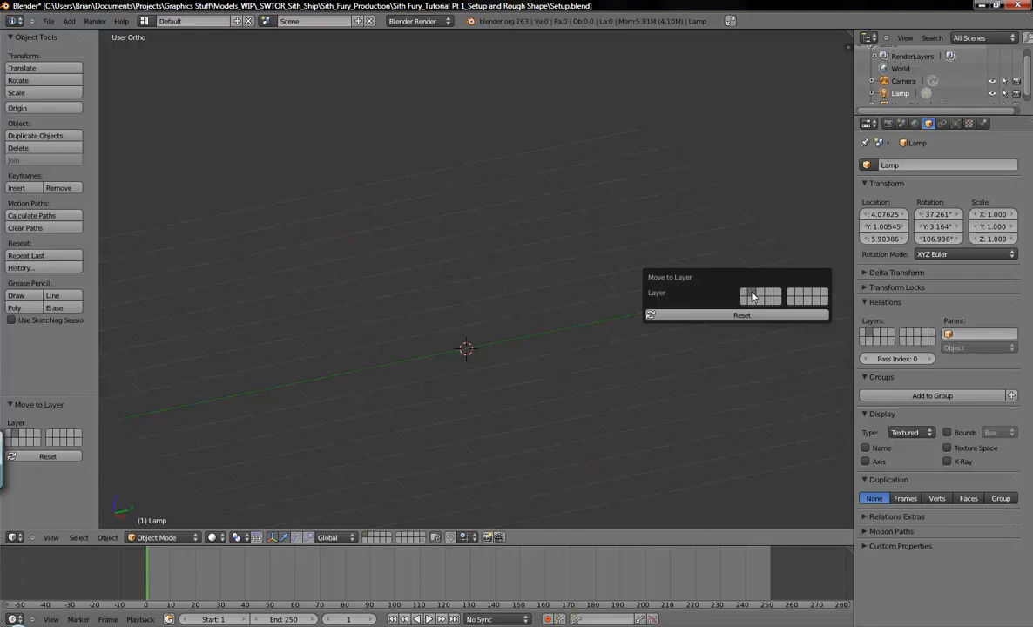
Show the properties sidebar of the 3D view.
middle_drag(534, 346, 521, 293)
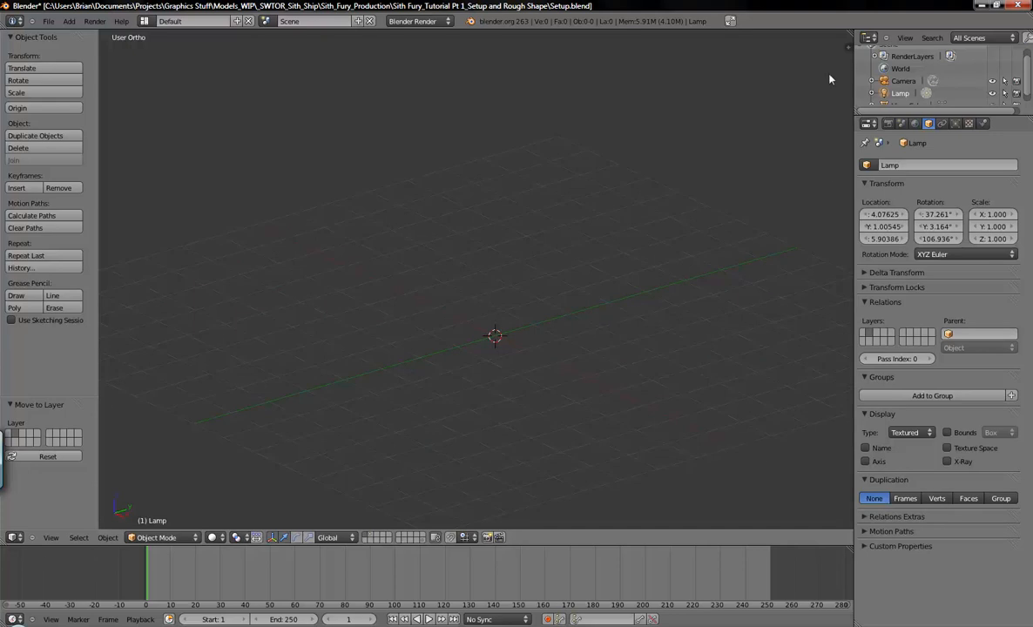
middle_drag(622, 348, 583, 311)
key(n)
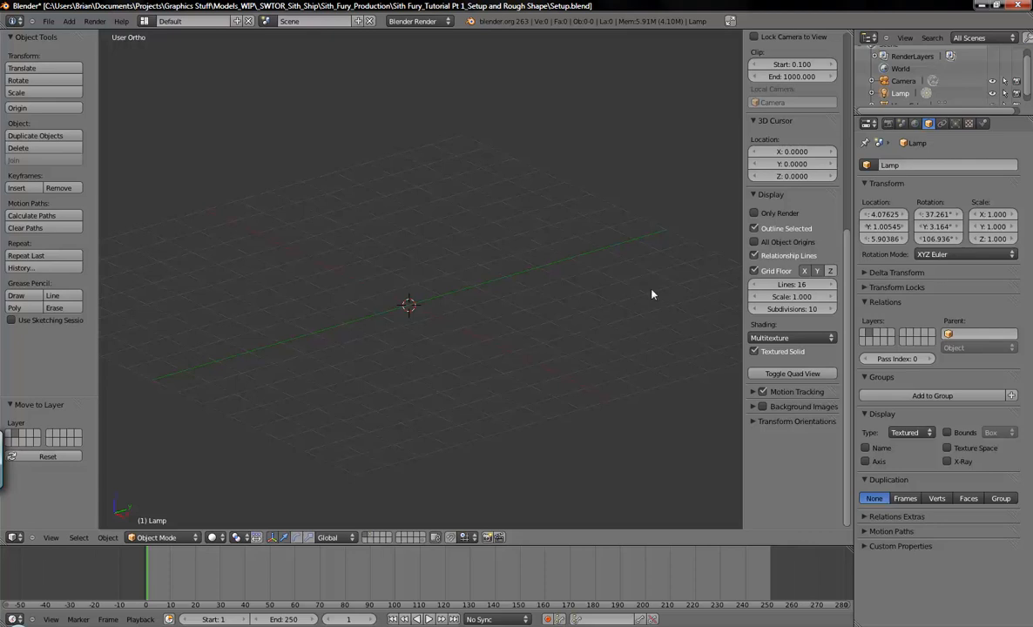
Switch to the file explorer and look through the grey orthographic ship images in the Orthos folder, closing the viewer at the end.
click(205, 625)
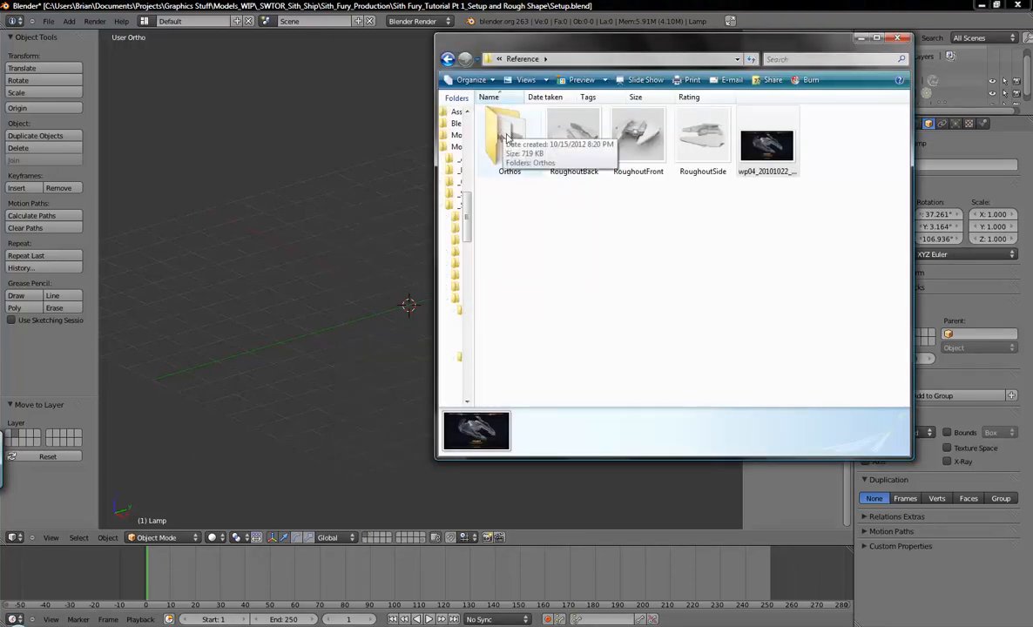
double_click(505, 149)
double_click(636, 150)
key(Left)
key(Right)
key(Right)
key(Right)
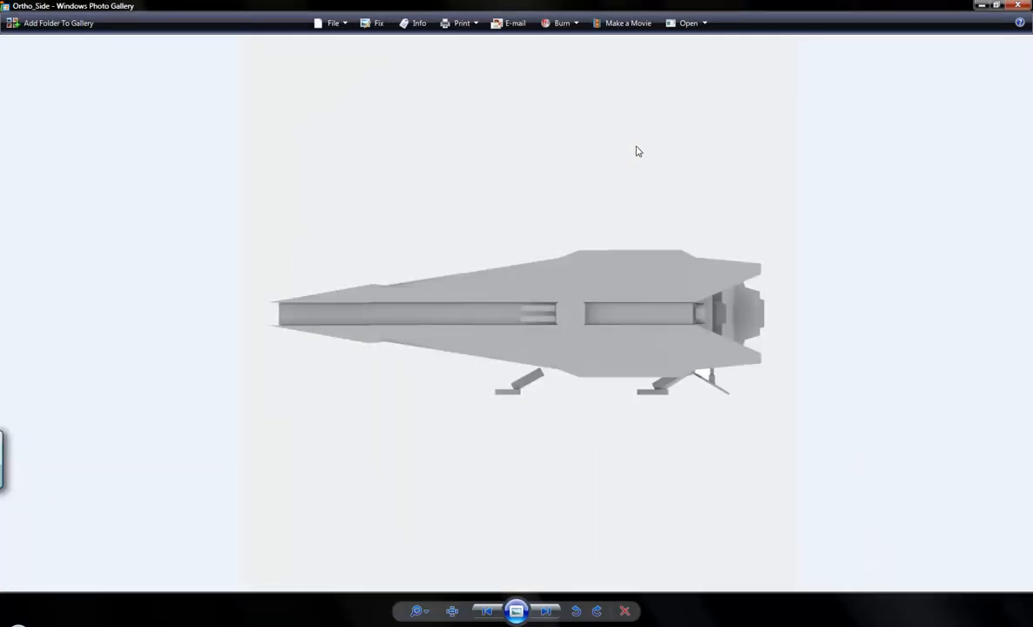
key(Right)
key(Right)
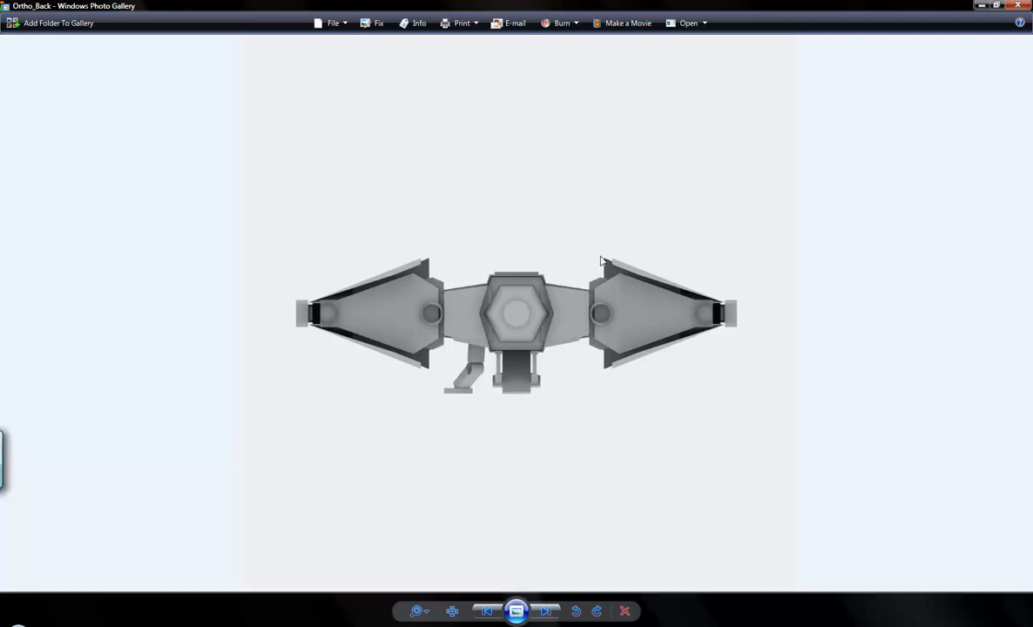
click(1017, 6)
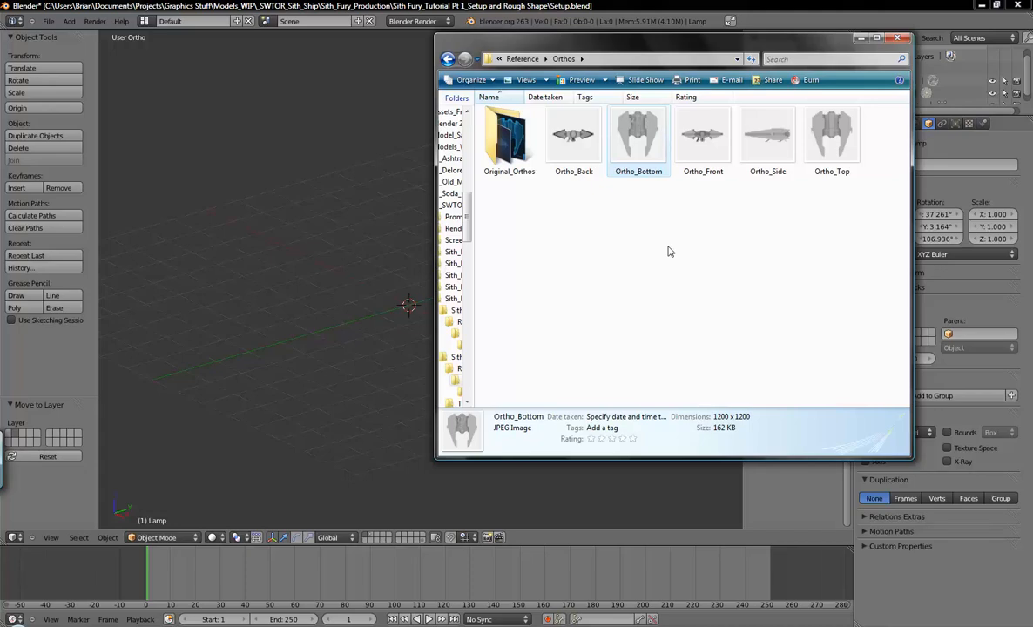
View the Side and Front_Back blueprint images in the Original_Orthos folder, closing each one after viewing.
click(500, 140)
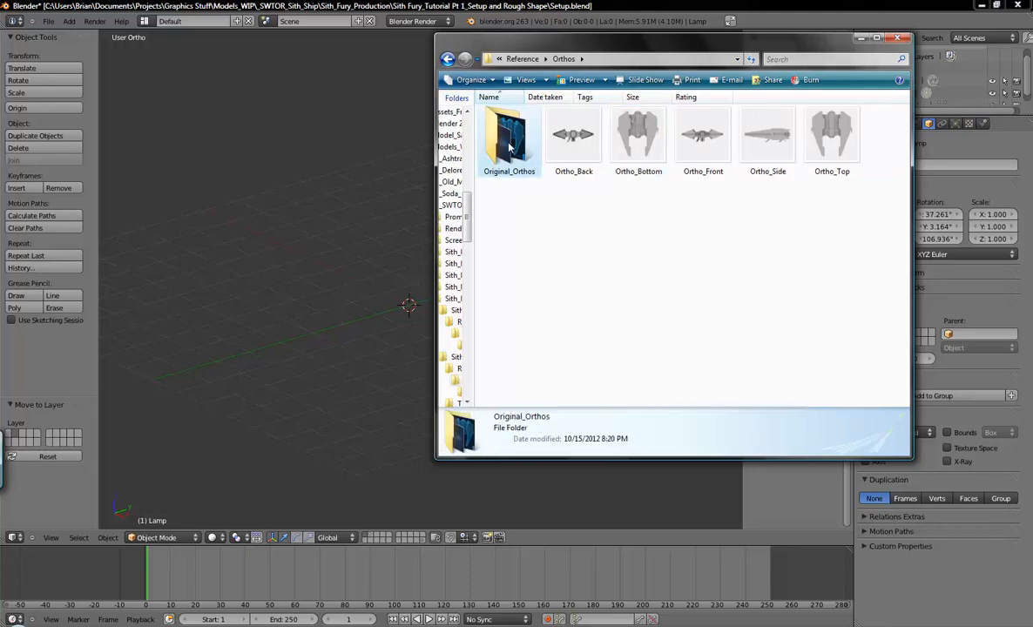
double_click(588, 141)
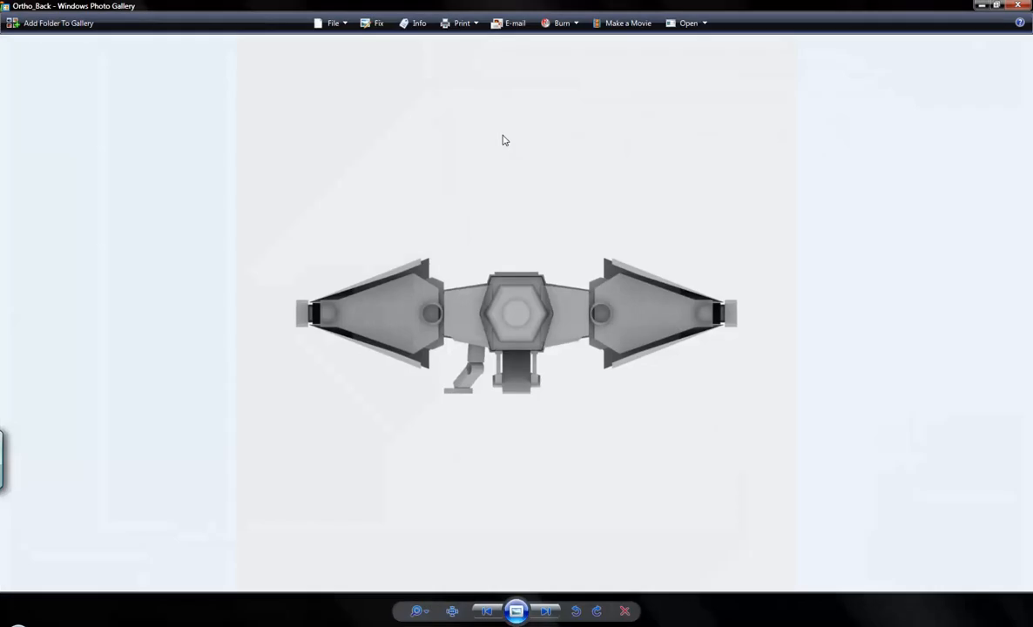
key(alt+F4)
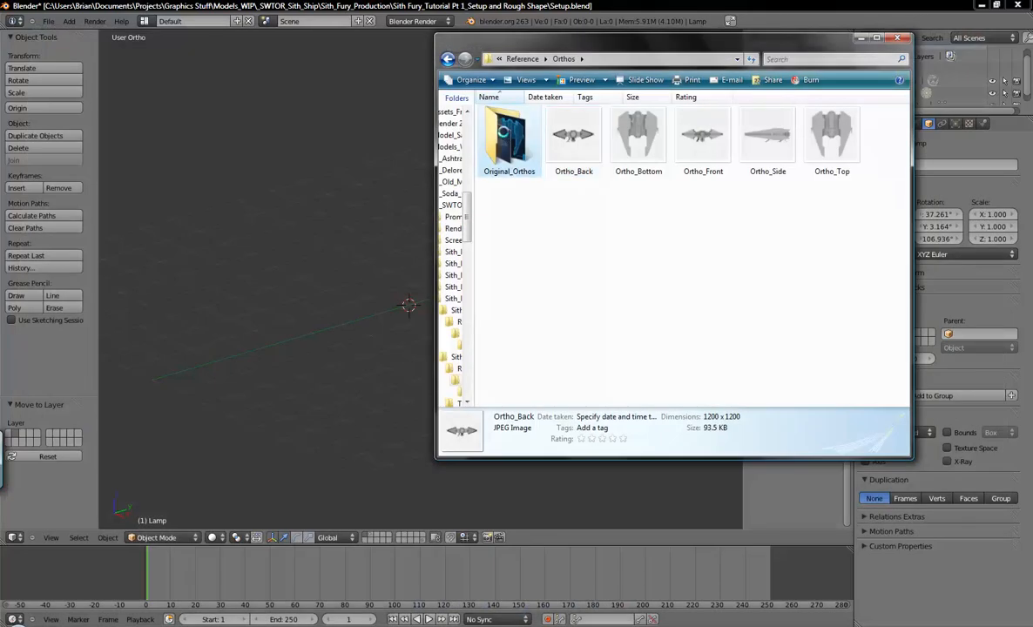
double_click(470, 131)
double_click(559, 146)
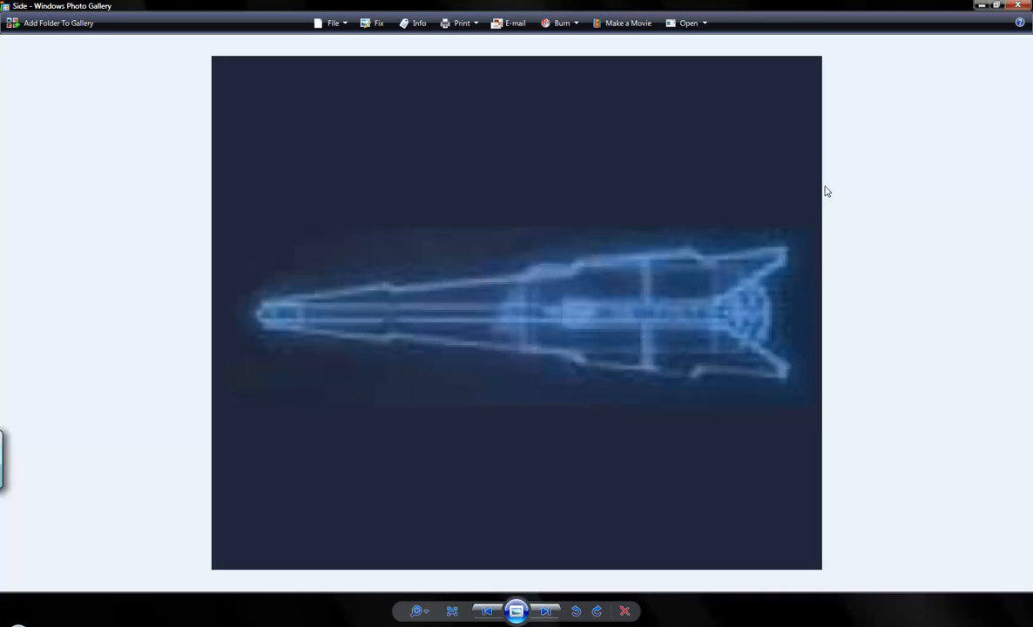
click(1026, 5)
double_click(505, 138)
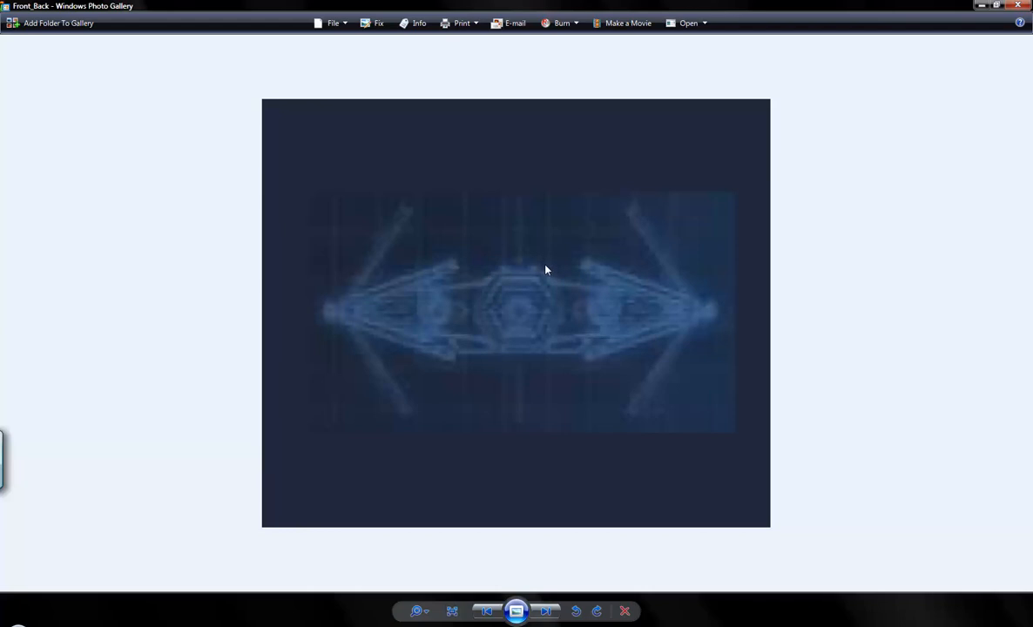
click(1017, 6)
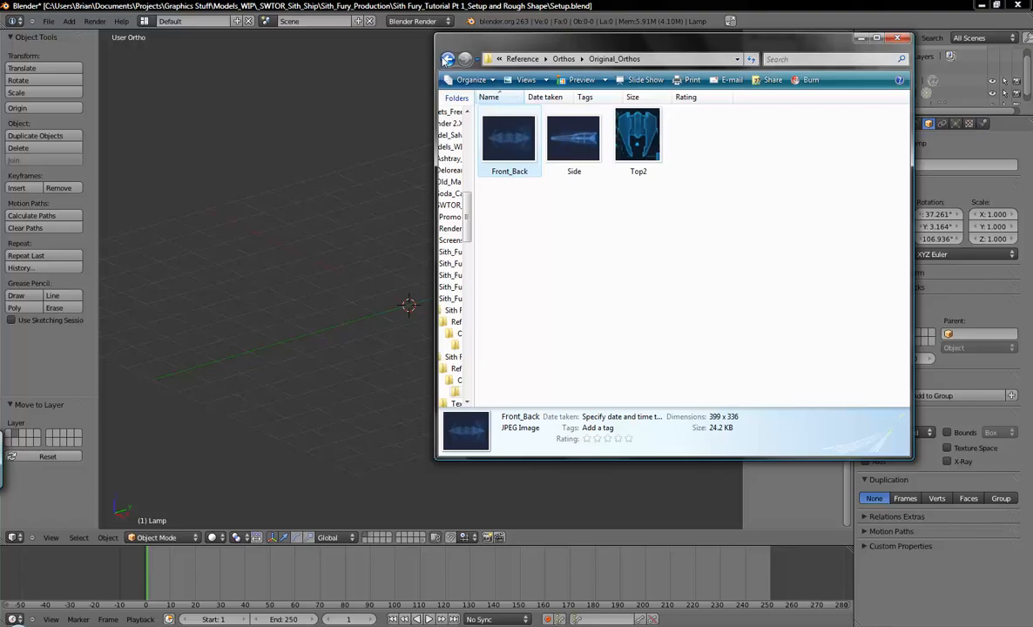
Return to the Orthos folder, examine Ortho_Bottom up close, and switch back to Blender.
click(448, 60)
double_click(601, 135)
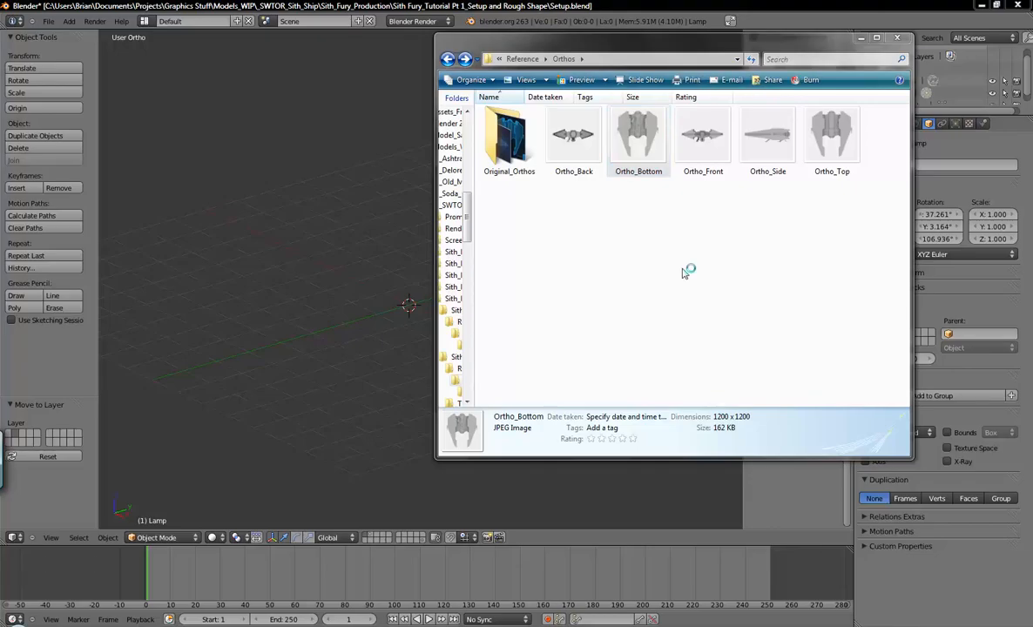
scroll(613, 381, up, 4)
scroll(616, 385, down, 4)
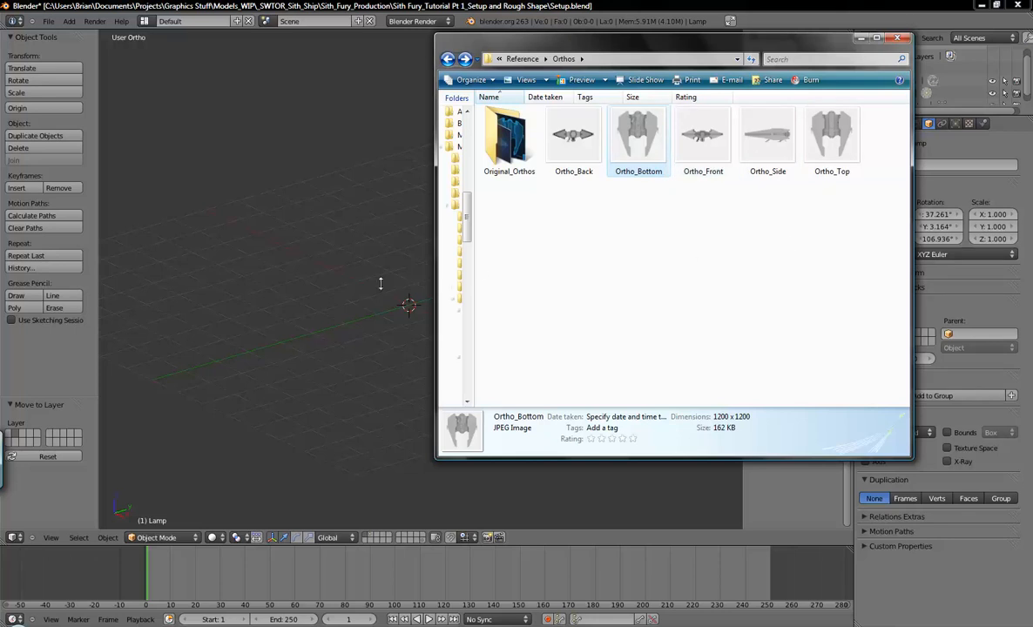
click(734, 7)
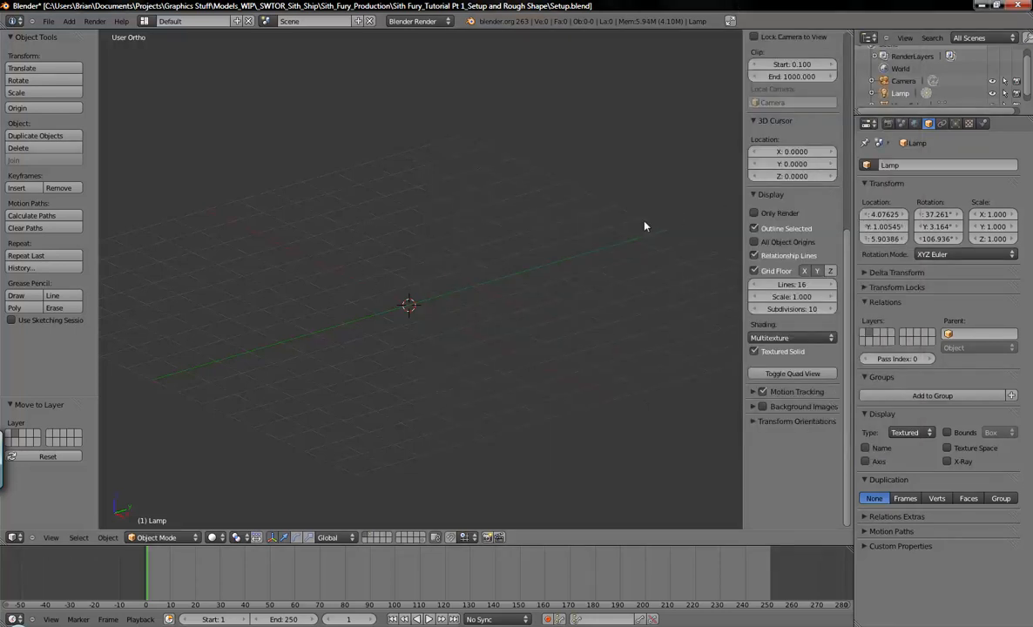
Toggle the properties sidebar and the tool shelf, ending with both displayed and the properties sidebar slightly widened.
key(n)
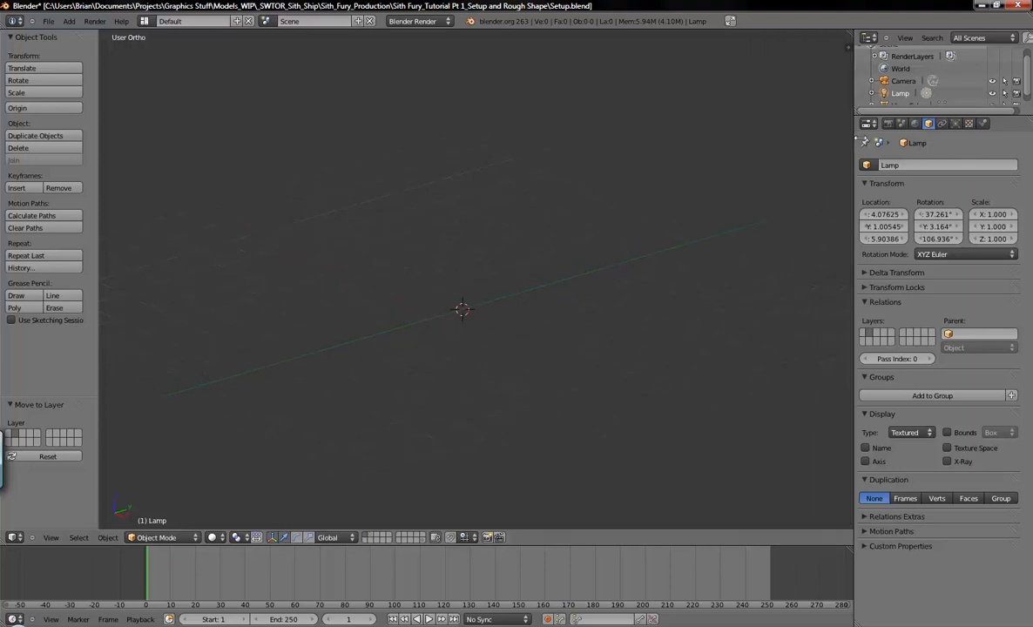
middle_drag(656, 211, 653, 260)
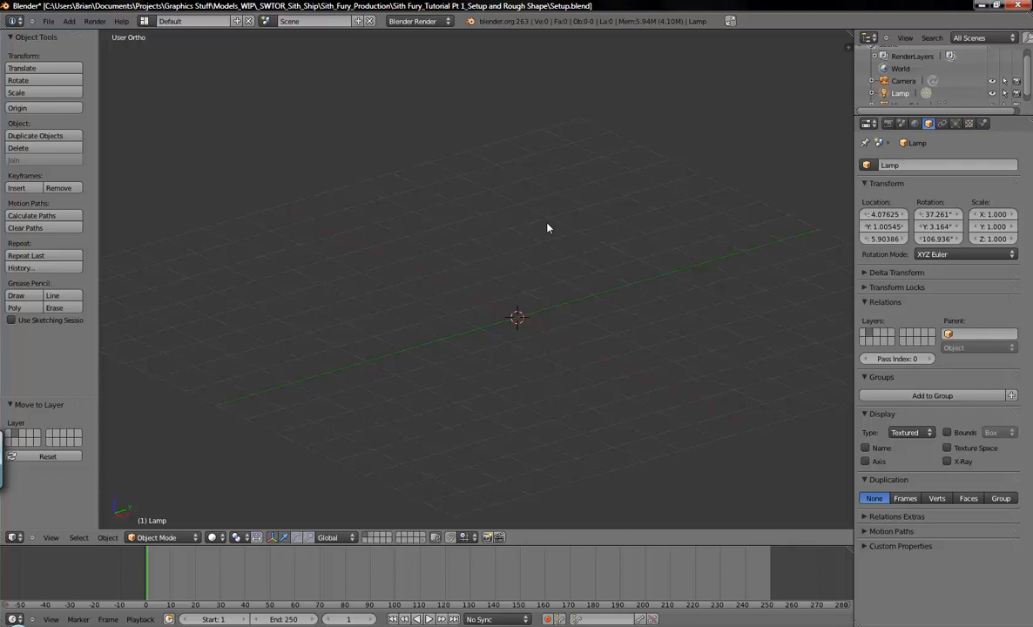
key(n)
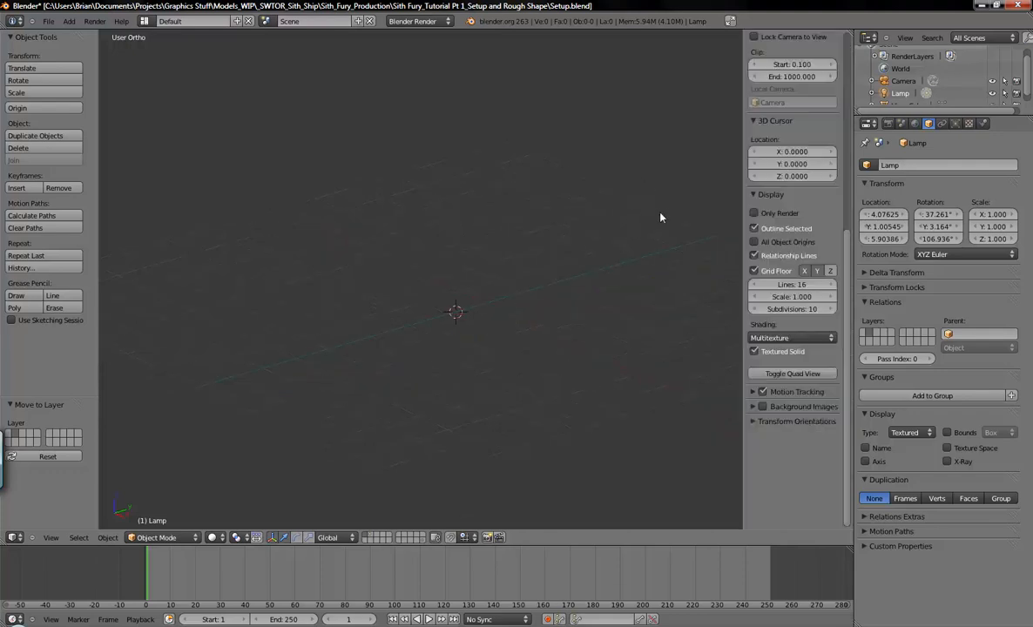
scroll(766, 244, up, 8)
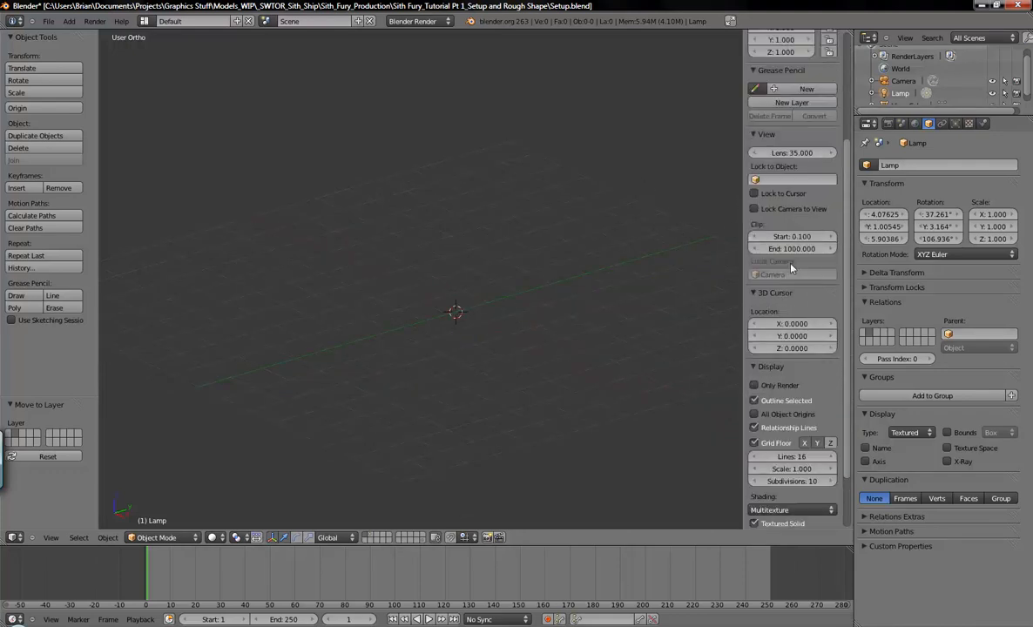
key(t)
key(t)
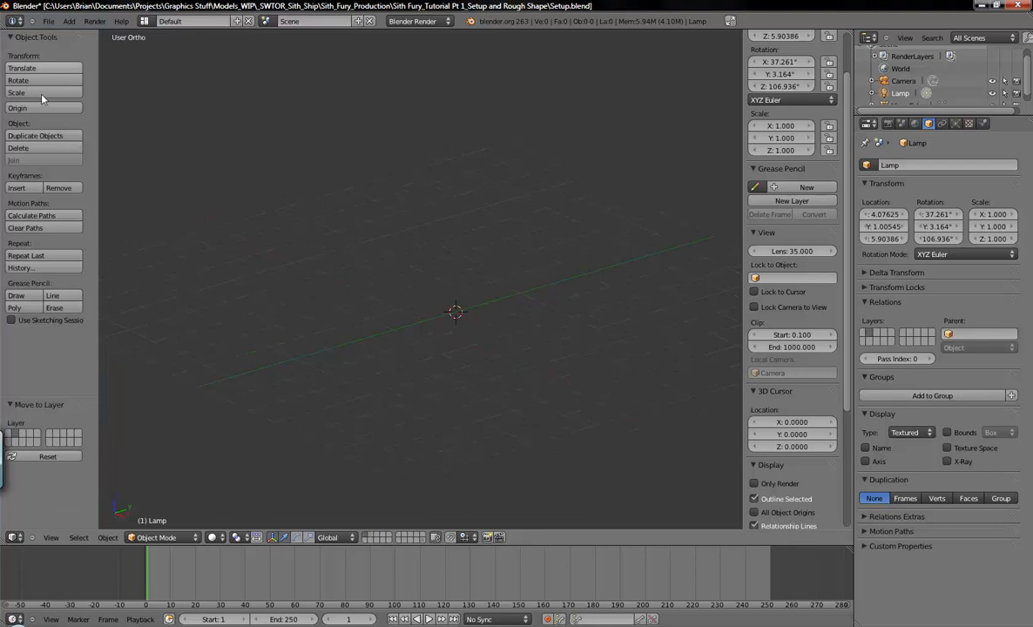
key(n)
key(n)
key(n)
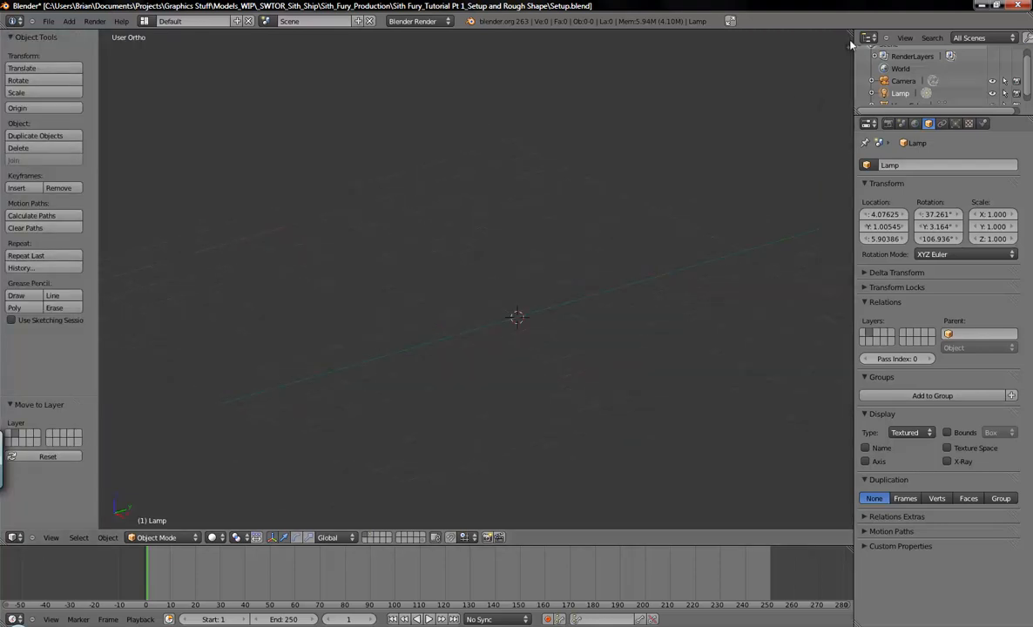
key(n)
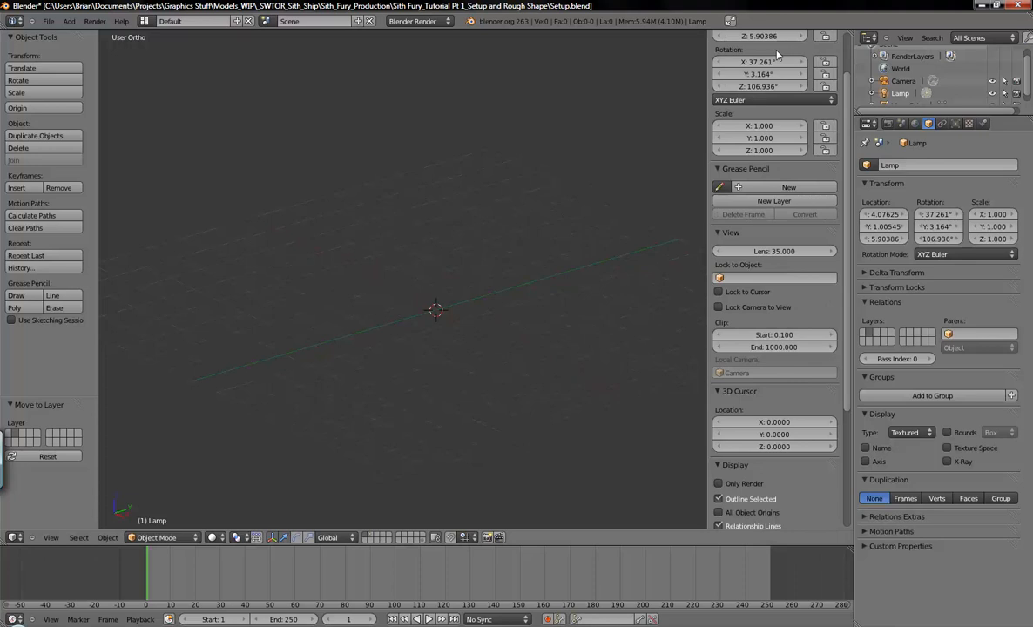
Collapse the Transform, Grease Pencil, View, 3D Cursor and Display sections of the properties sidebar.
click(702, 58)
key(alt+Home)
key(shift+c)
scroll(721, 104, up, 3)
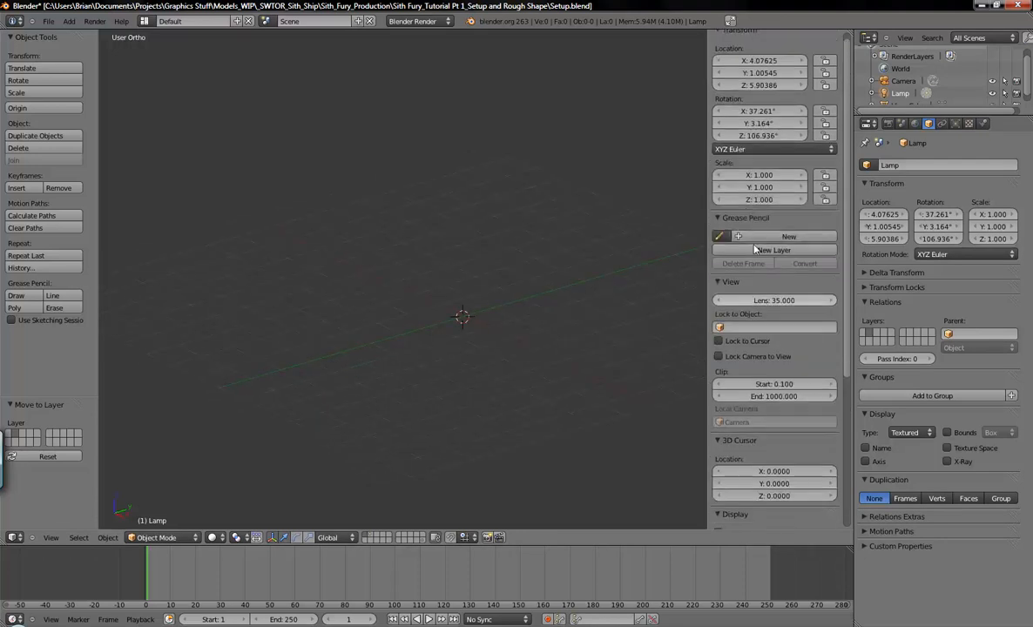
click(717, 38)
click(717, 51)
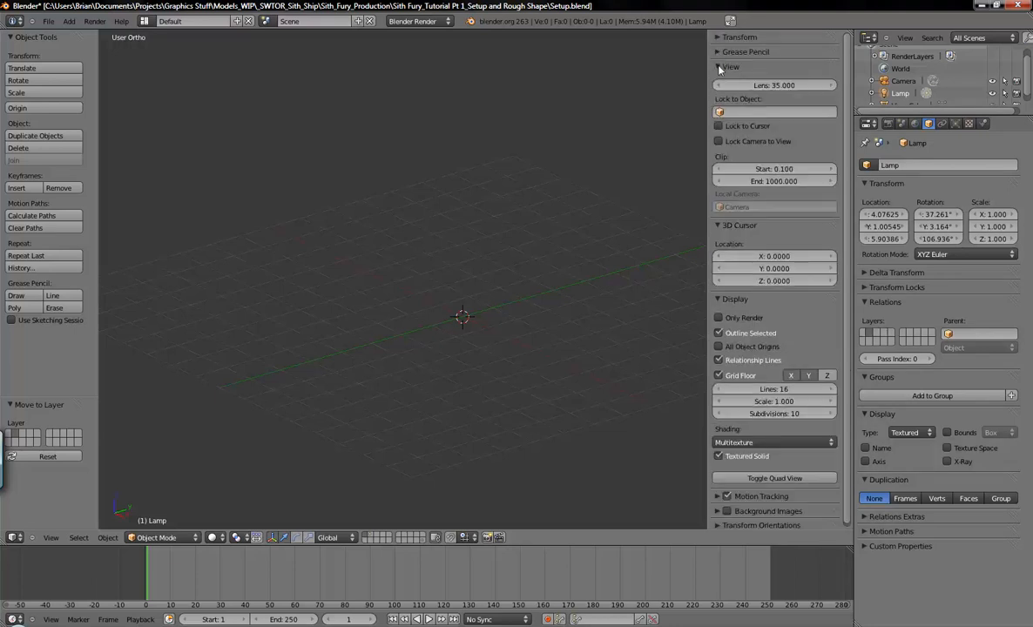
click(717, 66)
click(717, 81)
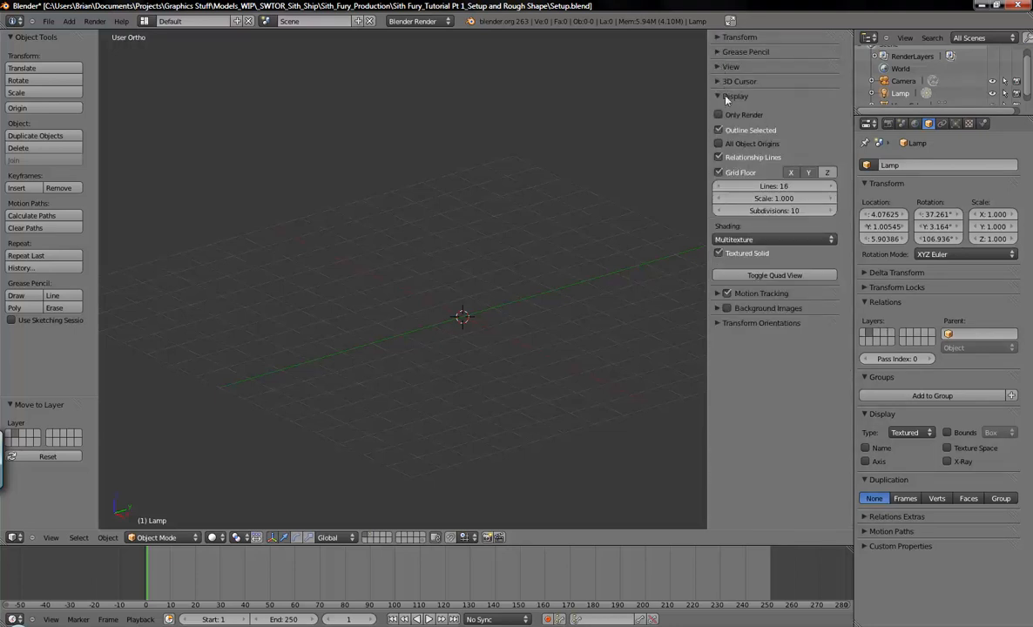
click(719, 98)
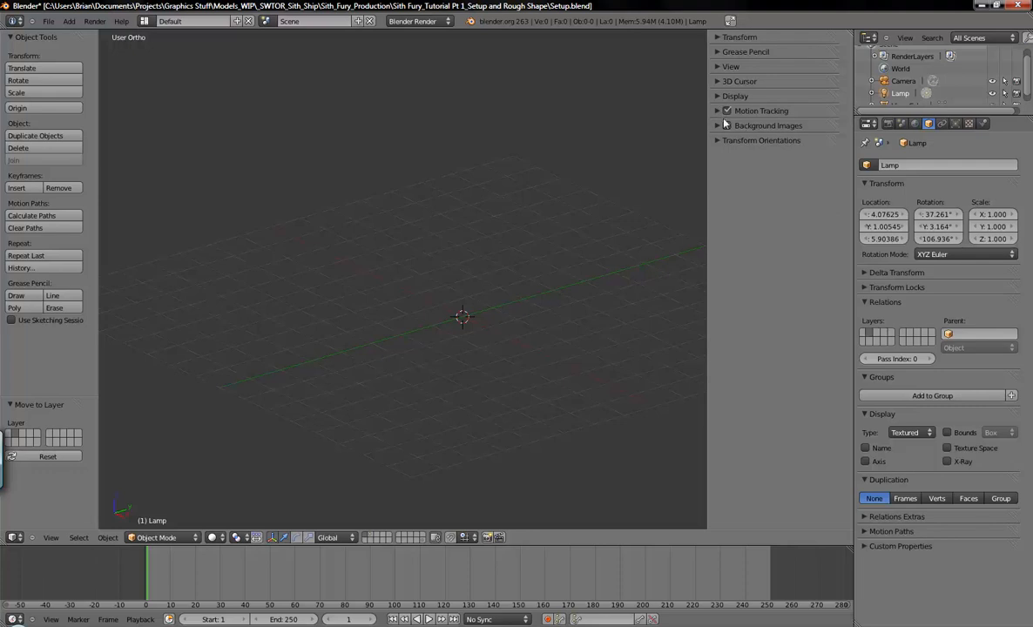
Enable background images and add Ortho_Top.jpg from the Reference\Orthos folder as a background image.
click(716, 127)
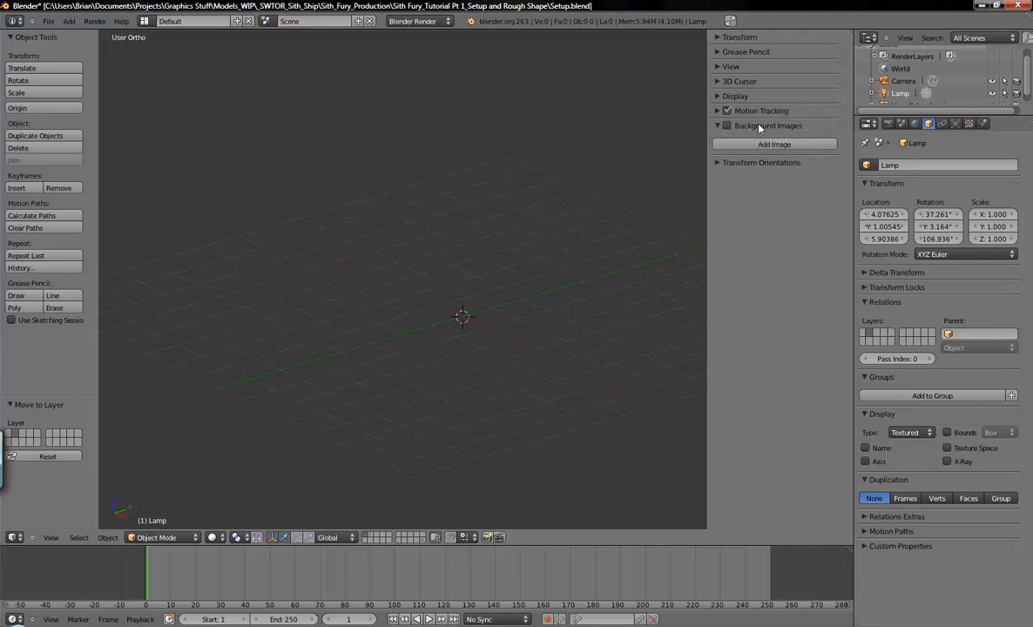
click(757, 127)
click(719, 129)
click(743, 144)
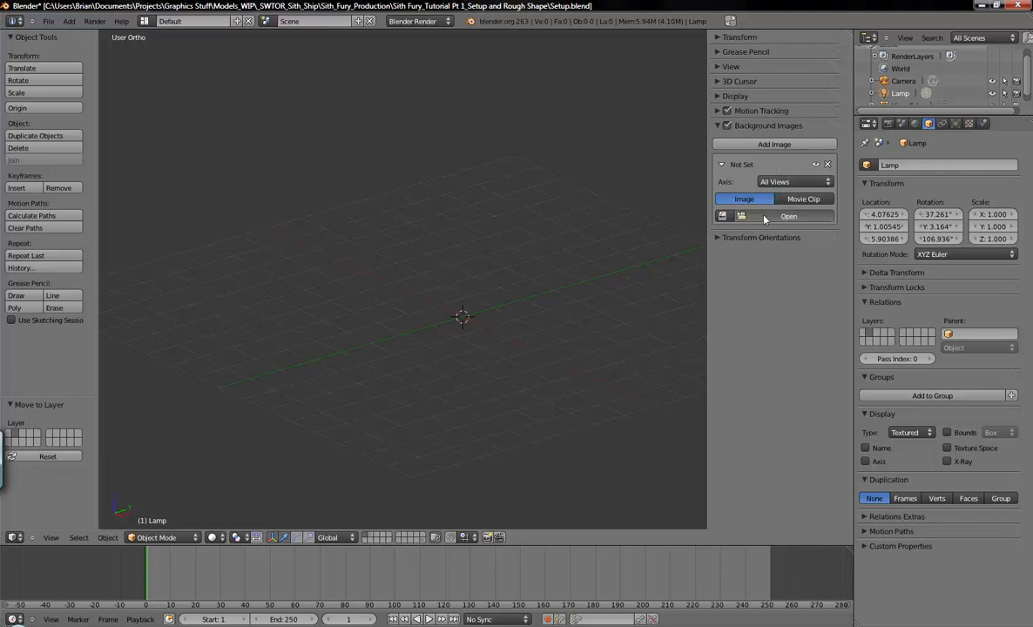
click(788, 216)
click(174, 95)
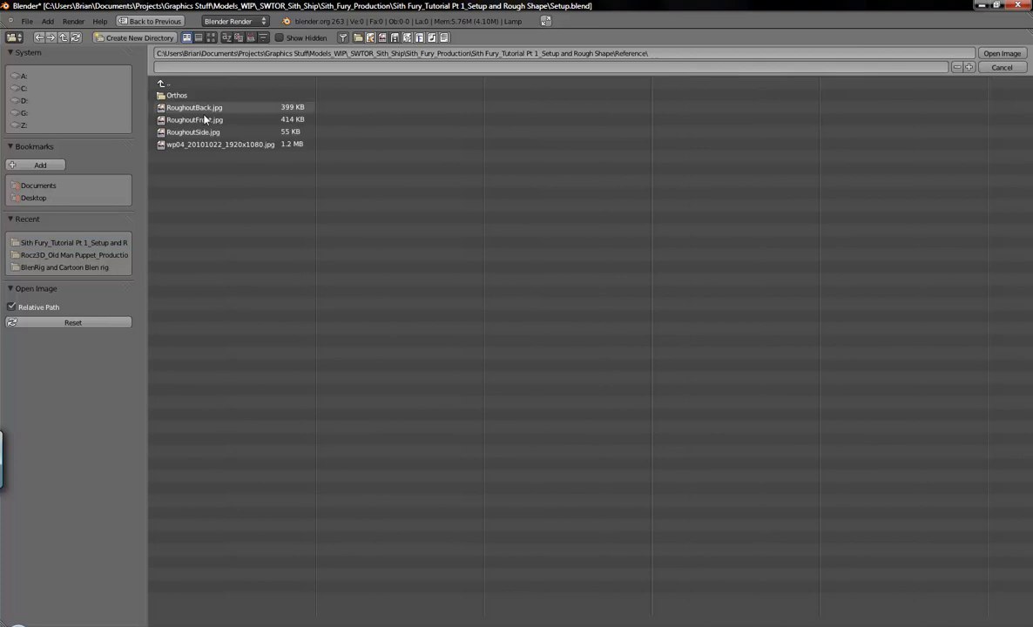
click(179, 96)
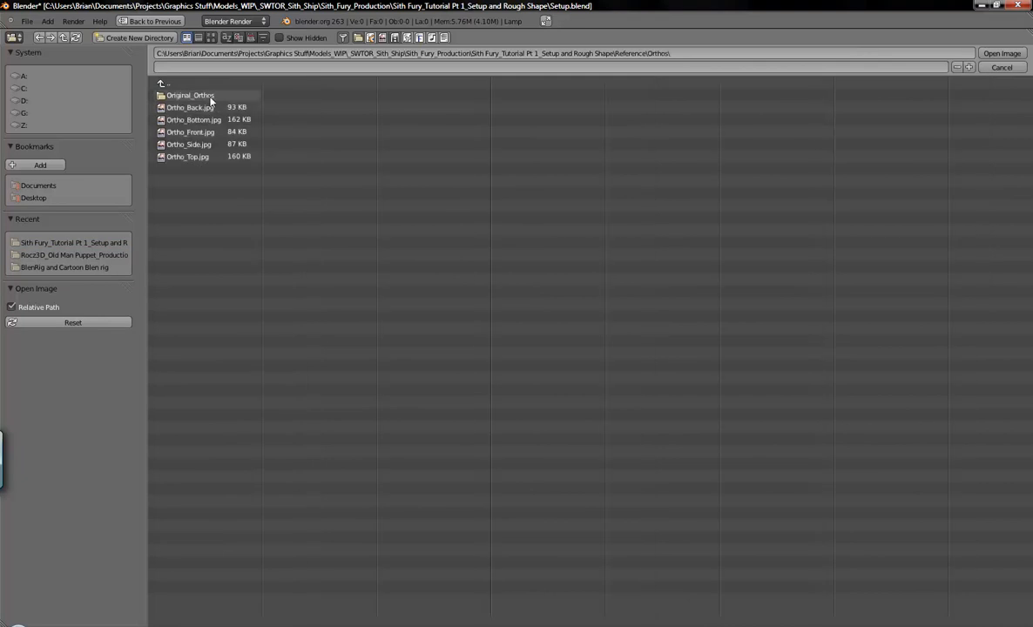
double_click(197, 157)
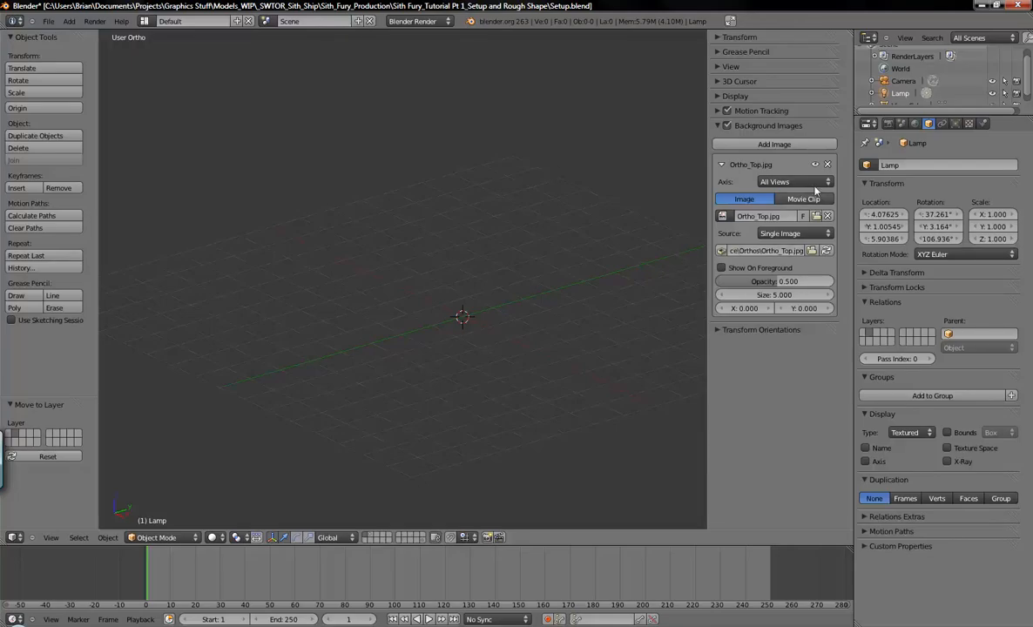
Review the background image's axis options and check the image in the top, front and side views, ending in the front view.
middle_drag(537, 318, 474, 294)
click(788, 181)
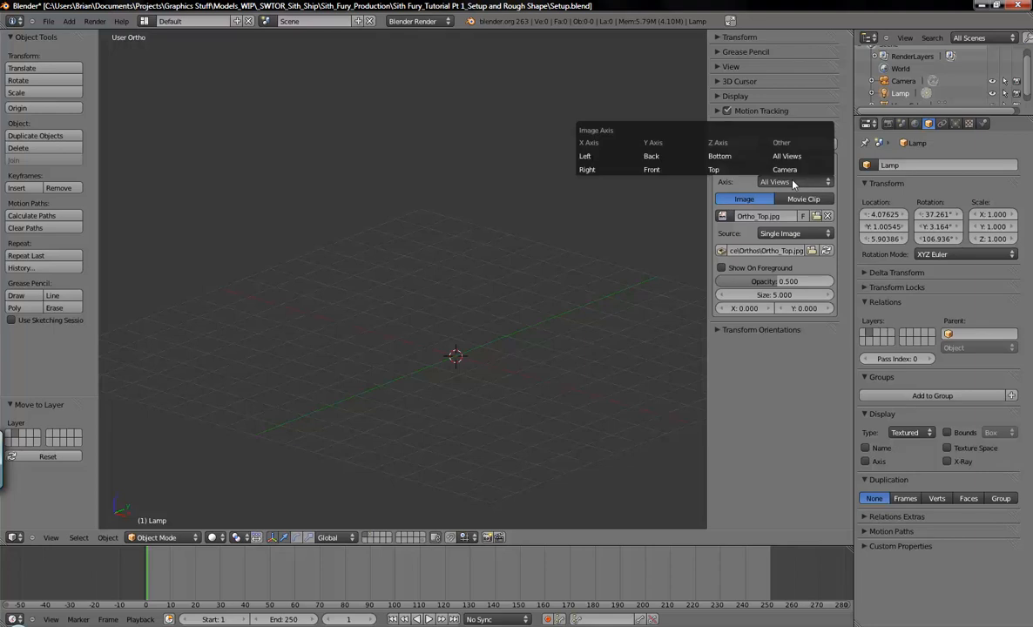
key(KP_7)
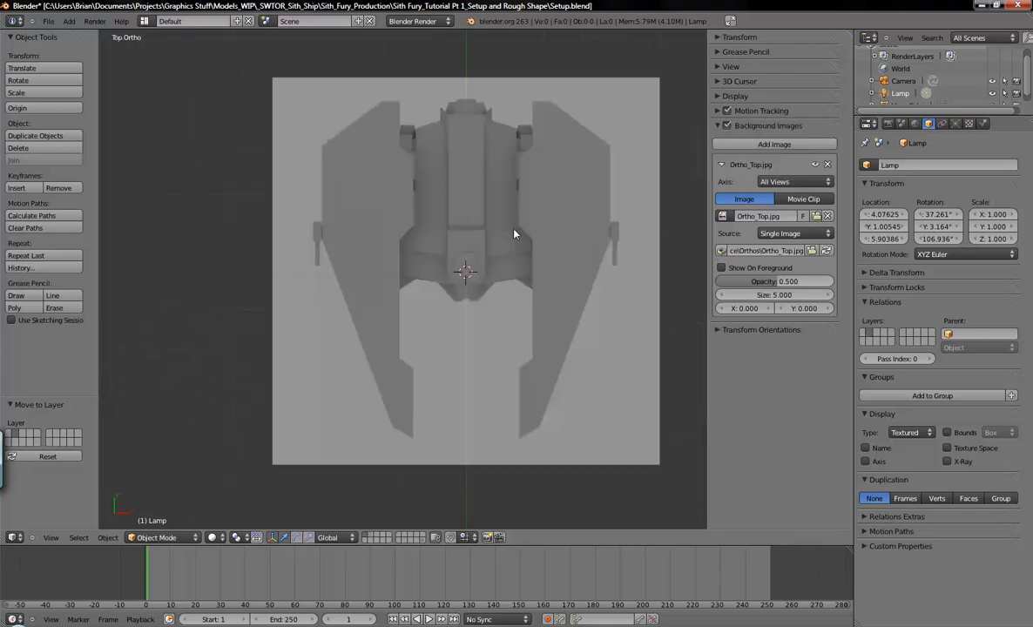
key(KP_1)
key(KP_3)
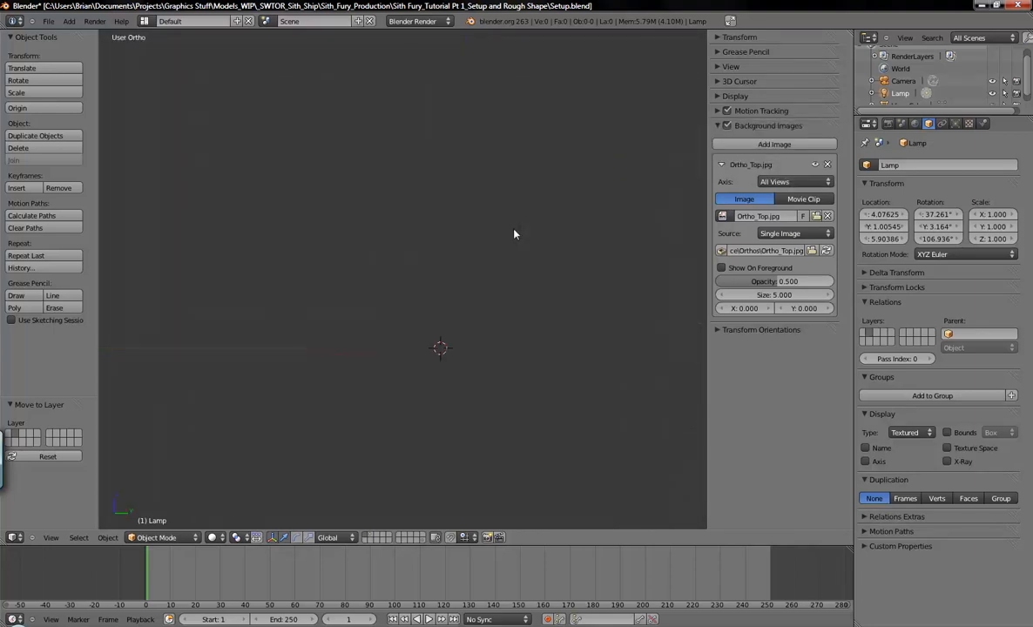
key(KP_1)
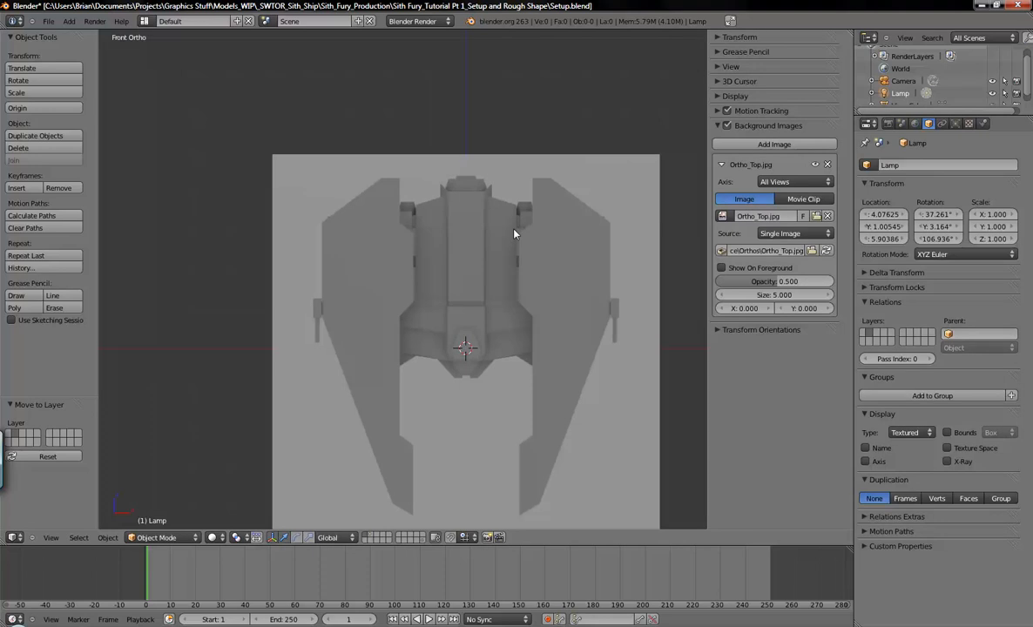
Restrict the Ortho_Top.jpg background image to the Top axis and check it in the right and top views.
key(KP_7)
key(KP_3)
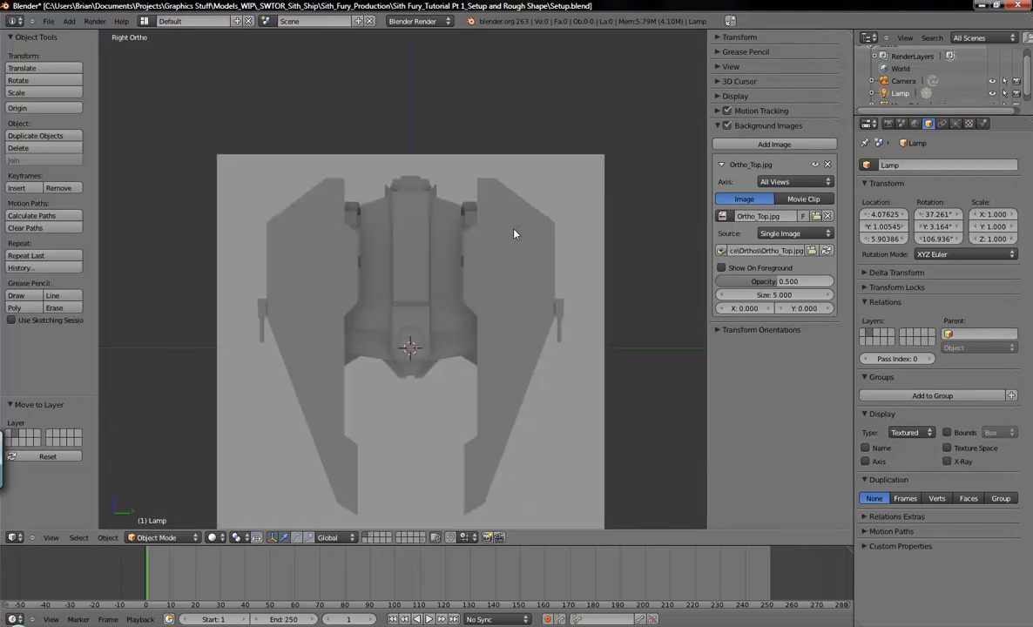
key(KP_7)
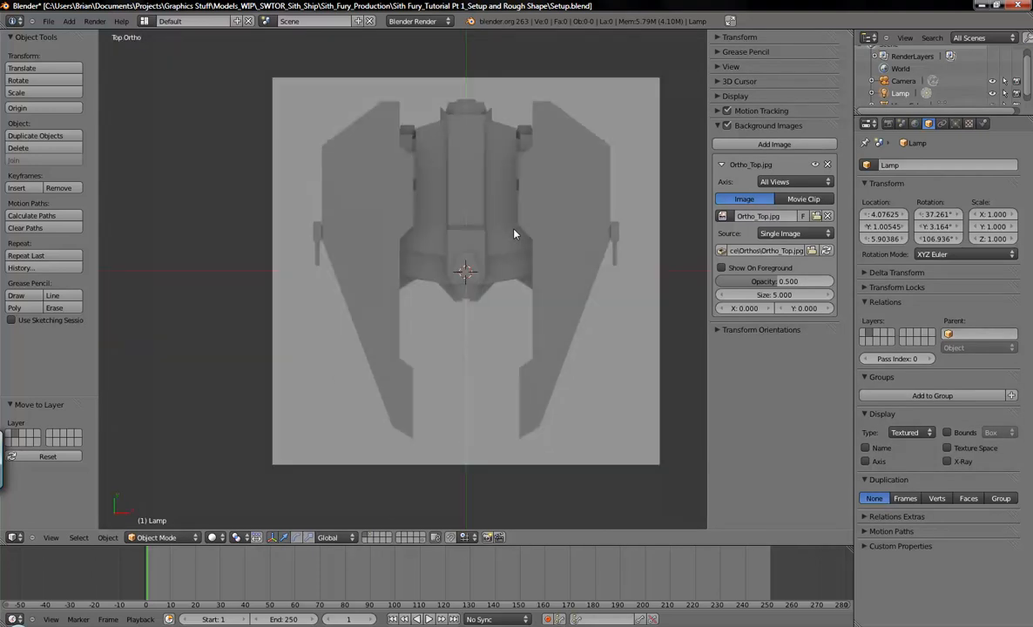
click(781, 182)
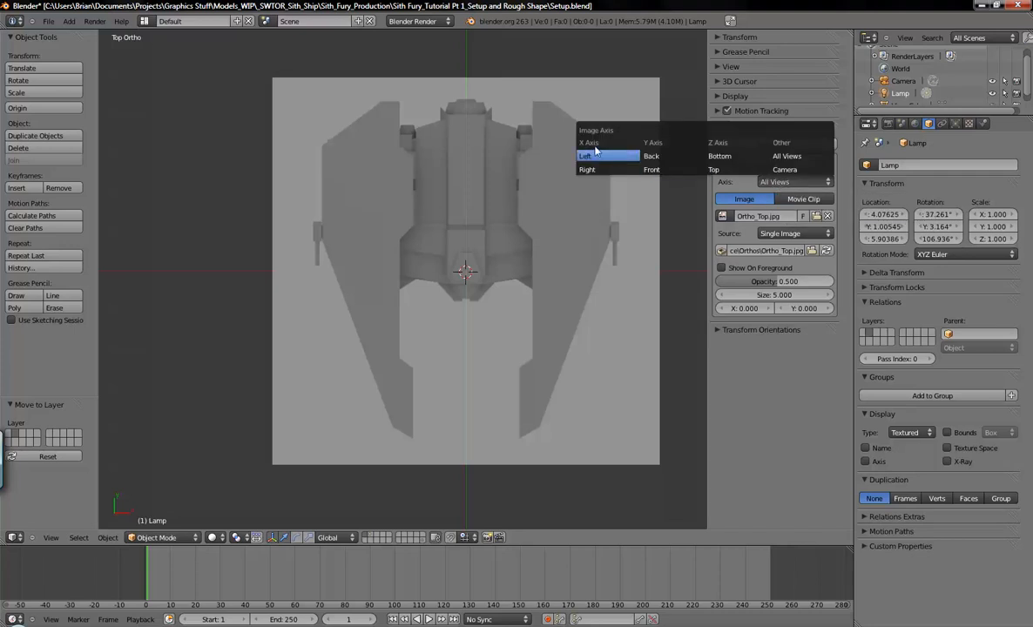
click(714, 170)
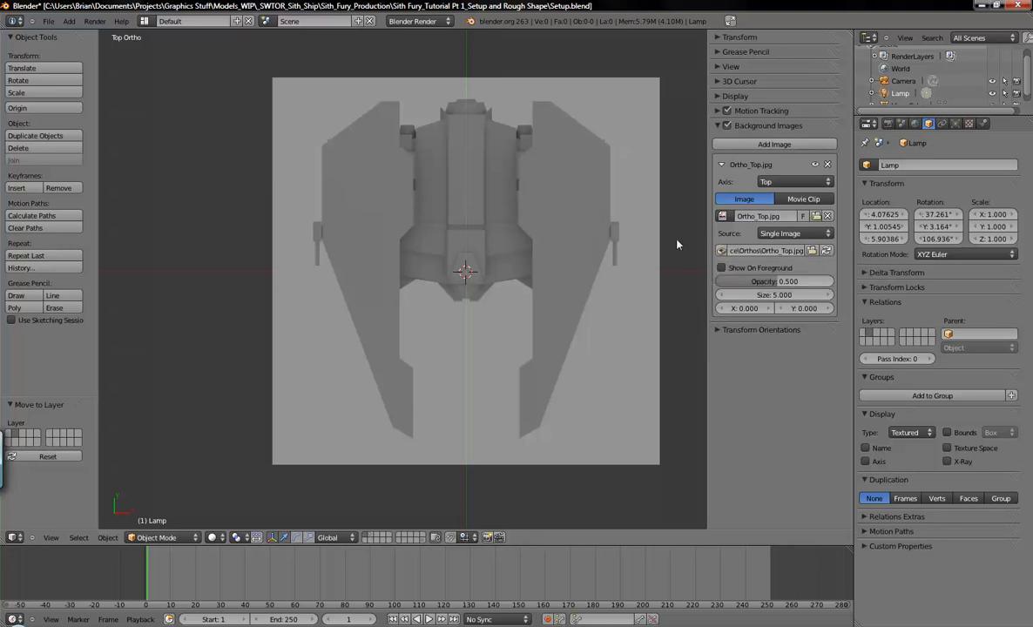
key(KP_3)
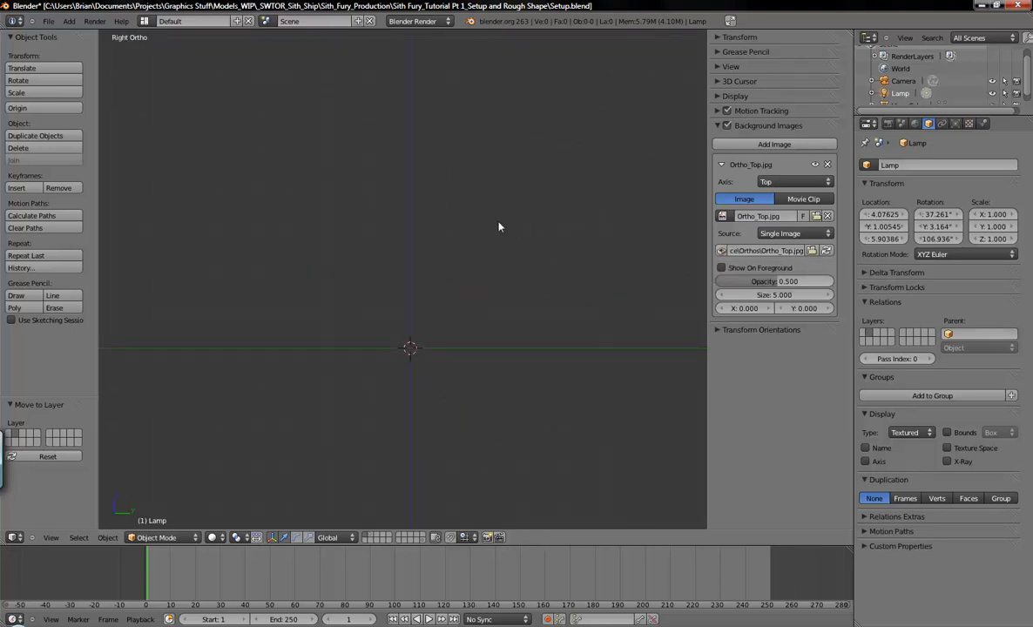
key(KP_7)
Set the opacity of the Ortho_Top.jpg background image to 0.505 and collapse its settings.
shift+middle_drag(535, 258, 514, 265)
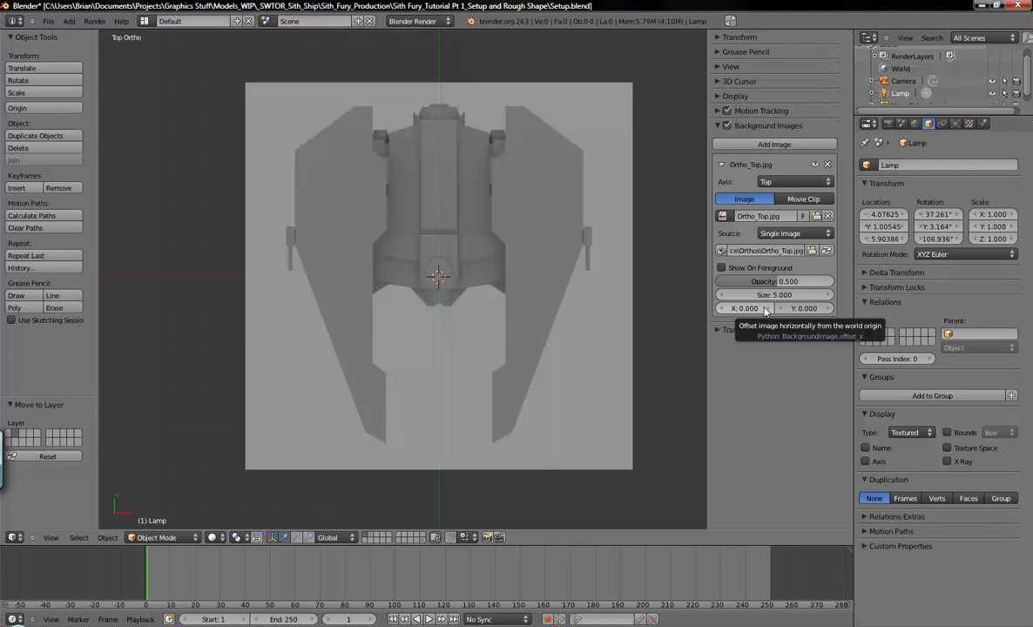
mouse_move(747, 282)
mouse_down()
mouse_move(678, 265)
mouse_move(710, 263)
mouse_move(694, 261)
mouse_move(716, 289)
mouse_move(707, 265)
mouse_move(791, 275)
mouse_move(701, 265)
mouse_move(778, 284)
mouse_up()
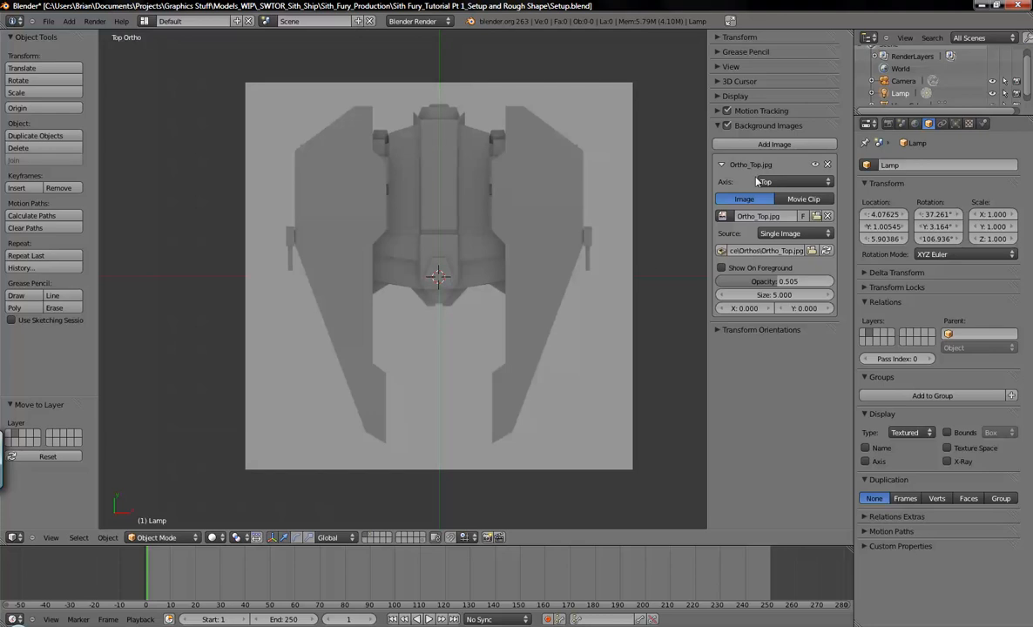
click(721, 165)
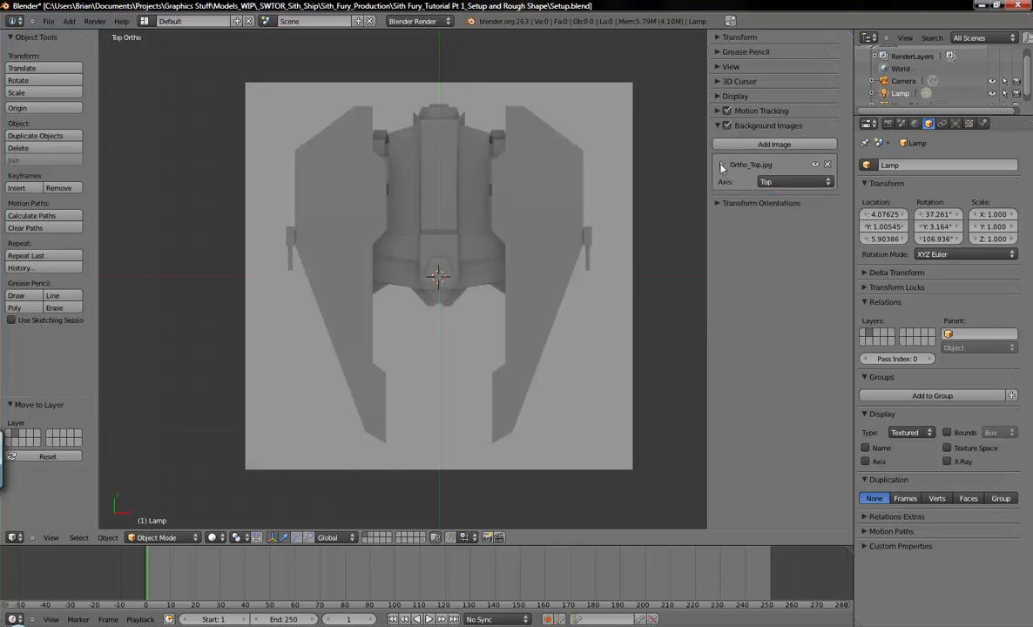
Add Ortho_Side.jpg from the Reference\Orthos folder as a second background image.
click(765, 145)
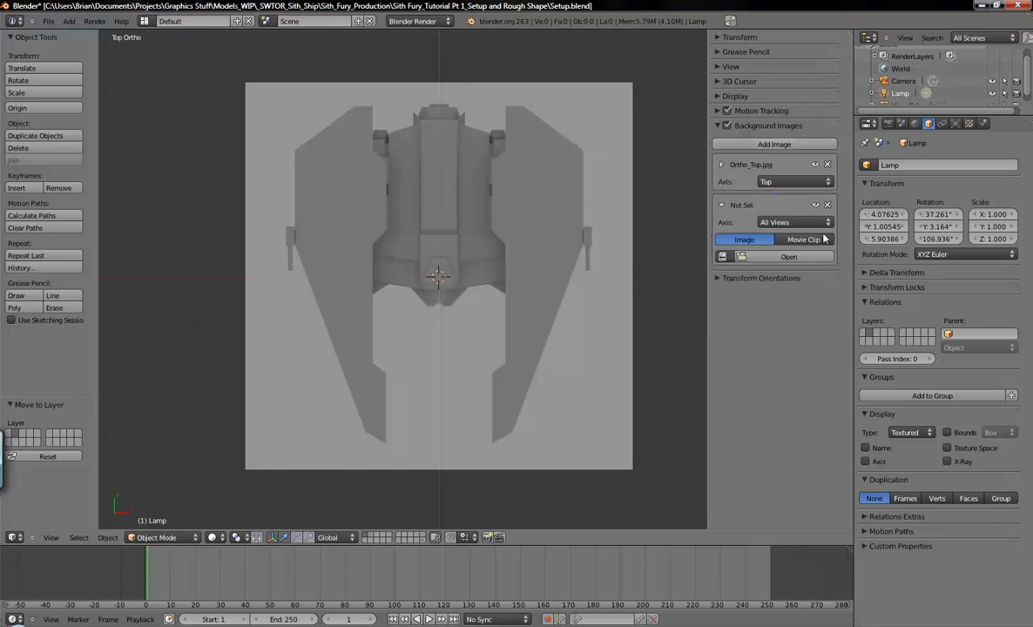
click(744, 258)
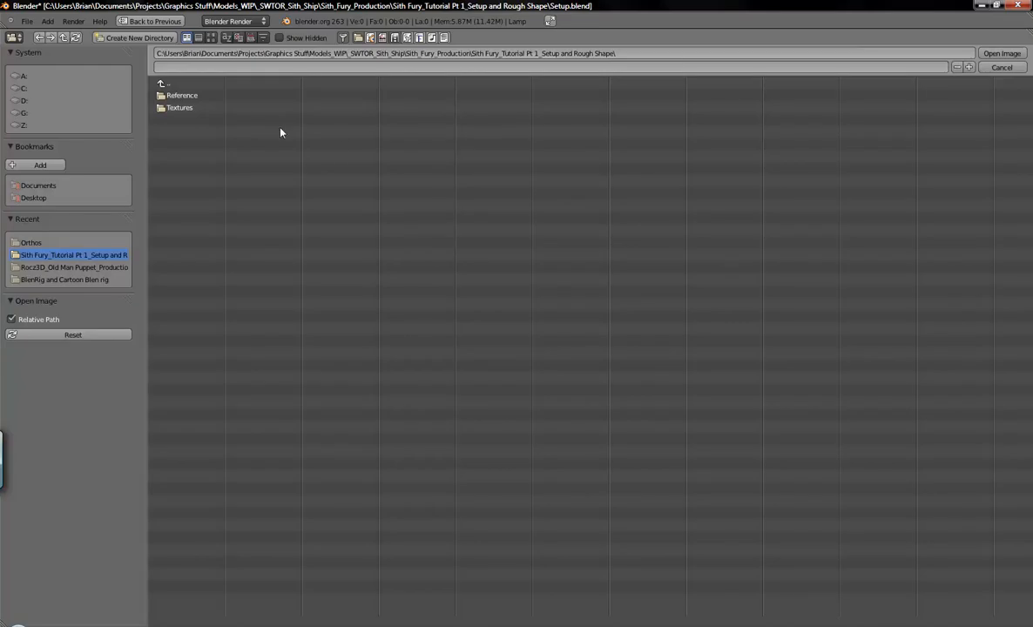
click(187, 96)
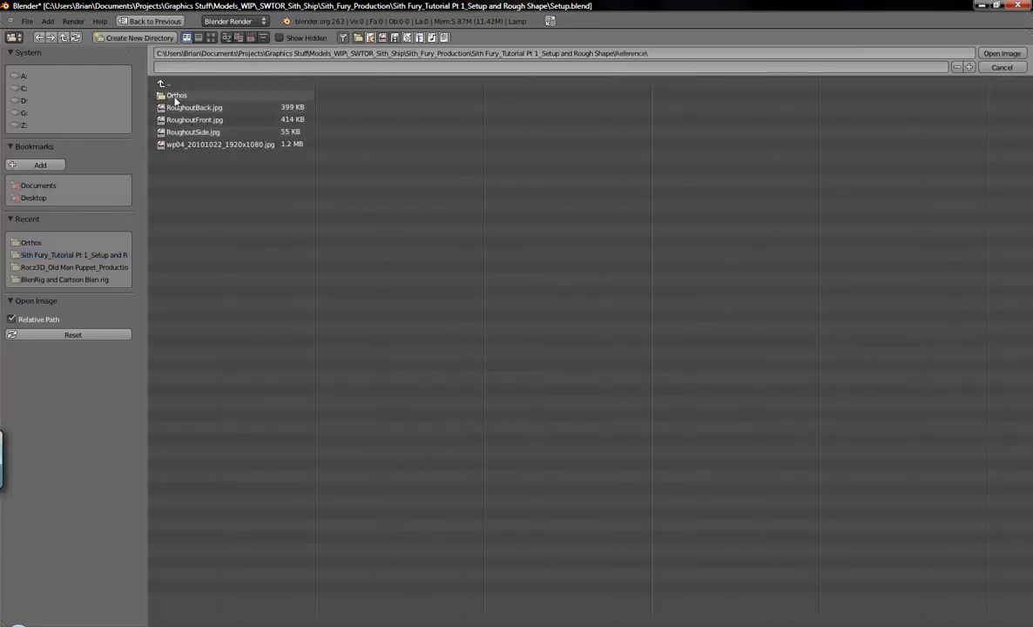
click(167, 94)
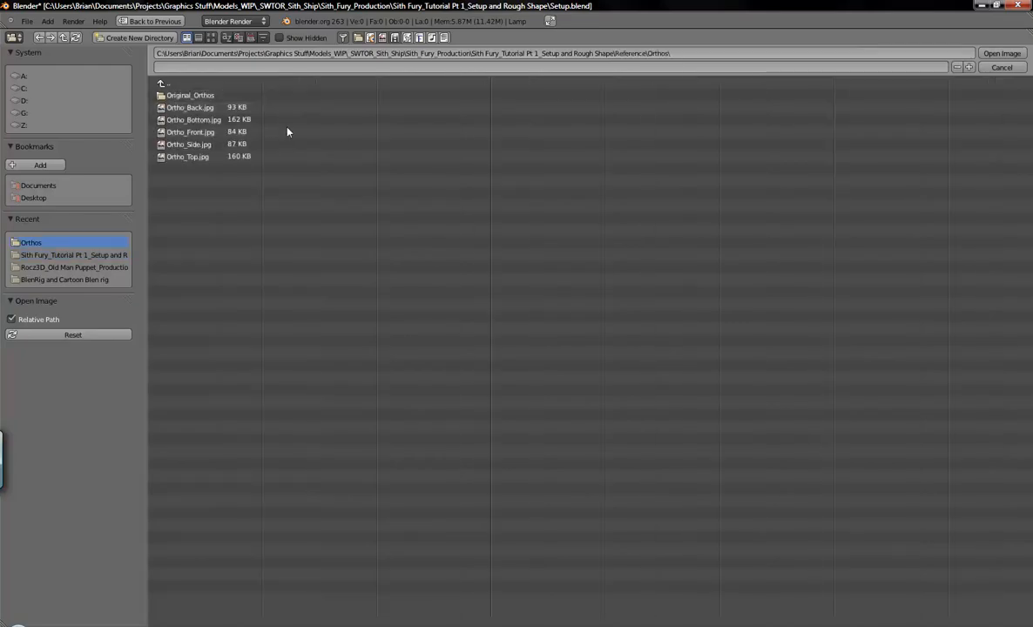
double_click(194, 143)
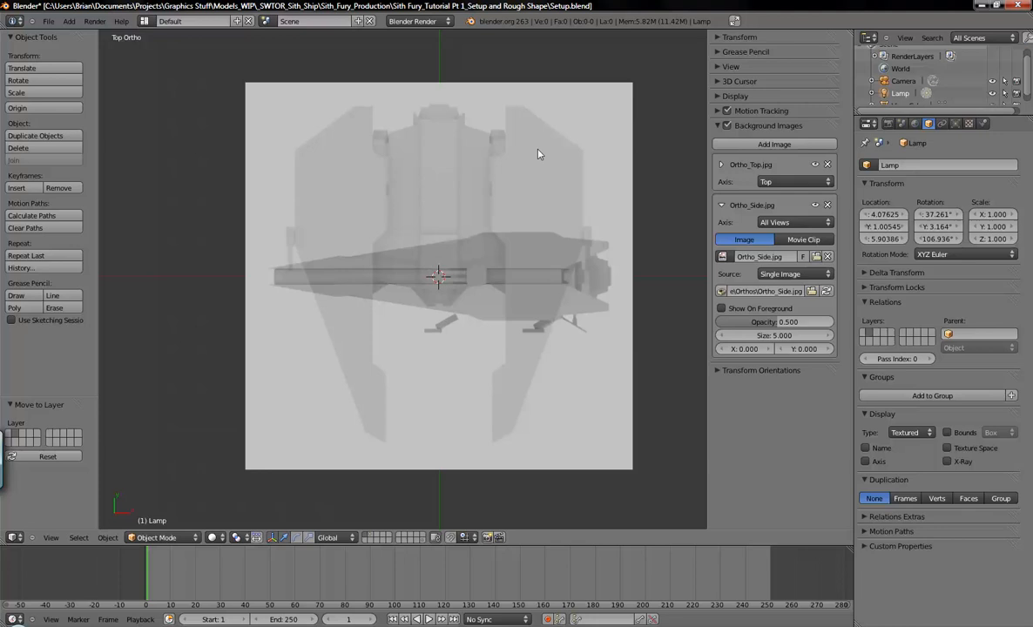
Assign Ortho_Side.jpg to the Right axis, check it in the right view and collapse its settings.
click(791, 222)
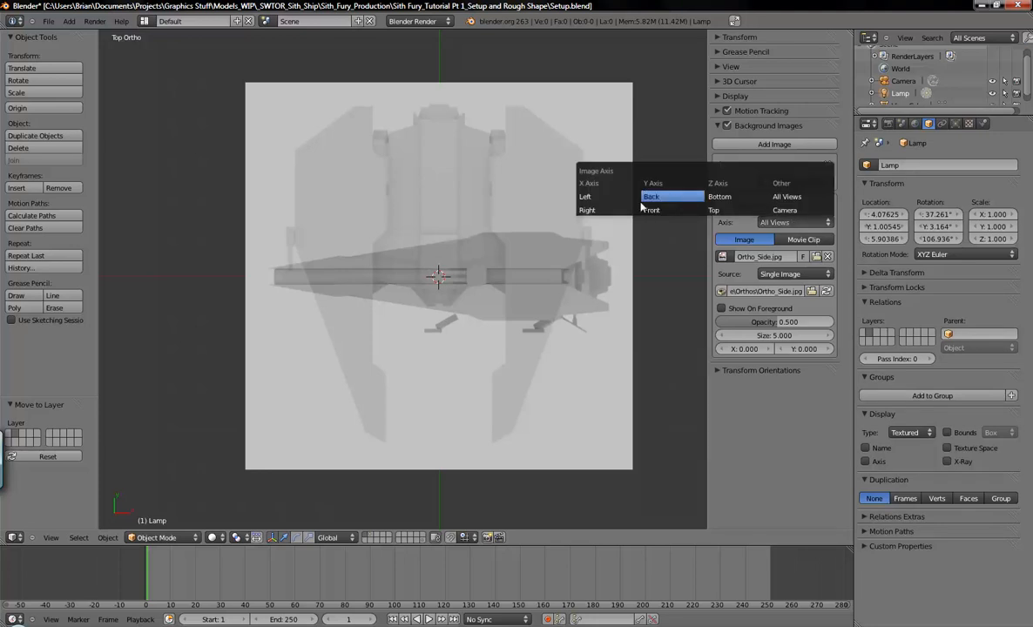
click(588, 211)
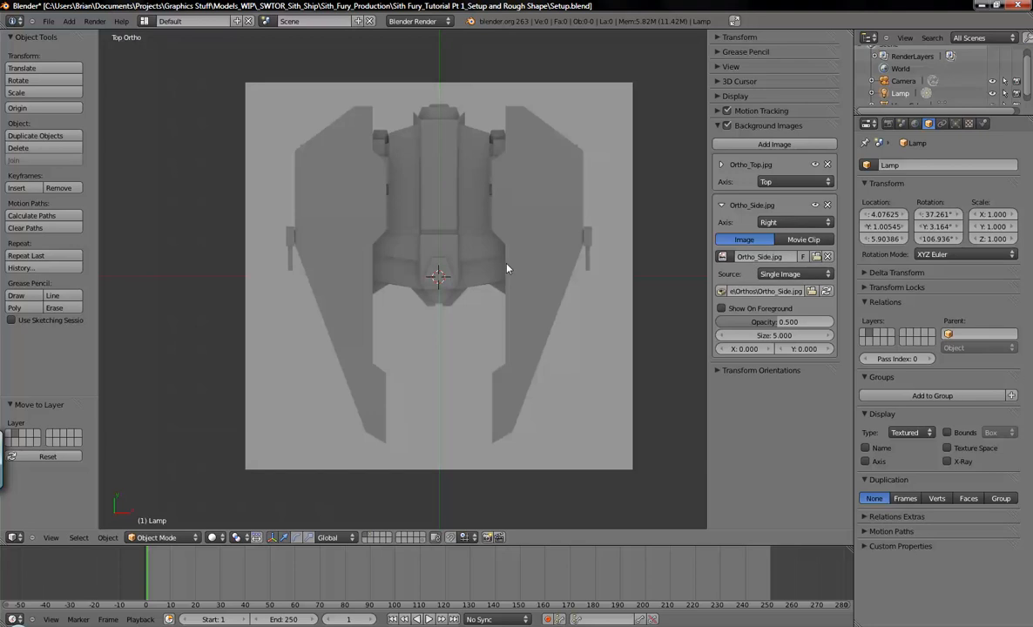
key(KP_3)
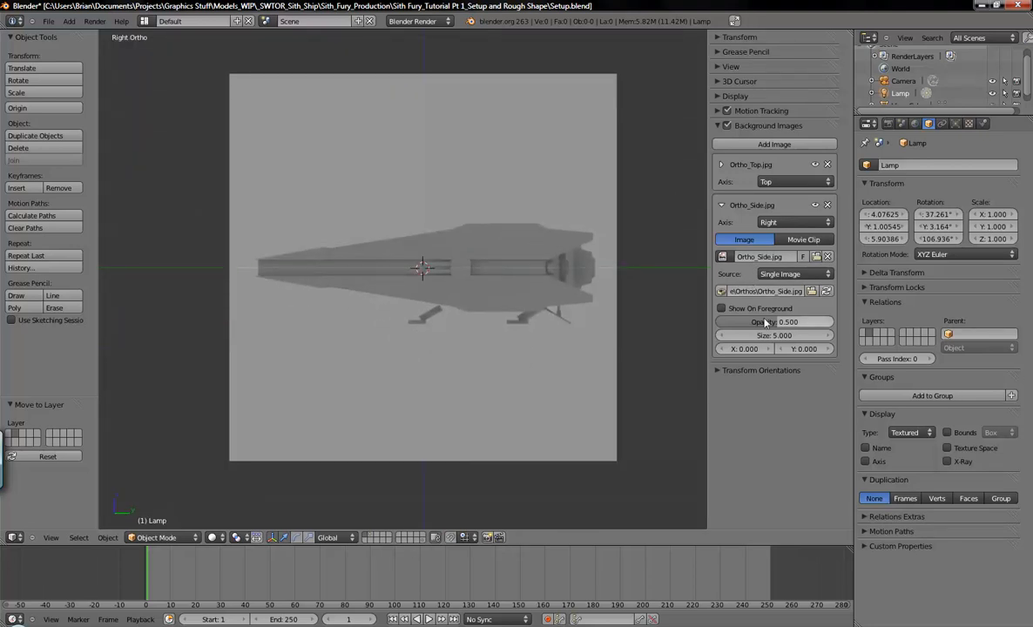
click(738, 208)
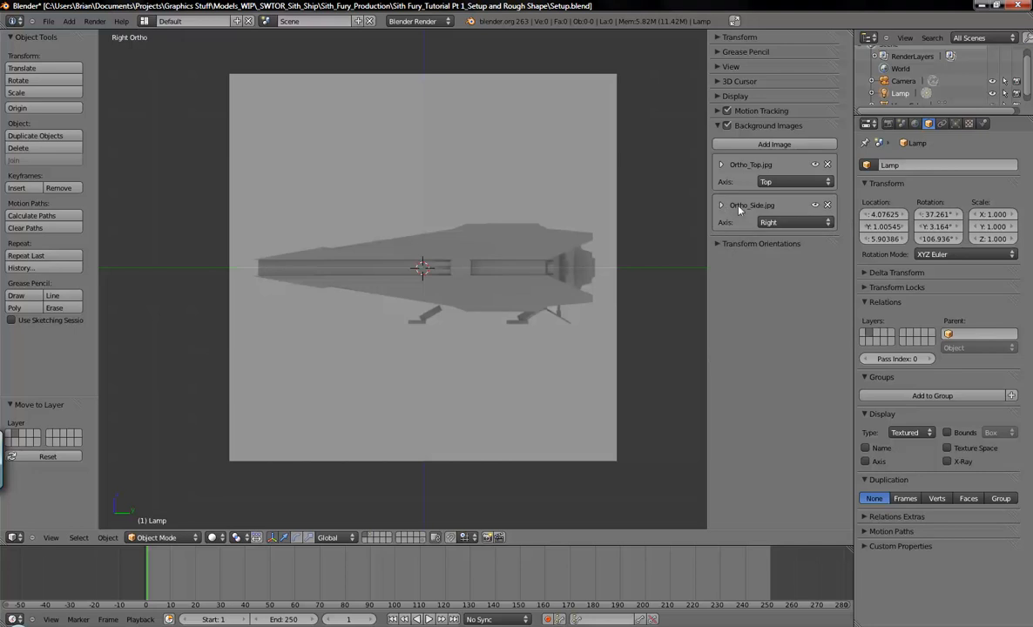
Add Ortho_Front.jpg from the Reference\Orthos folder as a third background image.
click(775, 144)
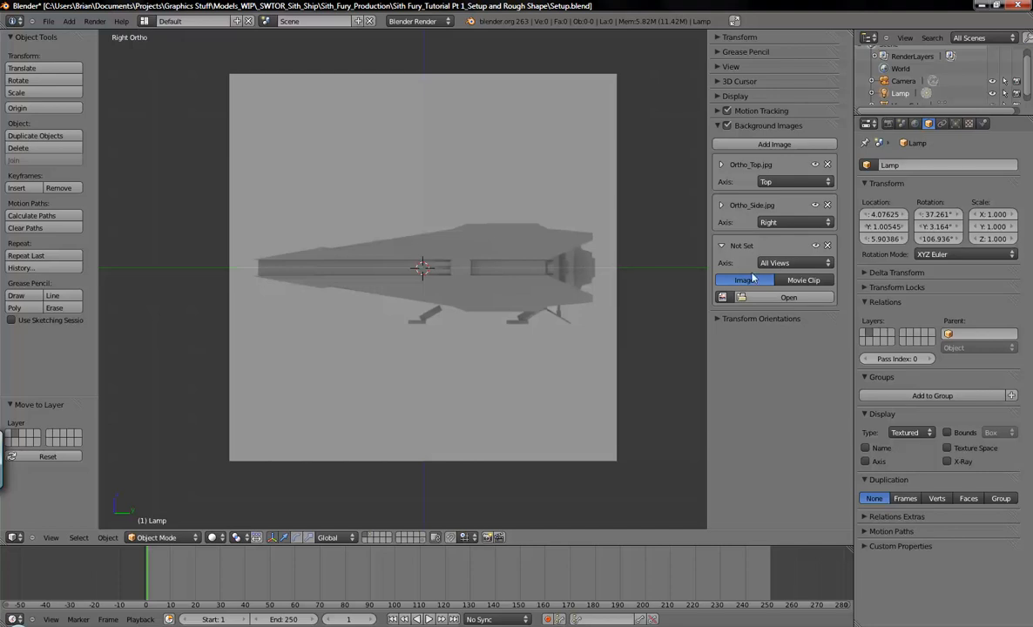
click(768, 298)
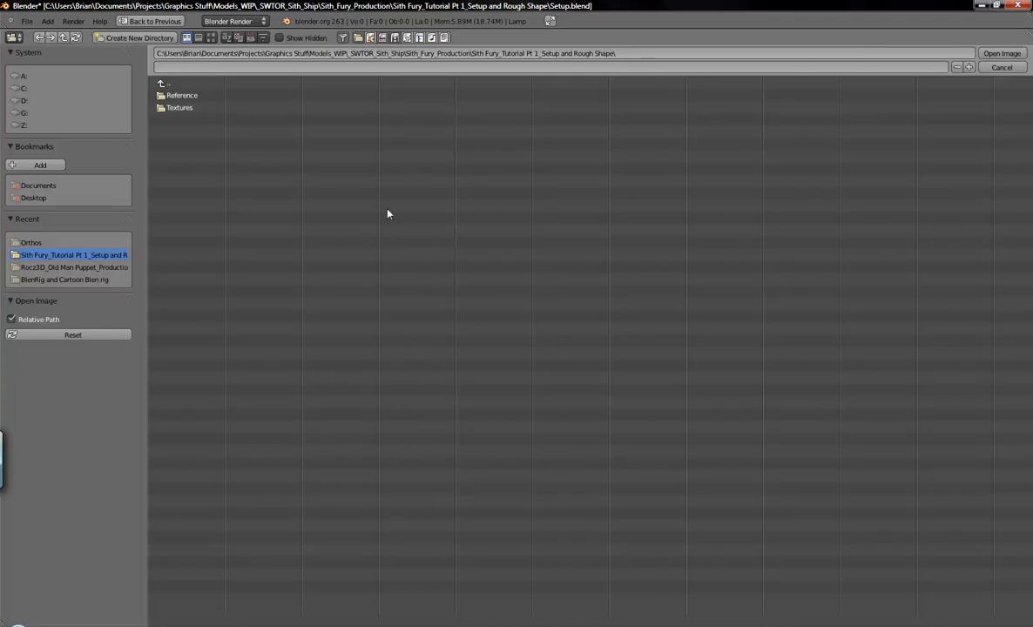
click(179, 95)
click(177, 95)
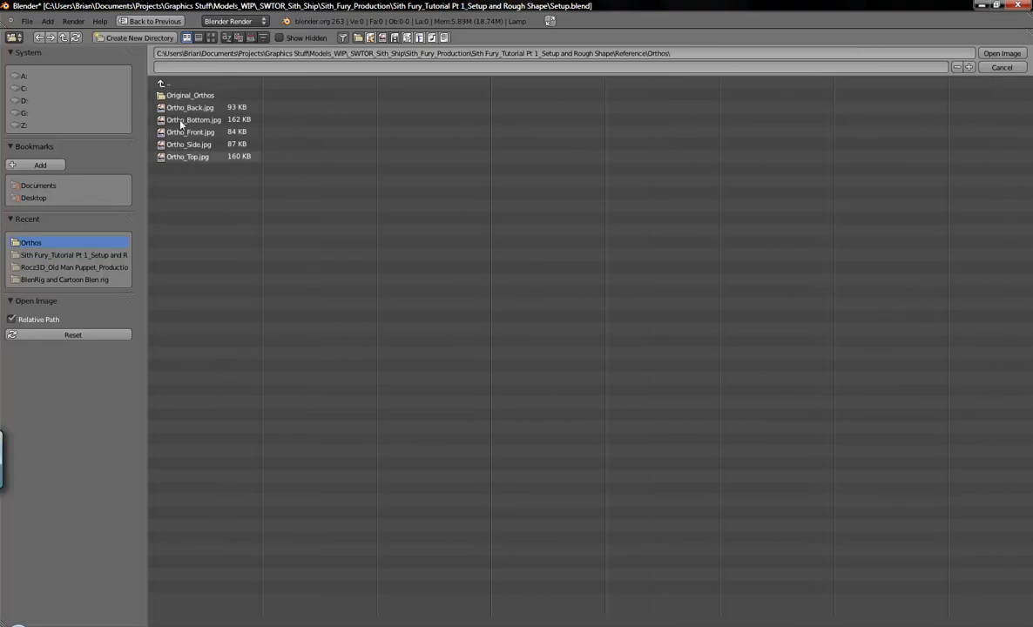
double_click(189, 132)
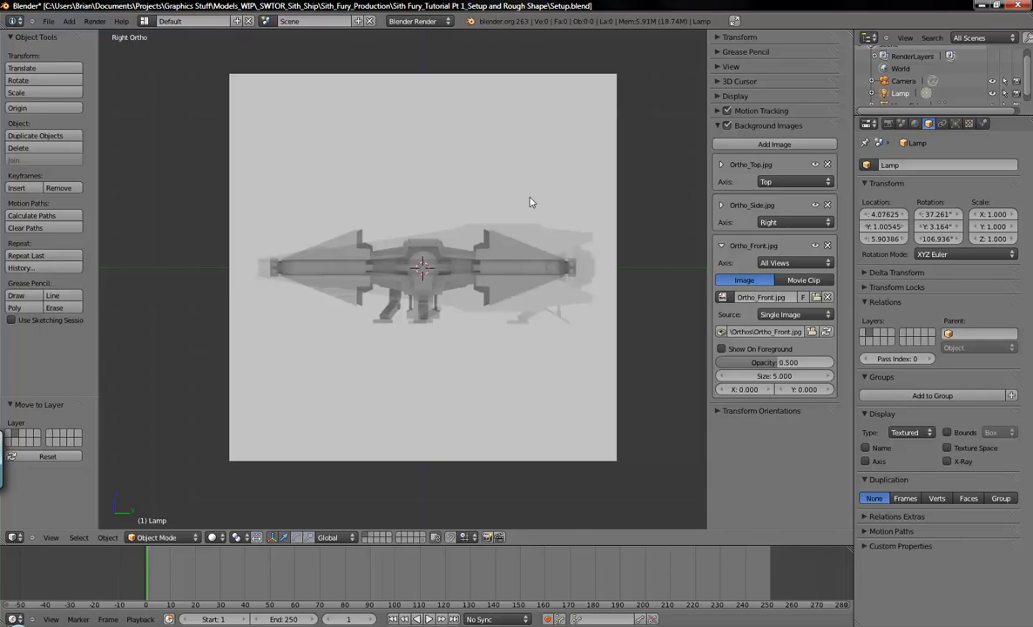
Assign Ortho_Front.jpg to the Front axis, check it in the front view and collapse its settings.
click(775, 262)
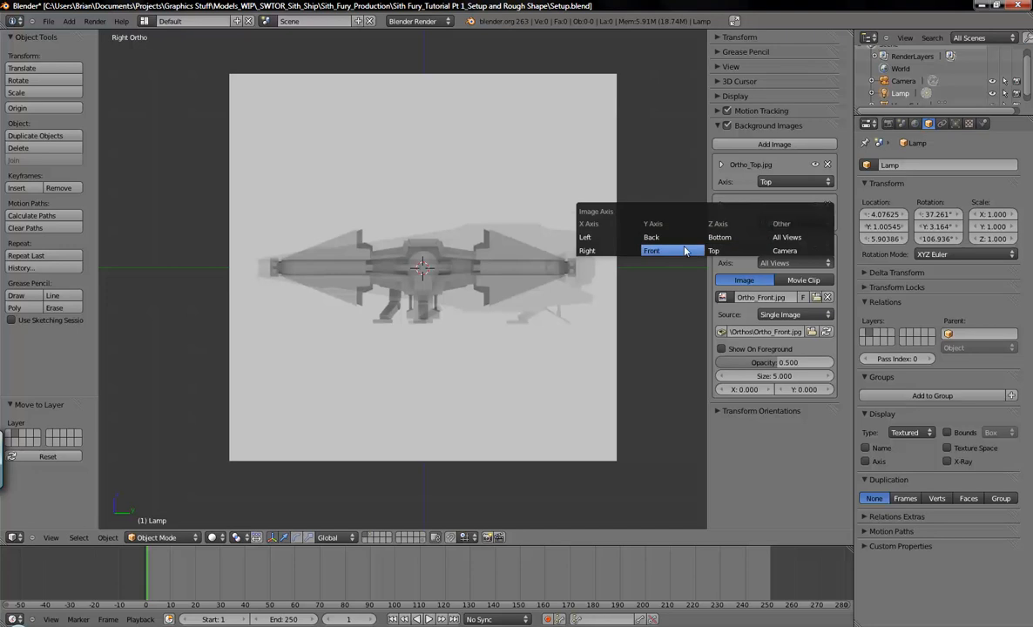
click(653, 251)
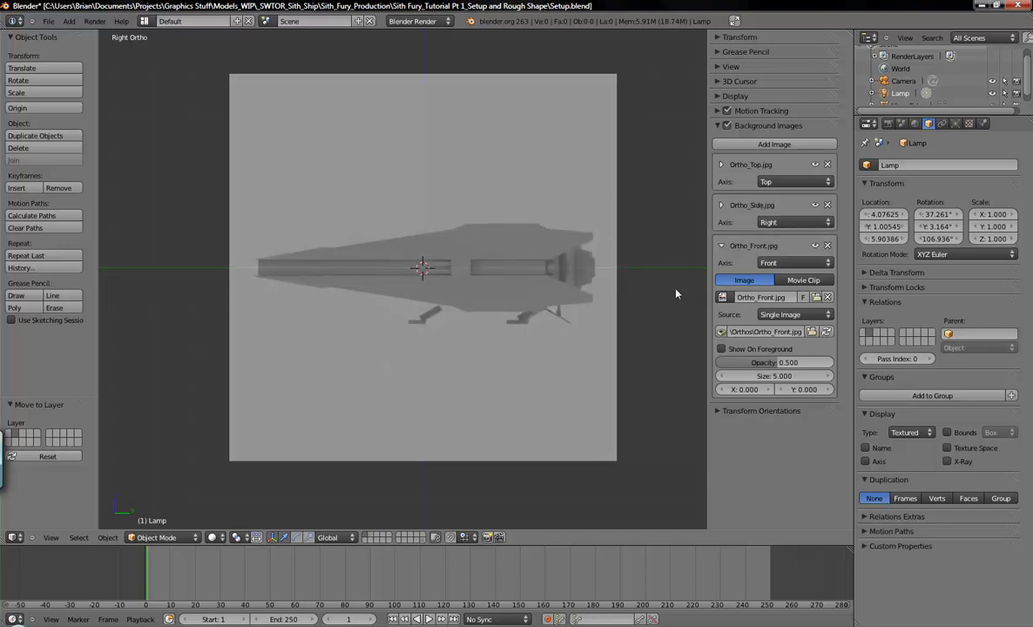
key(KP_1)
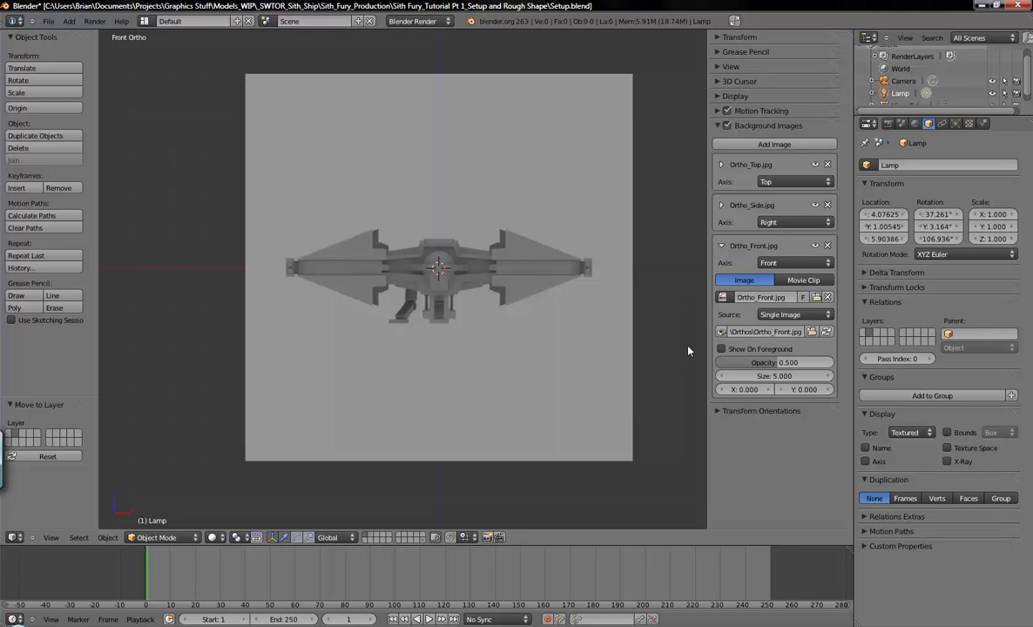
click(721, 245)
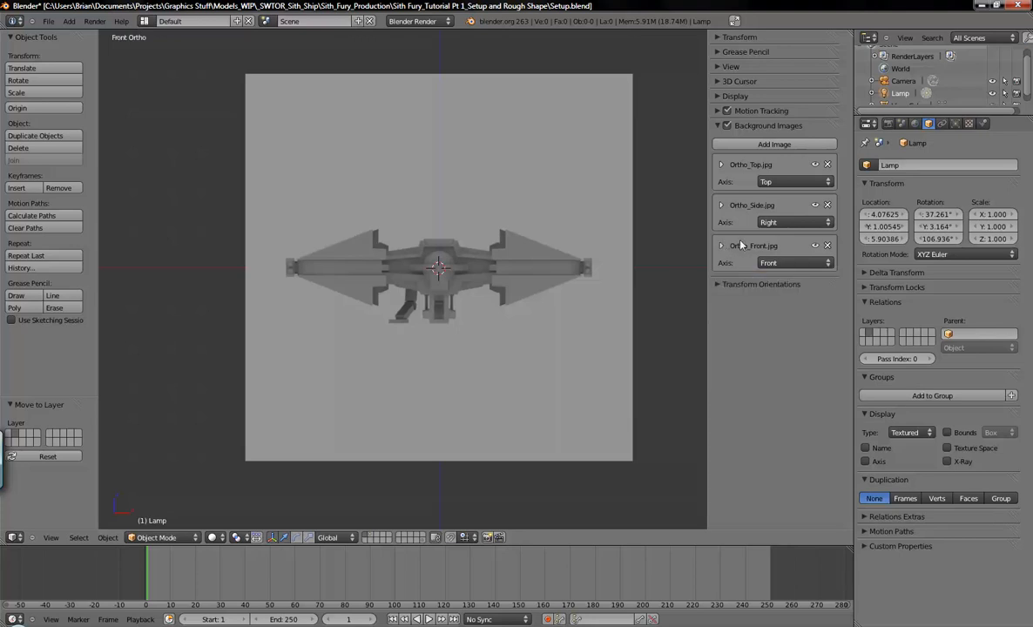
Add Ortho_Back.jpg from the Reference\Orthos folder as a fourth background image.
click(772, 144)
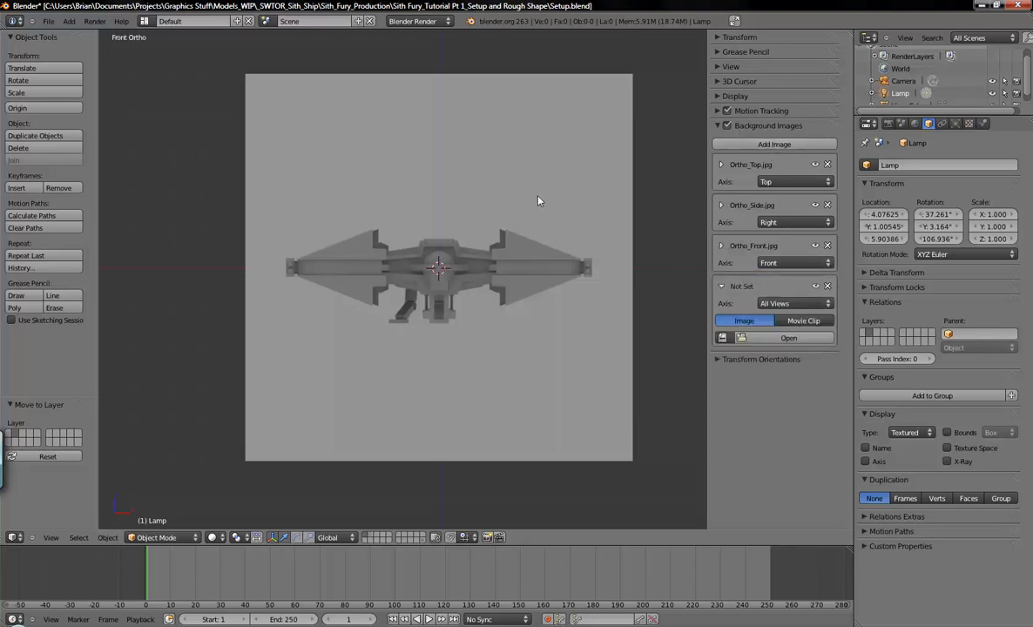
click(786, 337)
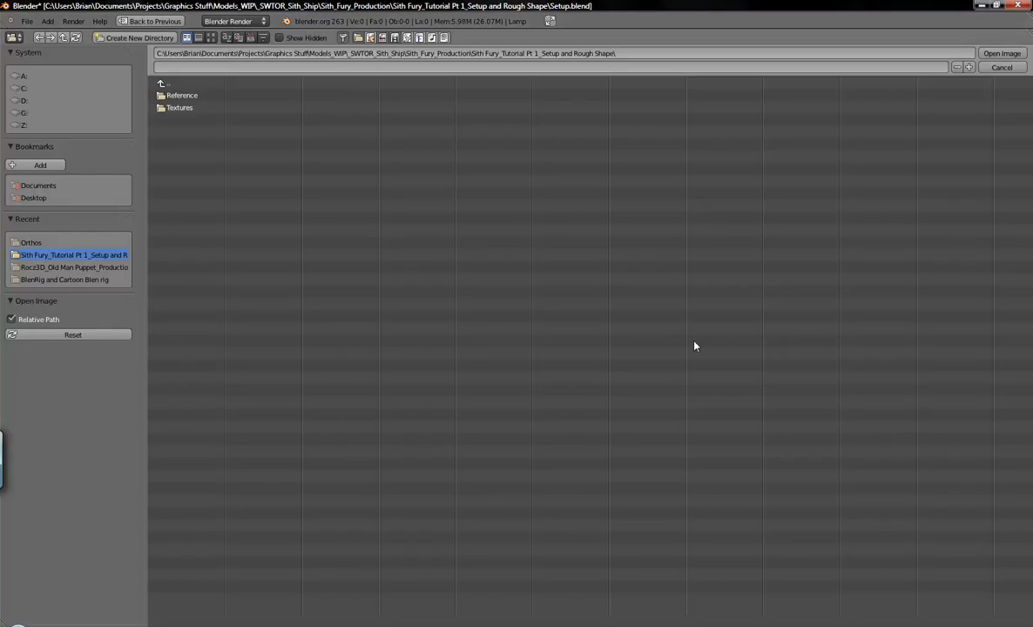
click(171, 95)
click(169, 96)
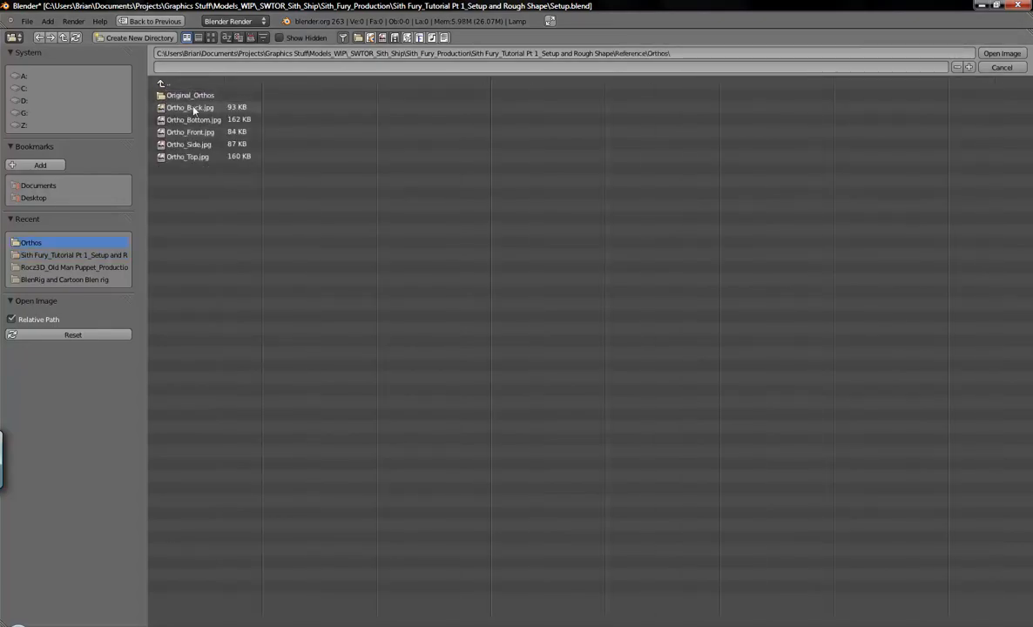
click(190, 107)
click(1002, 53)
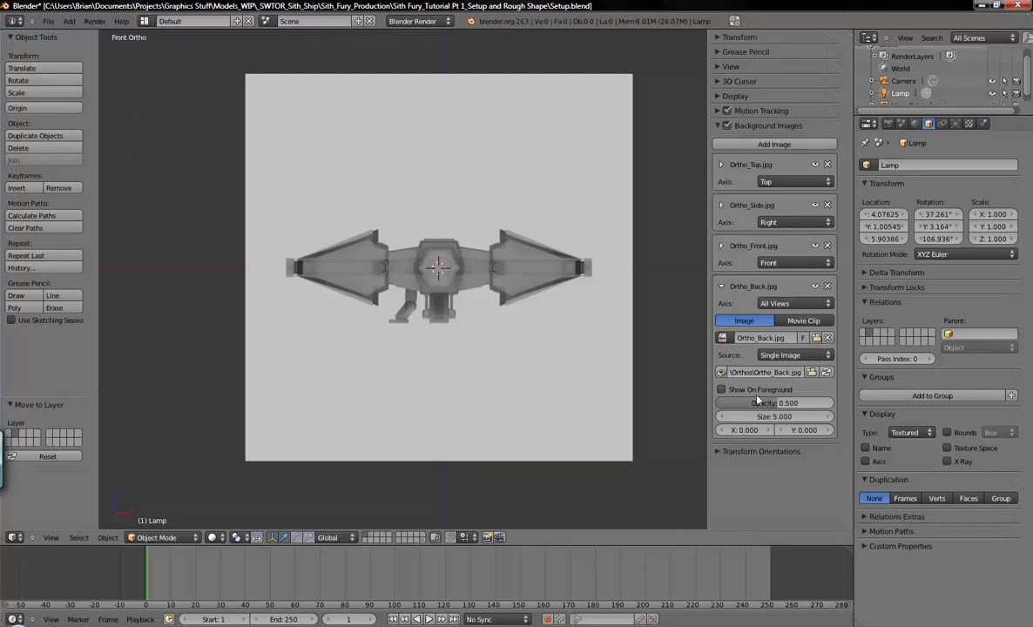
Assign Ortho_Back.jpg to the Back axis and check it in the back view.
click(780, 303)
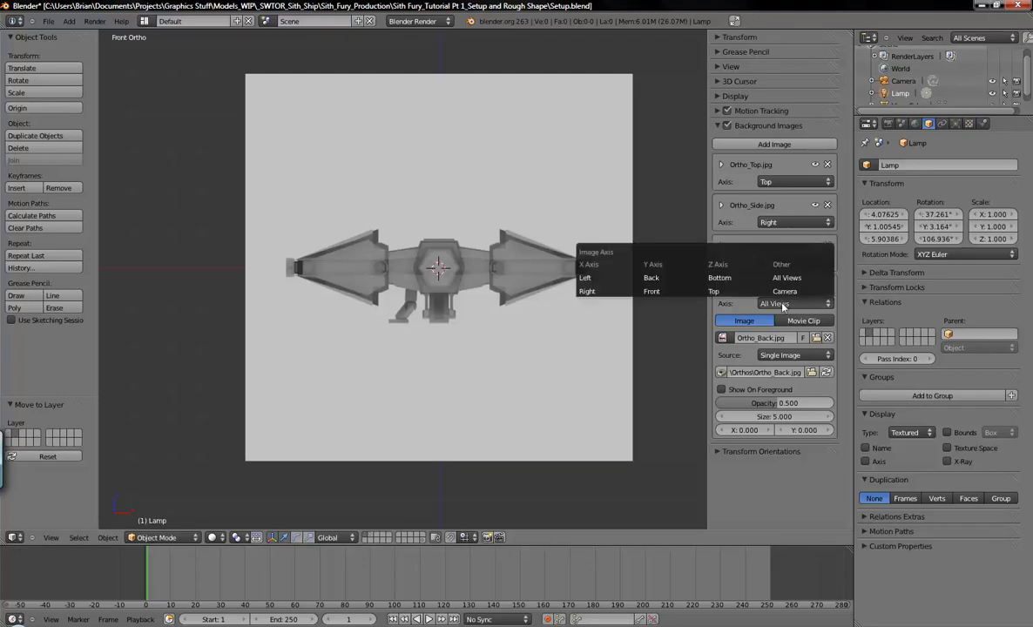
click(651, 277)
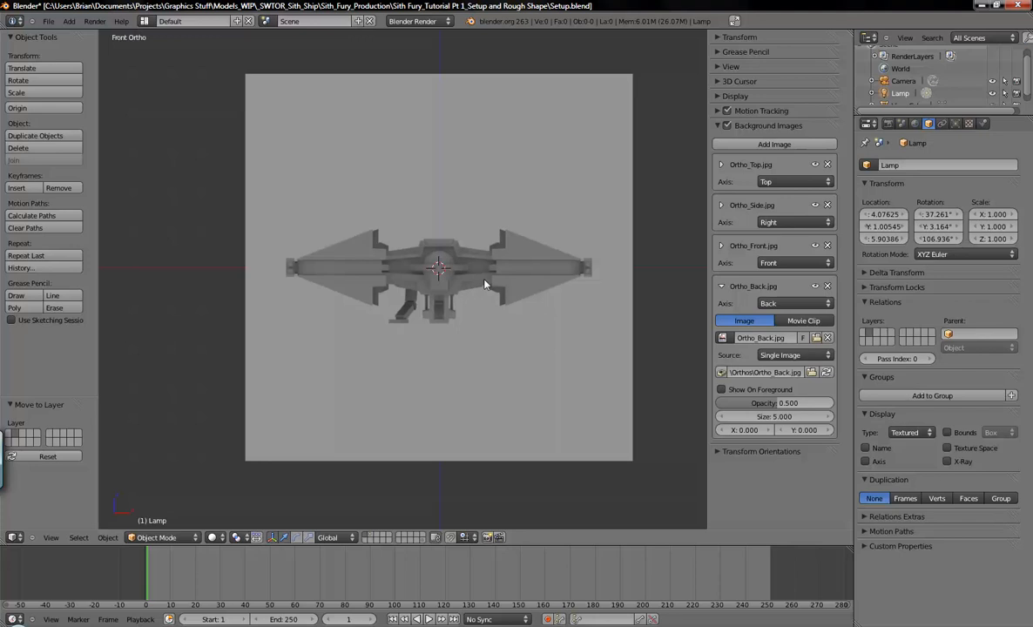
key(ctrl+KP_1)
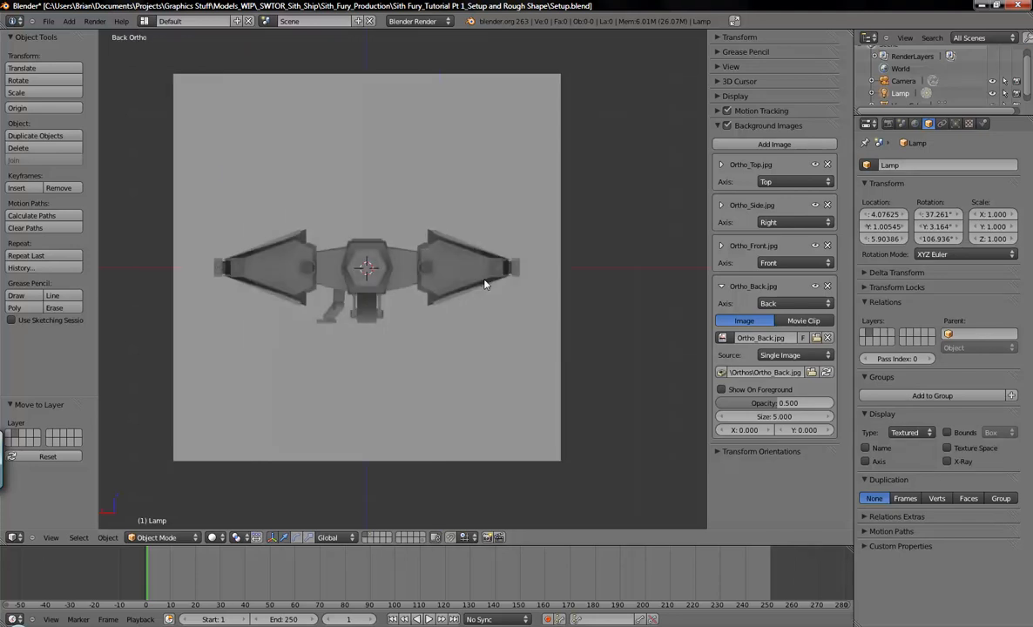
key(ctrl+KP_4)
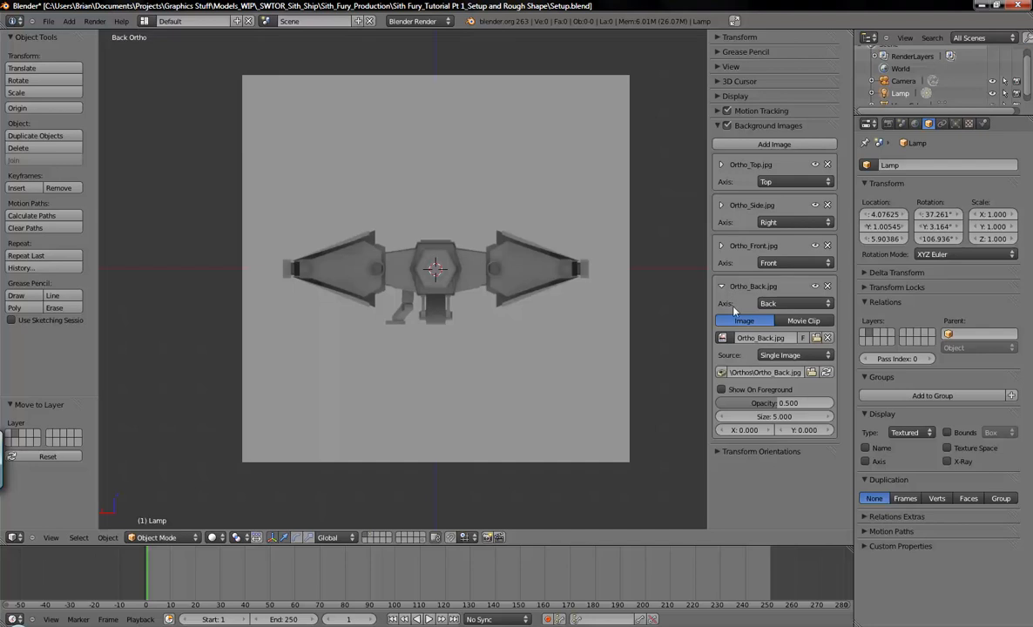
Expand the settings of the Ortho_Front.jpg, Ortho_Side.jpg and Ortho_Top.jpg background images.
click(720, 246)
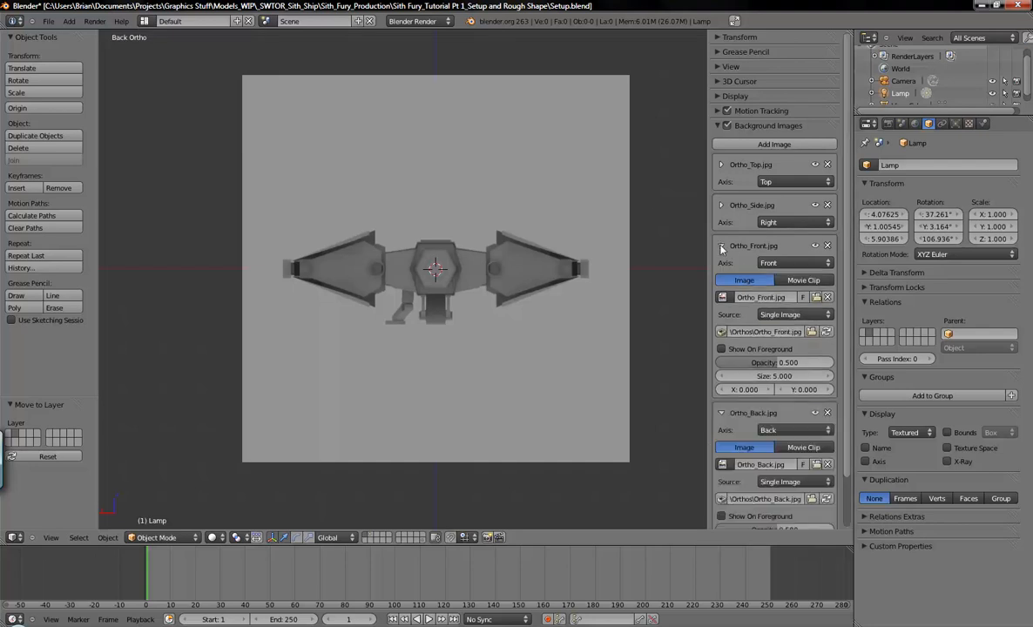
click(720, 204)
click(720, 163)
scroll(782, 375, down, 4)
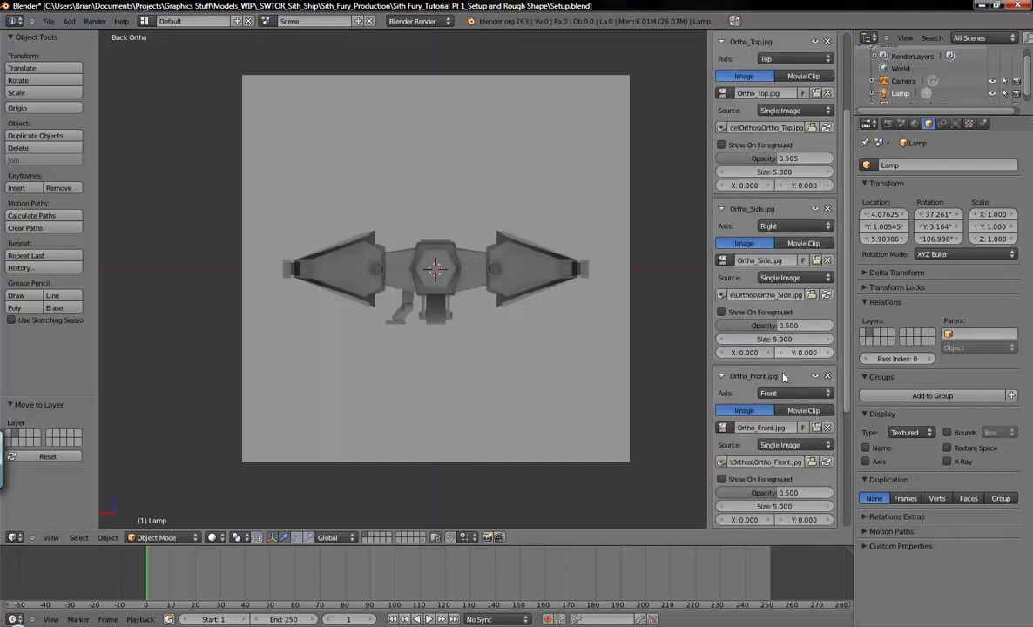
Set the size of the Ortho_Top.jpg and Ortho_Side.jpg background images to 2.5.
scroll(783, 375, up, 4)
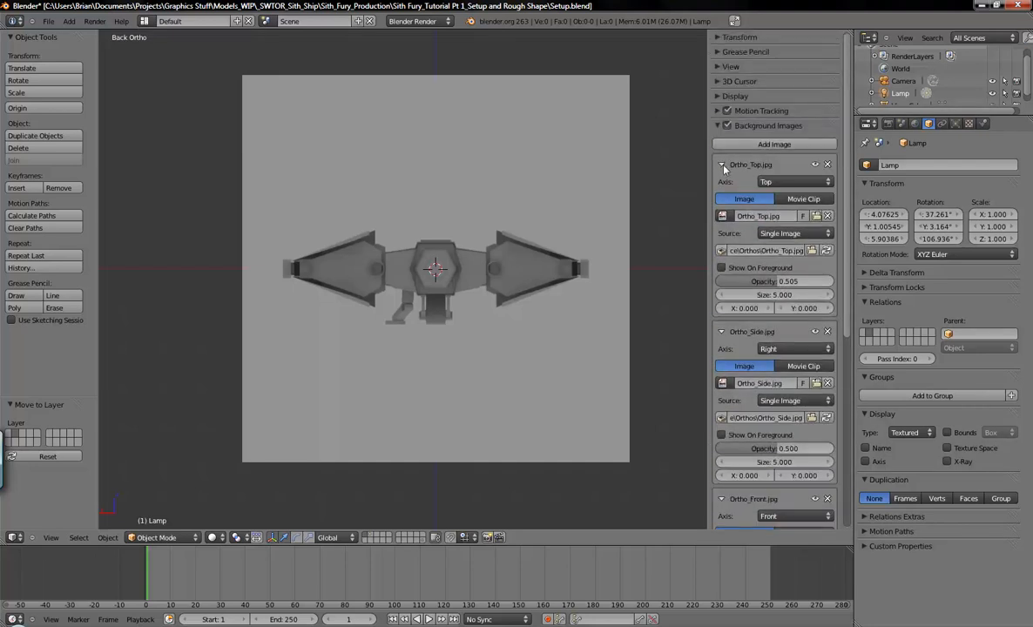
click(720, 164)
click(721, 164)
mouse_move(547, 298)
shift+middle_down()
mouse_move(572, 326)
mouse_move(552, 292)
mouse_move(540, 297)
shift+middle_up()
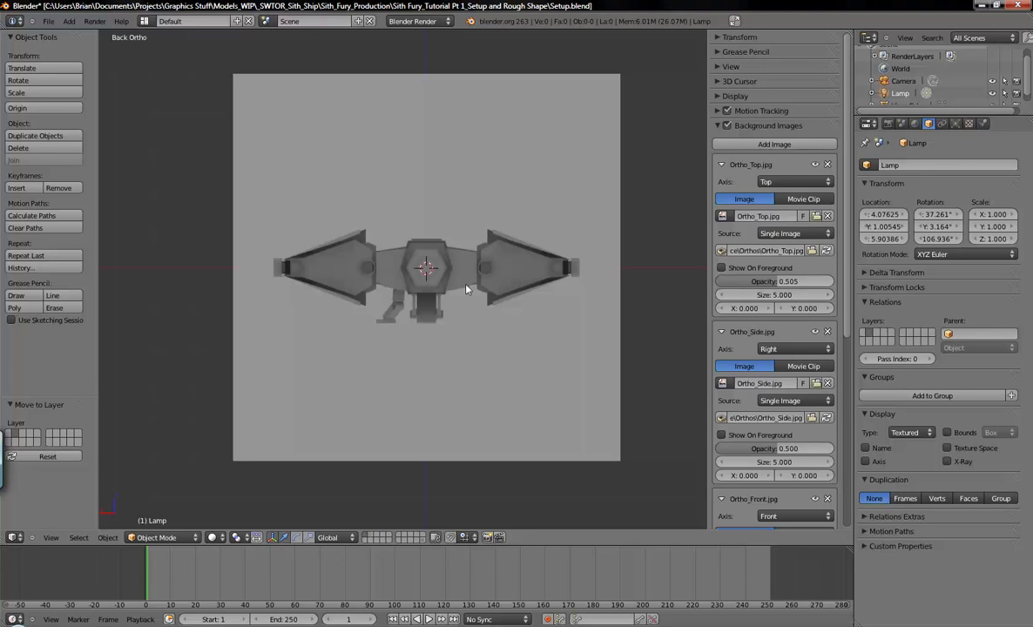
click(777, 295)
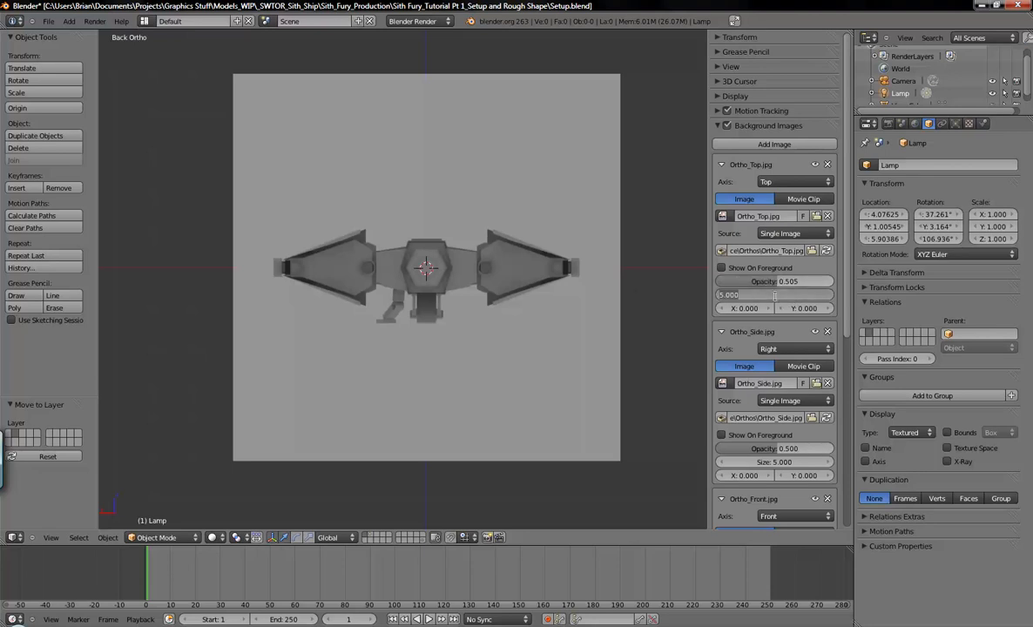
text(2.5)
key(Return)
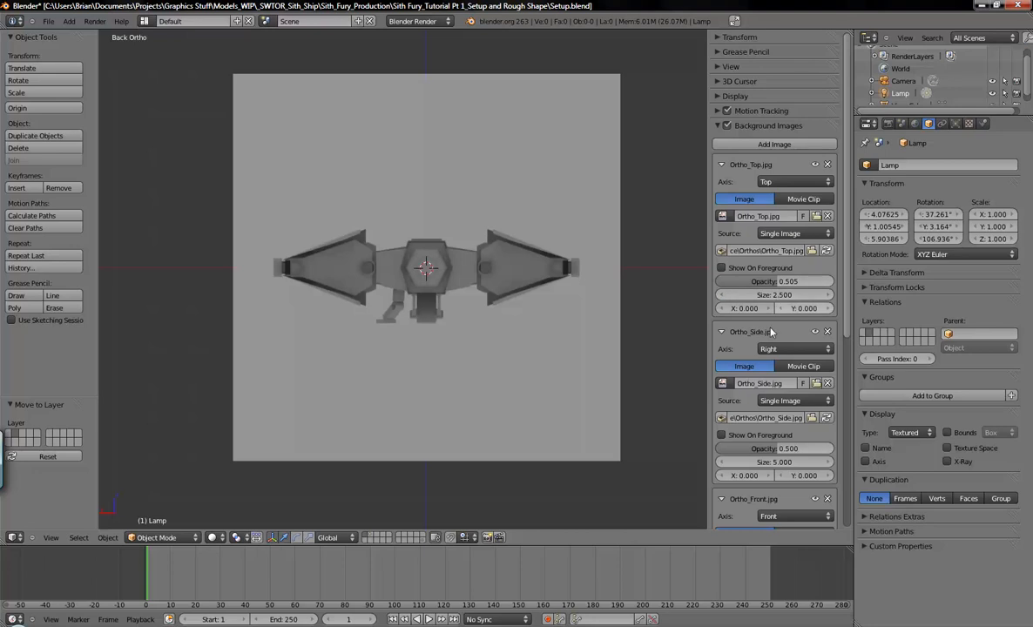
click(774, 464)
text(2.5)
key(Return)
Set the size of the Ortho_Front.jpg and Ortho_Back.jpg background images to 2.5.
scroll(777, 453, down, 6)
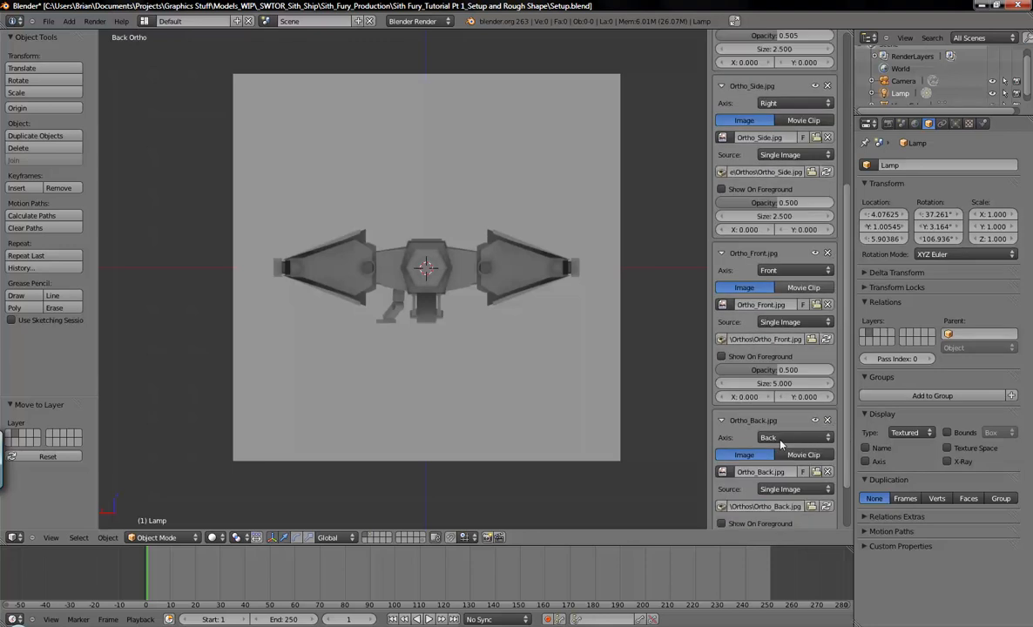
scroll(780, 445, down, 1)
click(775, 358)
text(2)
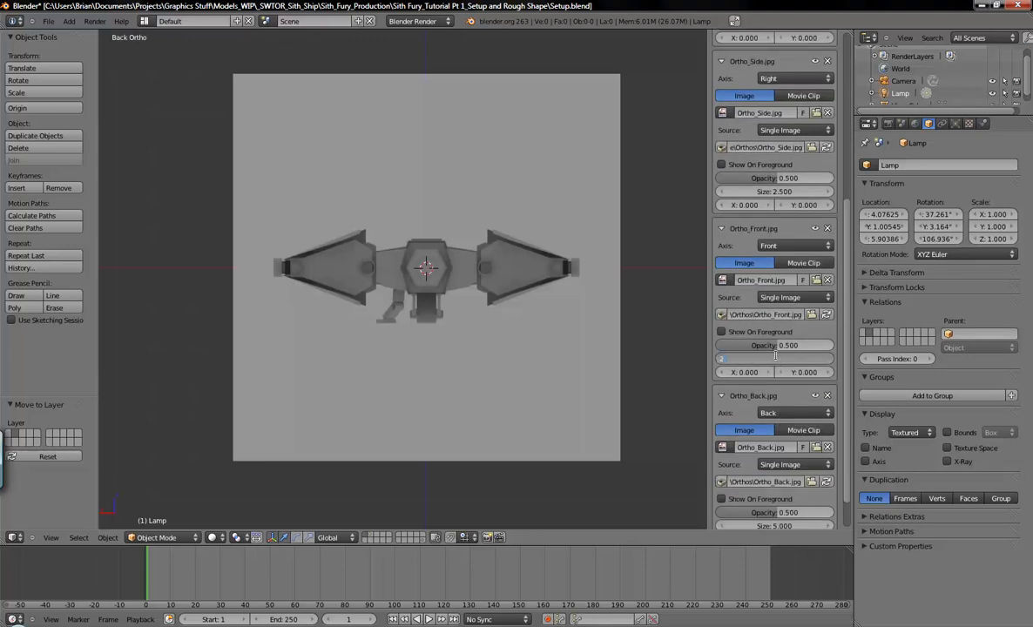
text(.5)
key(Return)
scroll(775, 355, down, 2)
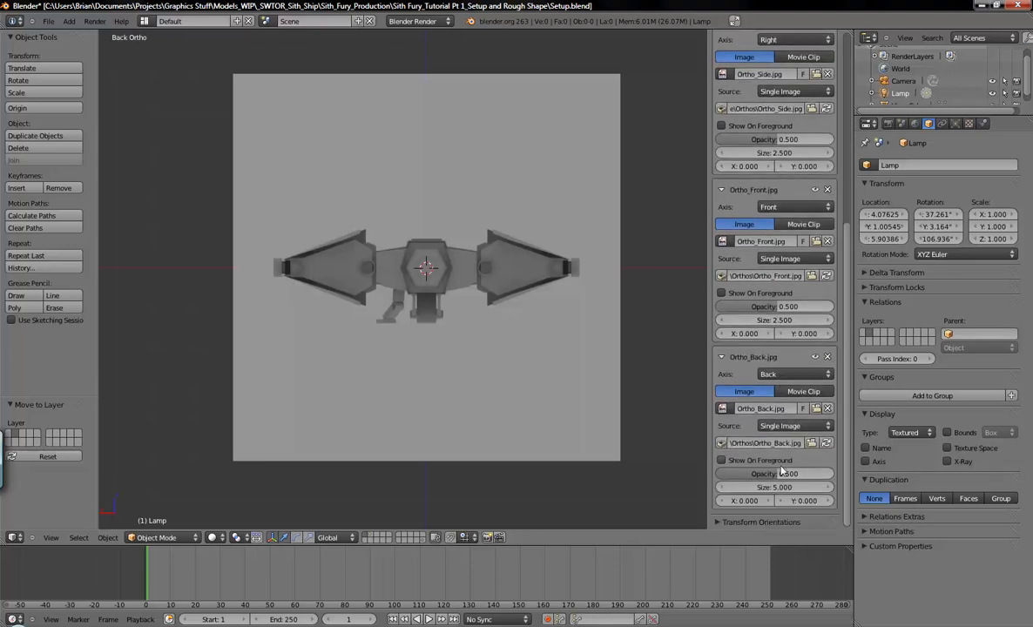
click(781, 488)
text(2.5)
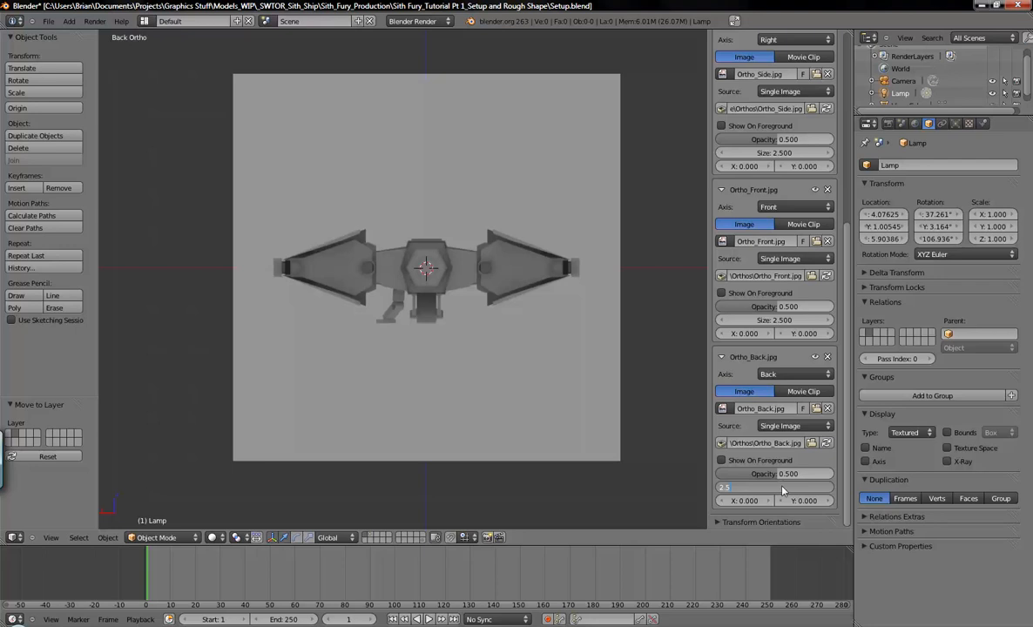
key(Return)
Add a cube mesh at the 3D cursor in the centre of the scene.
key(KP_1)
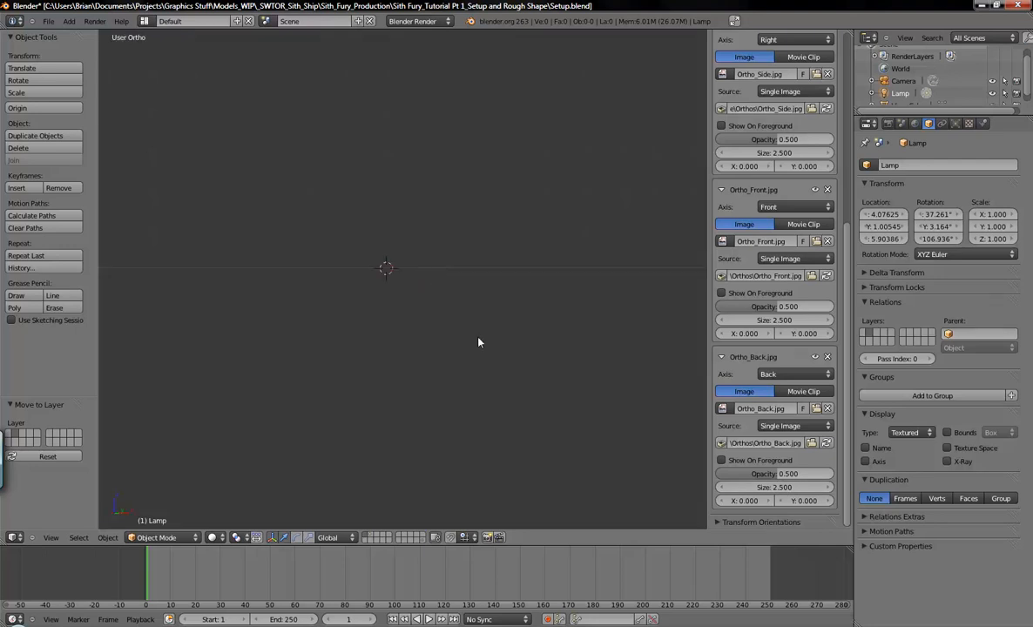
middle_drag(436, 247, 495, 311)
key(KP_1)
scroll(437, 288, up, 4)
middle_drag(468, 272, 436, 287)
key(shift+a)
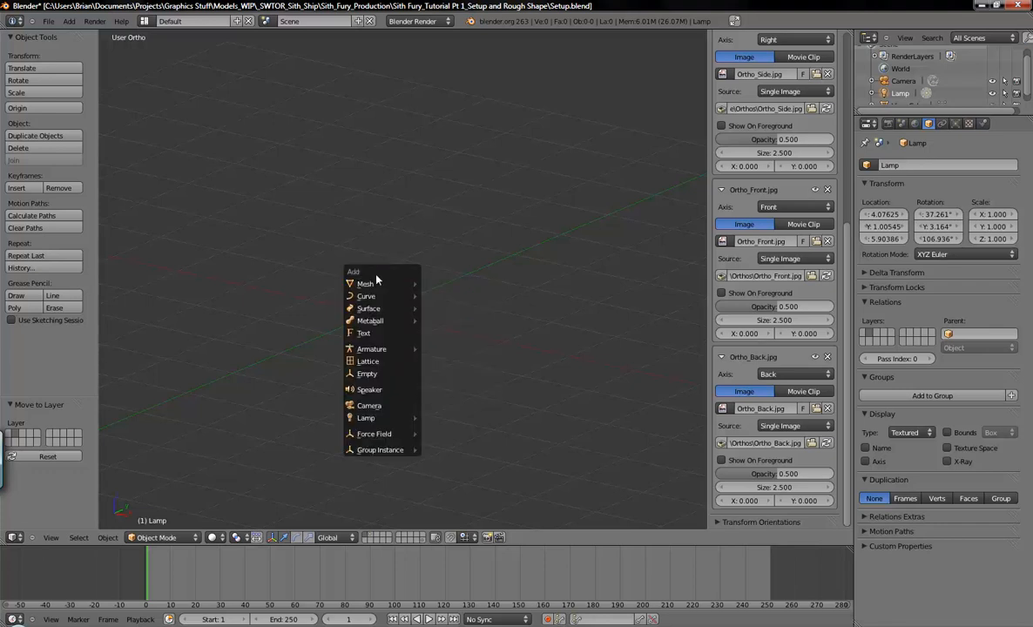
click(68, 23)
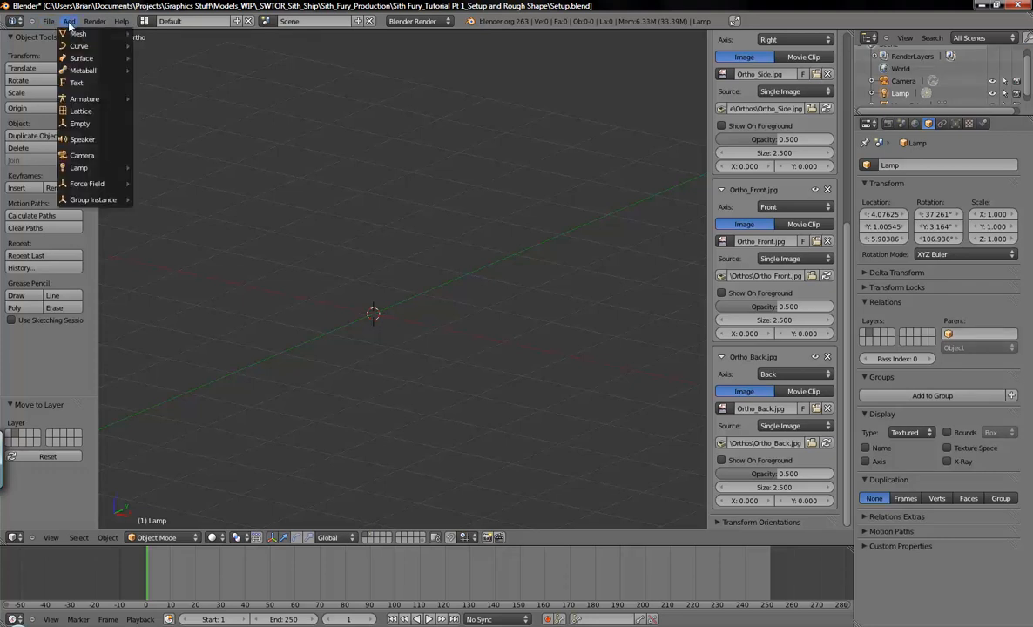
key(shift+a)
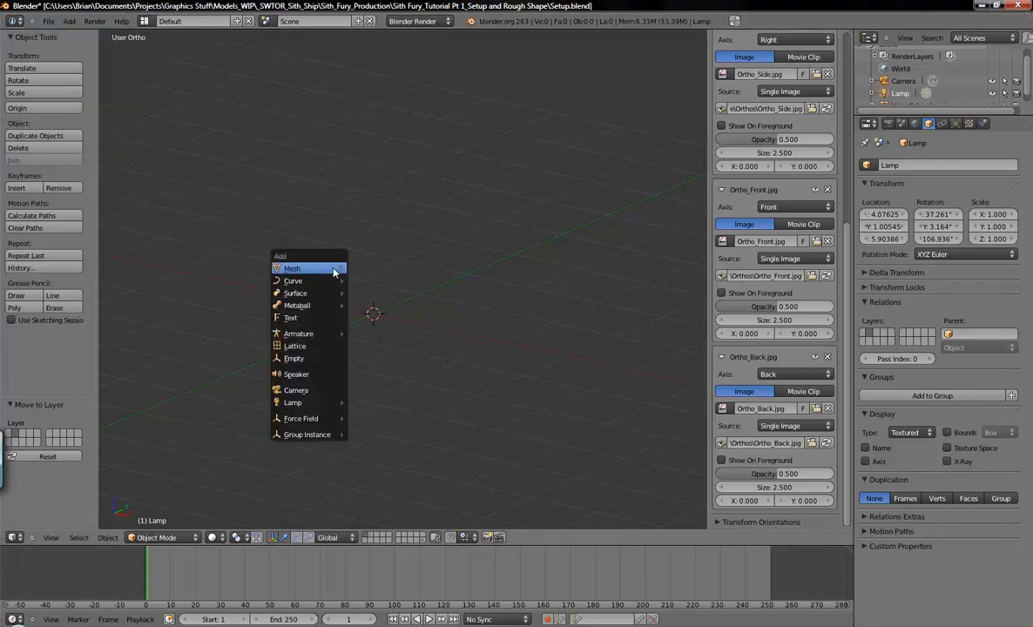
mouse_move(333, 273)
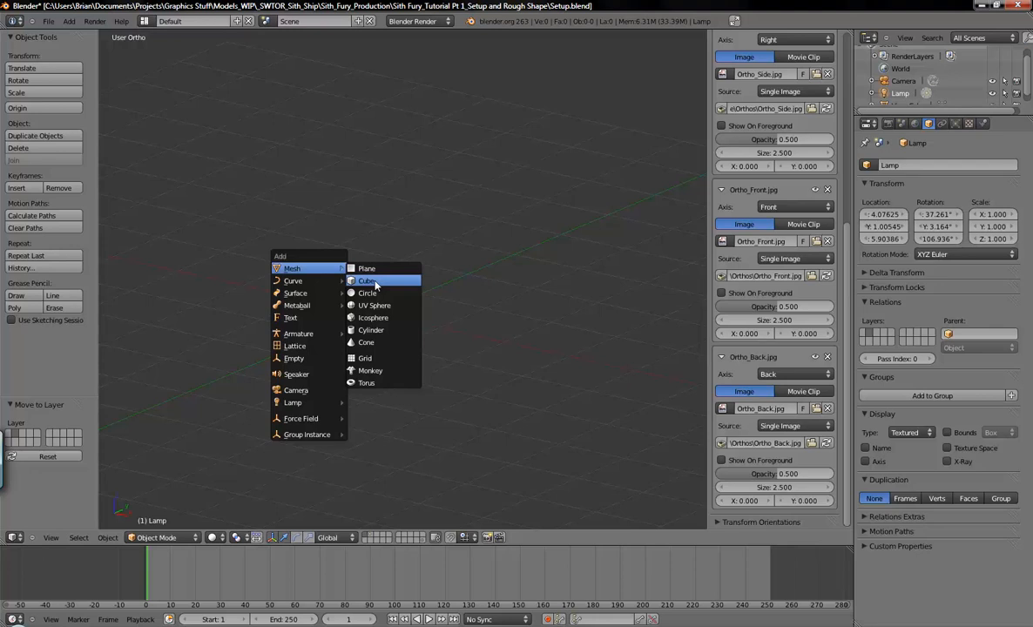
click(370, 281)
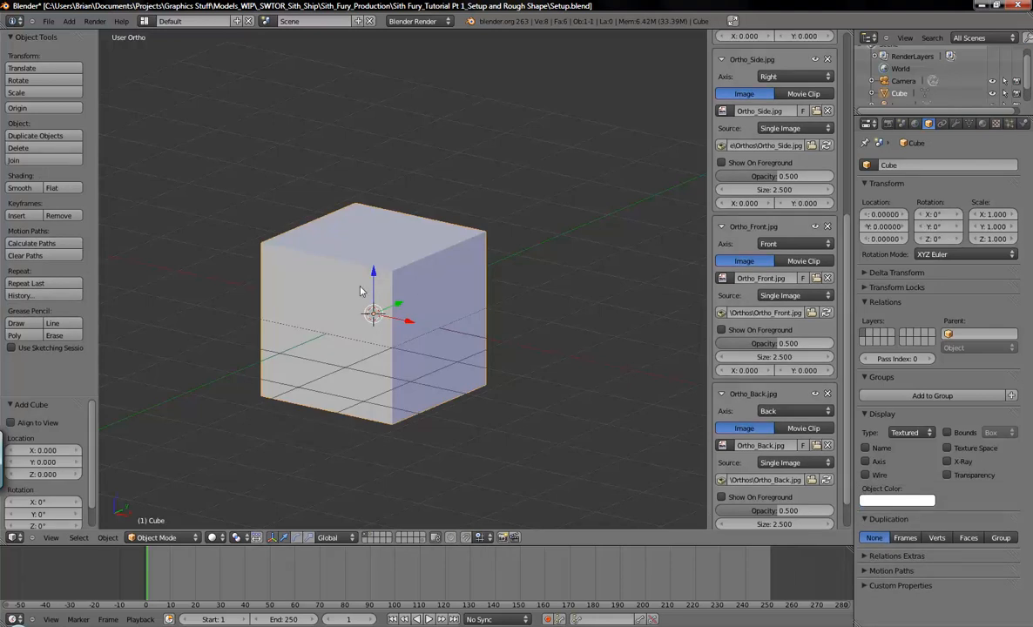
Compare the new cube with the ship image in the top view.
key(KP_7)
shift+middle_drag(423, 315, 489, 311)
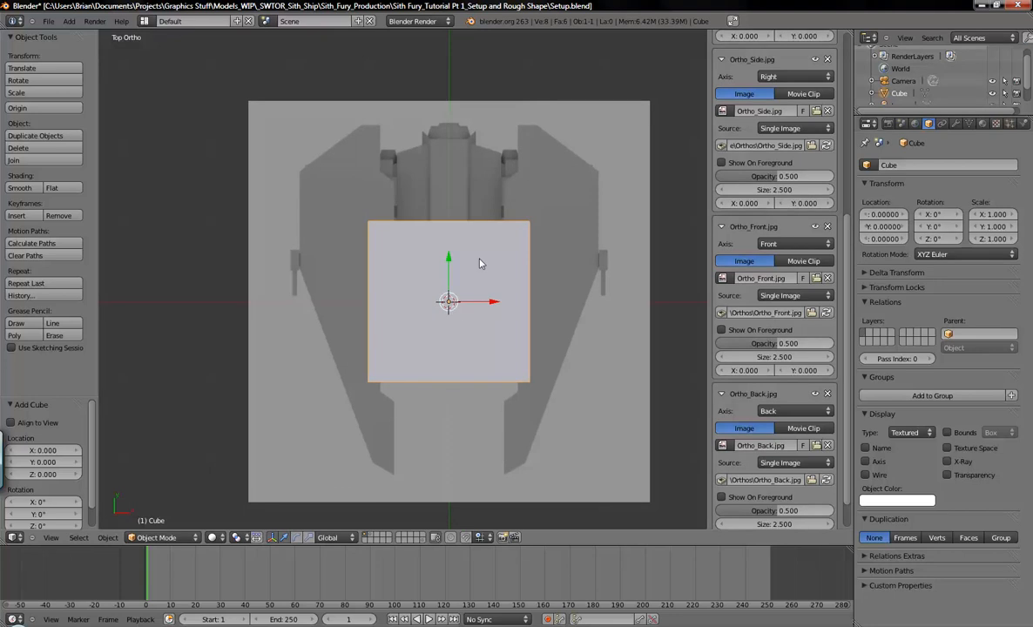
middle_drag(489, 336, 420, 249)
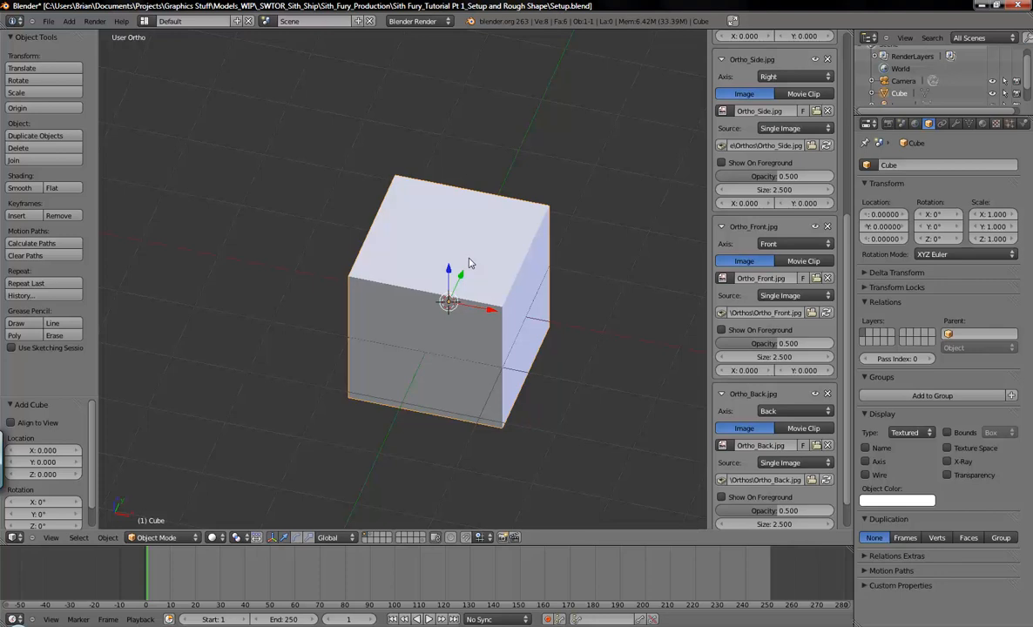
Try the wireframe, solid, bounding box and texture viewport shading modes on the cube.
key(z)
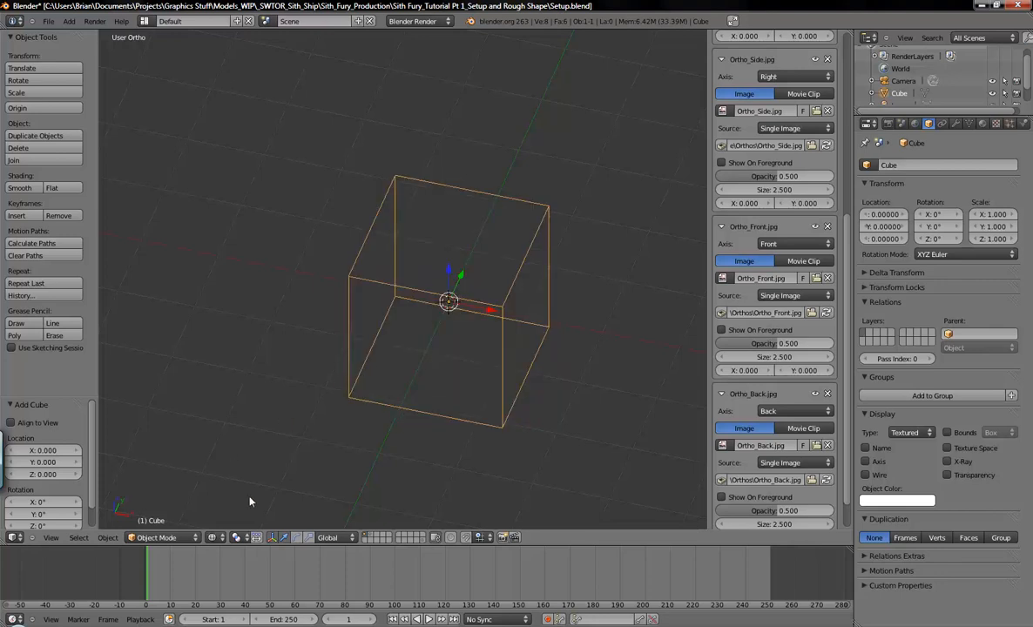
key(z)
click(213, 537)
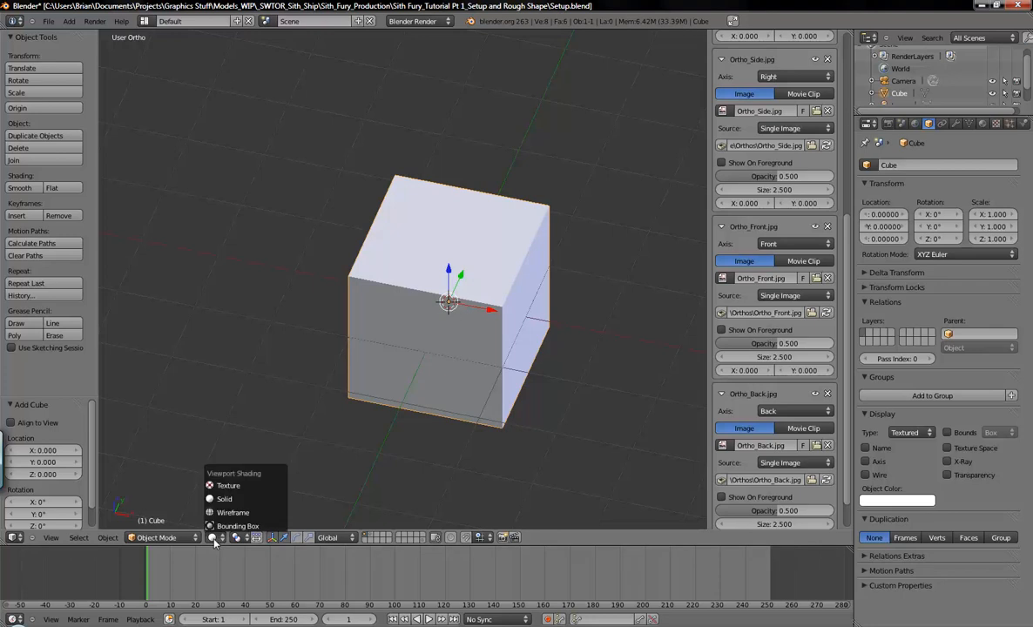
click(227, 525)
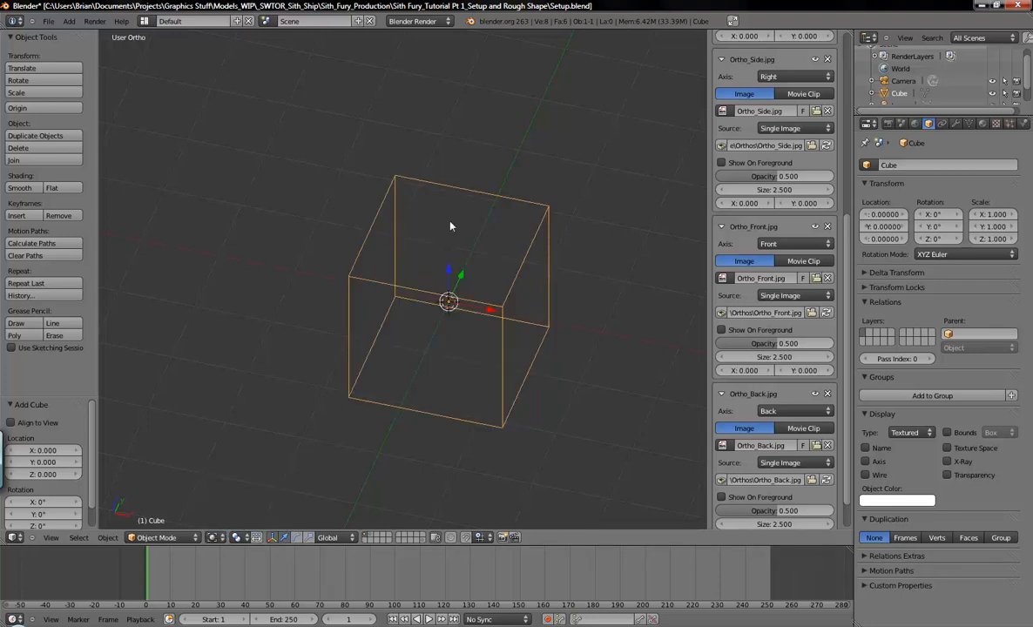
click(213, 538)
click(226, 512)
click(209, 539)
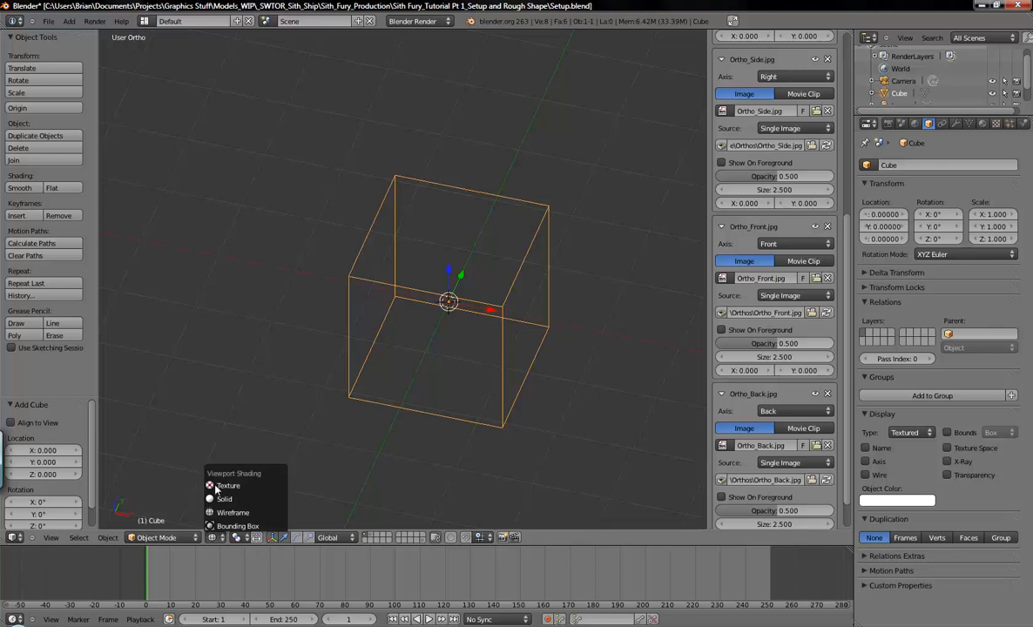
click(224, 486)
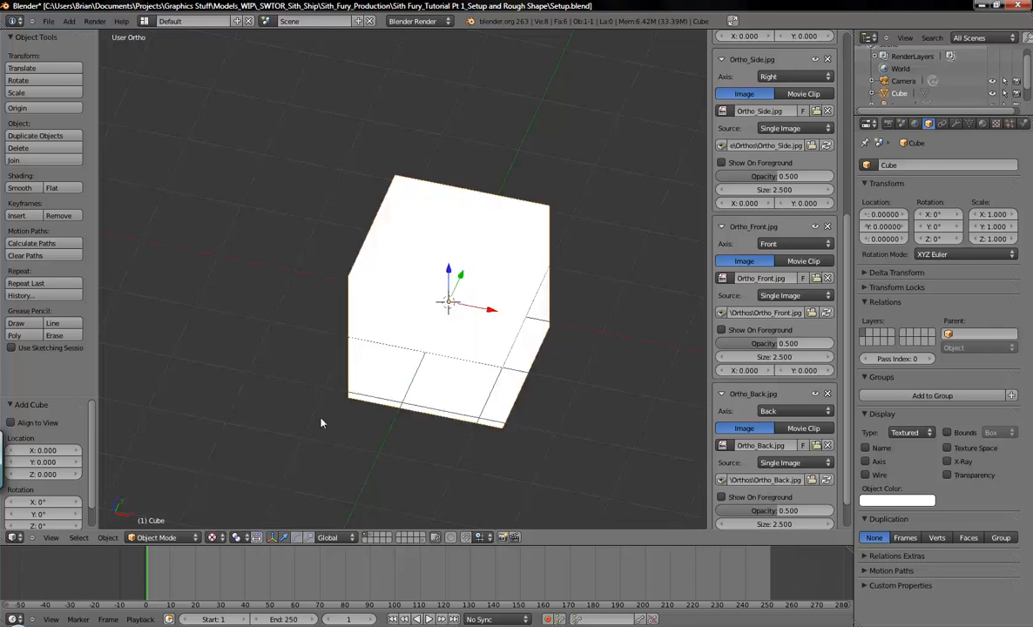
key(g)
key(Escape)
Switch the viewport shading to Wireframe, toggling against the other display mode to compare how the cube looks.
click(213, 538)
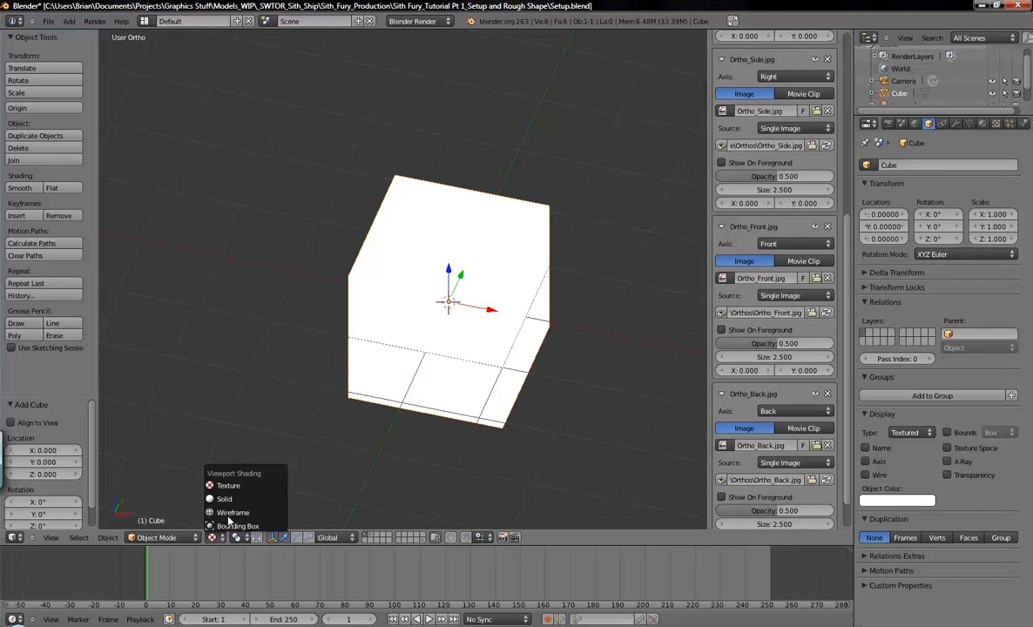
click(232, 513)
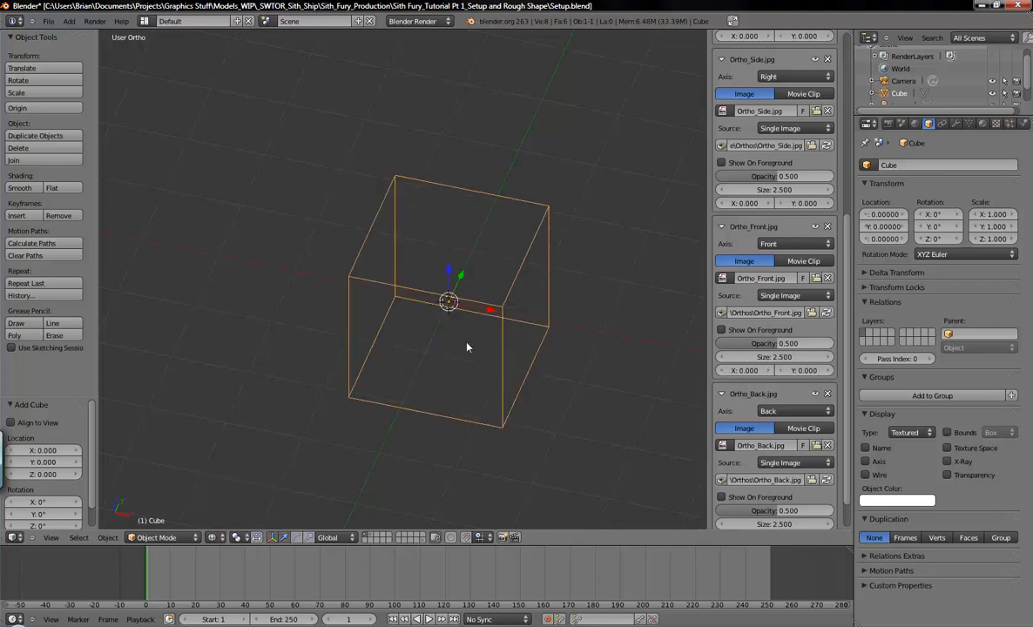
mouse_move(447, 320)
middle_down()
mouse_move(424, 353)
mouse_move(440, 355)
middle_up()
key(z)
key(z)
key(z)
key(z)
key(z)
key(z)
middle_drag(461, 355, 454, 301)
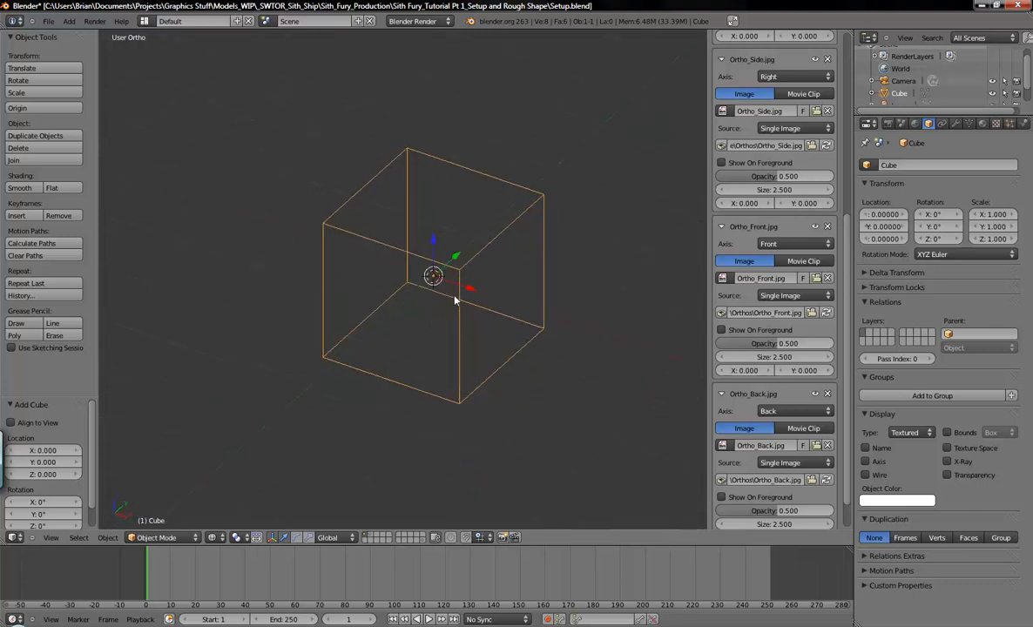
Try moving and scaling the cube over the ship image in the top view.
key(KP_7)
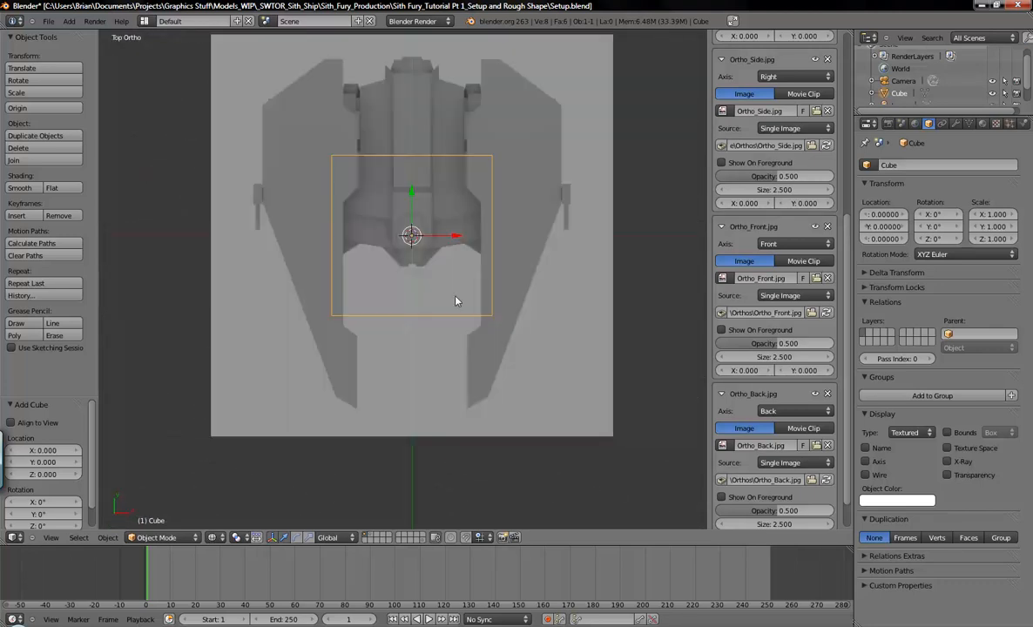
shift+scroll(454, 297, up, 3)
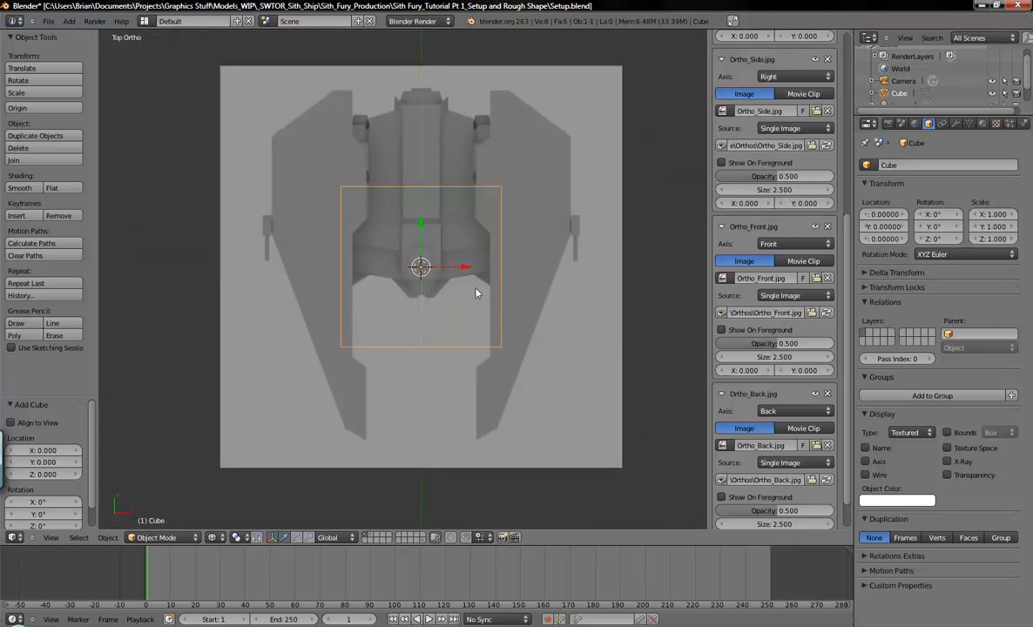
key(g)
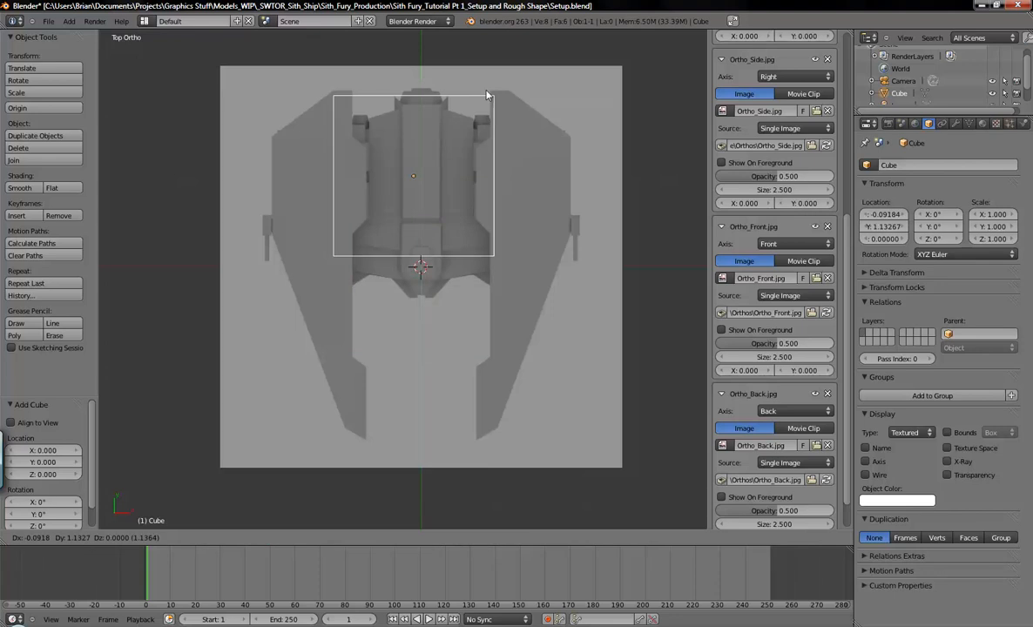
key(Escape)
shift+scroll(513, 279, up, 3)
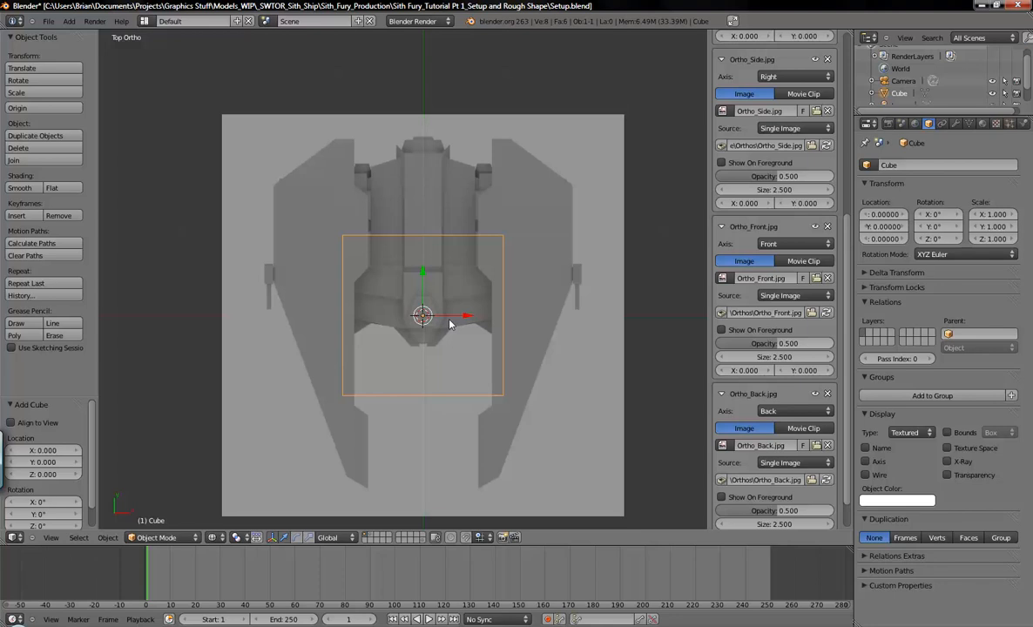
key(s)
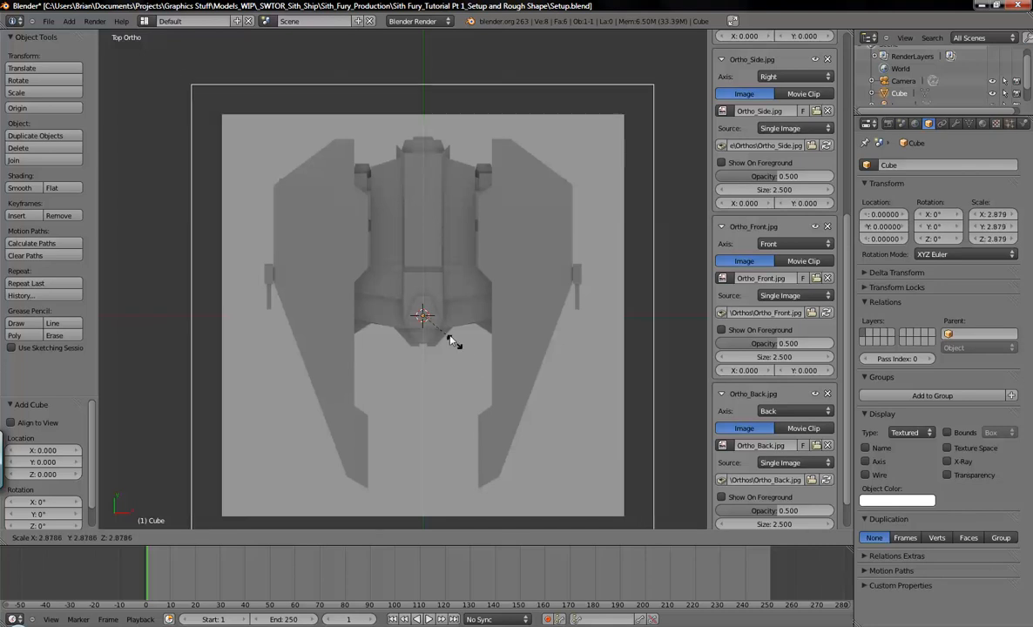
key(Escape)
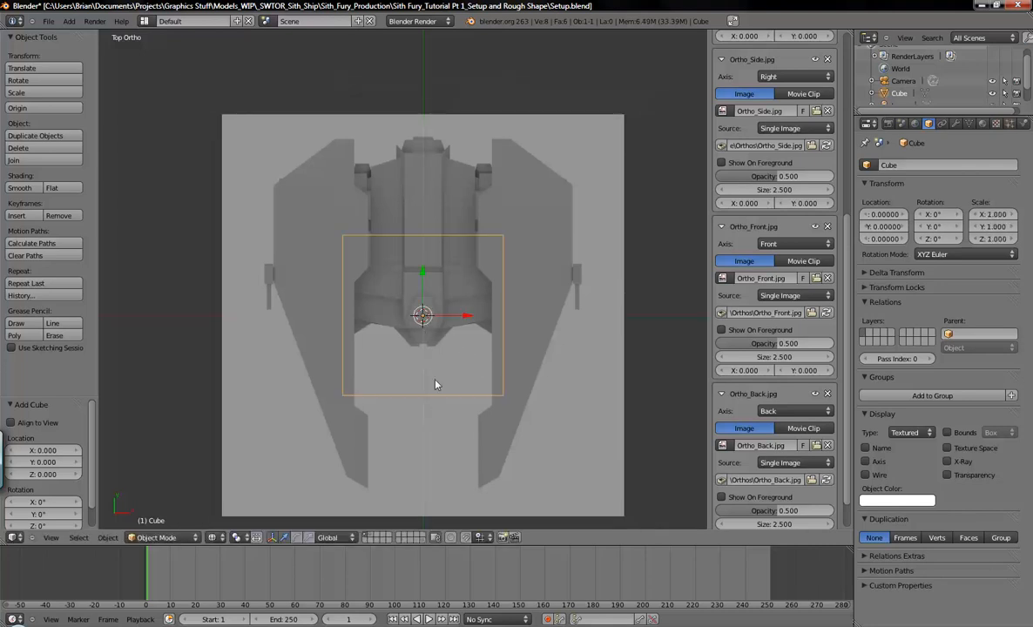
Scale the cube uniformly to about 2.237 so its outline encloses the ship in the top view.
key(s)
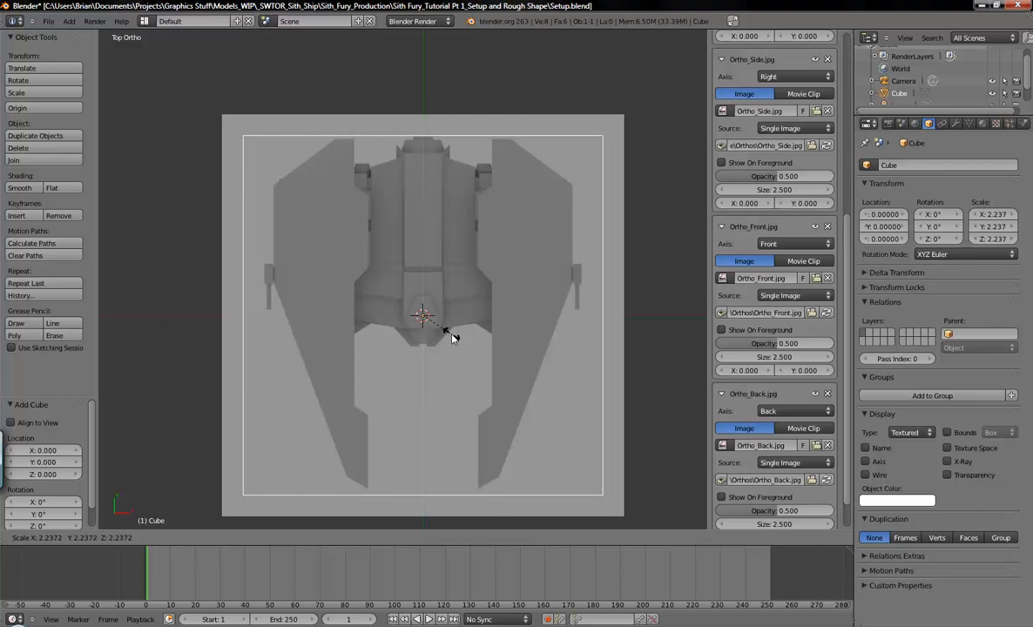
click(452, 338)
shift+middle_drag(538, 402, 531, 372)
middle_drag(598, 357, 455, 323)
scroll(455, 323, down, 4)
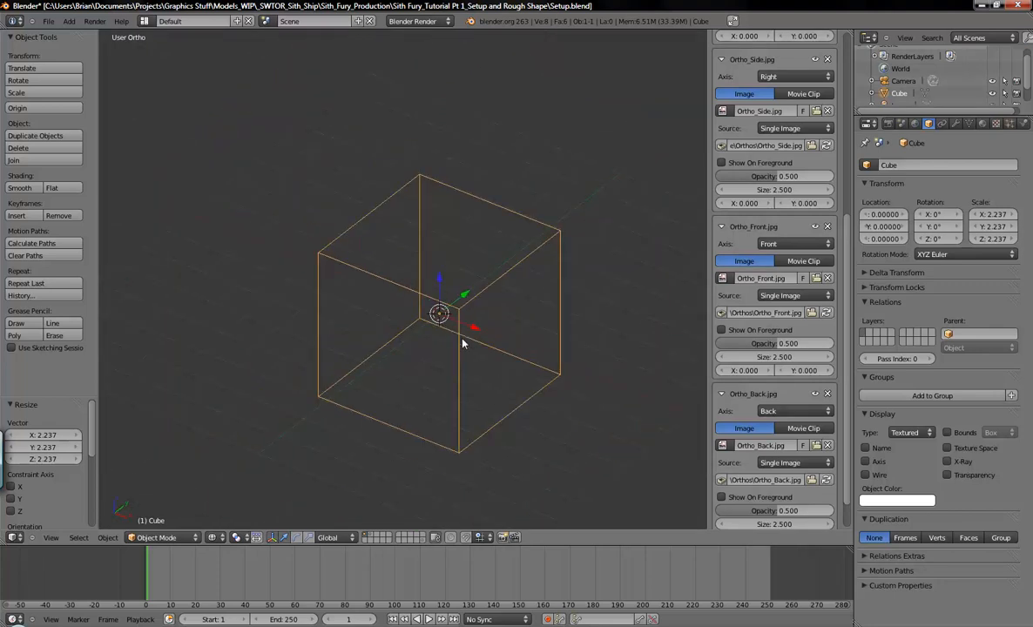
key(g)
right_click(475, 175)
In Edit Mode, enable vertex selection and select the cube's top vertex at the positive X, positive Y corner.
key(Tab)
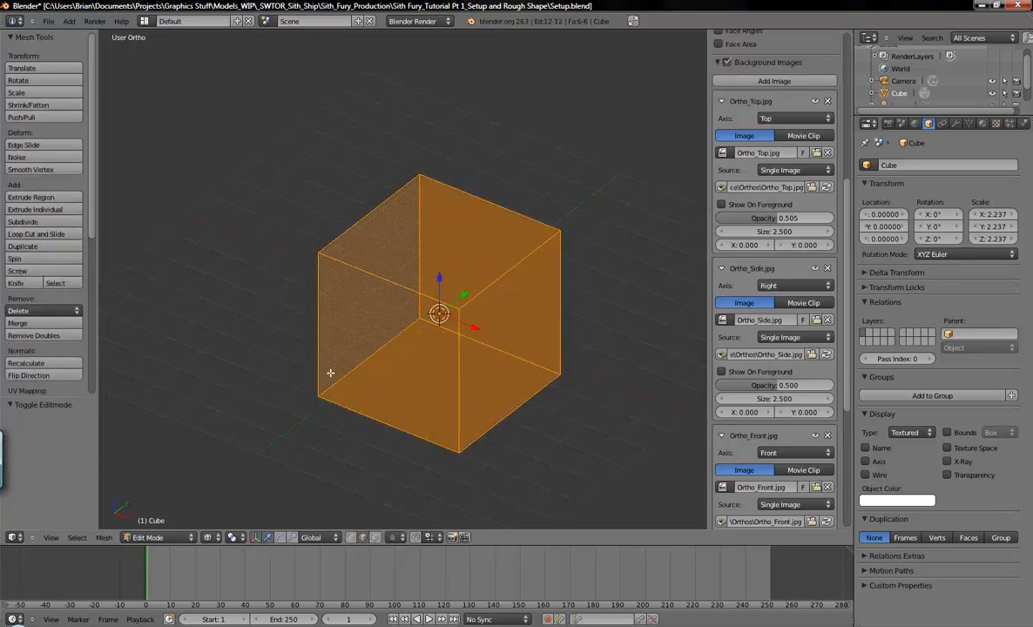
click(350, 538)
shift+click(348, 538)
shift+click(349, 538)
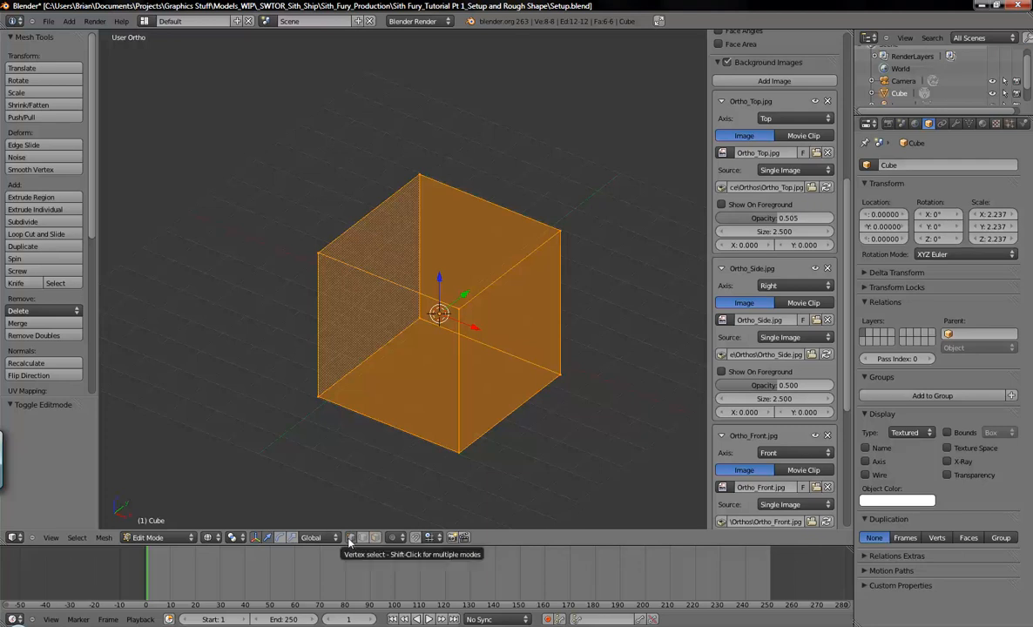
right_drag(465, 311, 467, 367)
right_click(557, 228)
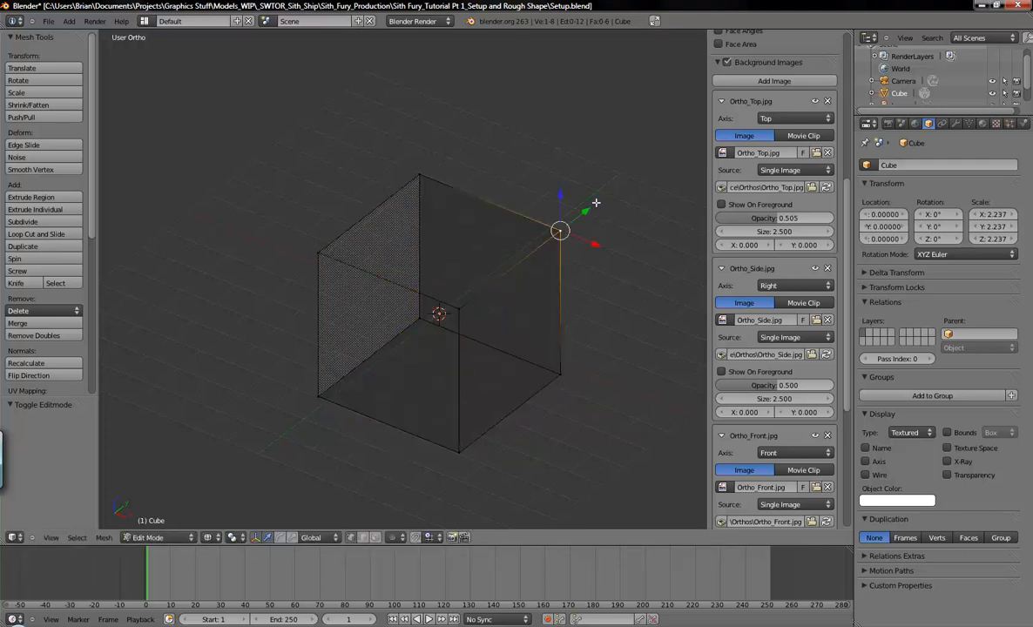
Try moving the selected top corner vertex of the cube.
key(g)
right_click(531, 294)
key(g)
right_click(609, 305)
Switch to edge selection and try moving the cube's top edge on the negative Y side.
click(362, 537)
right_click(385, 280)
key(g)
right_click(386, 244)
Switch to face selection and select the cube's face on the negative Y side.
click(376, 538)
right_click(392, 353)
middle_drag(391, 353, 369, 325)
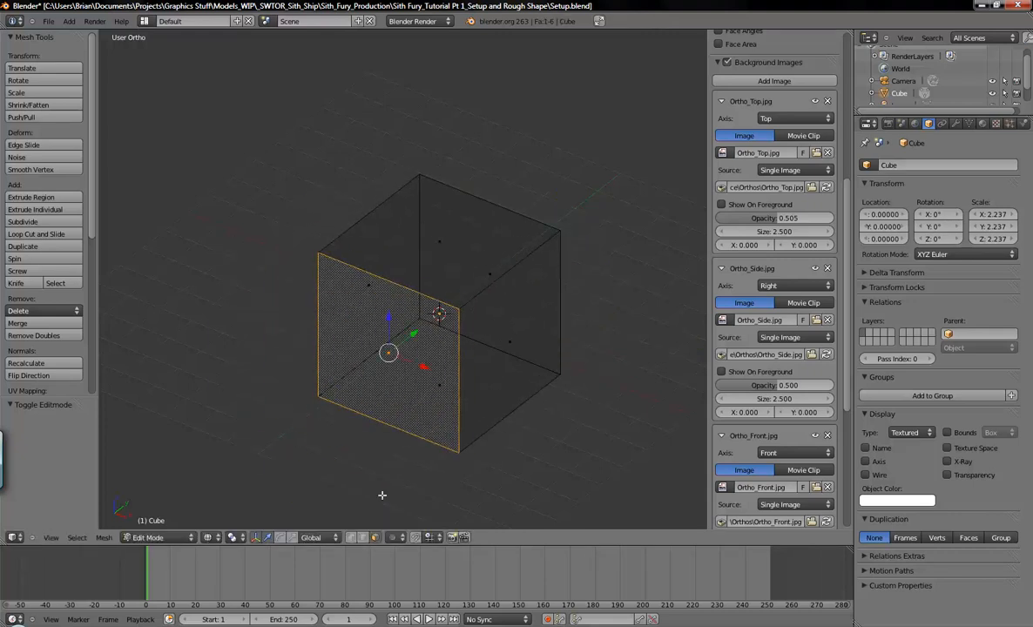
Return to vertex selection, pick the top corner vertex at positive X, negative Y, and deselect everything.
click(350, 537)
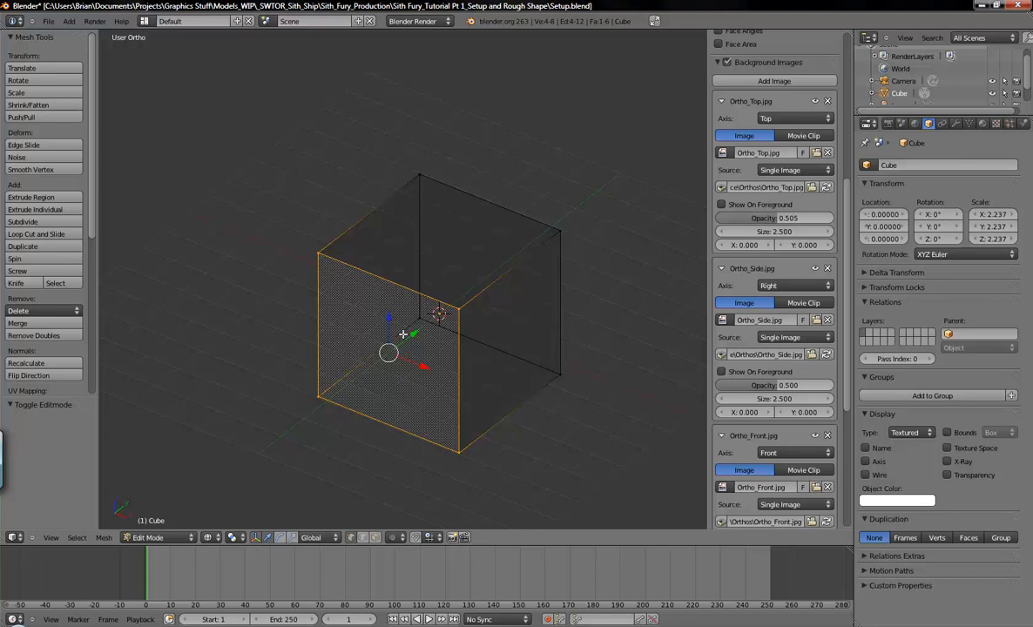
right_click(457, 311)
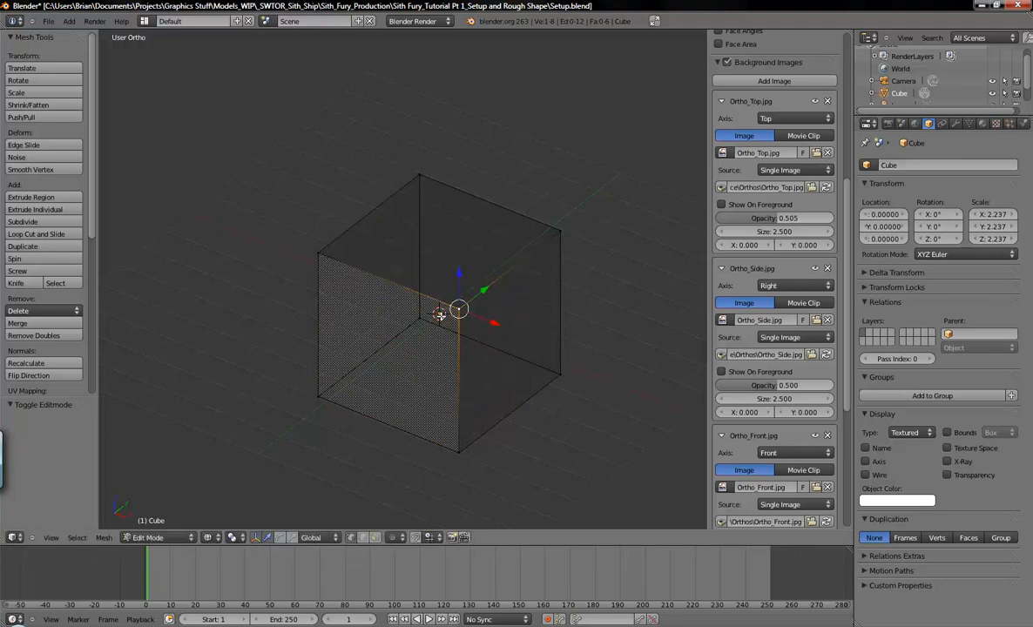
key(a)
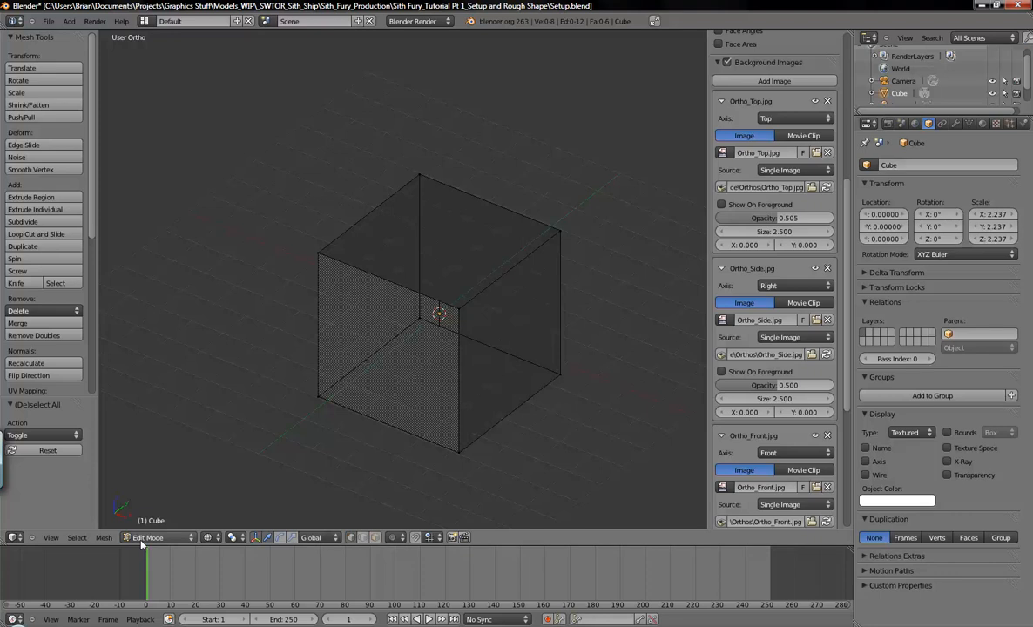
Toggle the cube between Object Mode and Edit Mode, finishing in Edit Mode.
key(Tab)
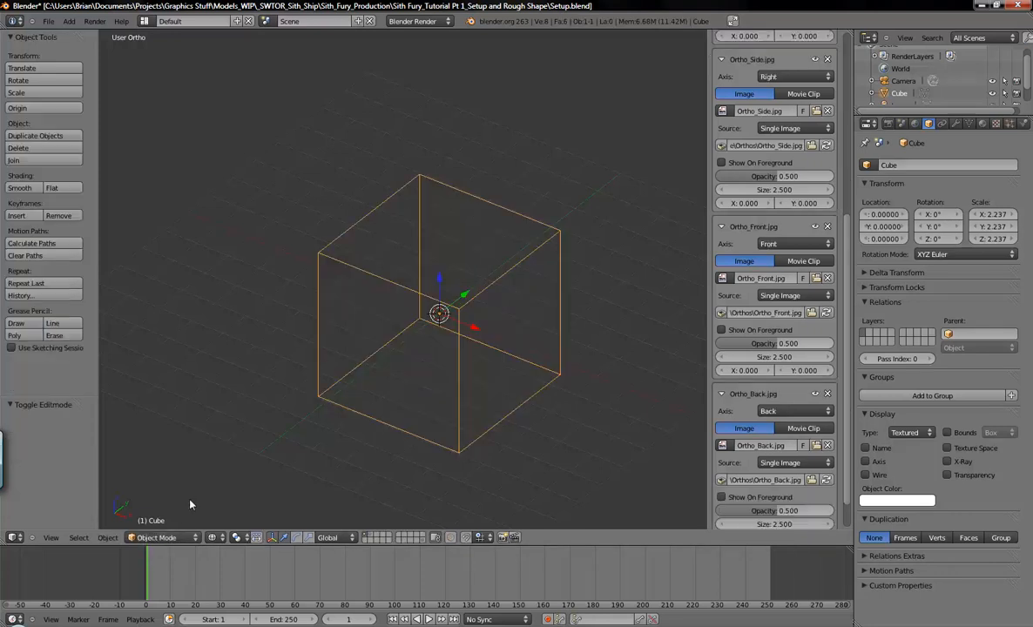
key(Tab)
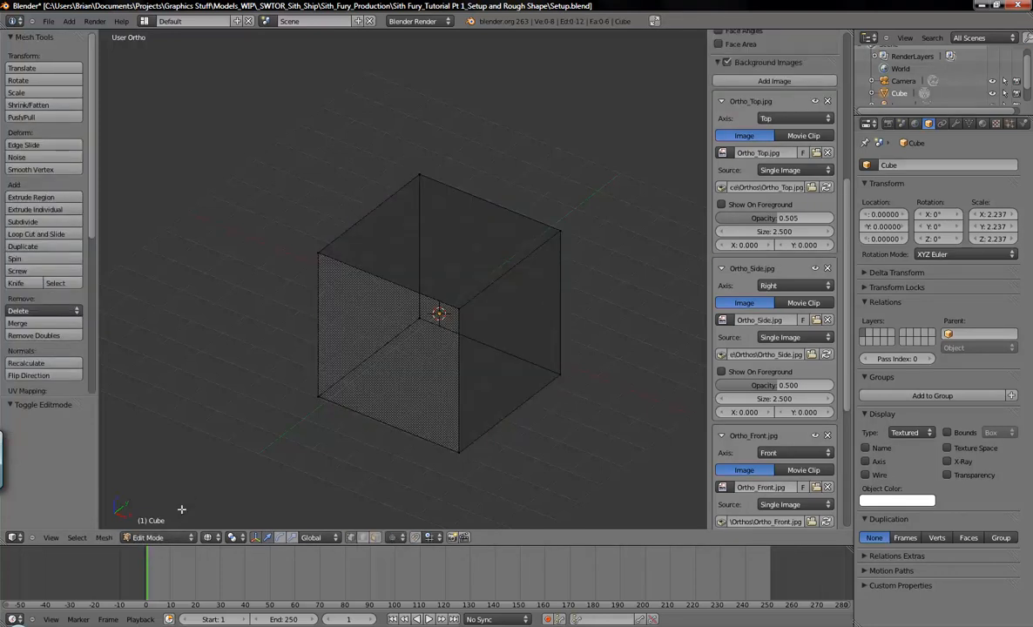
key(Tab)
click(157, 537)
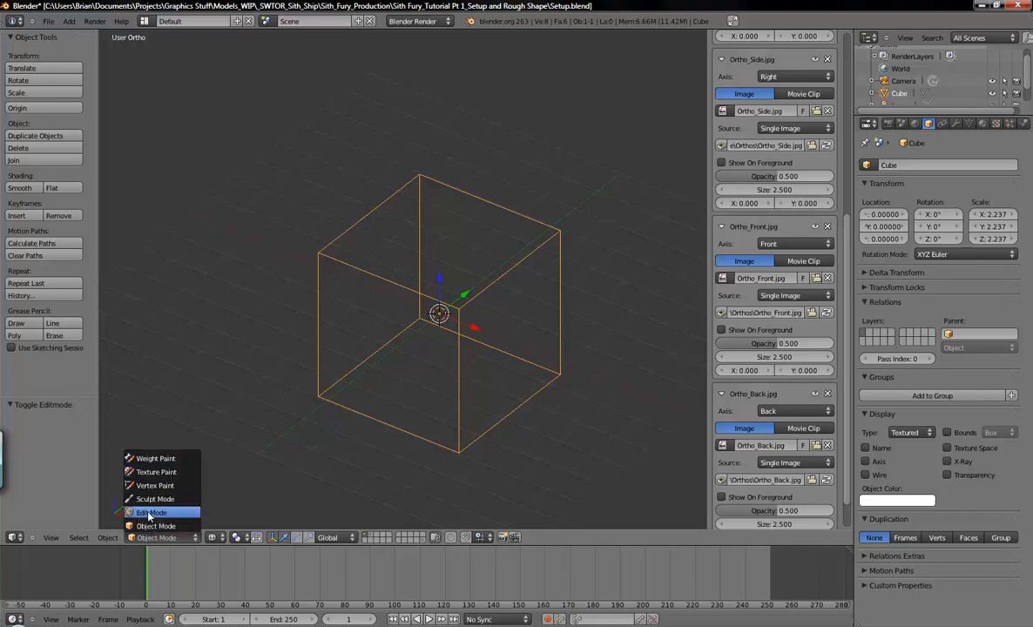
click(150, 512)
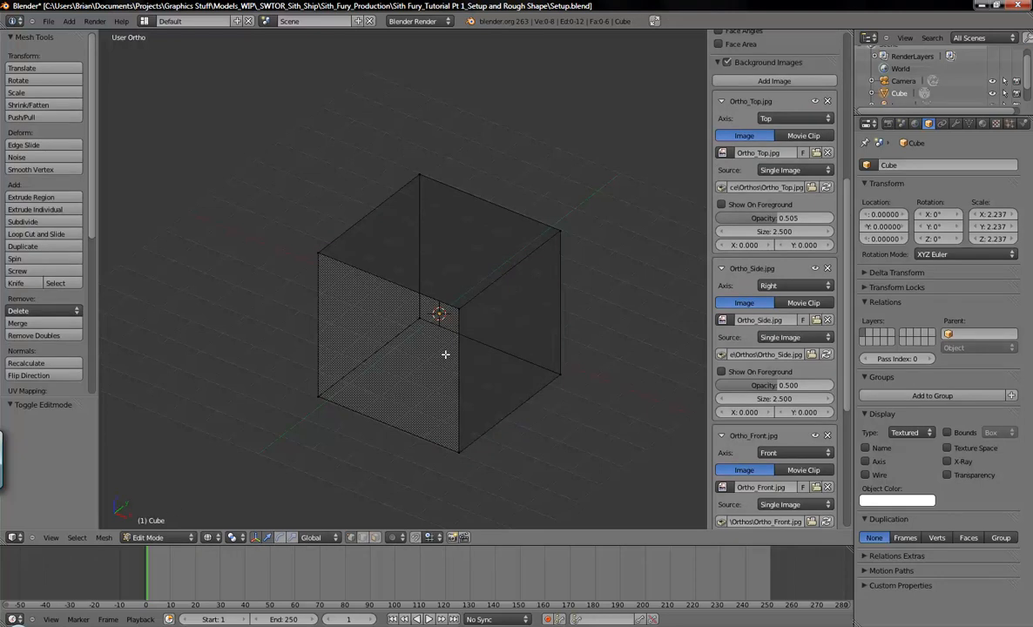
Switch to the top view with the cube's outline centred over the ship image.
key(KP_7)
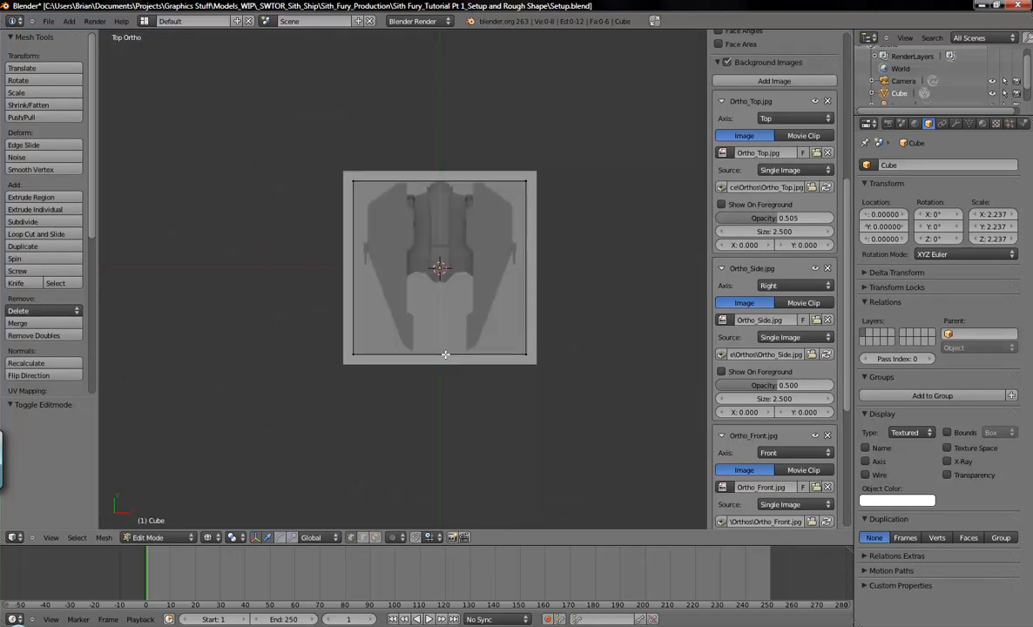
scroll(460, 346, up, 3)
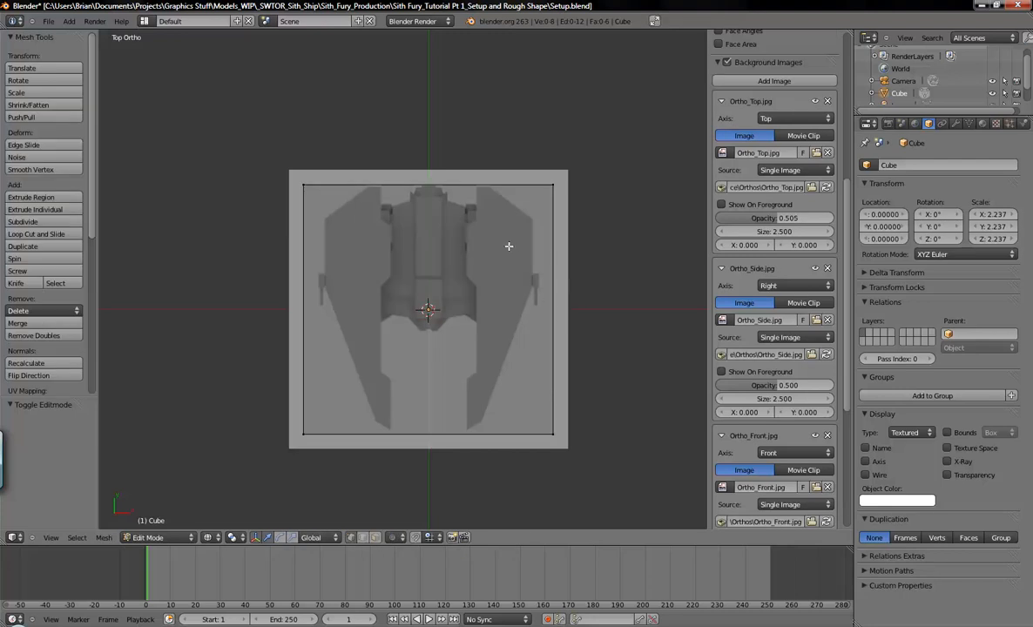
shift+middle_drag(502, 242, 521, 237)
Try moving only the corner vertex at positive X, positive Y in the top view, then deselect it.
right_click(566, 185)
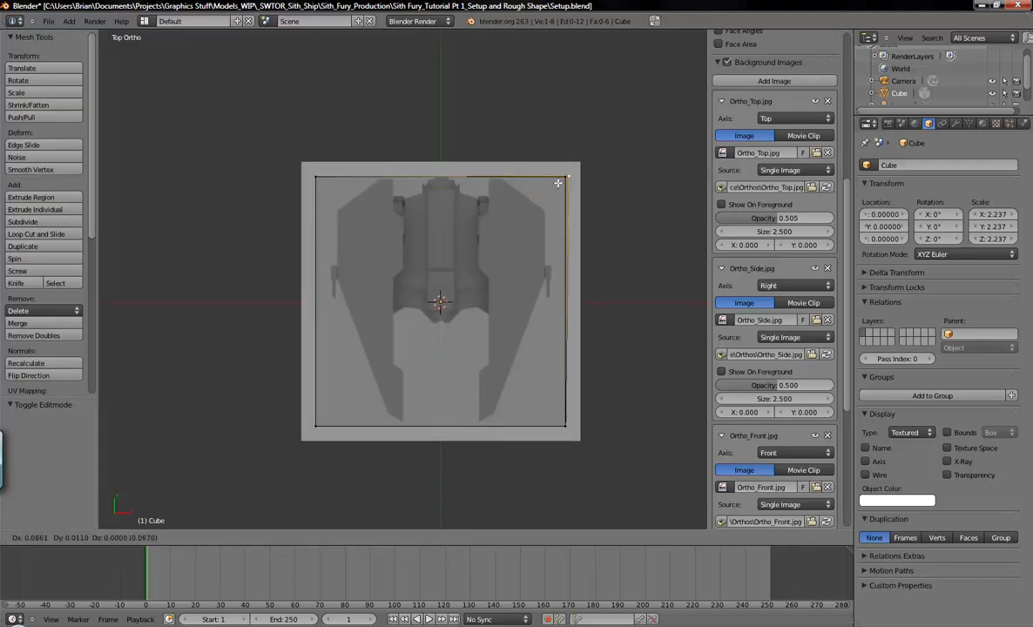
key(a)
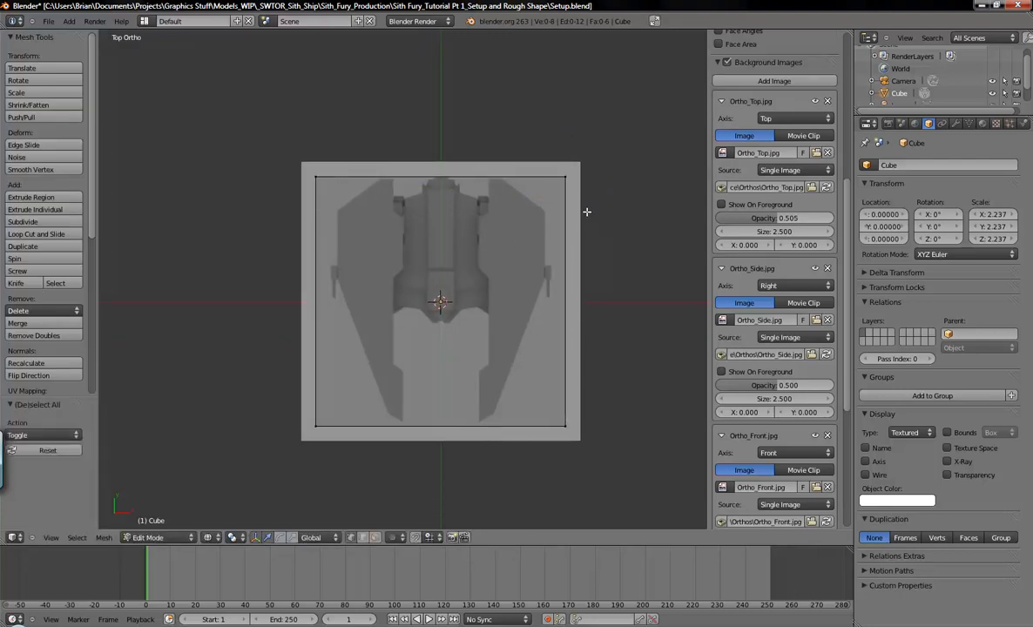
shift+middle_drag(511, 303, 509, 321)
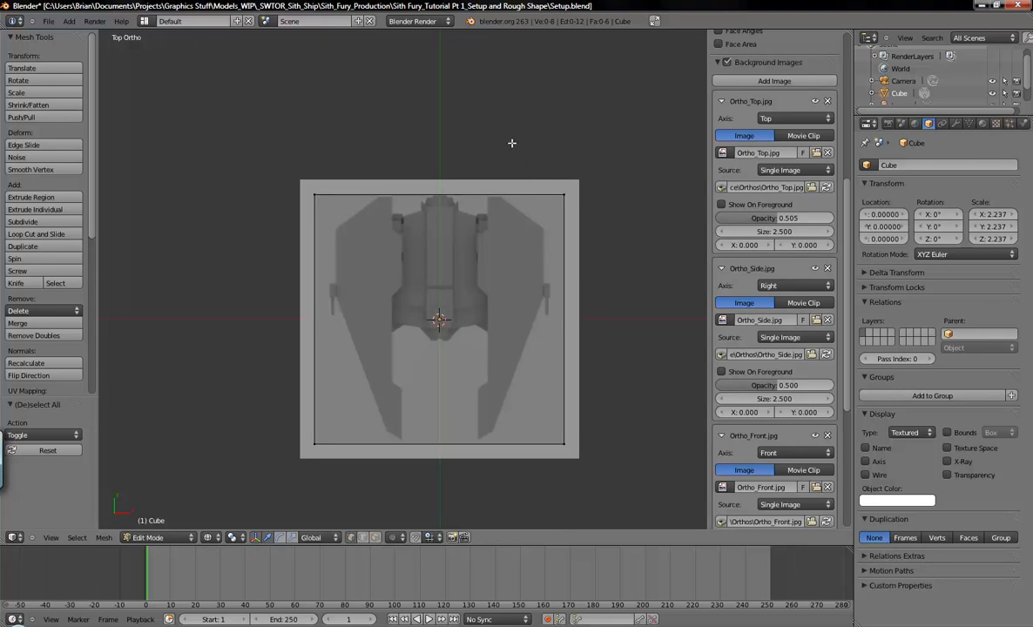
Box-select the four vertices on the cube's positive X side, then deselect them.
click(565, 163)
key(b)
drag(503, 169, 592, 449)
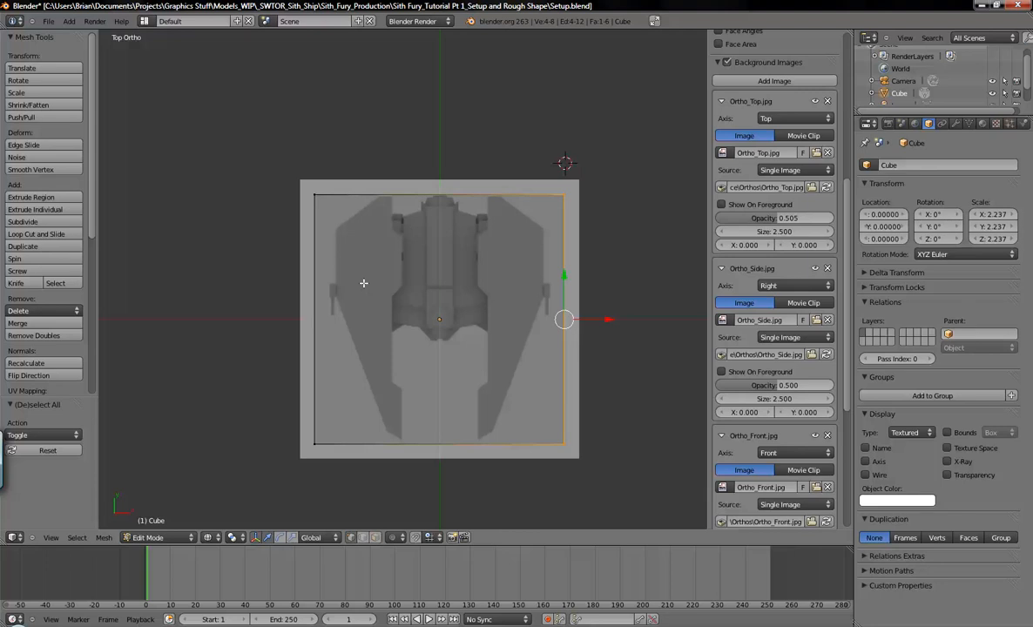
key(a)
scroll(565, 287, up, 5)
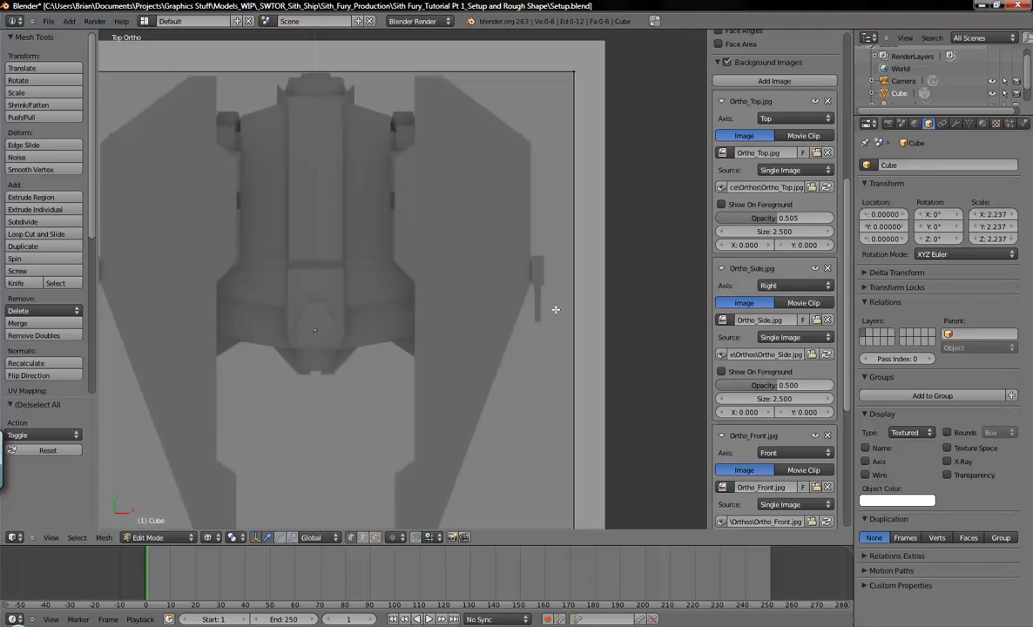
scroll(556, 296, down, 4)
Box-select all of the cube's vertices and scale them along X by about 0.882 to match the ship's width, then deselect them.
key(b)
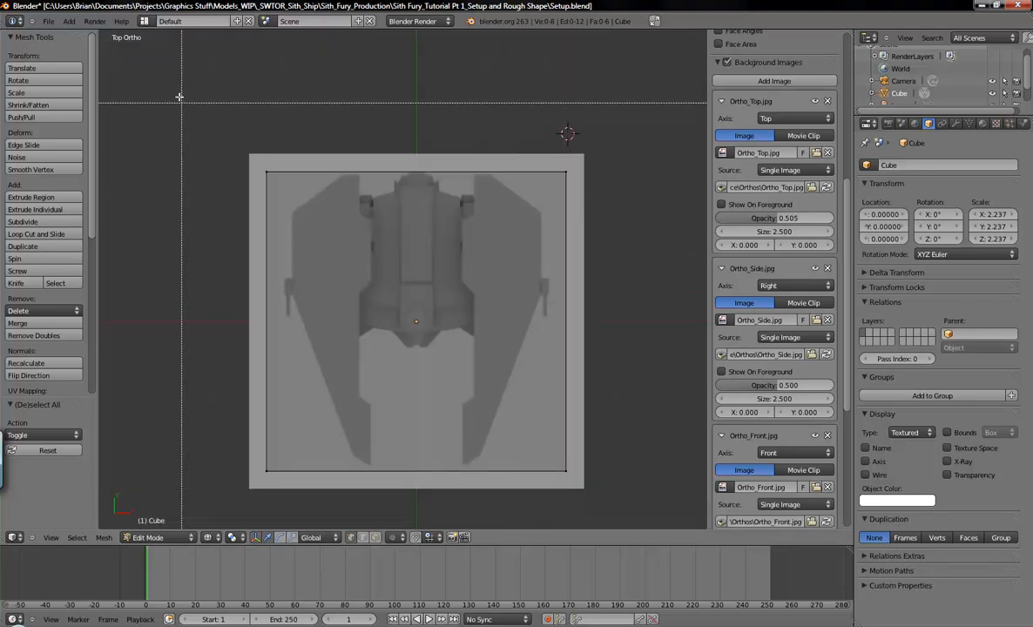
drag(145, 77, 358, 195)
key(b)
drag(205, 112, 641, 450)
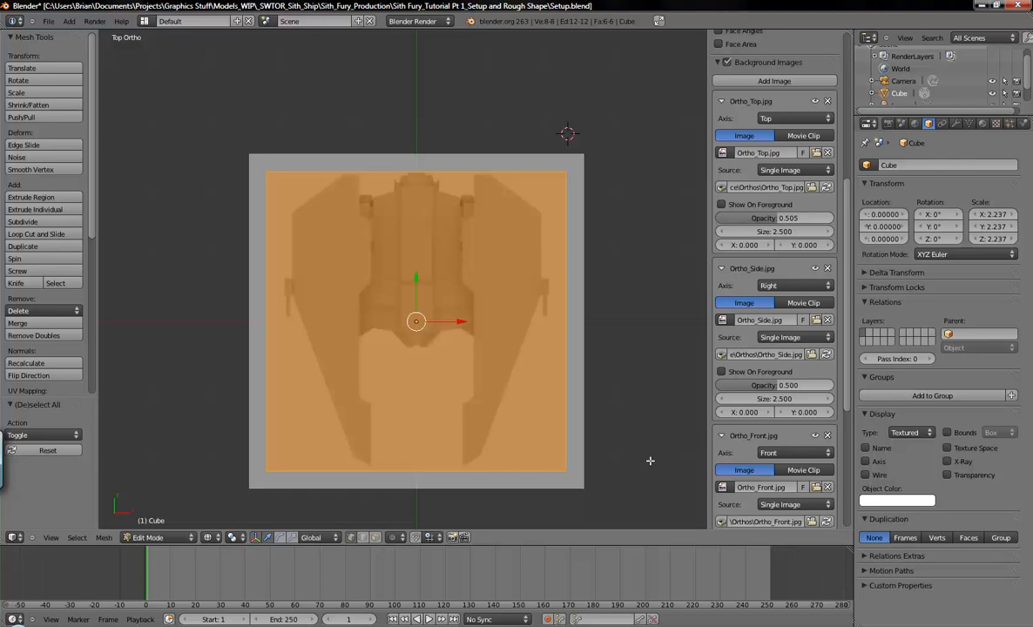
key(s)
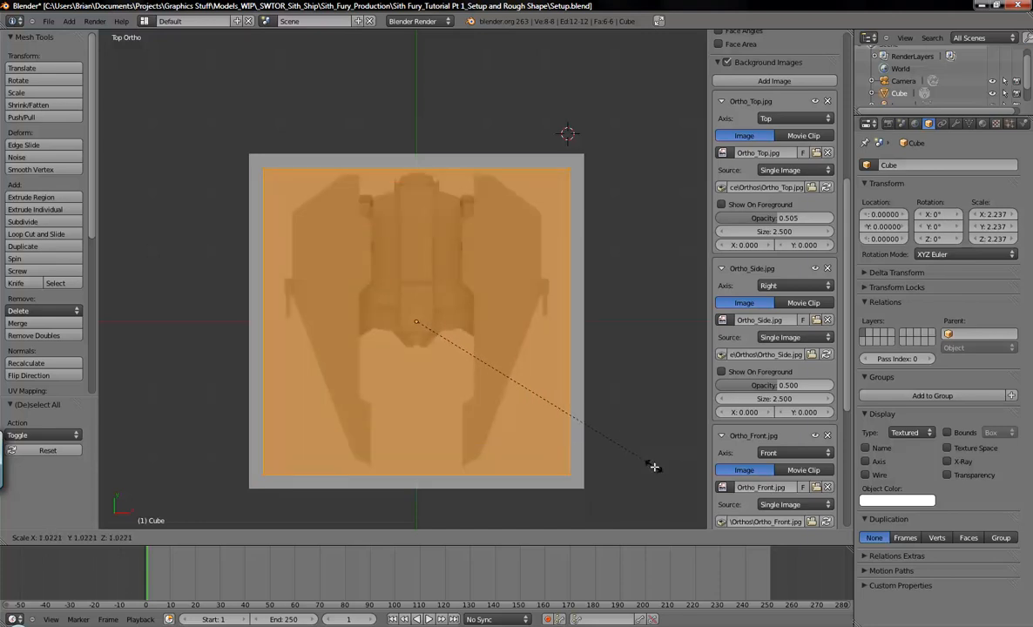
right_click(648, 460)
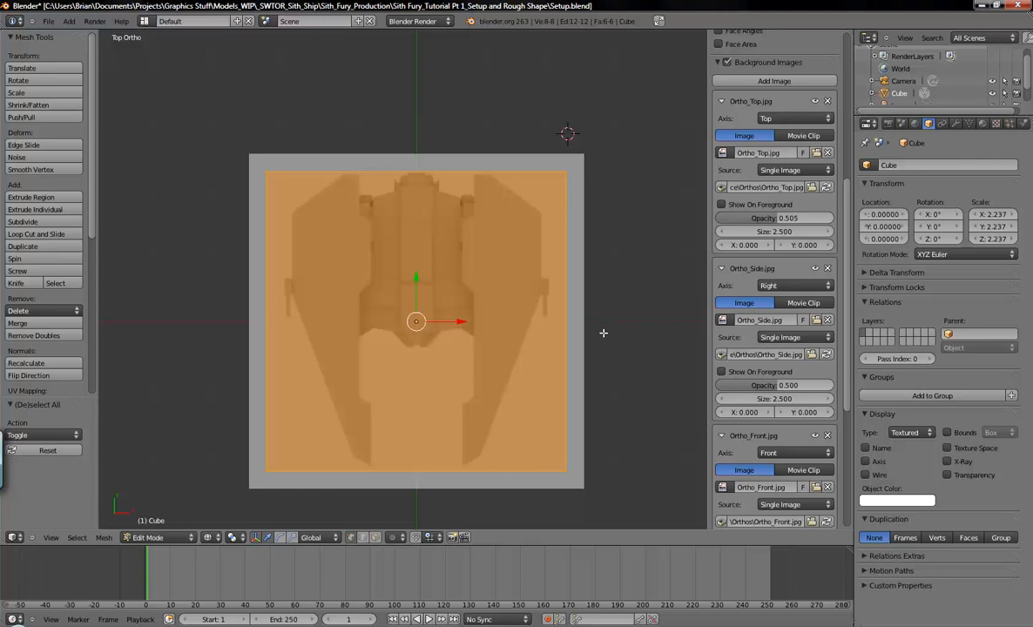
key(s)
key(x)
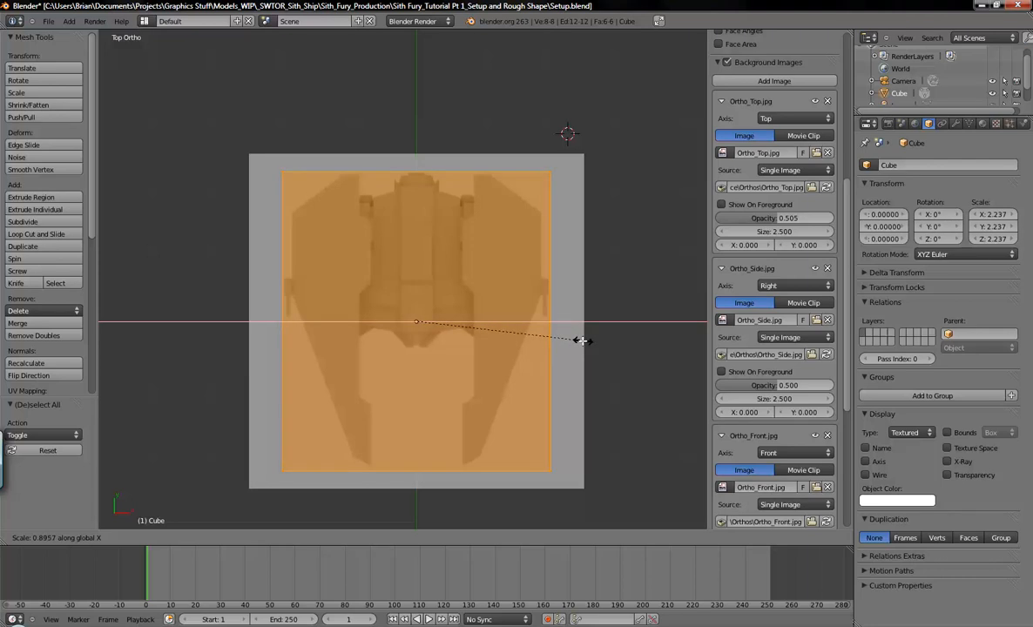
click(585, 342)
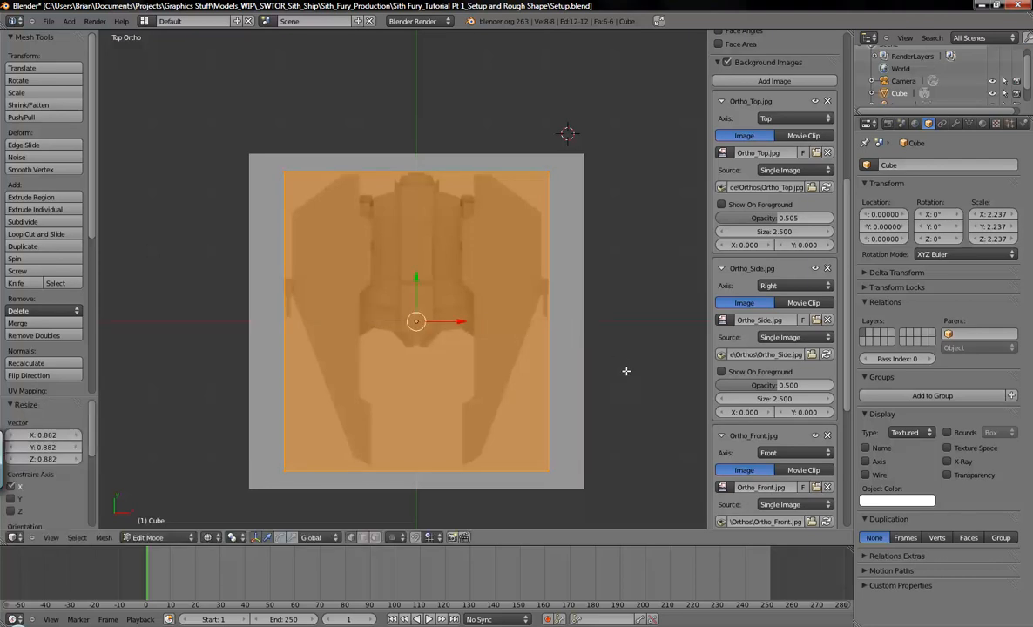
shift+middle_drag(570, 413, 594, 339)
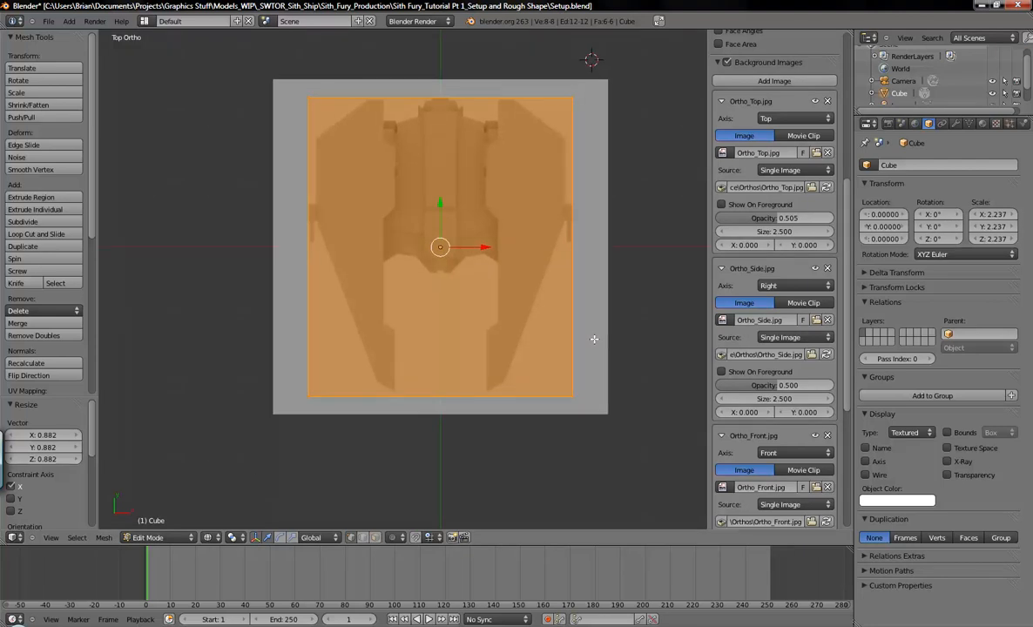
key(a)
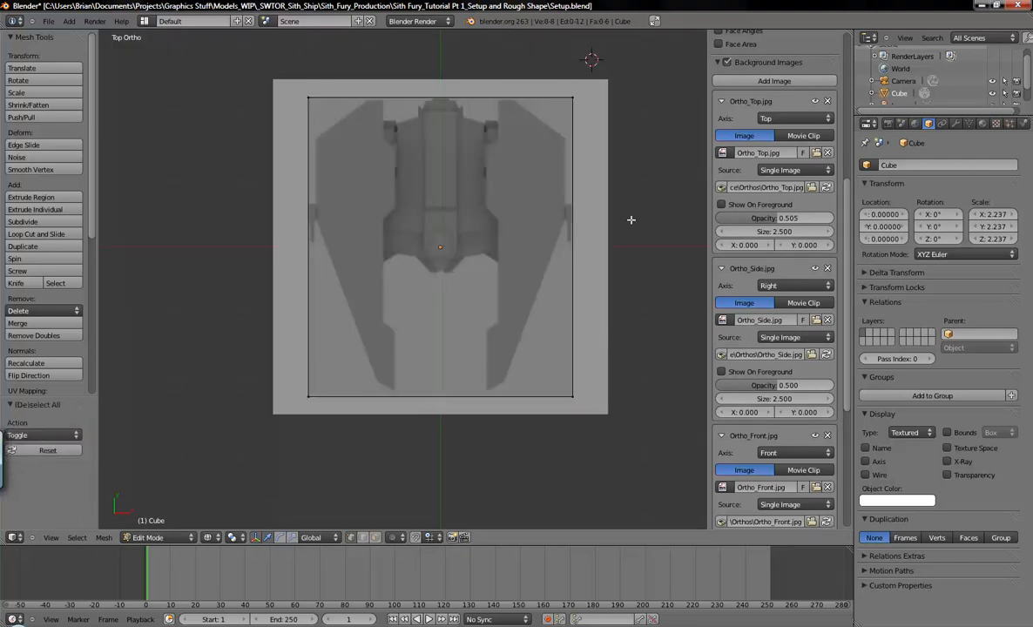
Toggle between selecting and deselecting all of the cube's vertices, finishing with nothing selected.
key(a)
key(a)
key(a)
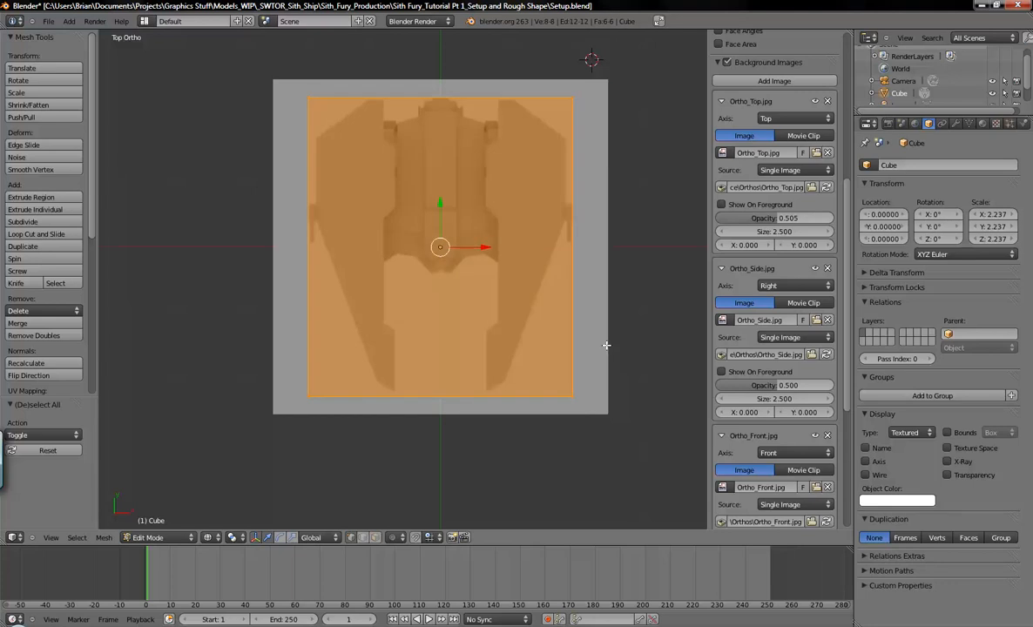
key(a)
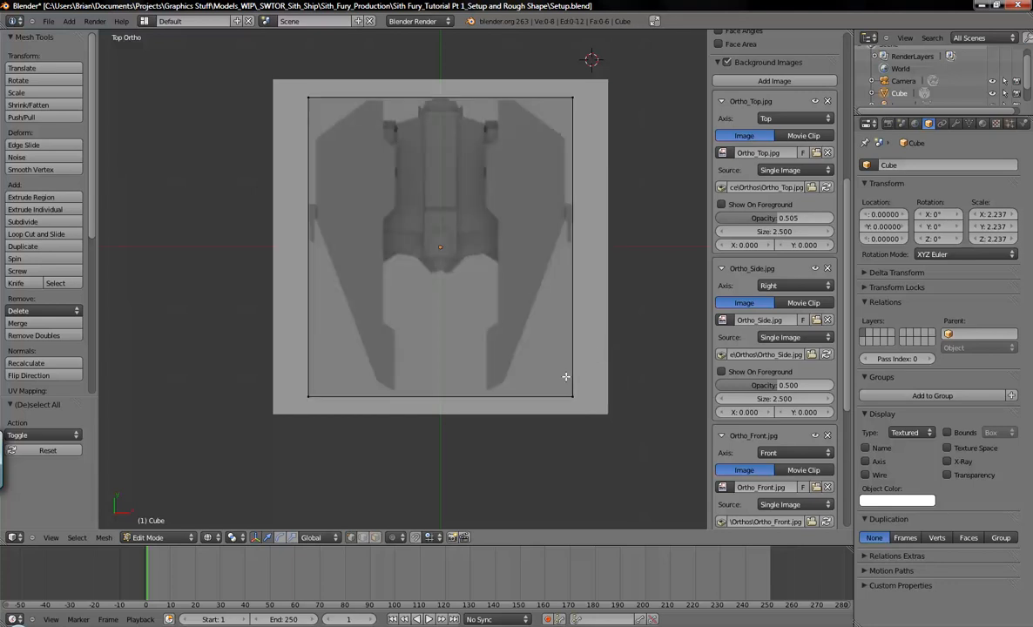
Box-select the four negative Y vertices and move them about 0.086 along Y to meet the wing tips, then deselect them.
key(b)
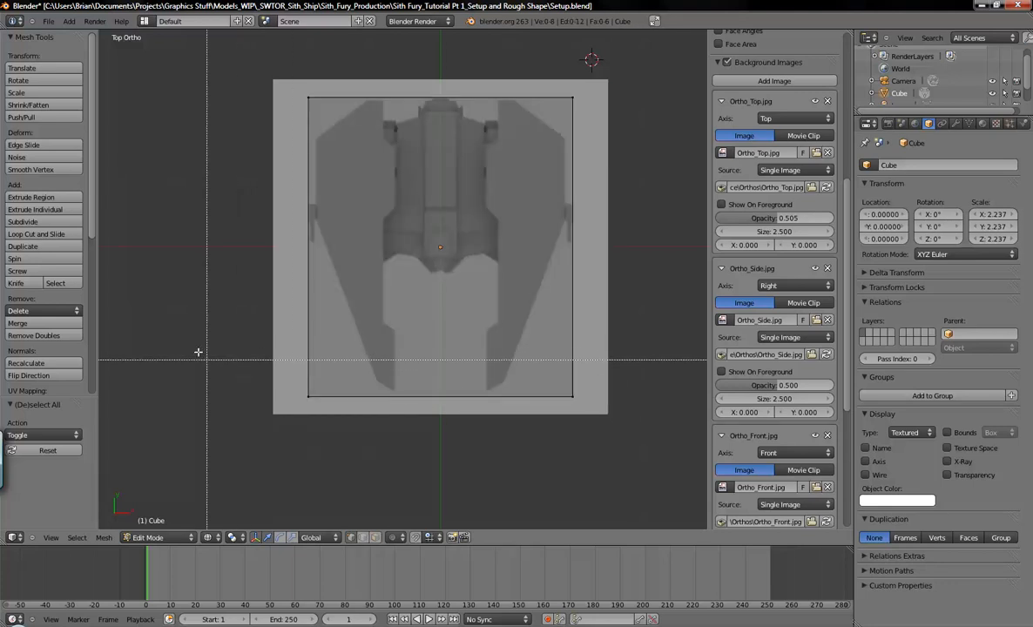
key(Escape)
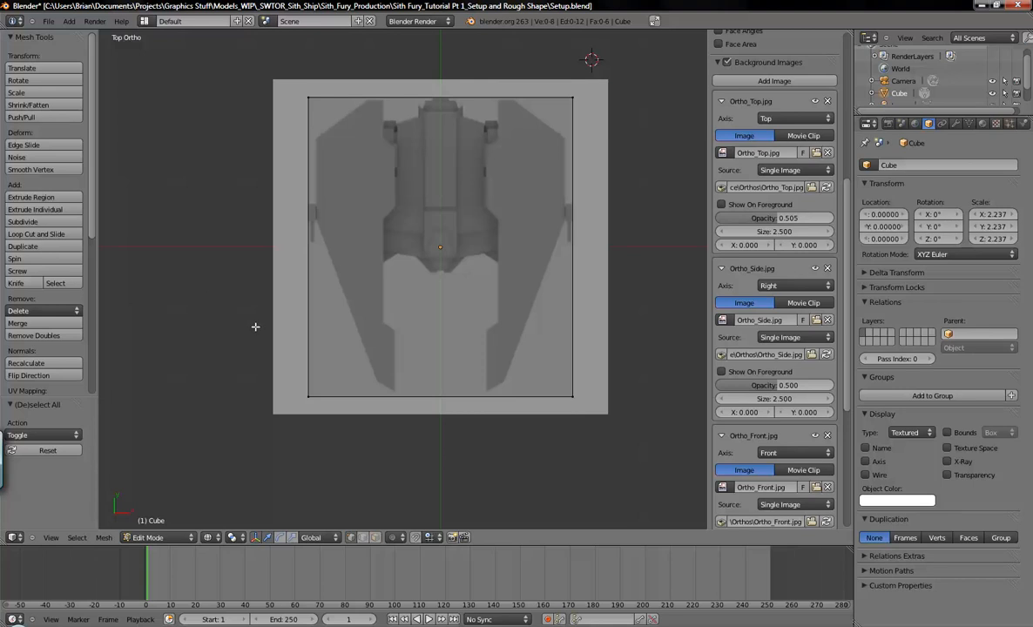
key(b)
drag(208, 287, 643, 464)
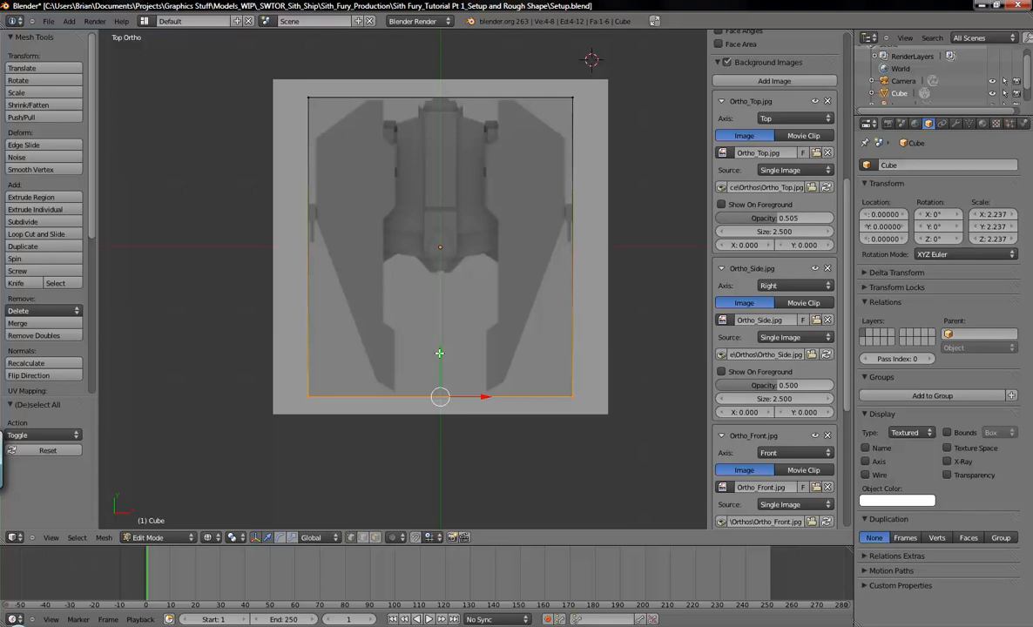
key(g)
key(y)
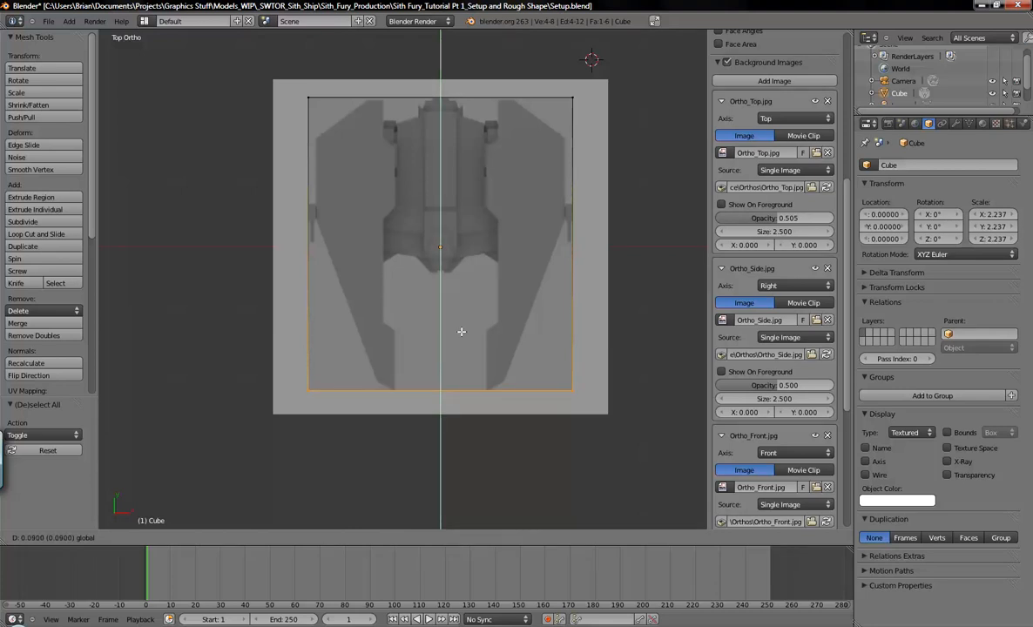
click(459, 333)
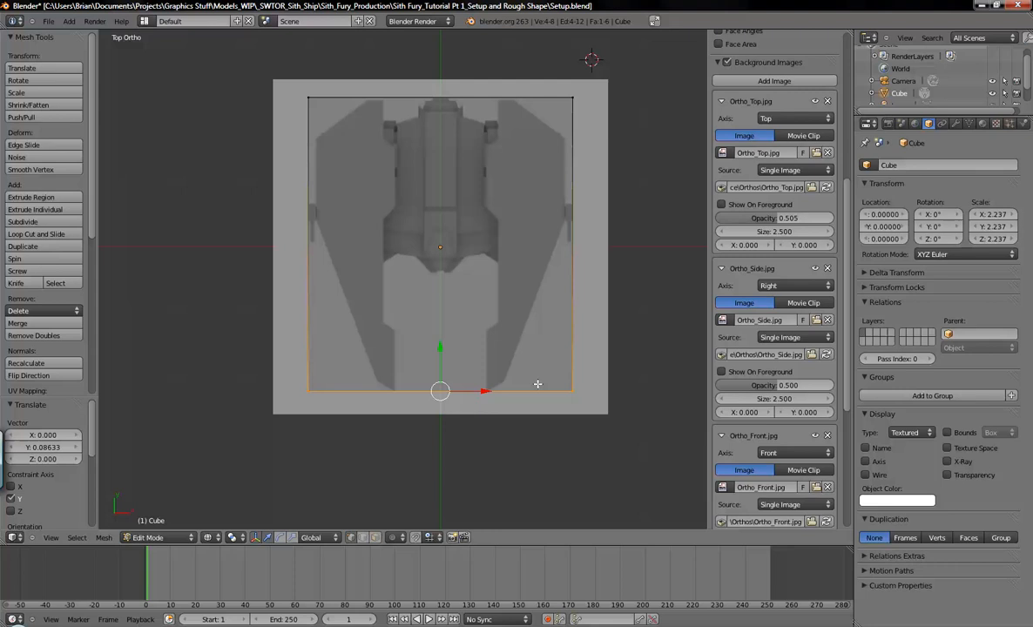
key(a)
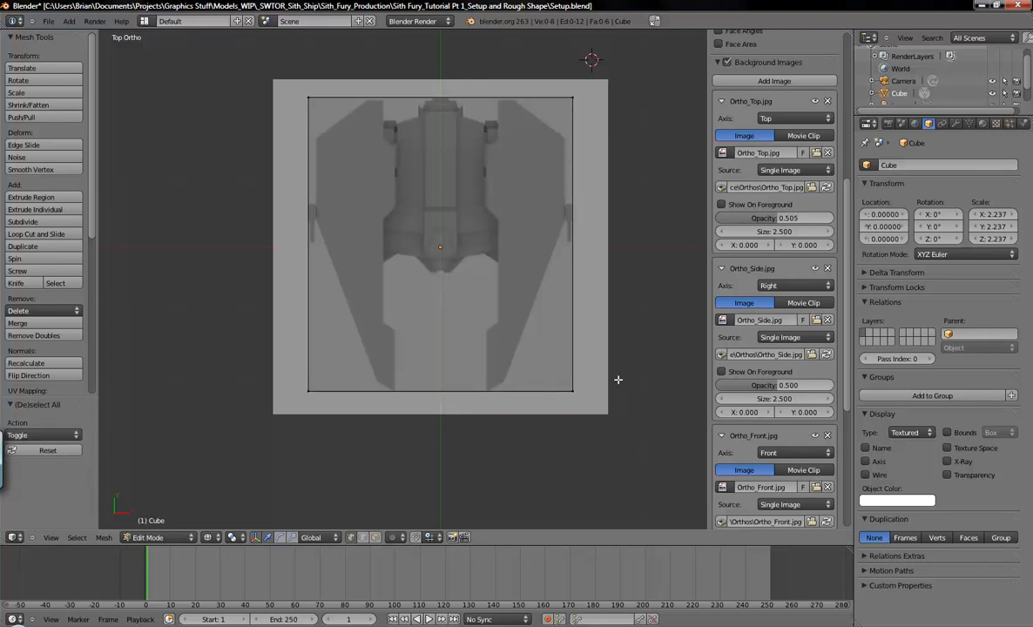
Switch to the right view and examine how the cube's positive Y edge lines up with the ship's side image.
mouse_move(496, 276)
shift+middle_down()
mouse_move(472, 314)
mouse_move(487, 285)
shift+middle_up()
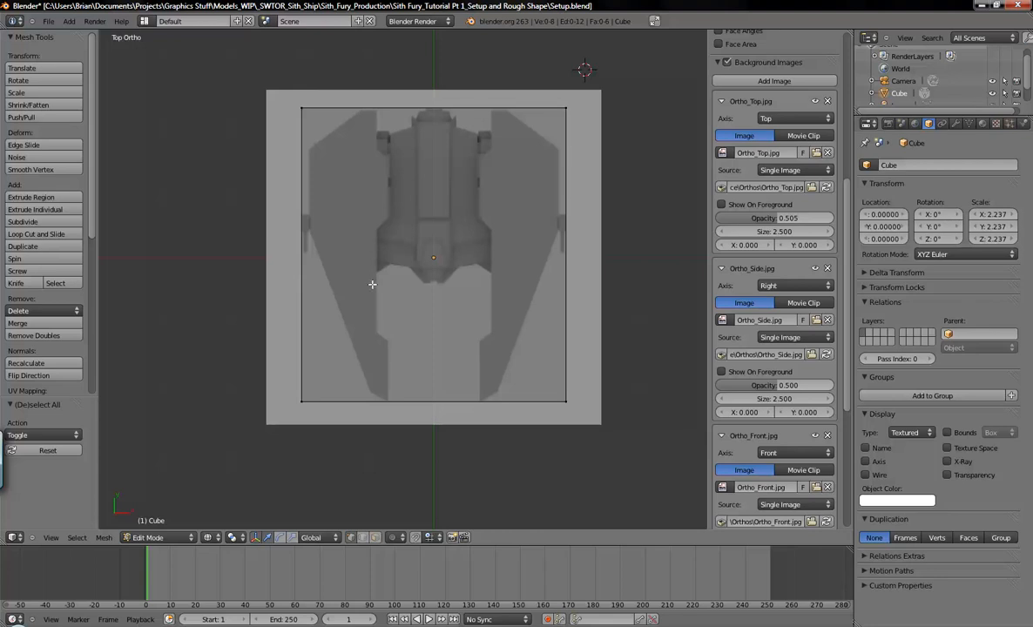
key(KP_3)
shift+middle_drag(471, 319, 499, 229)
scroll(477, 284, up, 2)
scroll(585, 305, up, 2)
scroll(585, 305, up, 1)
shift+middle_drag(586, 303, 484, 372)
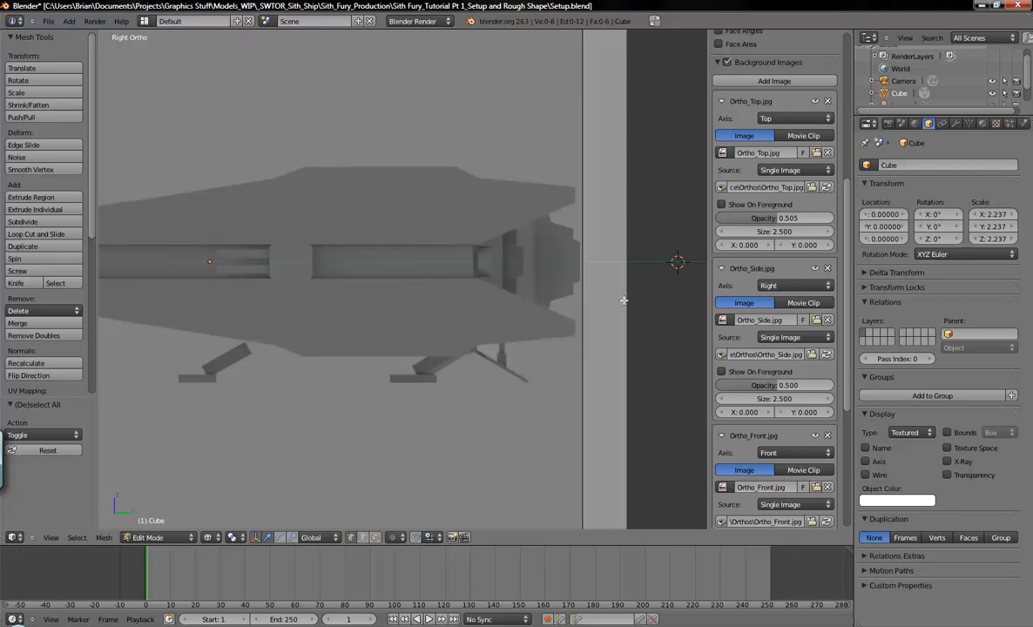
shift+middle_drag(452, 288, 524, 234)
scroll(567, 329, down, 1)
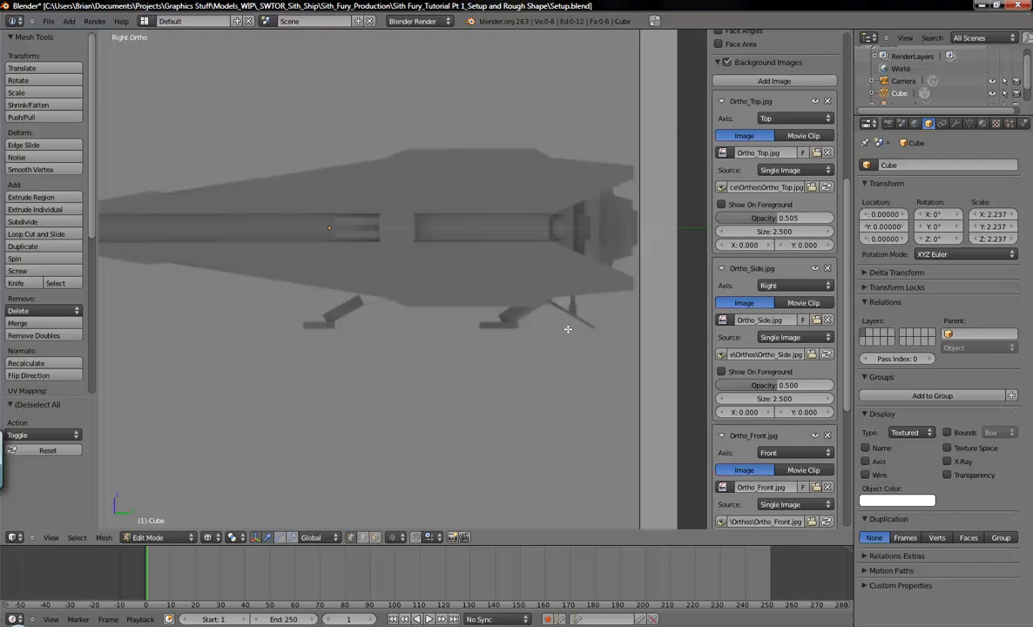
shift+middle_drag(528, 265, 467, 298)
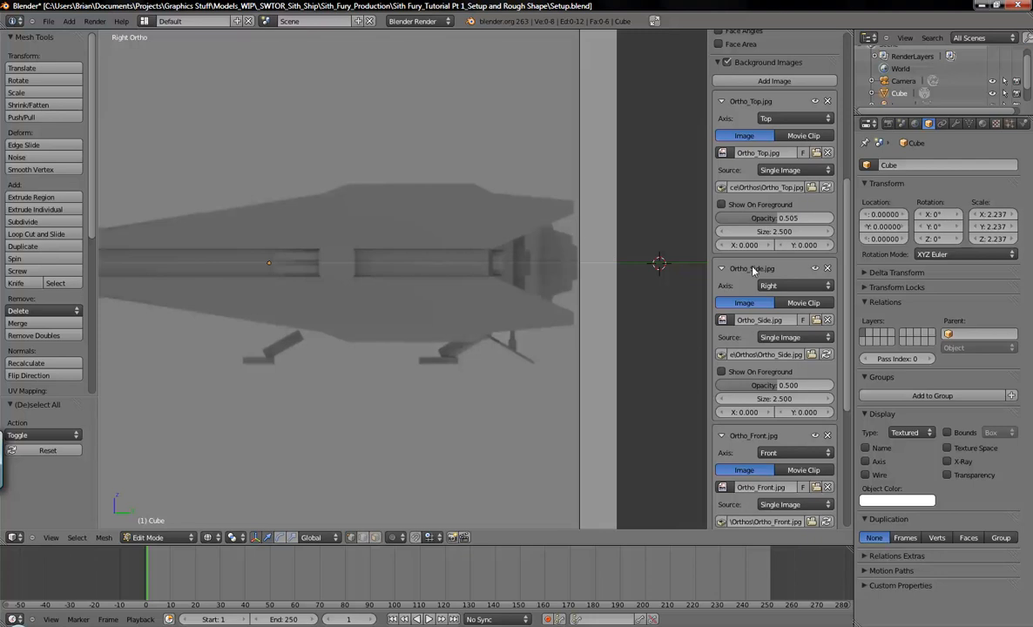
Try nudging the Ortho_Side.jpg background image by 0.1 along X, stepping its offset back each time.
scroll(775, 324, down, 1)
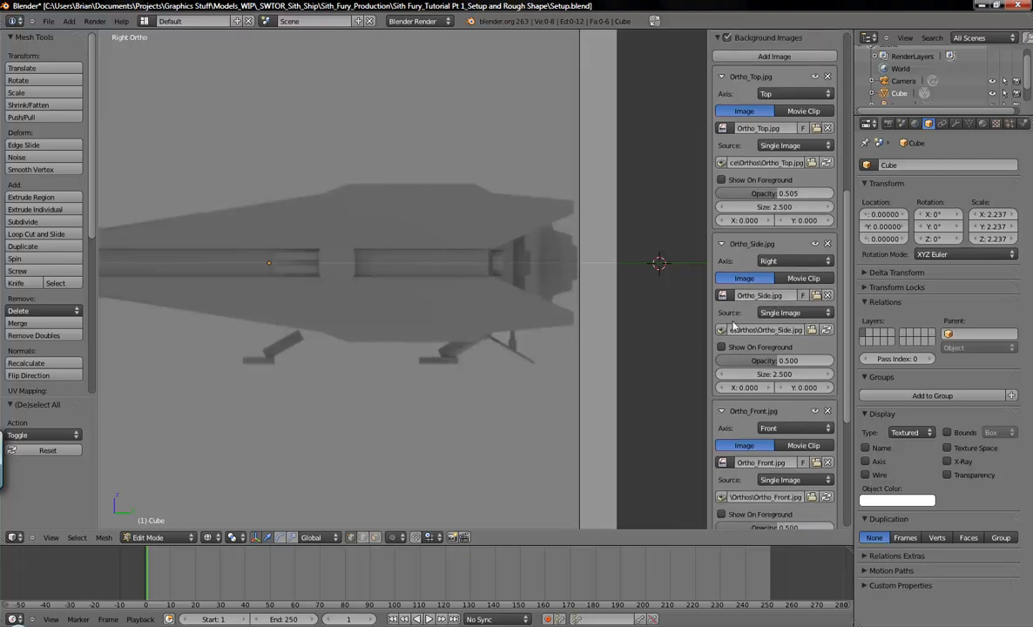
scroll(762, 340, down, 1)
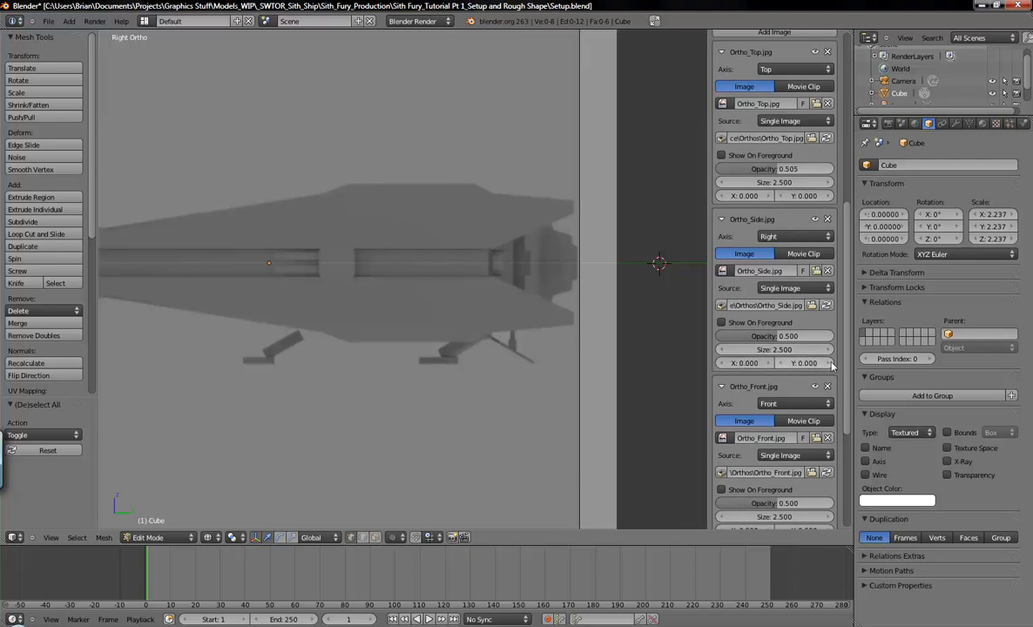
click(828, 363)
click(778, 363)
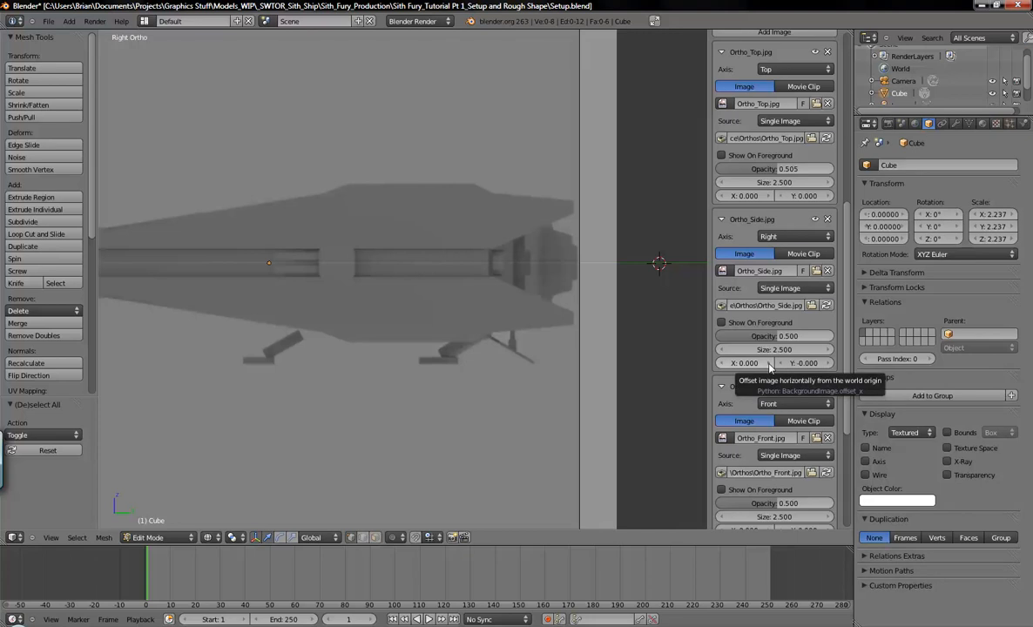
click(768, 364)
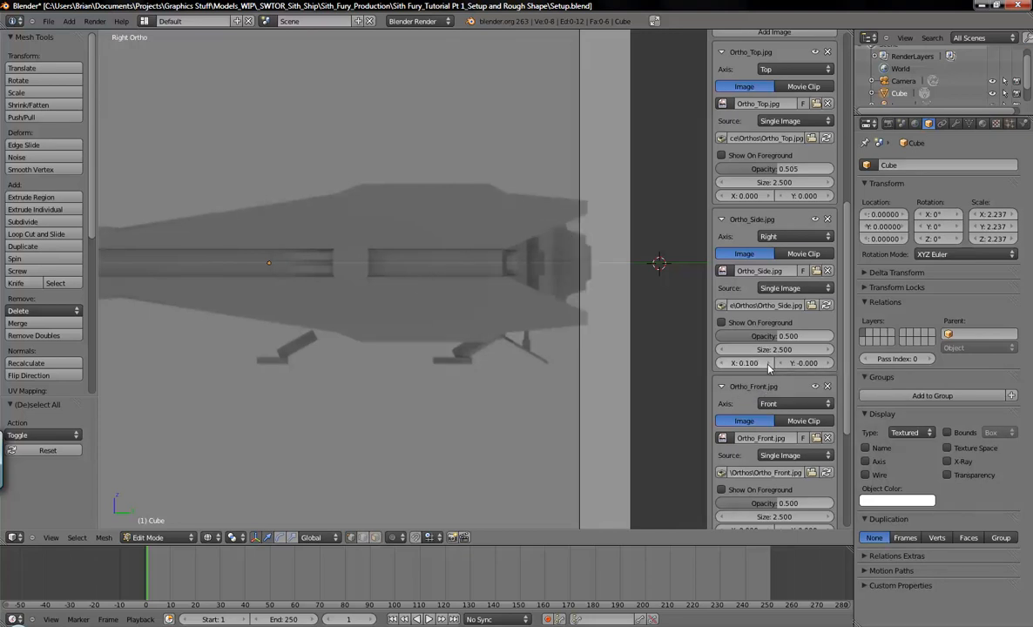
click(721, 364)
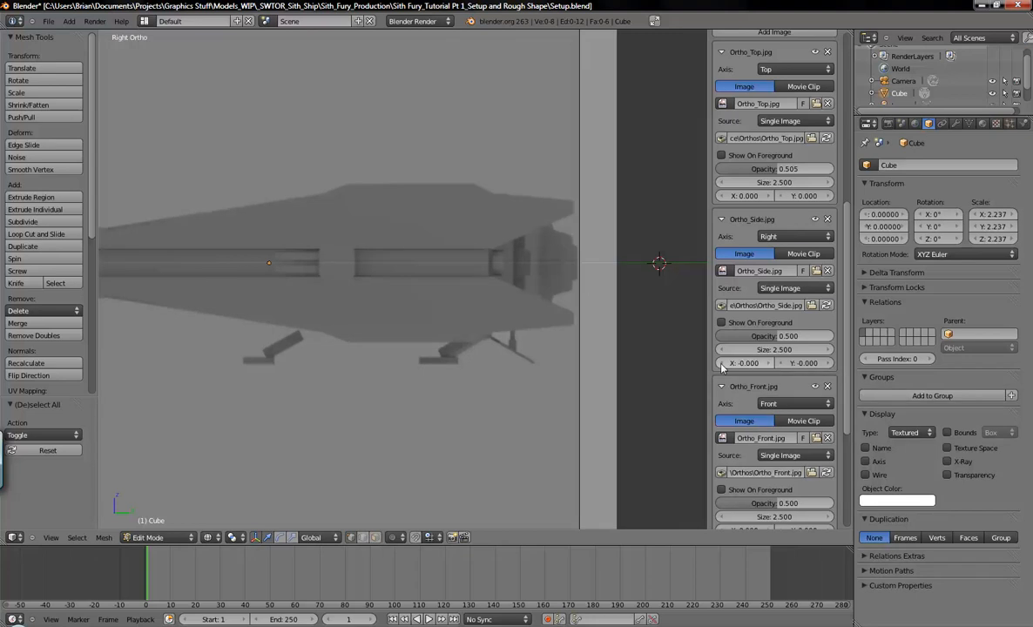
click(770, 364)
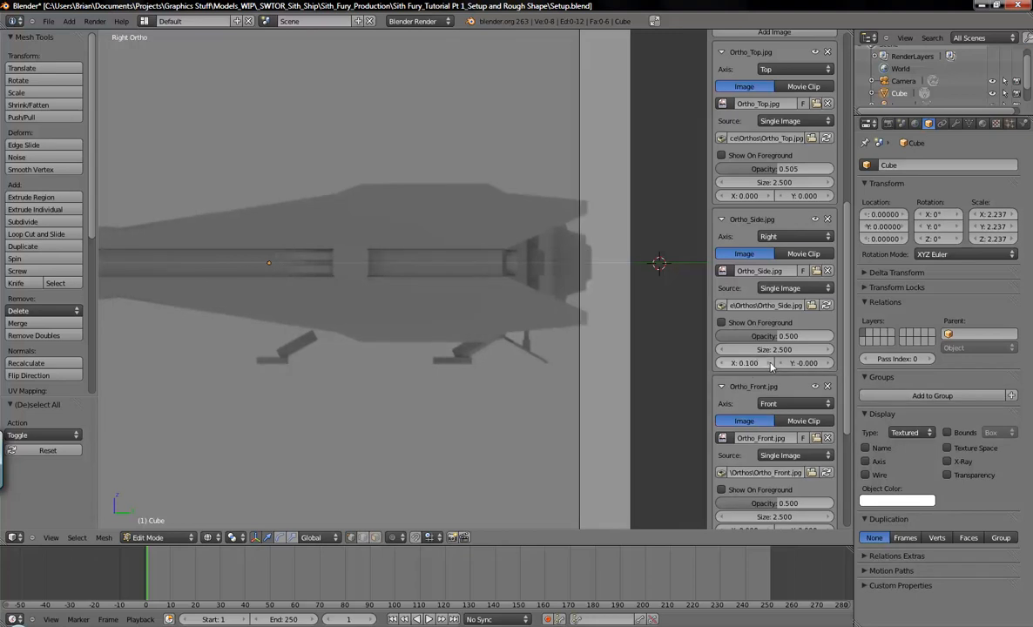
click(722, 363)
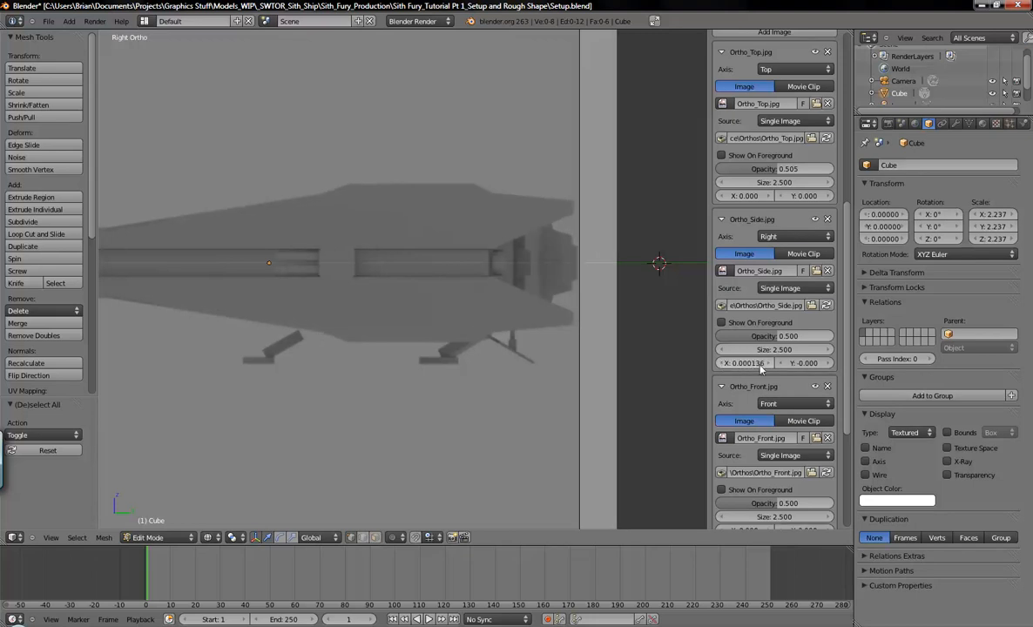
Set the Ortho_Side.jpg background image's X offset to 0.020 and check the ship's fit inside the cube outline.
click(746, 363)
key(Return)
click(746, 364)
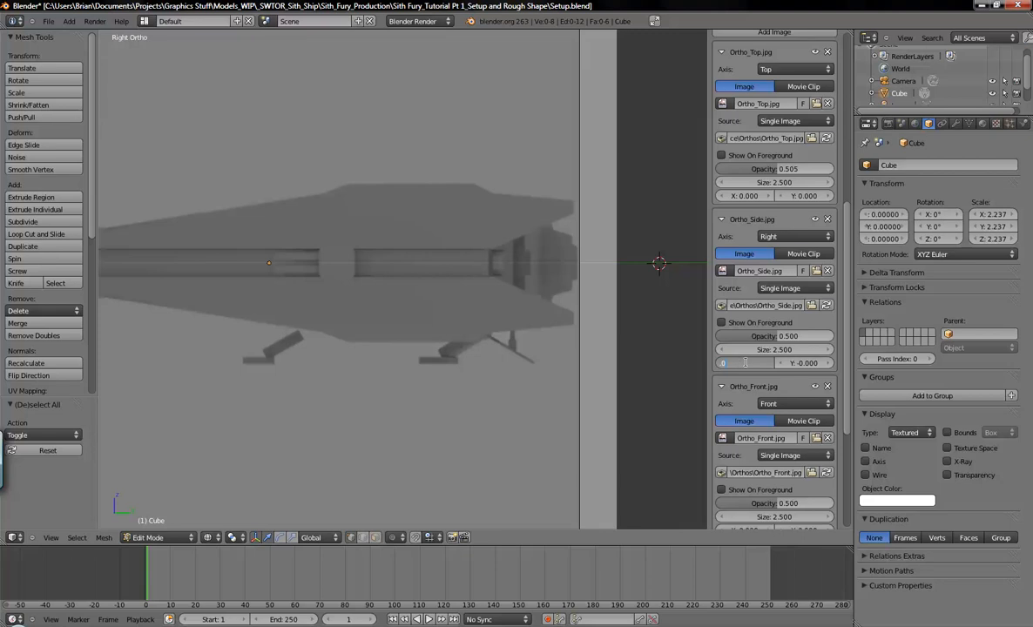
key(Return)
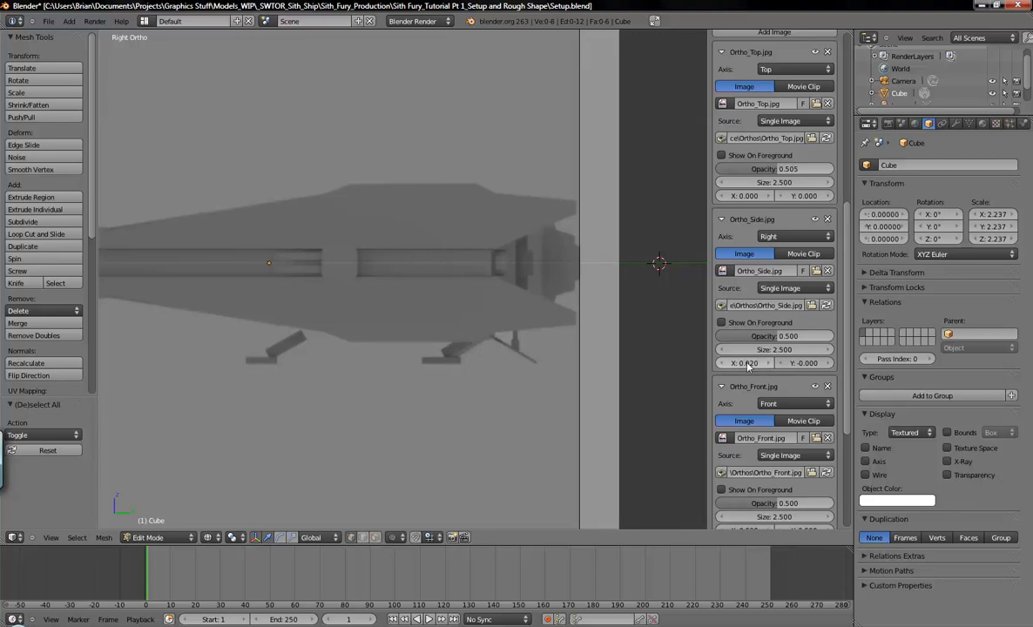
shift+middle_drag(340, 251, 431, 256)
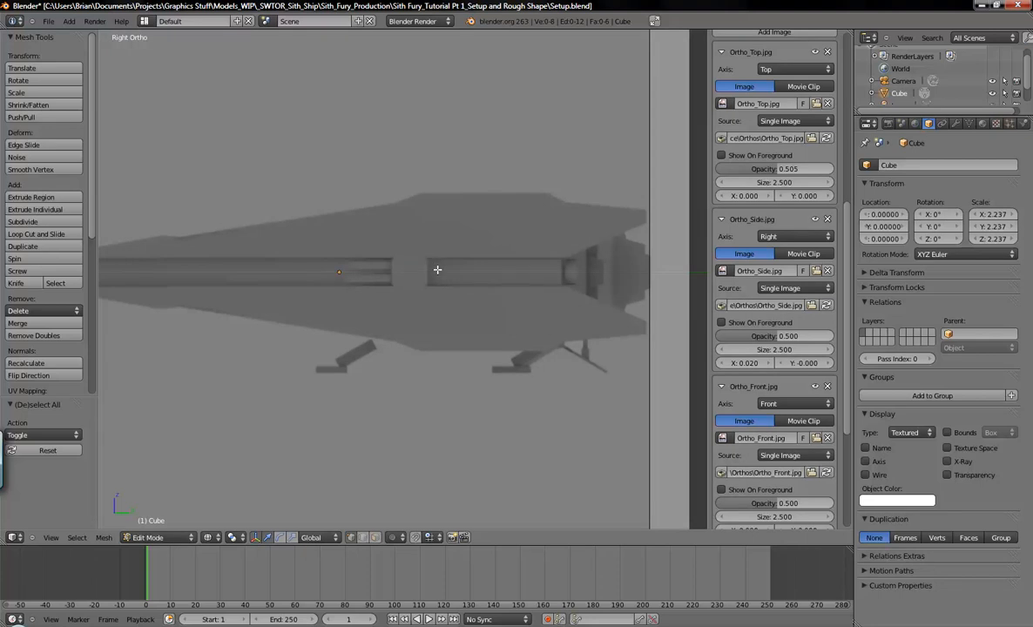
scroll(433, 265, down, 3)
shift+middle_drag(358, 251, 450, 246)
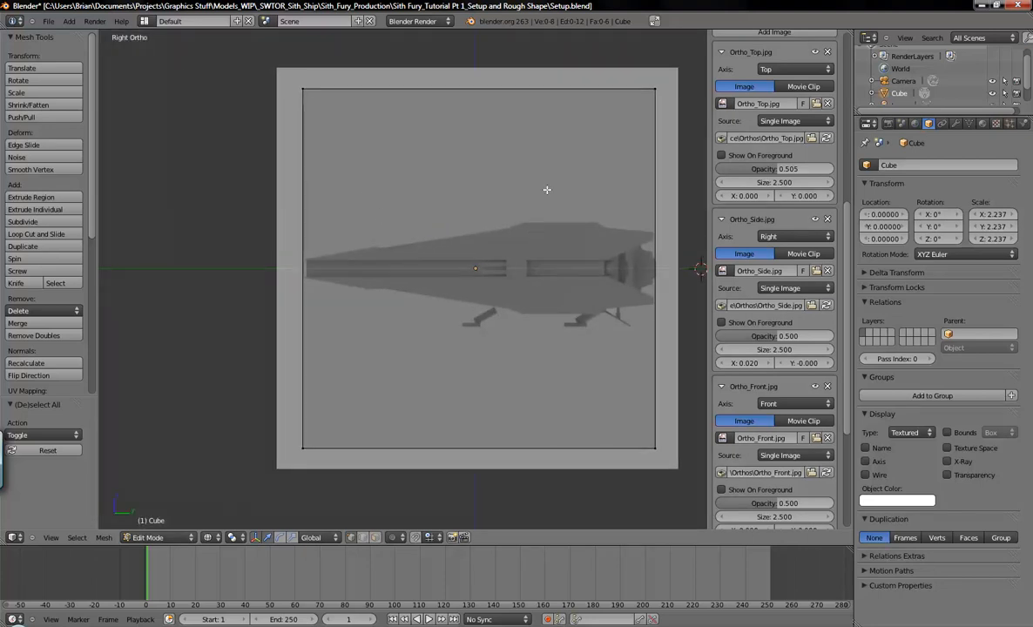
shift+middle_drag(475, 165, 405, 175)
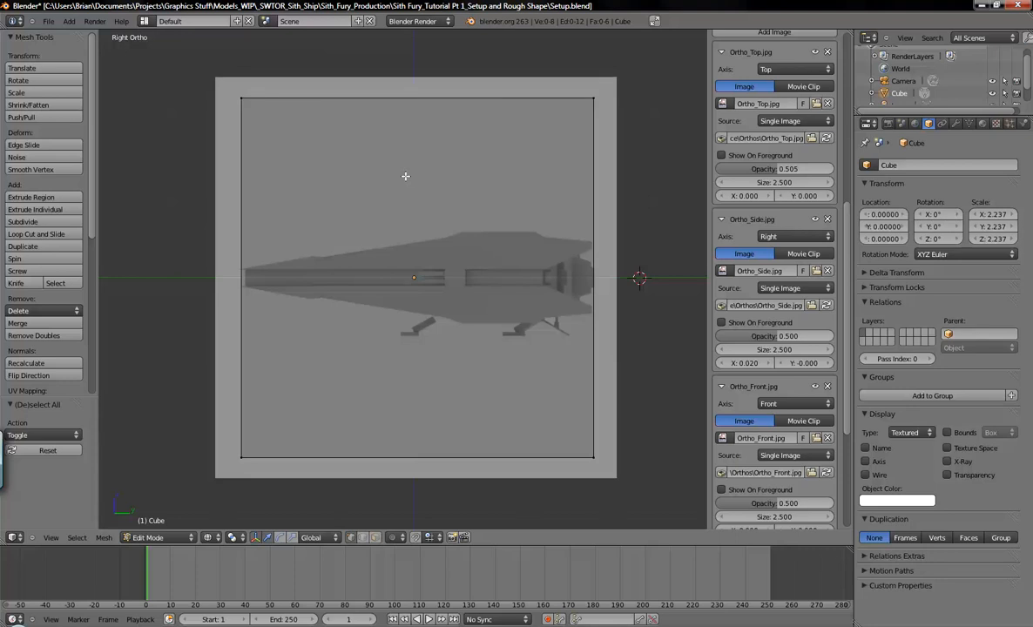
Switch to the front view and examine how the cube's side edges line up with both wing tips.
key(KP_1)
scroll(460, 271, up, 5)
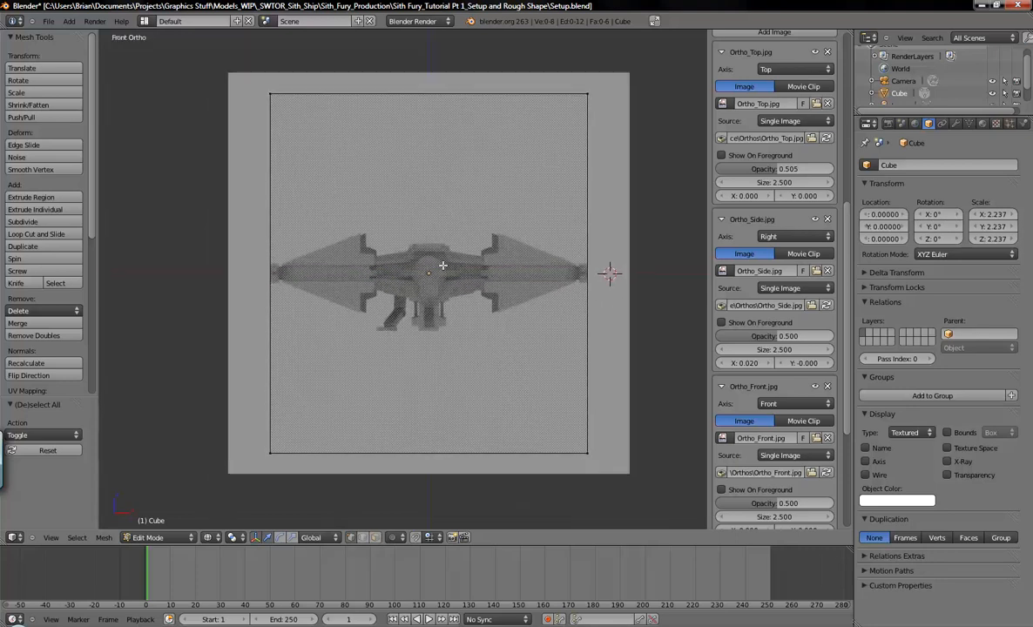
scroll(592, 277, up, 4)
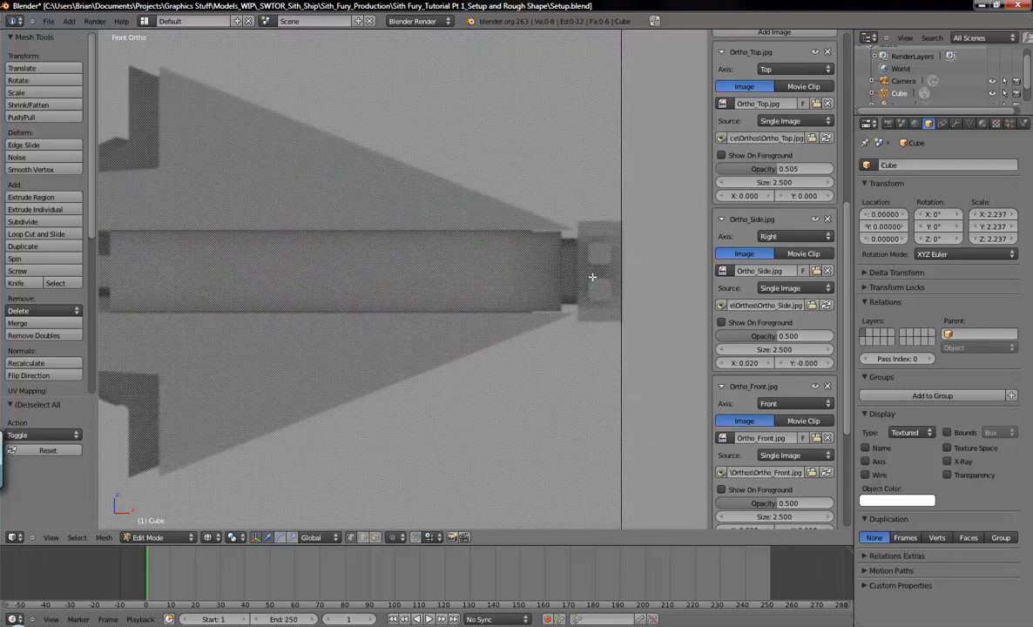
scroll(592, 277, down, 8)
shift+middle_drag(232, 290, 428, 272)
scroll(428, 271, up, 2)
scroll(429, 272, up, 2)
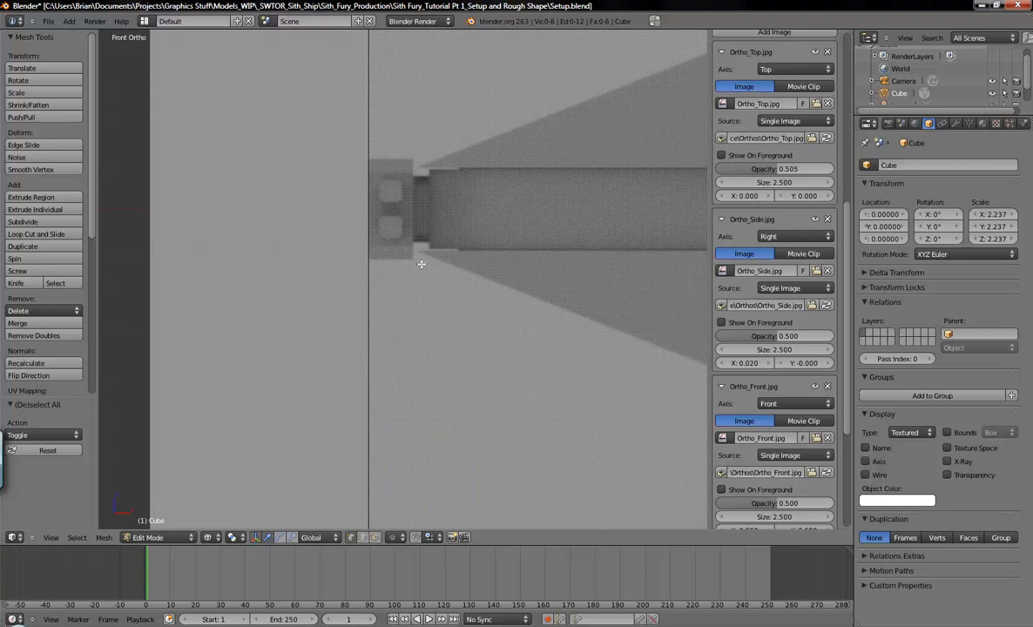
scroll(421, 262, down, 4)
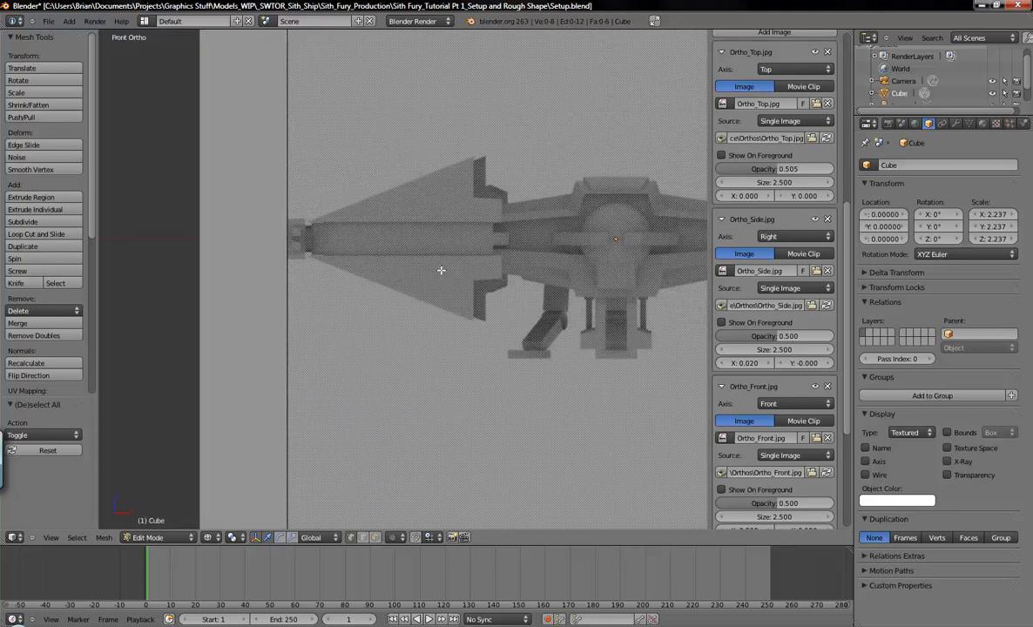
shift+middle_drag(438, 271, 532, 283)
scroll(532, 283, up, 5)
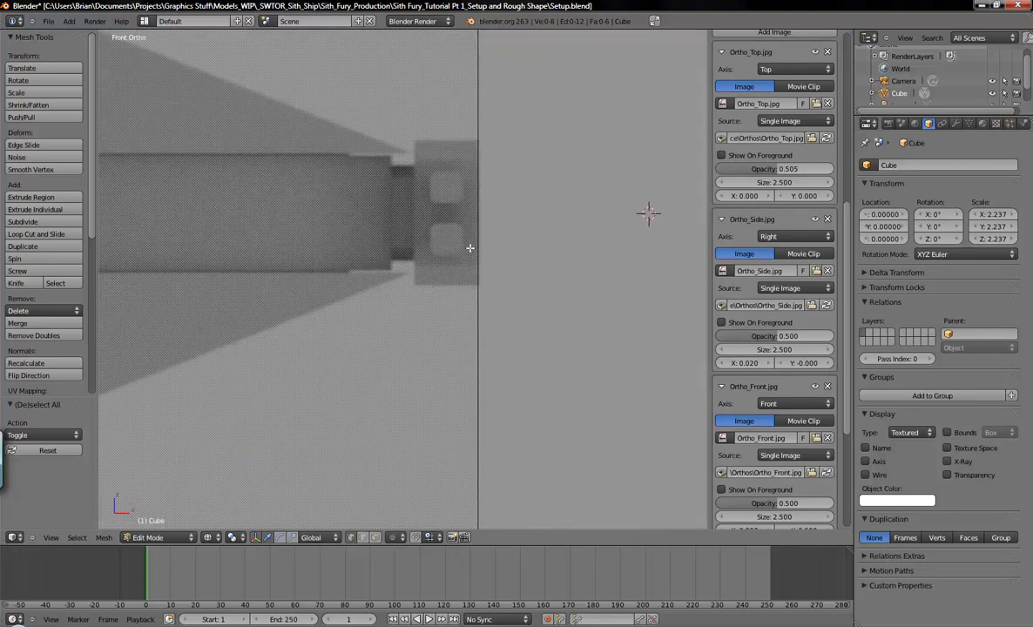
scroll(487, 243, down, 5)
scroll(409, 271, up, 2)
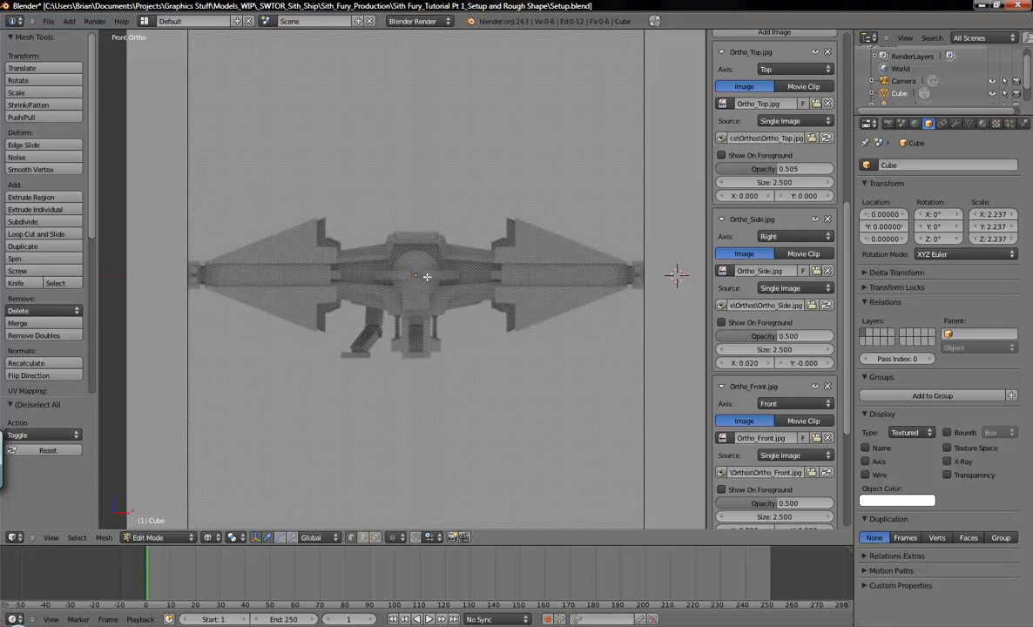
Switch to the back view and examine how the cube's side edges line up with the back image.
key(ctrl+KP_1)
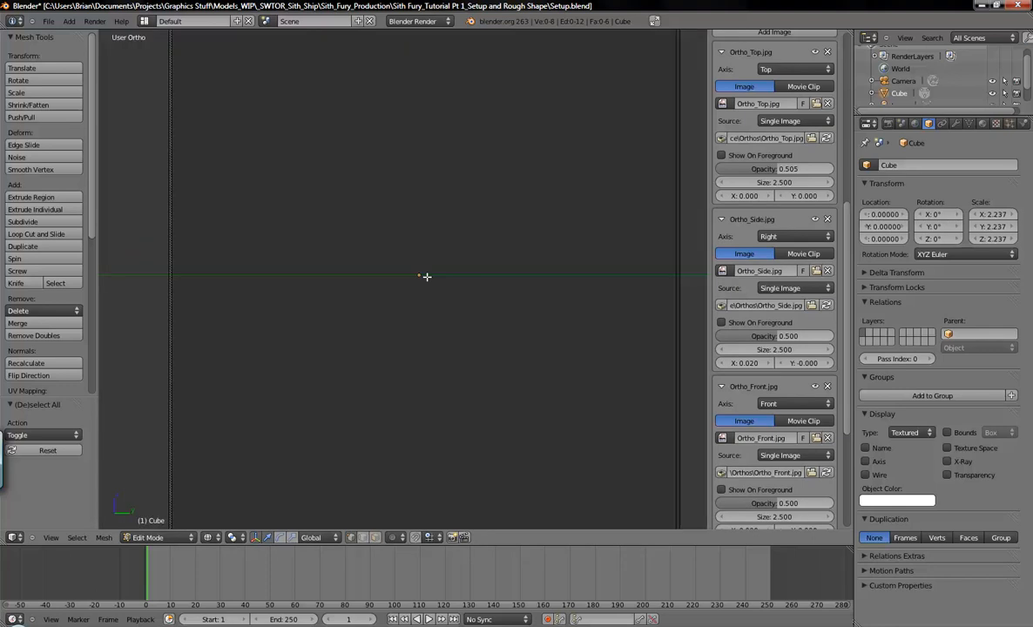
scroll(271, 291, up, 8)
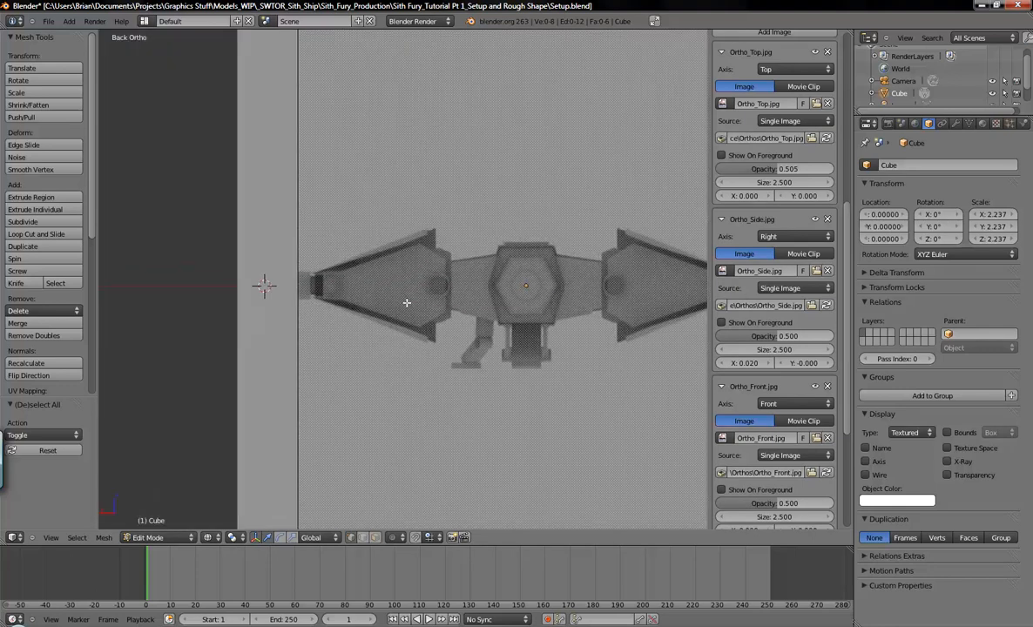
scroll(276, 257, down, 8)
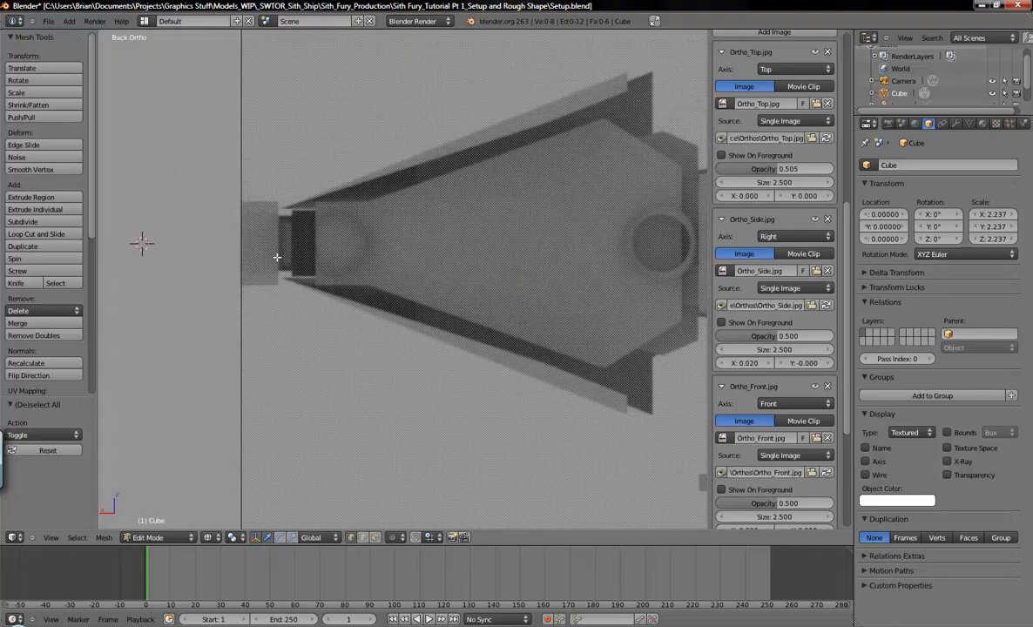
scroll(529, 302, down, 4)
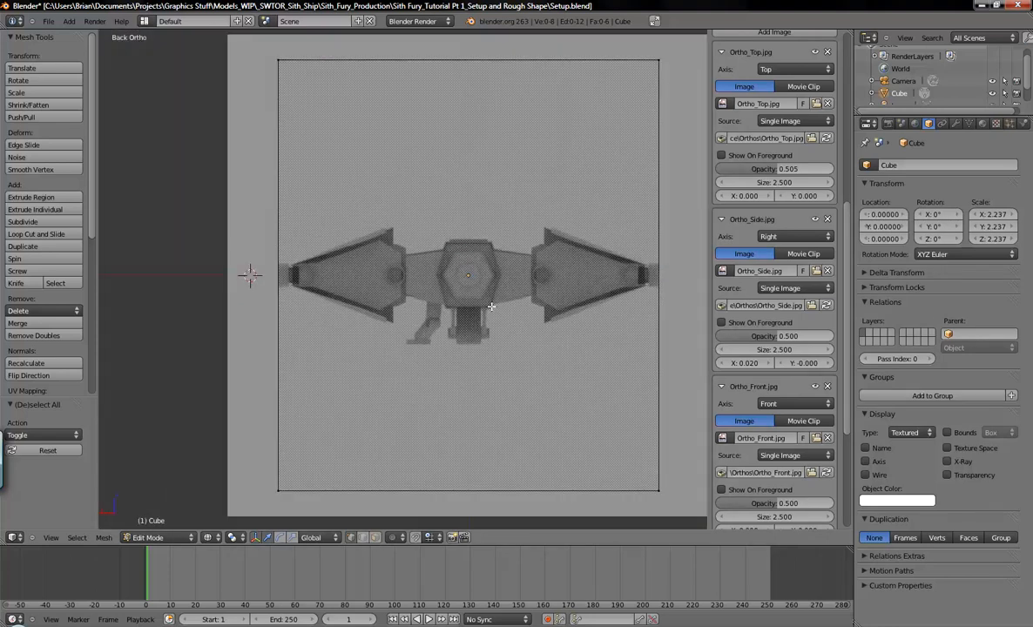
shift+middle_drag(464, 258, 475, 292)
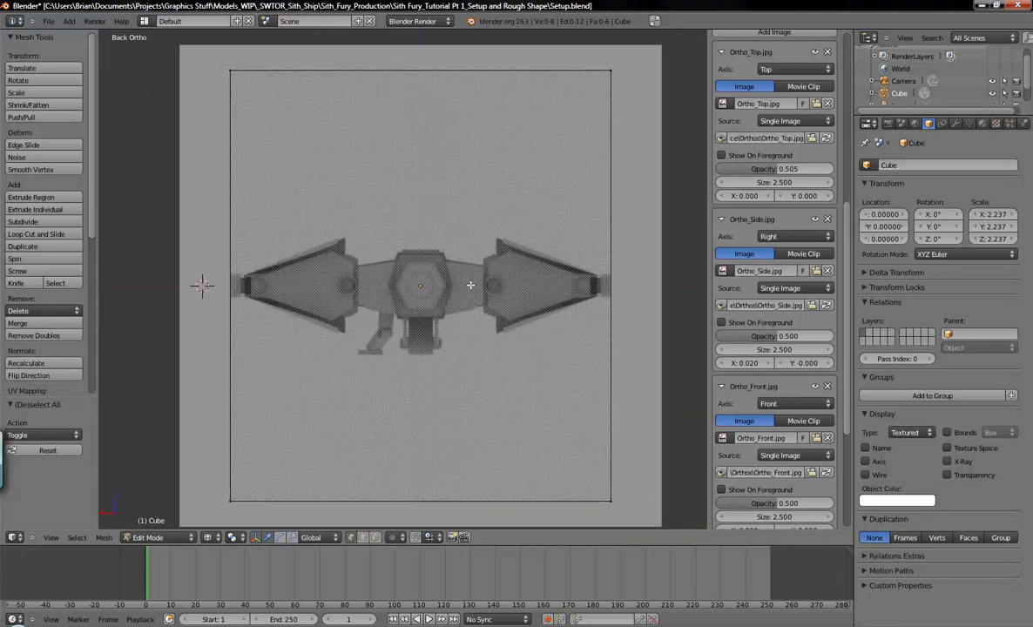
Return to Object Mode and scale the cube along Z by about 0.228 to match the wings' height.
key(a)
key(a)
key(Tab)
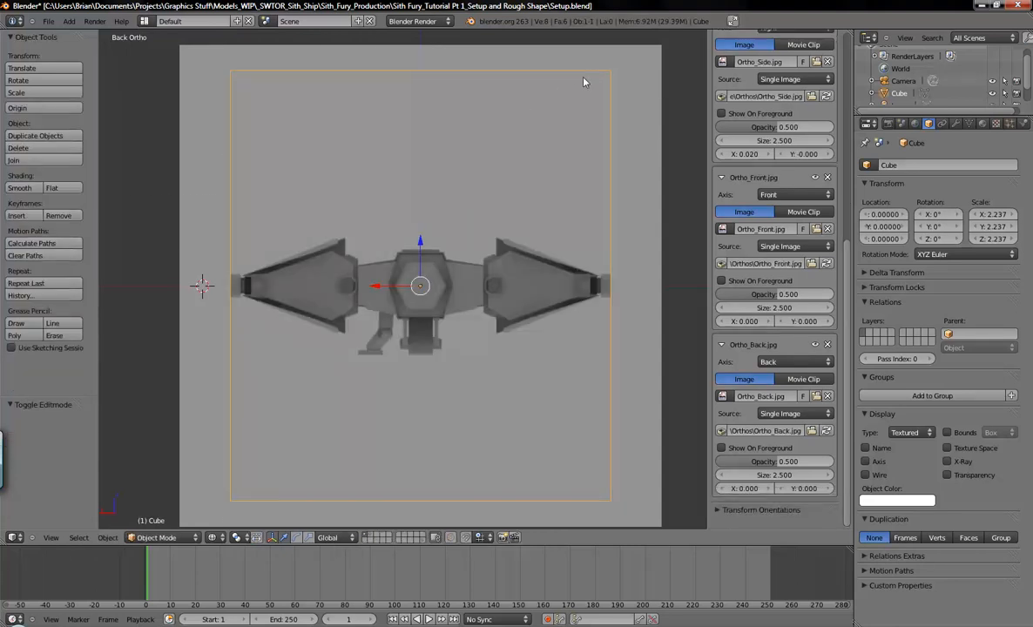
key(s)
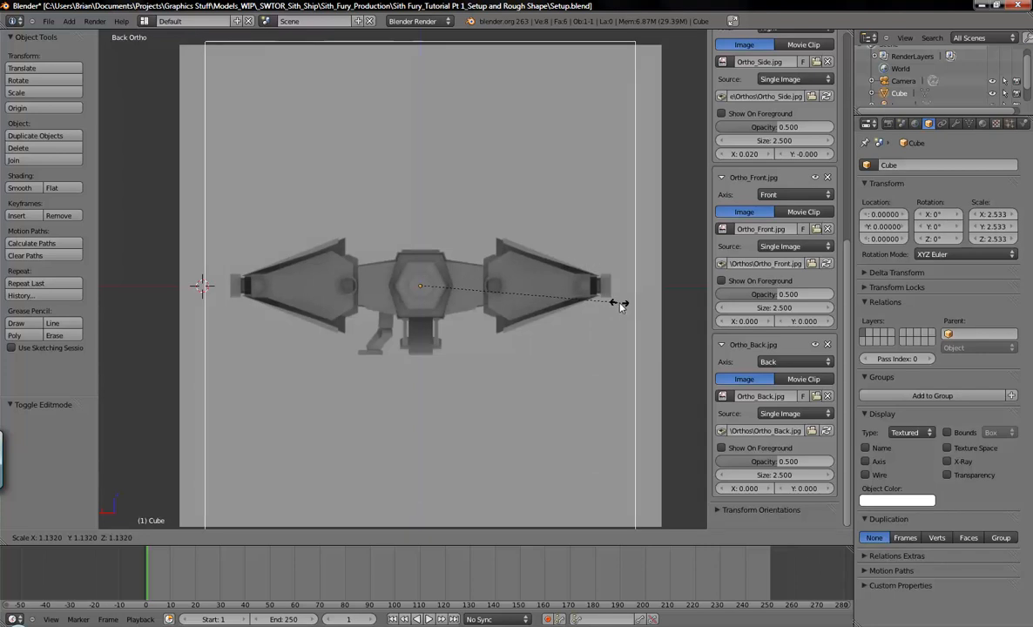
key(z)
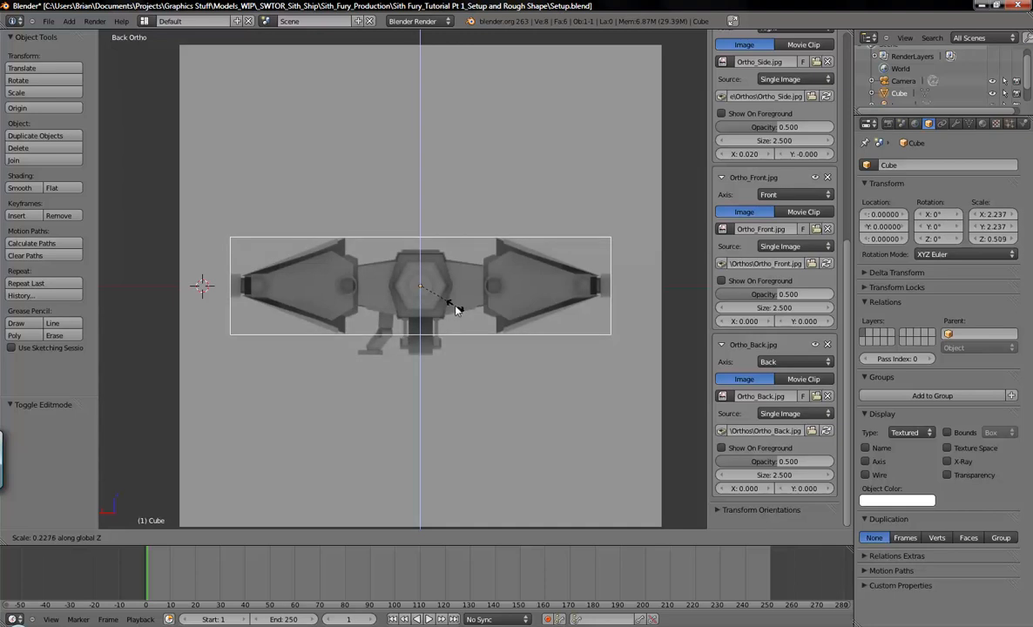
click(456, 309)
Refine the cube's height by scaling it along Z by about 0.979 to meet the wings' upper and lower tips.
scroll(501, 405, up, 8)
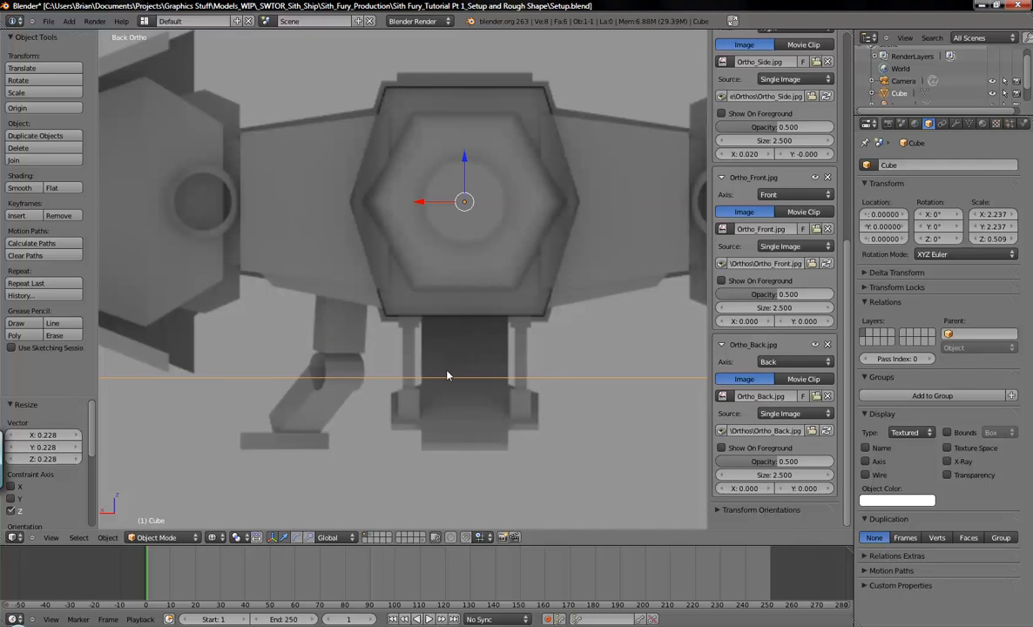
shift+middle_drag(302, 245, 481, 265)
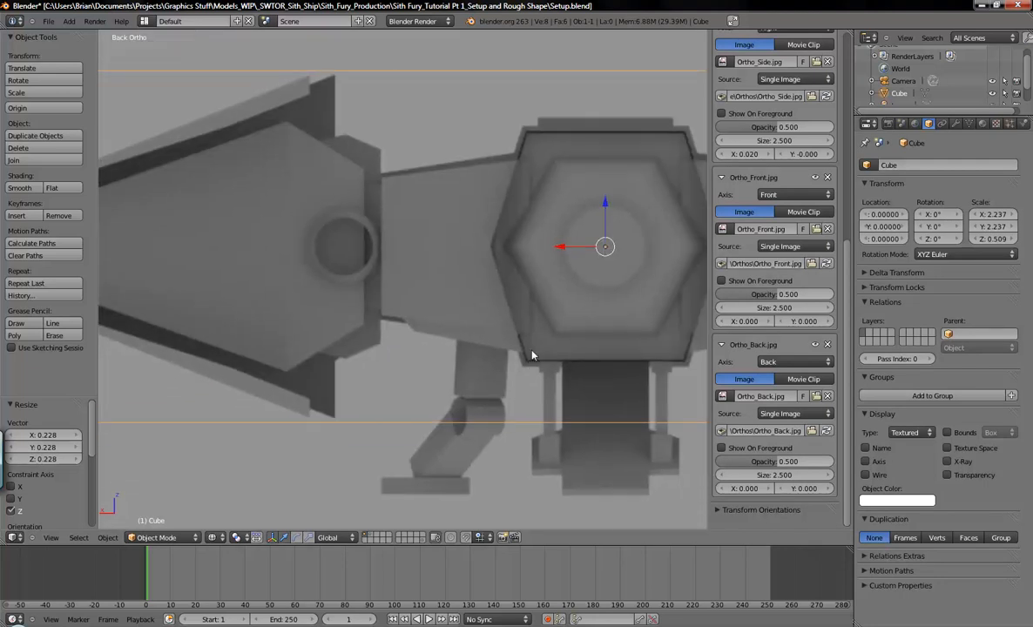
shift+middle_drag(400, 177, 555, 268)
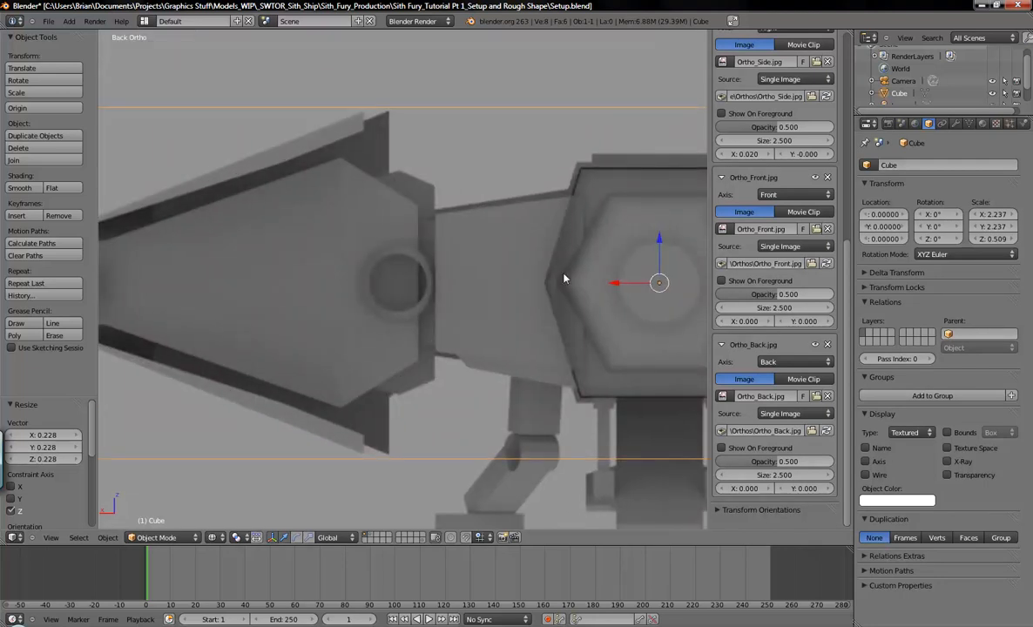
key(s)
key(z)
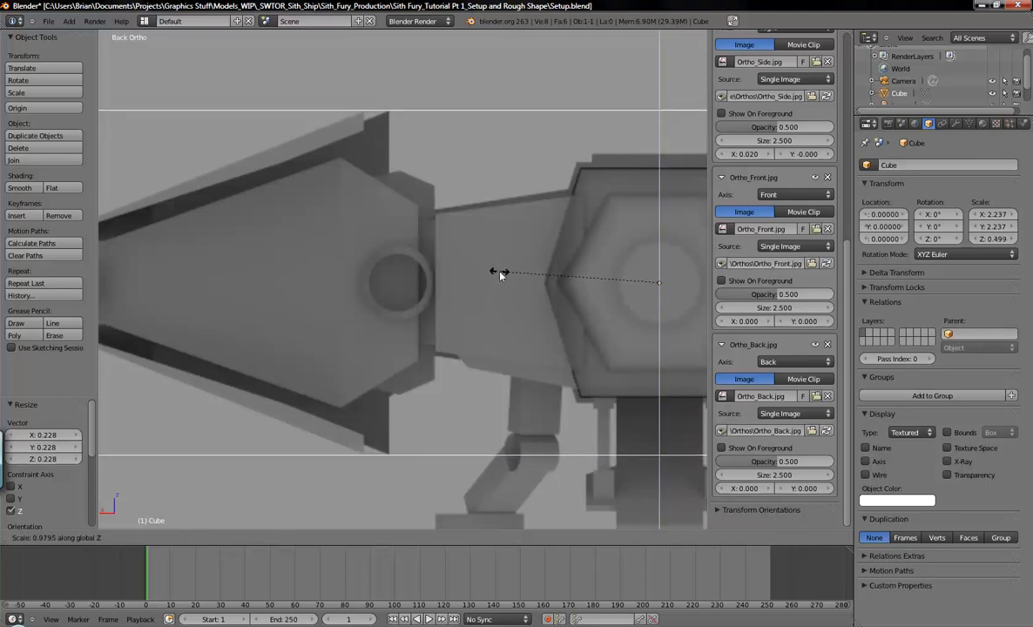
click(499, 275)
scroll(502, 277, down, 5)
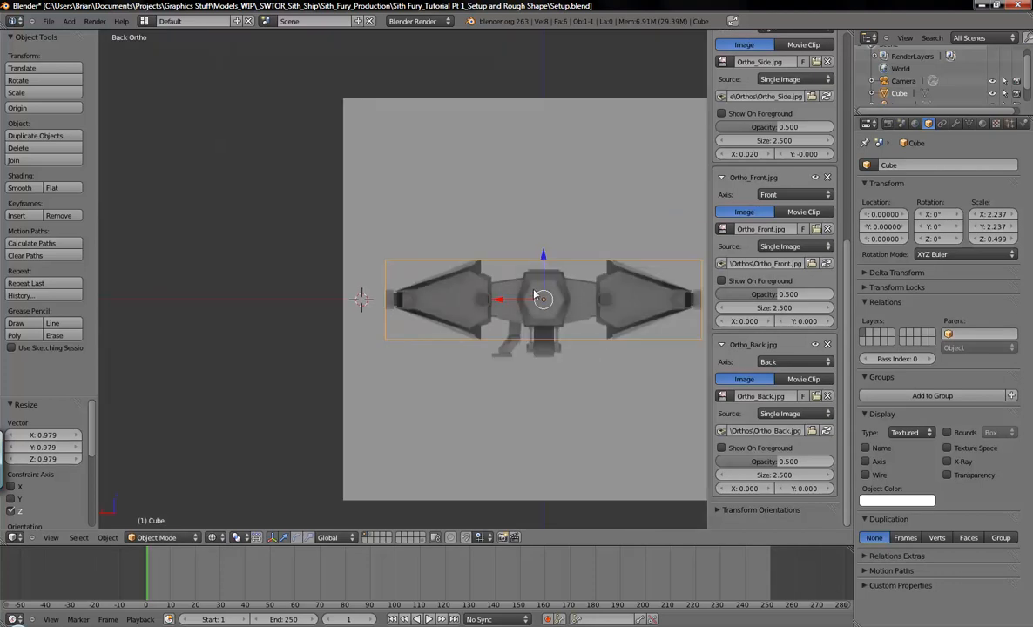
Check the flattened cube's height against the ship in the right and front views.
shift+middle_drag(566, 286, 516, 288)
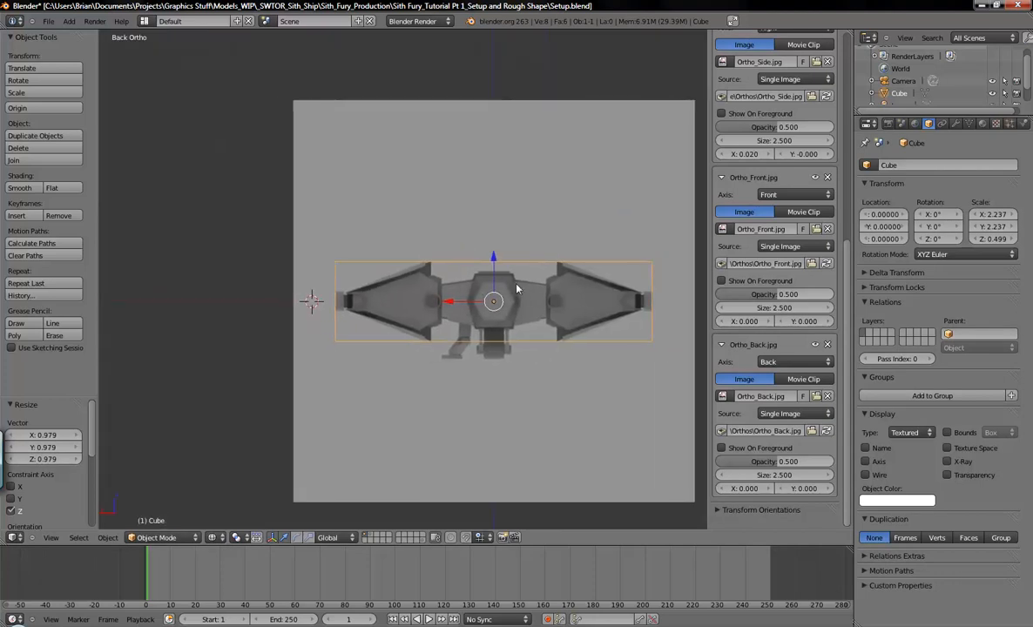
key(KP_3)
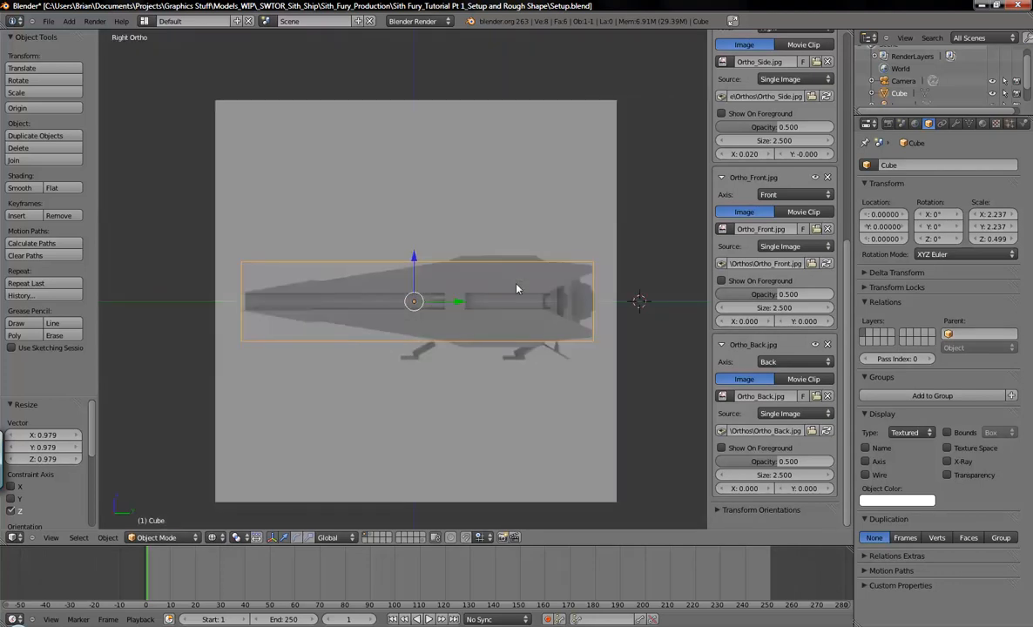
shift+middle_drag(571, 293, 499, 297)
scroll(501, 301, up, 4)
shift+middle_drag(470, 242, 526, 281)
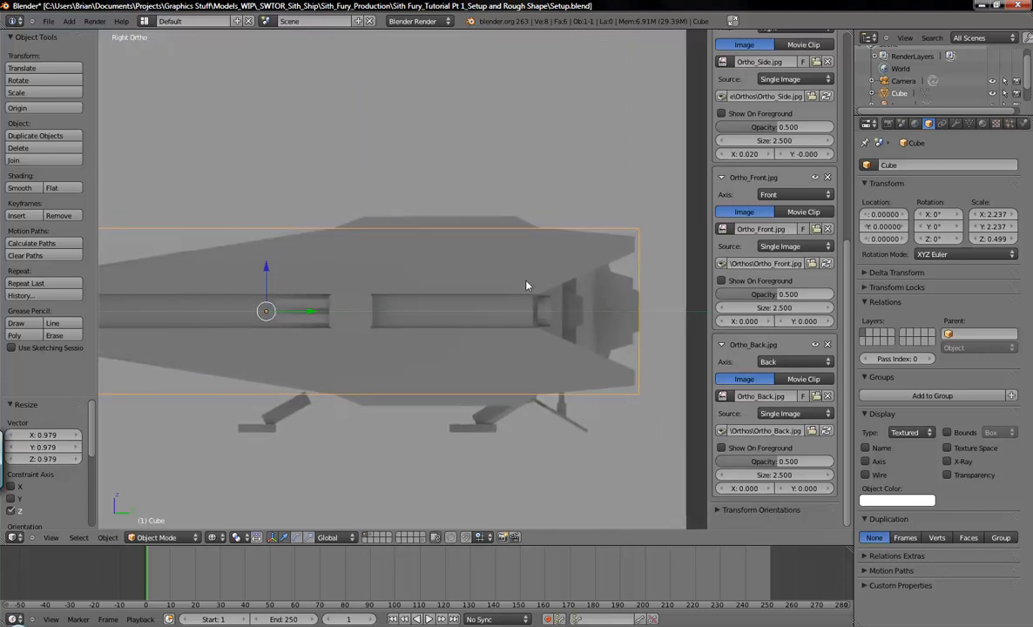
key(KP_1)
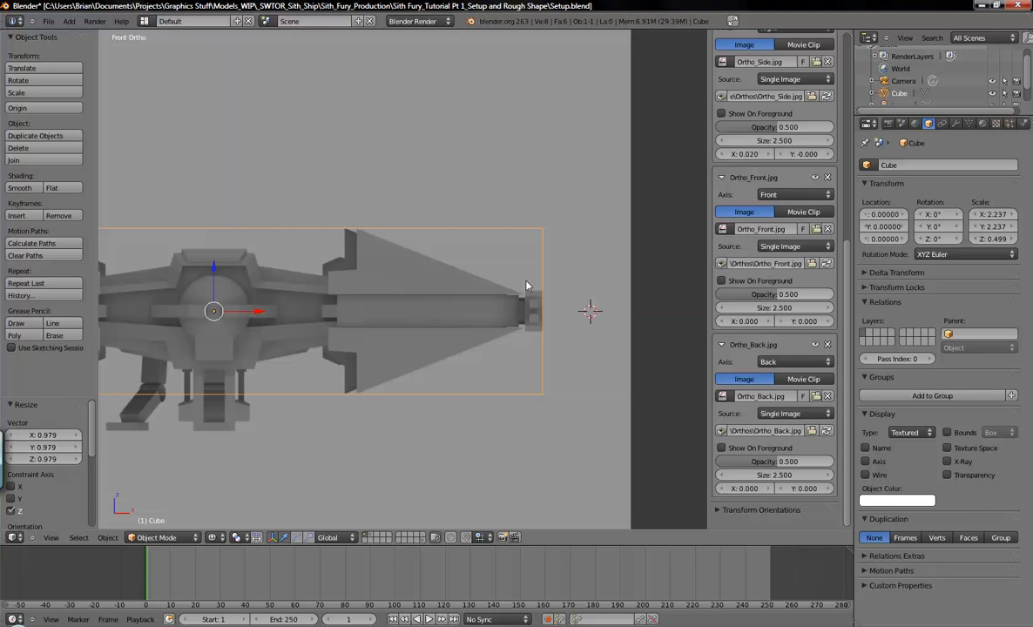
Compare the cube's outline with the ship's nose, tail and wing tips in the right and front reference views.
key(KP_3)
shift+middle_drag(573, 284, 516, 337)
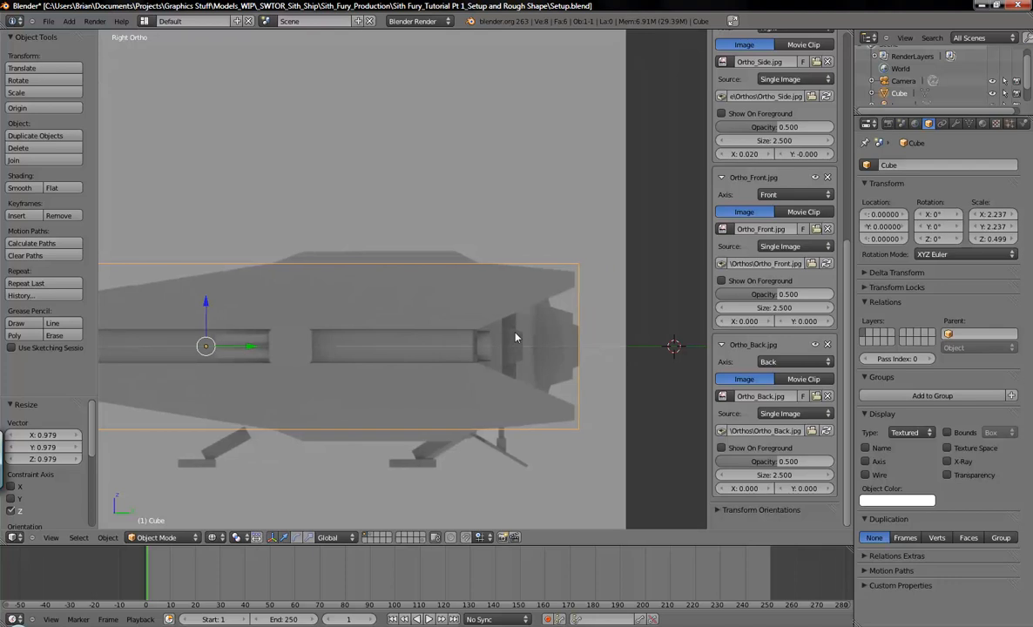
shift+middle_drag(270, 334, 435, 325)
shift+middle_drag(355, 333, 531, 315)
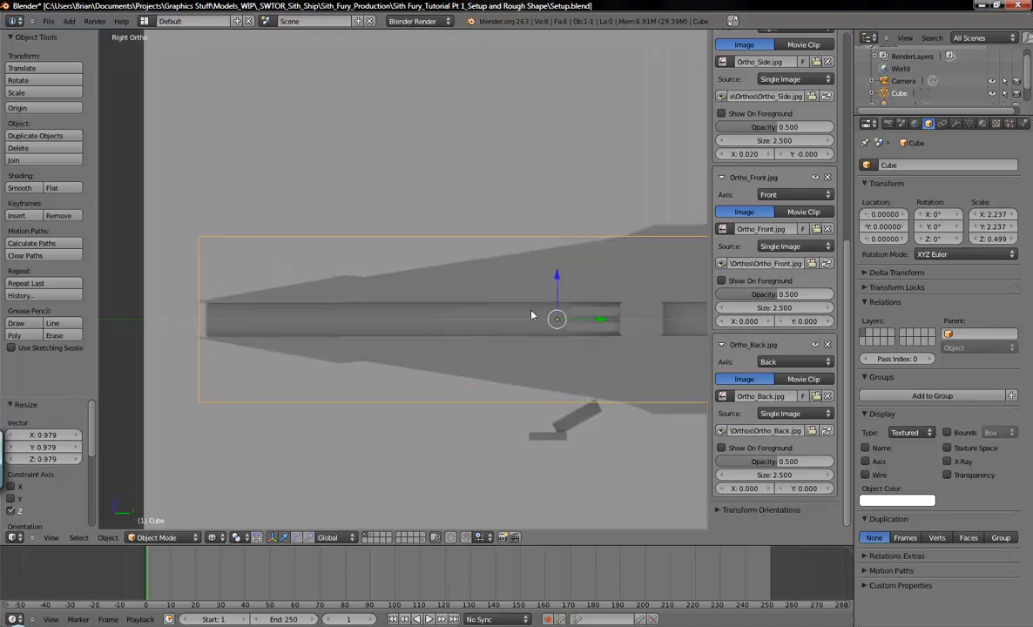
key(KP_1)
scroll(475, 310, down, 3)
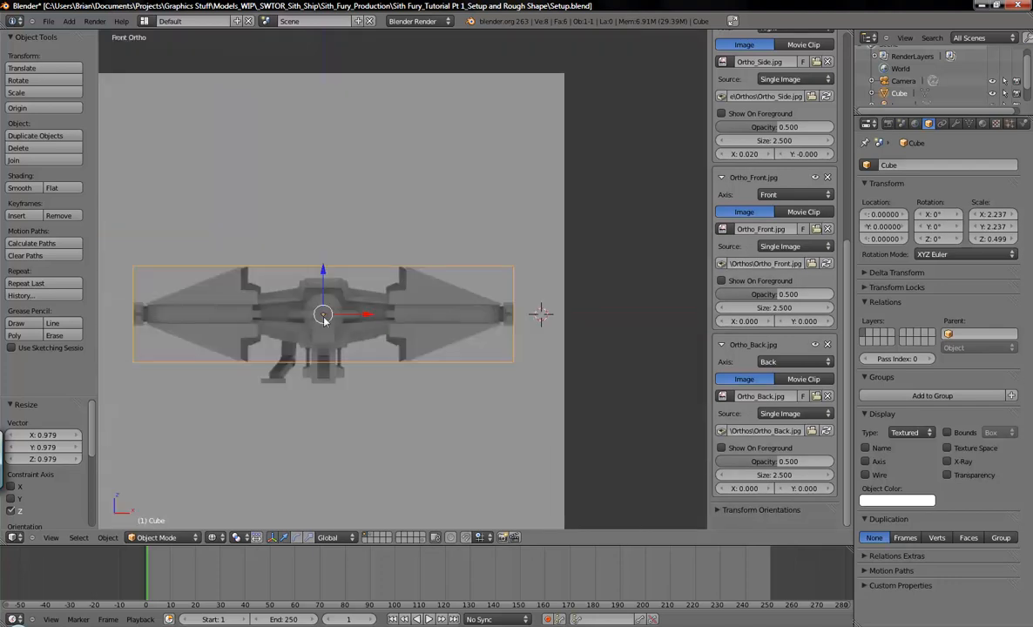
middle_drag(491, 319, 420, 332)
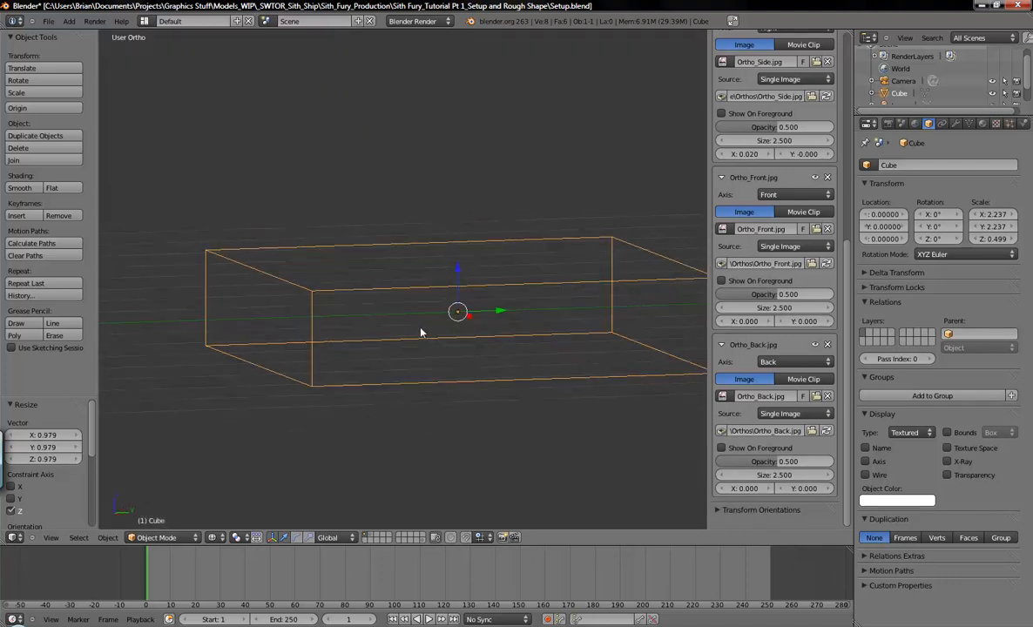
key(KP_3)
scroll(395, 318, up, 4)
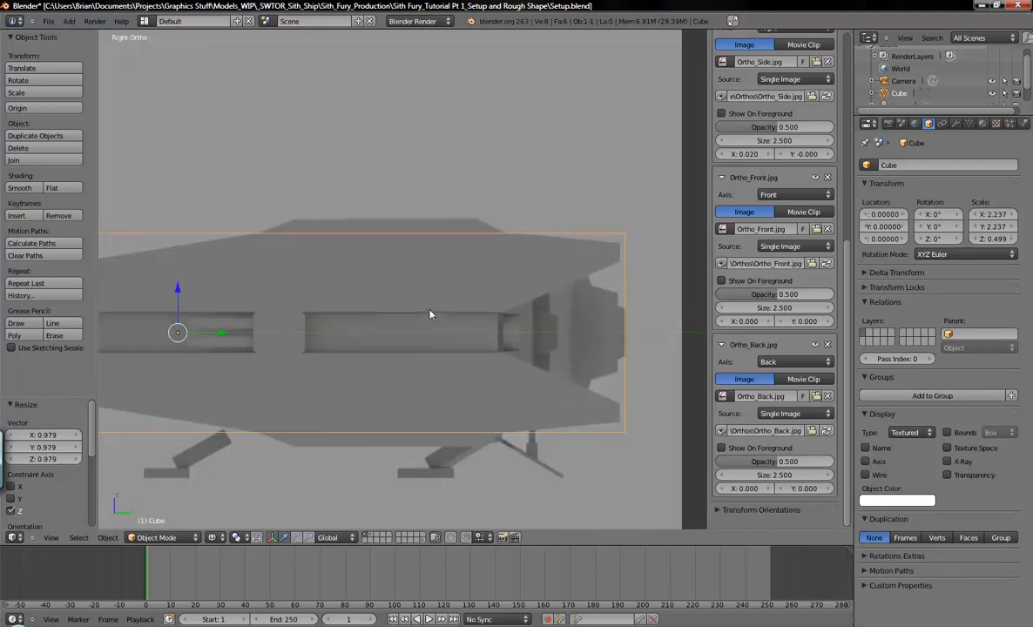
key(KP_1)
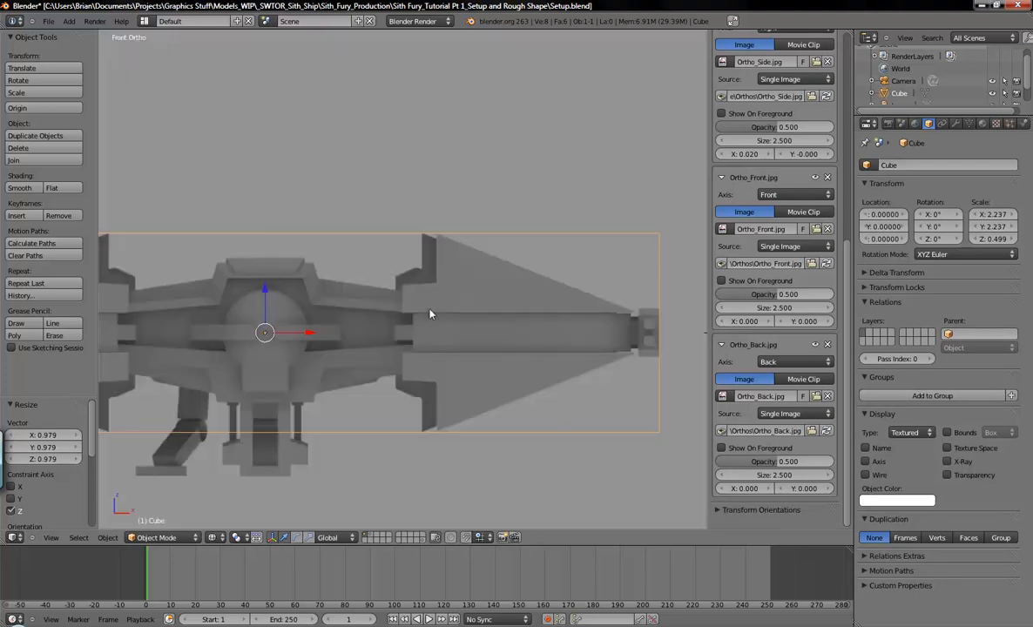
shift+middle_drag(479, 292, 503, 284)
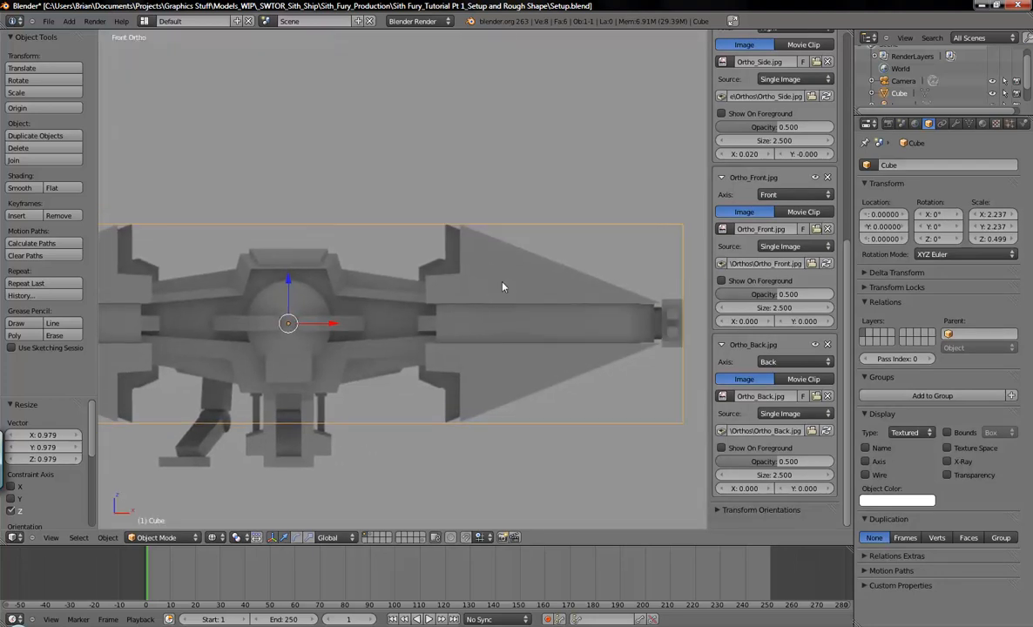
scroll(544, 323, down, 4)
shift+middle_drag(539, 321, 595, 336)
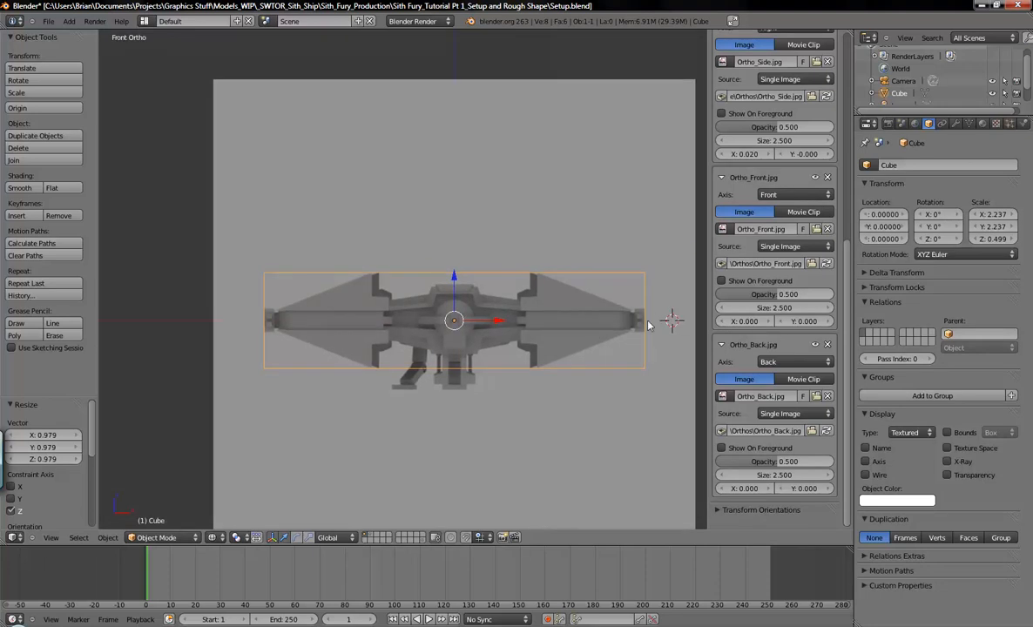
Inspect the cube's fit against the ship in the top view and its shape from an angled view, leaving its position unchanged.
middle_drag(623, 318, 496, 196)
key(KP_7)
shift+middle_drag(507, 107, 485, 158)
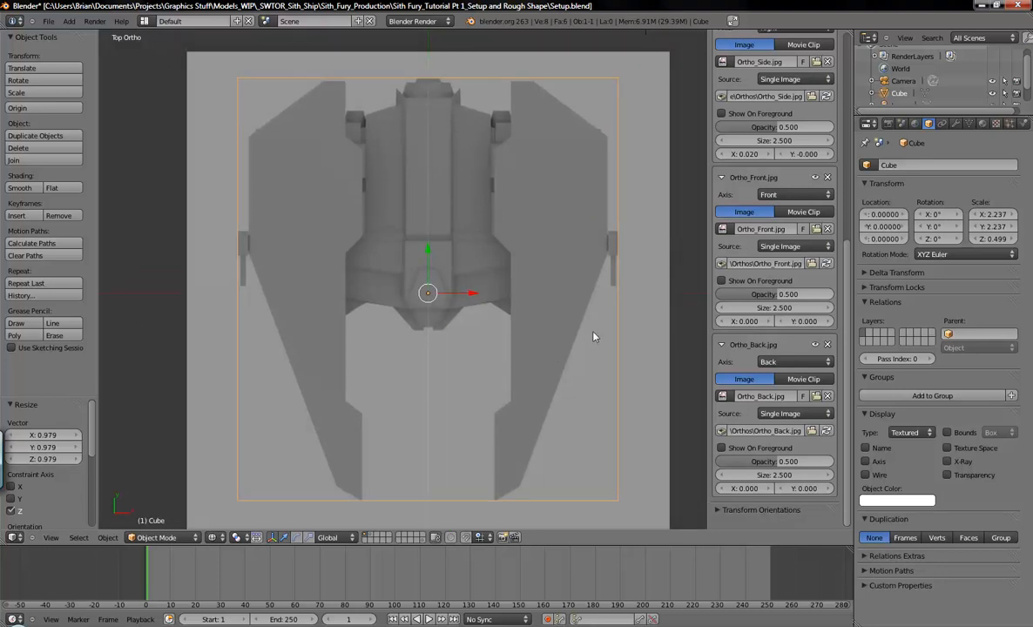
middle_drag(511, 374, 538, 295)
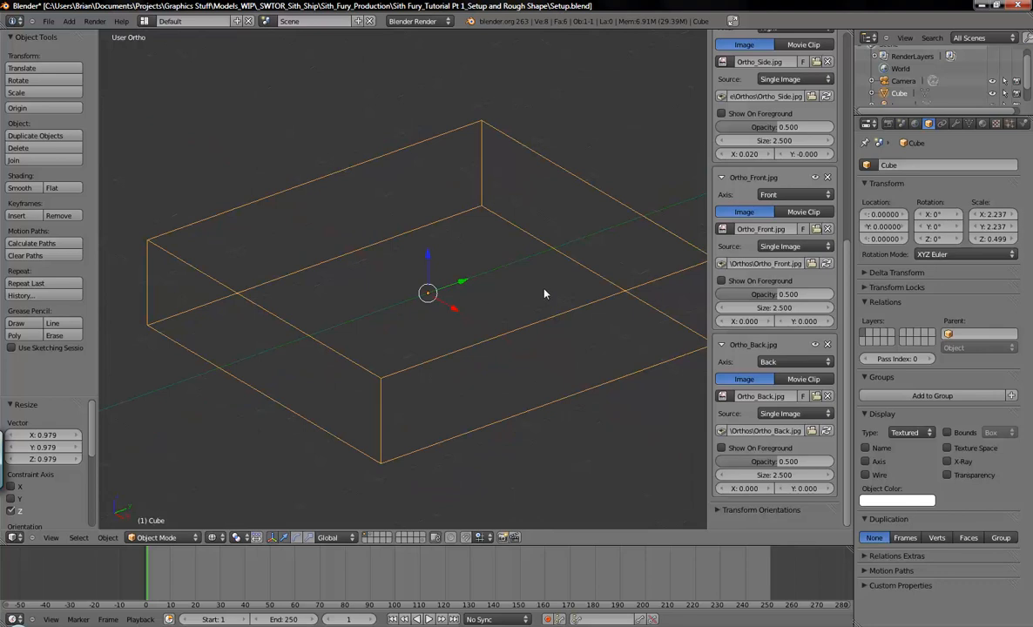
key(g)
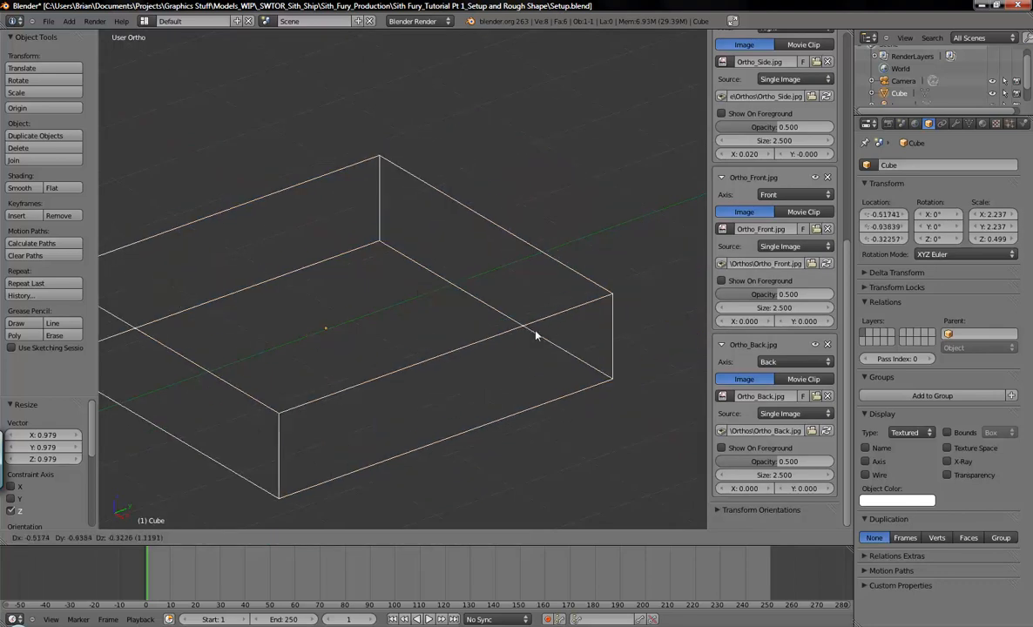
key(Escape)
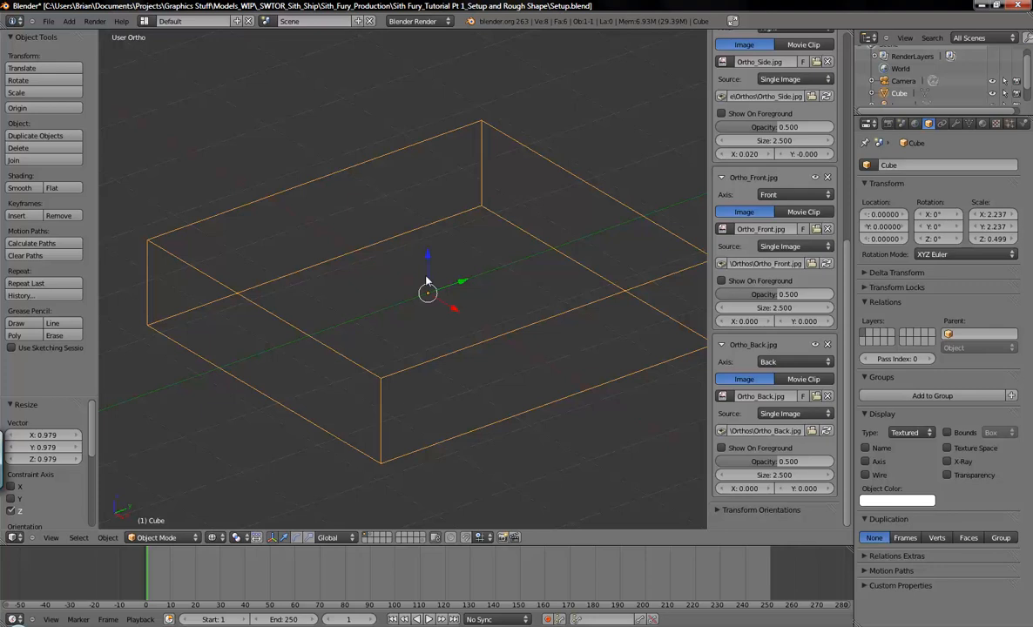
key(KP_7)
scroll(544, 268, down, 2)
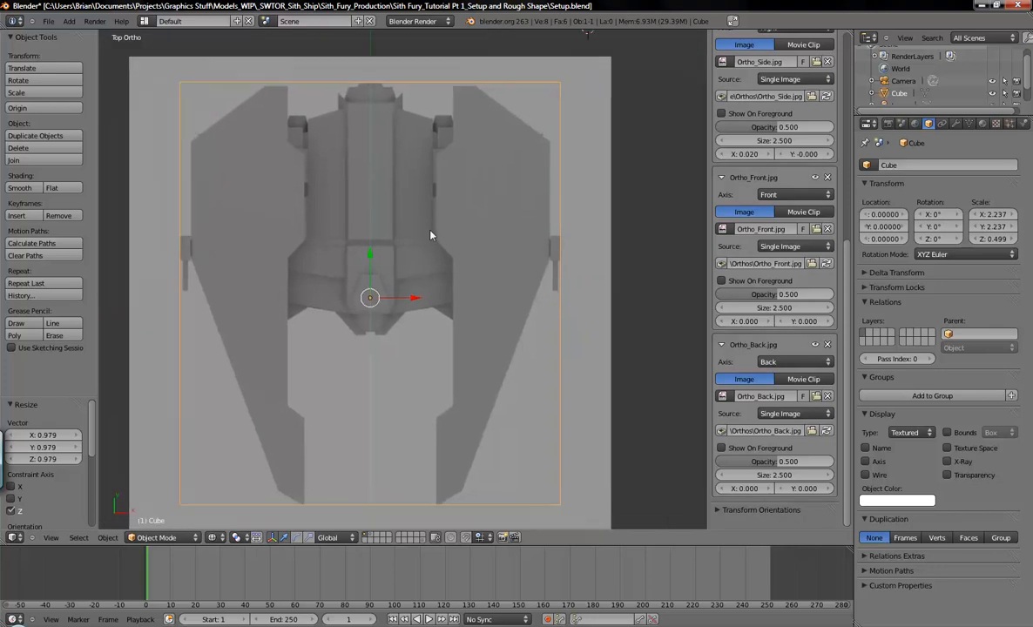
shift+middle_drag(434, 228, 468, 219)
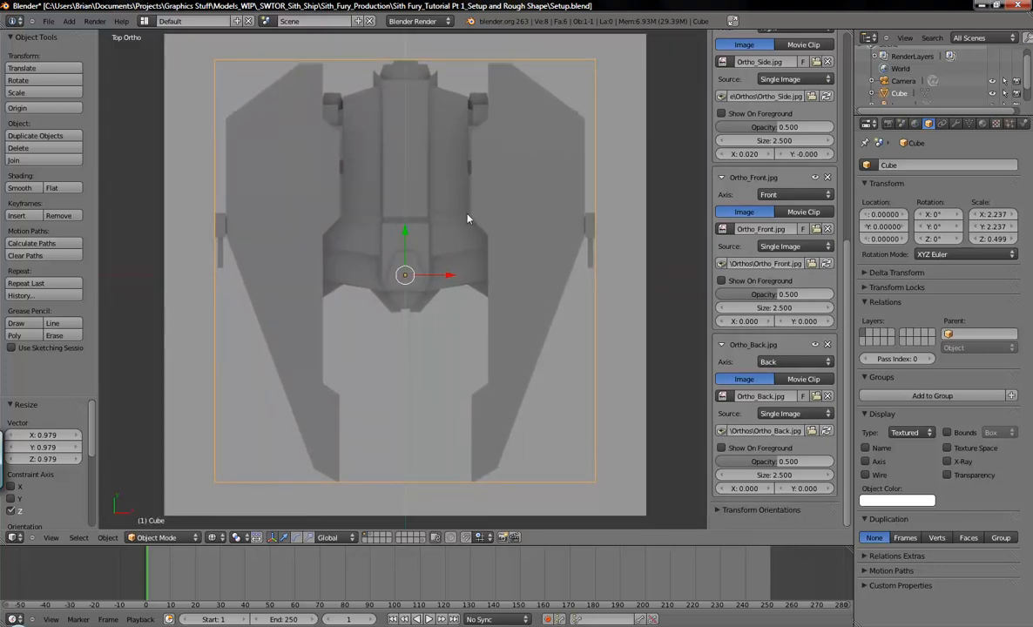
Enter Edit Mode on the cube and collapse the settings of the Ortho_Top, Ortho_Side, Ortho_Front and Ortho_Back background images.
key(Tab)
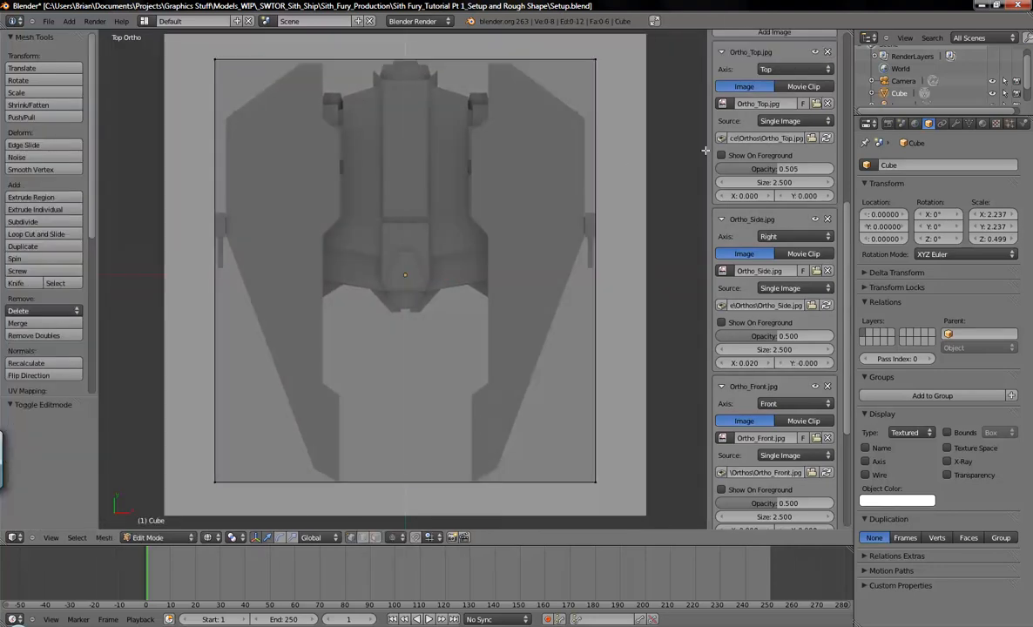
scroll(721, 136, up, 8)
click(721, 126)
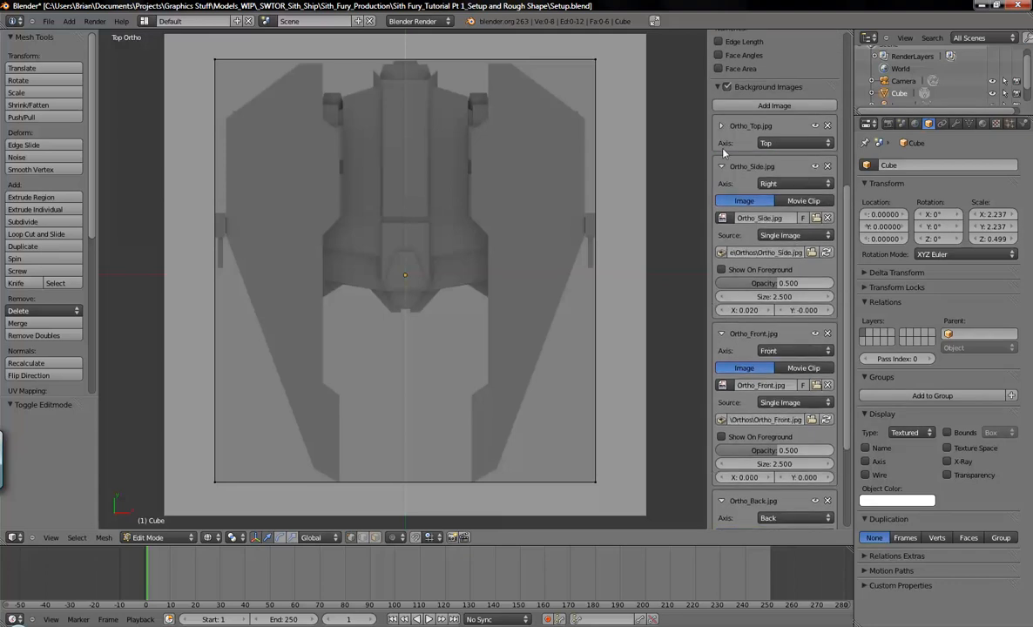
click(721, 166)
click(721, 206)
click(721, 248)
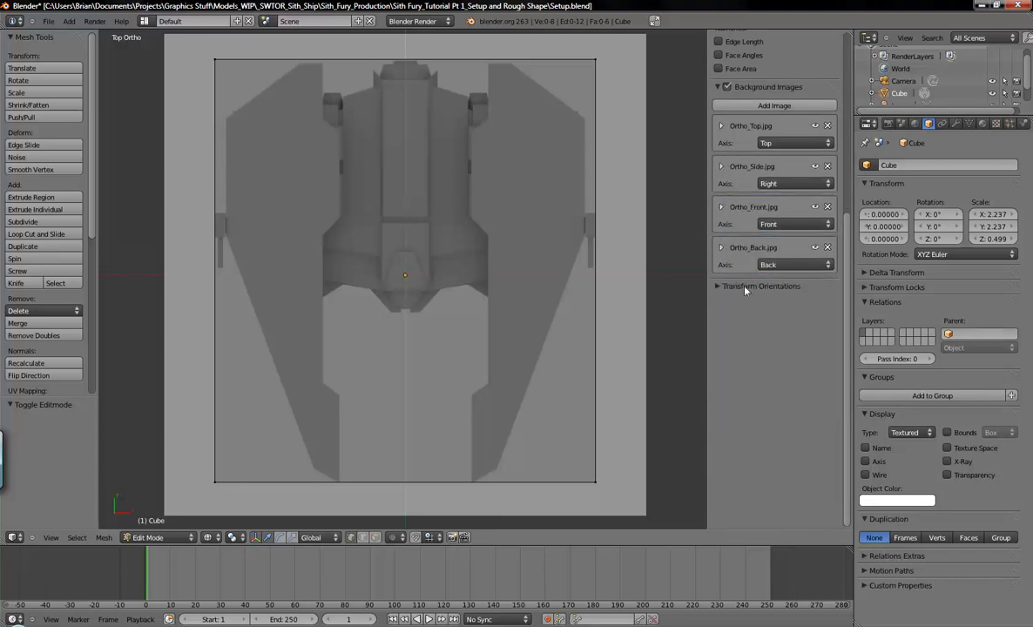
scroll(603, 247, up, 4)
scroll(740, 279, up, 8)
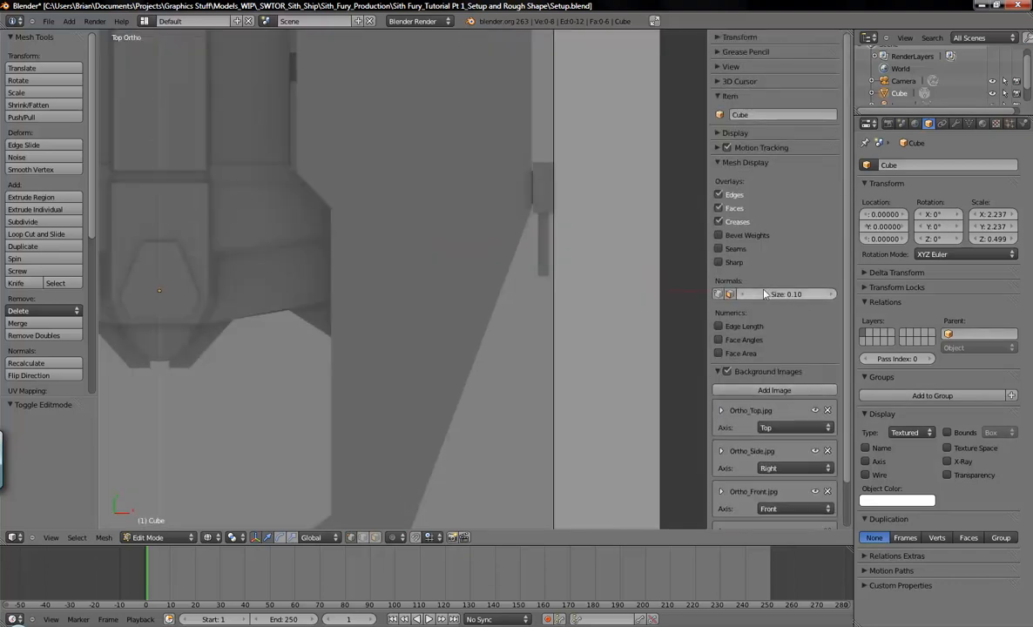
Add a single lengthwise loop cut to the cube in the top view, keeping it centred on the ship's midline.
key(Home)
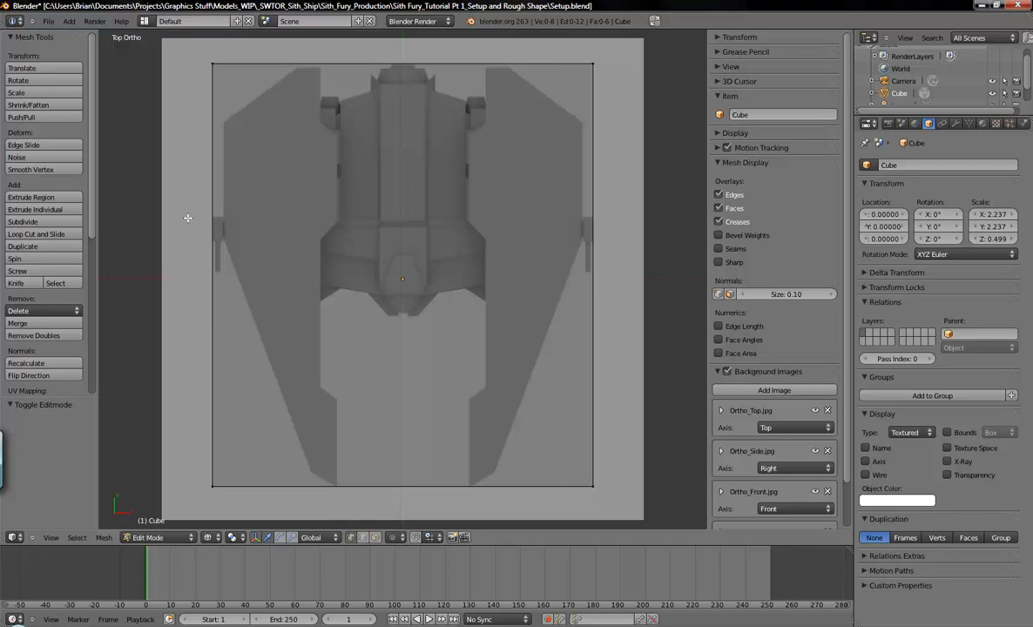
shift+middle_drag(417, 97, 480, 133)
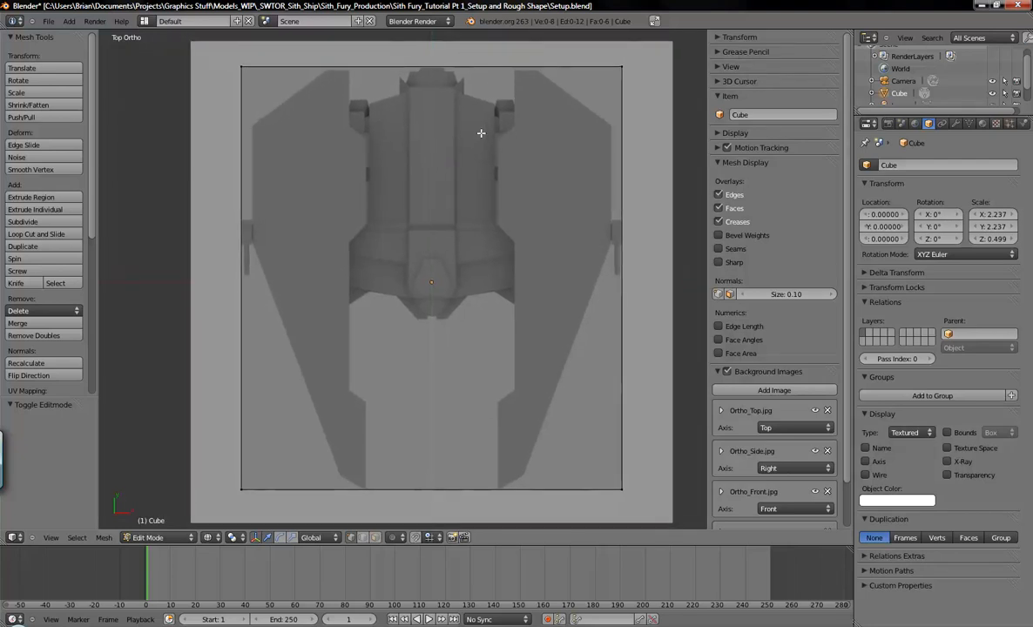
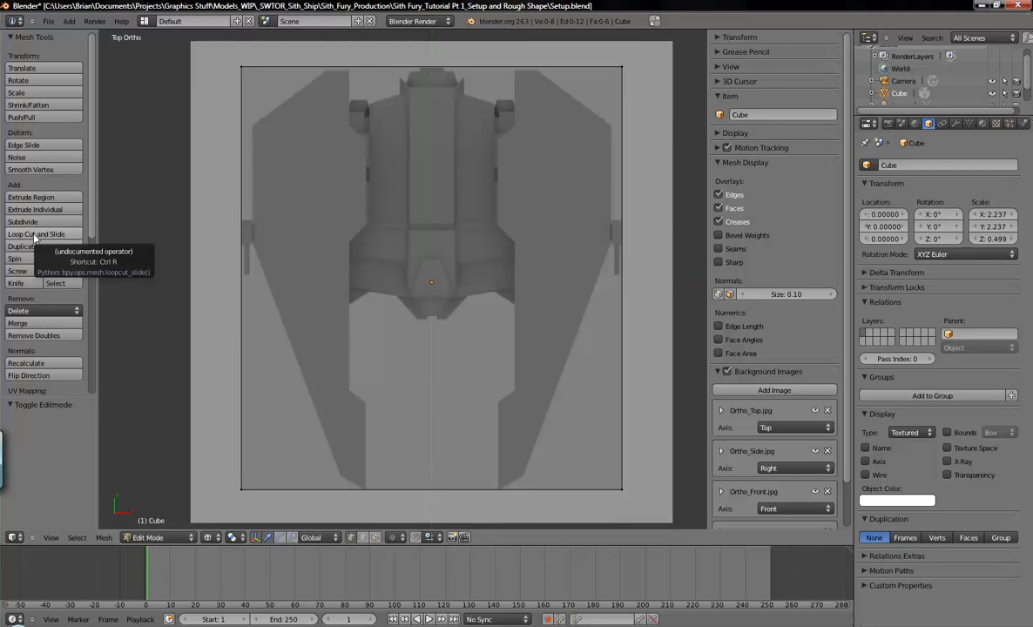
click(37, 235)
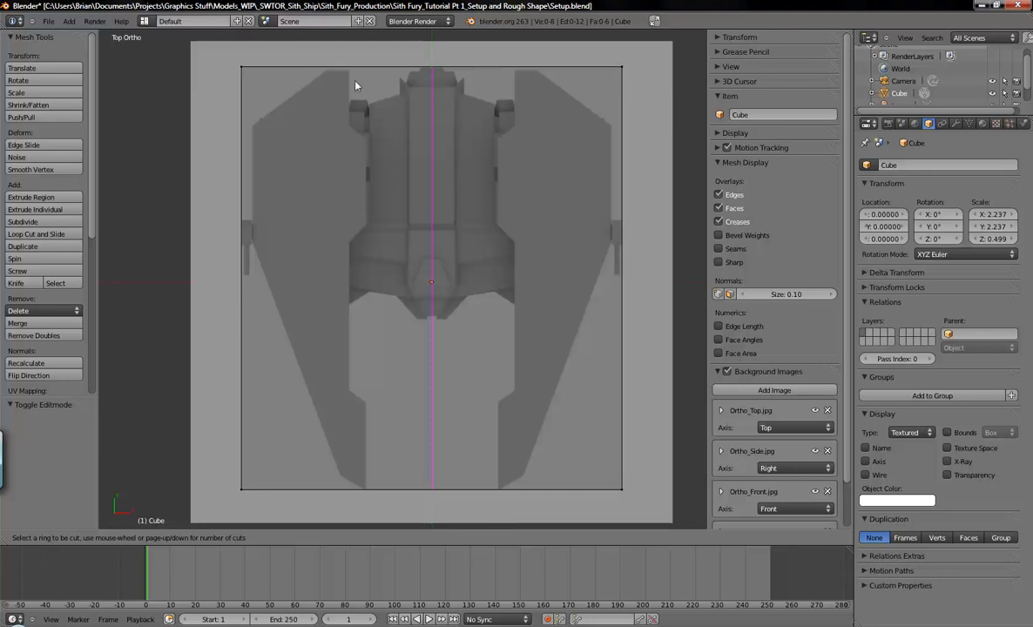
click(434, 93)
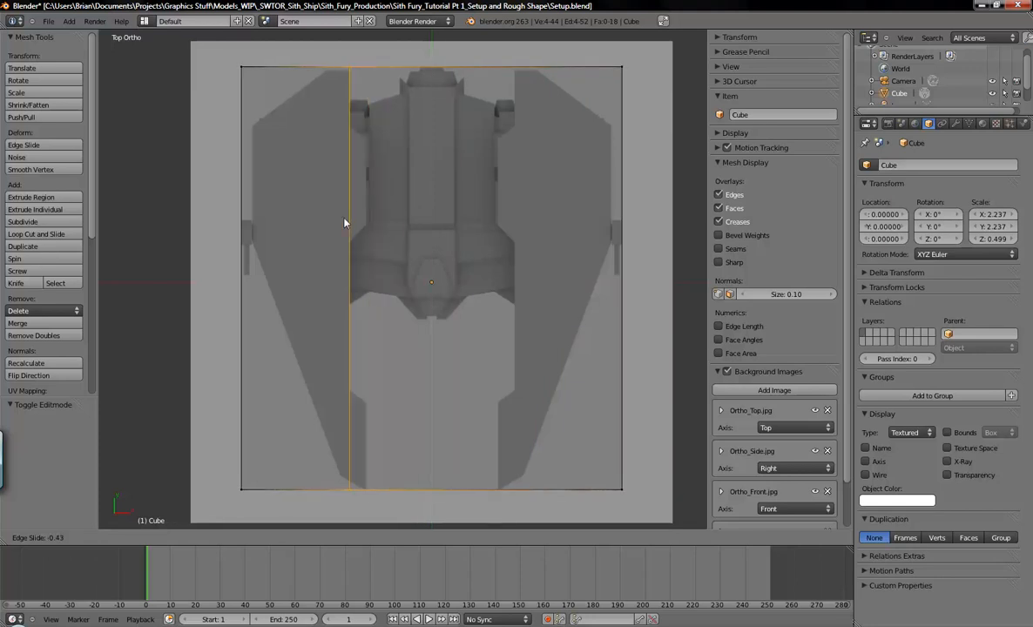
right_click(508, 175)
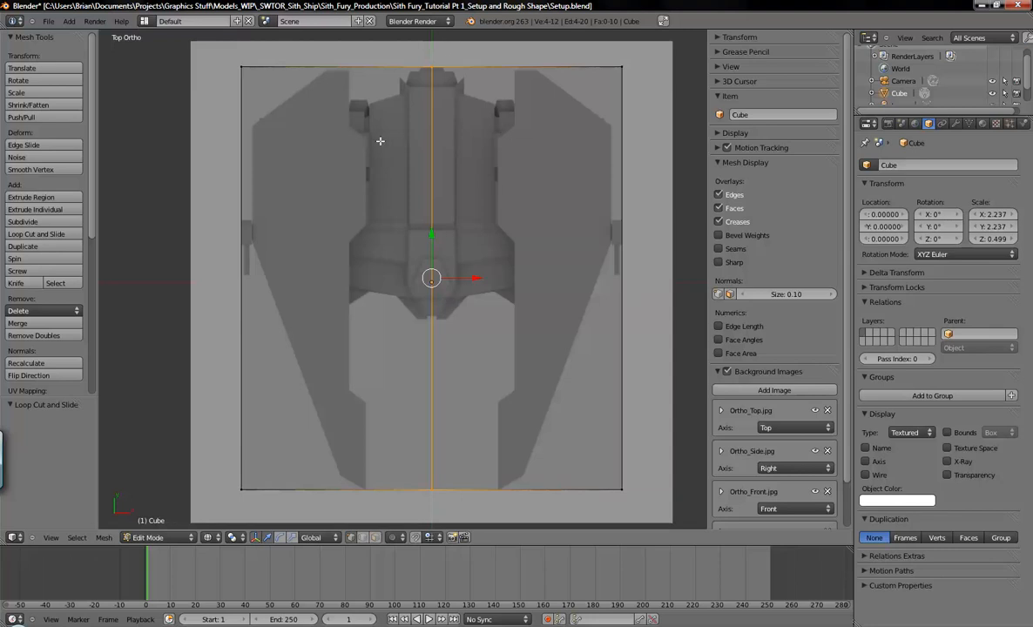
Select the cube's outer vertices on the negative X side in the top view and delete them, keeping only the positive X half.
key(a)
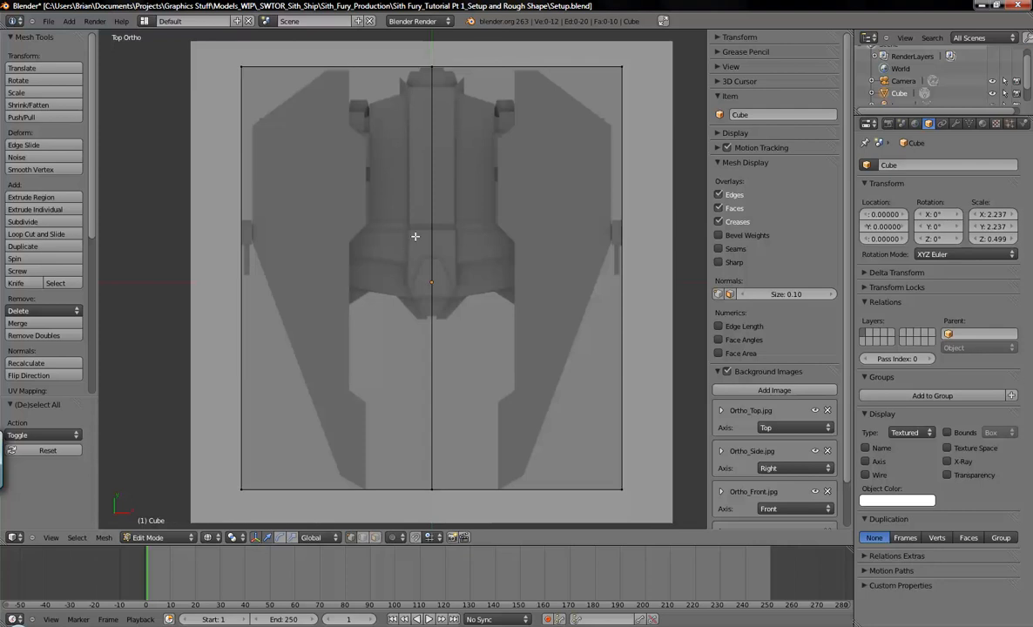
key(b)
drag(193, 53, 264, 479)
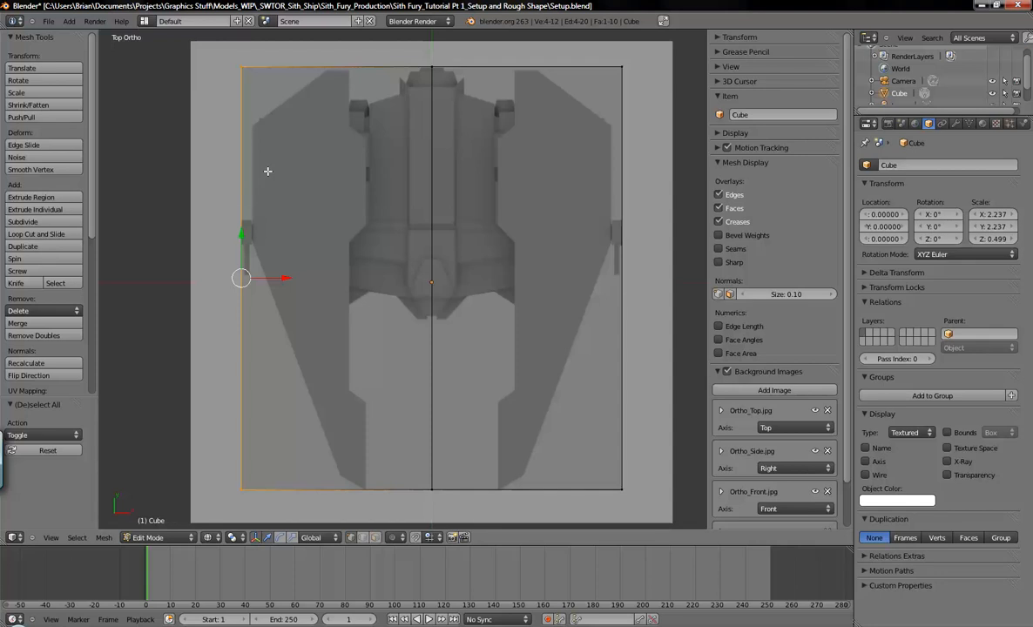
key(x)
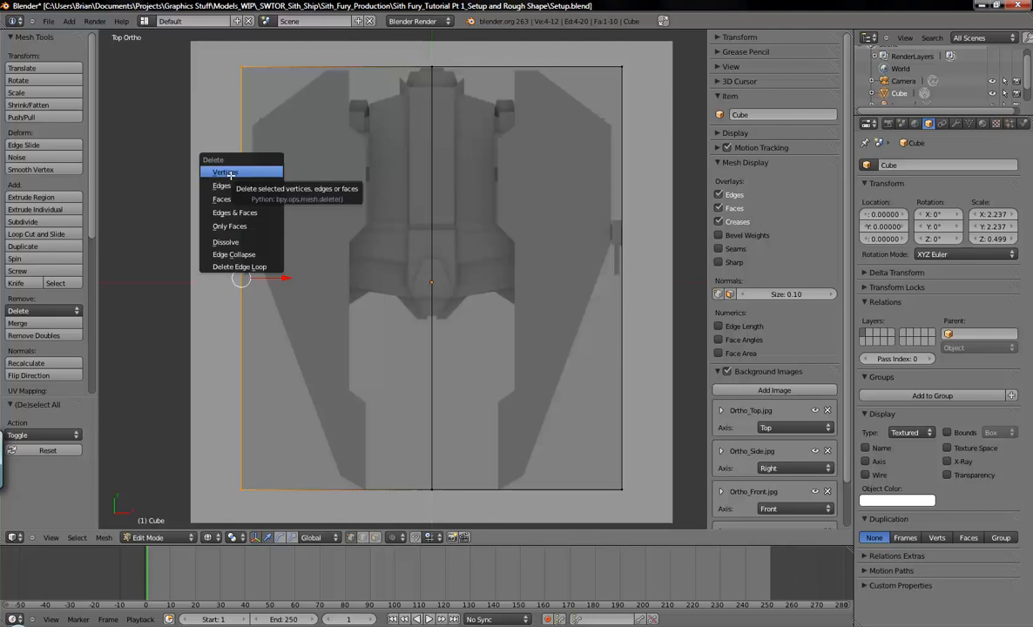
click(229, 173)
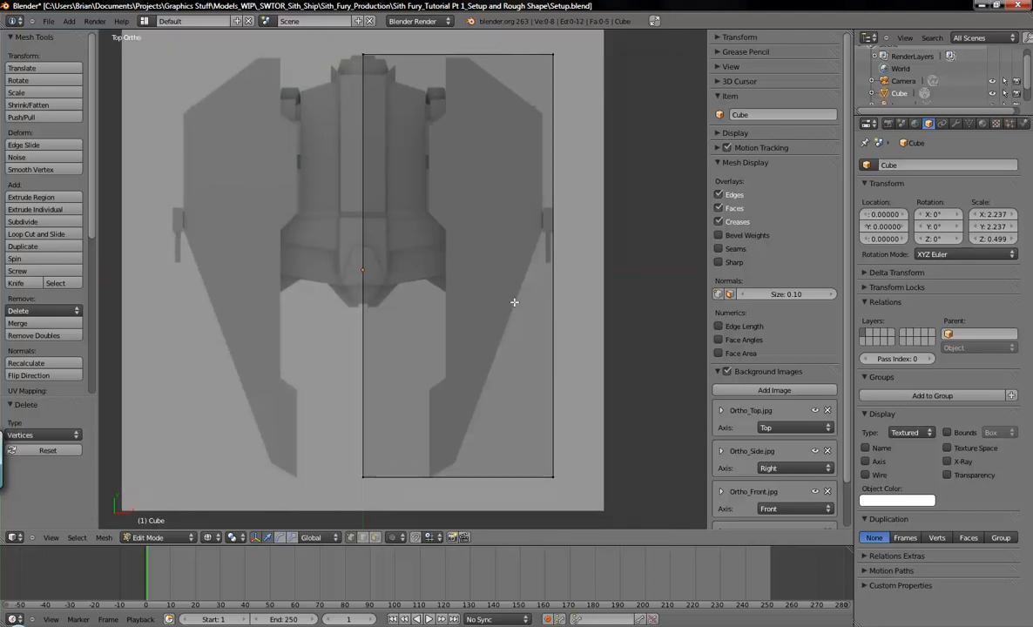
middle_drag(512, 303, 457, 262)
key(KP_7)
shift+middle_drag(484, 258, 522, 242)
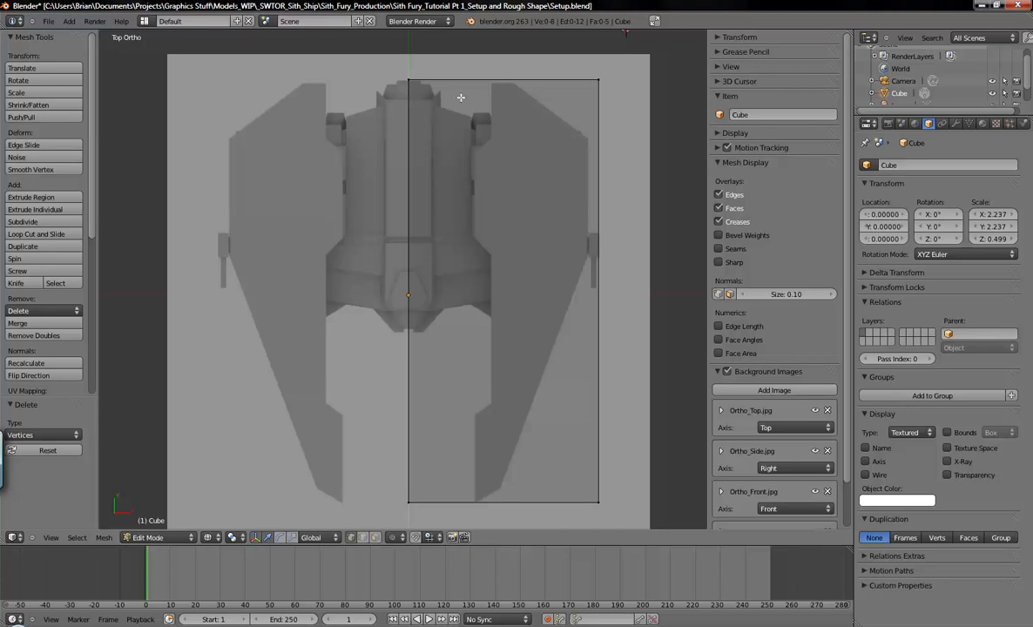
Return to Object Mode and add a Mirror modifier to the half cube across the X axis.
key(Tab)
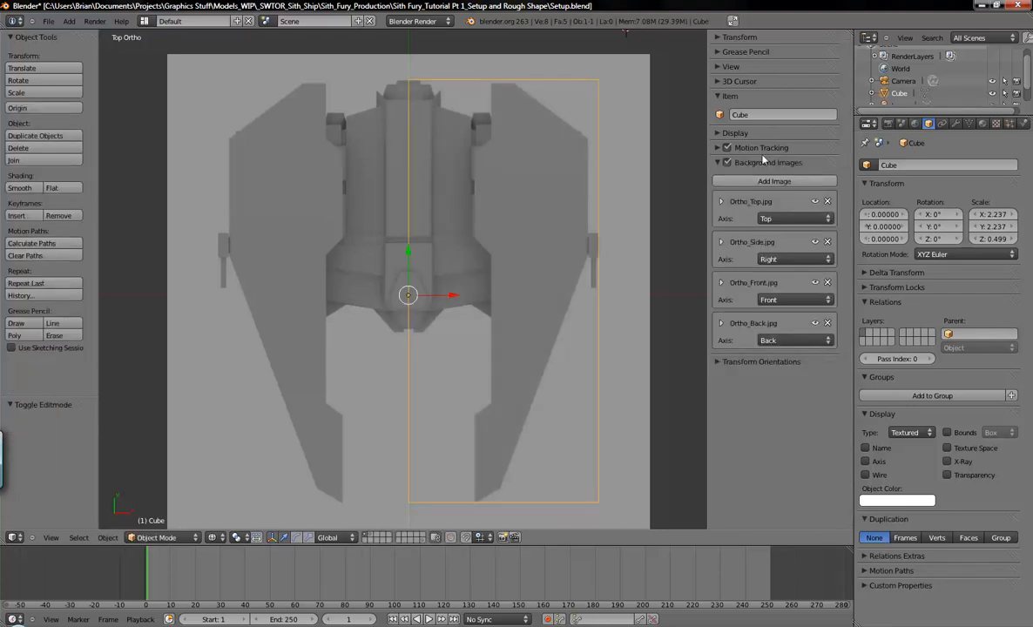
click(956, 125)
click(900, 165)
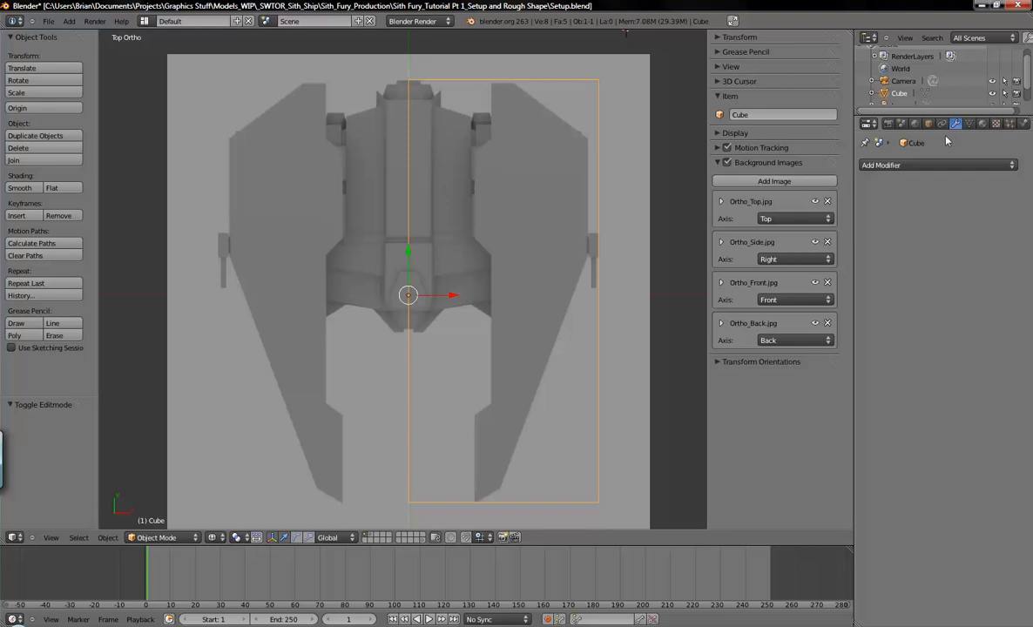
click(891, 165)
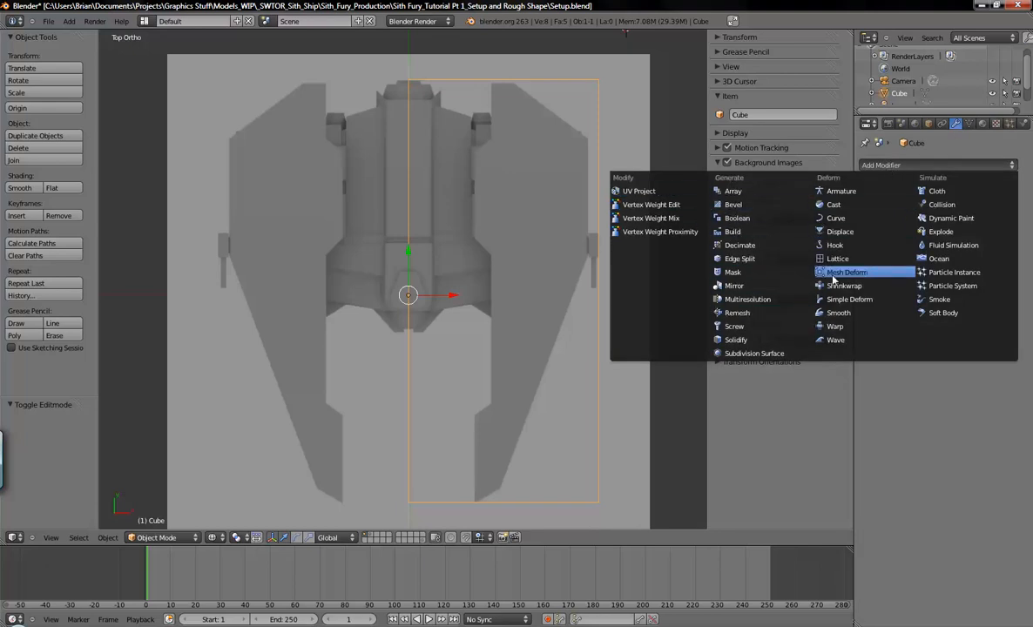
click(733, 285)
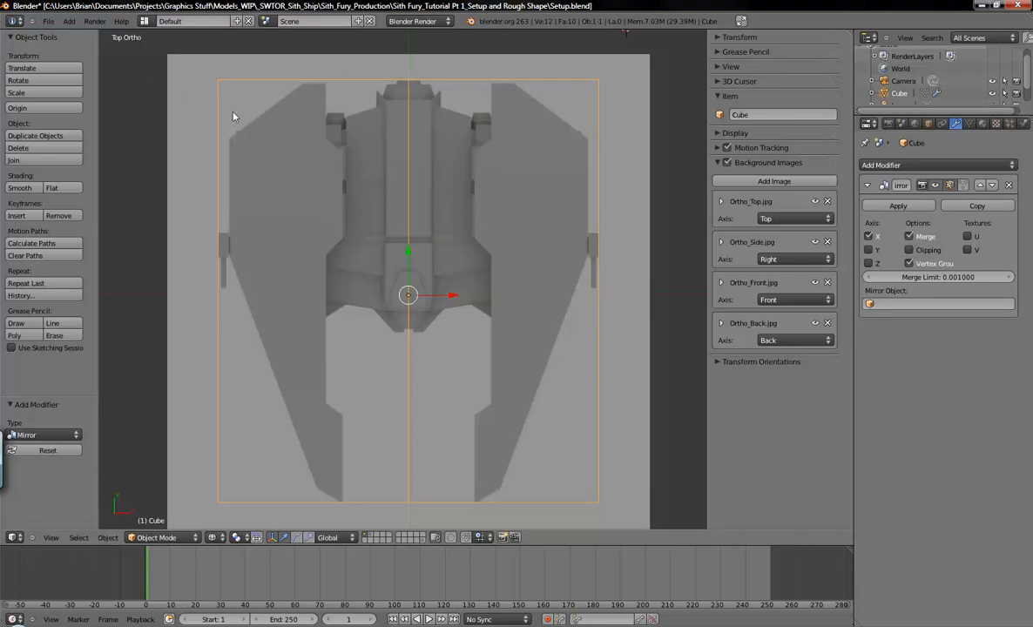
Enable the Y and Z axes in the Mirror modifier while viewing the box from an angle.
scroll(387, 285, up, 2)
middle_drag(380, 277, 483, 220)
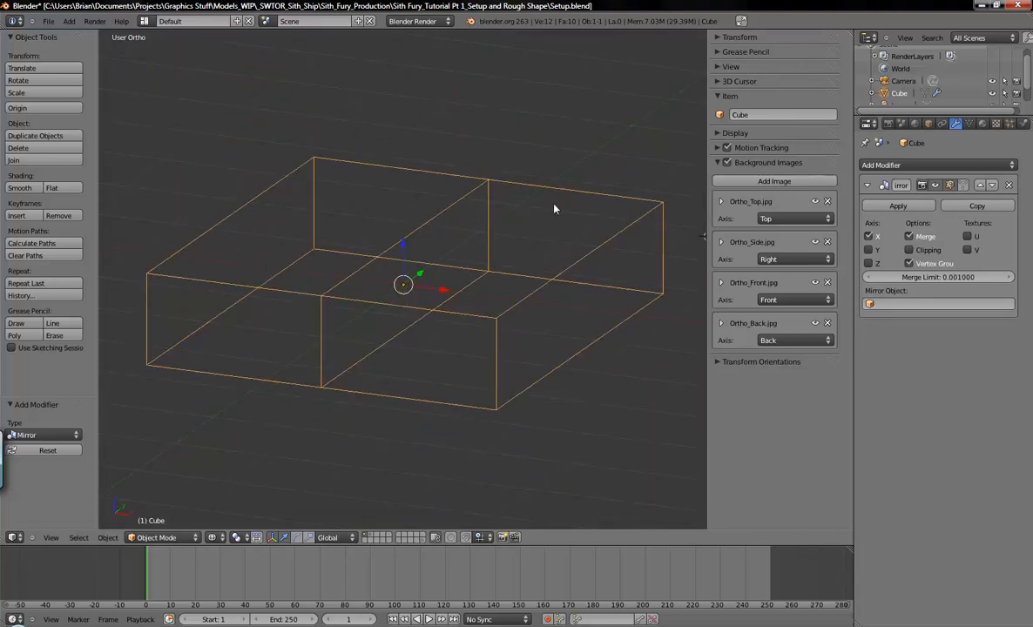
click(869, 251)
click(869, 263)
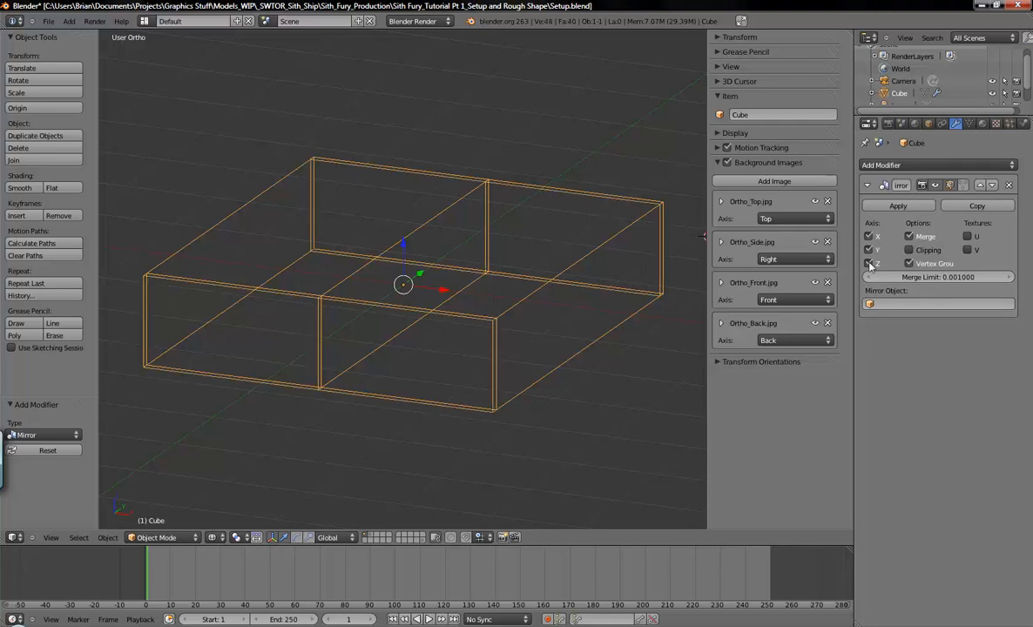
Turn off the Y and Z axes in the Mirror modifier, leaving only X mirroring, and check the box from an angle.
click(869, 263)
click(869, 250)
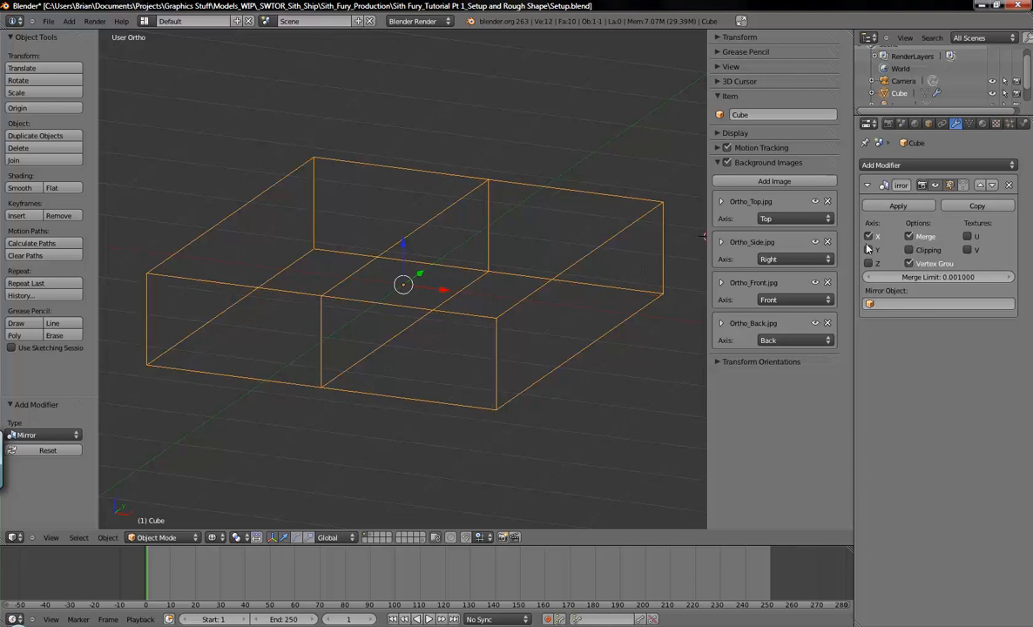
click(869, 263)
click(869, 251)
click(869, 262)
click(869, 251)
middle_drag(385, 246, 424, 283)
middle_drag(492, 326, 448, 329)
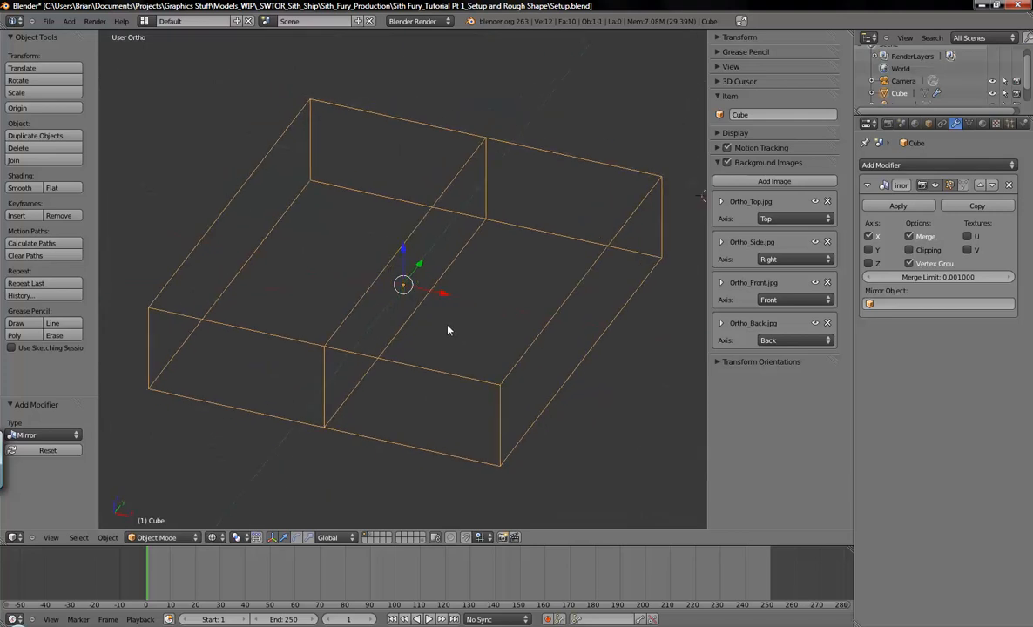
Enable Clipping in the Mirror modifier, enter Edit Mode and try moving the upper midline vertex at the far end.
click(909, 250)
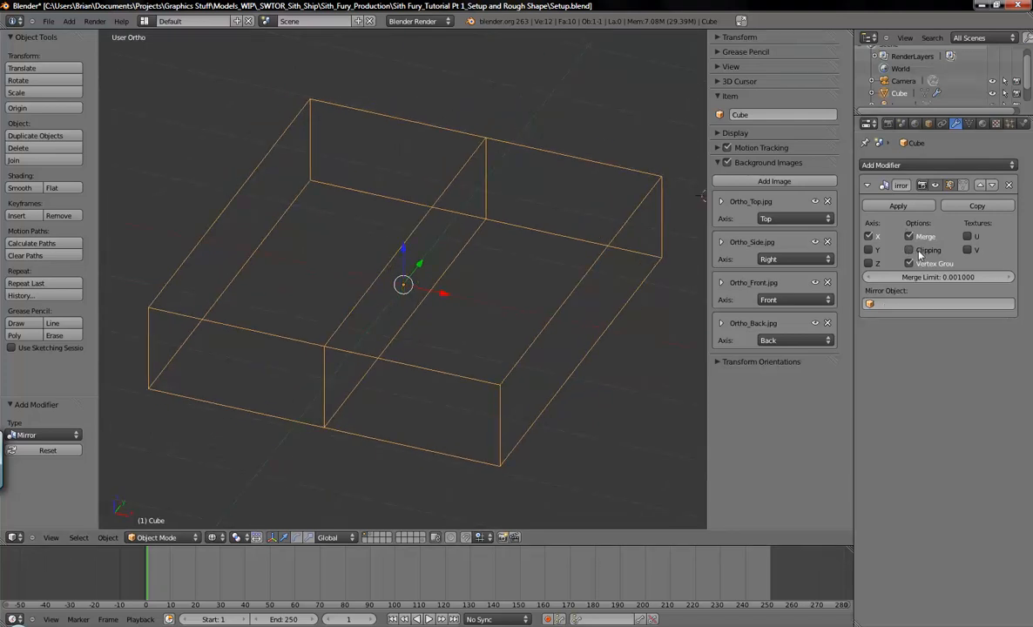
key(Tab)
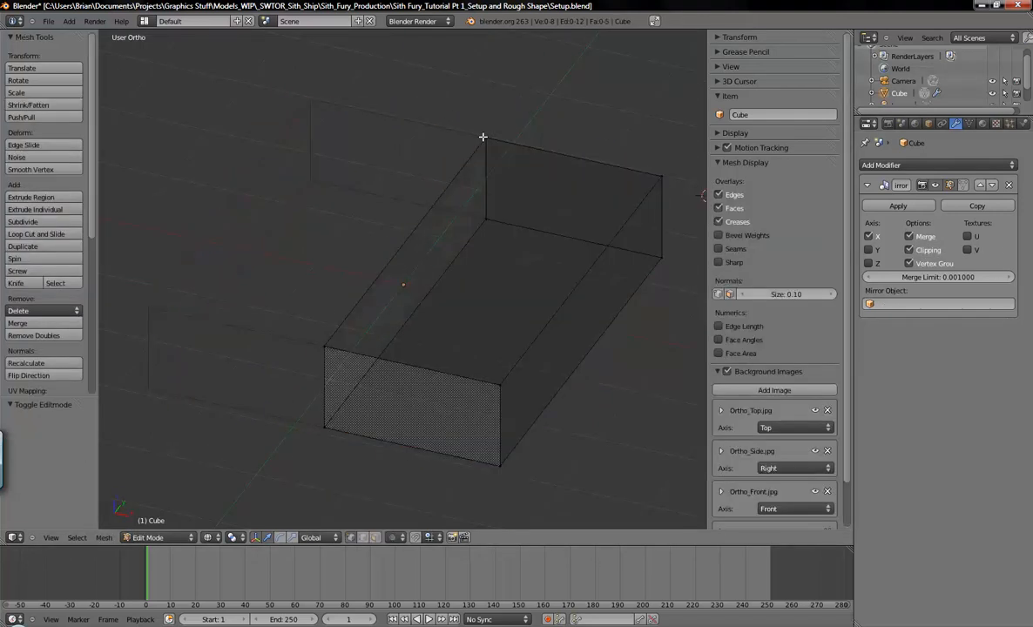
key(g)
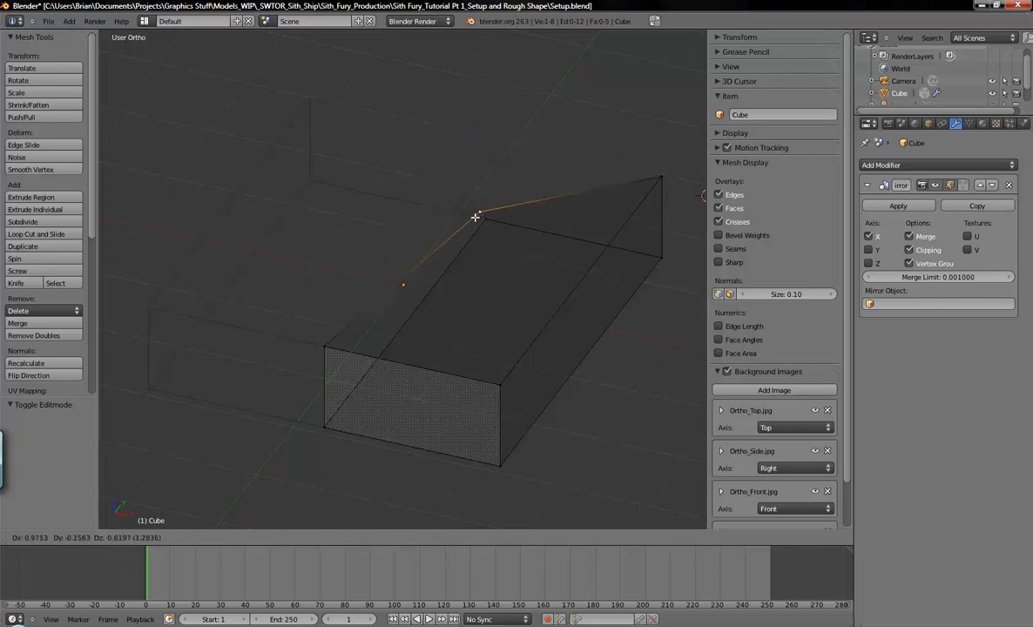
right_click(554, 162)
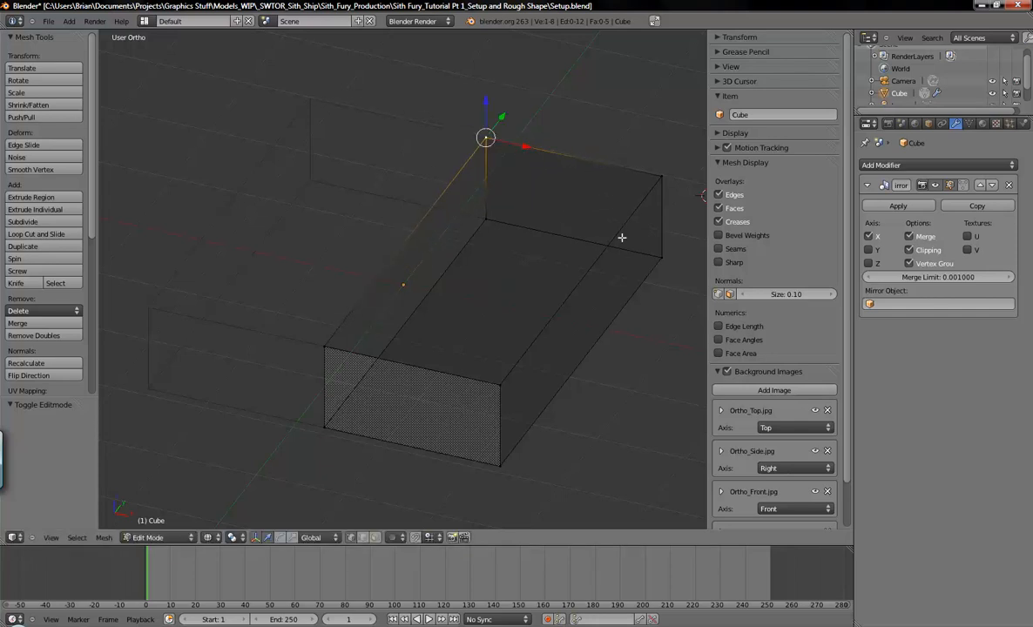
Try moving the midline vertex with Clipping turned off, cancel the move and re-enable Clipping.
click(910, 250)
key(g)
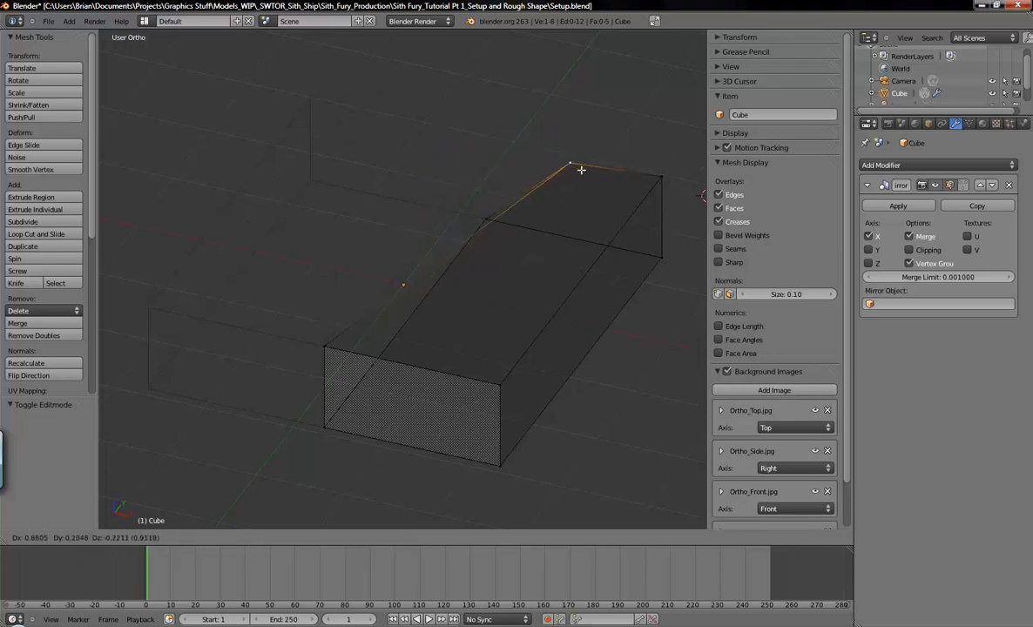
right_click(582, 168)
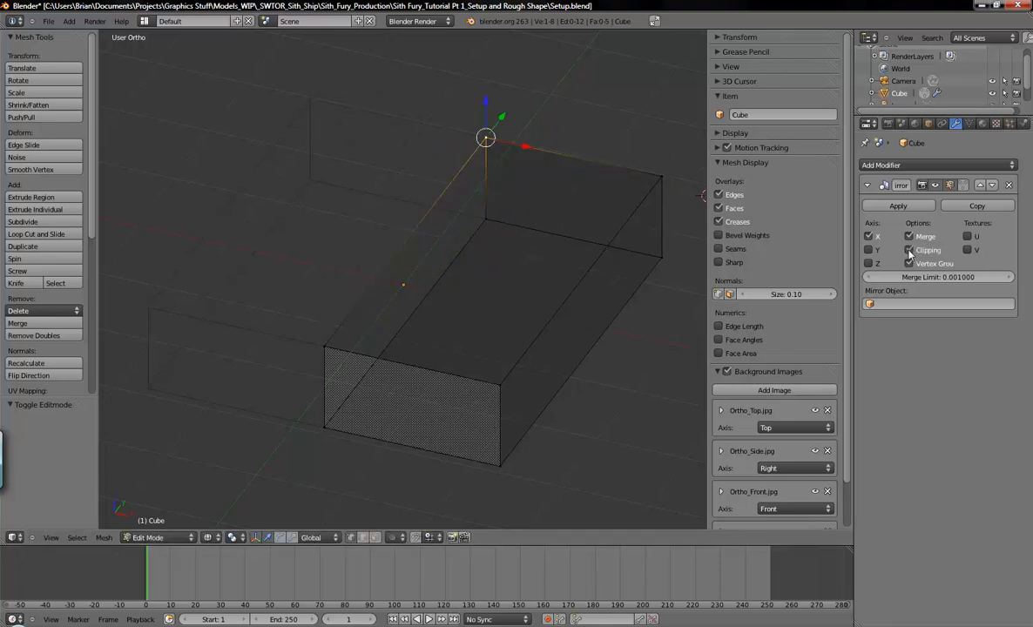
click(909, 250)
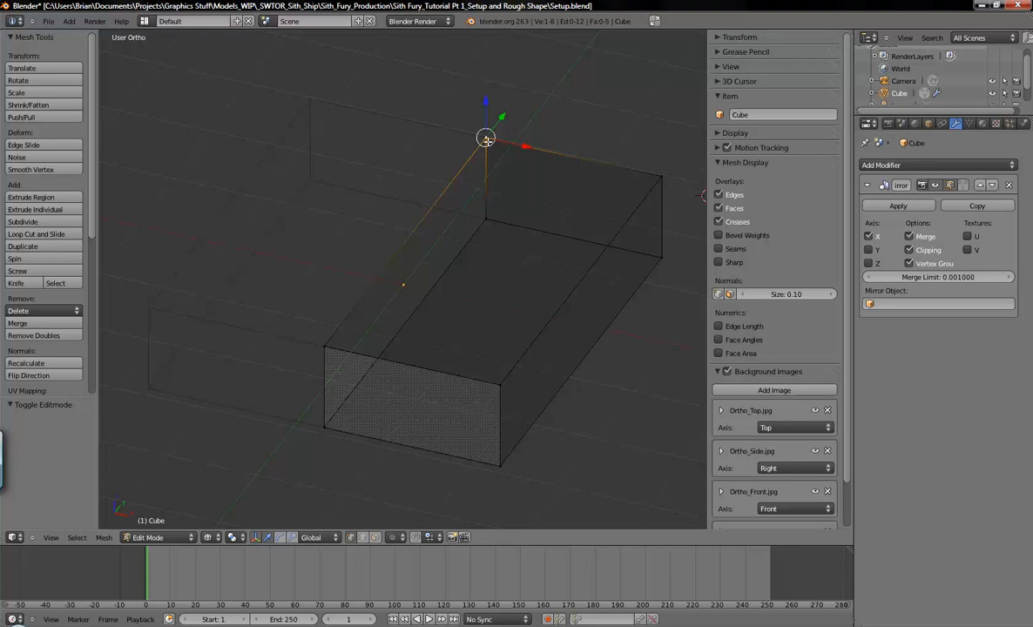
Try moving the same midline vertex twice with Clipping on, cancelling both moves.
key(g)
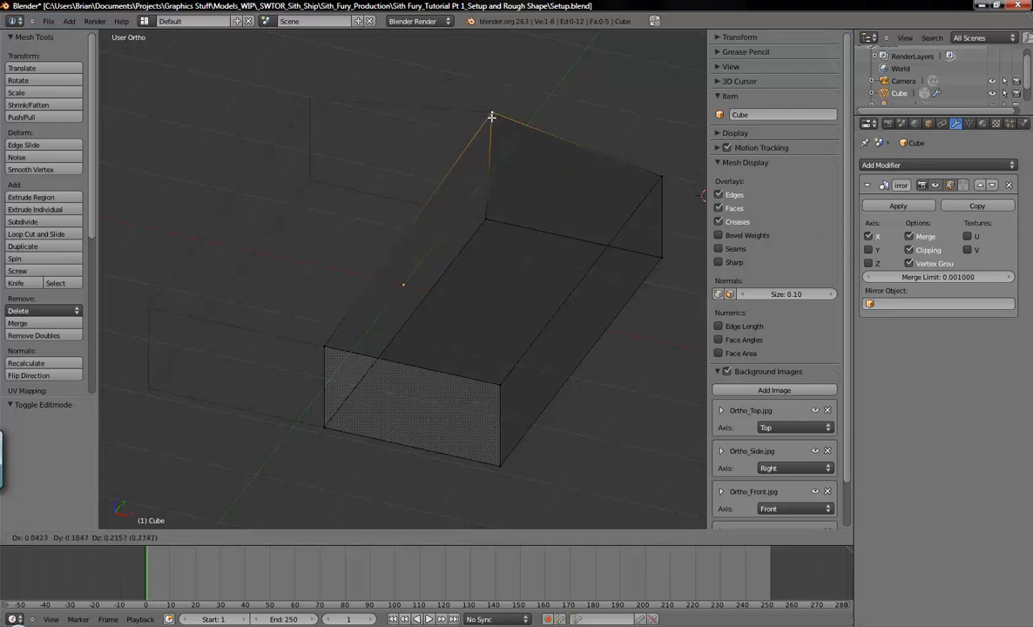
right_click(491, 116)
key(g)
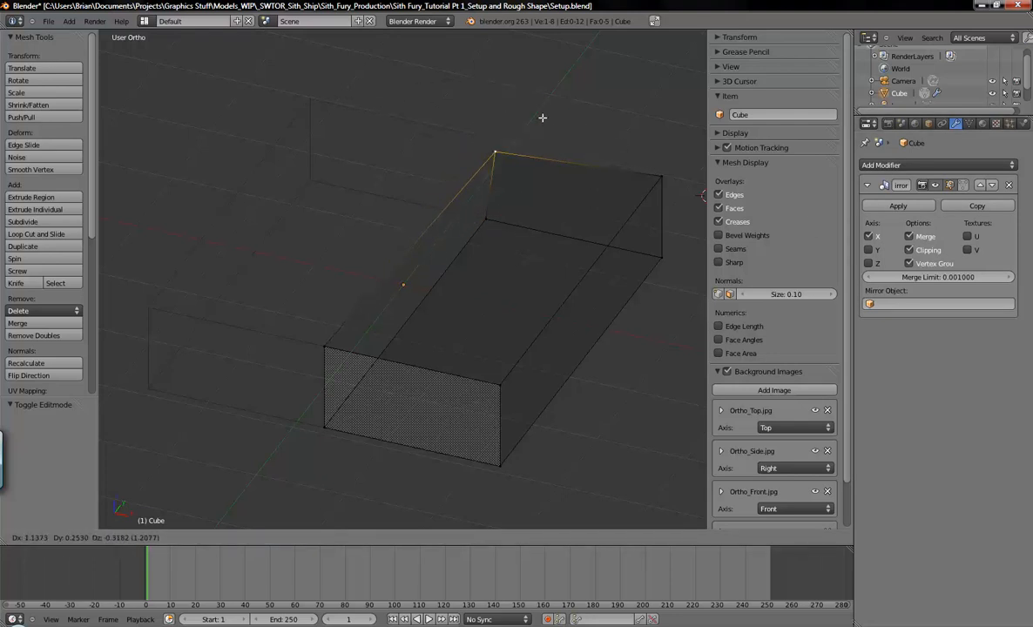
right_click(531, 189)
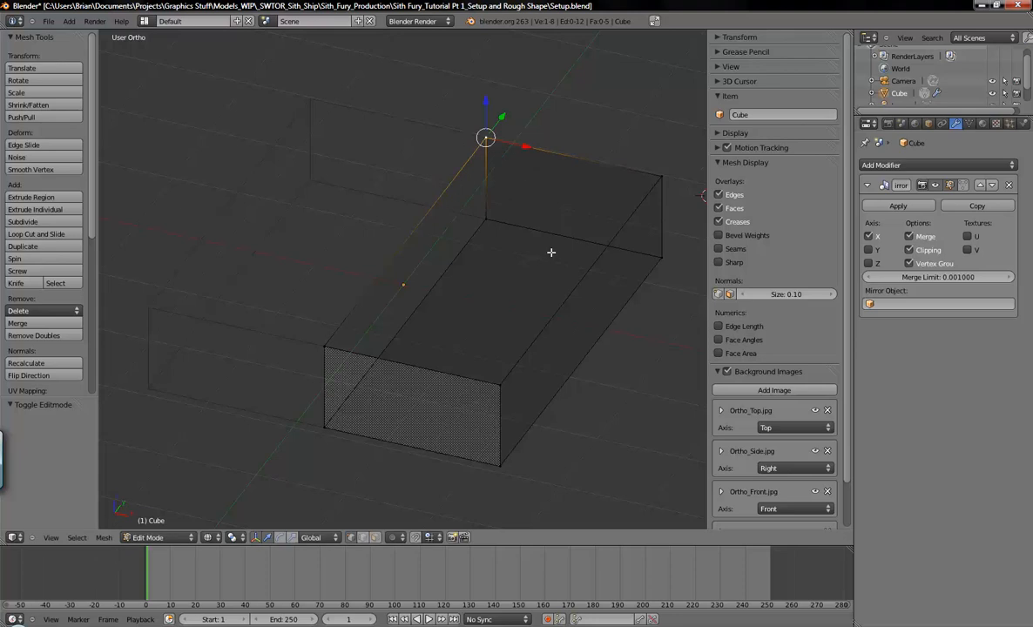
In the top view, clear the selection, select the vertices at the box's negative Y end and move them 0.14 along Y.
shift+middle_drag(561, 265, 541, 263)
key(a)
key(KP_7)
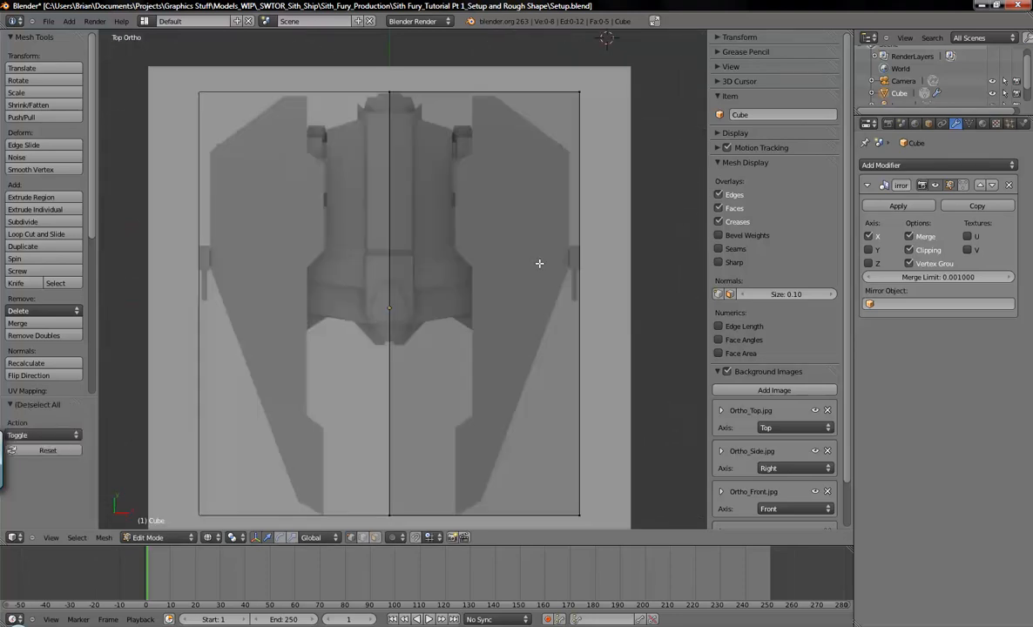
shift+middle_drag(474, 275, 511, 257)
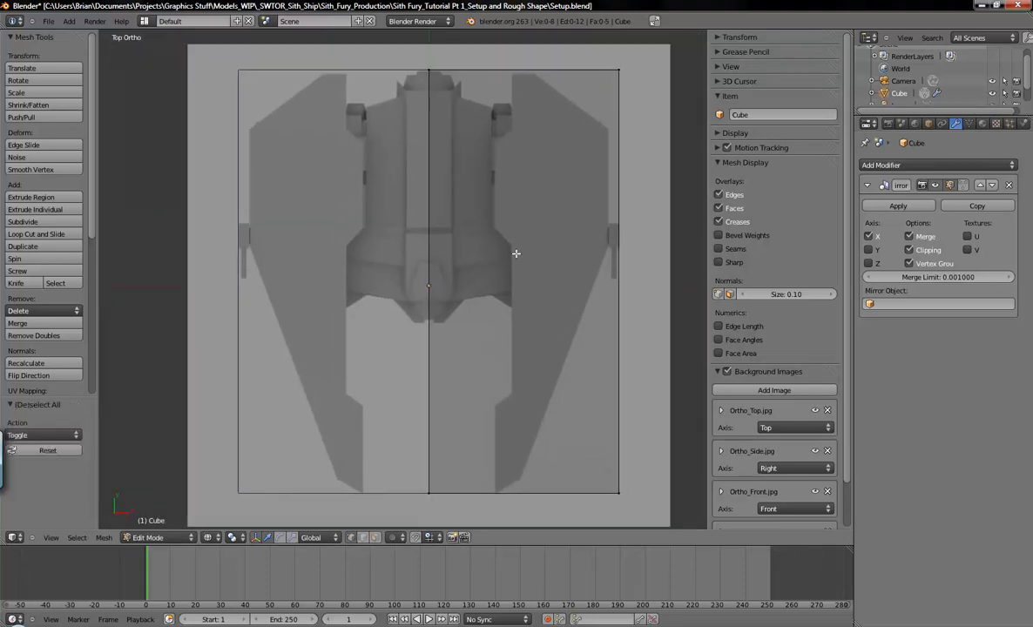
shift+middle_drag(491, 165, 546, 195)
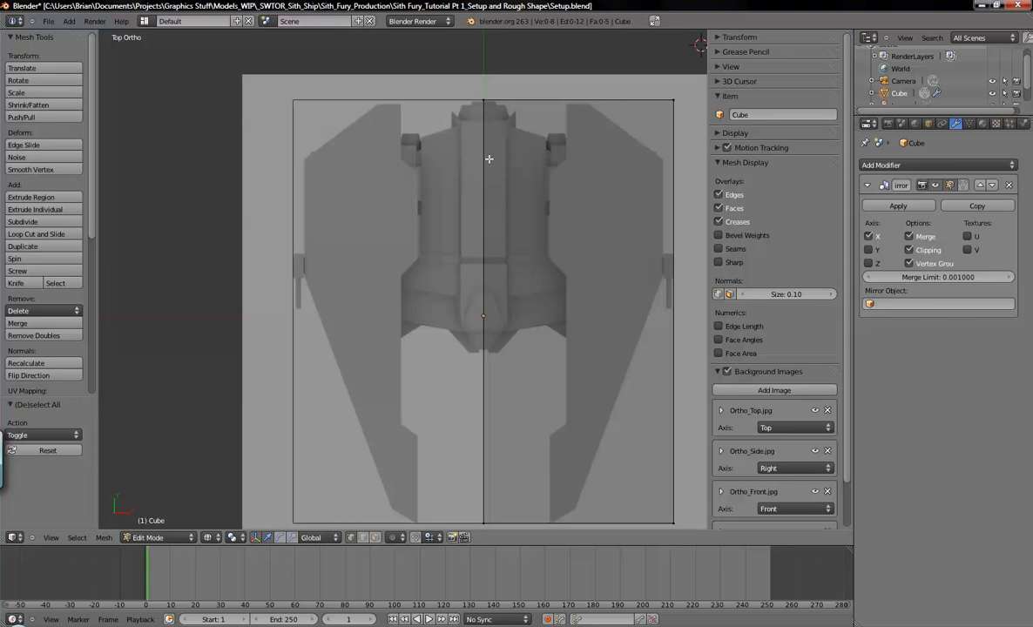
shift+middle_drag(536, 238, 510, 213)
key(b)
drag(427, 468, 667, 520)
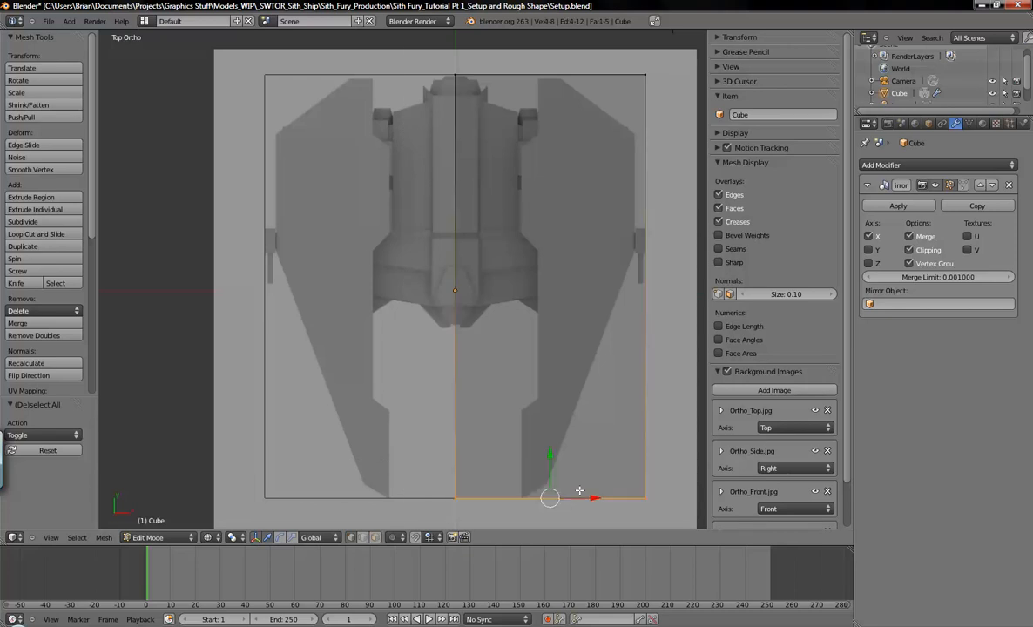
mouse_move(549, 457)
mouse_down()
mouse_move(546, 357)
mouse_move(551, 446)
mouse_up()
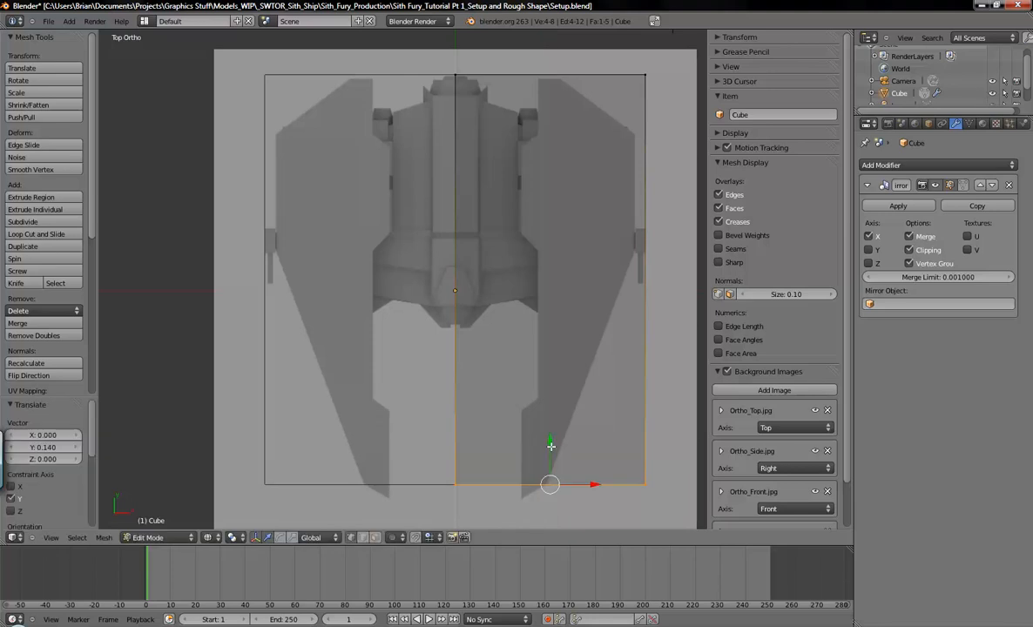
Move the selected end face 0.418 along Y in an angled view and preview the rotate and scale manipulators.
middle_drag(568, 472, 523, 410)
drag(566, 454, 585, 422)
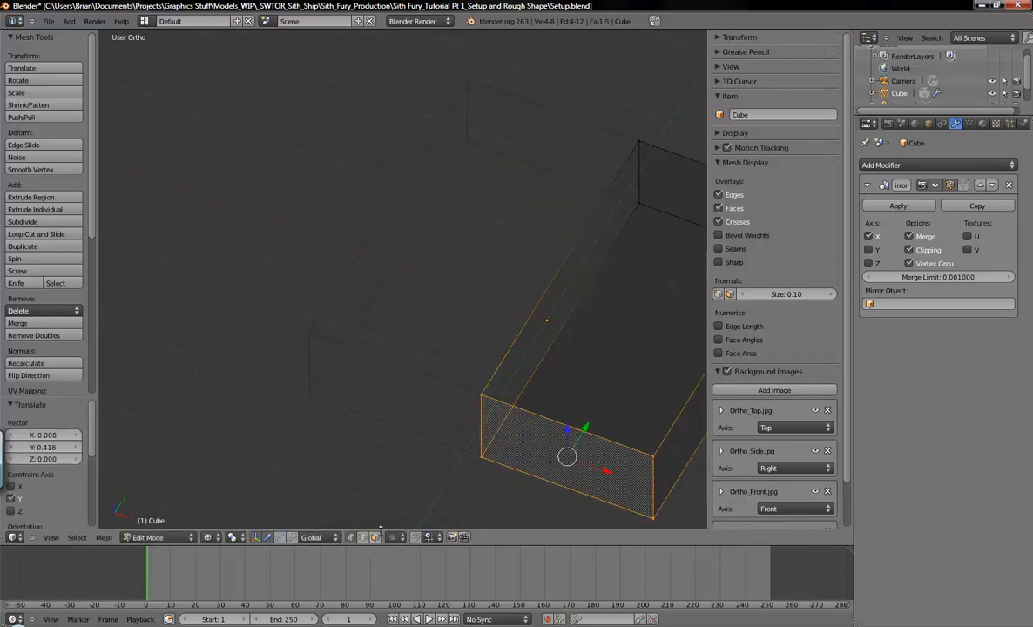
click(278, 538)
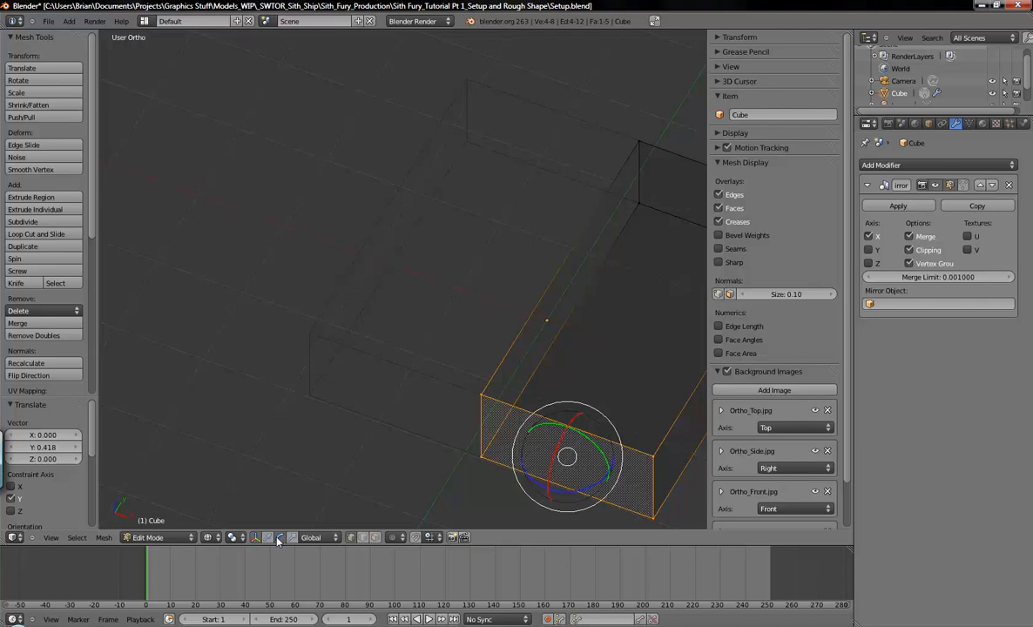
click(293, 538)
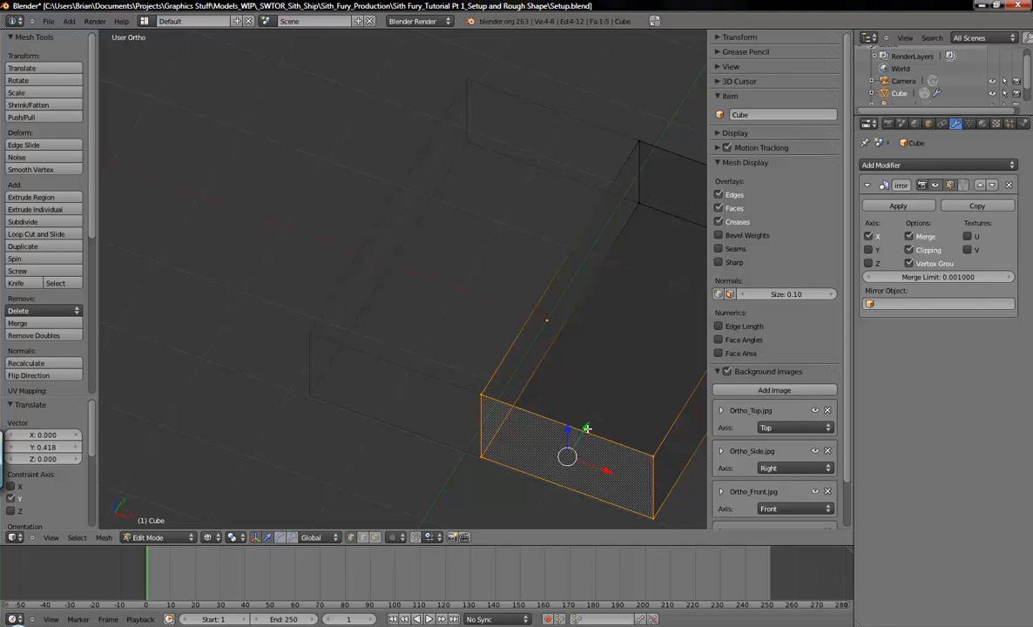
Move the selected end vertices 2.2 along Y in the top view, up to where the ship's central hull section begins.
key(KP_7)
scroll(599, 396, down, 3)
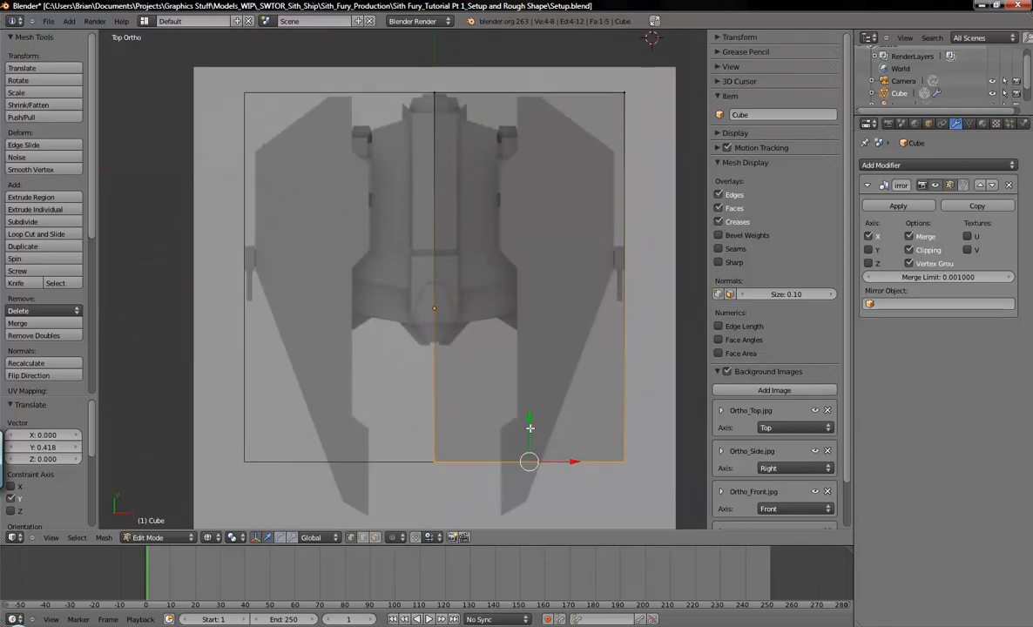
drag(529, 416, 524, 206)
Select the half box's outer vertices in the top view, move them -1.64 along X and check the shape in solid shading.
scroll(427, 289, up, 4)
shift+middle_drag(472, 268, 414, 420)
shift+middle_drag(477, 234, 412, 263)
scroll(581, 357, down, 2)
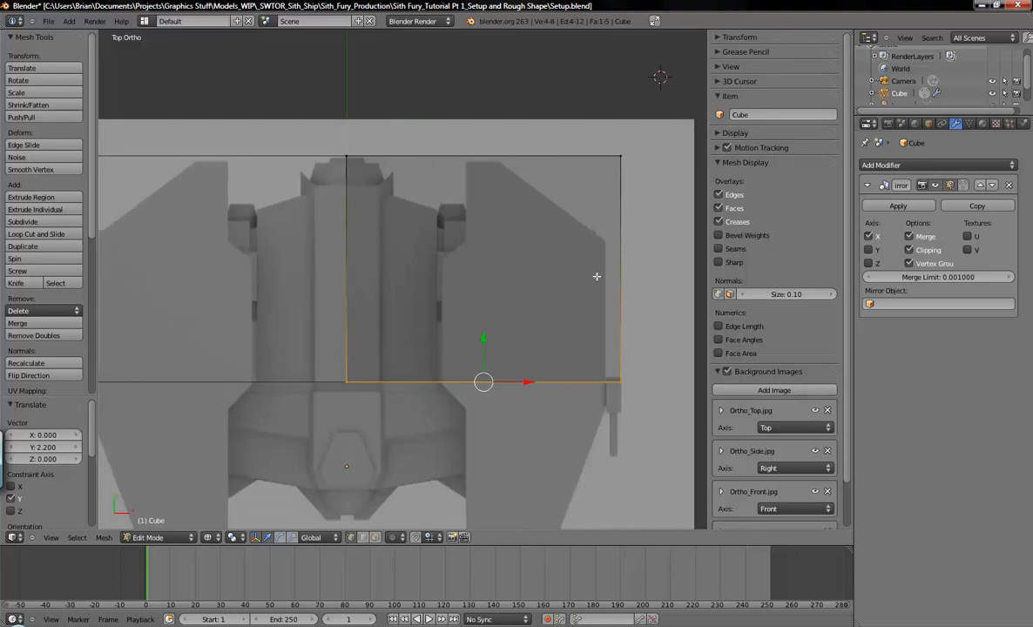
key(a)
key(b)
drag(581, 131, 659, 431)
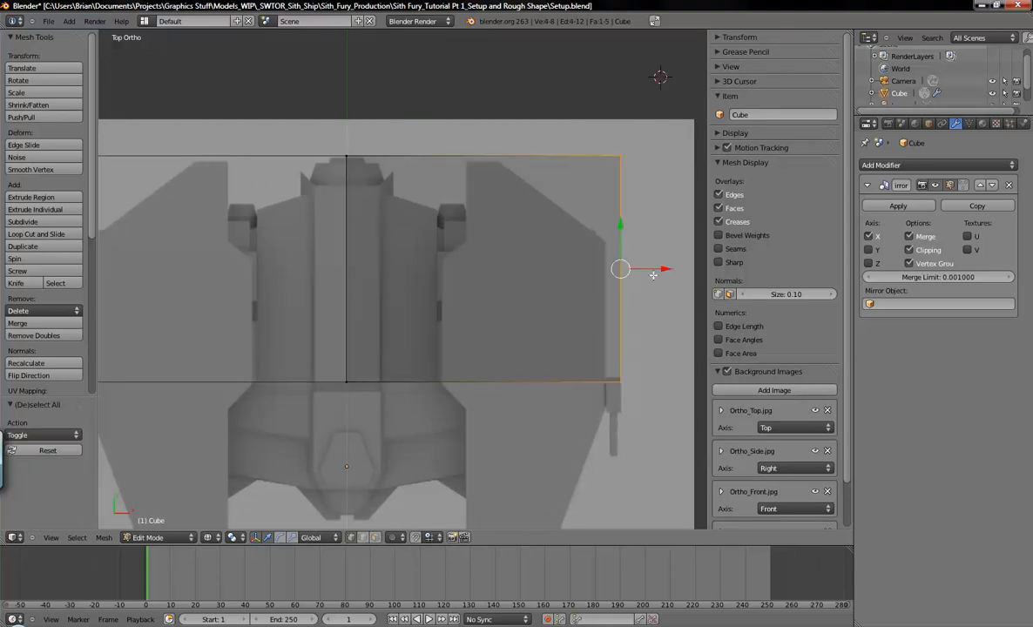
drag(666, 269, 434, 284)
middle_drag(433, 284, 337, 331)
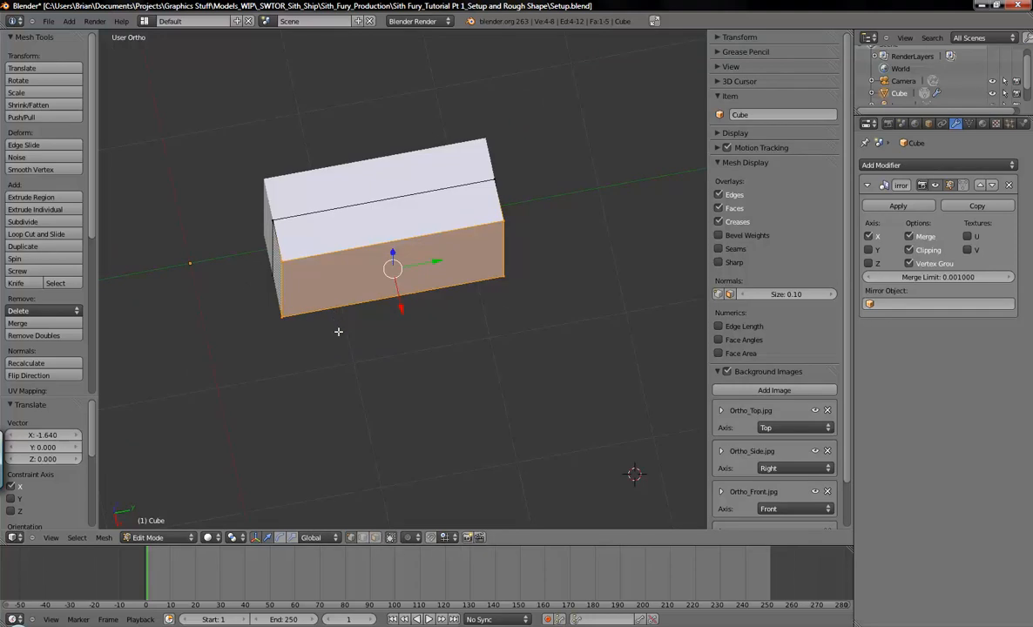
key(KP_7)
shift+middle_drag(216, 275, 339, 274)
key(z)
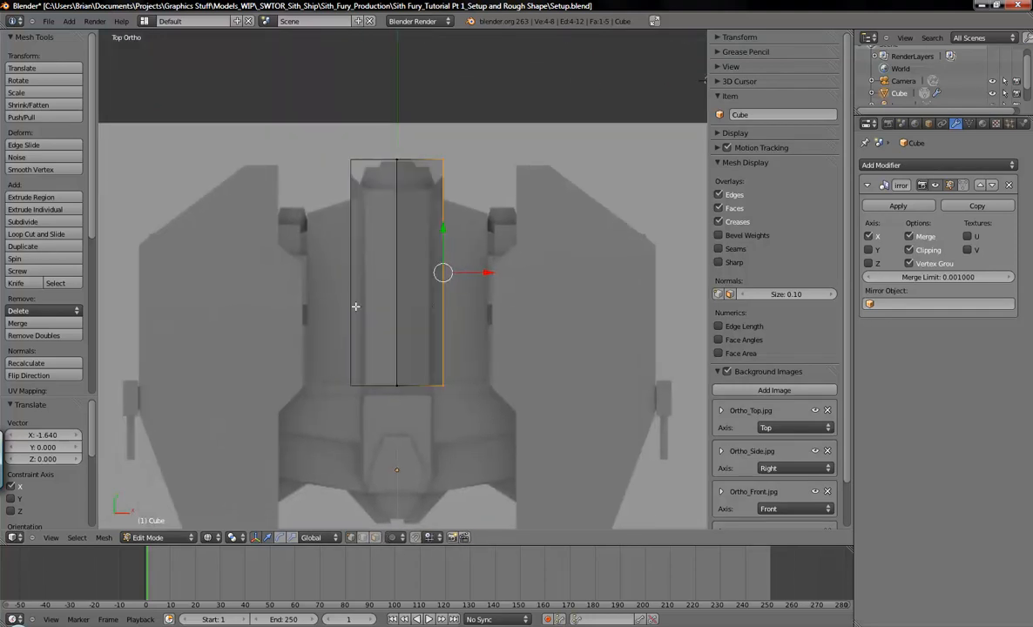
Select the vertices at the box's positive Y end in the top view and move them -0.112 along Y to the hull's edge.
shift+middle_drag(486, 325, 512, 364)
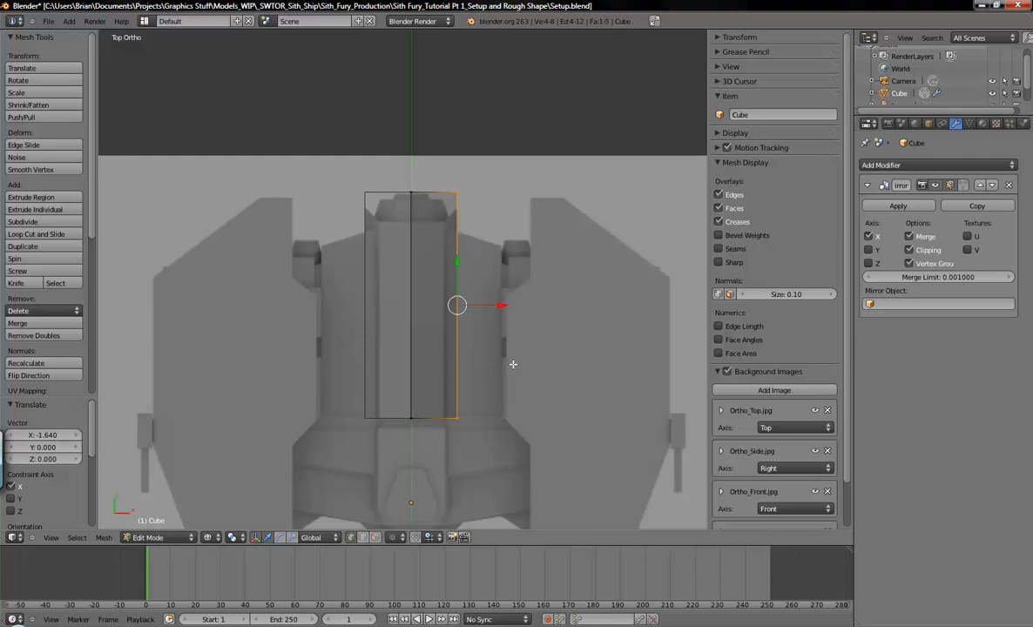
shift+middle_drag(465, 296, 455, 353)
scroll(460, 371, up, 5)
shift+middle_drag(412, 224, 457, 301)
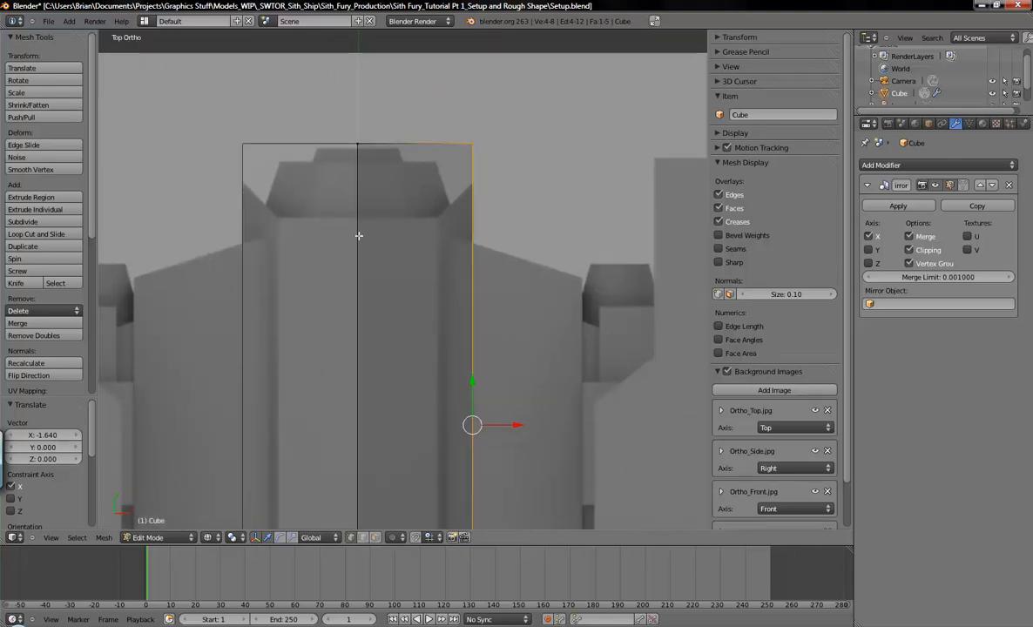
key(a)
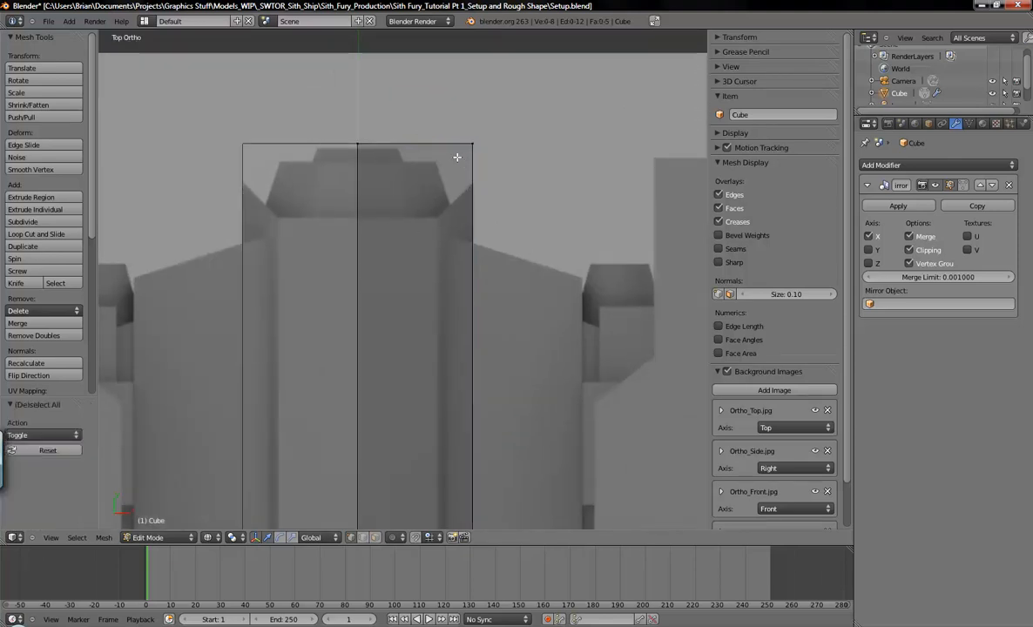
key(b)
drag(312, 111, 525, 174)
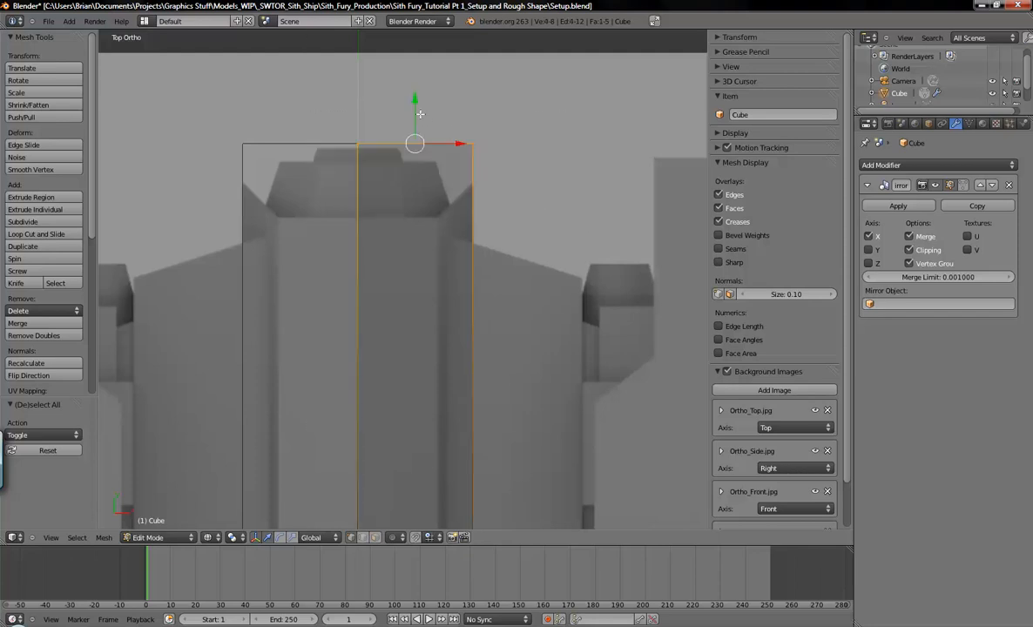
key(g)
key(y)
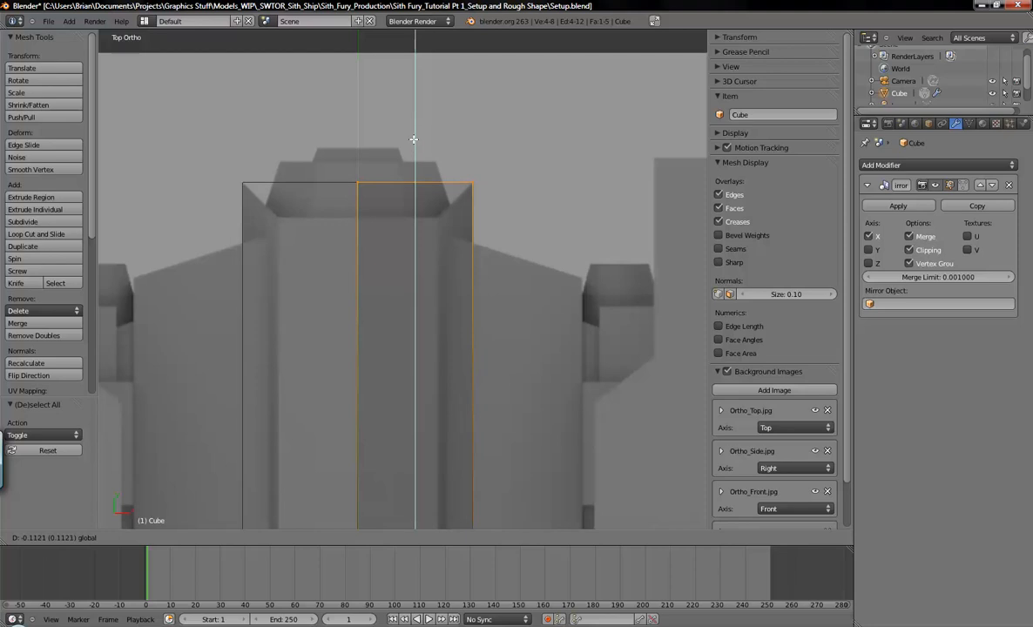
click(413, 139)
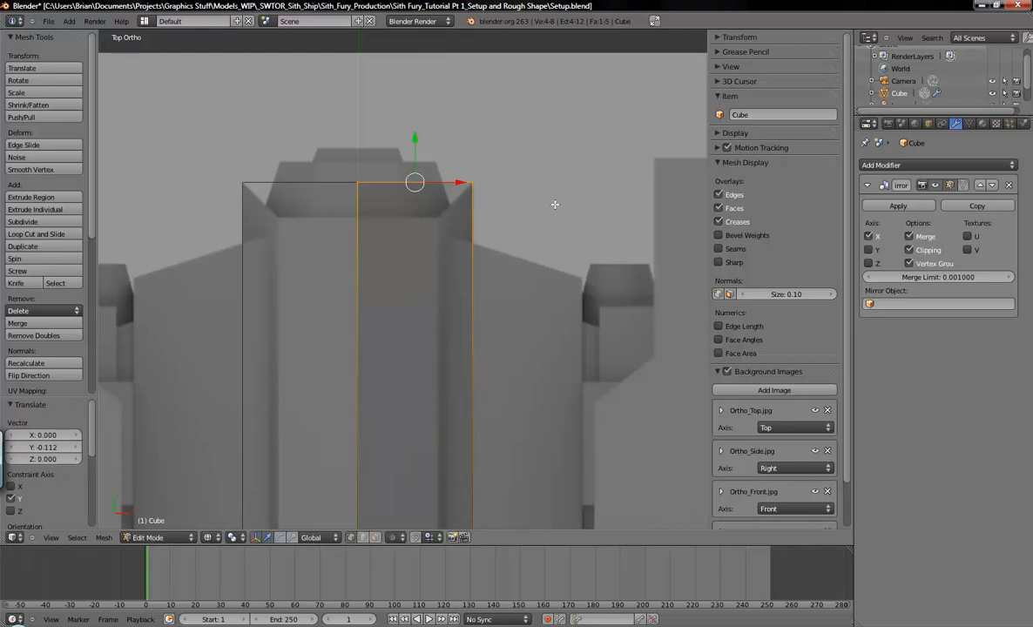
Select all vertices of the half box in the back view and scale them 0.668 along Z to match the hull's height.
key(ctrl+KP_1)
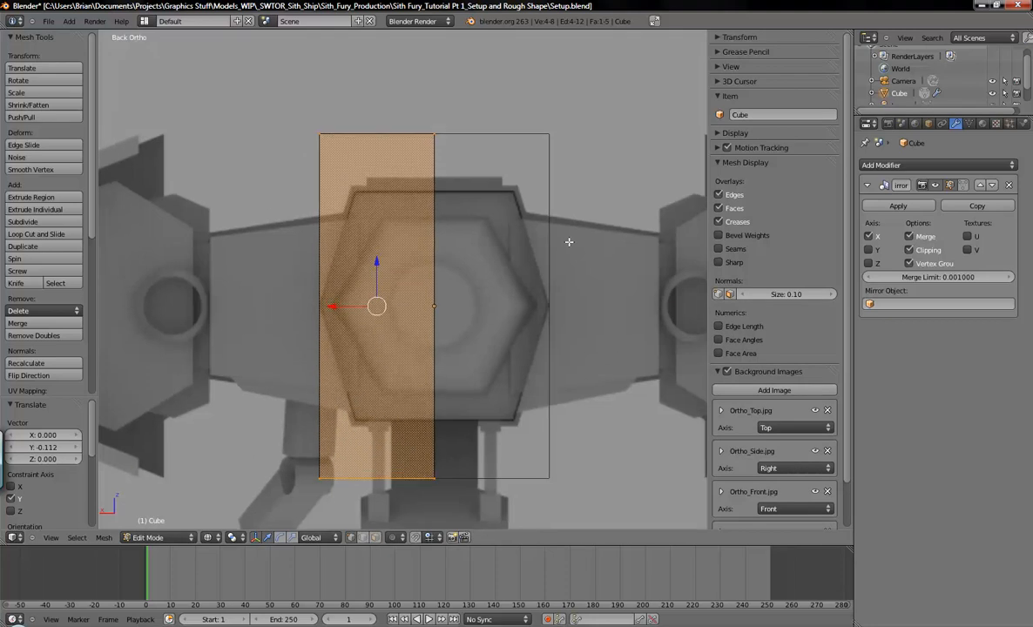
key(a)
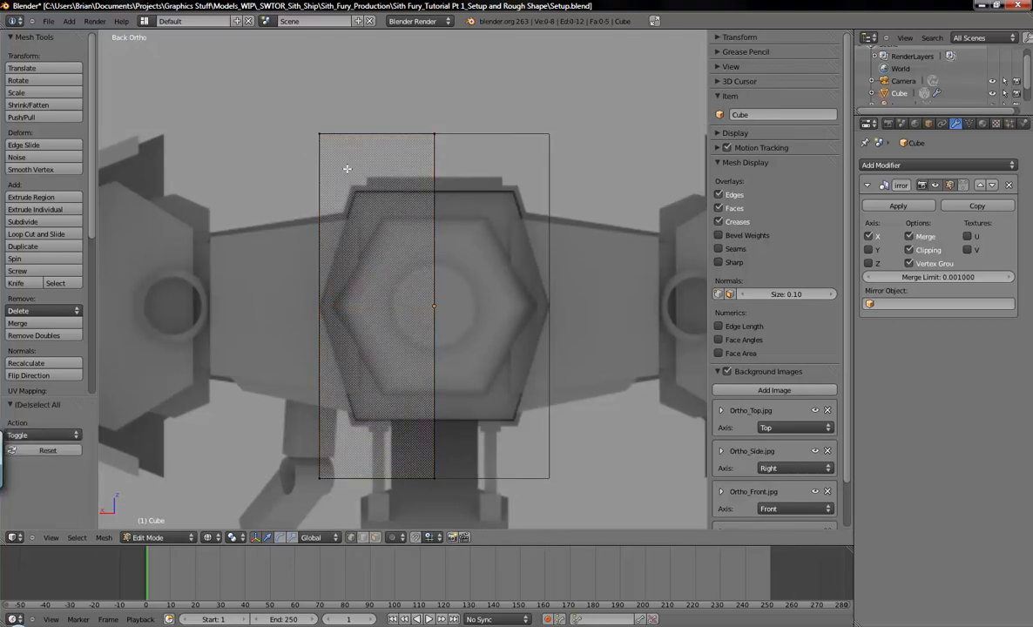
key(b)
drag(279, 106, 589, 497)
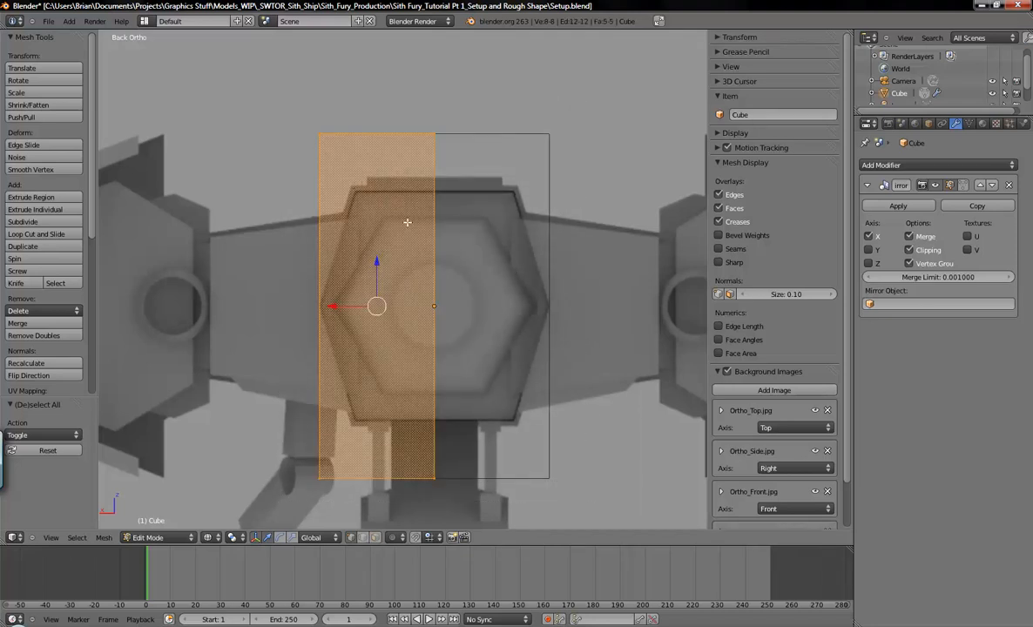
key(a)
key(a)
key(a)
key(b)
drag(237, 71, 622, 516)
key(s)
key(z)
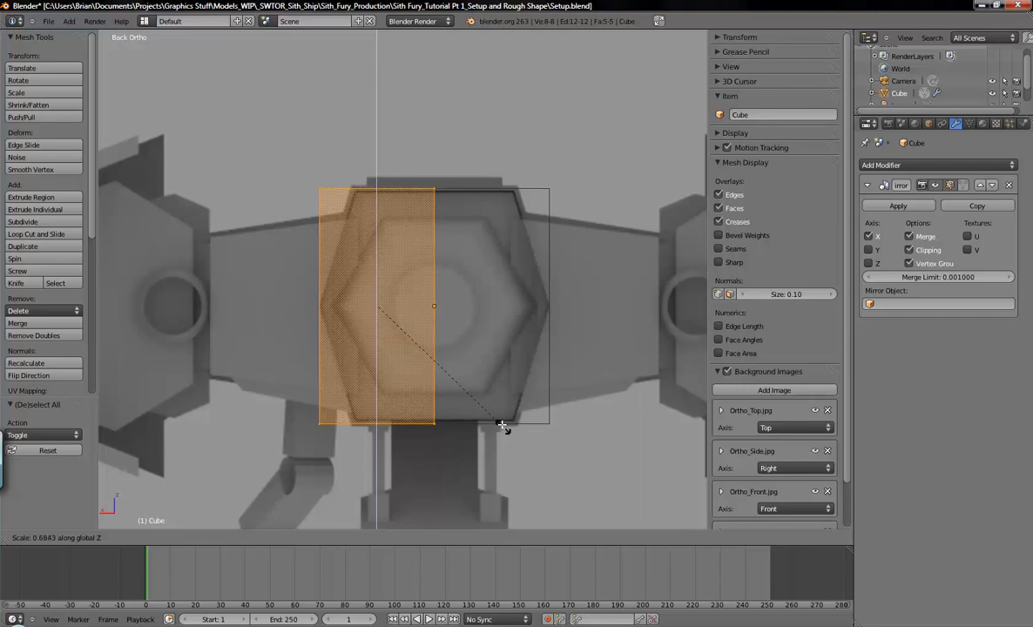
click(501, 422)
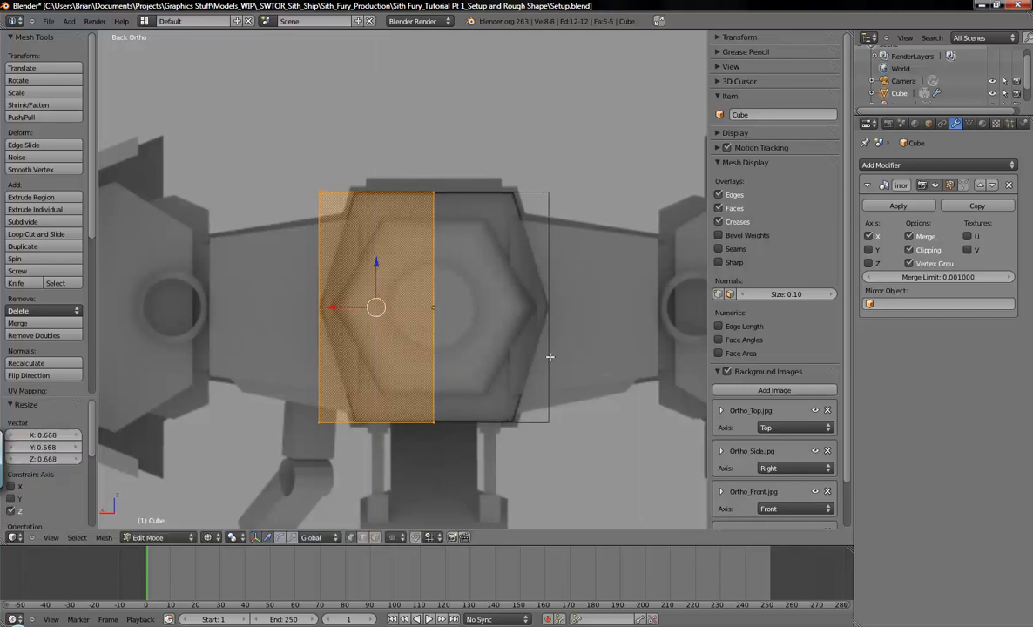
scroll(549, 434, up, 3)
scroll(522, 437, down, 3)
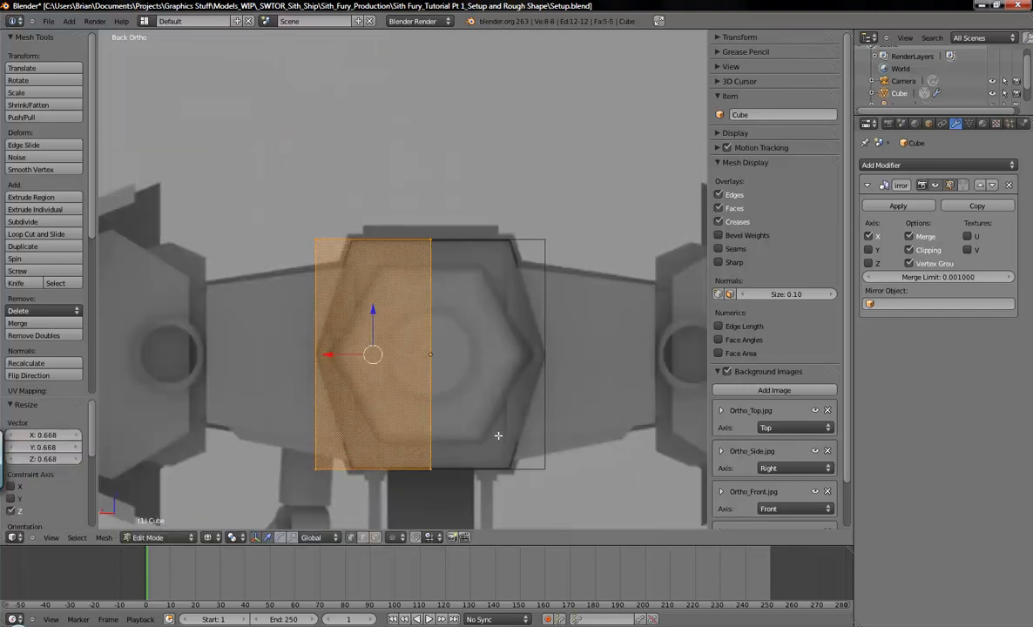
shift+middle_drag(495, 431, 491, 357)
Add a centred horizontal loop cut around the half box at mid-height and check it in an angled view.
key(a)
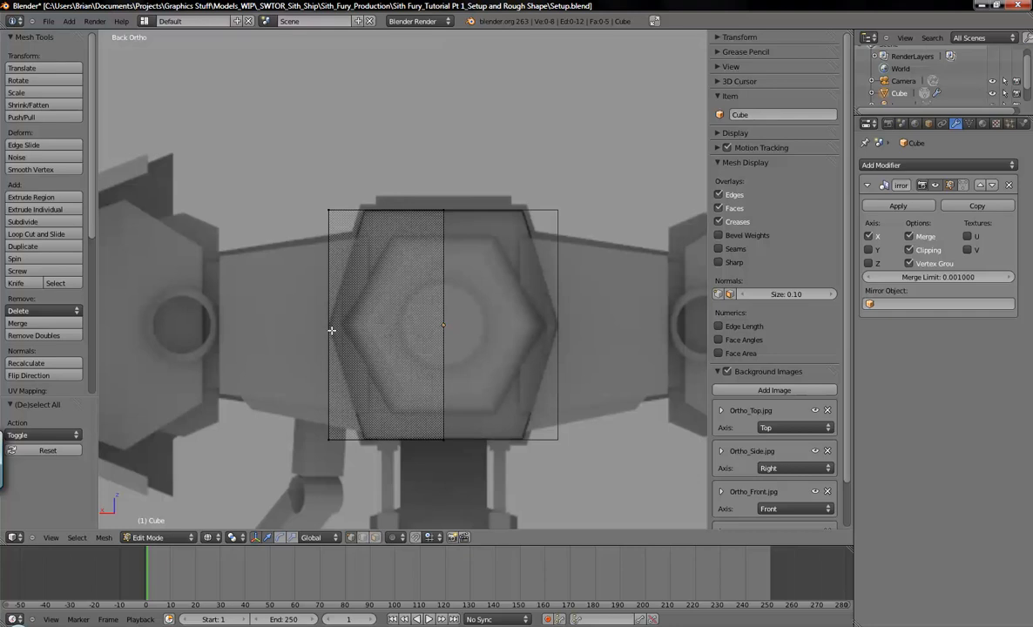
click(18, 235)
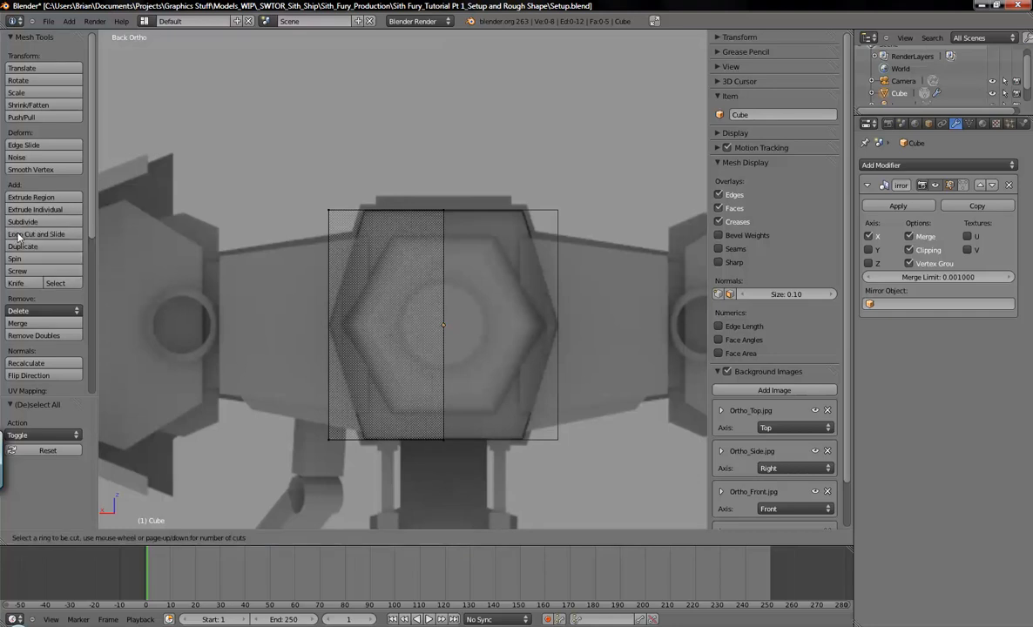
click(335, 328)
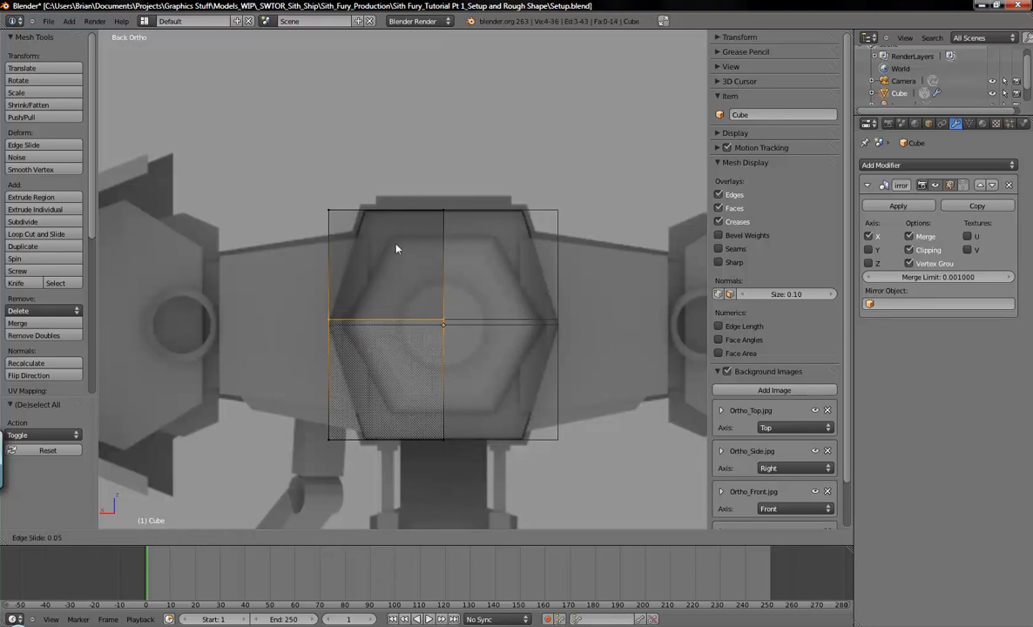
right_click(404, 279)
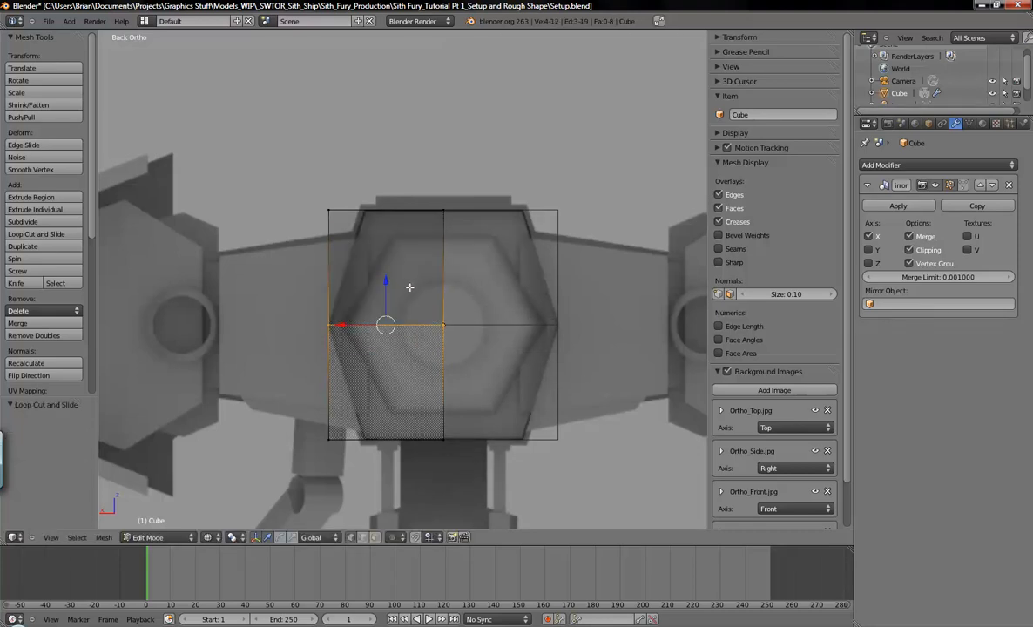
middle_drag(386, 319, 398, 317)
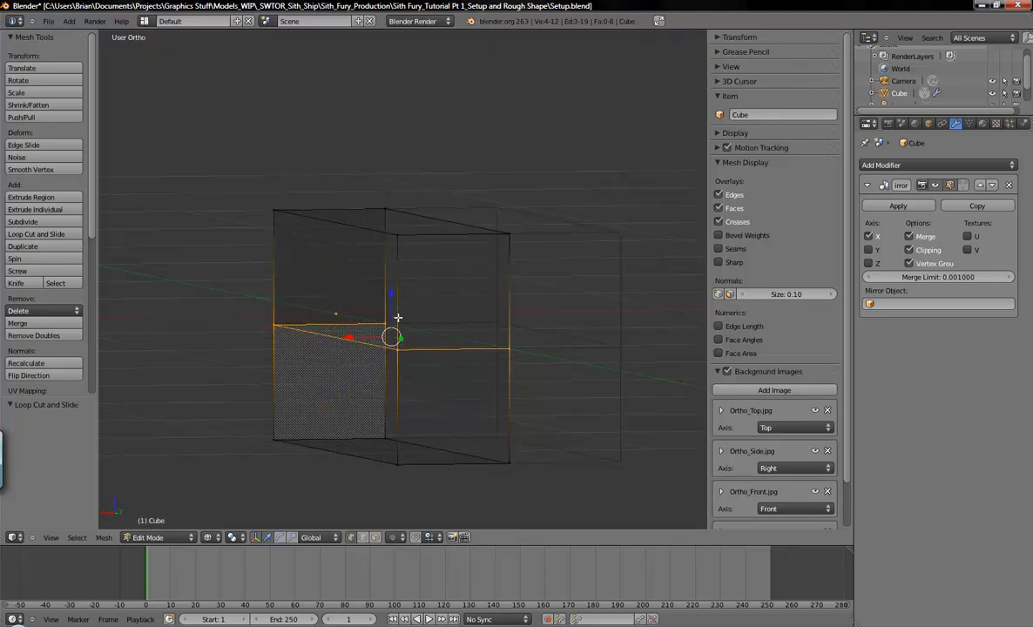
key(KP_1)
key(ctrl+KP_1)
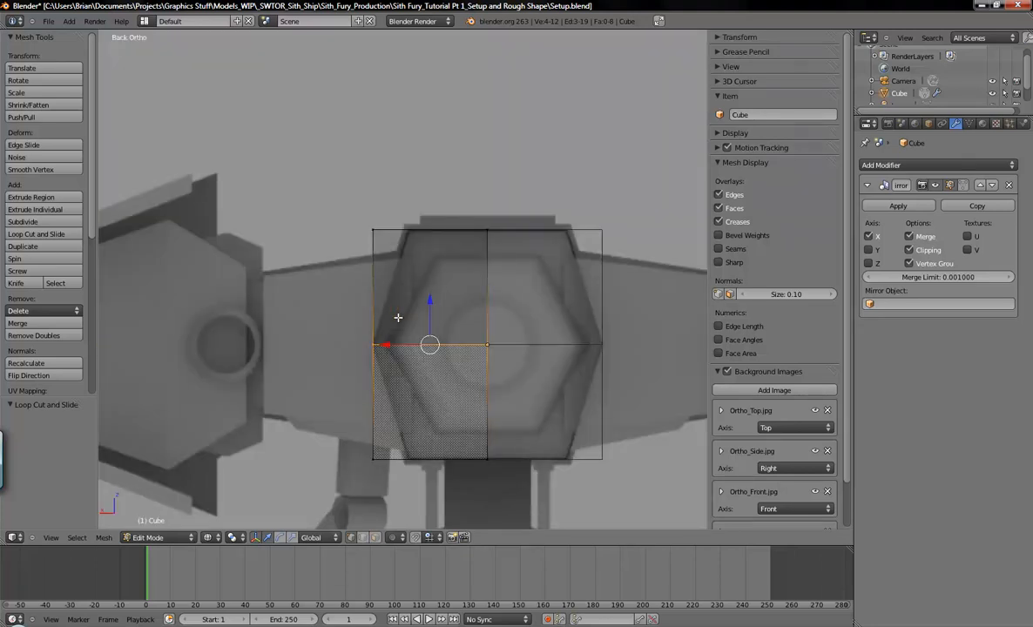
shift+middle_drag(477, 387, 473, 357)
Try moving the two upper outer corner vertices -0.116 along X in the back view, towards the hull's sloped side.
key(a)
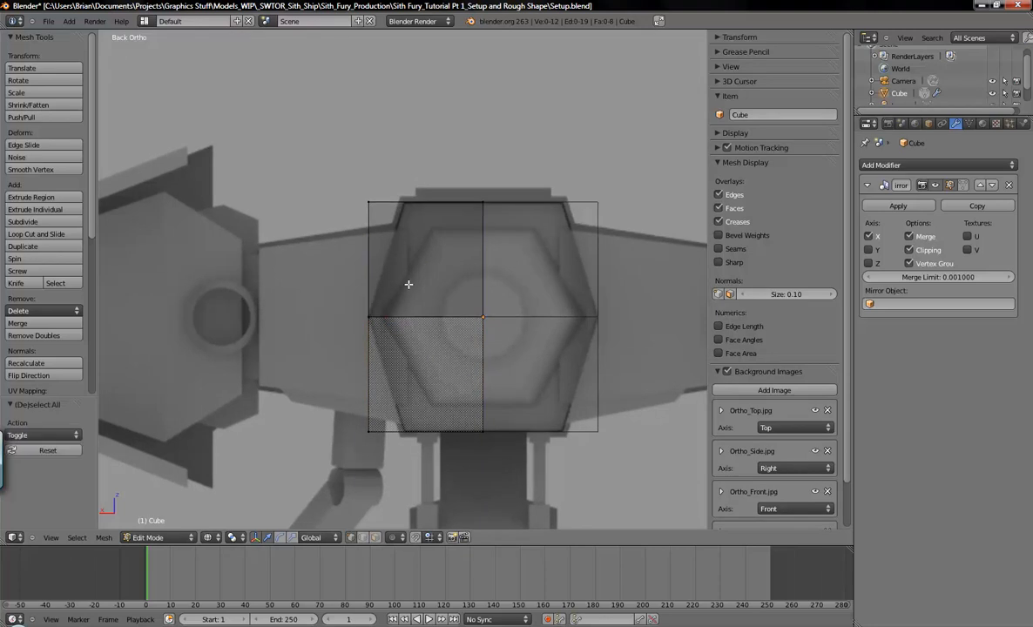
key(b)
drag(341, 152, 419, 228)
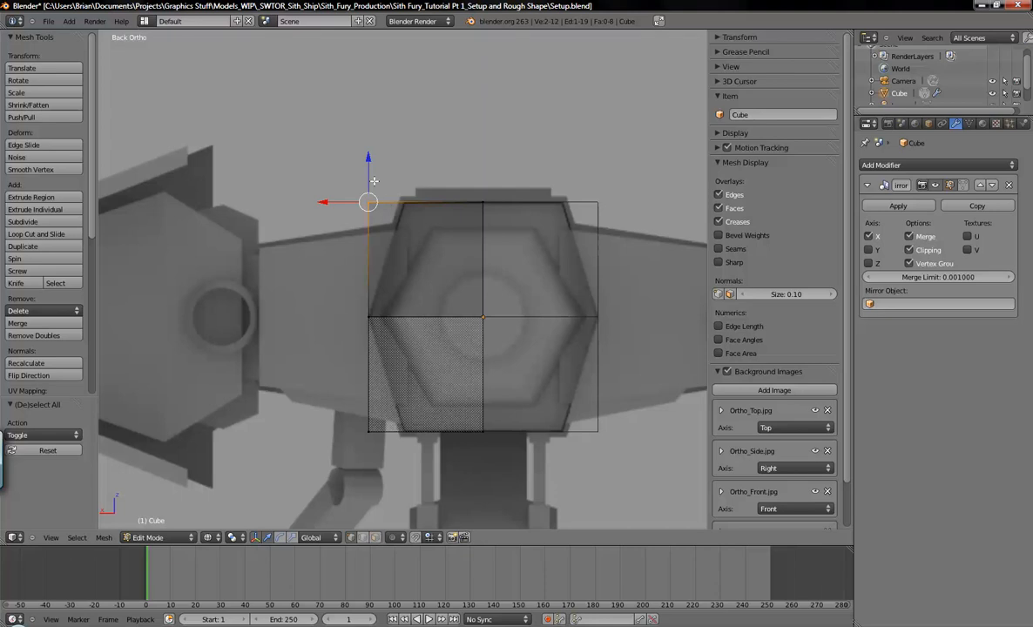
key(g)
key(x)
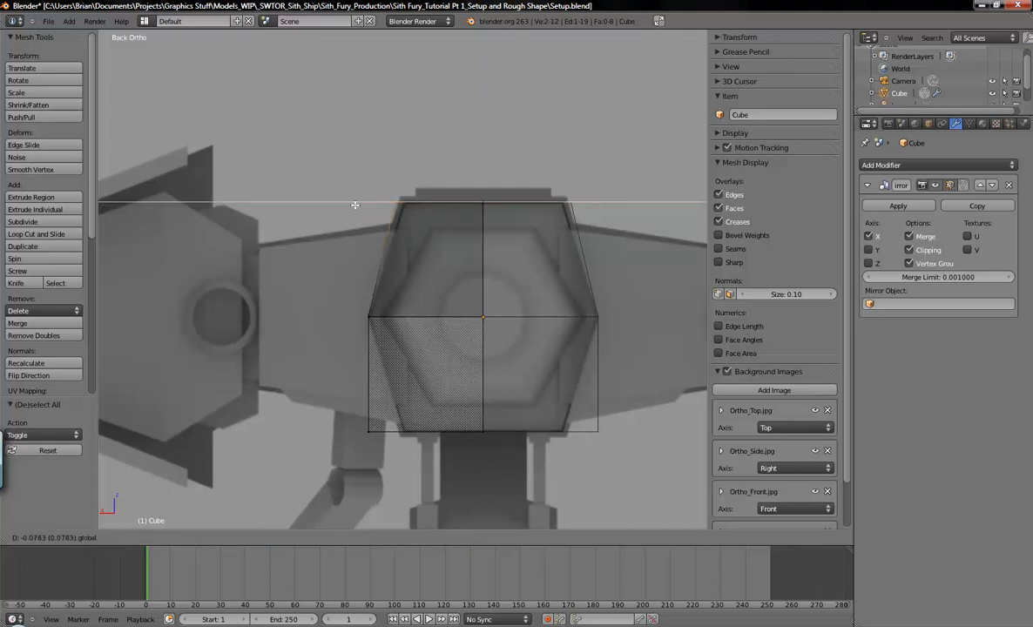
click(364, 202)
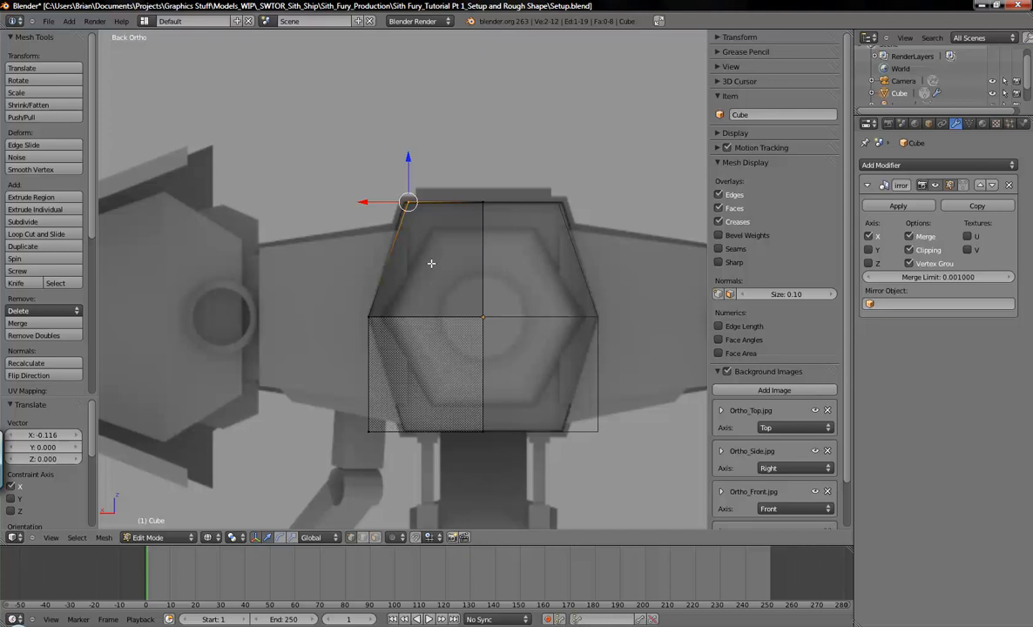
key(ctrl+z)
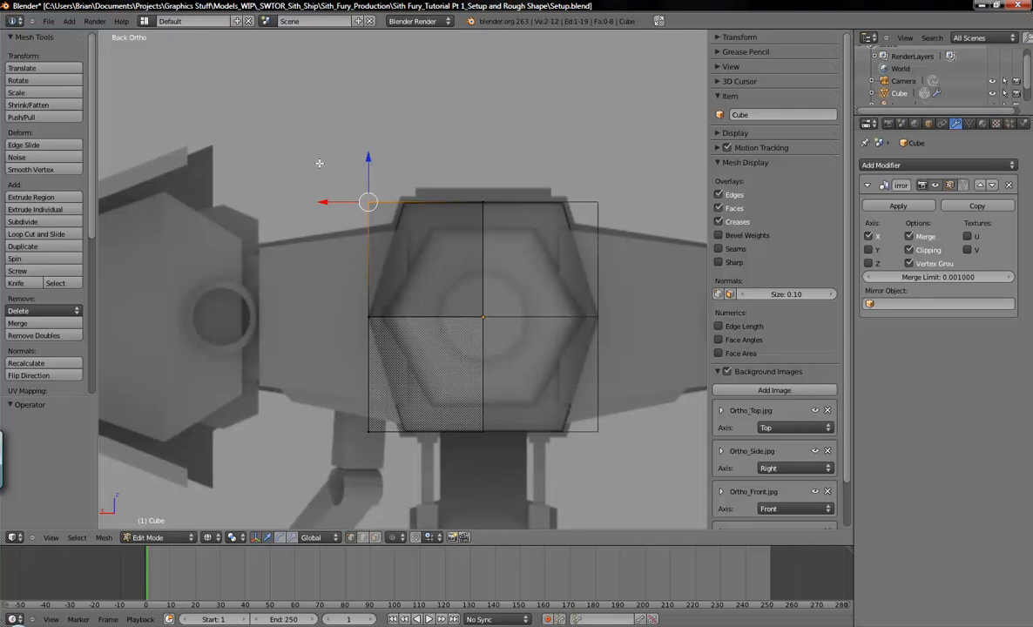
Pick the upper outer corner vertices individually, checking depth in an angled view, and try moving both -0.103 along X.
key(a)
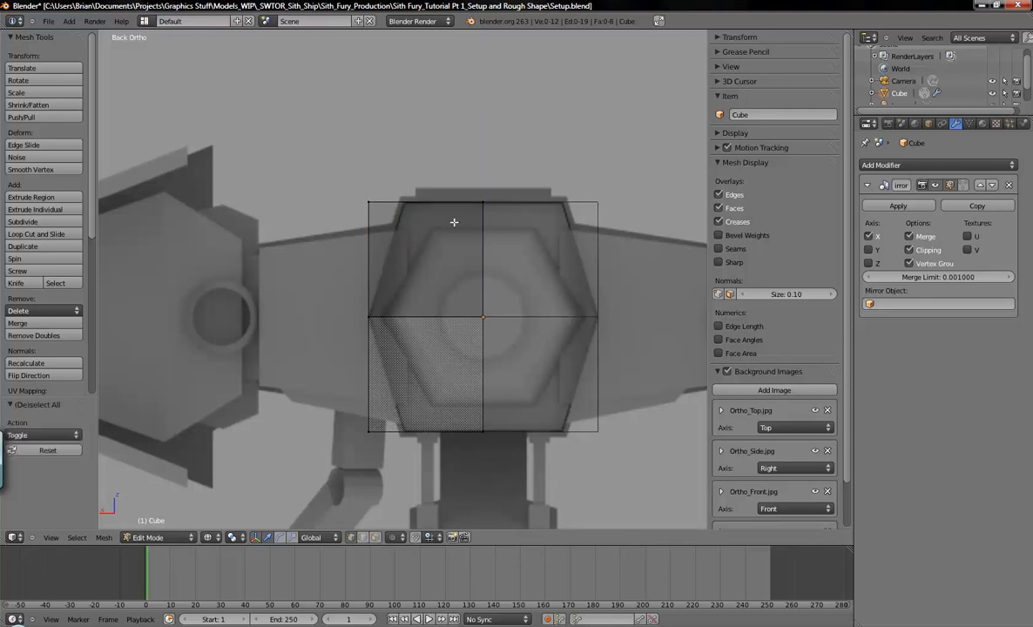
right_click(376, 204)
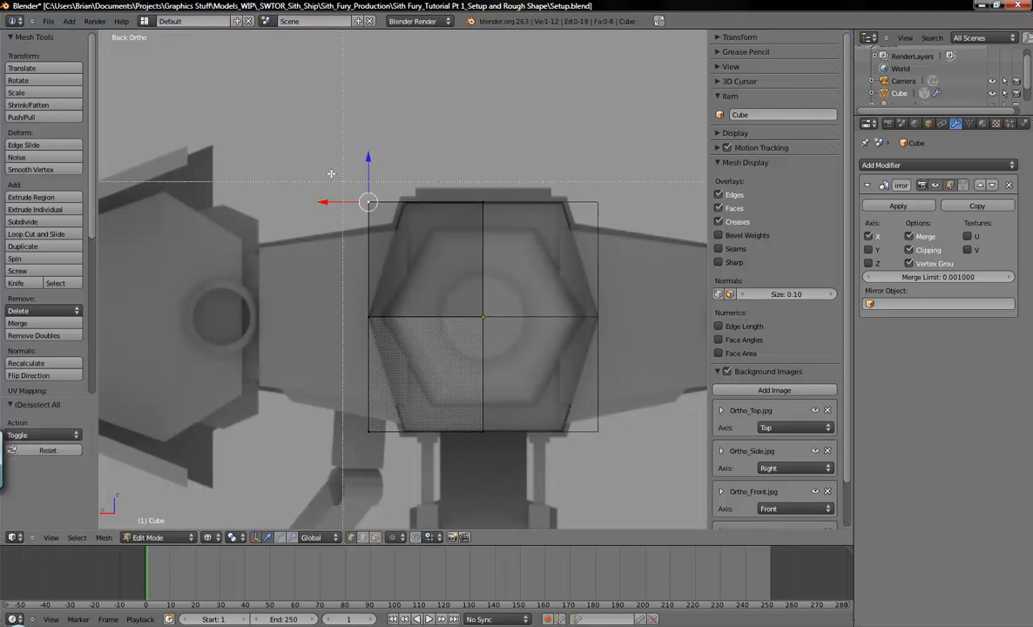
shift+right_click(404, 244)
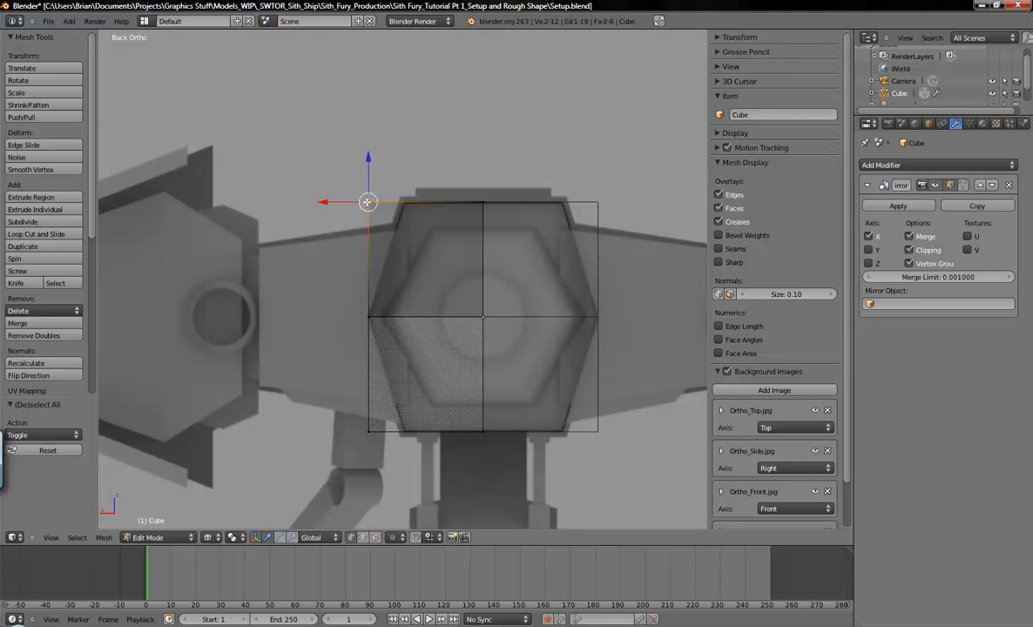
middle_drag(370, 204, 344, 193)
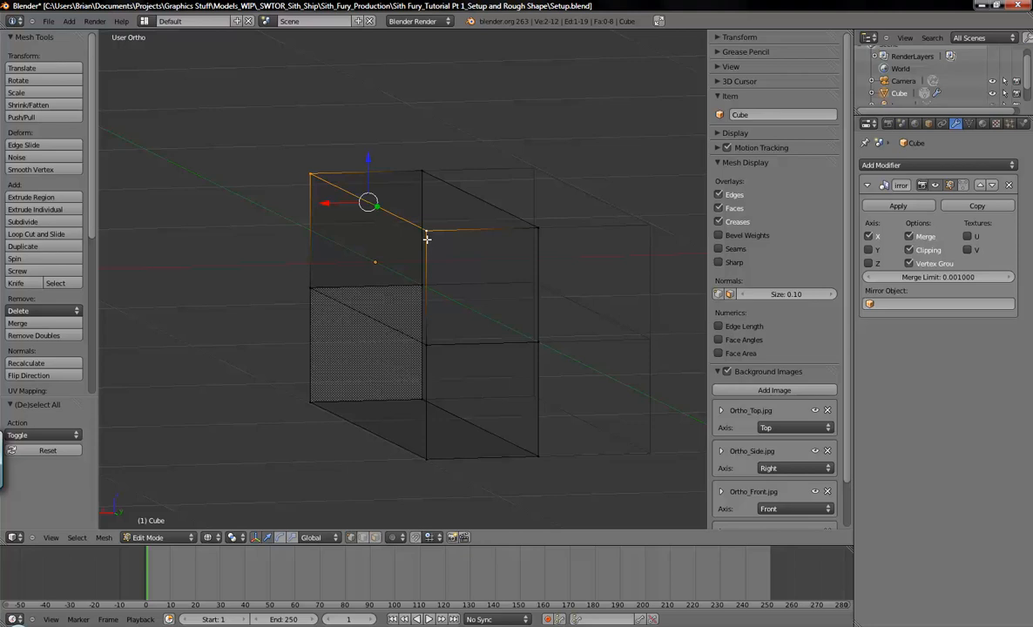
key(ctrl+KP_1)
shift+right_click(407, 222)
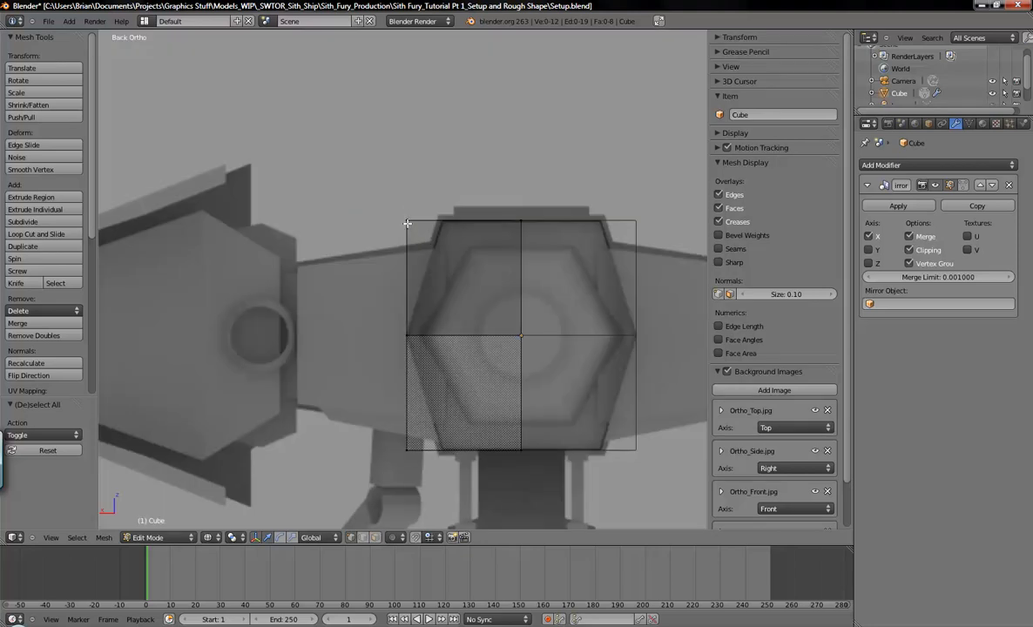
mouse_move(455, 254)
middle_down()
mouse_move(468, 260)
mouse_move(461, 252)
middle_up()
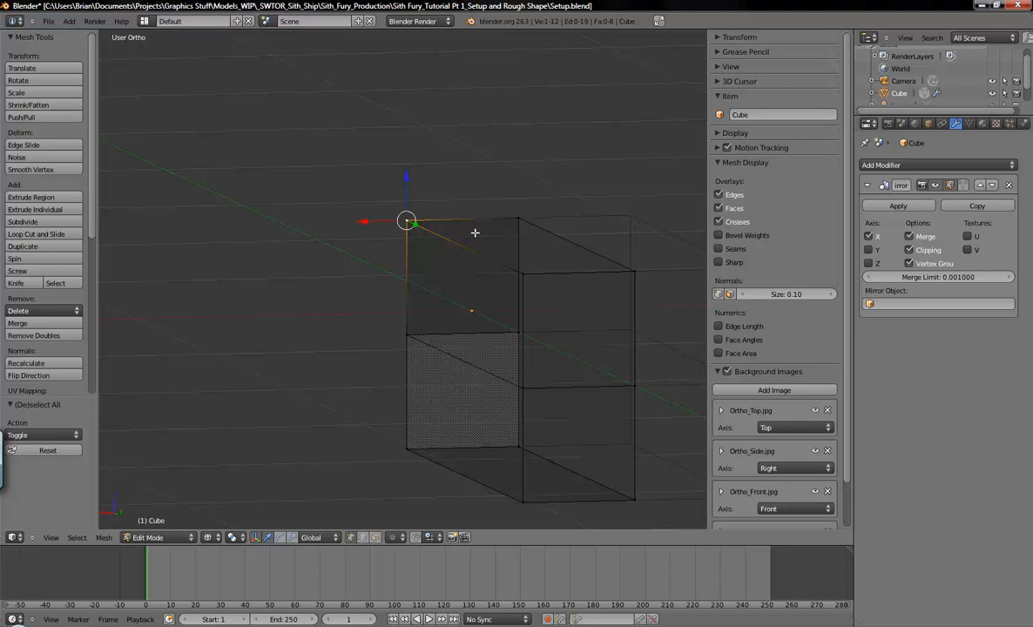
key(ctrl+KP_1)
shift+middle_drag(520, 293, 373, 197)
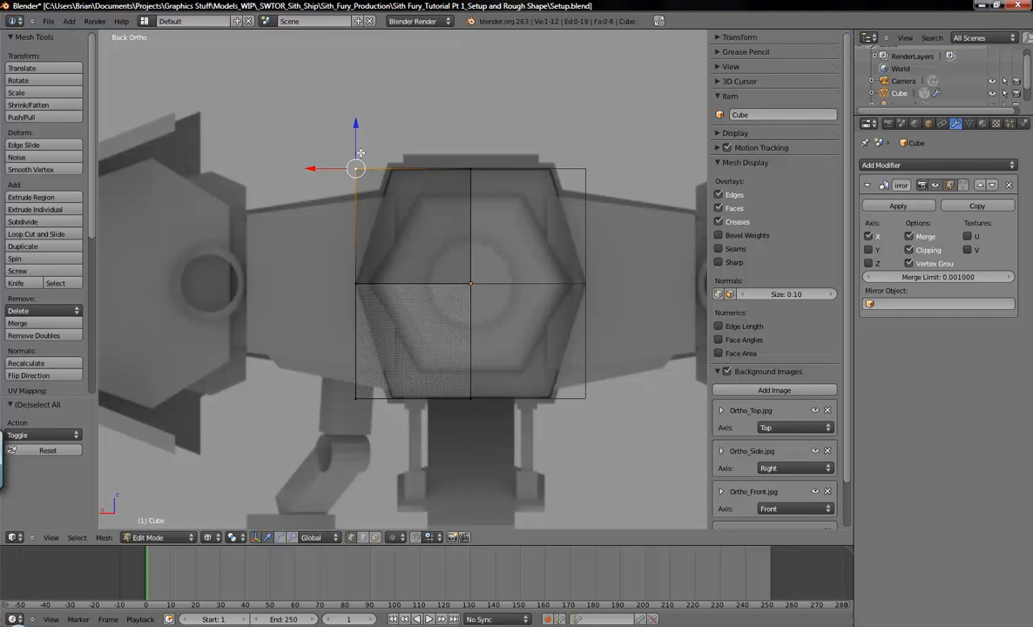
shift+right_click(353, 167)
drag(310, 169, 349, 168)
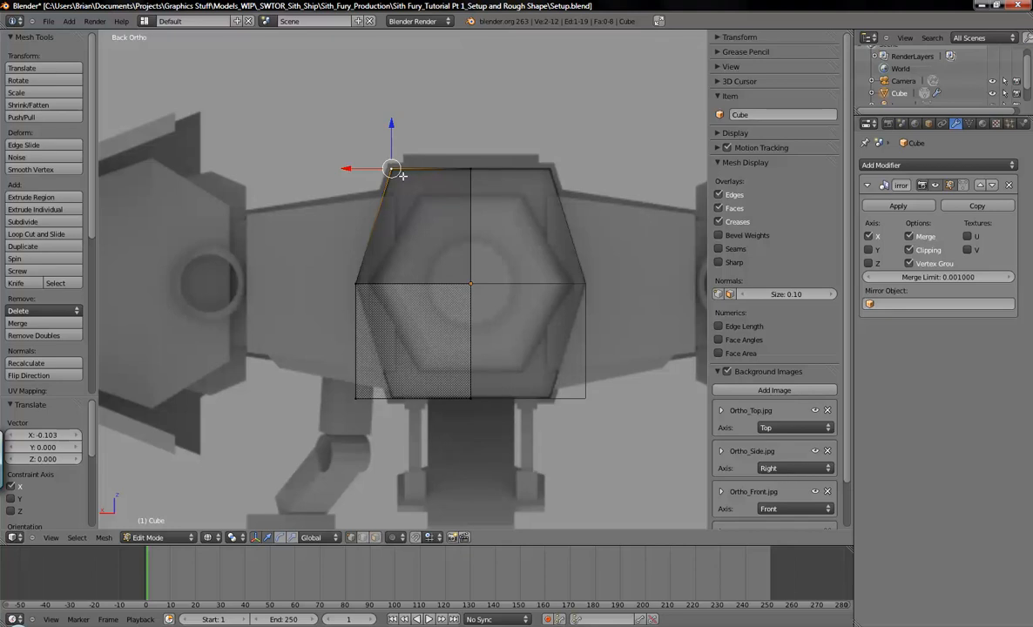
key(ctrl+z)
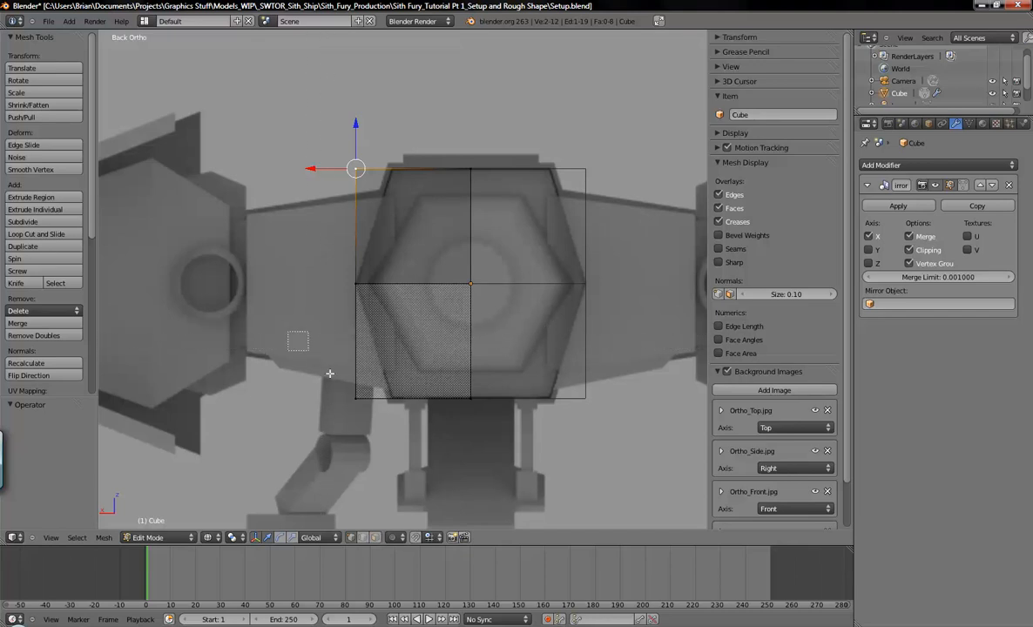
Add the lower outer corner vertices to the selection and try moving all four -0.103 along X onto the hexagonal hull outline.
shift+right_click(355, 398)
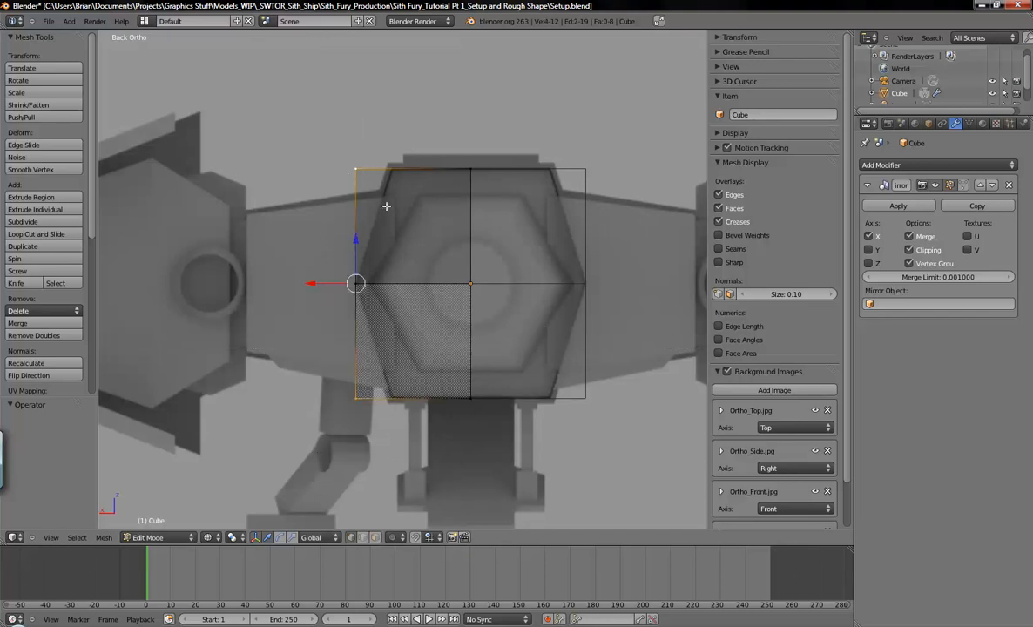
drag(311, 283, 347, 284)
key(s)
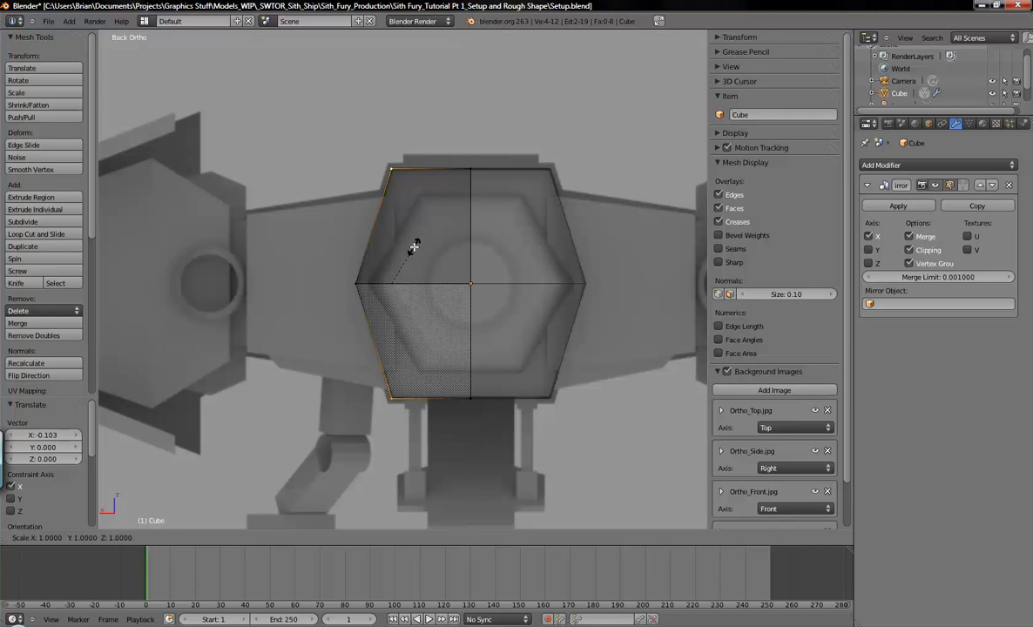
key(x)
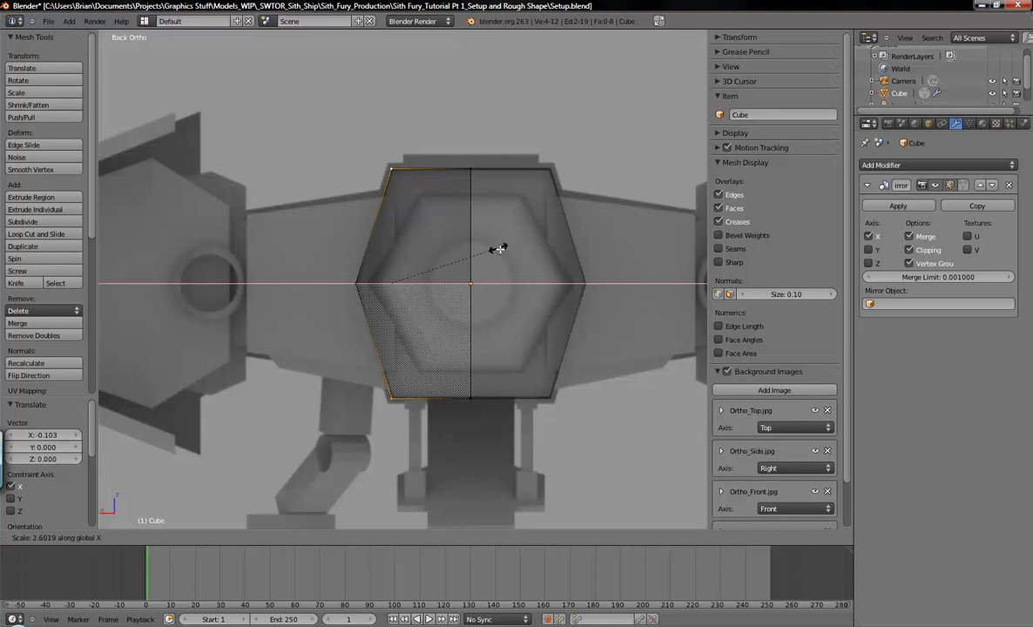
key(Escape)
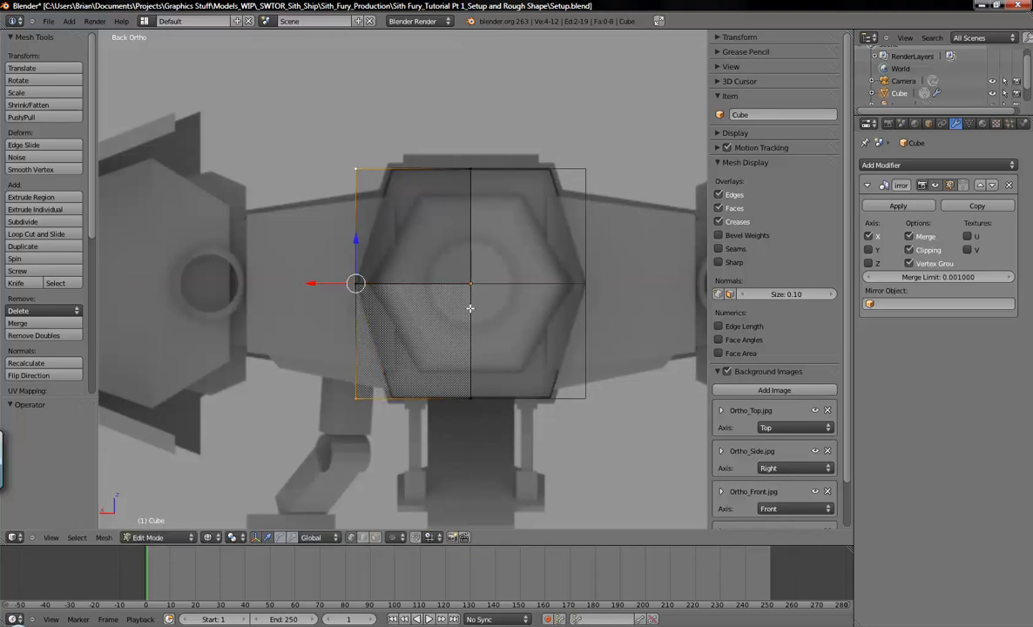
Try scaling the four outer corner vertices along X, inspect them from angled, front and back views, and deselect everything.
key(s)
key(x)
key(Escape)
middle_drag(426, 309, 452, 316)
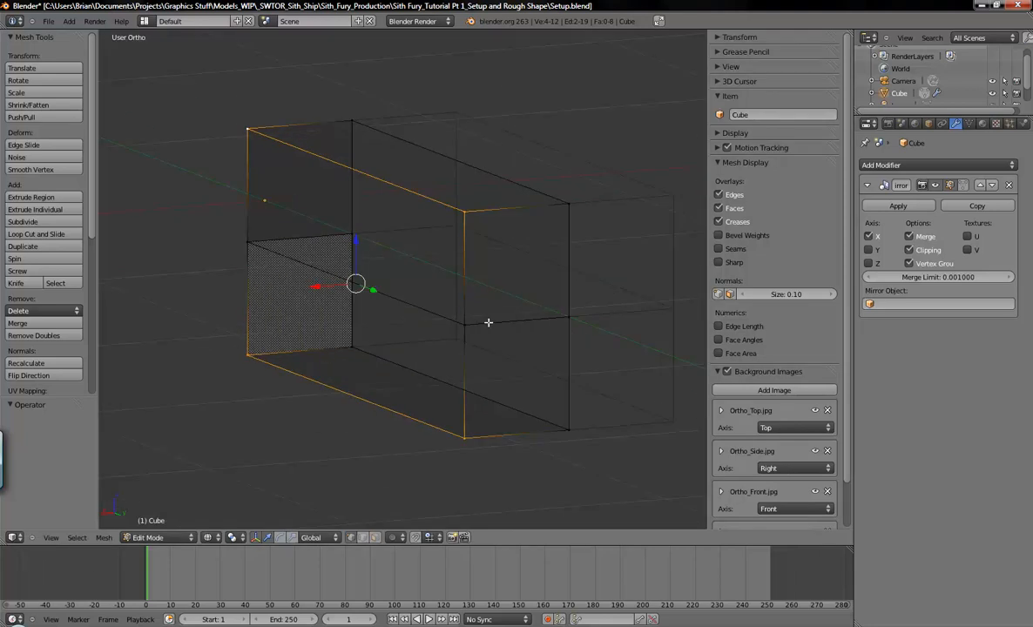
key(s)
key(Escape)
key(KP_3)
key(KP_1)
shift+middle_drag(418, 284, 542, 283)
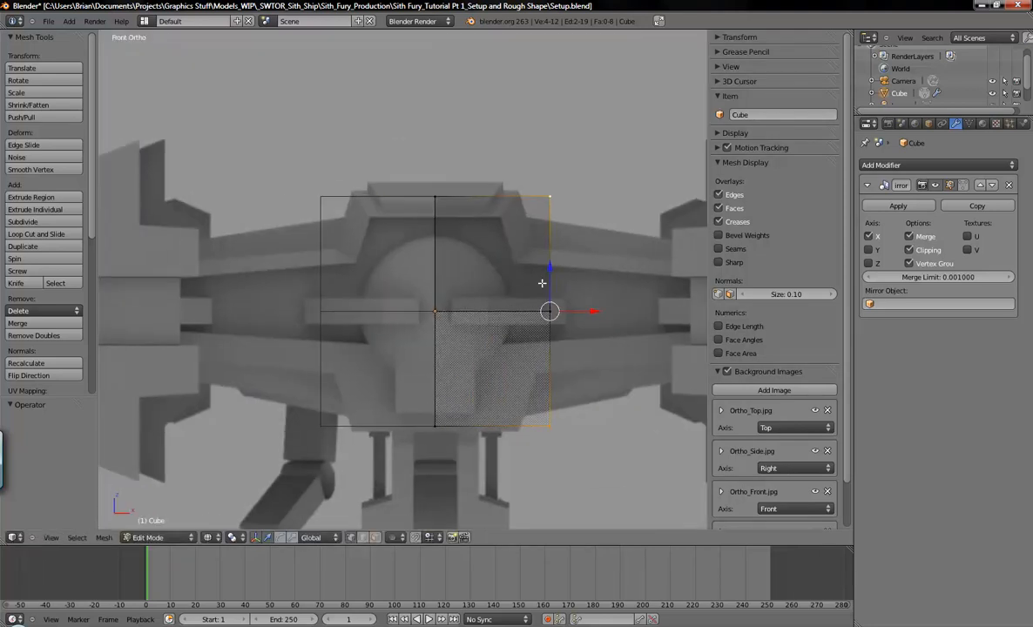
key(ctrl+KP_1)
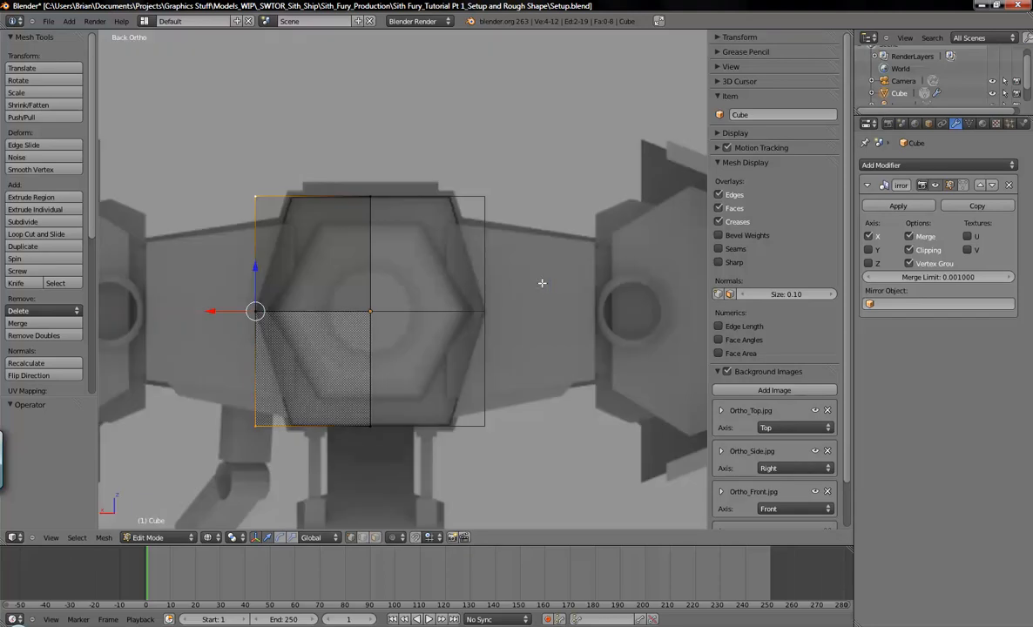
shift+middle_drag(429, 284, 490, 216)
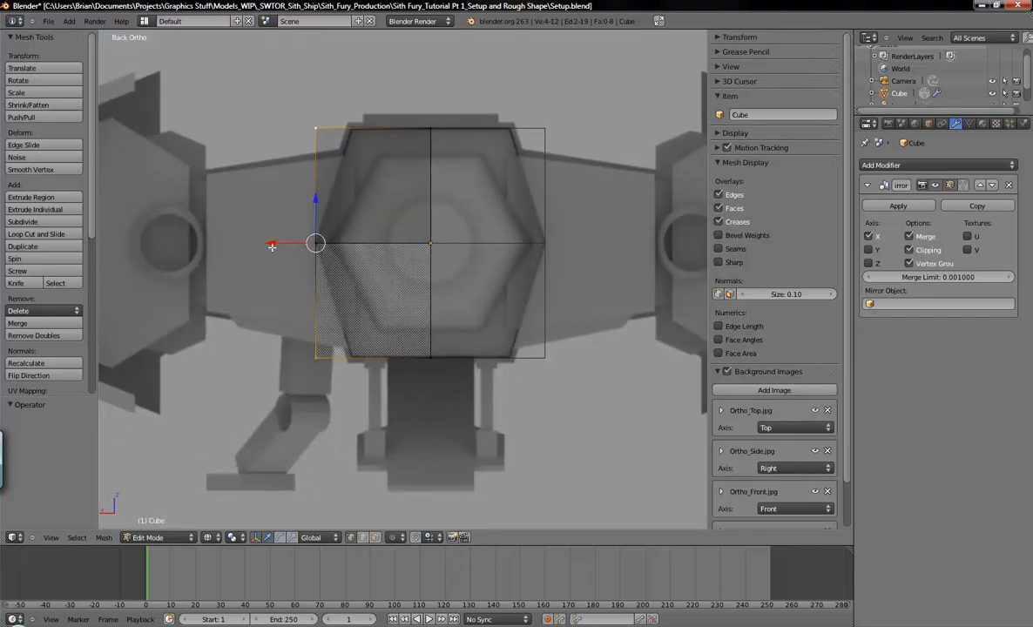
key(a)
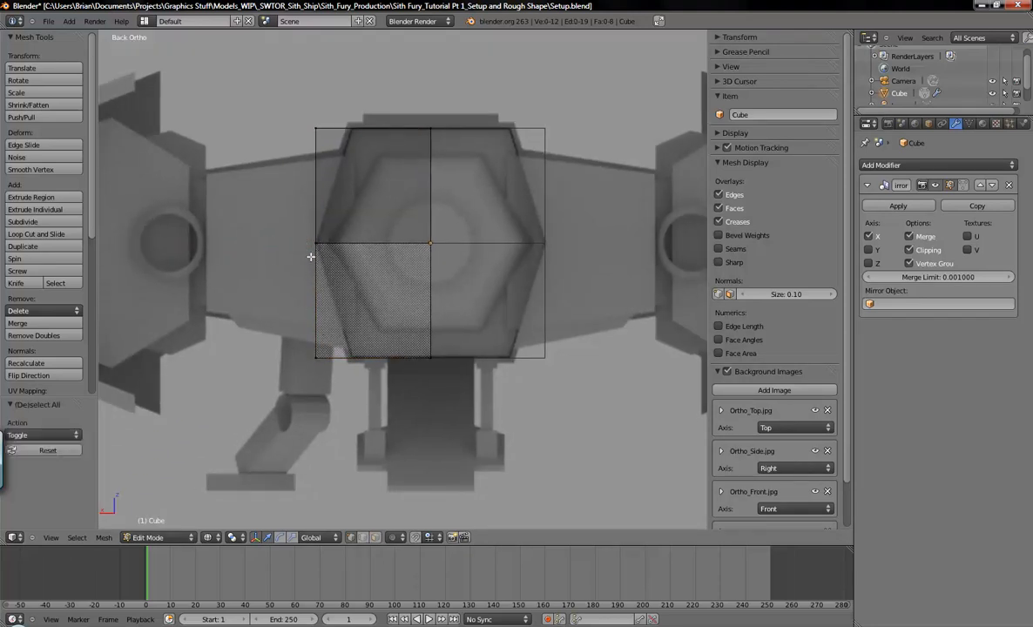
Move the four outer corner vertices -0.101 along X onto the sloped hexagonal hull outline in the back view.
key(b)
drag(247, 77, 332, 160)
key(b)
drag(259, 250, 374, 363)
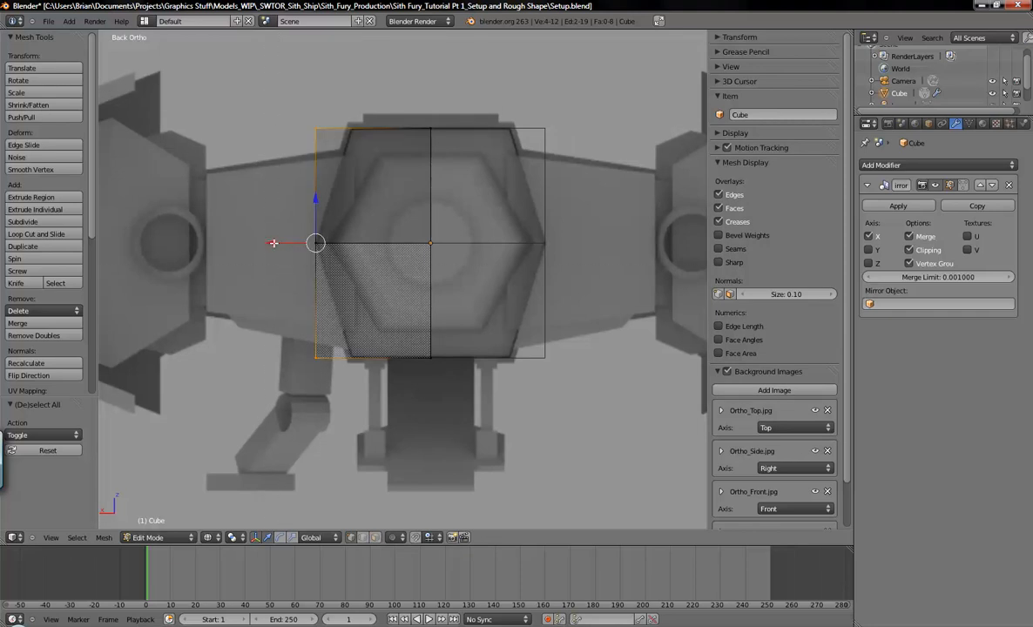
key(g)
key(x)
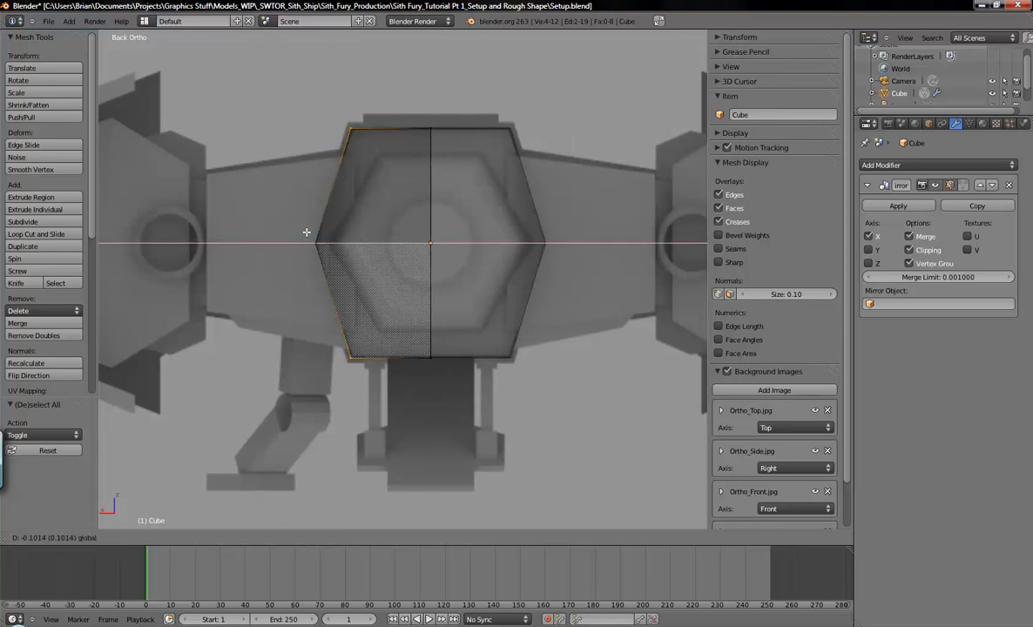
click(306, 231)
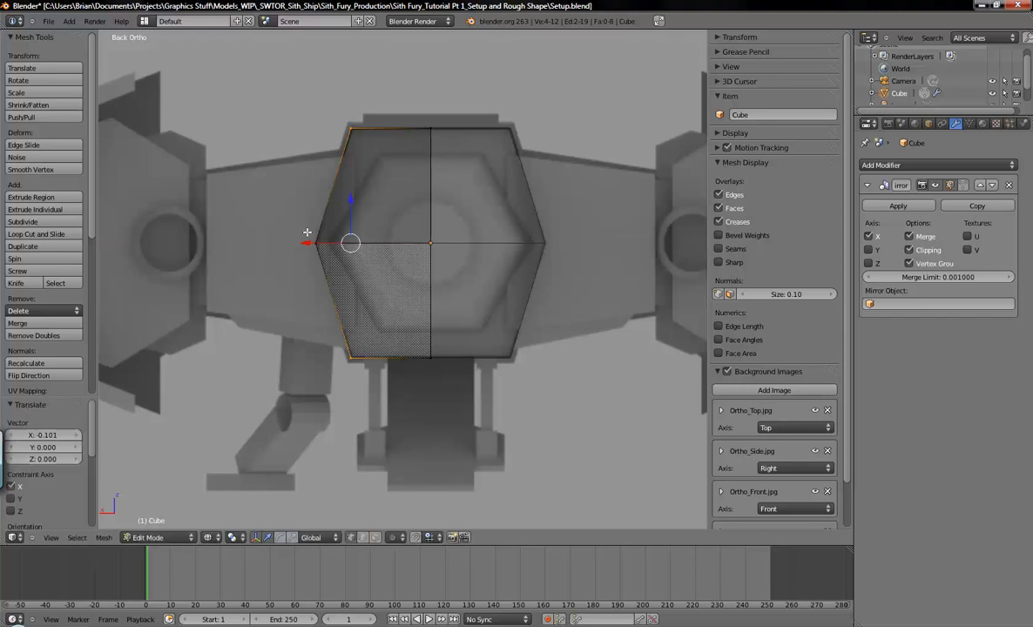
Examine the hull's fit against the front and back reference images and from an angle, leaving all vertices deselected.
shift+middle_drag(424, 300, 466, 323)
middle_drag(428, 279, 505, 309)
key(KP_1)
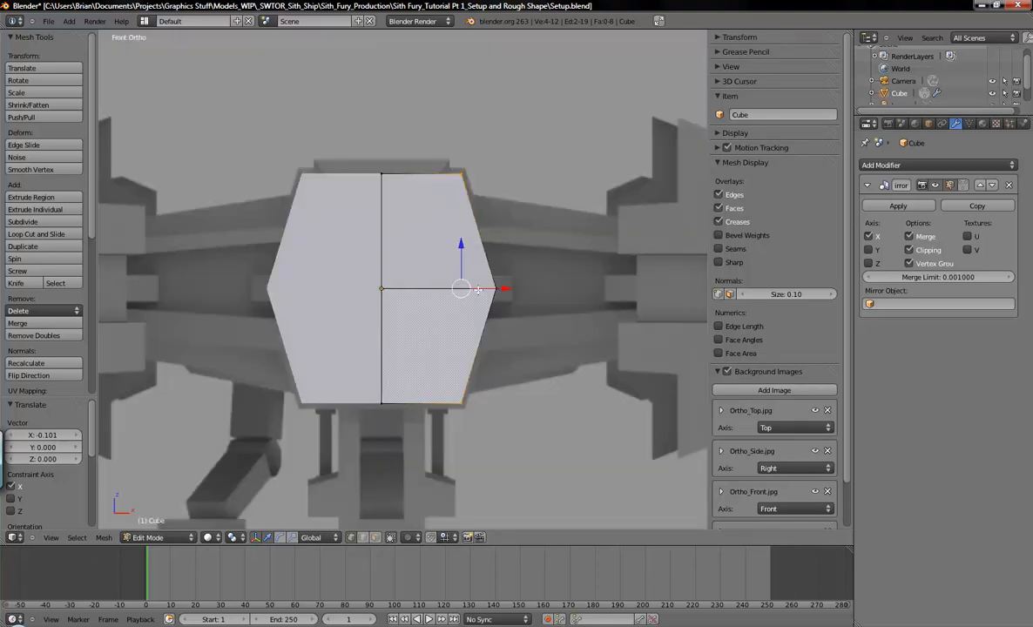
key(ctrl+KP_1)
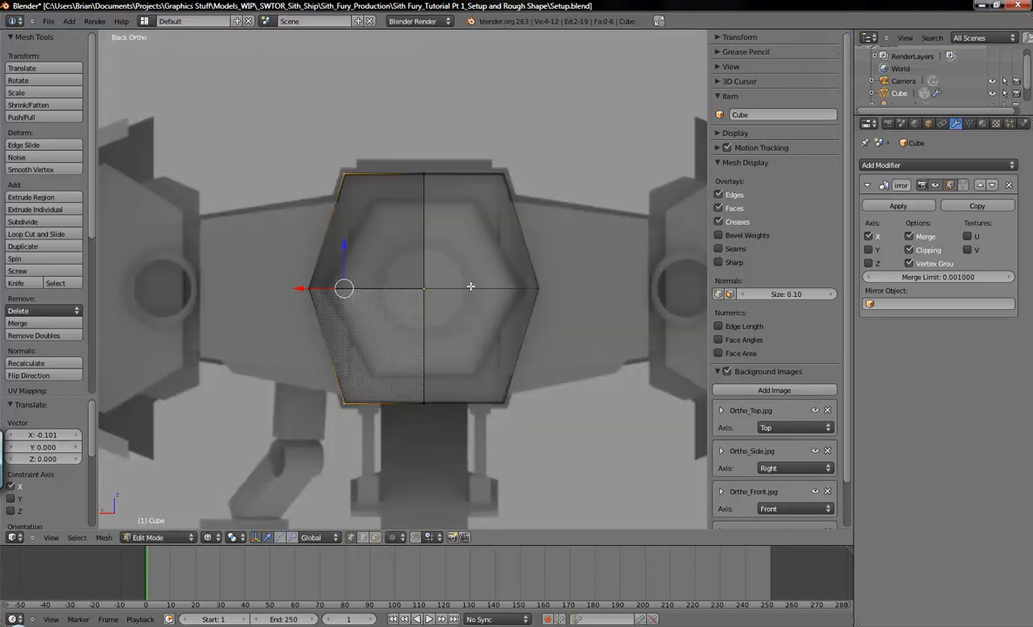
shift+middle_drag(491, 304, 489, 270)
key(a)
shift+middle_drag(439, 225, 473, 270)
key(ctrl+KP_1)
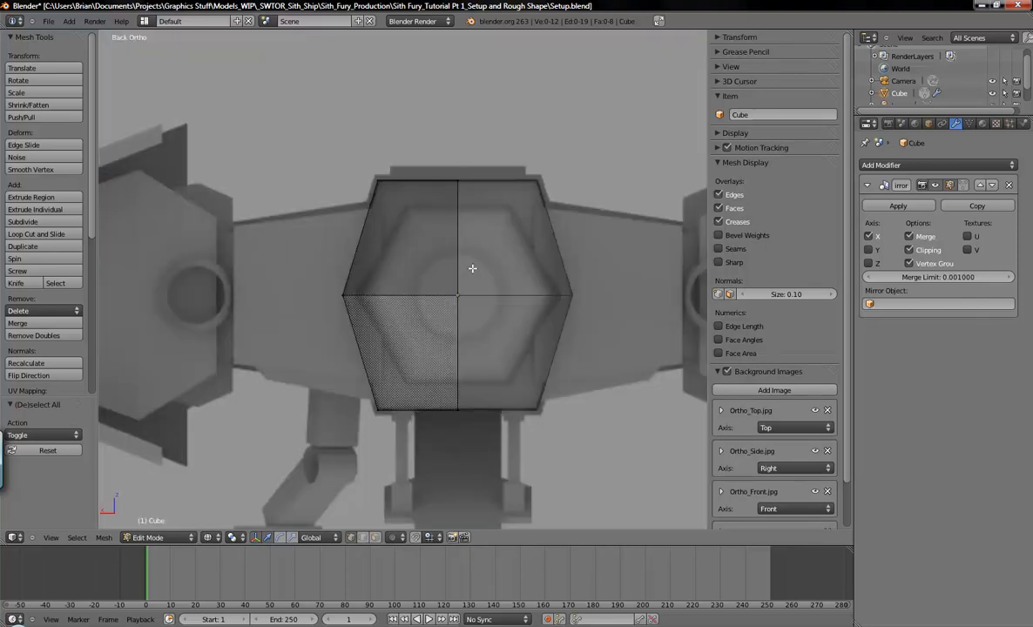
shift+middle_drag(463, 309, 424, 315)
scroll(424, 315, up, 1)
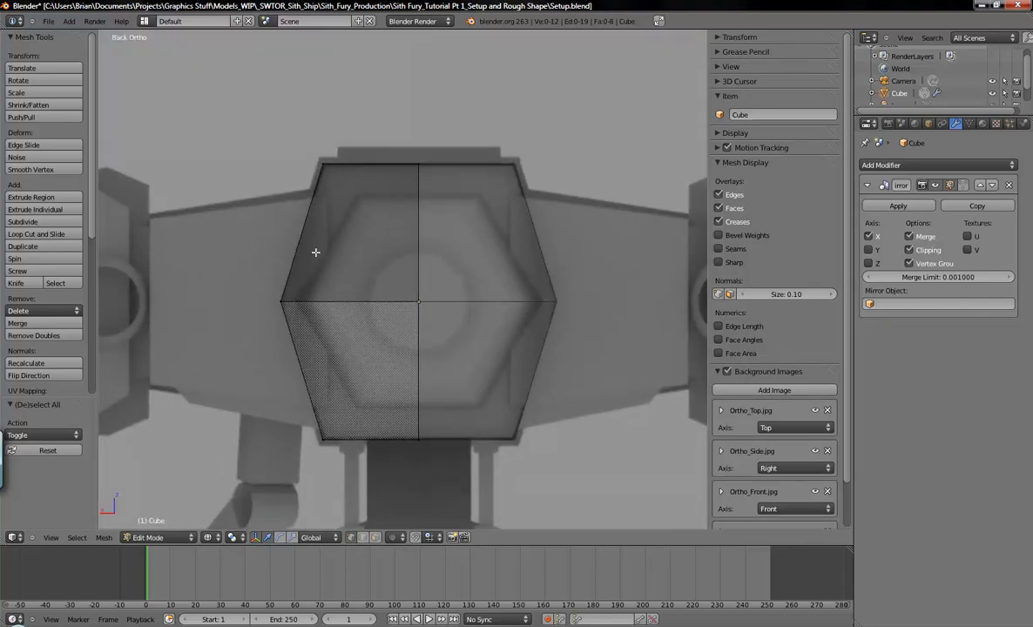
shift+middle_drag(275, 226, 432, 210)
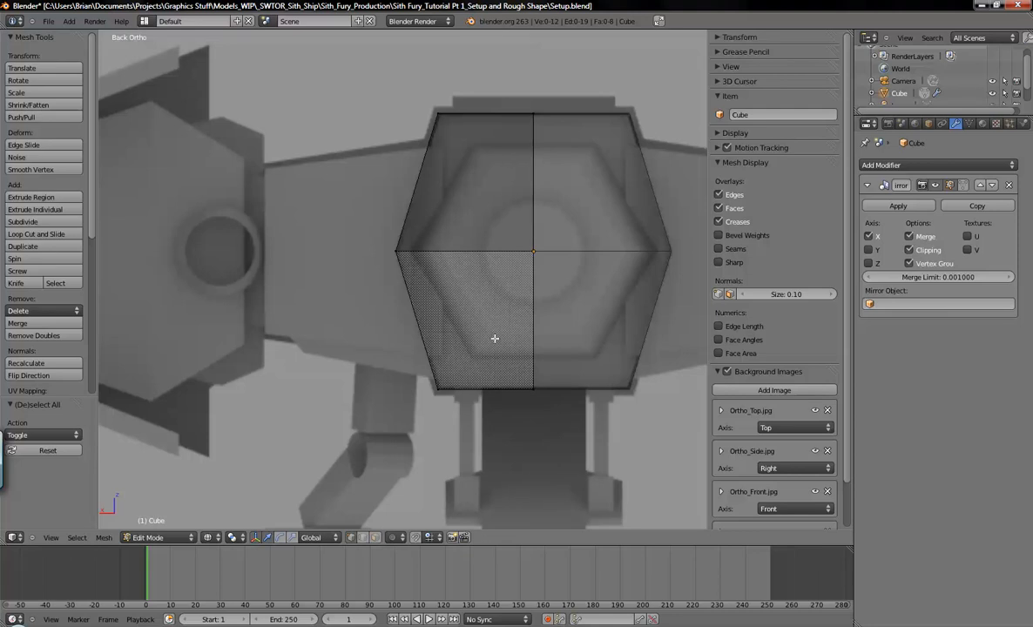
shift+middle_drag(473, 127, 429, 154)
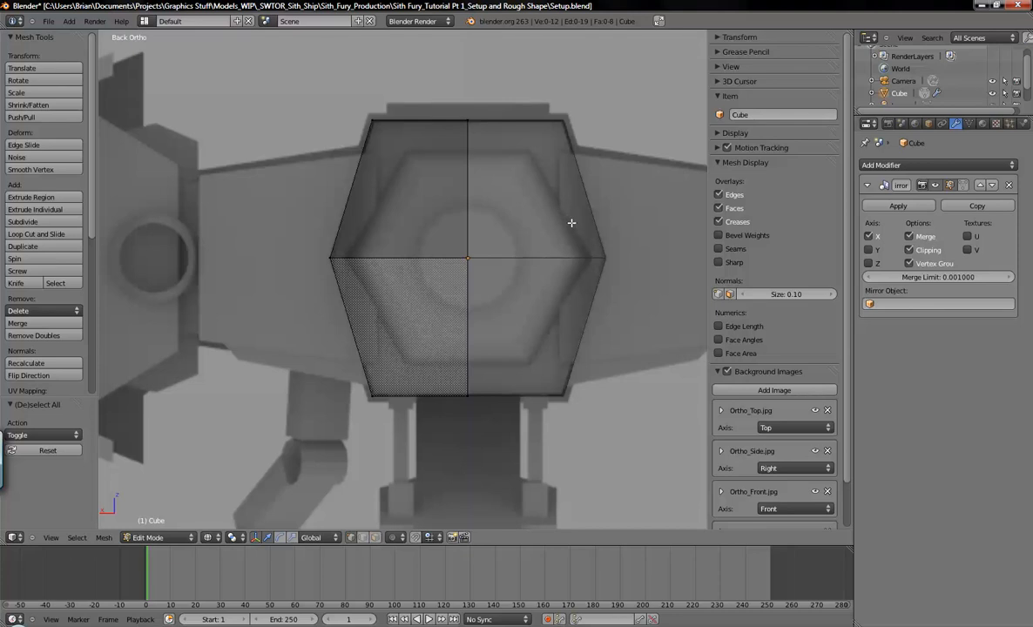
Duplicate the hull object in place and scale the copy to 0.780 to match the inner hexagon's height.
key(a)
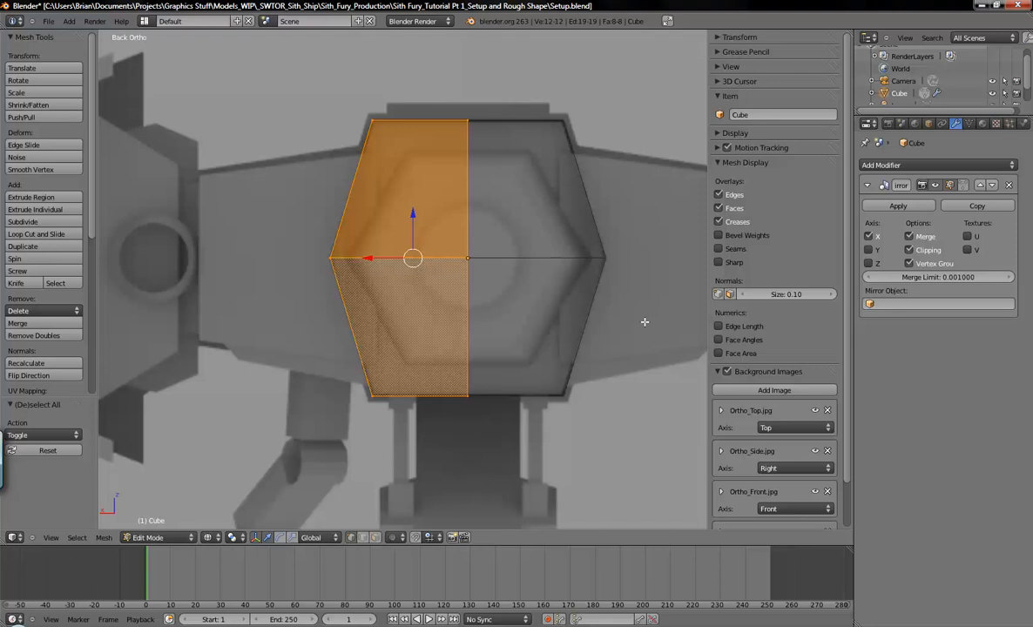
key(Tab)
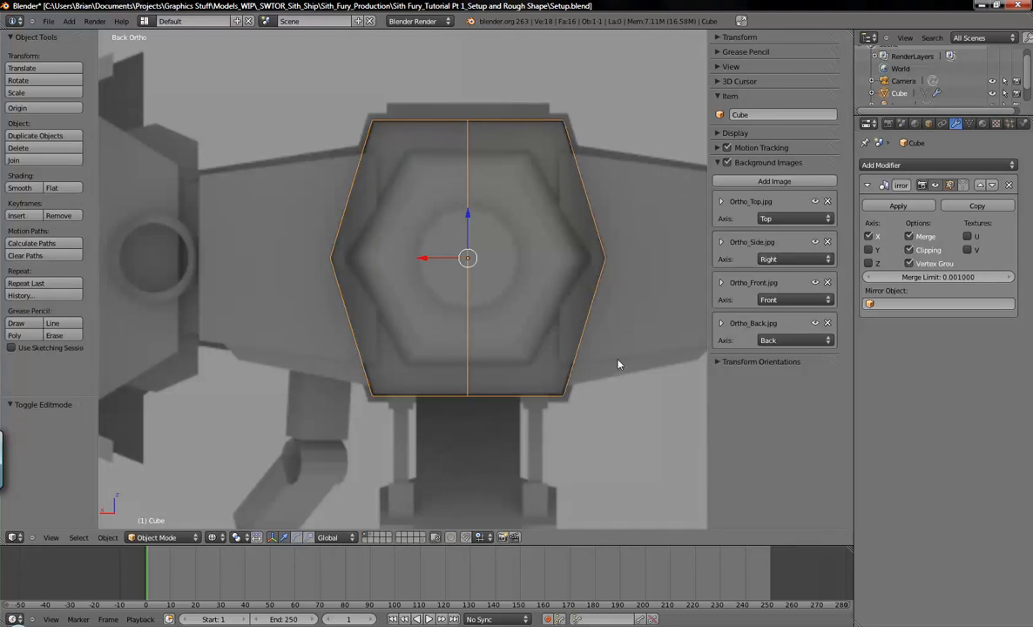
key(shift+d)
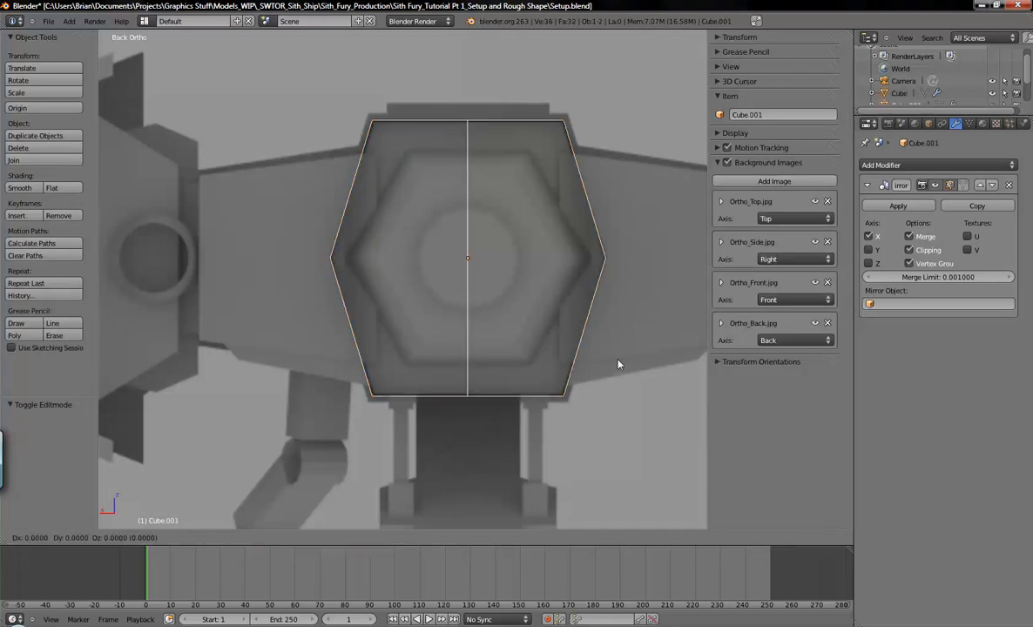
right_click(645, 341)
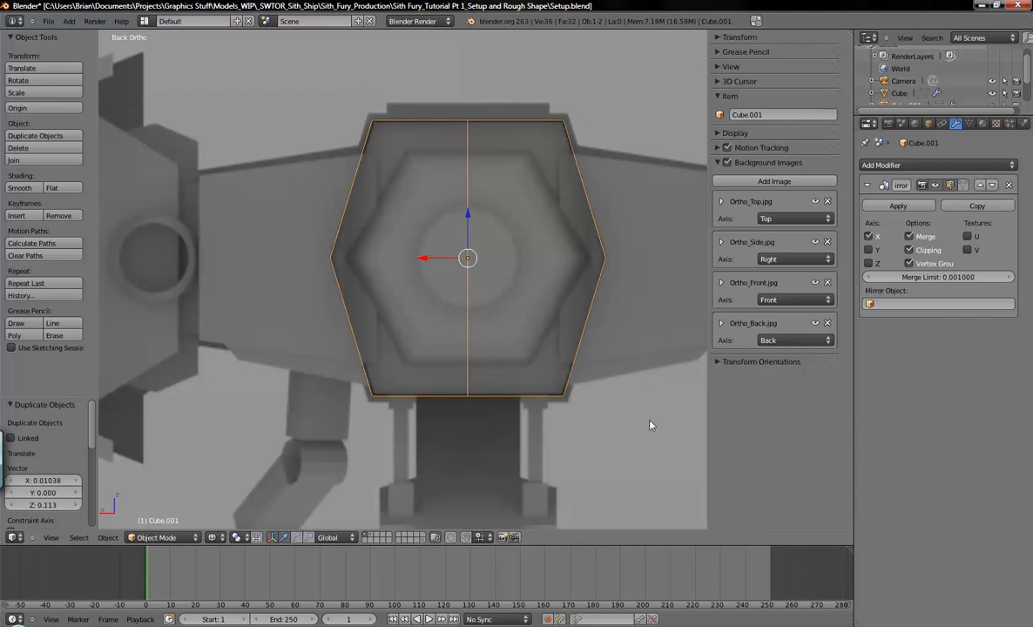
key(s)
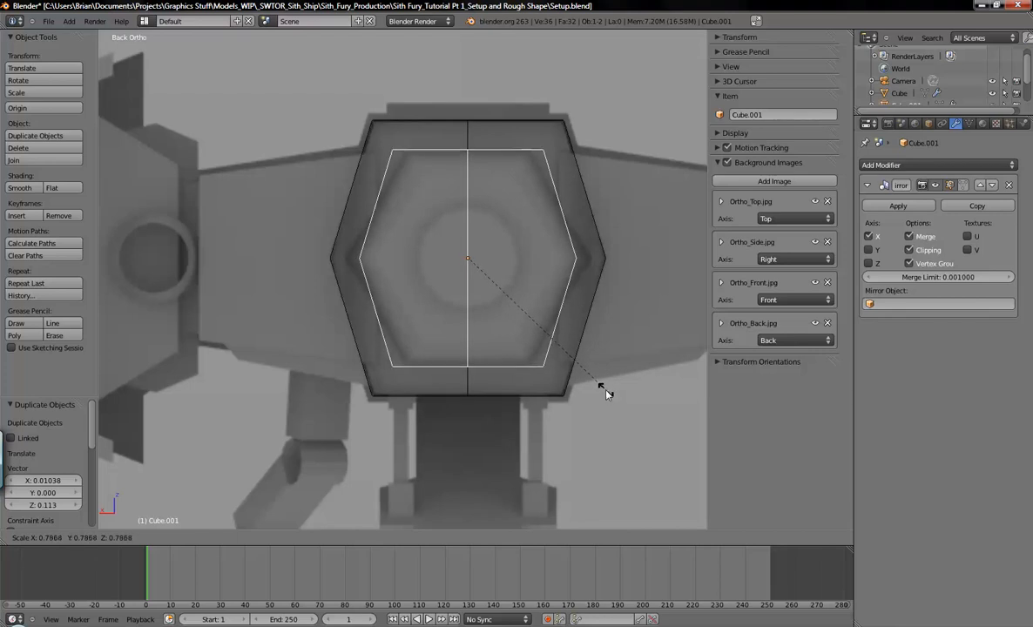
click(606, 389)
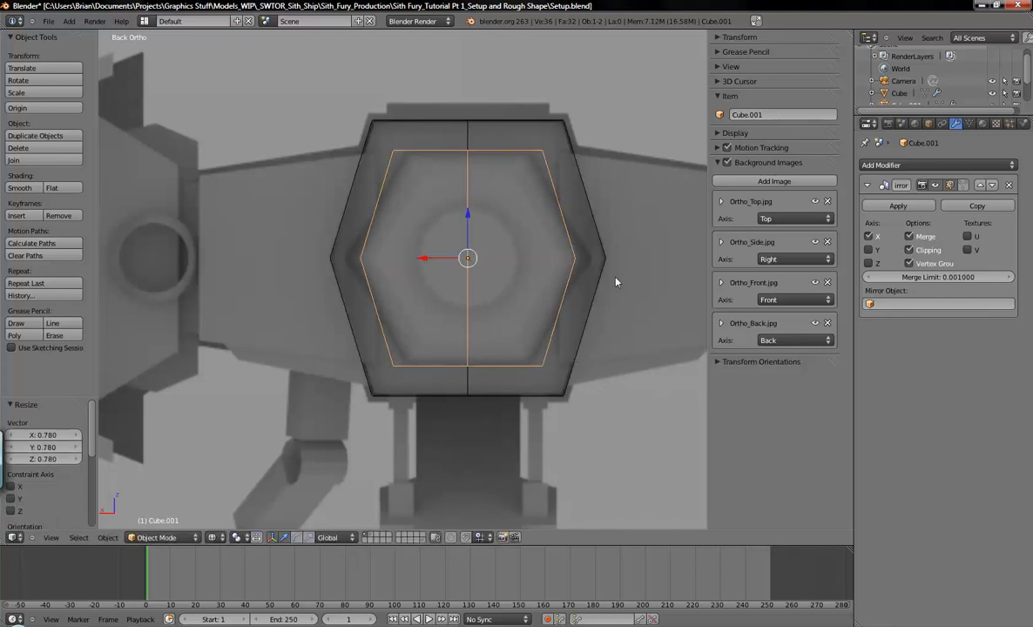
Move the copy's four outer corner vertices about -0.031 along X onto the inner hexagon's corners, then deselect them.
key(Tab)
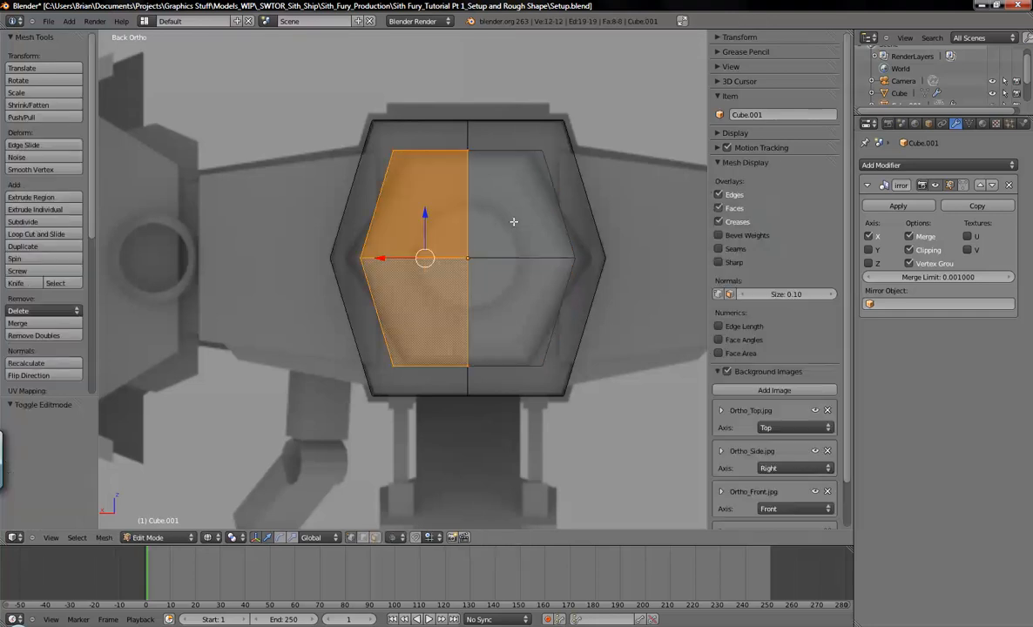
key(a)
key(b)
drag(369, 134, 415, 189)
key(b)
drag(356, 335, 421, 407)
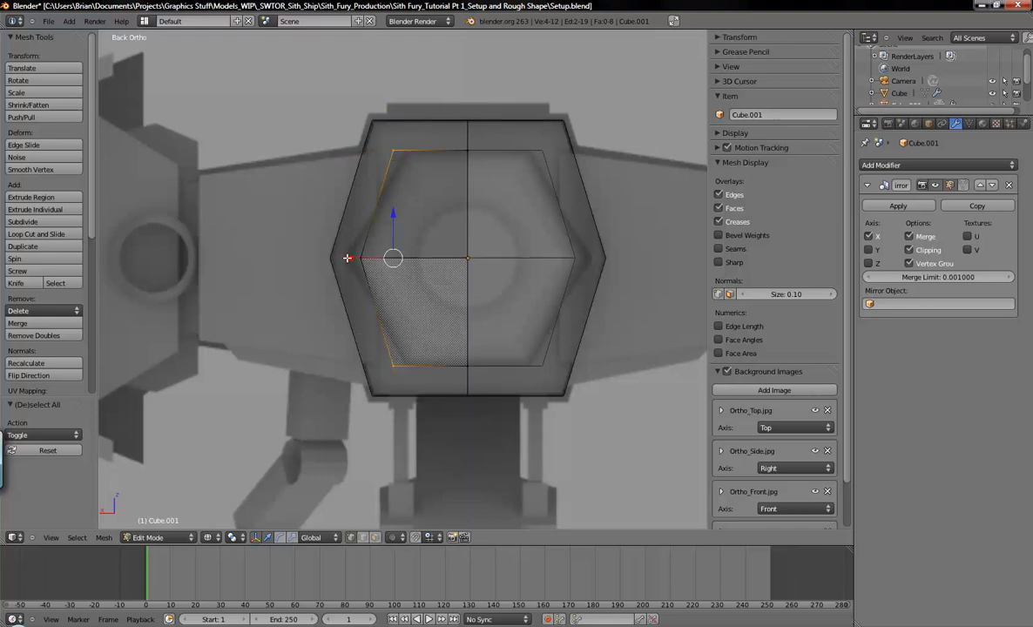
key(g)
key(x)
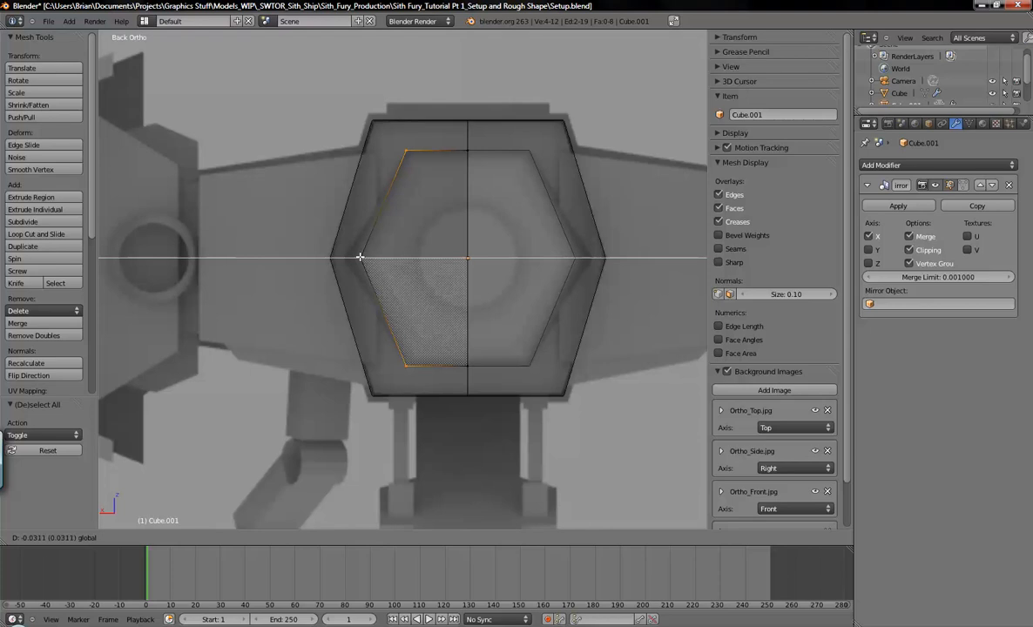
click(360, 257)
key(a)
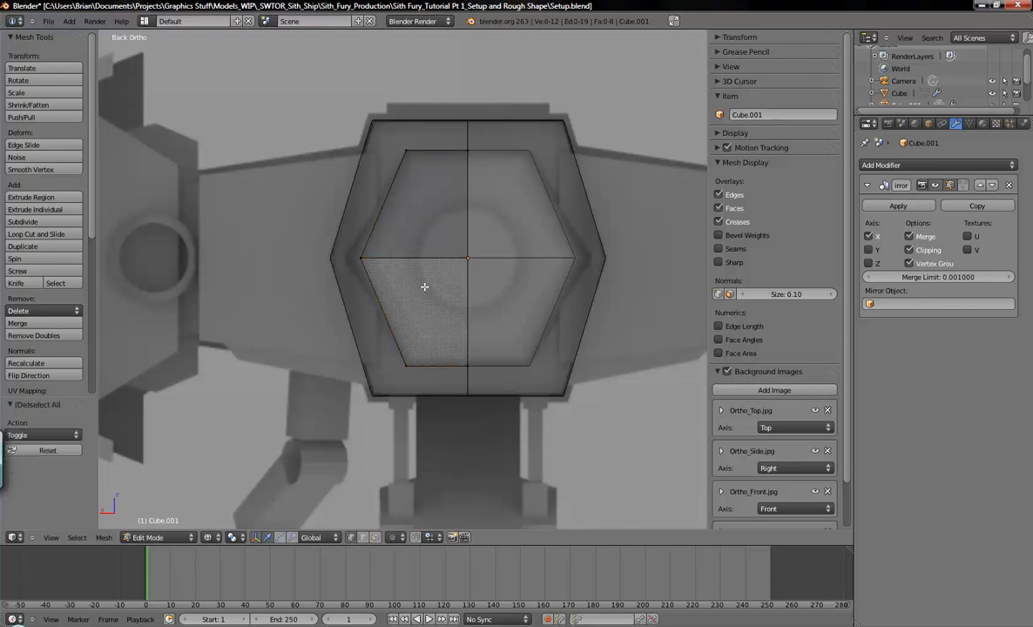
Move the copy's outer middle vertices 0.040 along X to the inner hexagon's side point and deselect them.
key(b)
drag(310, 220, 402, 287)
key(g)
key(x)
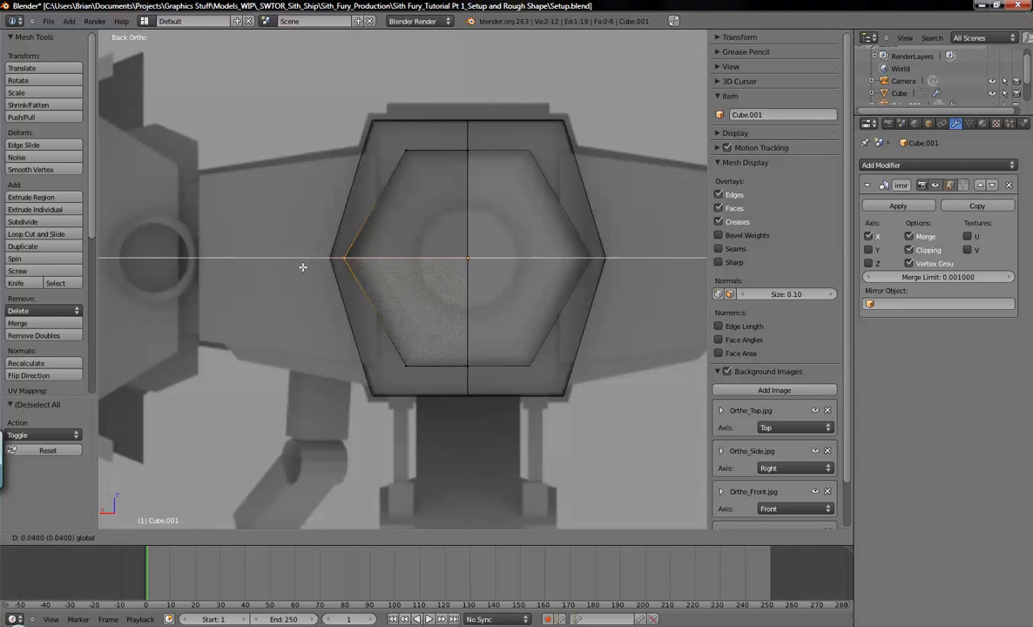
click(303, 266)
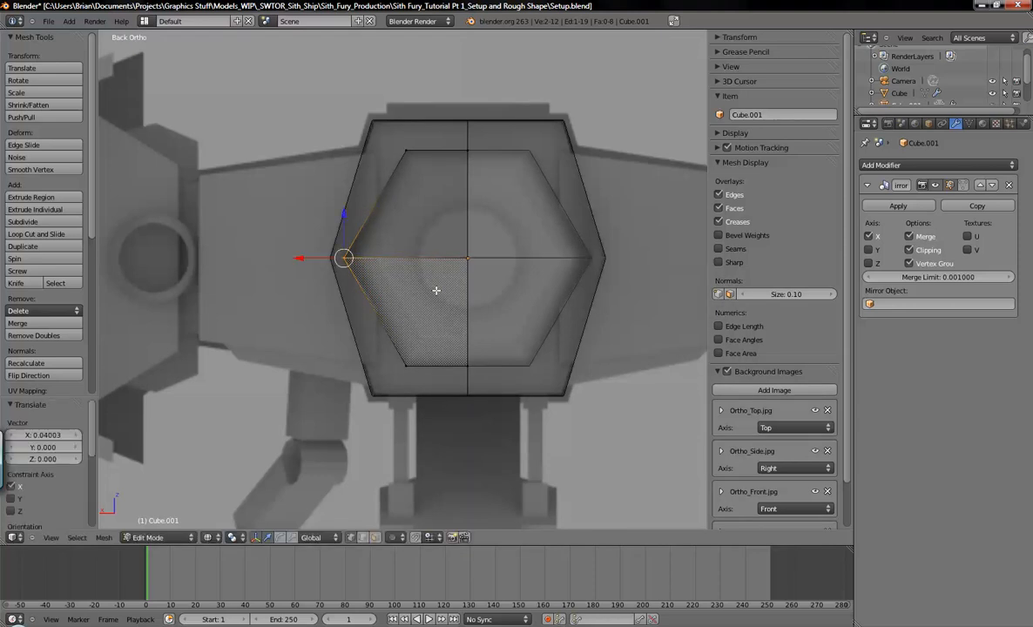
key(a)
Move the inner hexagonal copy 0.547 along Y in the right view, towards the rear of the ship.
key(z)
middle_drag(400, 259, 513, 288)
scroll(513, 288, down, 1)
scroll(475, 309, down, 3)
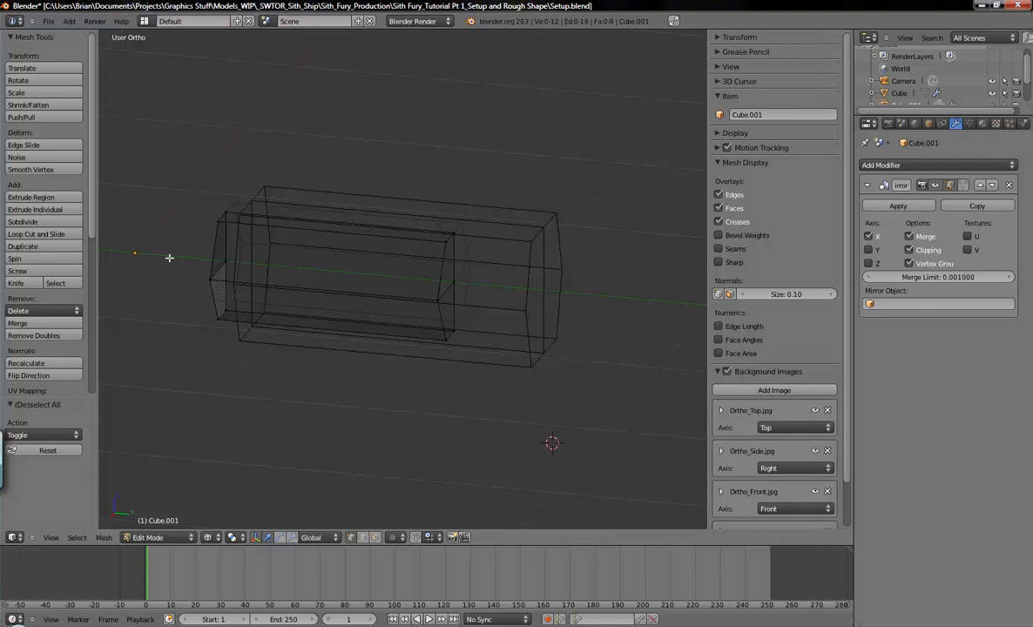
shift+middle_drag(383, 296, 441, 303)
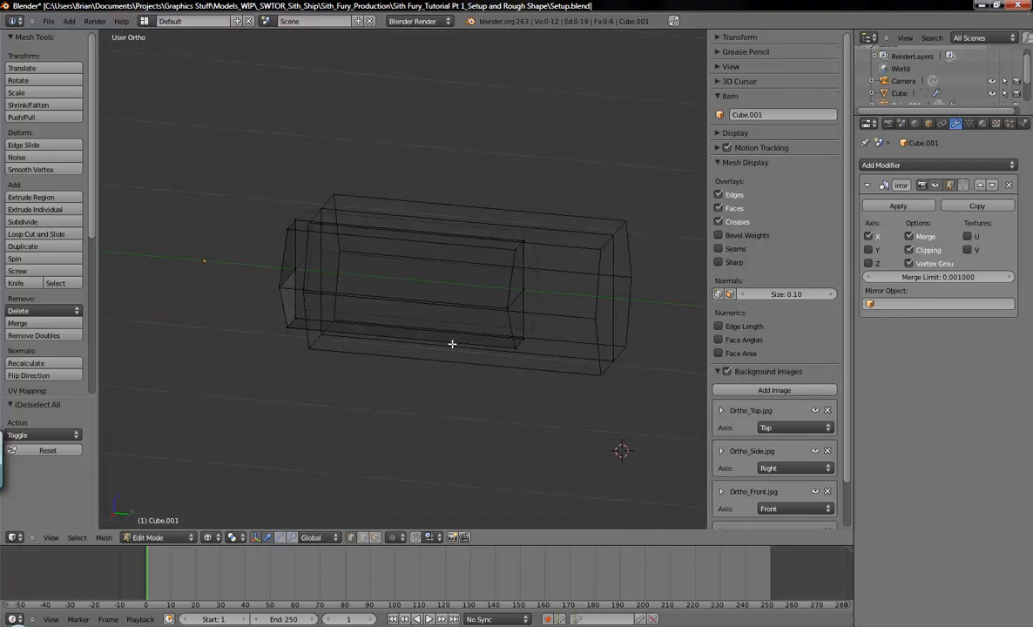
key(KP_3)
shift+middle_drag(452, 344, 429, 306)
key(Tab)
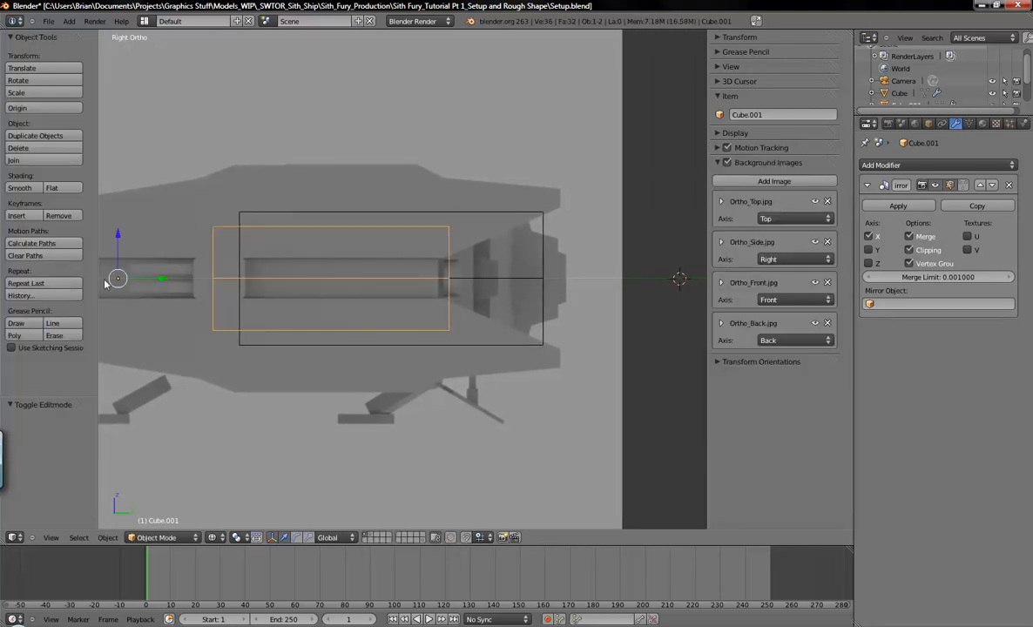
drag(162, 285, 269, 311)
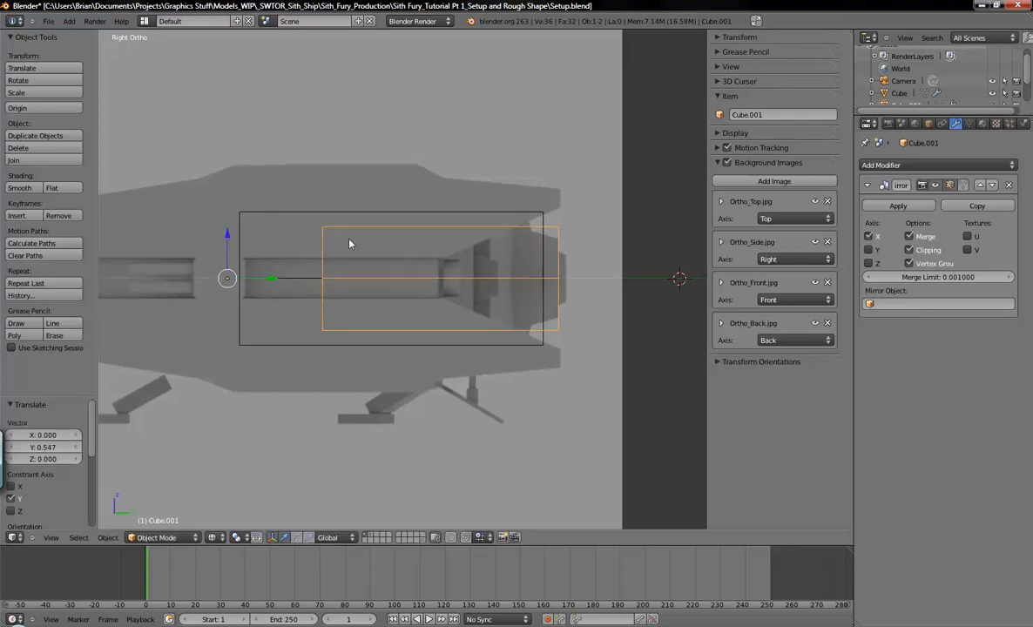
Shorten the copy into a thin rear section by moving its forward-end vertices 0.993 along Y.
key(Tab)
key(b)
drag(290, 190, 353, 353)
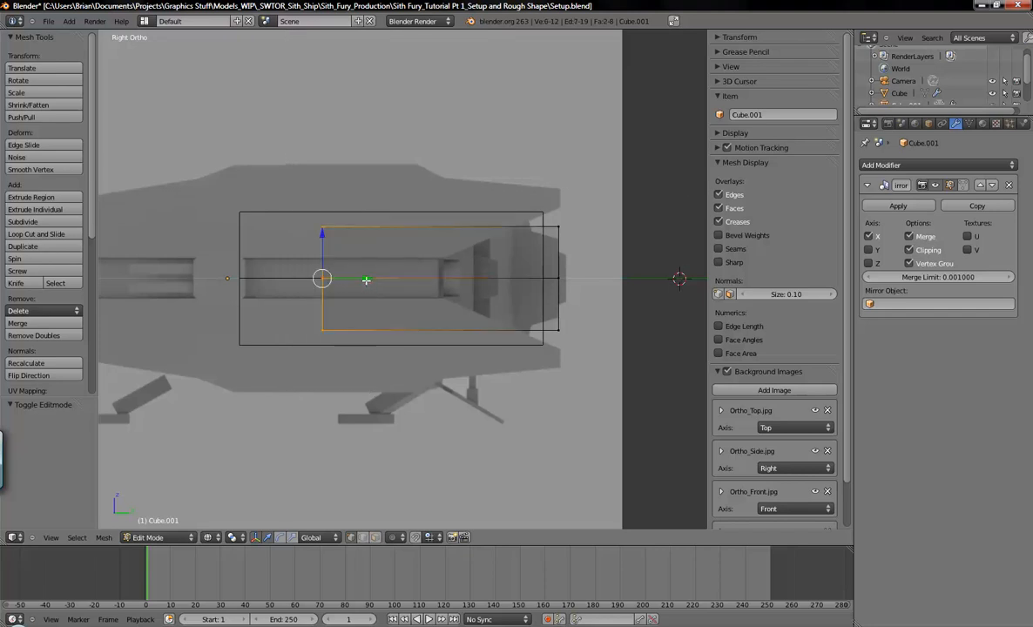
key(g)
key(y)
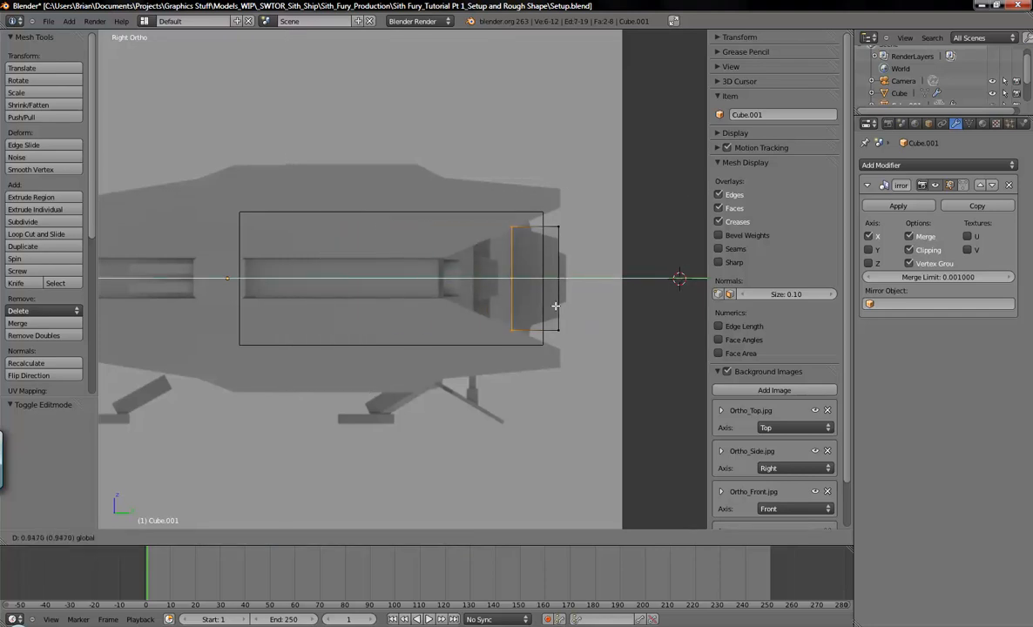
click(523, 286)
shift+middle_drag(607, 289, 515, 304)
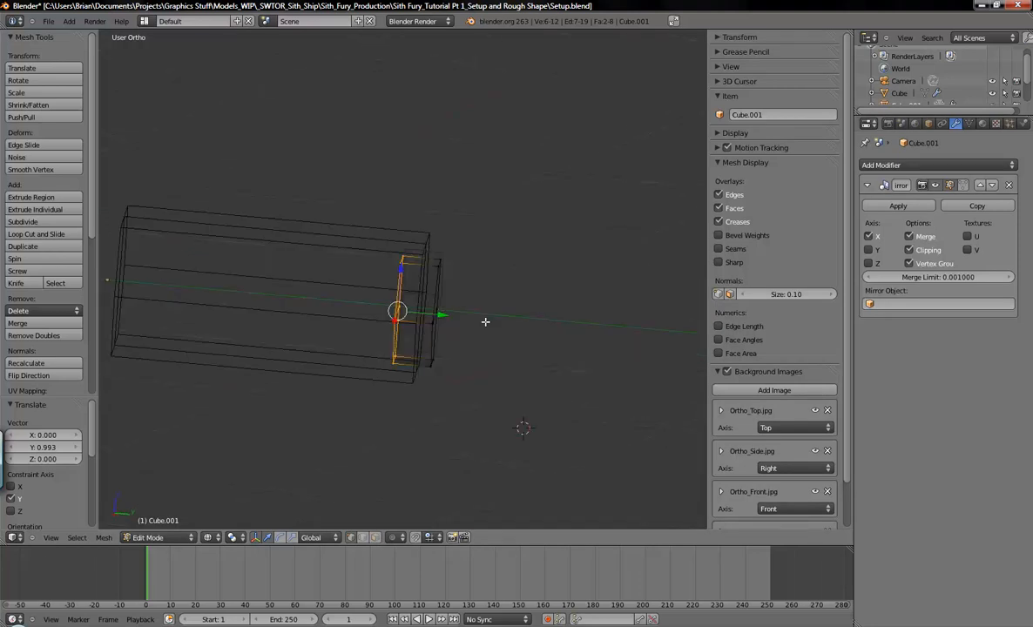
Examine the shortened rear section against the hull from front, back and angled views, and clear the selection.
key(KP_3)
key(KP_1)
scroll(437, 329, up, 5)
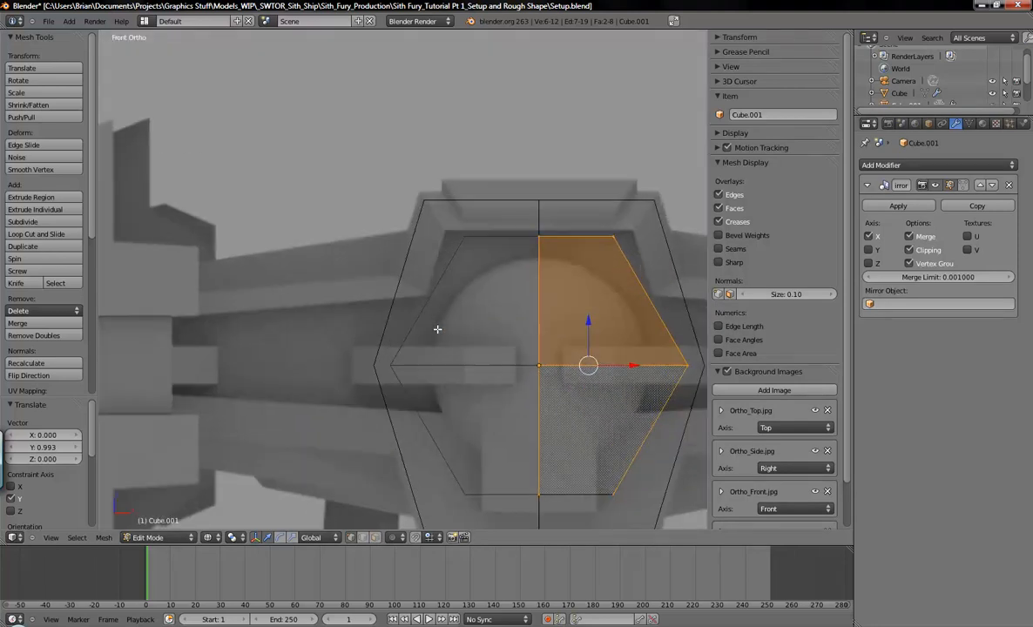
key(ctrl+KP_1)
mouse_move(303, 332)
shift+middle_down()
mouse_move(389, 278)
mouse_move(488, 309)
shift+middle_up()
key(z)
key(z)
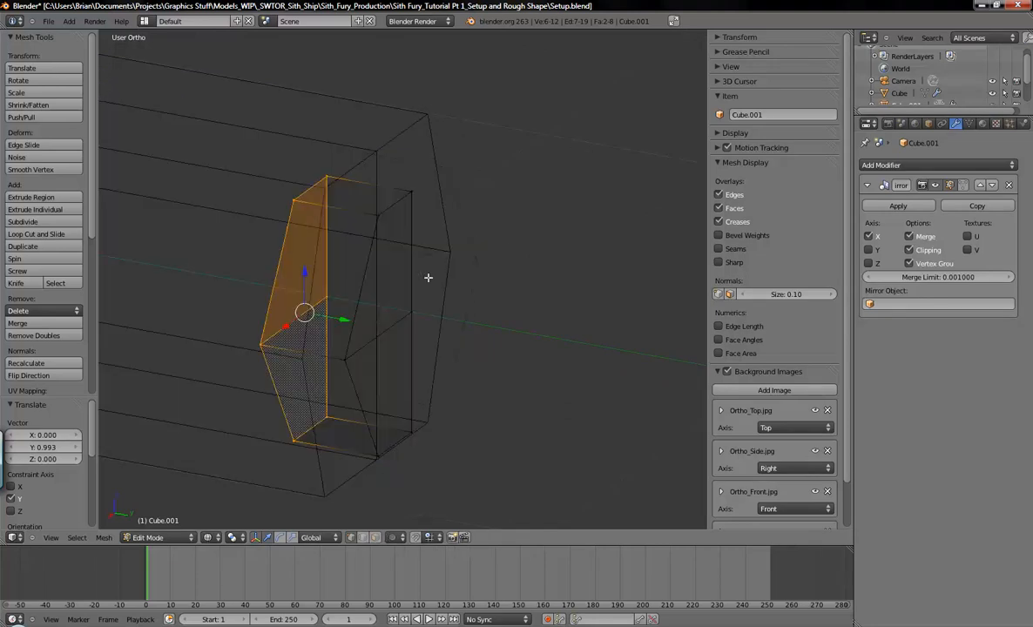
mouse_move(420, 268)
middle_down()
mouse_move(420, 232)
mouse_move(450, 237)
middle_up()
key(z)
key(z)
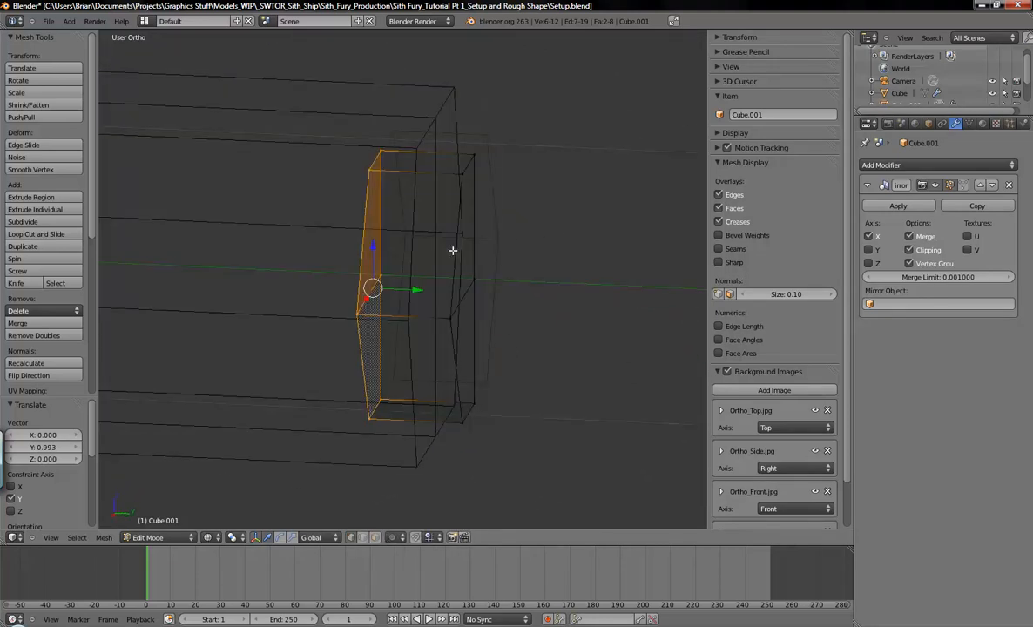
key(a)
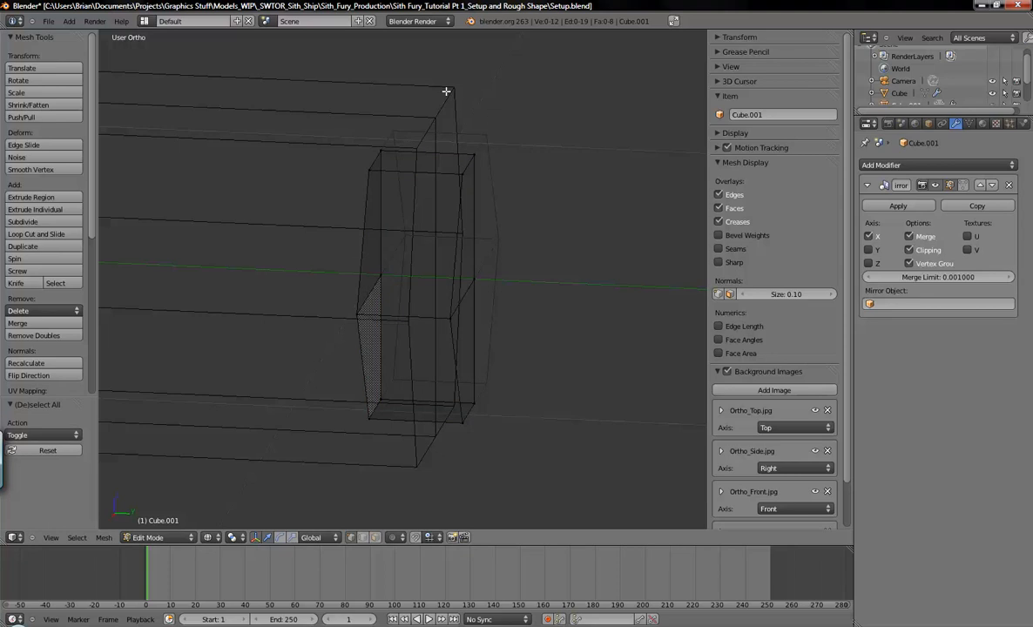
Switch mesh editing from the thin rear section to the large central hull and leave all its vertices deselected.
key(Tab)
right_click(334, 148)
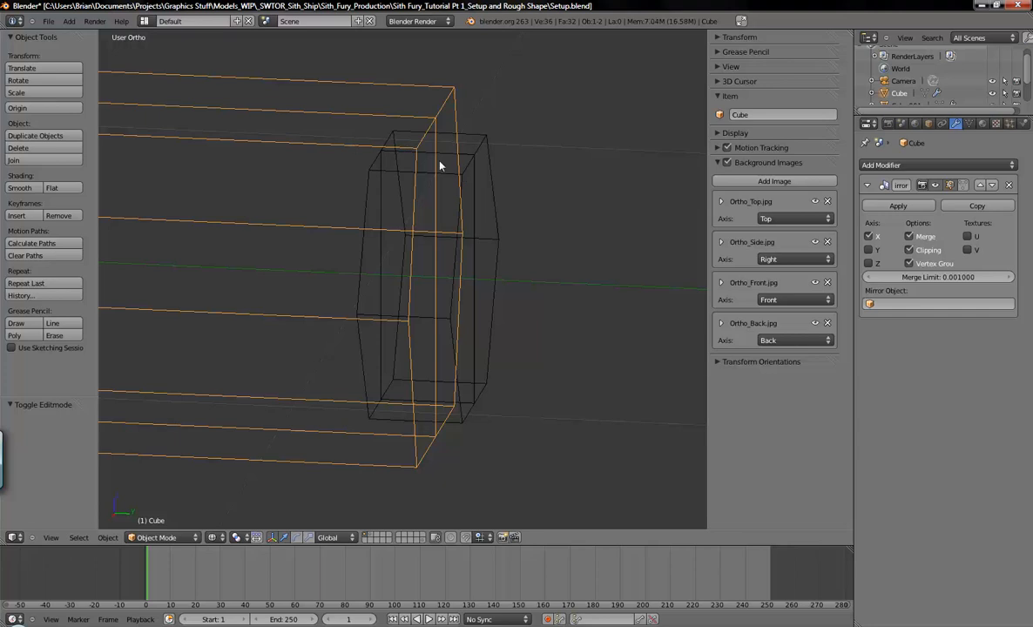
key(Tab)
key(a)
shift+middle_drag(449, 224, 473, 234)
key(a)
key(a)
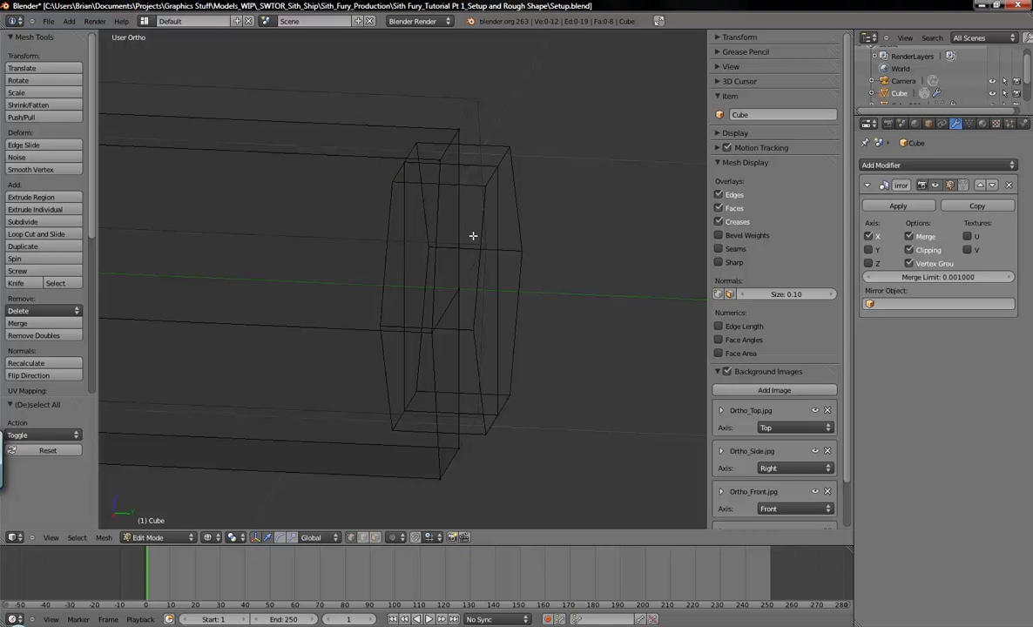
middle_drag(478, 244, 442, 258)
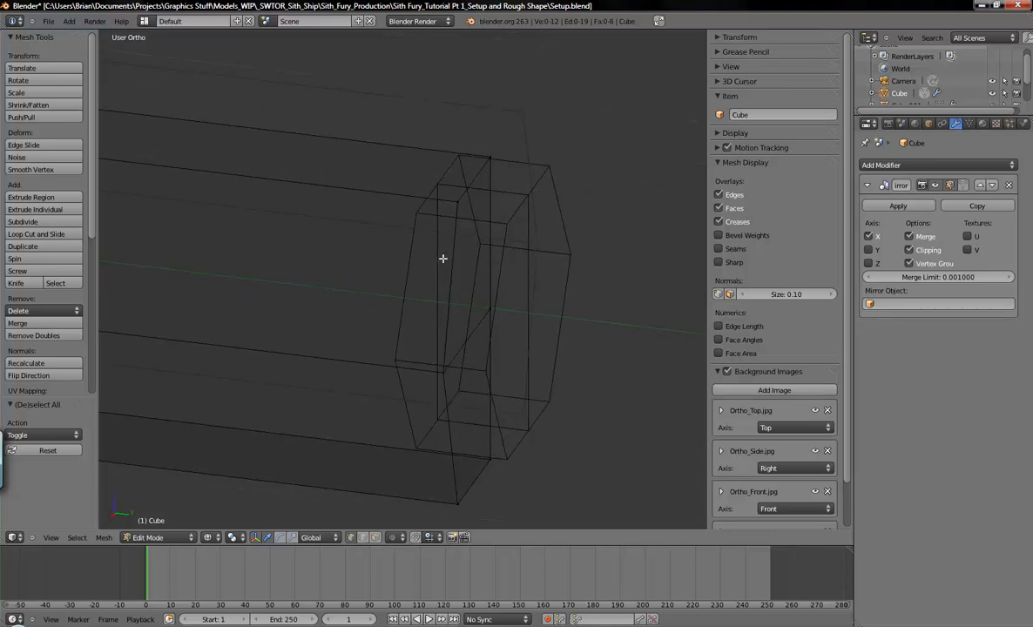
In the top view, move the hull's rear-end vertices, except the outer side point, about -0.1075 along Y to match the reference.
key(KP_7)
shift+middle_drag(477, 248, 498, 225)
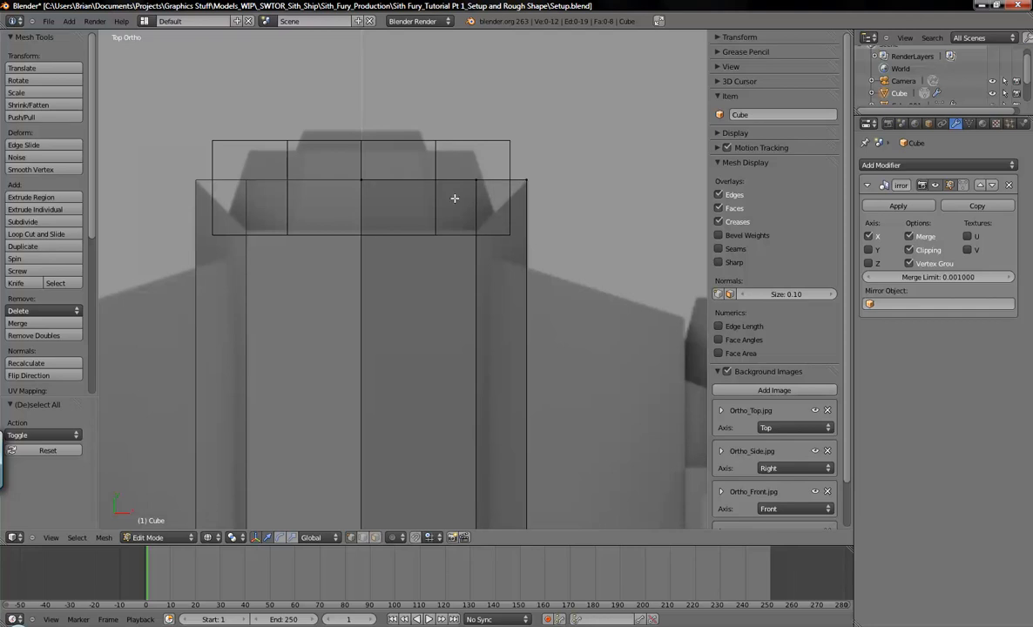
key(b)
drag(336, 154, 501, 216)
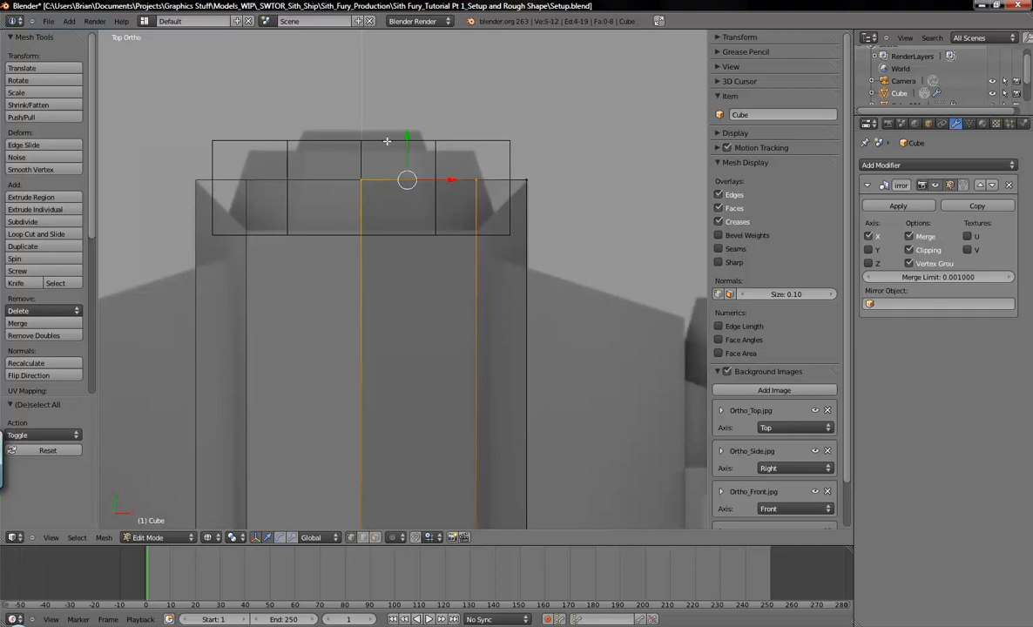
key(g)
key(y)
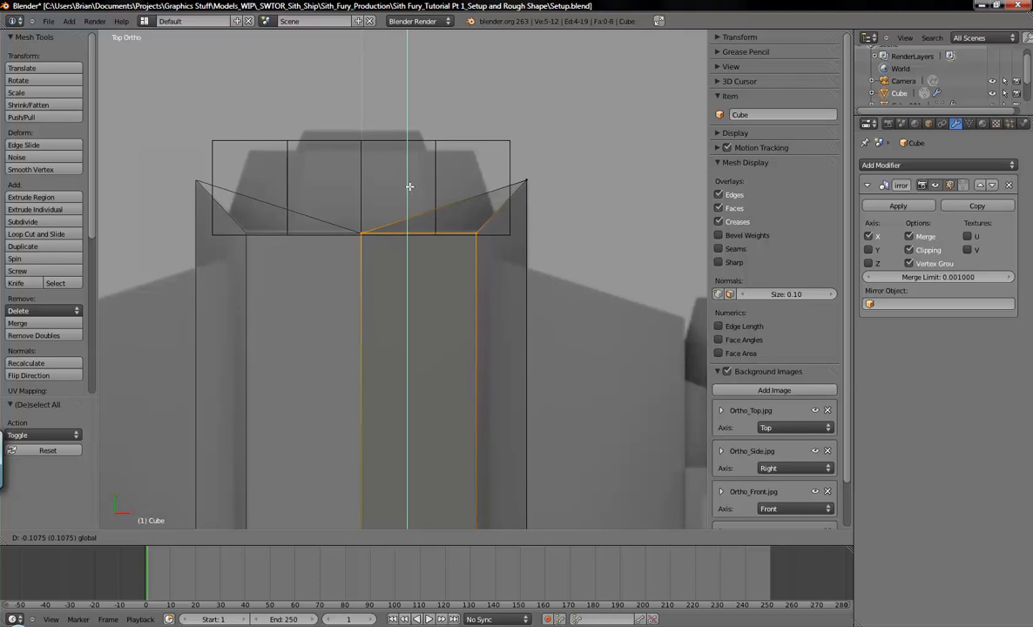
click(409, 187)
Display the model in solid shading from a rear angle and clear the hull's vertex selection in Edit Mode.
mouse_move(409, 186)
middle_down()
mouse_move(498, 246)
mouse_move(409, 219)
mouse_move(369, 168)
mouse_move(369, 209)
mouse_move(343, 149)
mouse_move(304, 114)
mouse_move(330, 130)
mouse_move(325, 117)
mouse_move(350, 271)
mouse_move(387, 212)
mouse_move(399, 240)
mouse_move(461, 224)
mouse_move(401, 263)
mouse_move(530, 231)
mouse_move(463, 262)
middle_up()
key(Tab)
key(z)
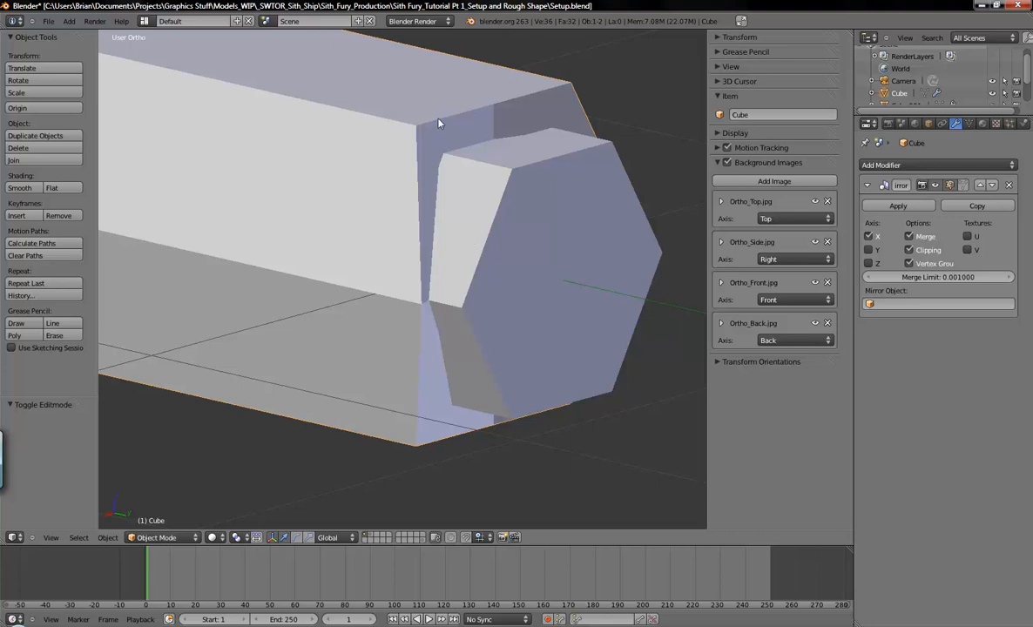
key(Tab)
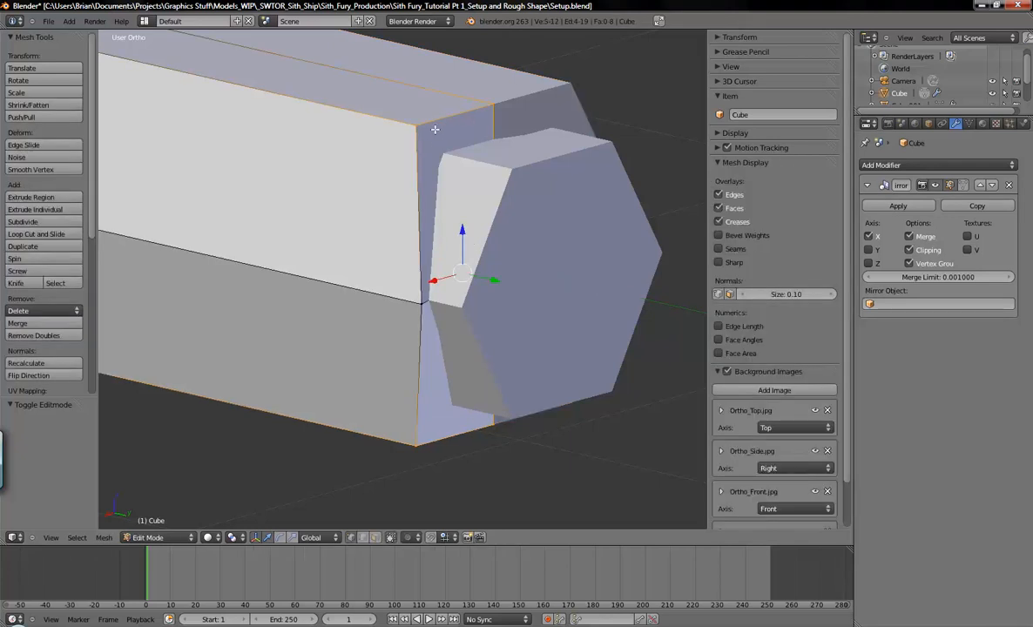
key(a)
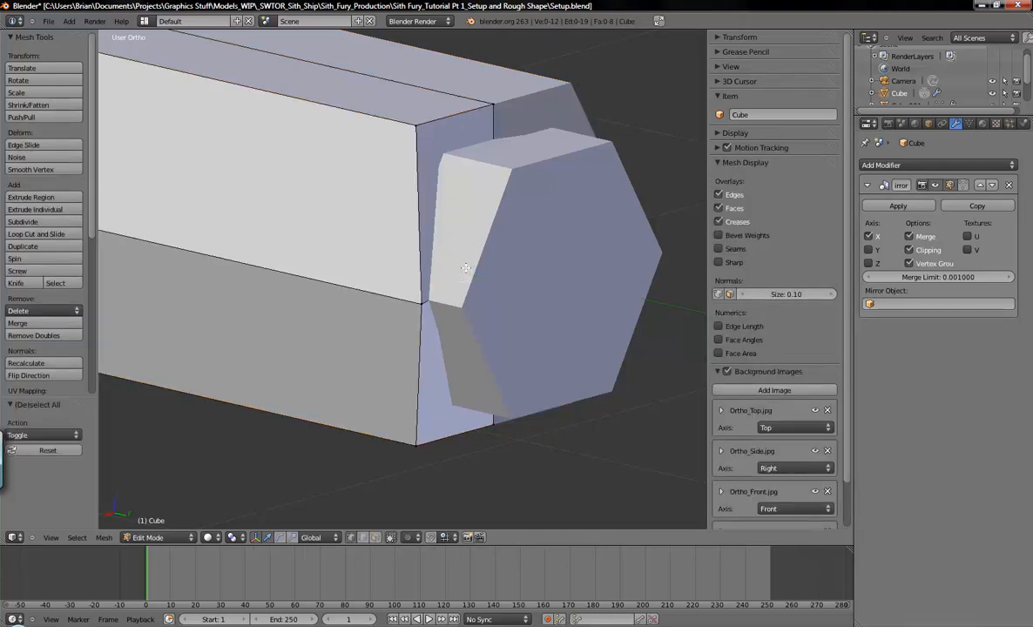
Delete the upper and lower end faces of the long hull mesh behind the hexagonal end piece, using face selection.
click(374, 538)
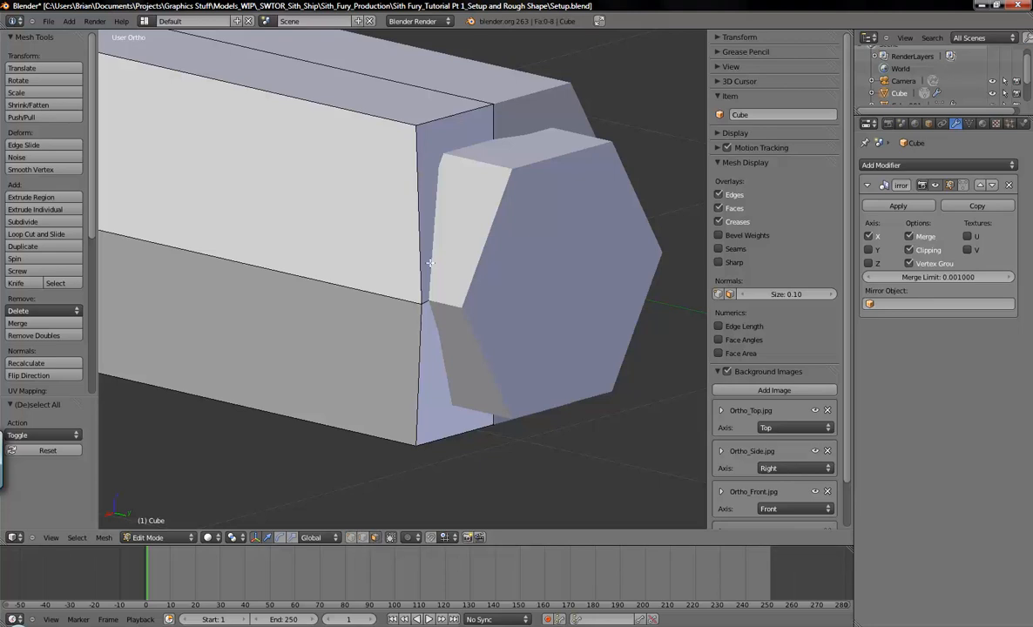
right_click(434, 147)
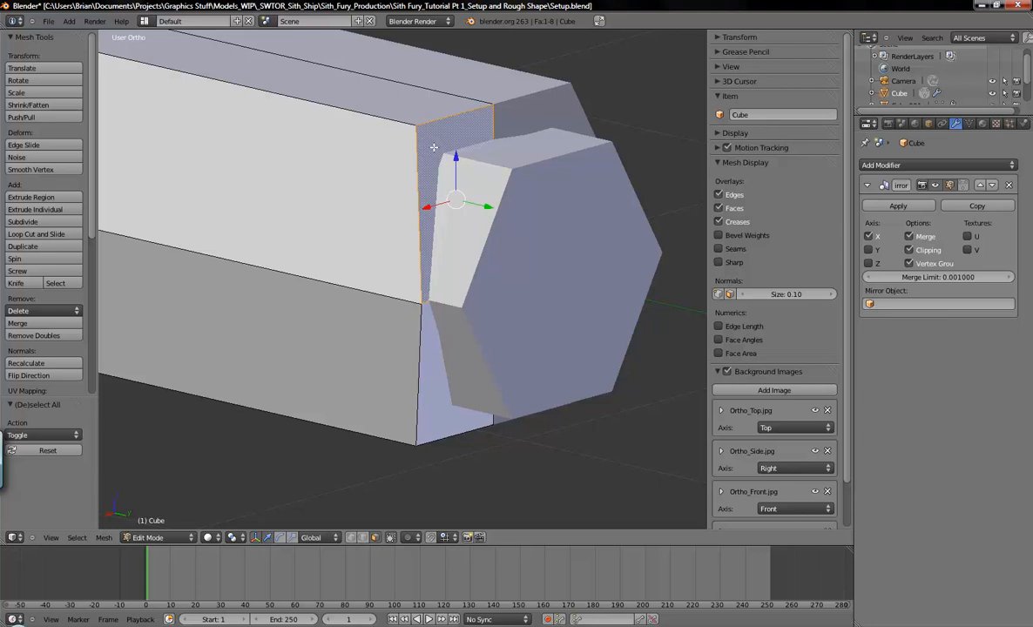
shift+right_click(436, 398)
mouse_move(472, 366)
middle_down()
mouse_move(521, 392)
mouse_move(487, 379)
middle_up()
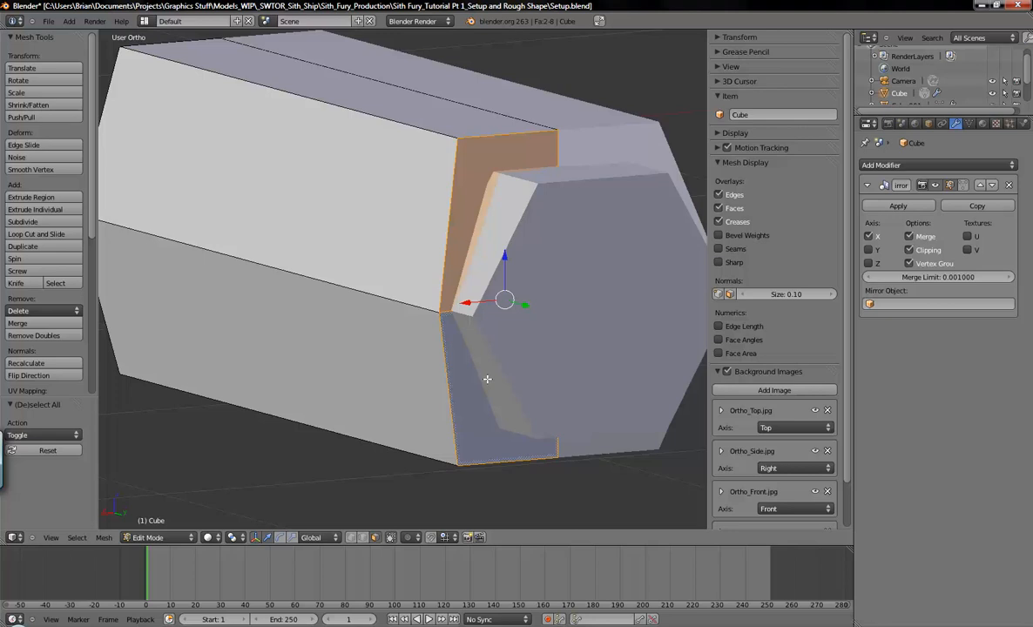
key(x)
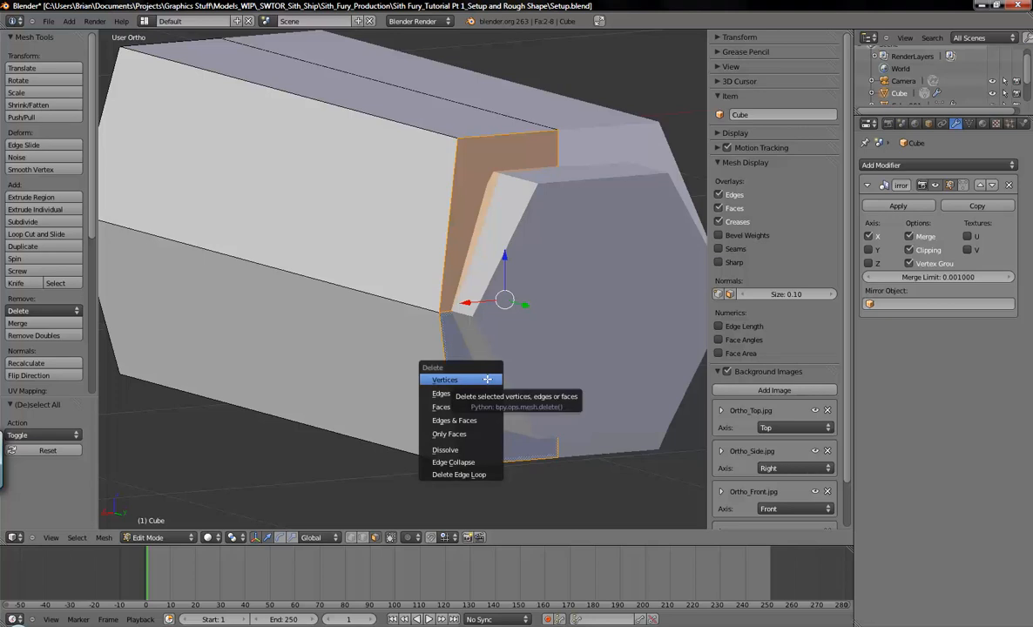
key(Down)
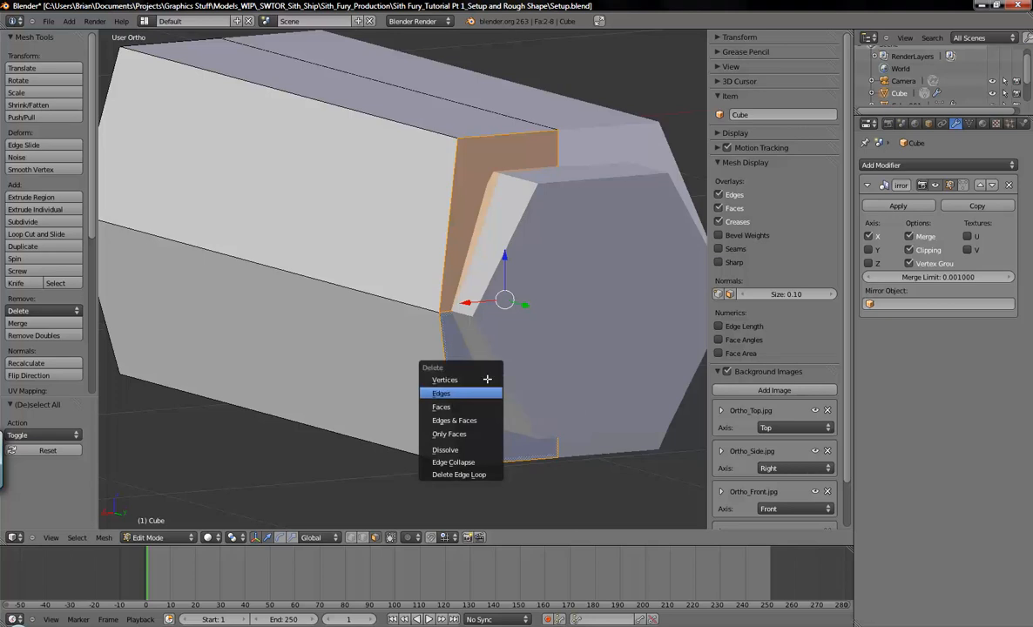
key(Down)
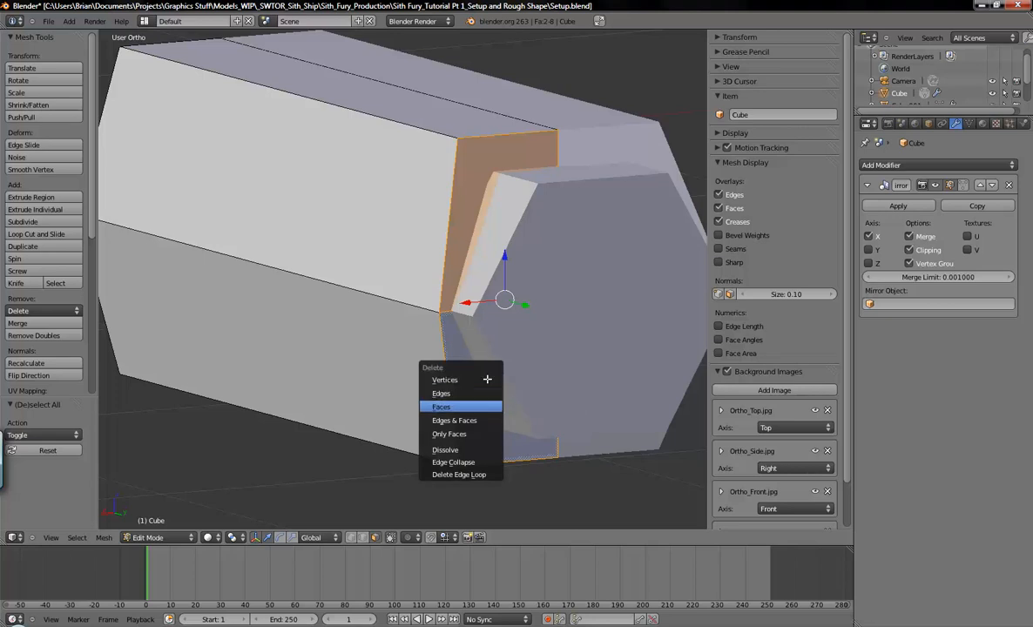
key(Return)
Leave edit mode, deselect everything, and show the model as wireframe over the back reference image.
middle_drag(522, 368, 430, 332)
scroll(512, 482, down, 3)
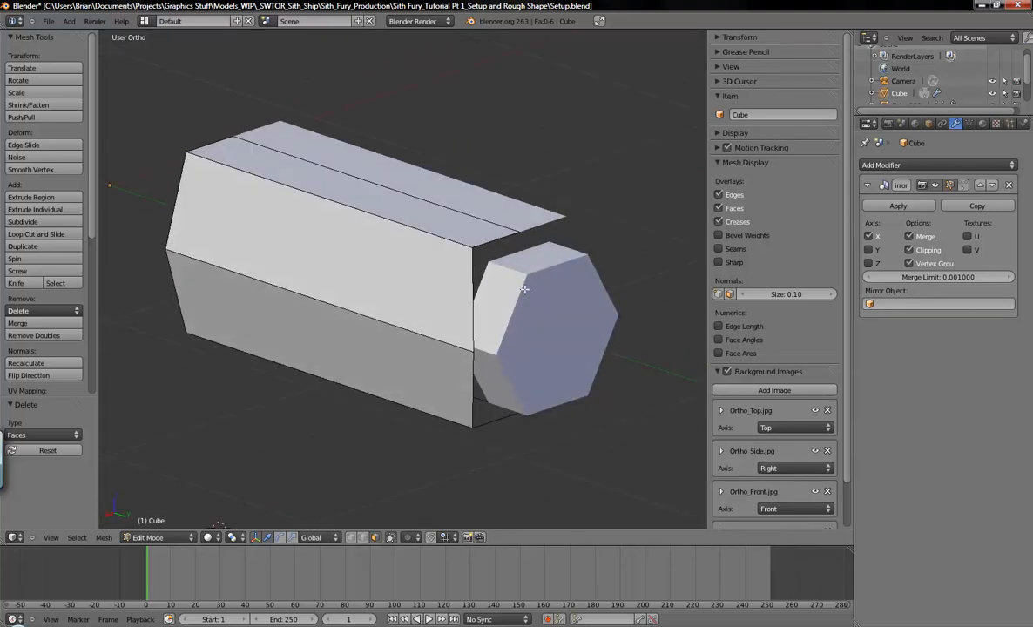
middle_drag(495, 366, 514, 372)
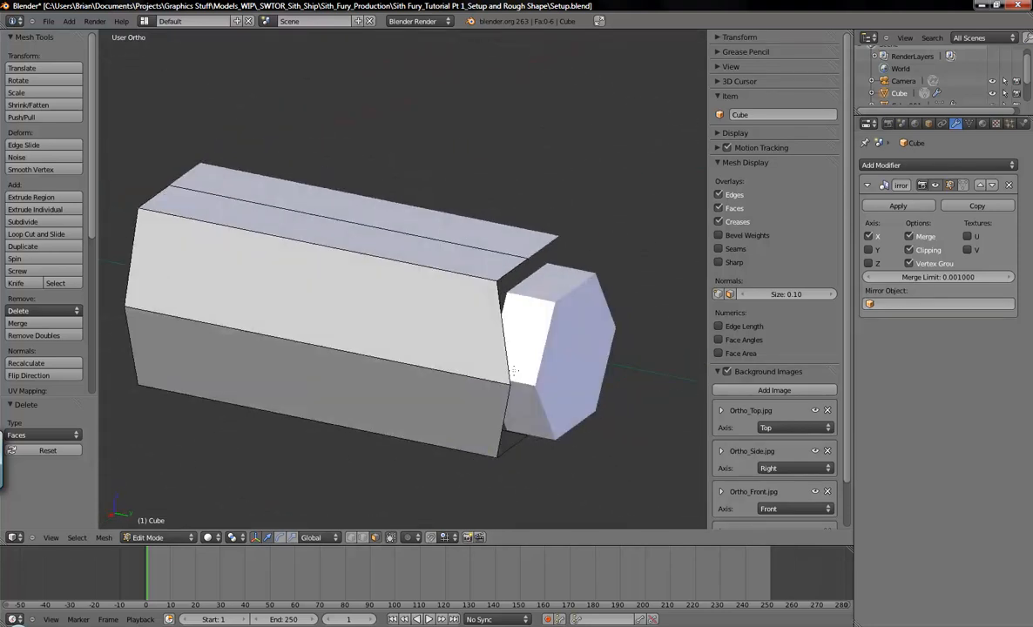
key(ctrl+KP_1)
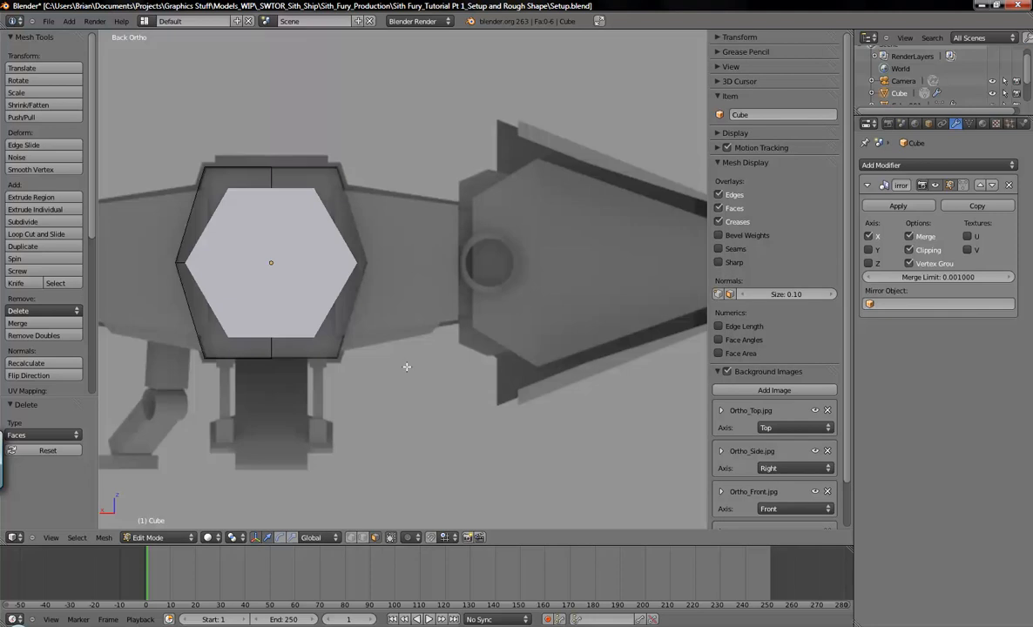
scroll(436, 366, up, 4)
key(Tab)
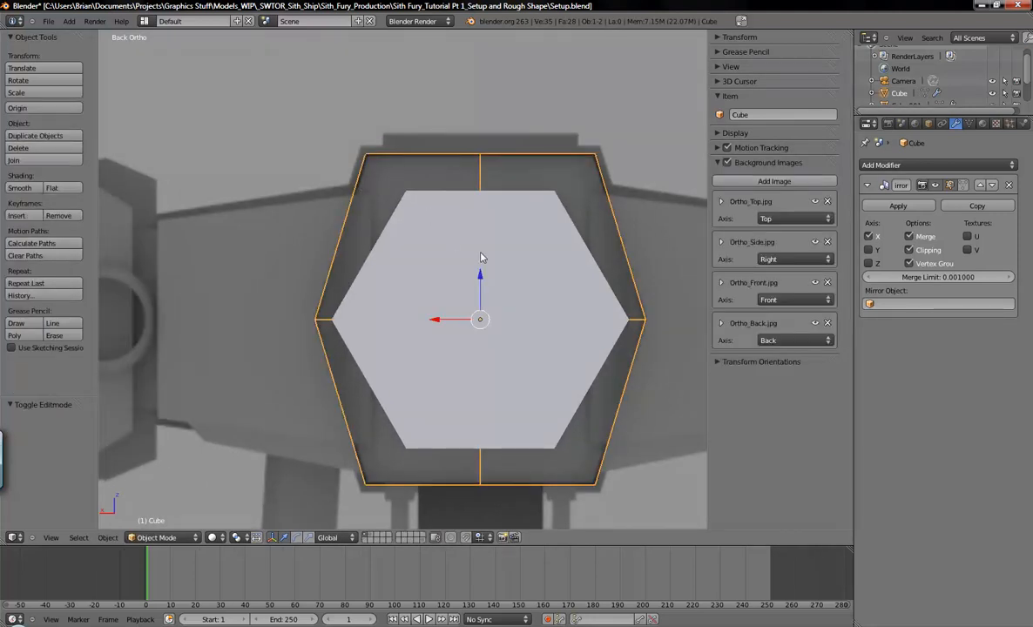
key(a)
mouse_move(530, 290)
shift+middle_down()
mouse_move(508, 259)
mouse_move(529, 286)
shift+middle_up()
key(z)
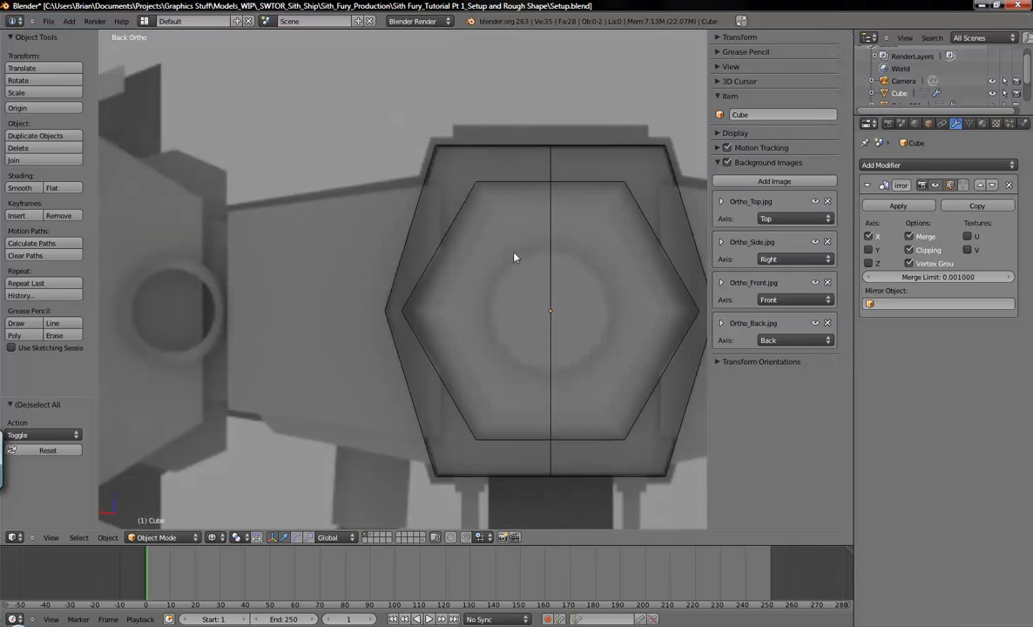
shift+middle_drag(616, 297, 548, 256)
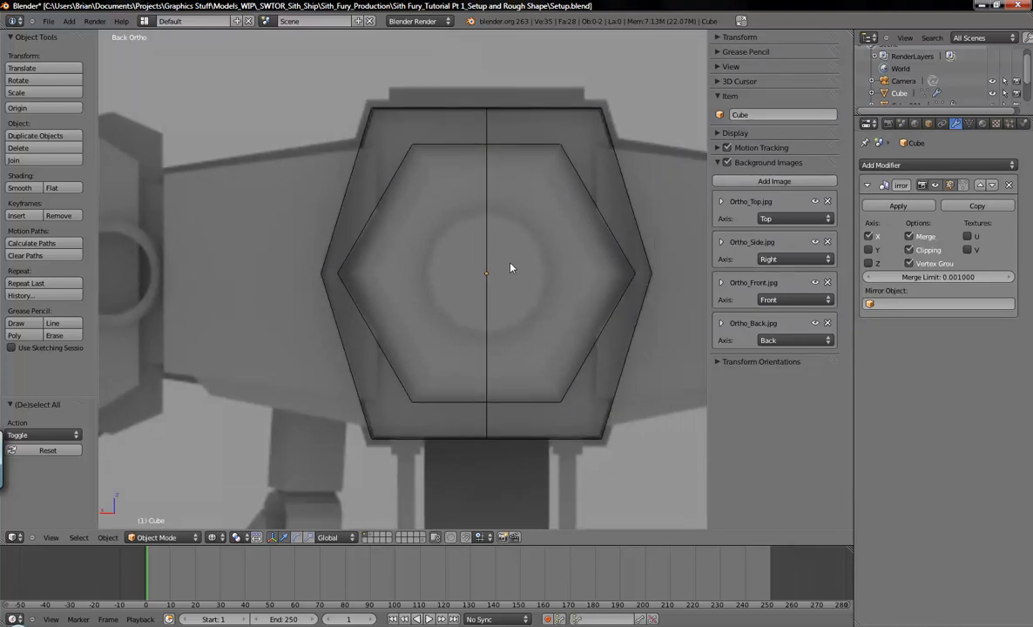
shift+middle_drag(330, 189, 464, 226)
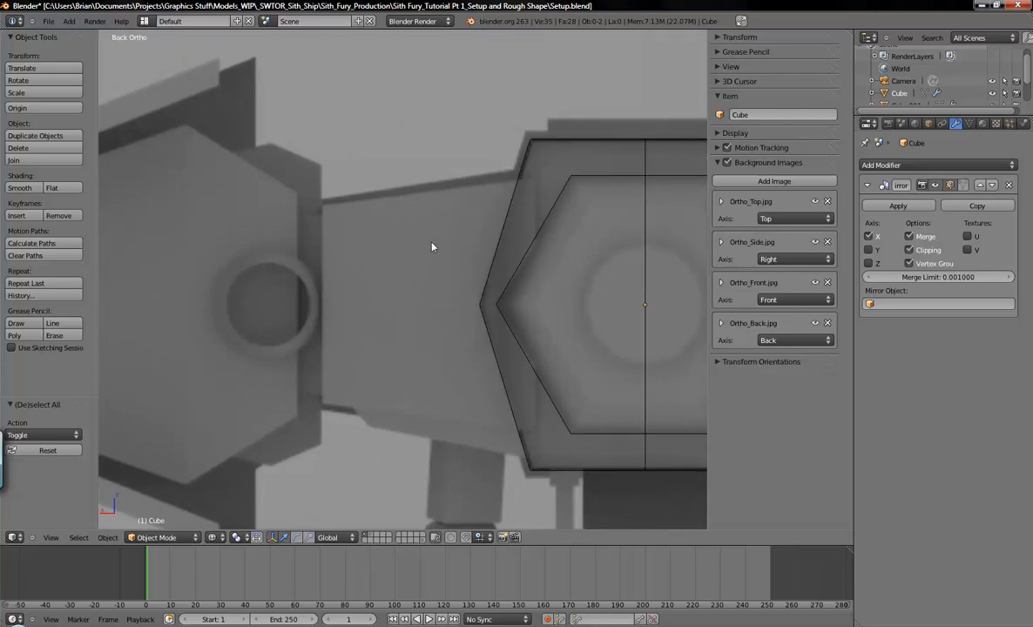
Add a new cube mesh to the scene in top view.
key(KP_7)
scroll(458, 291, down, 6)
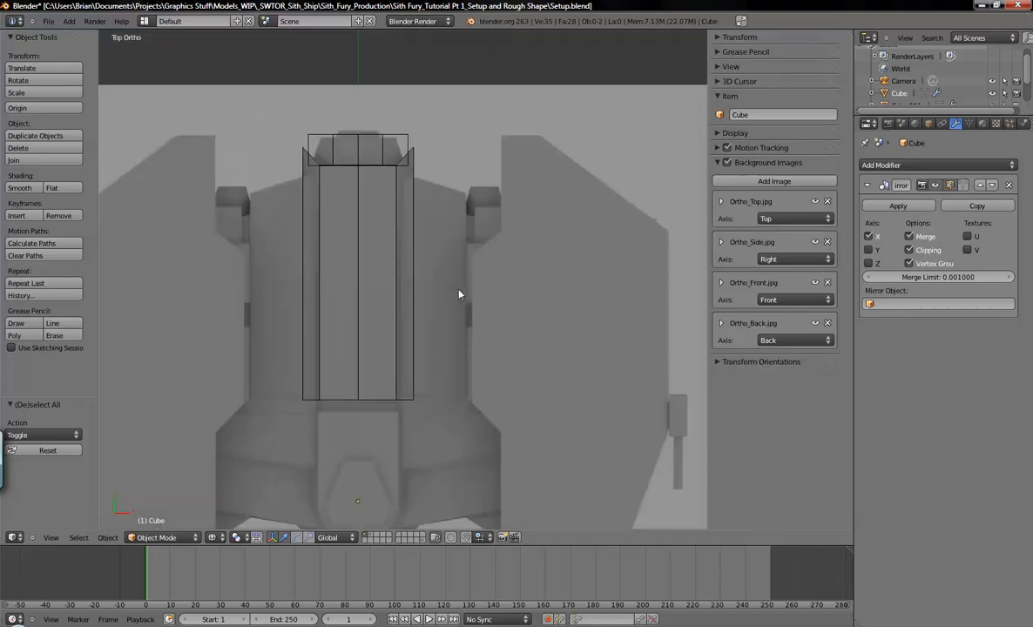
shift+middle_drag(554, 332, 558, 284)
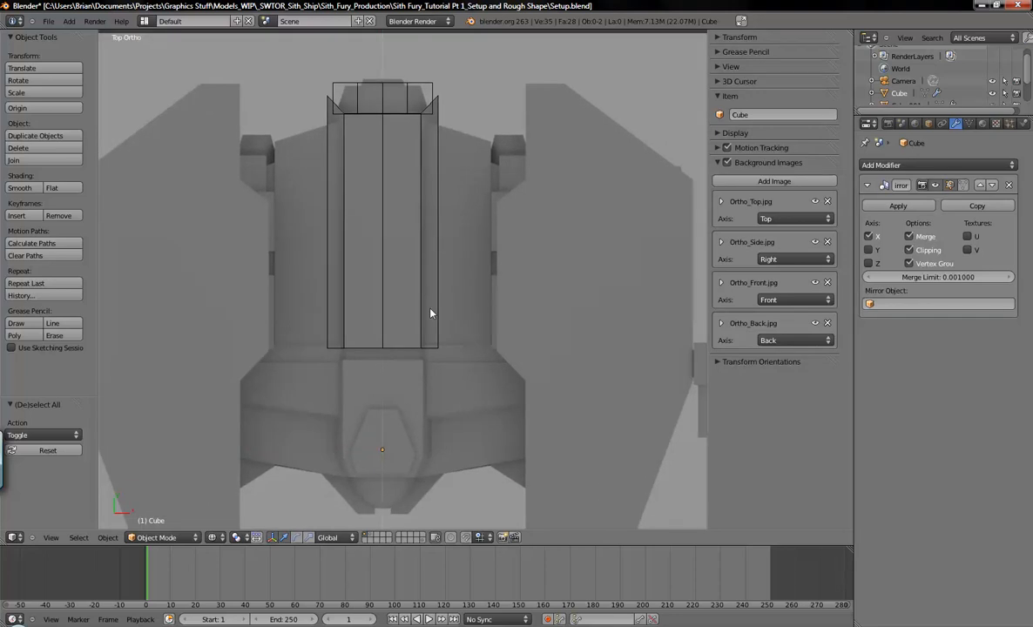
scroll(430, 314, down, 6)
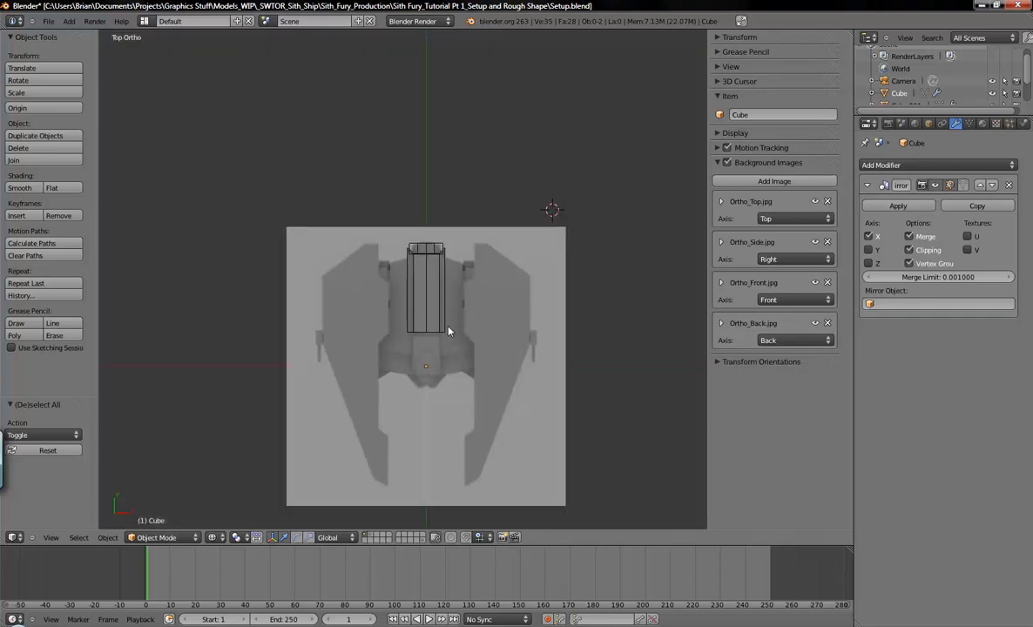
key(shift+a)
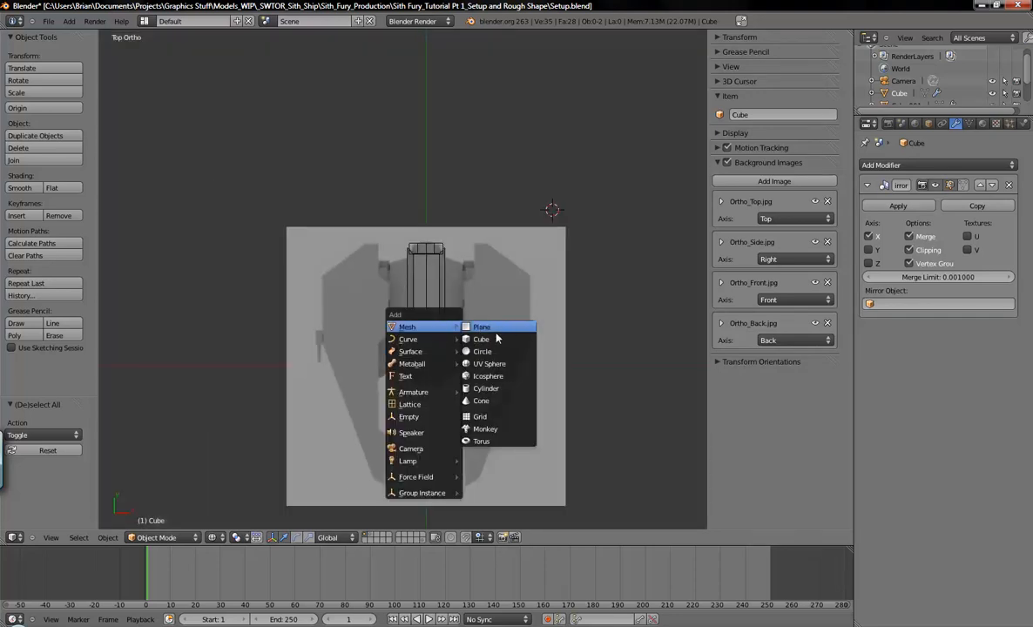
click(486, 340)
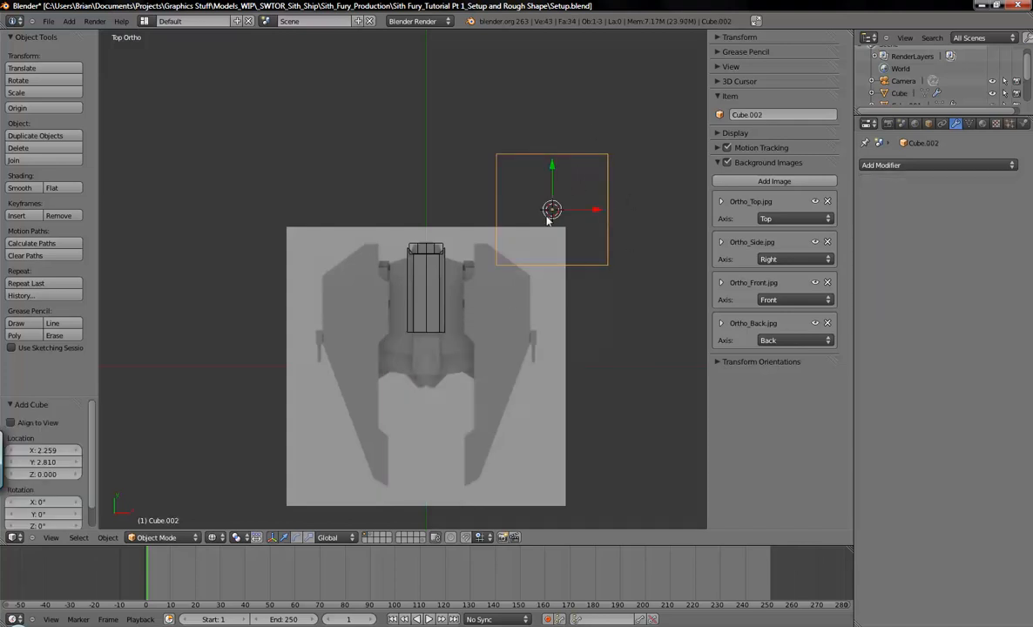
Place the 3D cursor at several different spots around the top reference image.
click(467, 168)
click(346, 165)
click(253, 236)
click(562, 120)
scroll(423, 369, up, 6)
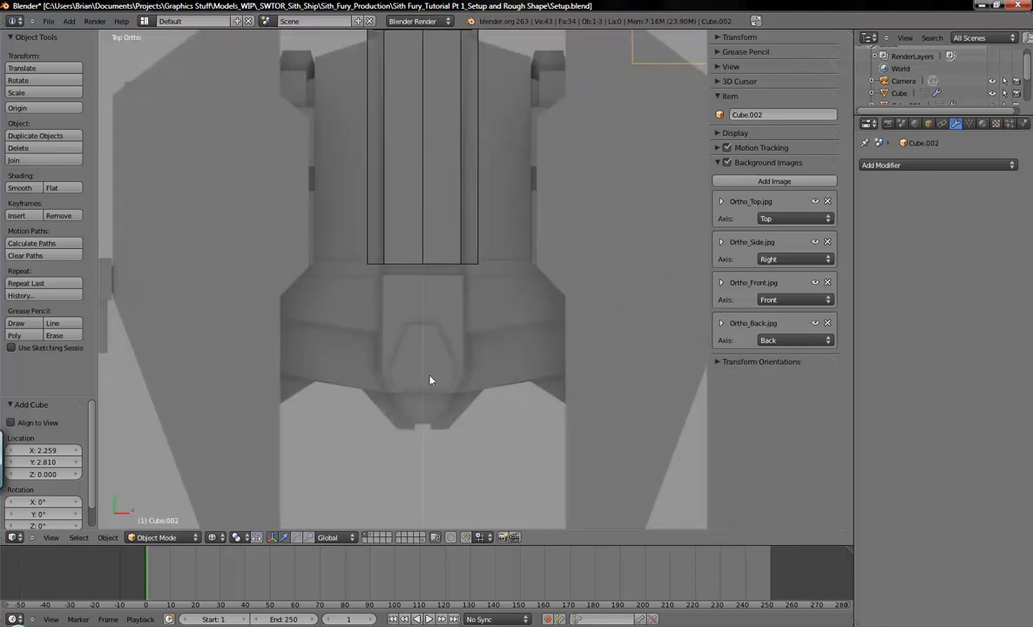
scroll(435, 381, down, 6)
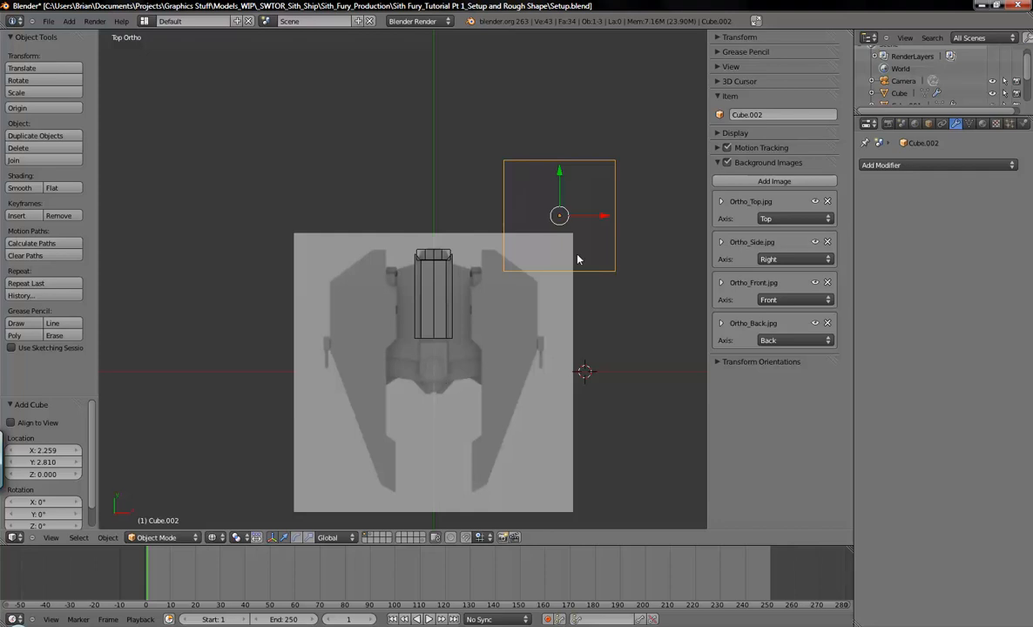
Reset the 3D cursor to the scene centre and return to the top view.
key(shift+c)
shift+middle_drag(342, 349, 522, 184)
shift+middle_drag(527, 256, 420, 262)
key(KP_7)
shift+middle_drag(534, 315, 599, 295)
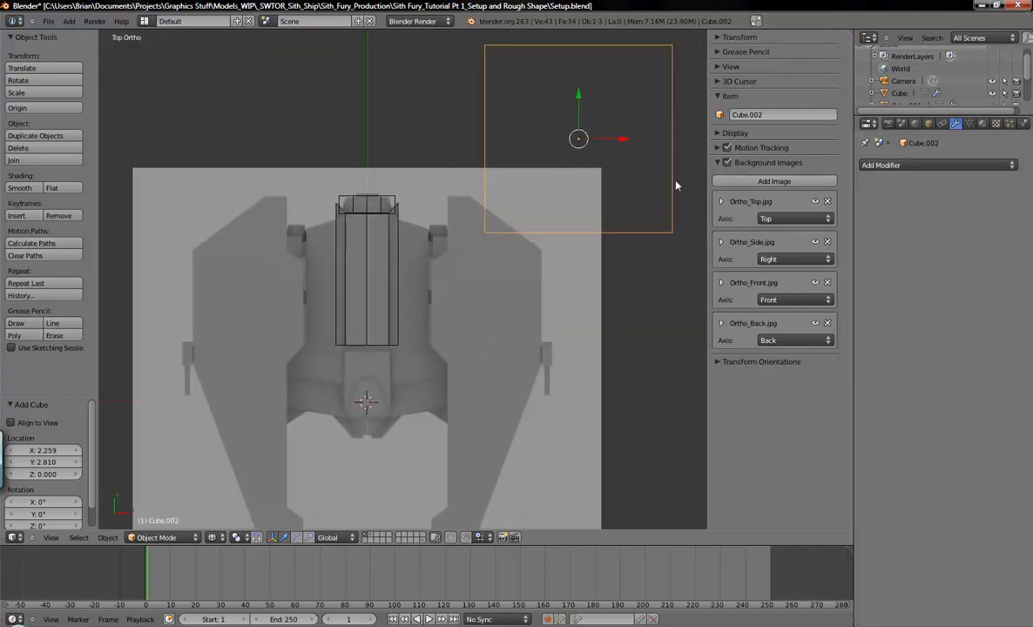
Snap the new cube to the 3D cursor and centre the view on it.
key(g)
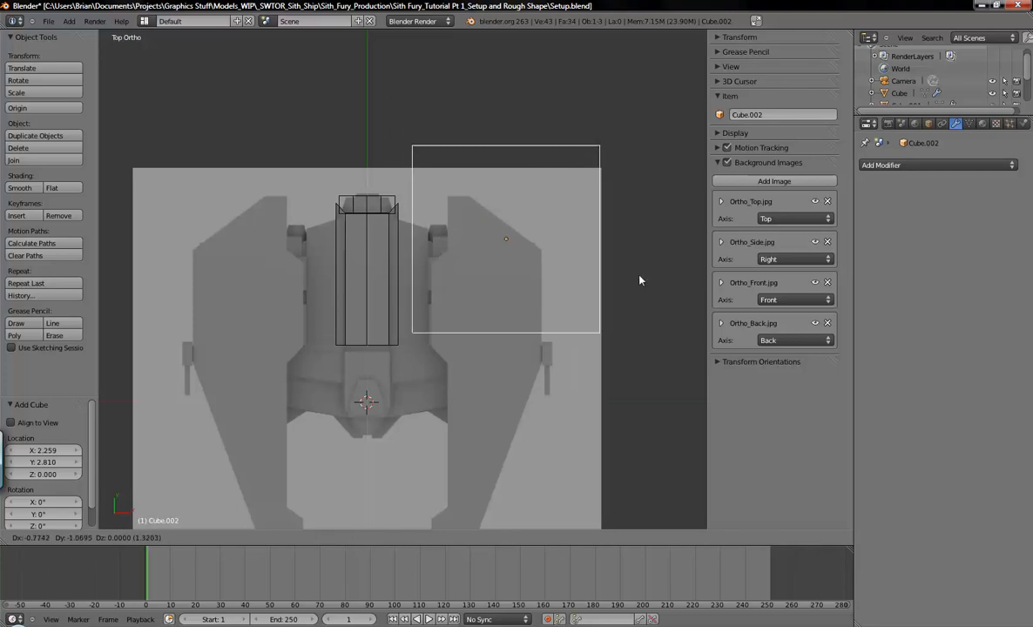
click(643, 233)
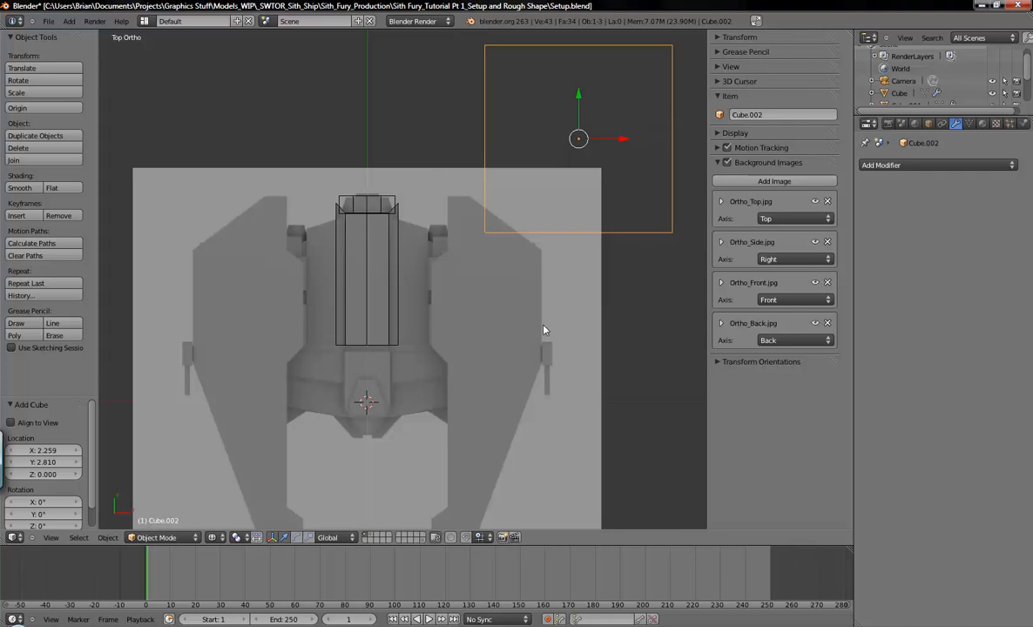
key(shift+s)
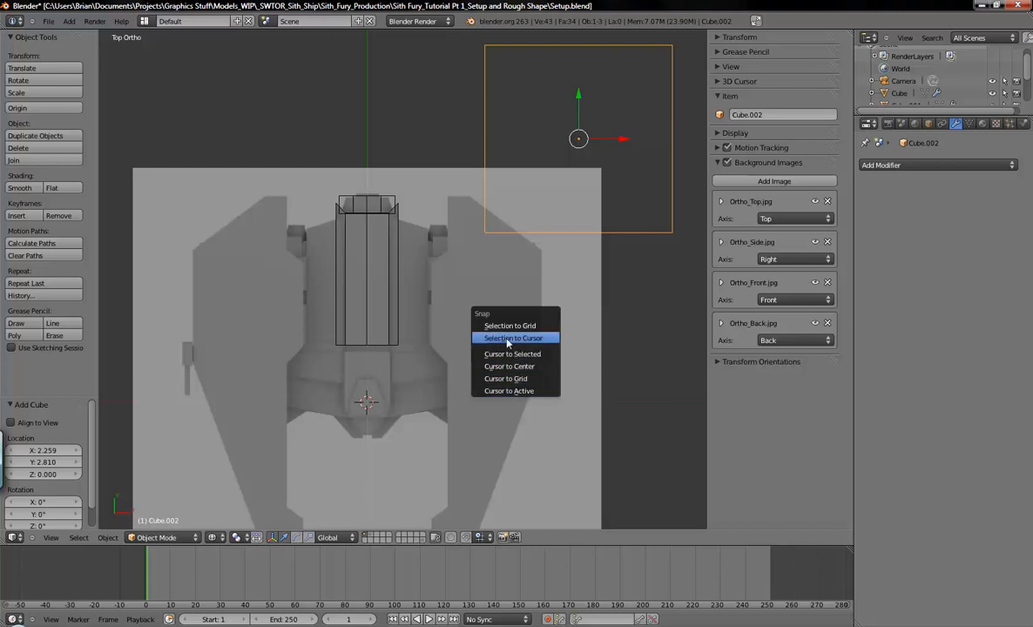
click(507, 342)
key(alt+Home)
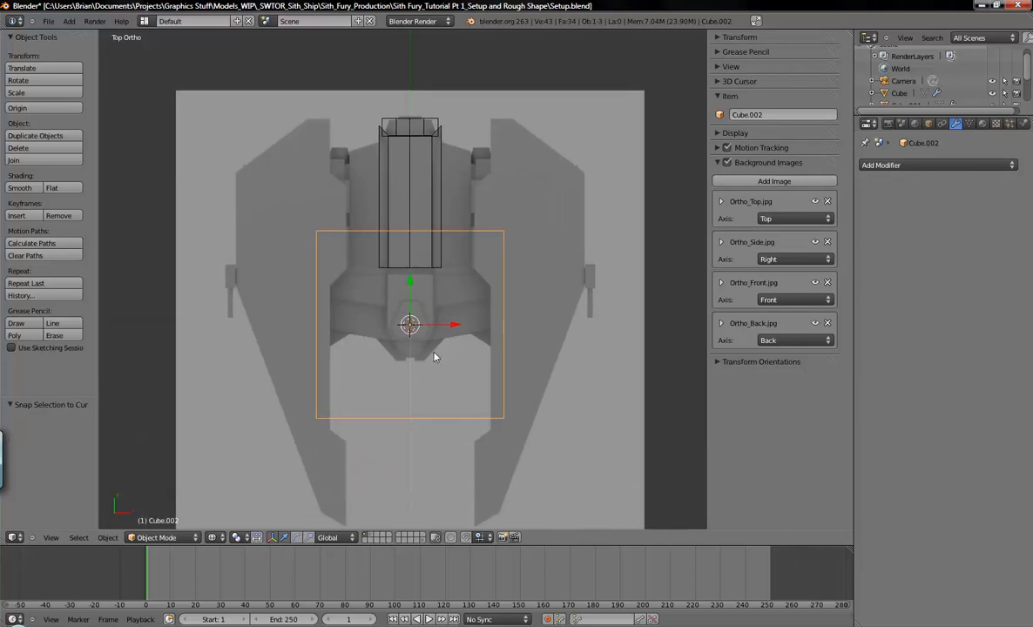
Scale the cube to about 0.32 and move it about 0.695 on X and 1.594 on Y, beside the central hull.
scroll(429, 344, up, 4)
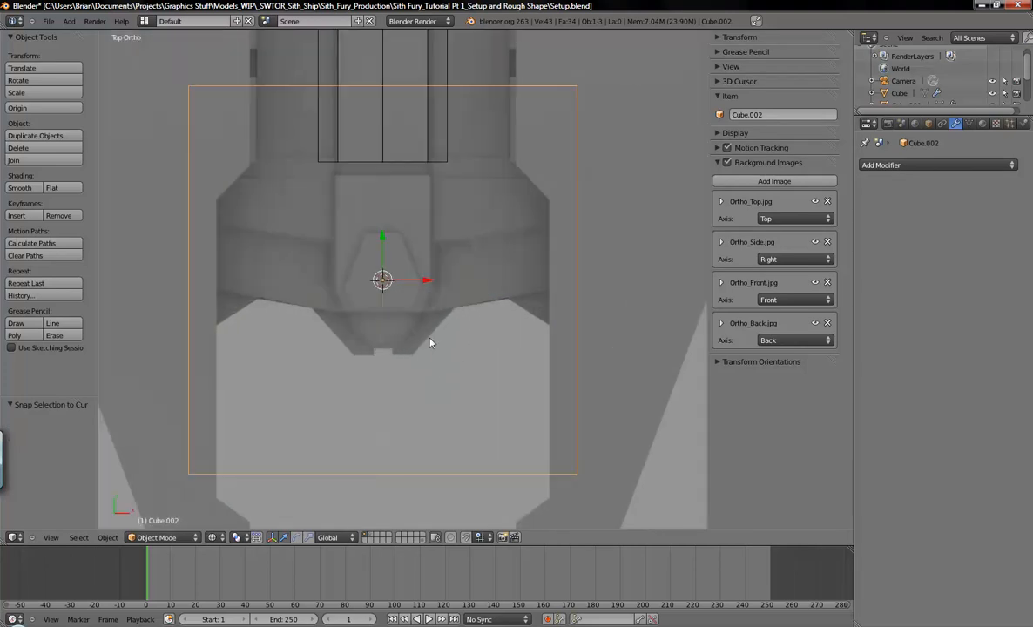
scroll(426, 388, down, 4)
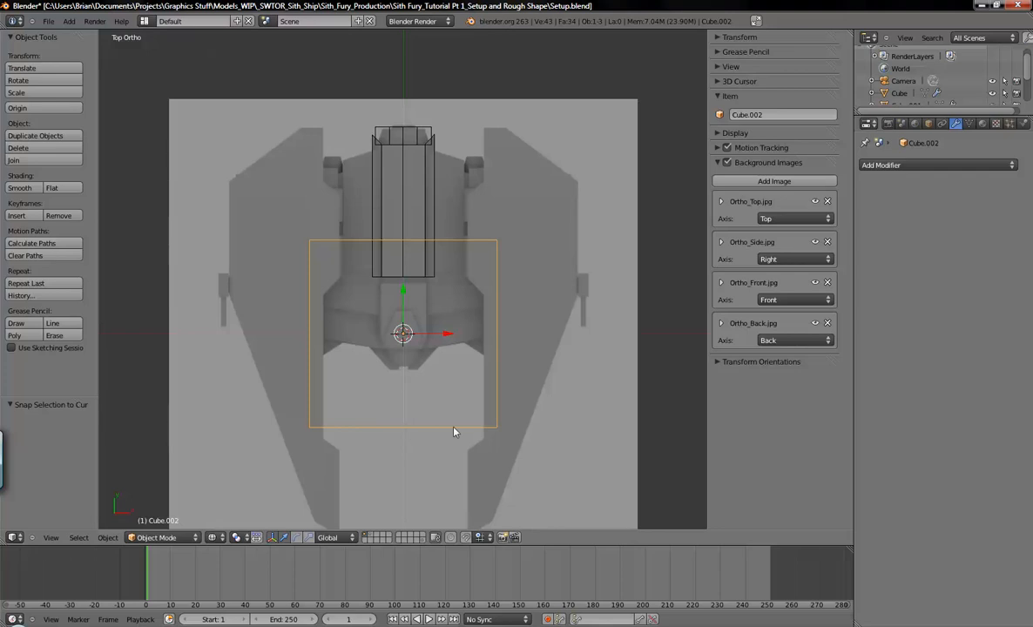
key(s)
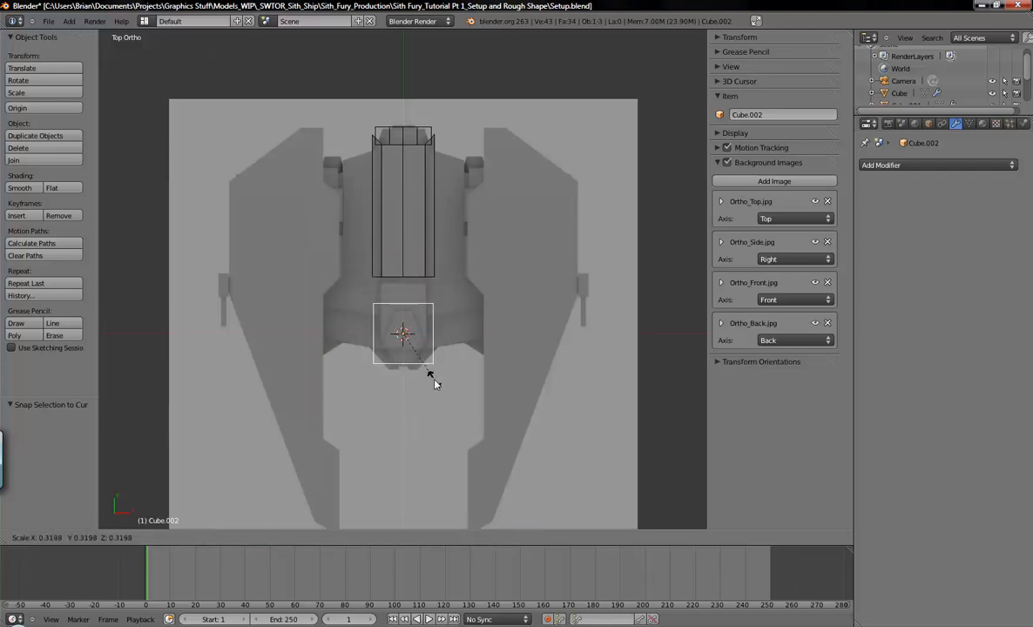
click(436, 383)
key(g)
click(445, 236)
Shift the cube about -0.18 on X and 0.054 on Y so it overlaps the side of the central hull.
scroll(468, 272, up, 5)
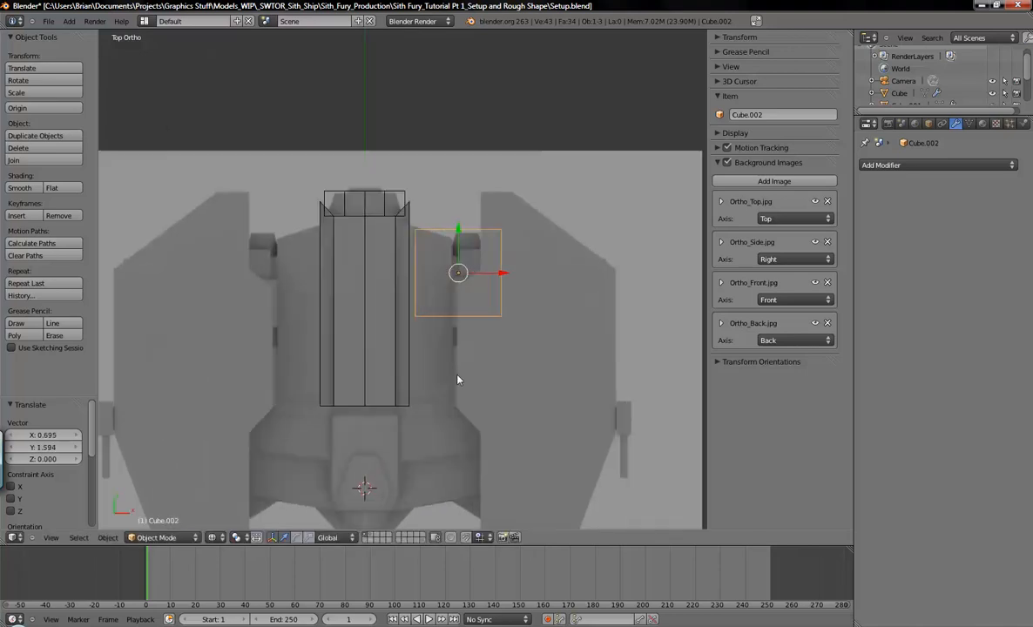
mouse_move(448, 348)
shift+middle_down()
mouse_move(455, 381)
mouse_move(462, 357)
shift+middle_up()
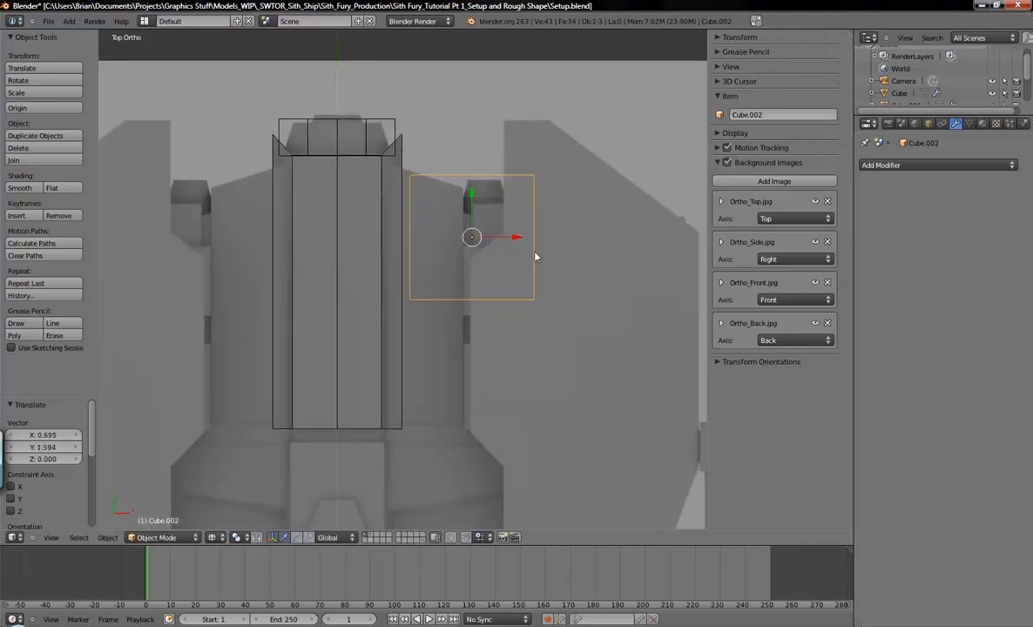
key(g)
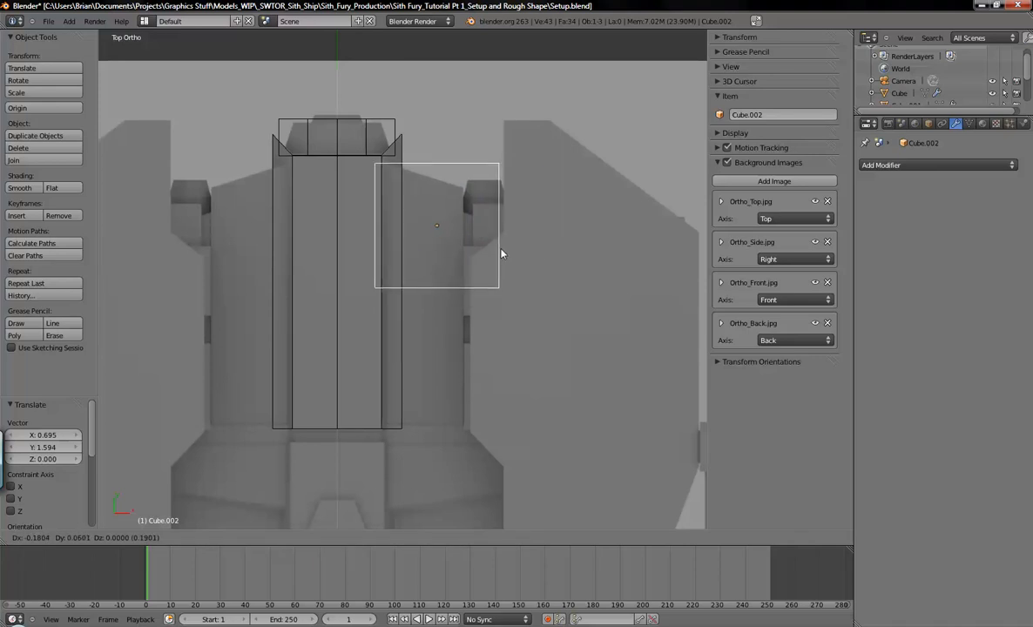
click(501, 254)
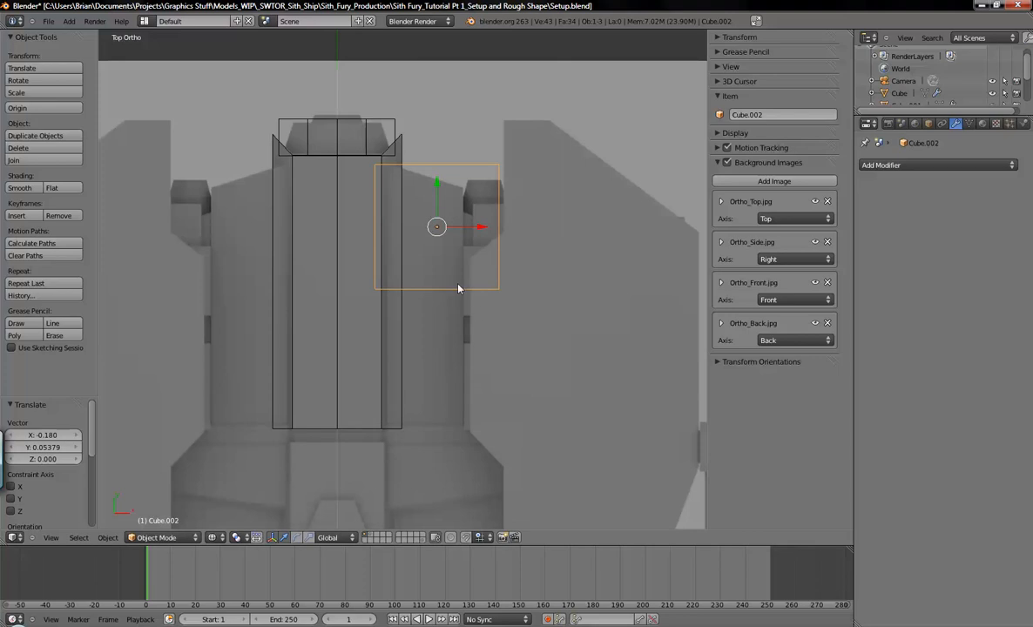
From the back view, scale the new side cube to 0.8 along Z.
key(ctrl+KP_1)
scroll(453, 331, up, 4)
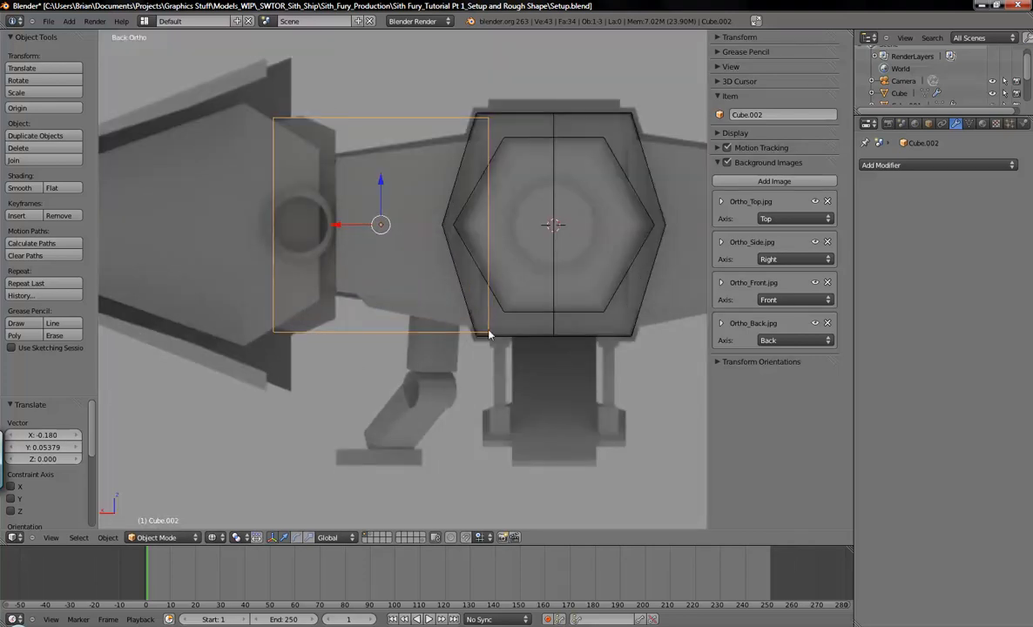
key(s)
key(z)
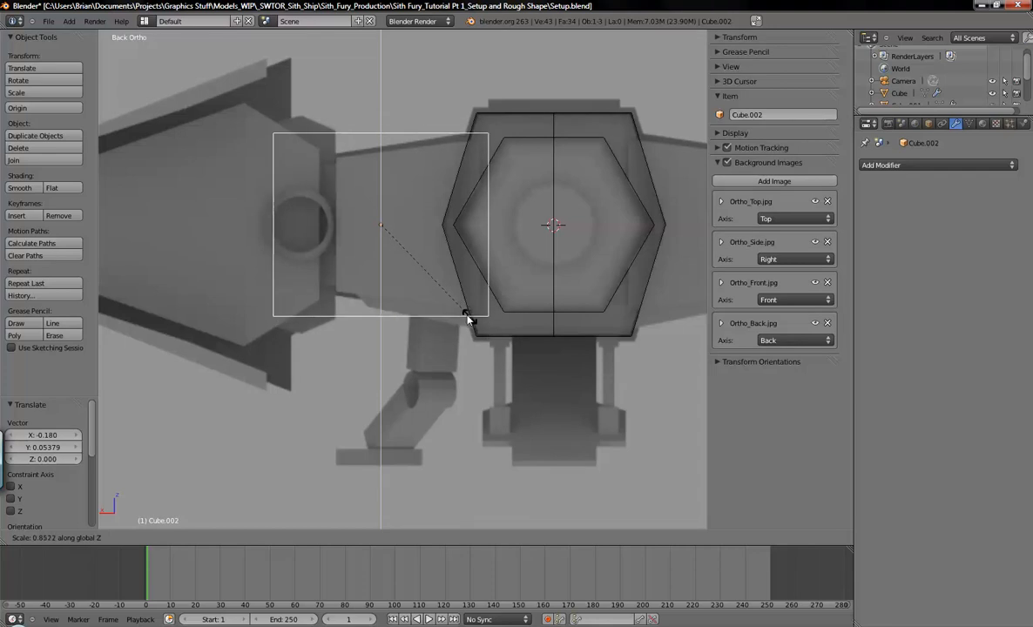
text(.8)
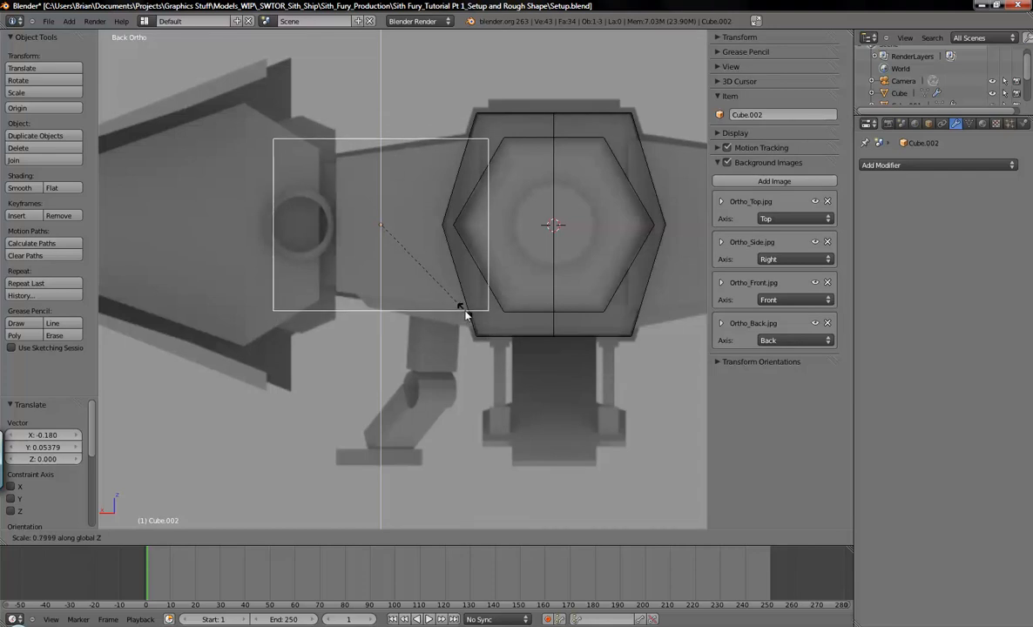
key(Return)
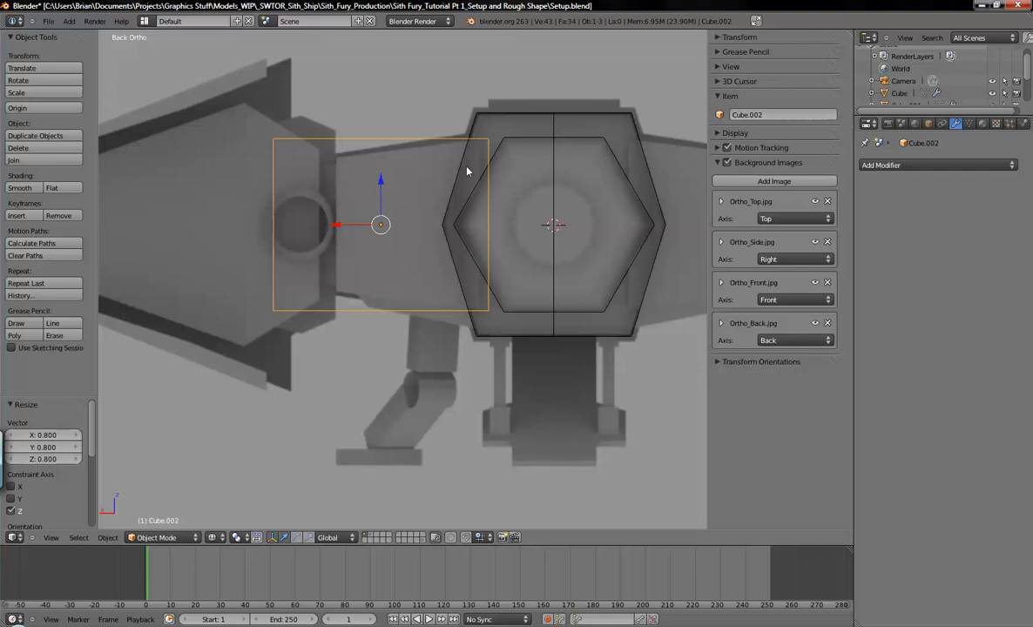
Move the side cube about 0.023 along X and enter Edit Mode on its mesh.
scroll(459, 244, up, 2)
shift+middle_drag(446, 238, 487, 257)
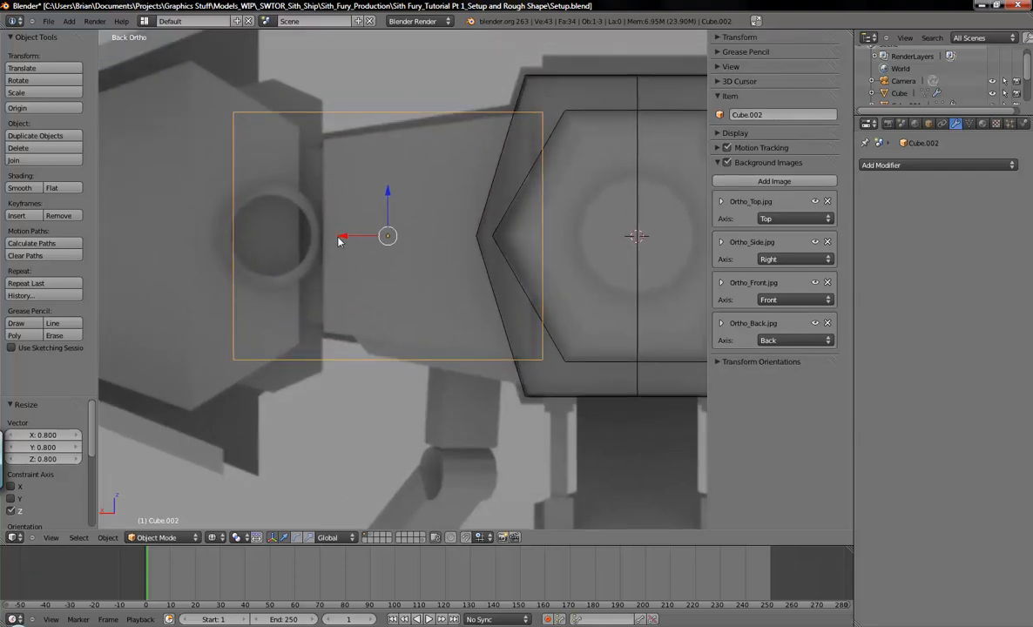
key(g)
key(x)
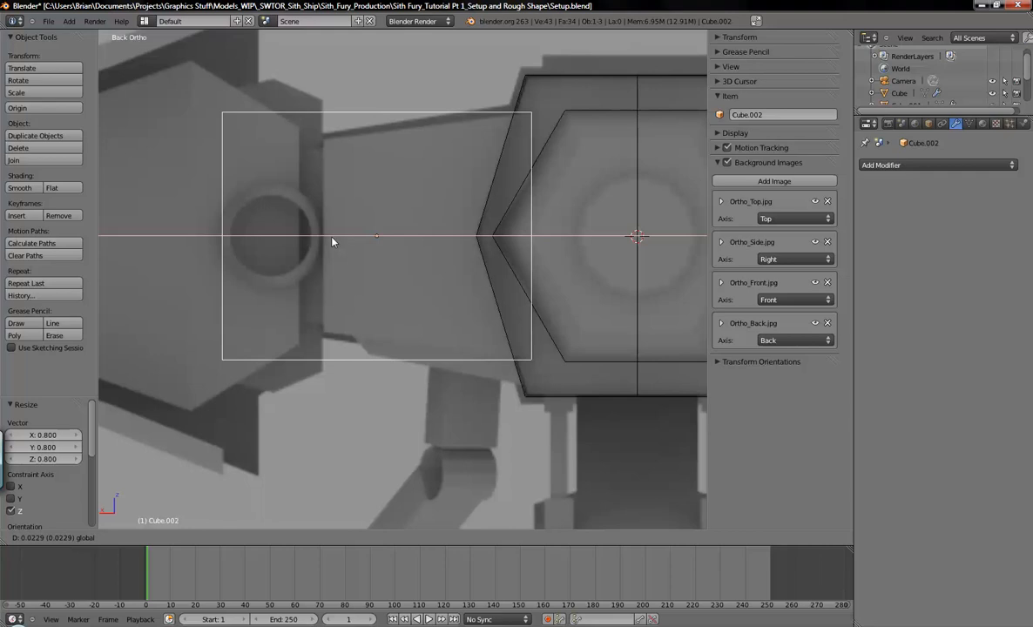
click(334, 243)
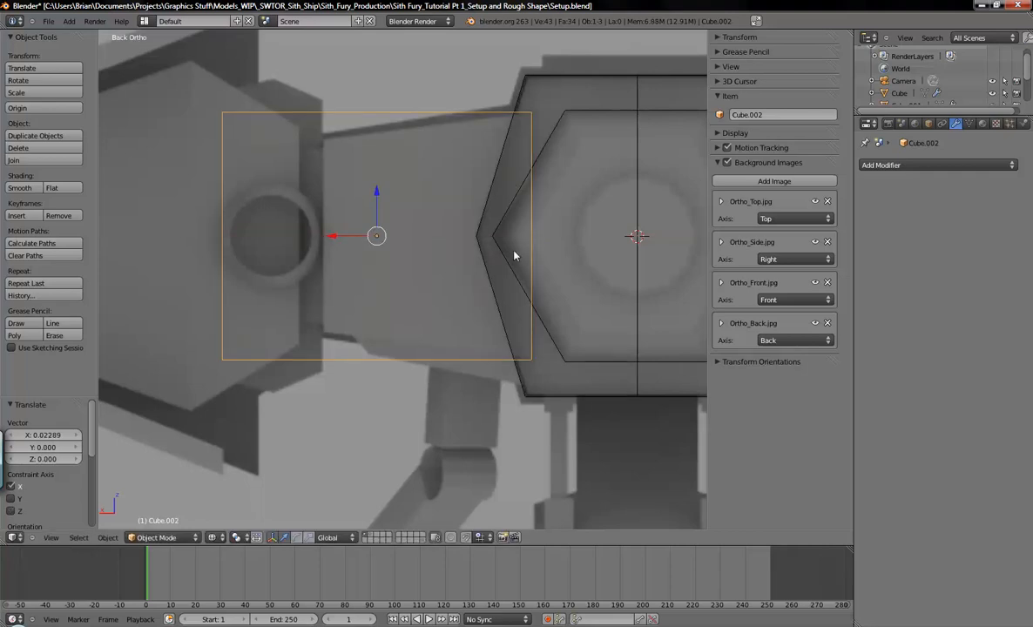
shift+middle_drag(408, 221, 417, 224)
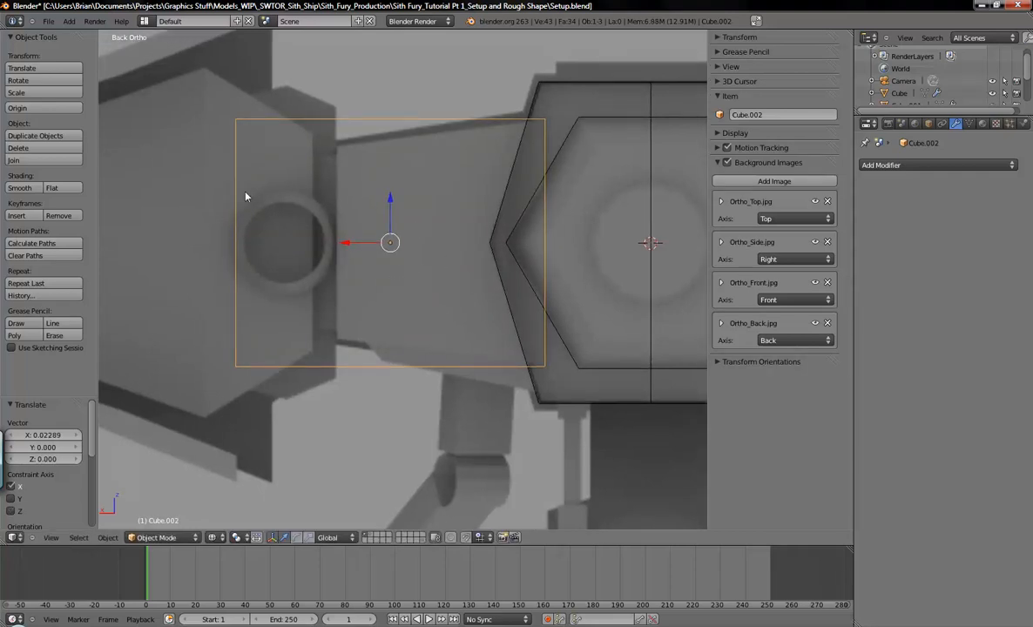
key(Tab)
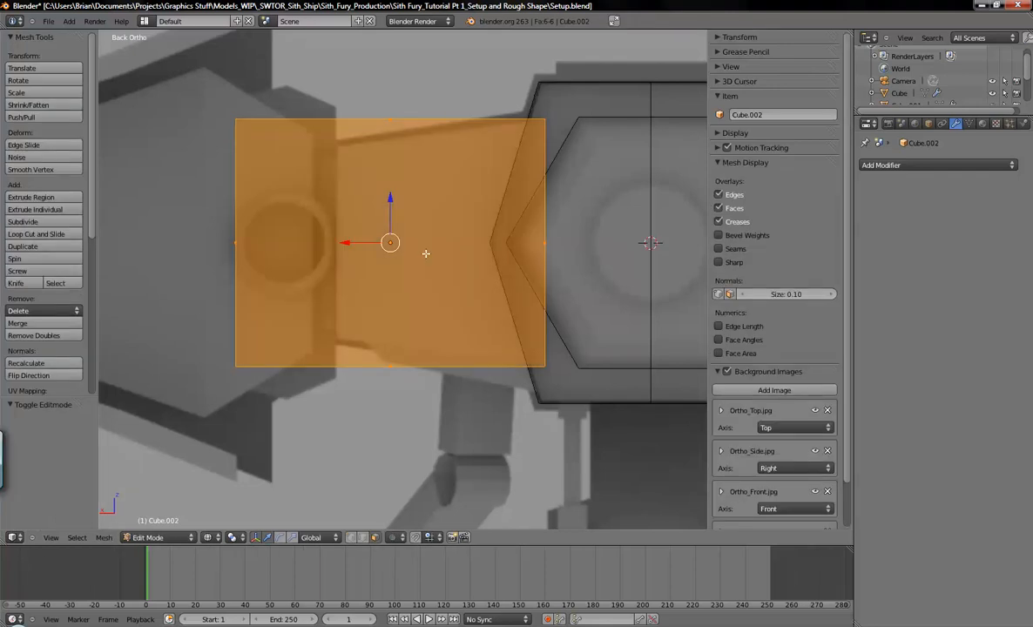
key(a)
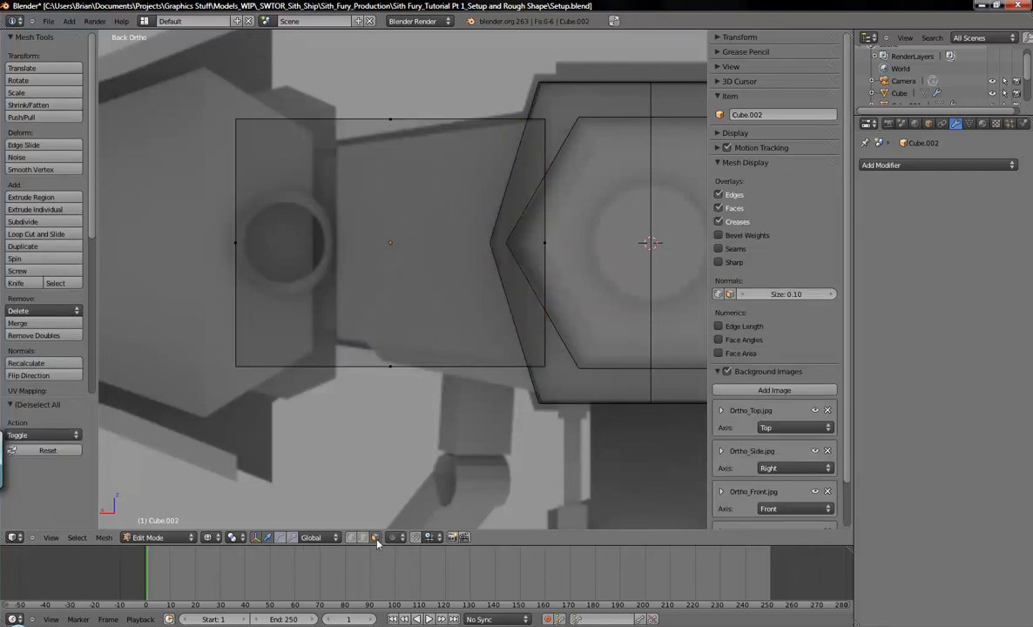
click(390, 115)
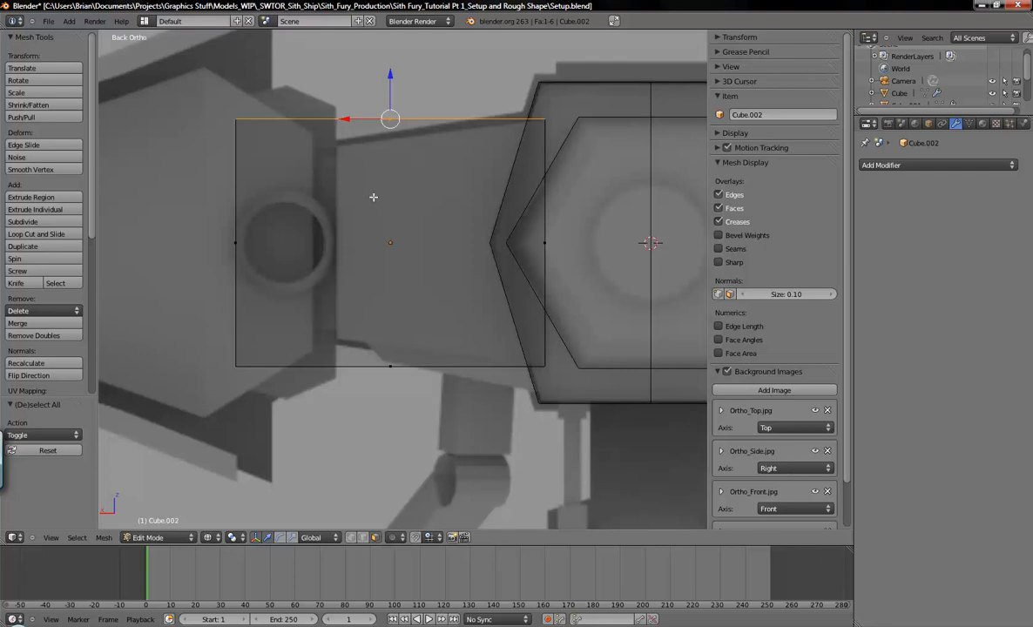
click(390, 242)
key(g)
right_click(532, 274)
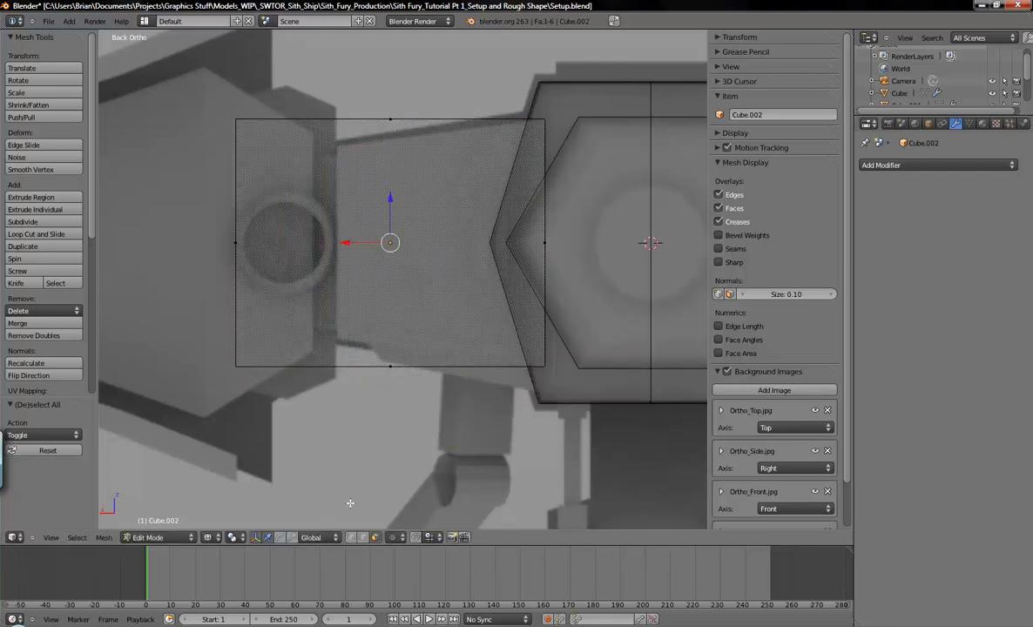
Move the side block's outer vertices about -0.212 along X to meet the reference's outer edge.
key(a)
key(b)
drag(185, 85, 259, 394)
drag(198, 242, 298, 248)
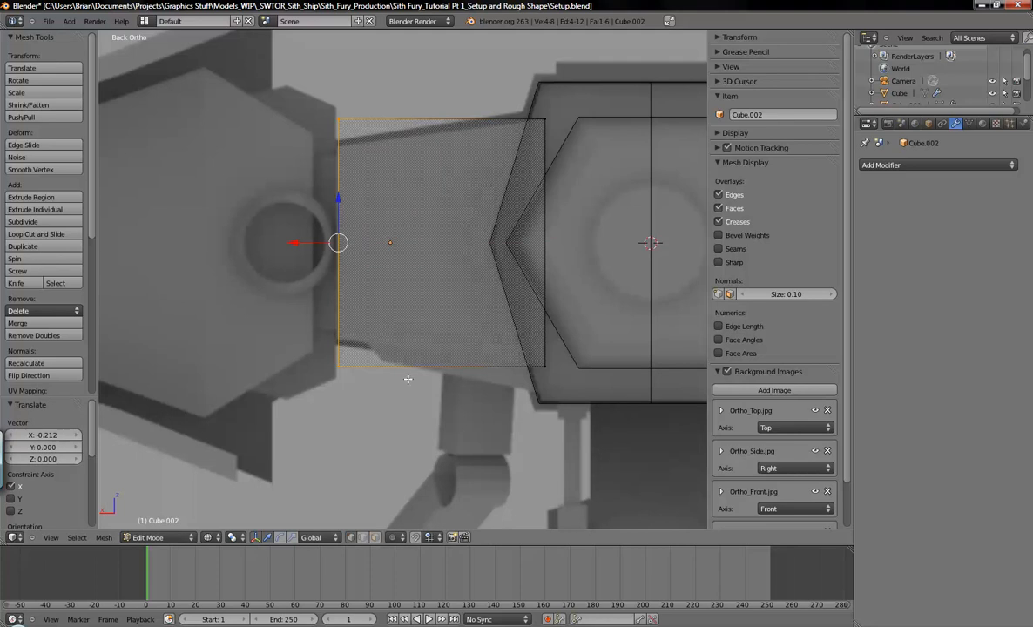
Taper the side block by scaling its outer vertices to about 0.78 along Z, following the back reference.
key(s)
key(z)
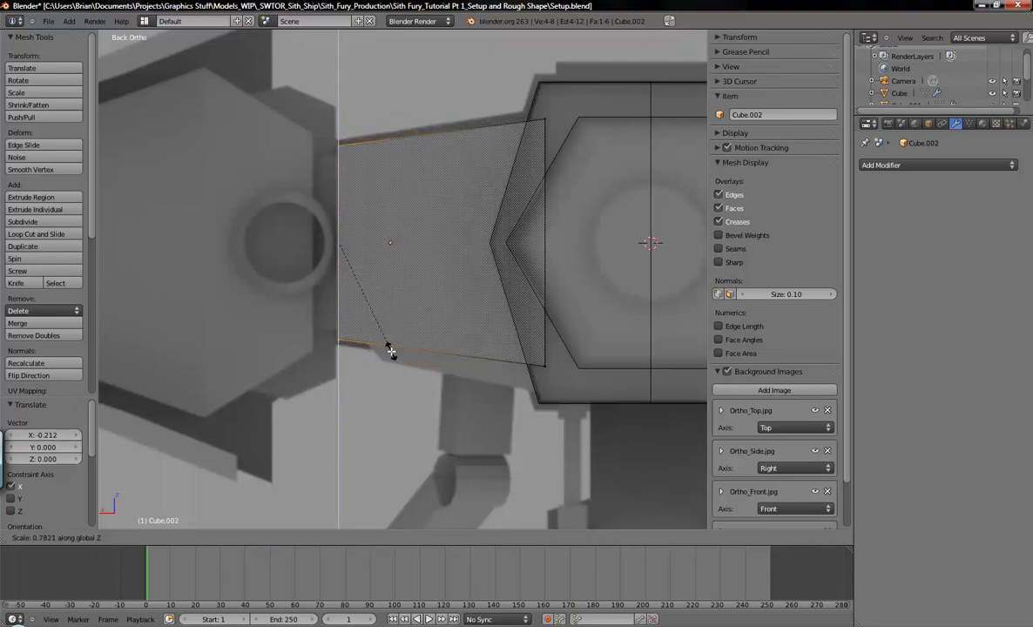
click(391, 351)
key(a)
In the top view, extend the side block's -Y end along Y to line up with the end of the central hull.
middle_drag(438, 295, 482, 302)
key(z)
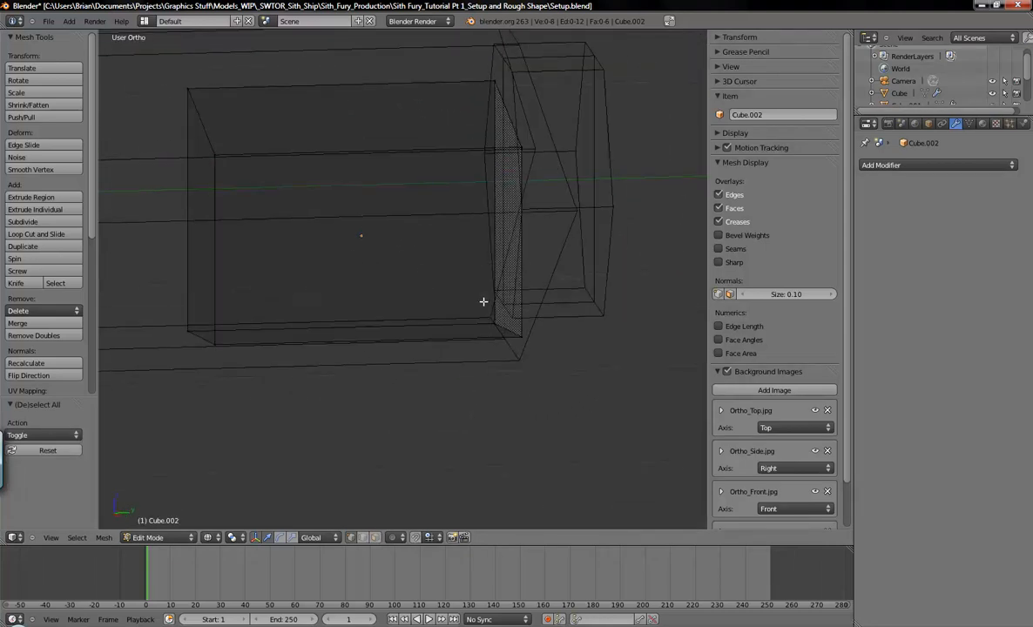
scroll(484, 302, down, 4)
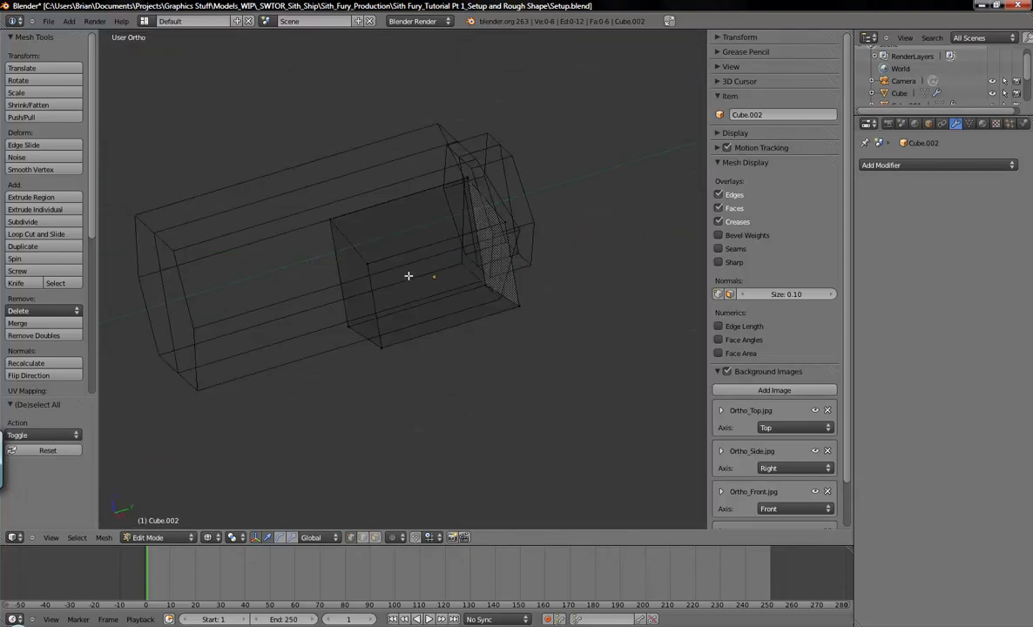
key(KP_7)
key(z)
shift+middle_drag(489, 284, 467, 272)
shift+middle_drag(477, 314, 438, 250)
scroll(466, 278, down, 1)
scroll(456, 277, up, 1)
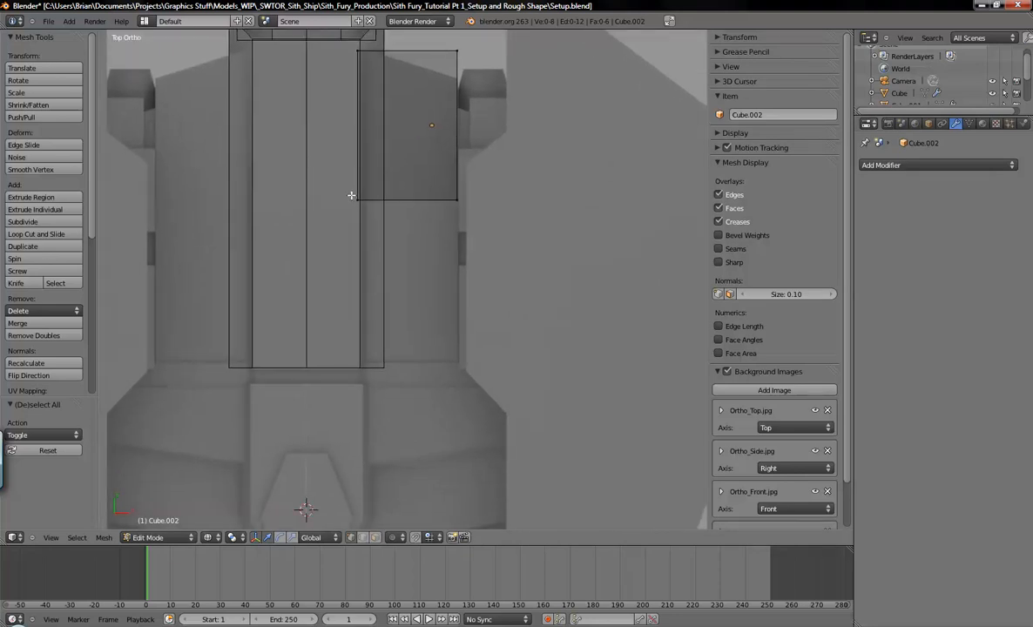
key(b)
drag(309, 185, 557, 260)
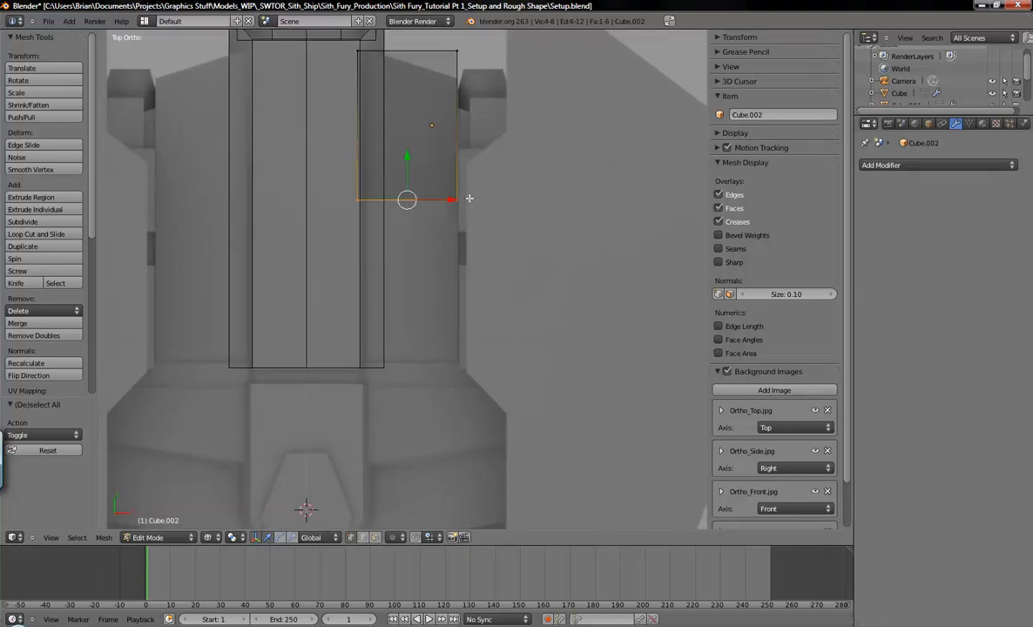
drag(407, 153, 418, 323)
shift+middle_drag(457, 198, 455, 235)
key(a)
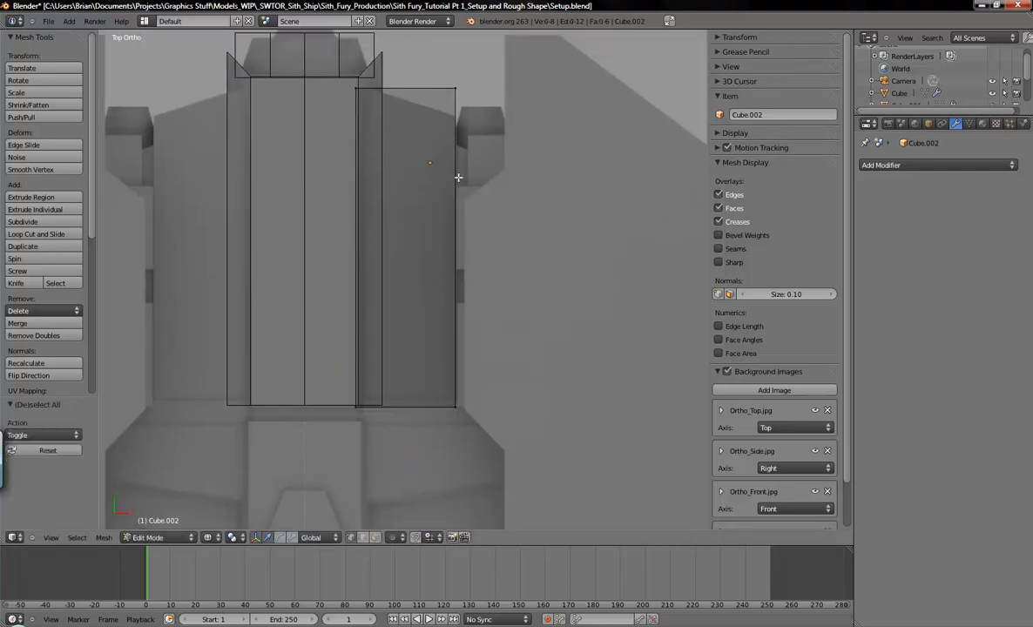
Move the outer corner of the side block's +Y end along Y to match the reference's slanted edge, and return to Object Mode.
scroll(449, 165, up, 3)
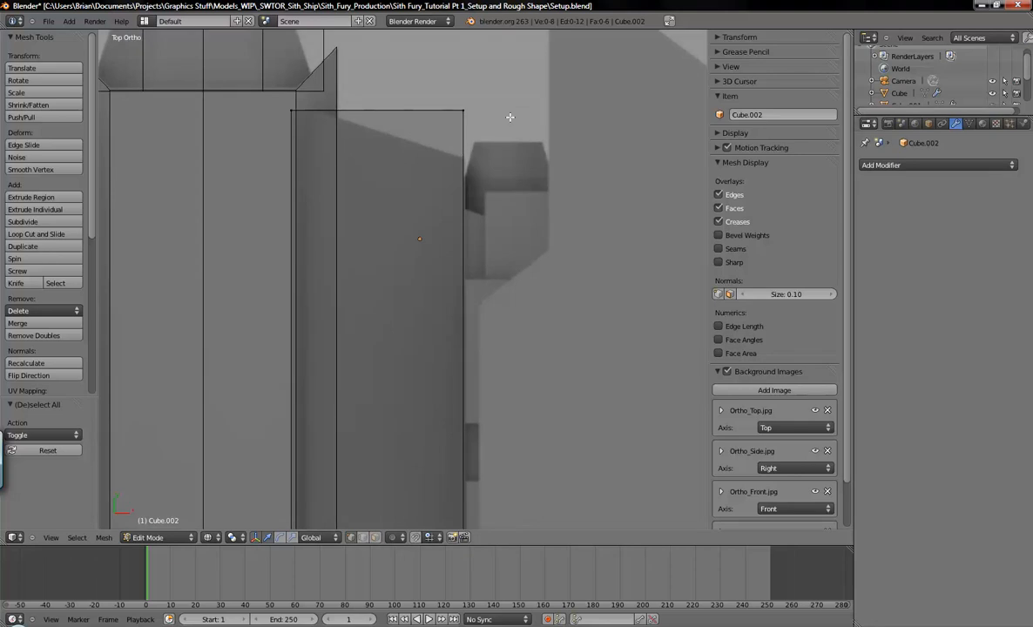
right_click(438, 235)
key(a)
key(b)
drag(415, 105, 488, 171)
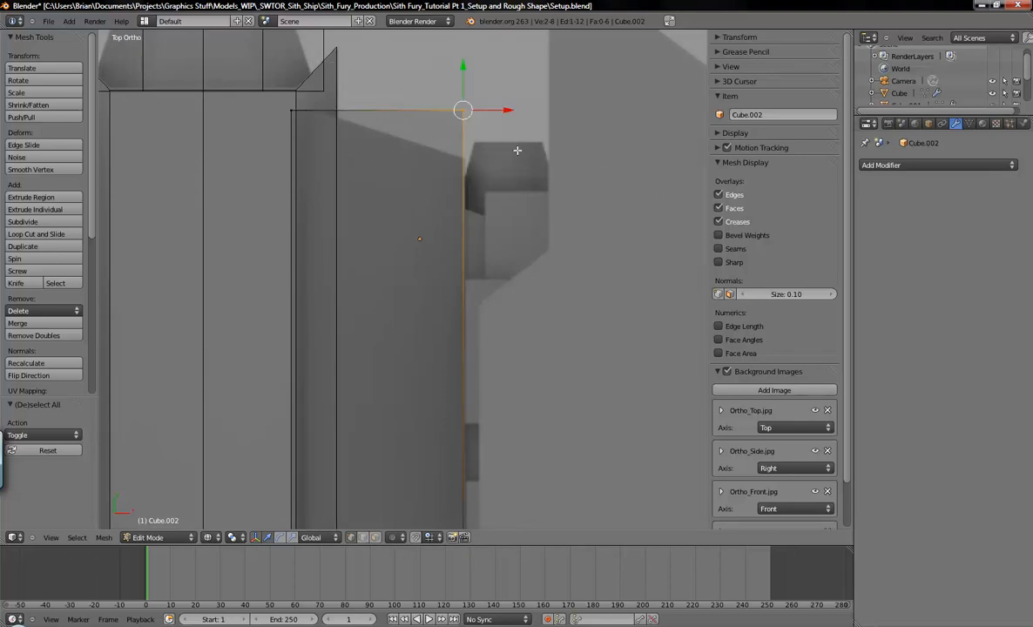
shift+middle_drag(515, 154, 508, 233)
drag(454, 148, 453, 196)
shift+middle_drag(451, 297, 410, 224)
key(a)
middle_drag(434, 277, 309, 252)
shift+middle_drag(573, 213, 415, 286)
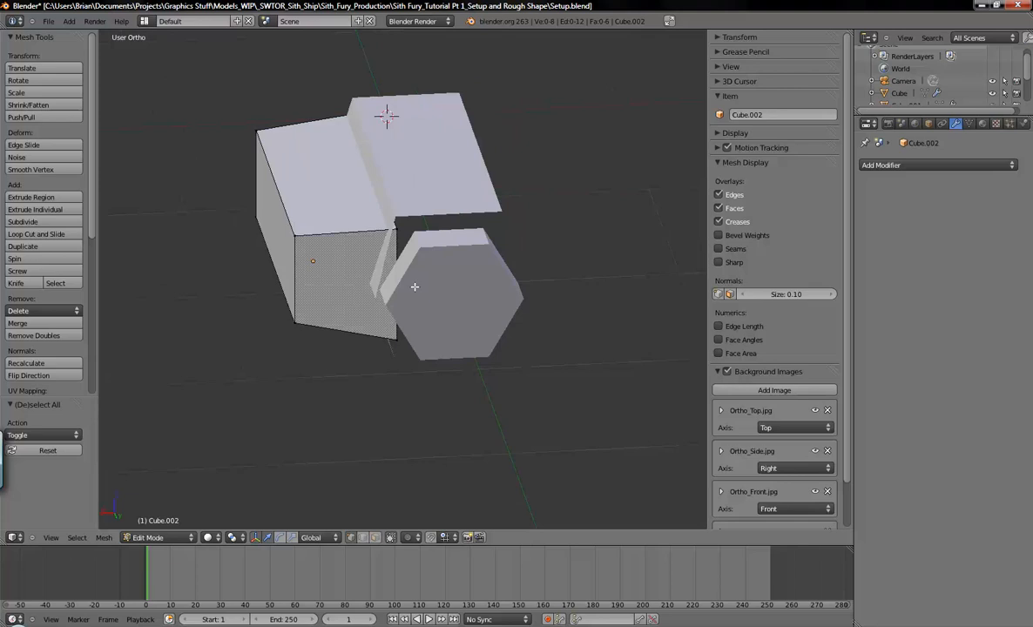
key(Tab)
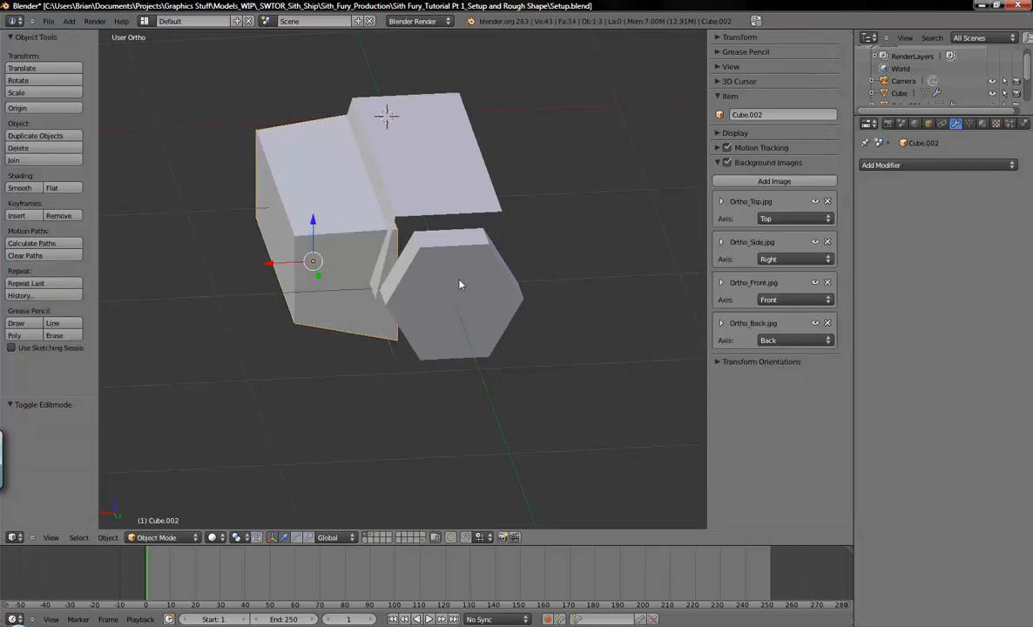
Compare the modifiers on the side block, the central hull and the hexagonal end section by selecting each in turn.
middle_drag(420, 257, 295, 265)
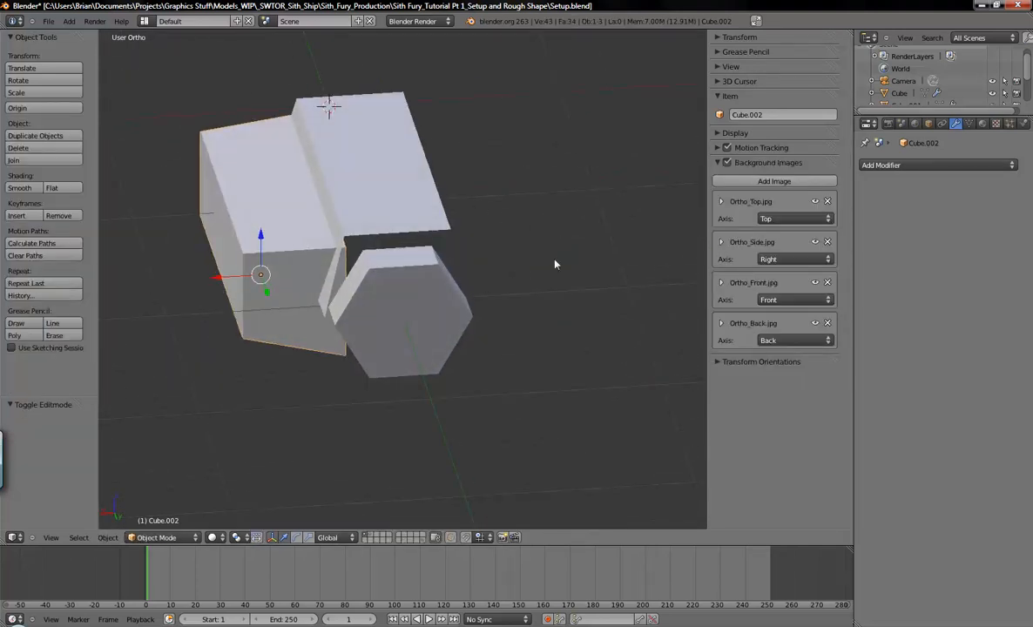
right_drag(305, 246, 246, 310)
right_click(276, 199)
right_click(233, 249)
right_drag(414, 295, 481, 293)
right_click(428, 288)
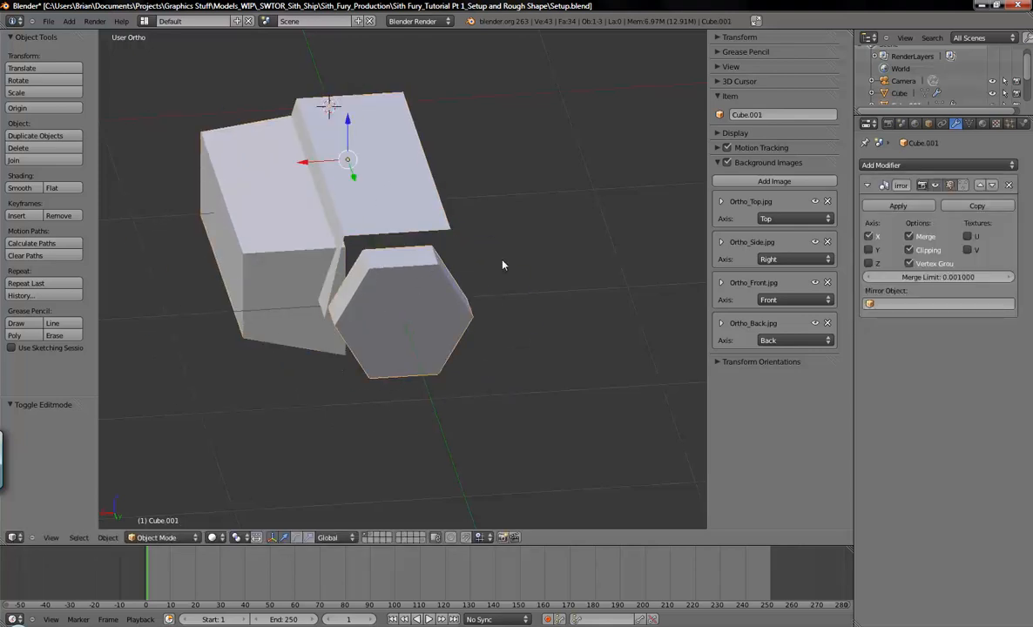
right_drag(391, 170, 413, 144)
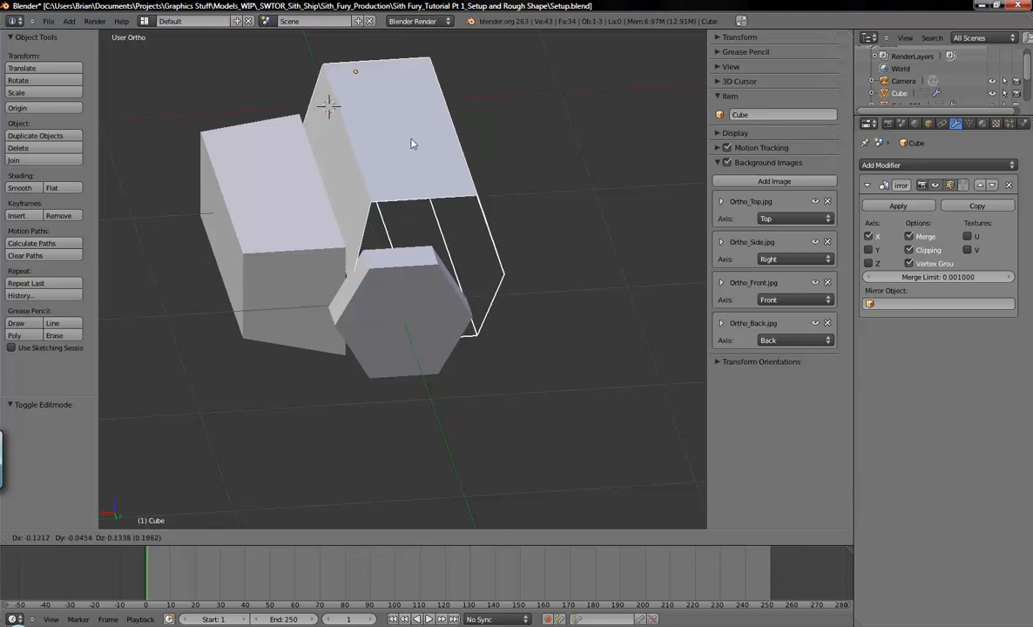
right_click(414, 215)
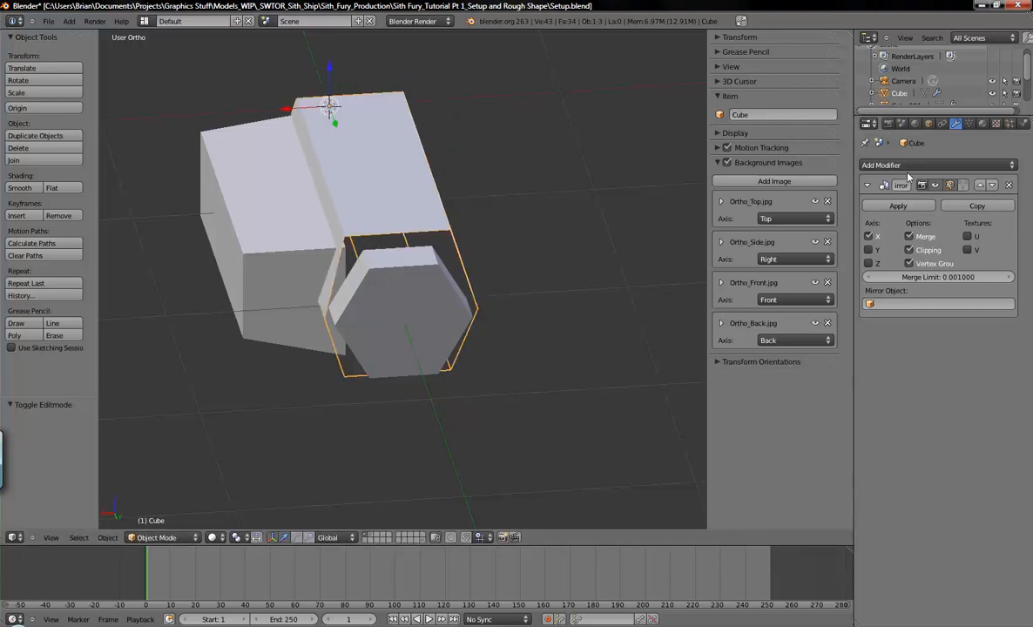
right_click(431, 294)
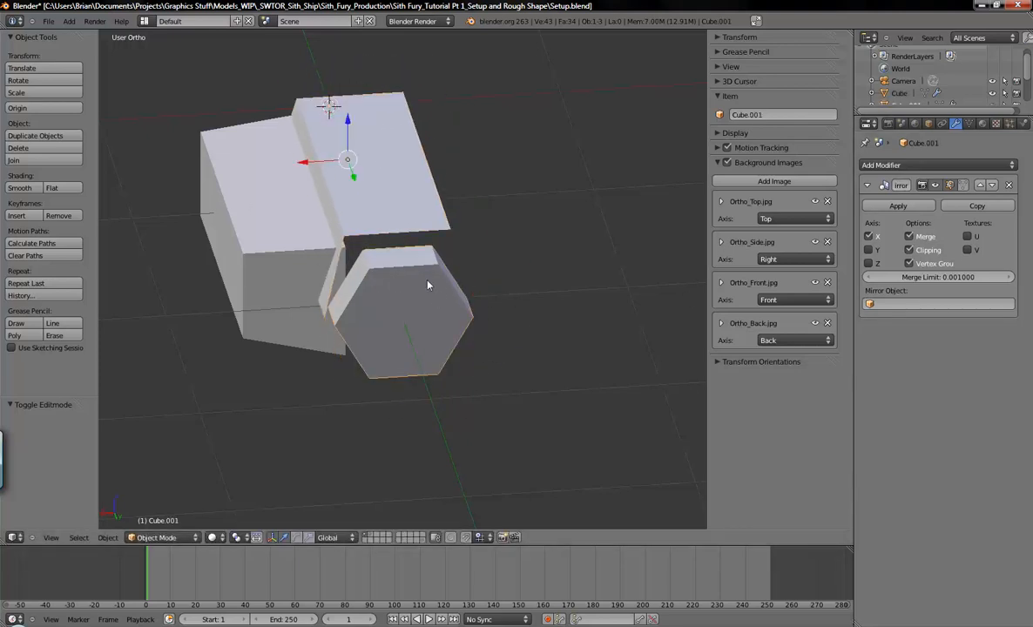
Add a Mirror modifier to the side block.
right_click(276, 219)
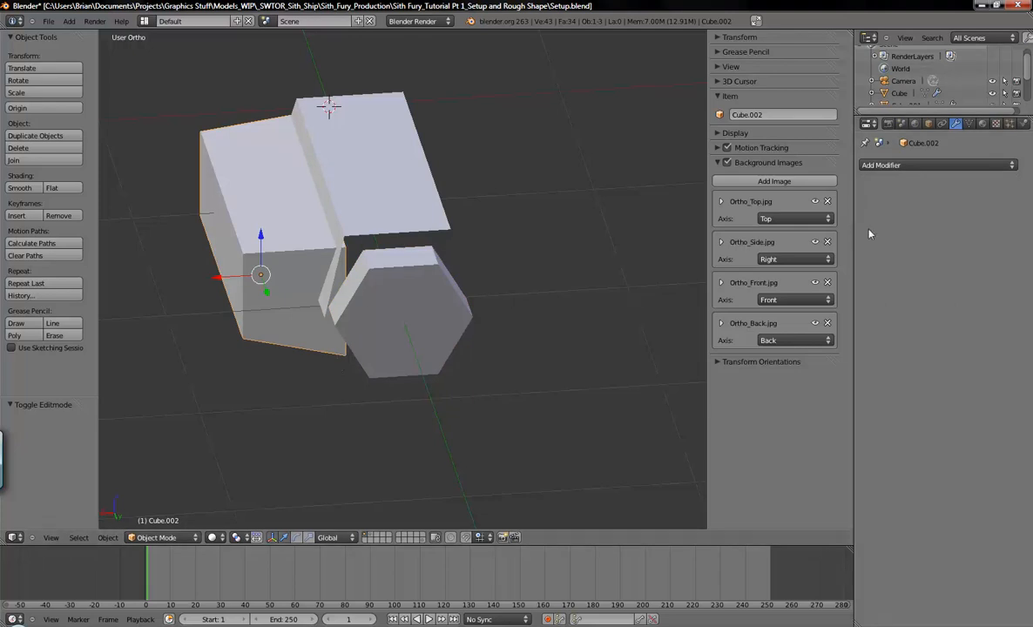
click(915, 167)
click(914, 165)
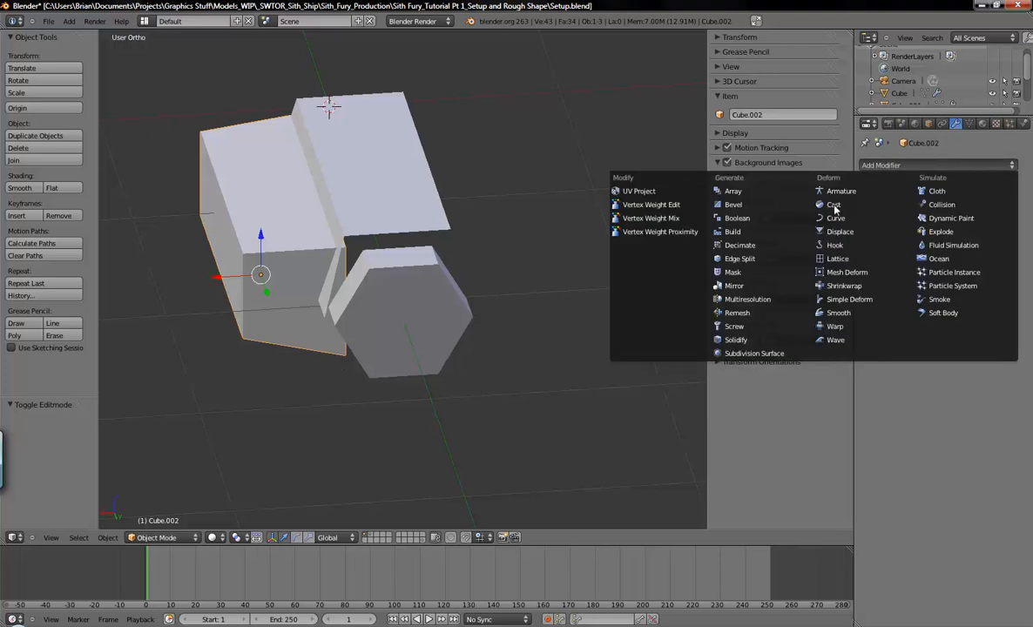
click(747, 293)
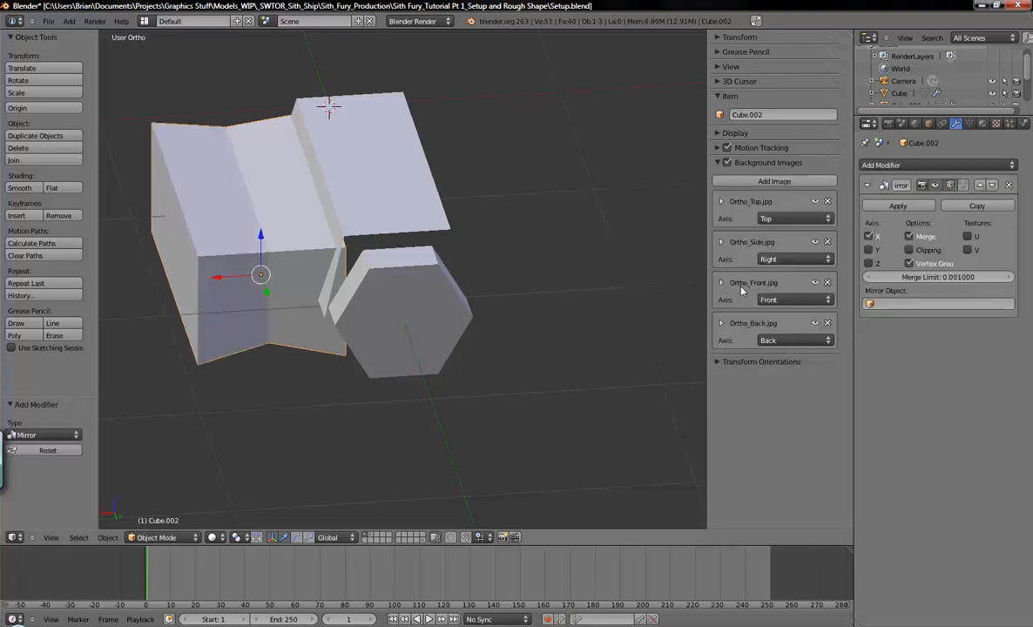
Set the pivot point to the 3D Cursor while the side block is selected.
middle_drag(306, 309, 280, 284)
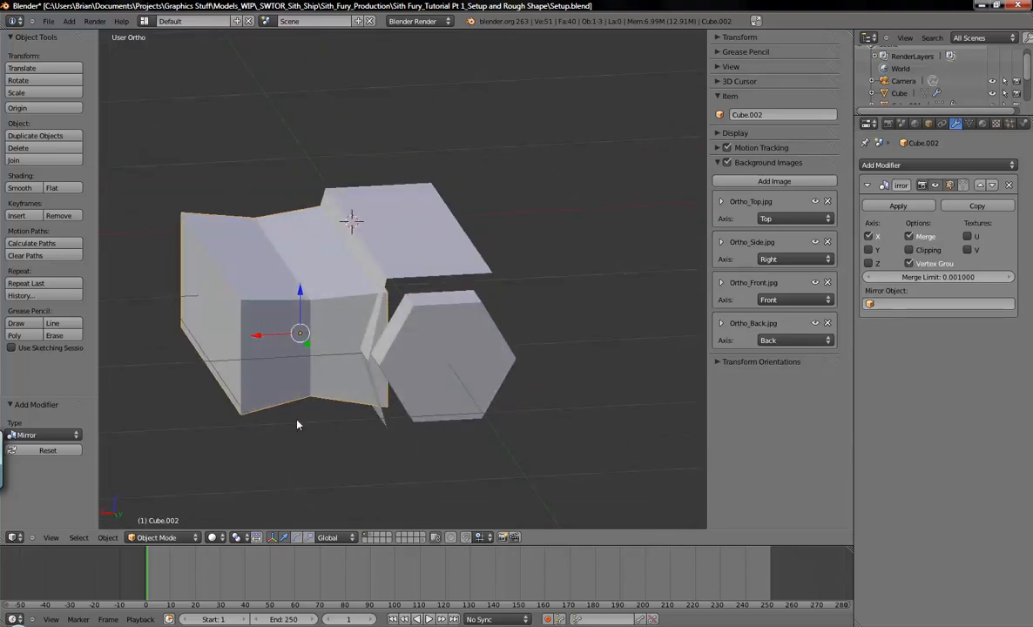
click(239, 539)
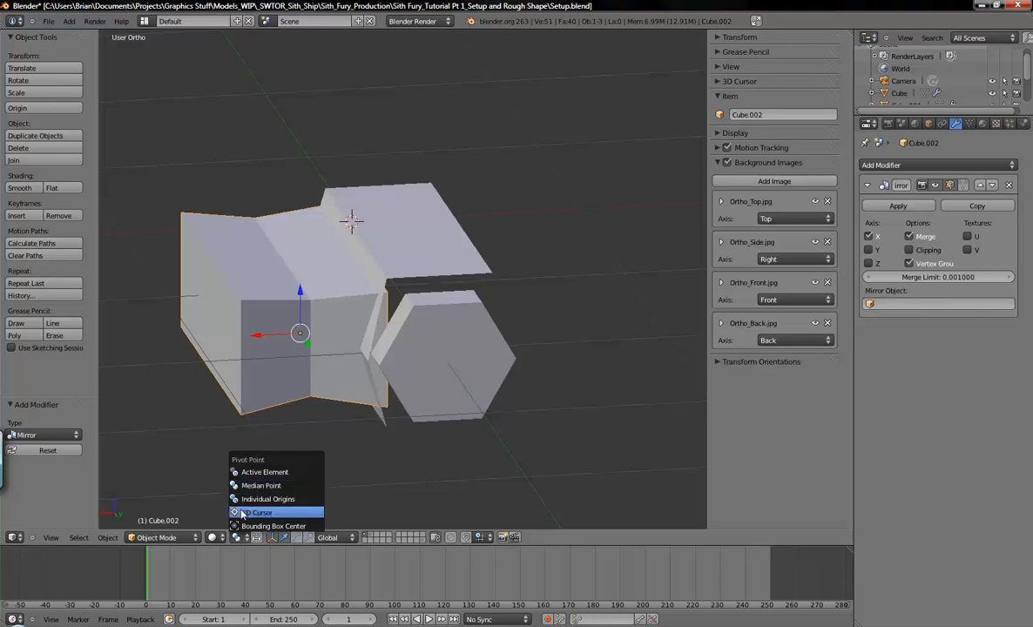
click(253, 513)
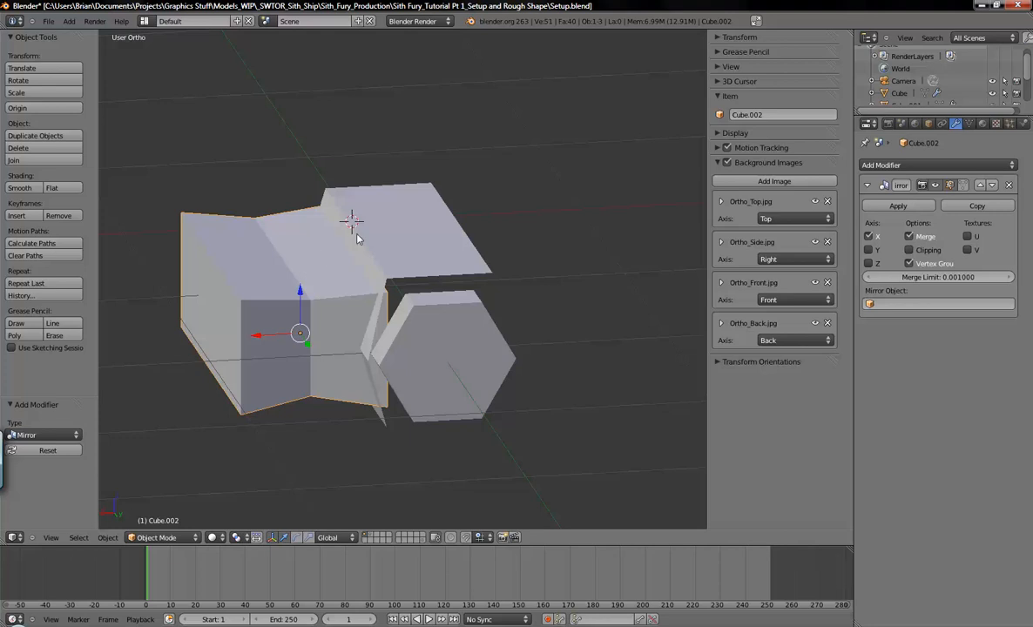
click(236, 538)
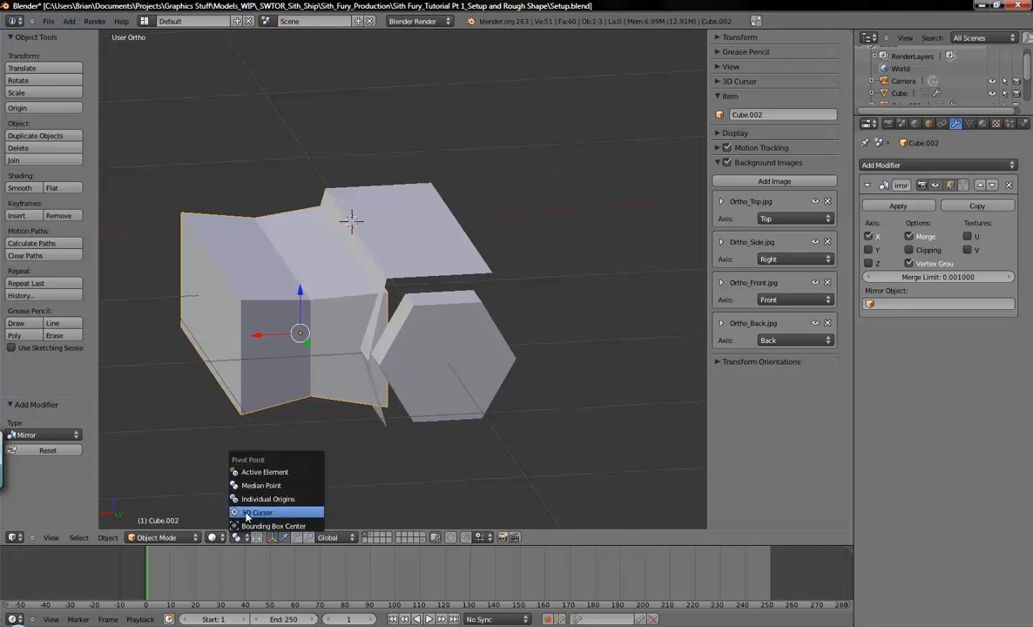
click(247, 516)
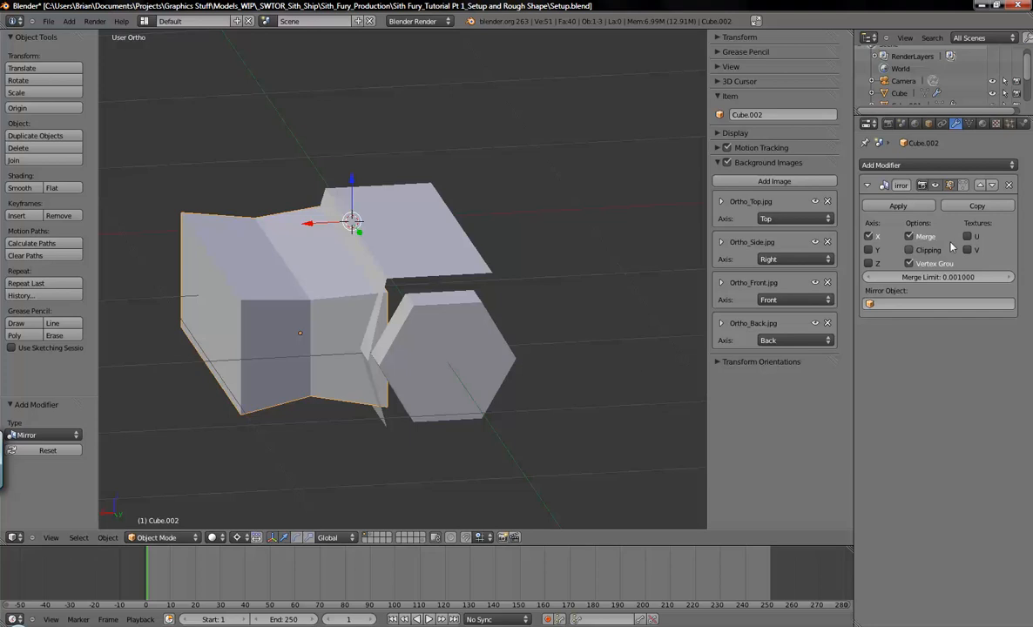
Replace the side block's Mirror modifier with a new one using Clipping, and shift the block freehand about -0.121 along X.
click(1009, 185)
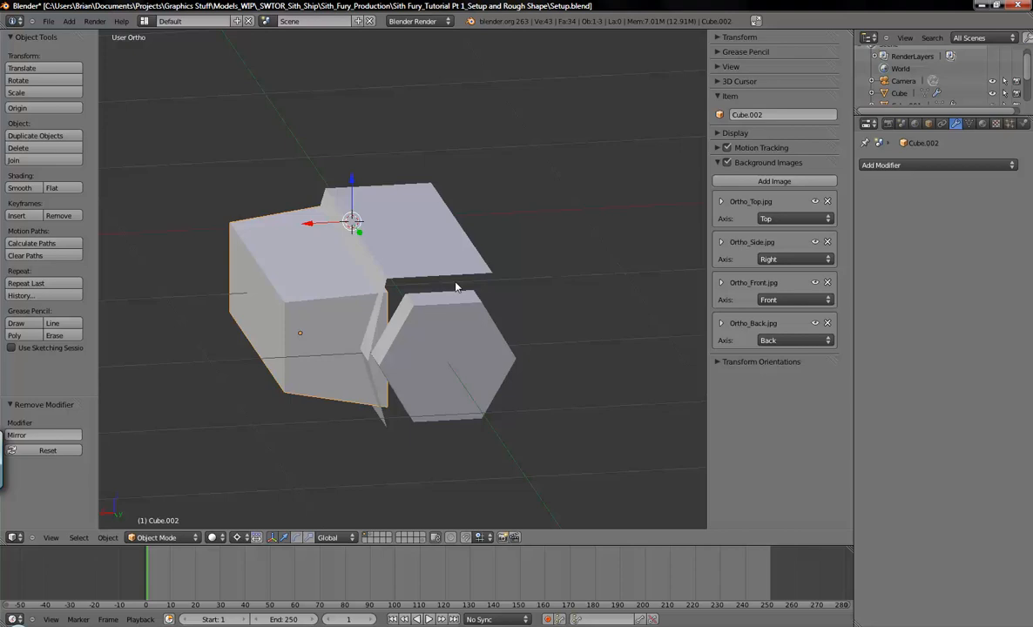
click(905, 165)
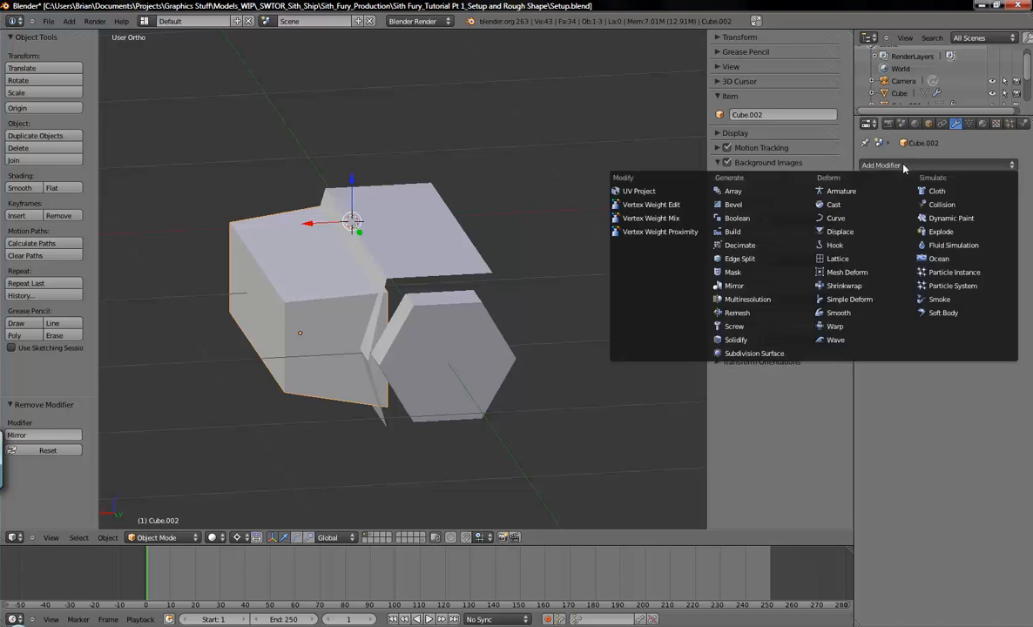
click(739, 287)
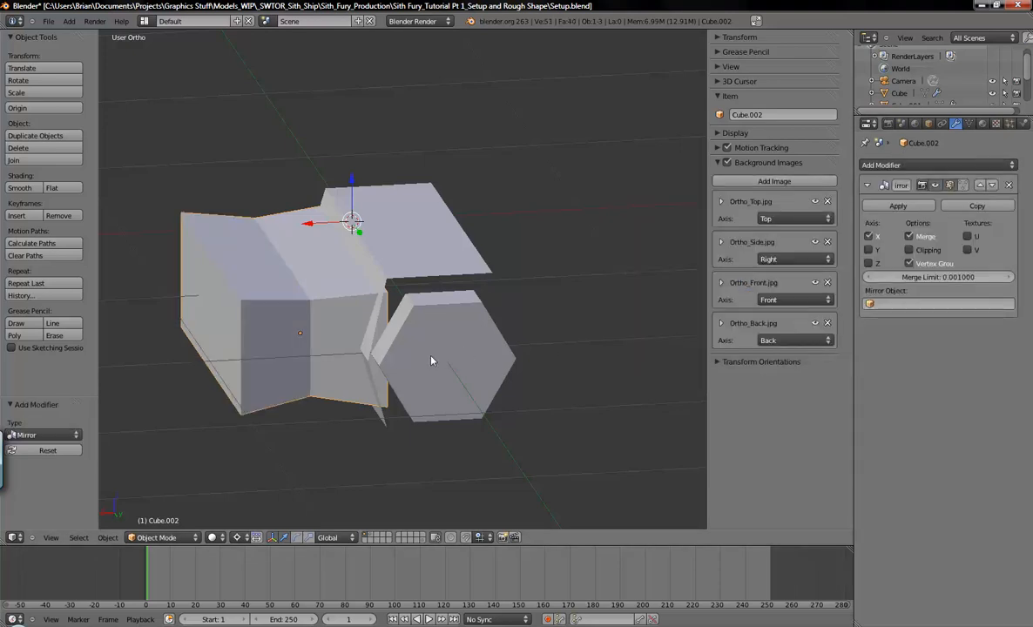
click(908, 250)
click(307, 336)
drag(307, 334, 331, 336)
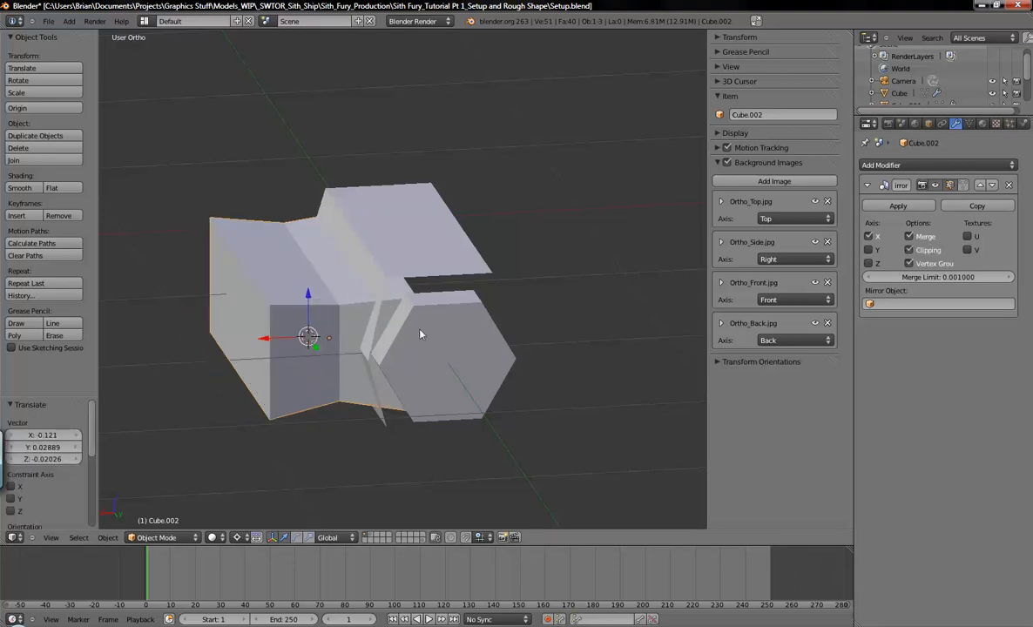
Remove the Mirror modifier from the central hull and reselect the side block.
right_click(449, 272)
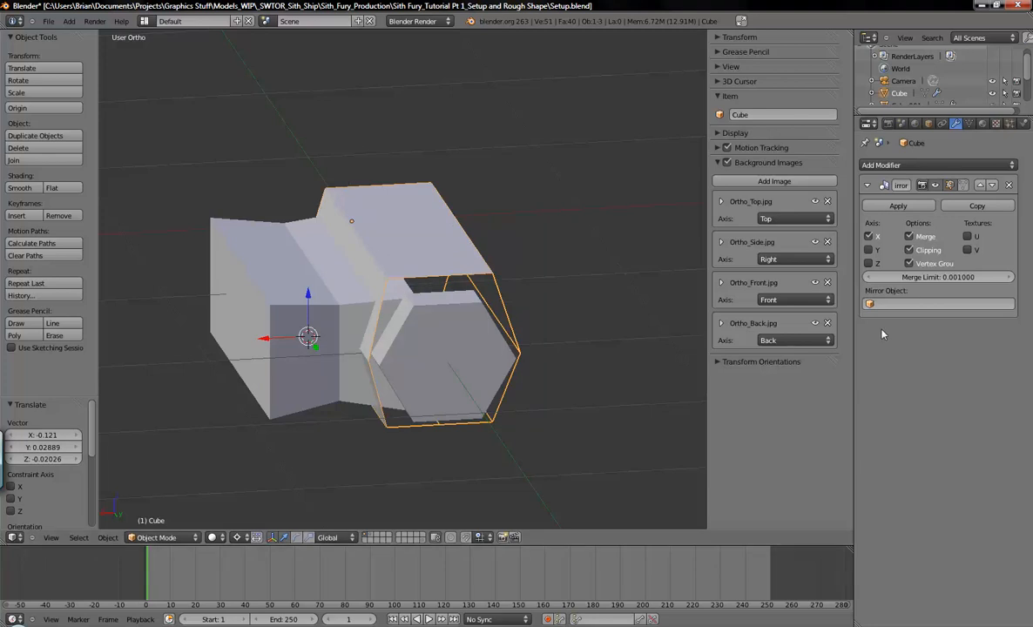
click(1008, 185)
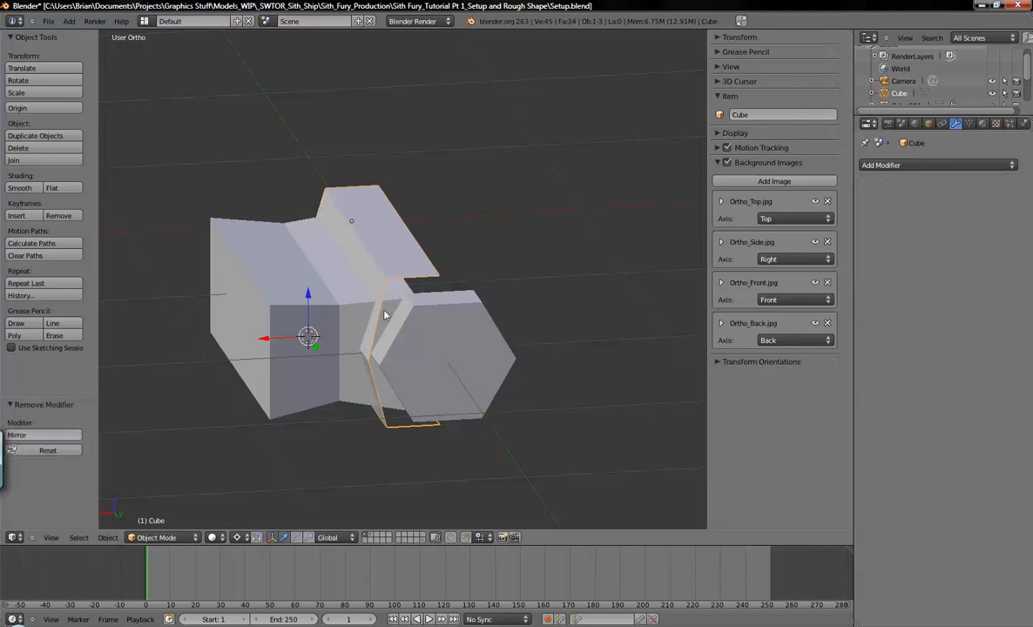
right_click(348, 296)
right_click(343, 299)
right_drag(343, 299, 261, 238)
key(Escape)
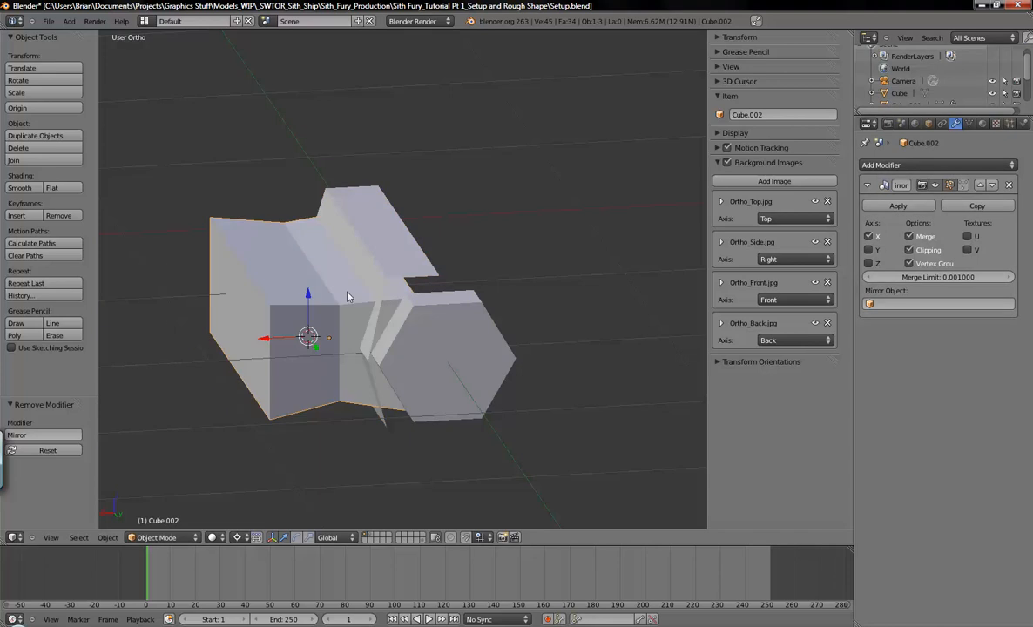
Reset the 3D cursor to the centre of the scene, keeping the side block selected.
right_click(303, 269)
mouse_move(296, 284)
right_down()
mouse_move(303, 274)
mouse_move(293, 293)
right_up()
right_click(298, 289)
key(shift+c)
scroll(406, 263, up, 3)
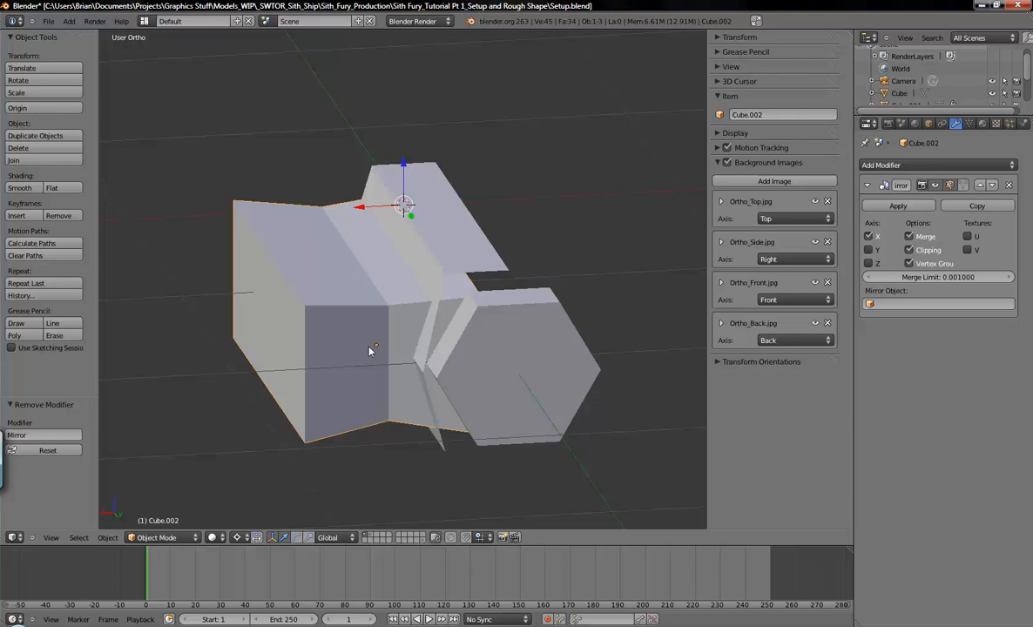
Set the side block's origin to the 3D cursor so it mirrors across the ship's centreline.
middle_drag(389, 349, 376, 327)
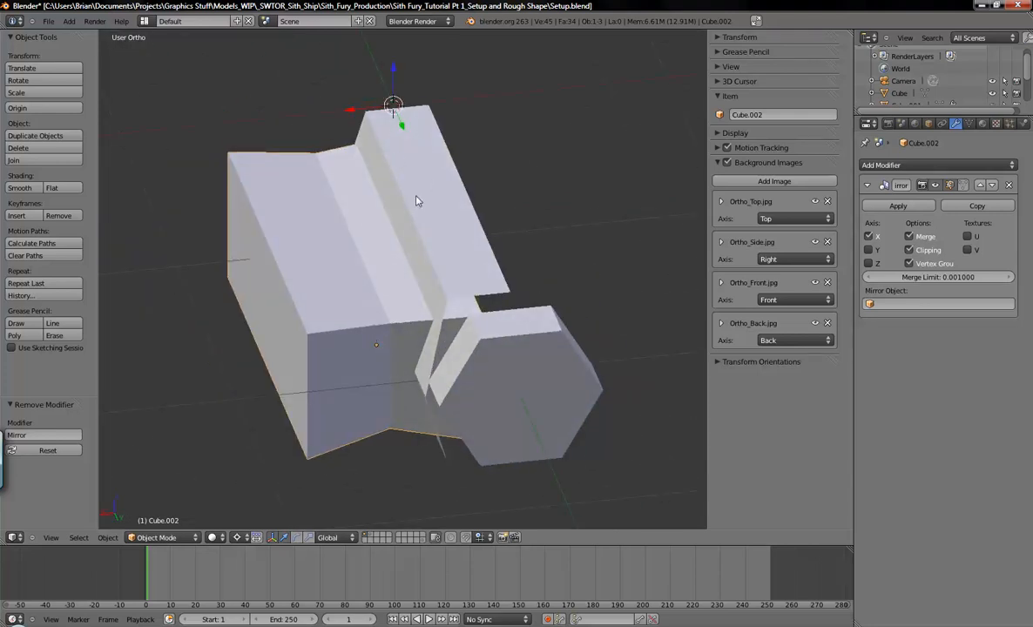
shift+middle_drag(401, 174, 366, 207)
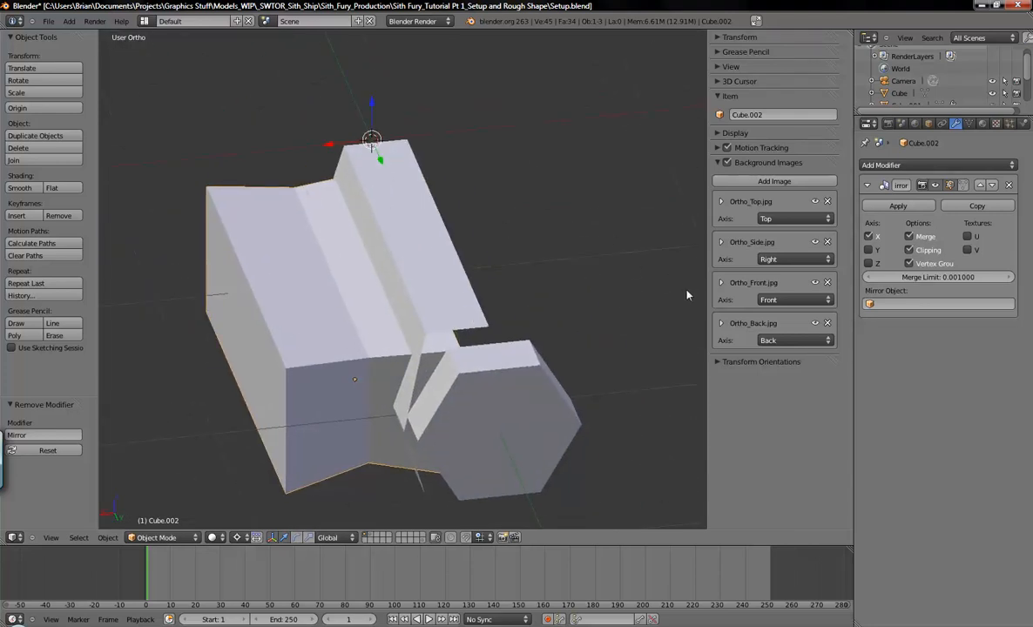
middle_drag(297, 339, 386, 298)
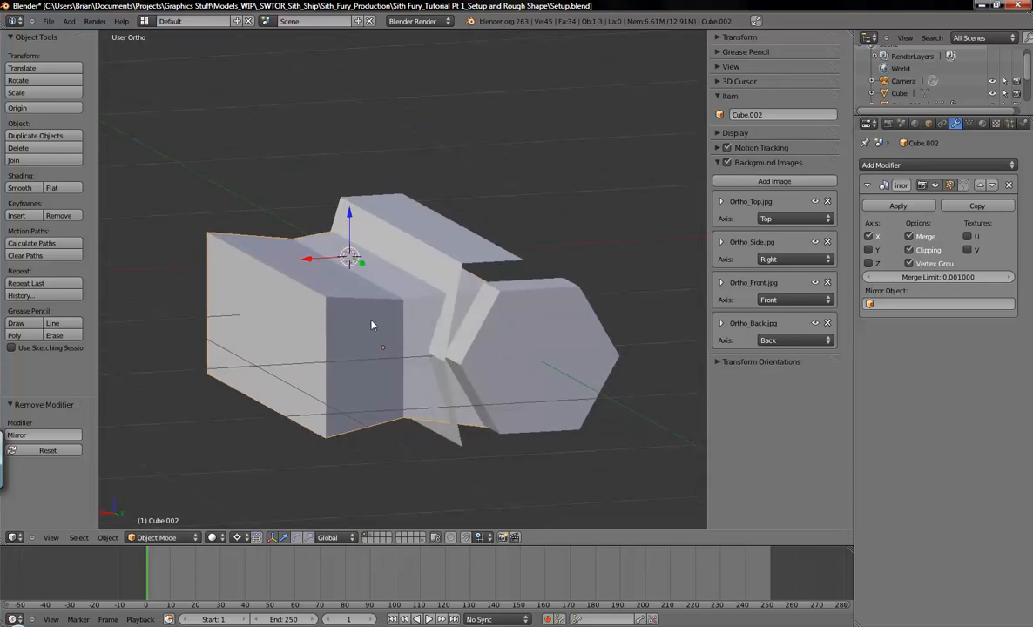
click(30, 108)
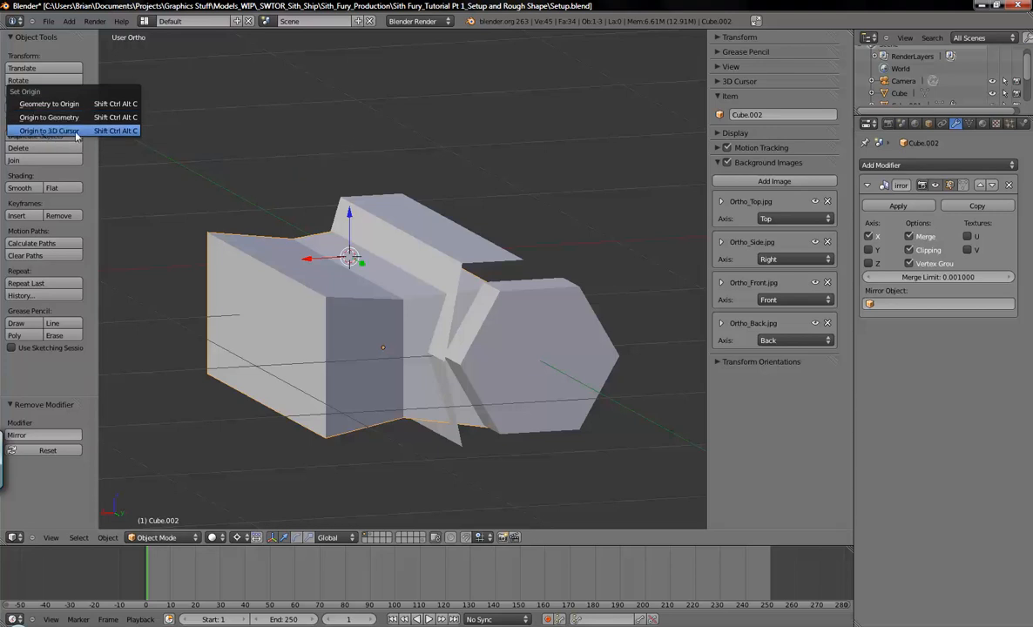
click(59, 130)
middle_drag(346, 223, 321, 262)
Add a Mirror modifier to the half central hull to restore its other side.
right_click(293, 239)
scroll(322, 262, up, 3)
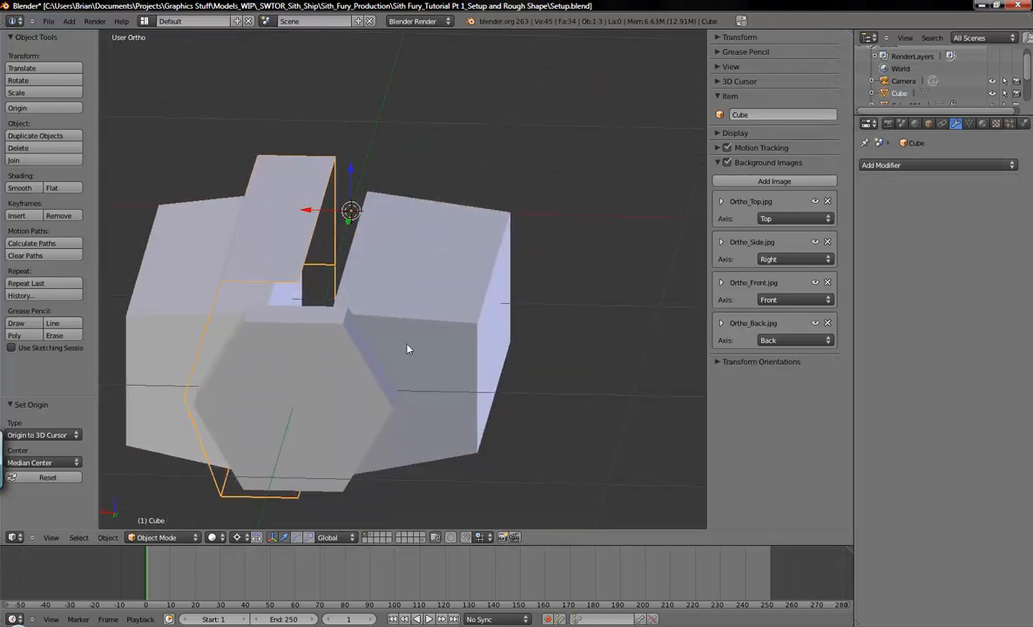
right_click(334, 335)
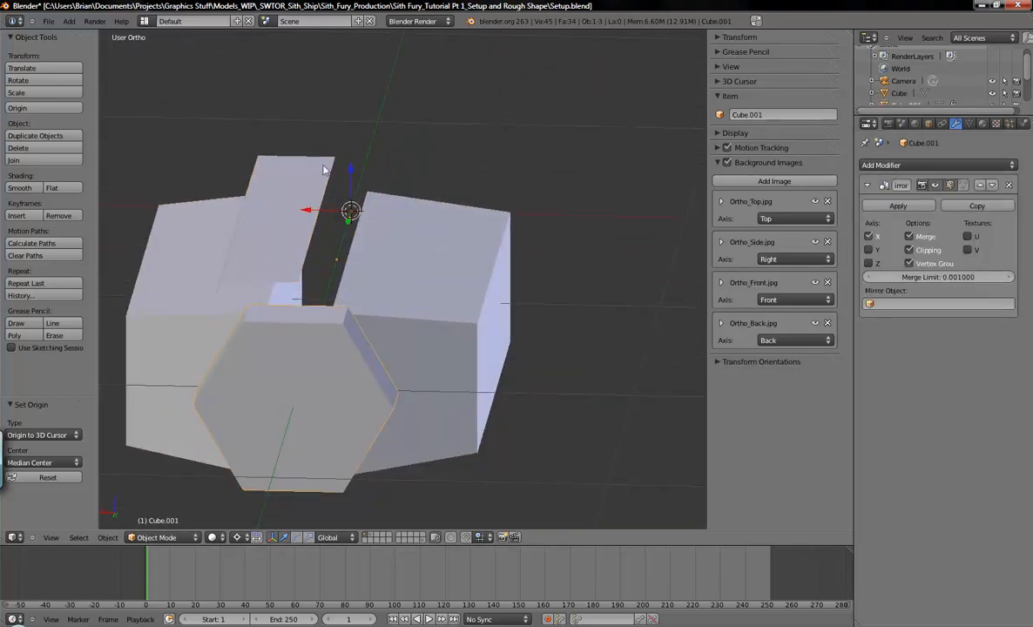
right_click(301, 199)
click(914, 166)
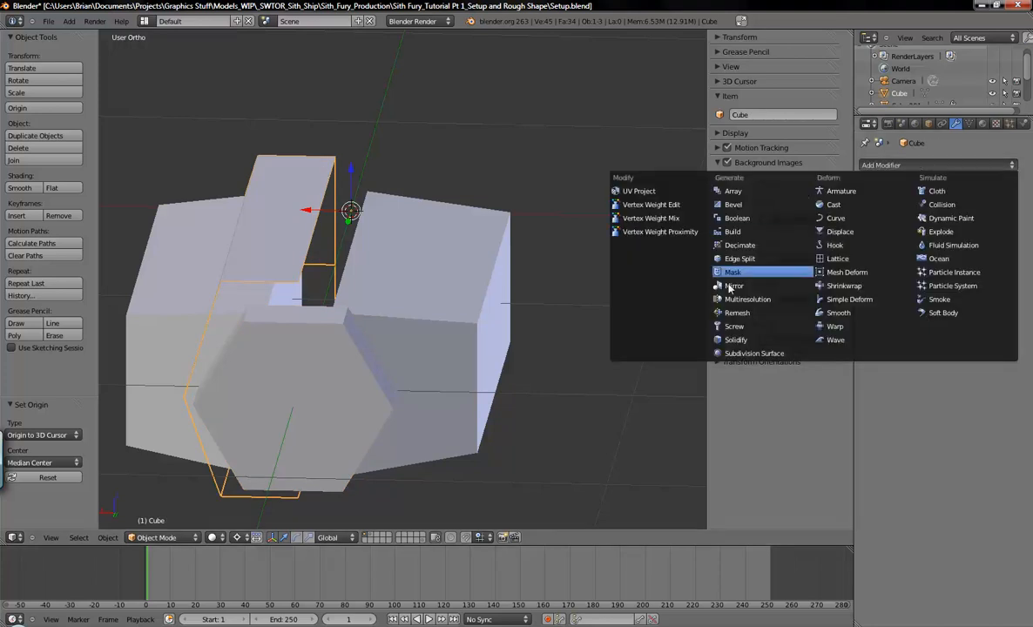
click(692, 269)
middle_drag(493, 249, 449, 265)
scroll(477, 262, down, 5)
shift+middle_drag(581, 274, 635, 259)
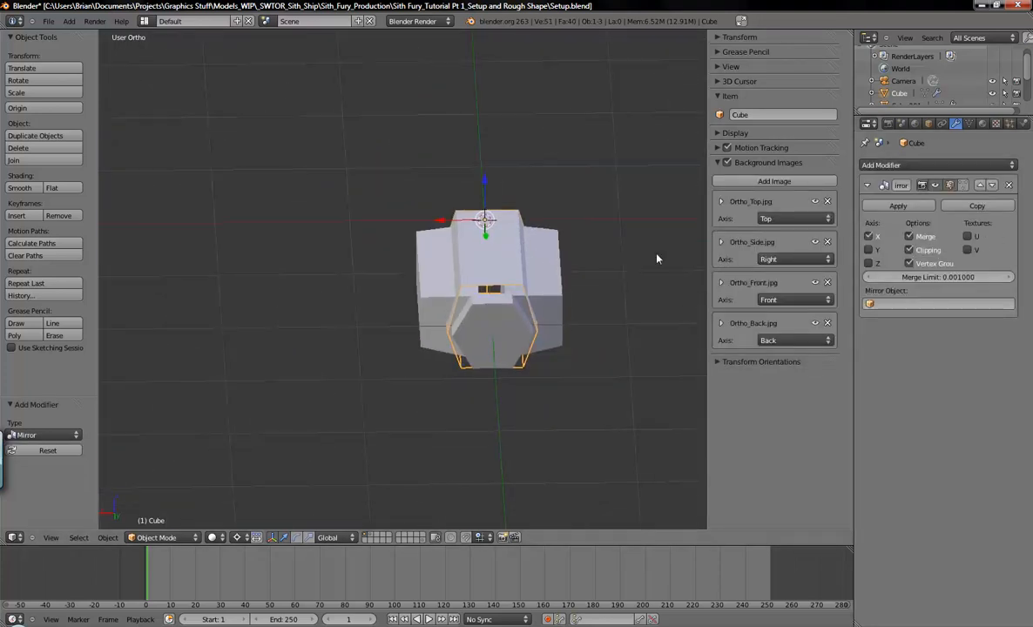
Select the mirrored side block and examine both halves against the top reference in wireframe.
right_click(485, 322)
right_click(485, 322)
mouse_move(485, 322)
middle_down()
mouse_move(507, 293)
mouse_move(498, 312)
middle_up()
scroll(341, 276, up, 4)
middle_drag(342, 277, 474, 304)
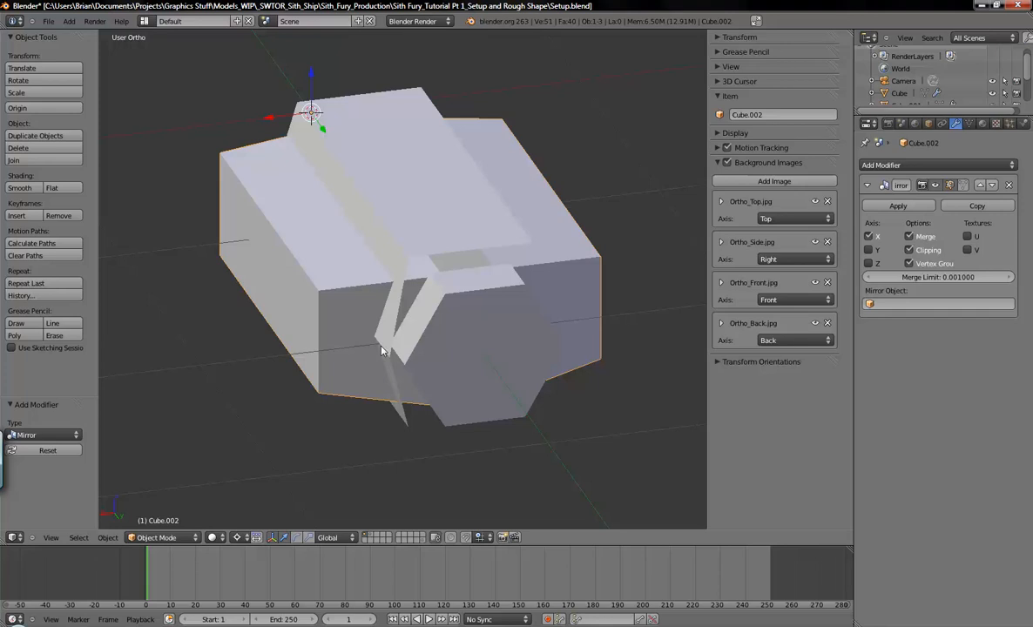
key(KP_7)
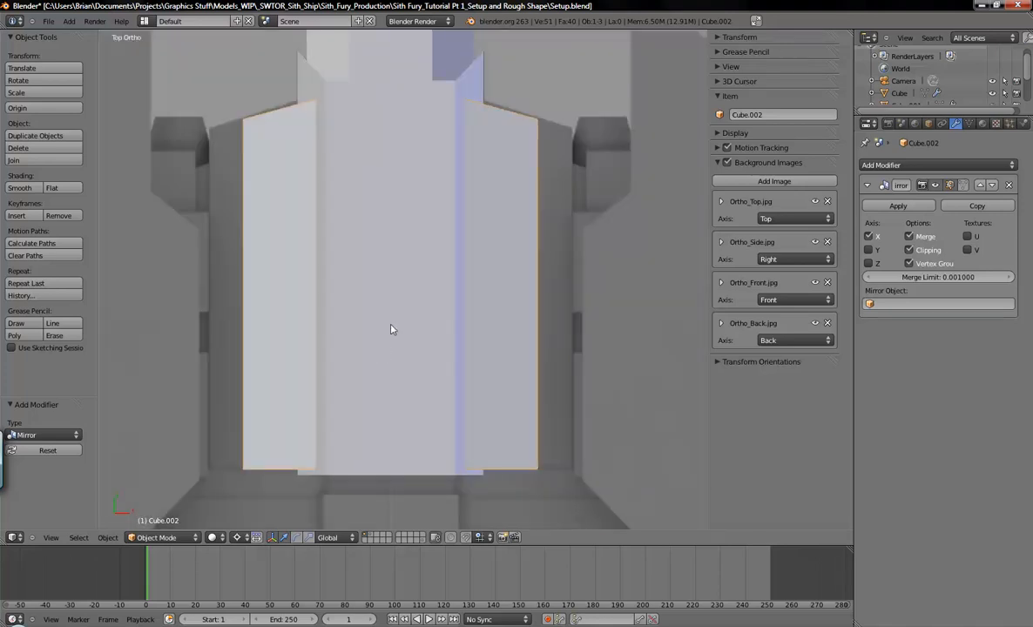
scroll(392, 327, down, 3)
scroll(405, 287, up, 3)
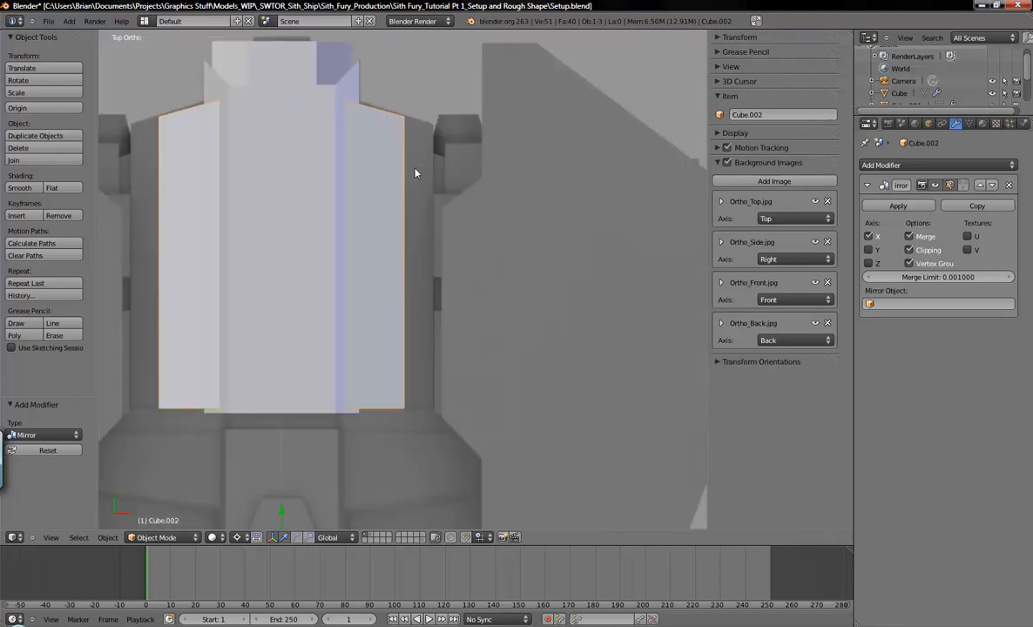
key(z)
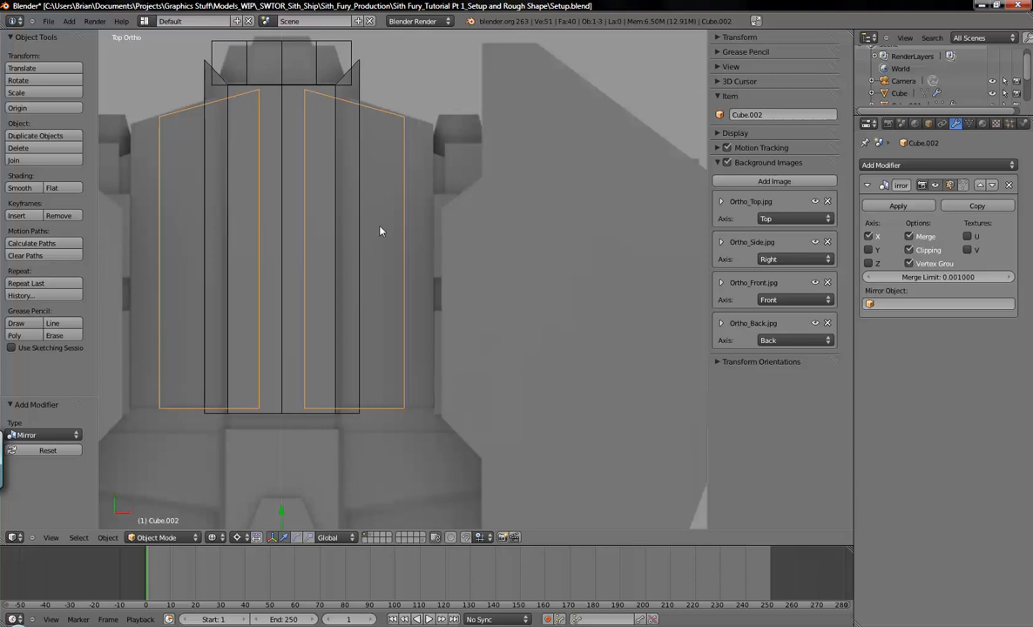
shift+middle_drag(370, 189, 347, 223)
key(z)
mouse_move(399, 270)
middle_down()
mouse_move(356, 283)
mouse_move(415, 302)
middle_up()
In the back view, select all of the side block's vertices in Edit Mode and move them about 0.124 outward along X.
key(ctrl+KP_1)
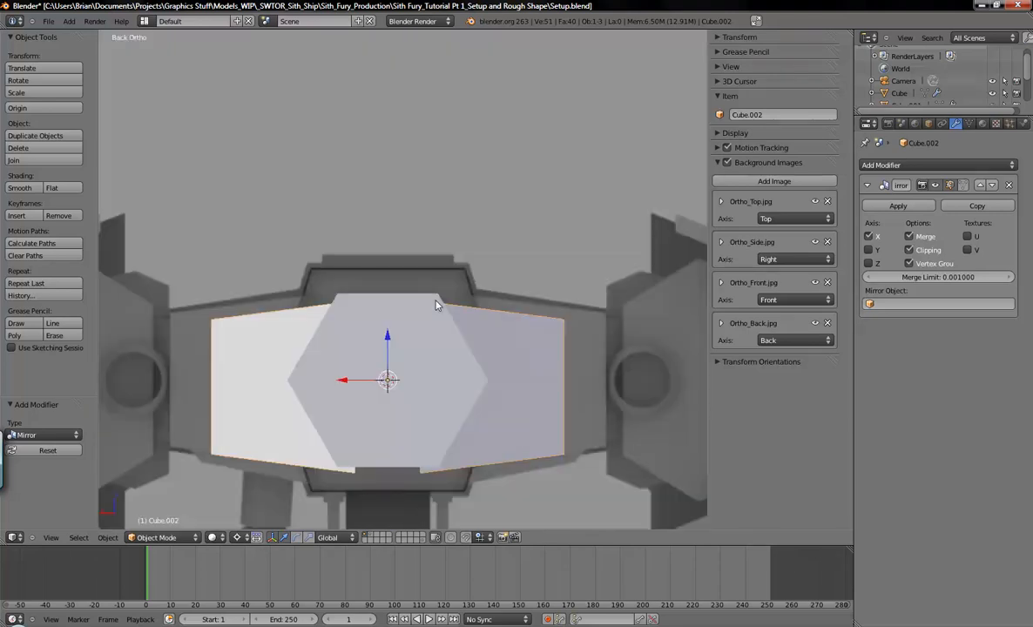
key(z)
shift+middle_drag(316, 362, 364, 273)
shift+middle_drag(391, 333, 438, 314)
scroll(413, 332, up, 1)
scroll(413, 332, down, 1)
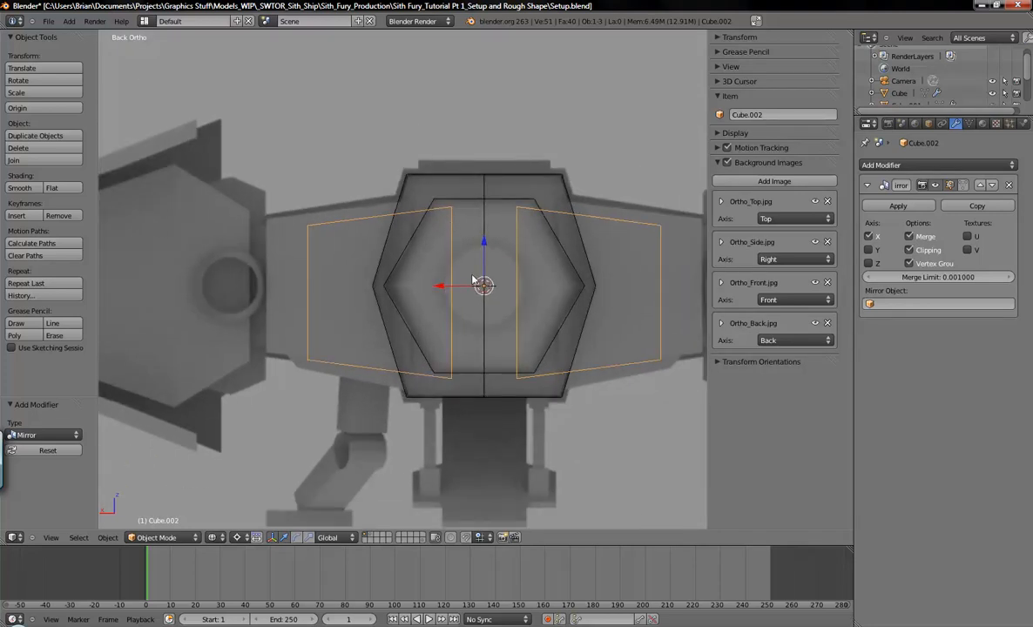
key(Tab)
shift+middle_drag(484, 308, 511, 301)
key(b)
drag(290, 173, 494, 421)
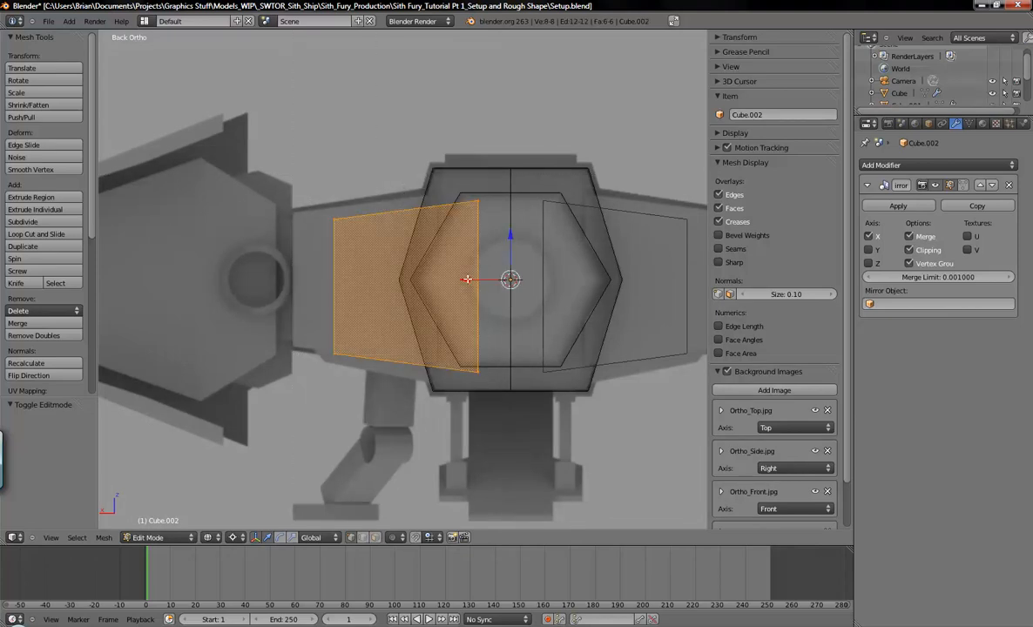
key(g)
key(x)
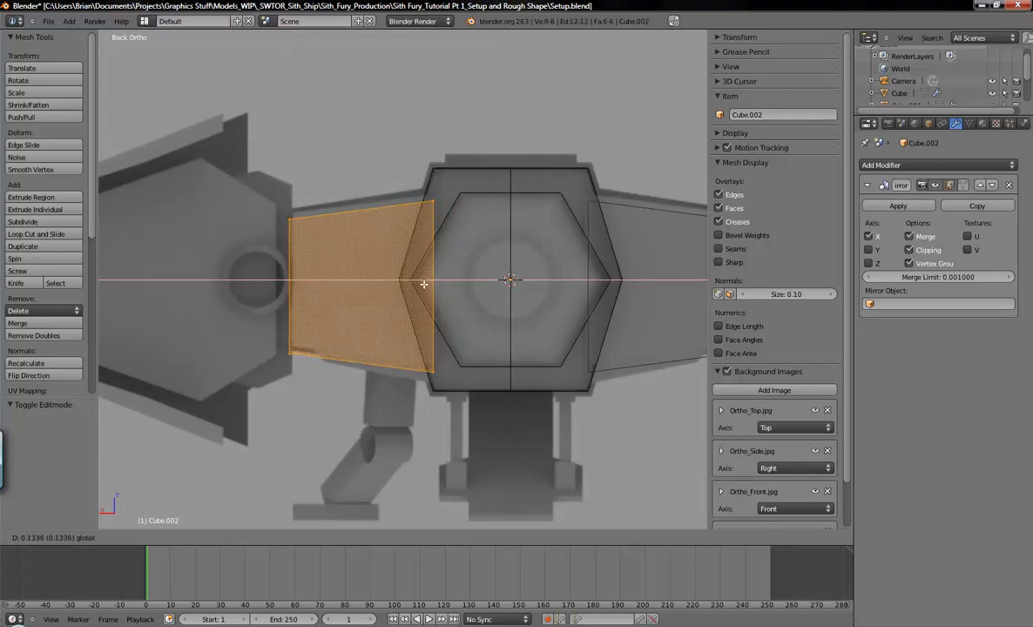
click(426, 283)
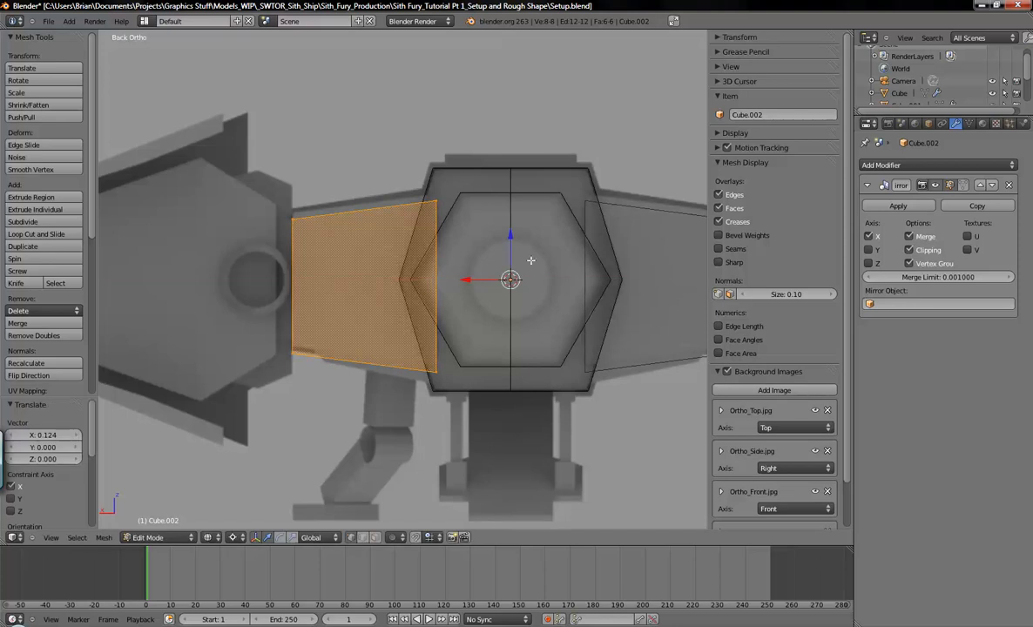
Raise the side block's geometry about 0.02 along Z to match the back reference, and return to Object Mode.
key(g)
key(z)
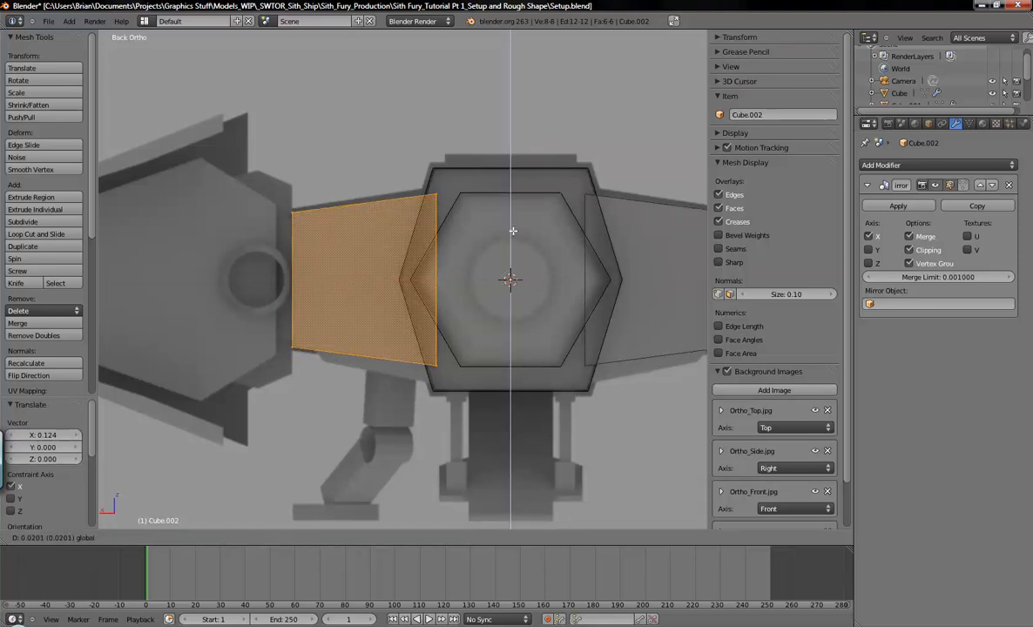
click(513, 231)
key(a)
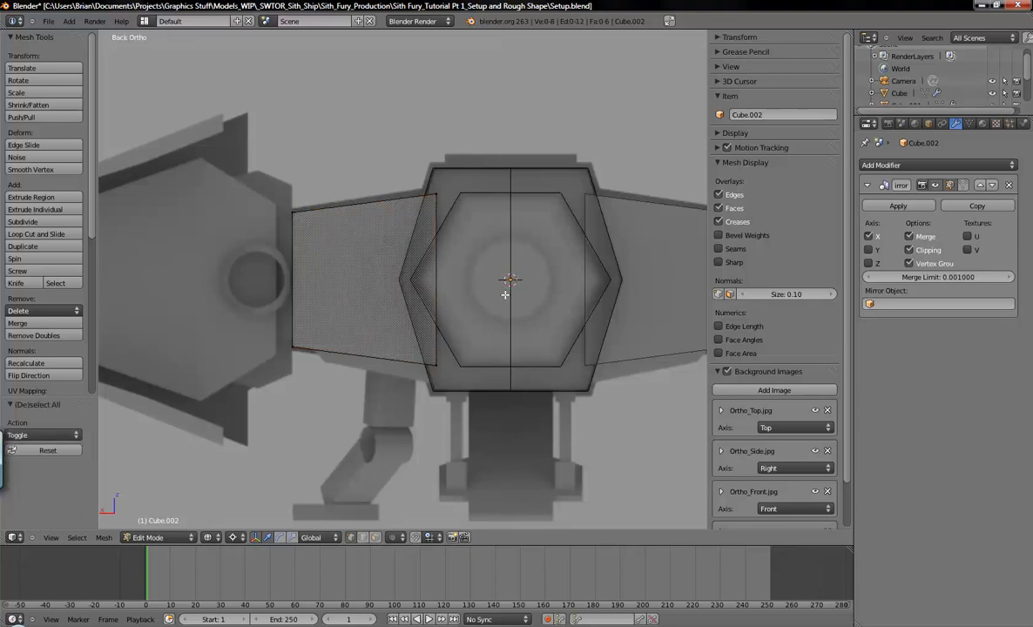
key(Tab)
Check the repositioned side blocks against the reference in the top view.
middle_drag(387, 311, 390, 313)
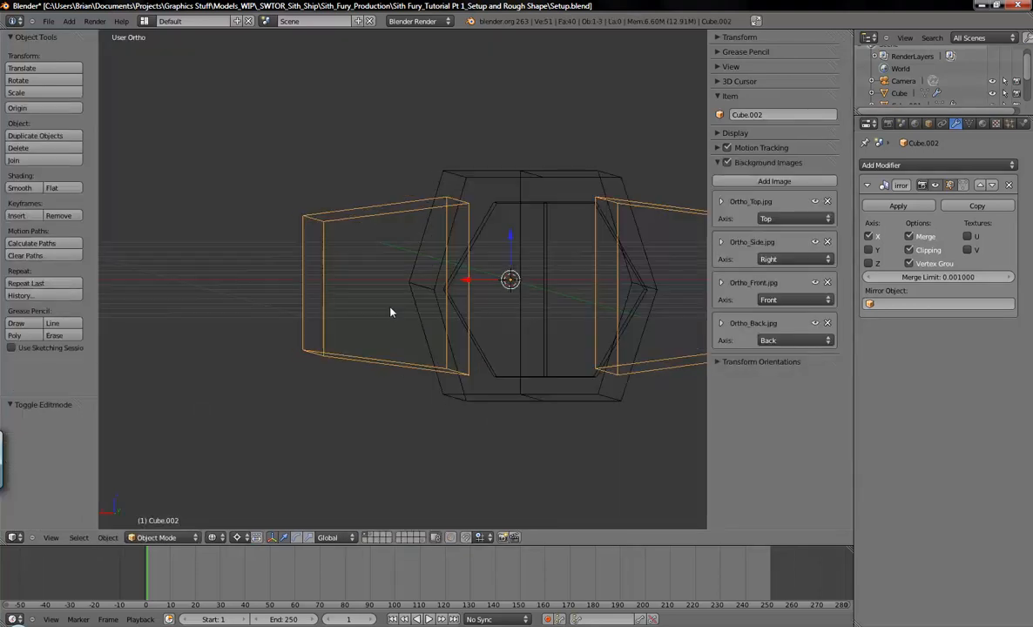
key(KP_7)
scroll(389, 311, down, 1)
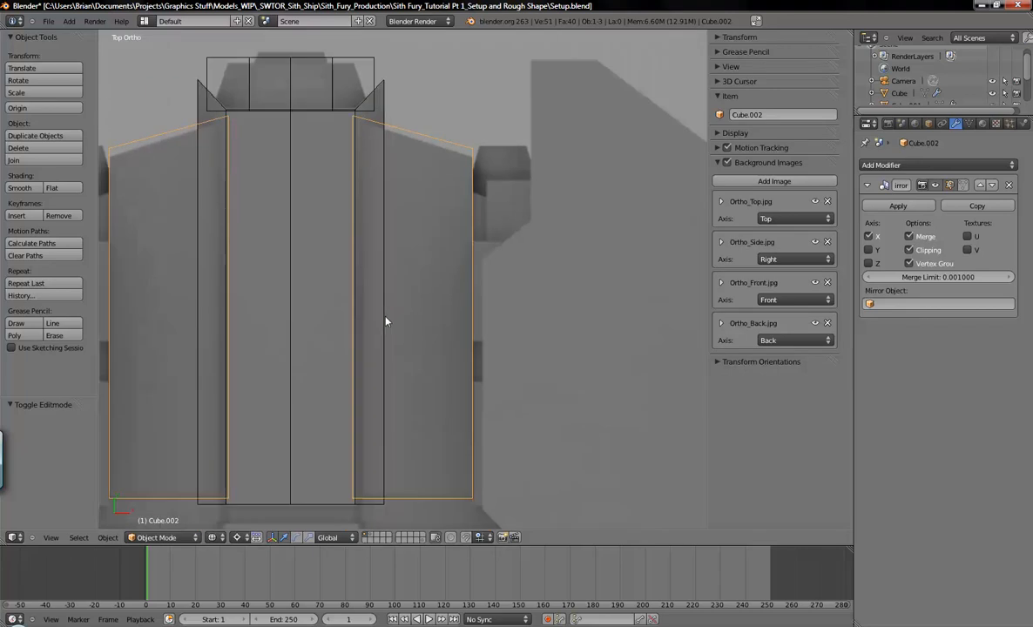
shift+middle_drag(473, 311, 494, 310)
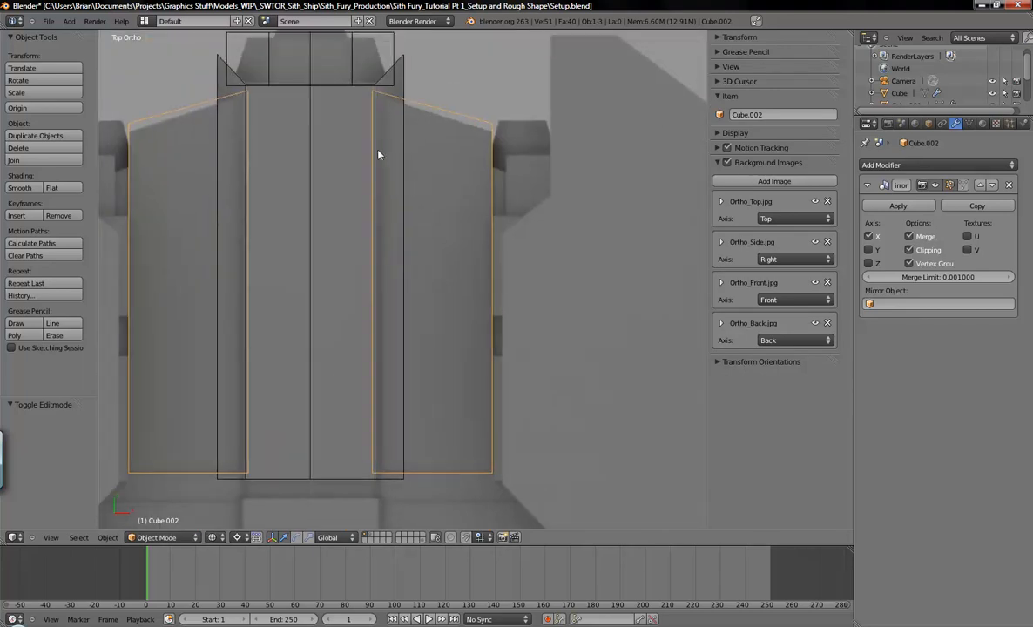
Move the mirrored side blocks about -0.022 along Y to match the top reference.
scroll(411, 334, down, 2)
key(g)
key(y)
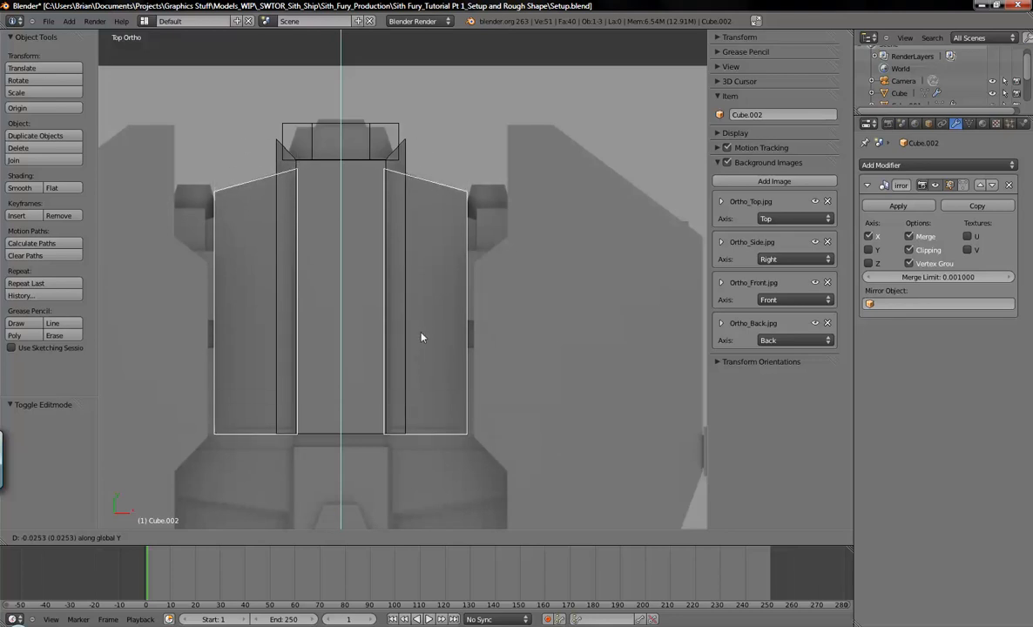
click(422, 337)
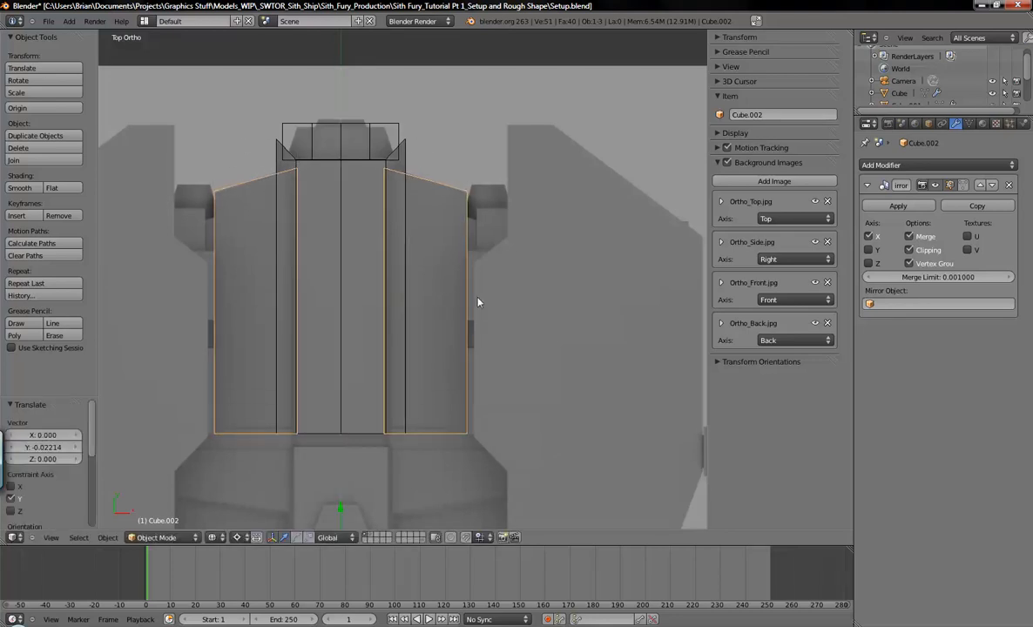
Duplicate the mirrored side block in place and select all of the copy's vertices in Edit Mode.
scroll(424, 327, up, 3)
shift+middle_drag(434, 253, 365, 194)
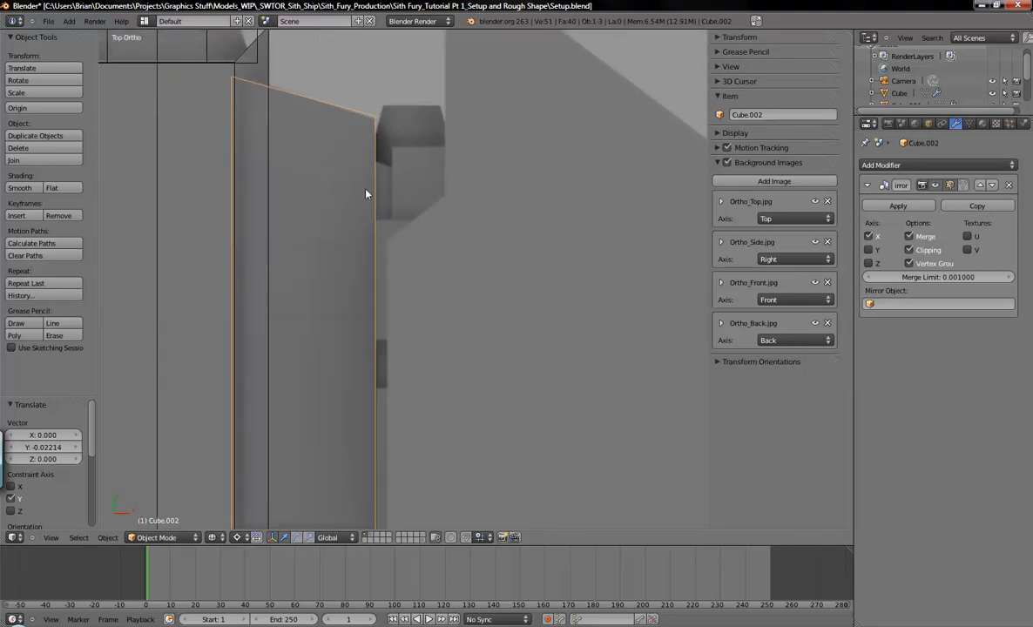
shift+middle_drag(422, 265, 377, 296)
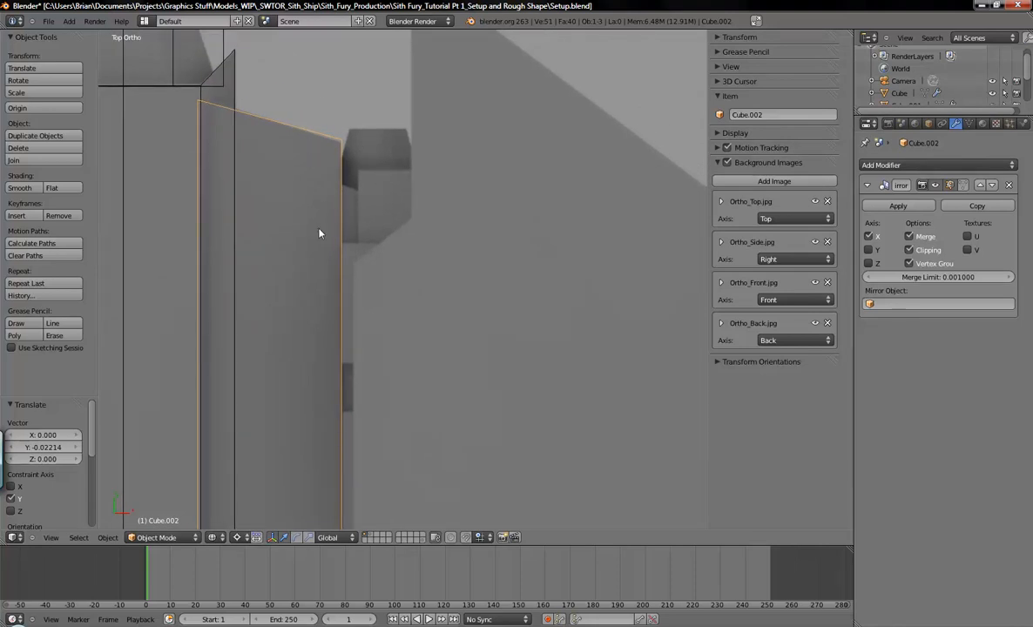
key(shift+d)
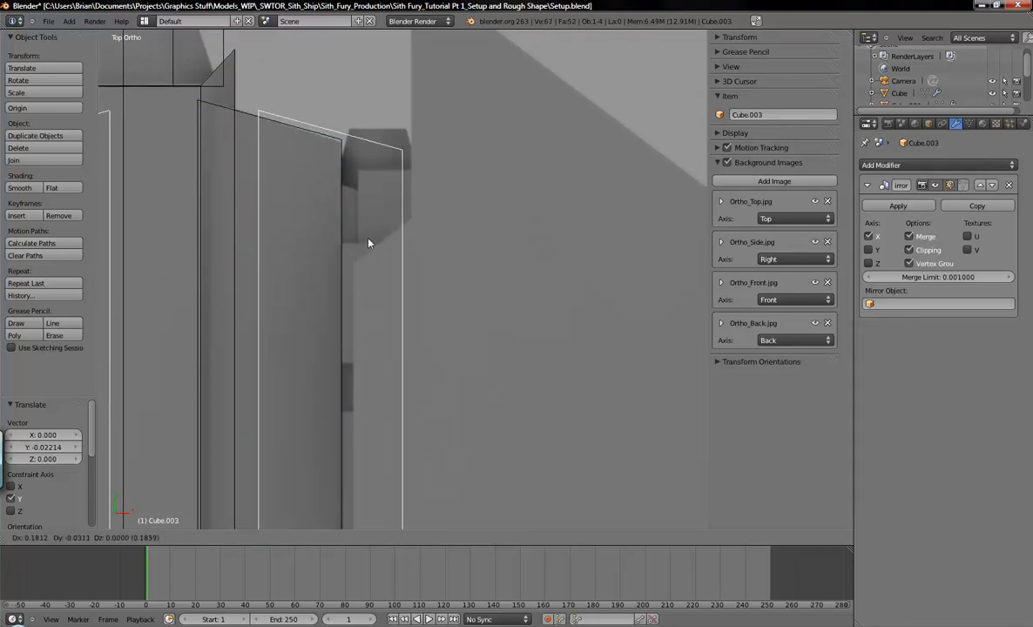
click(315, 302)
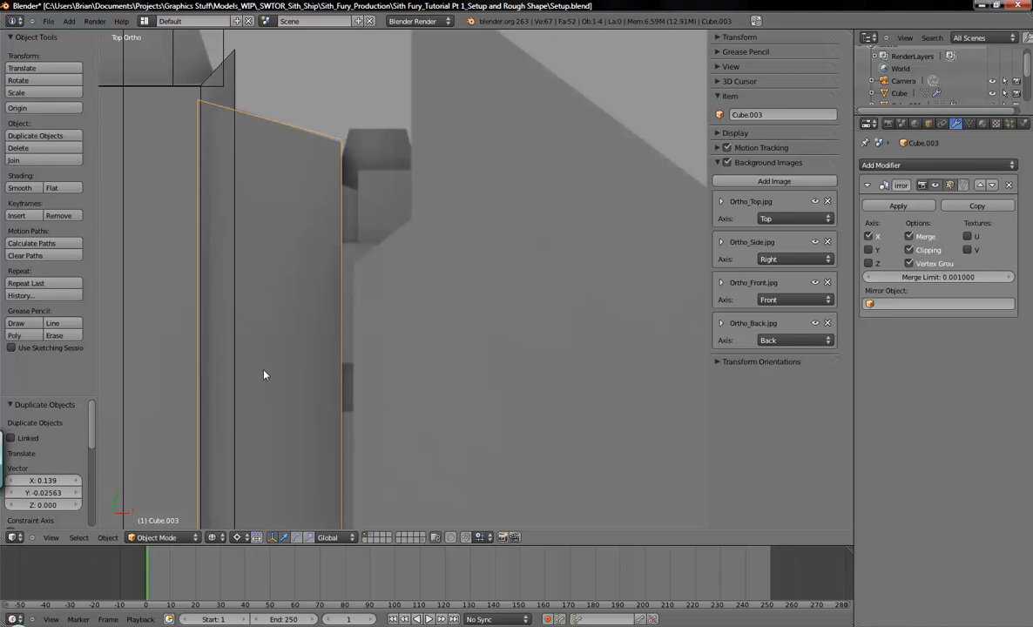
key(Tab)
scroll(263, 370, down, 3)
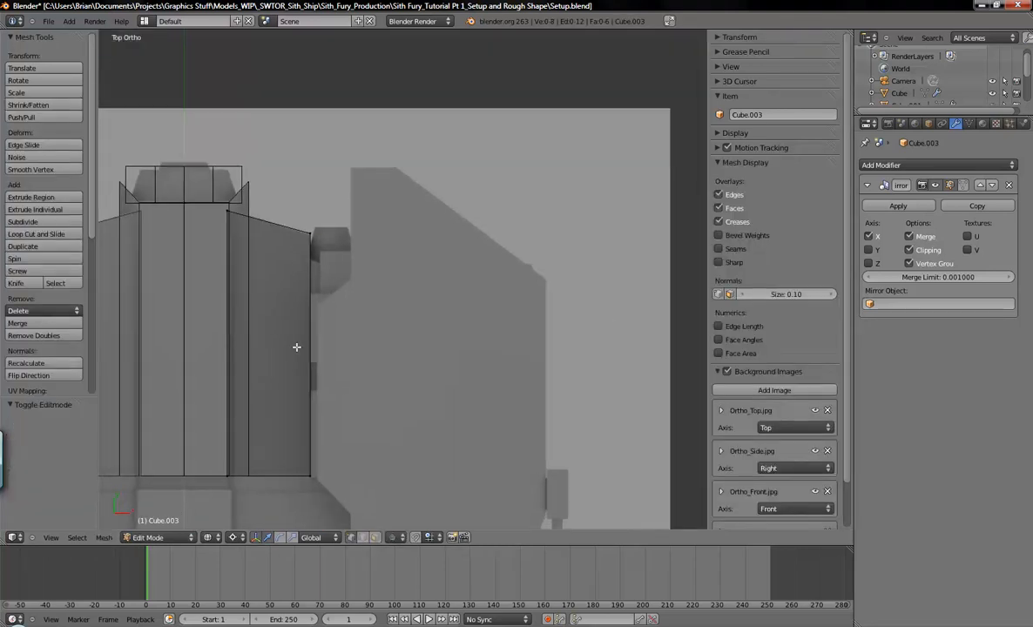
shift+middle_drag(291, 362, 309, 304)
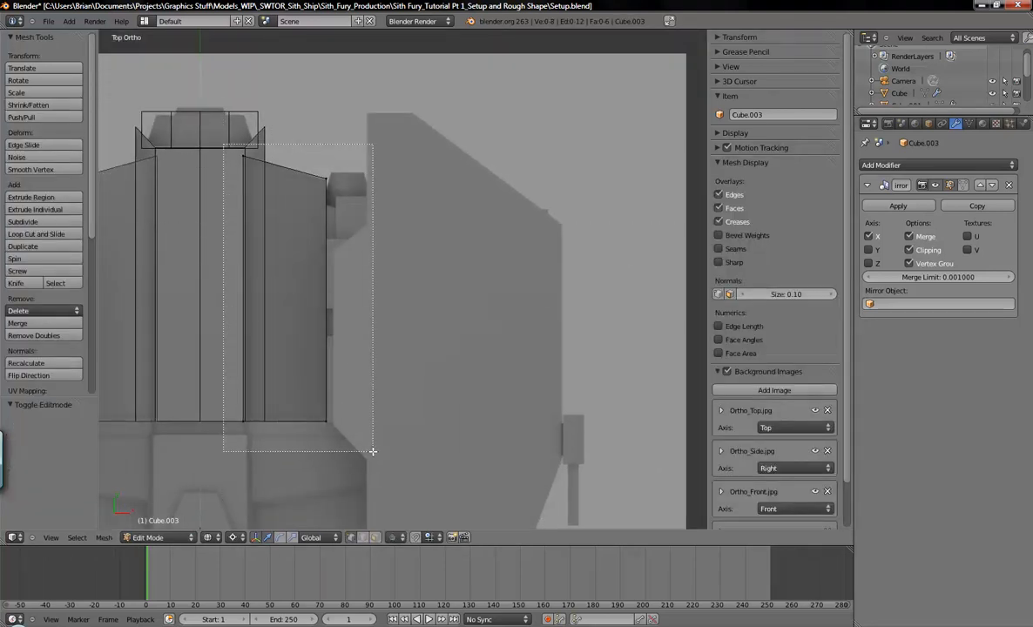
key(a)
shift+middle_drag(310, 287, 360, 321)
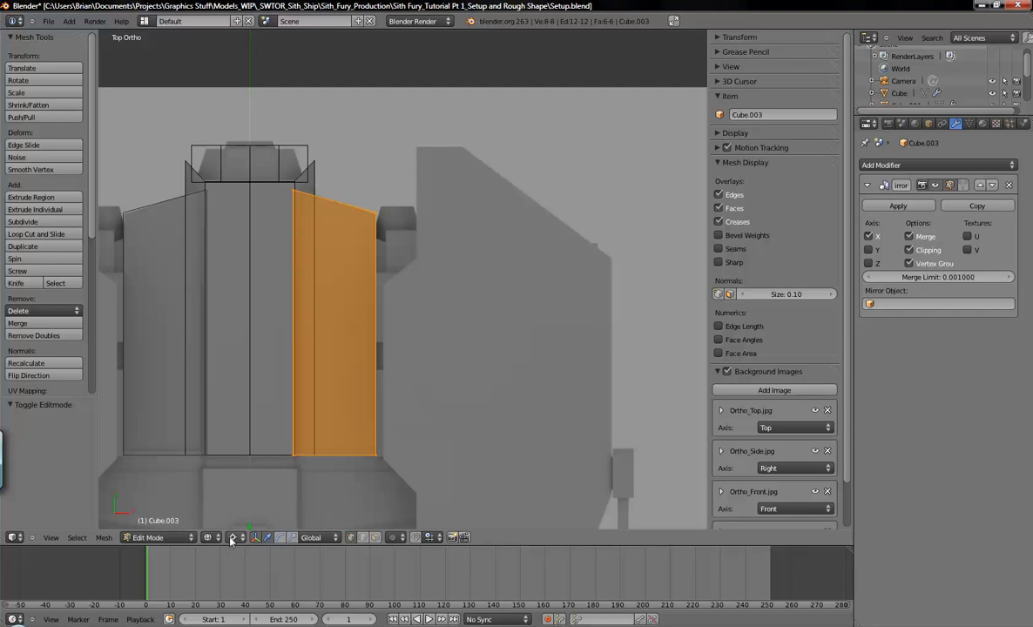
Set the pivot to Median Point and move the duplicated block's geometry about 0.421 outward along X.
click(232, 537)
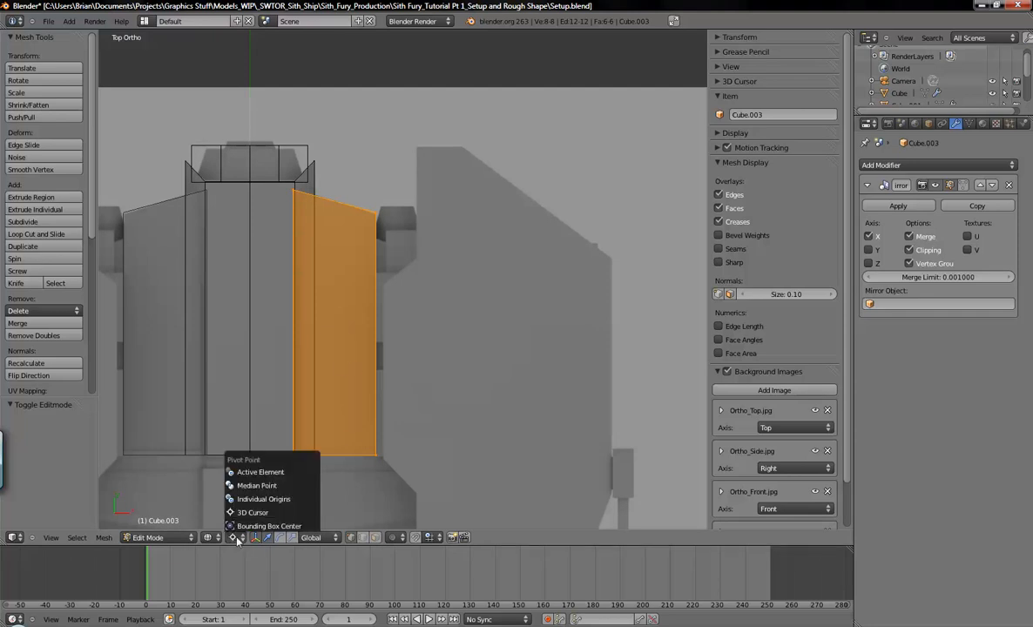
click(252, 485)
scroll(369, 330, up, 4)
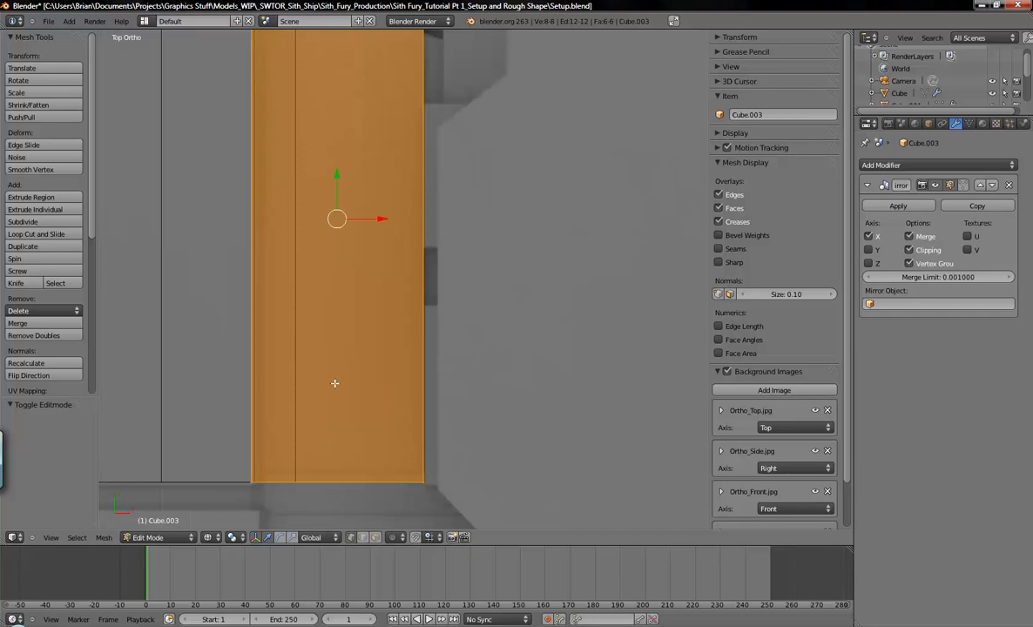
ctrl+scroll(373, 335, up, 2)
drag(370, 352, 539, 408)
shift+scroll(577, 373, down, 2)
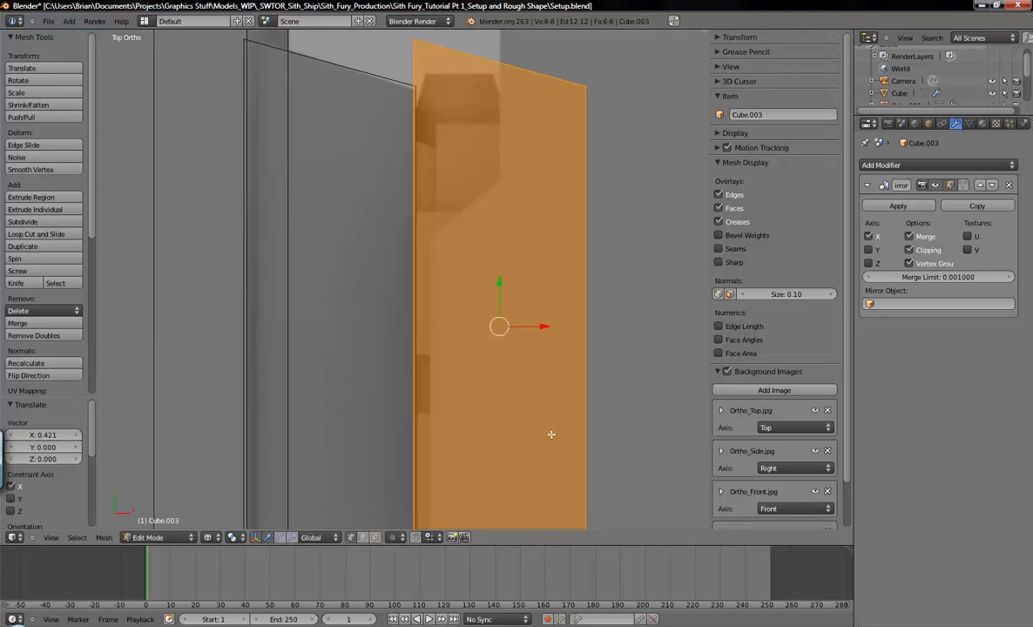
Scale the duplicated block to about 0.152 along X and move it about -0.18 along X against the side block's outer edge.
scroll(551, 435, down, 2)
shift+middle_drag(552, 433, 513, 385)
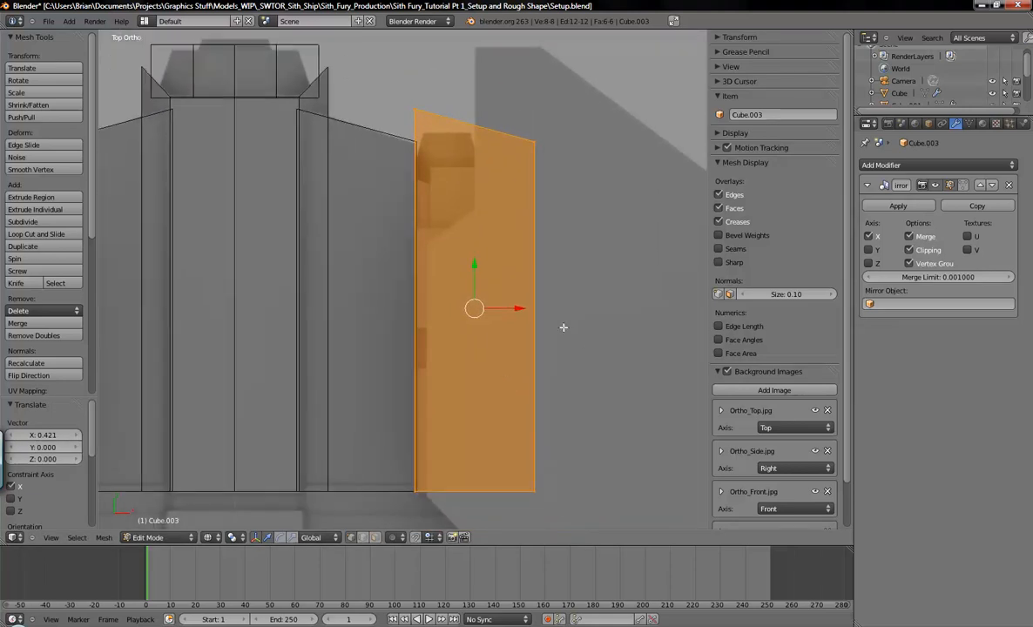
key(s)
key(x)
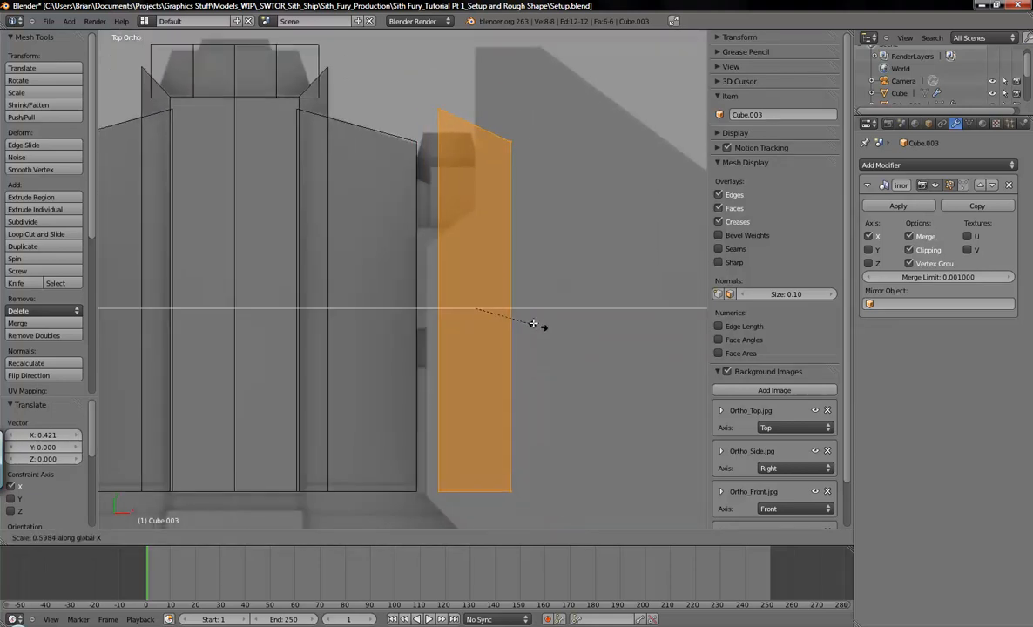
click(489, 315)
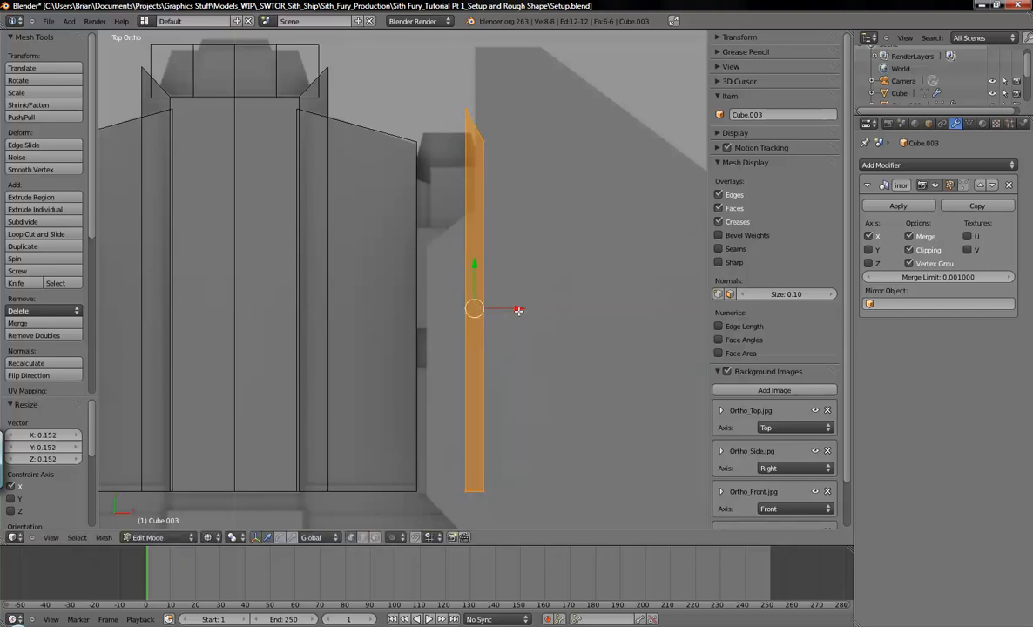
key(g)
key(x)
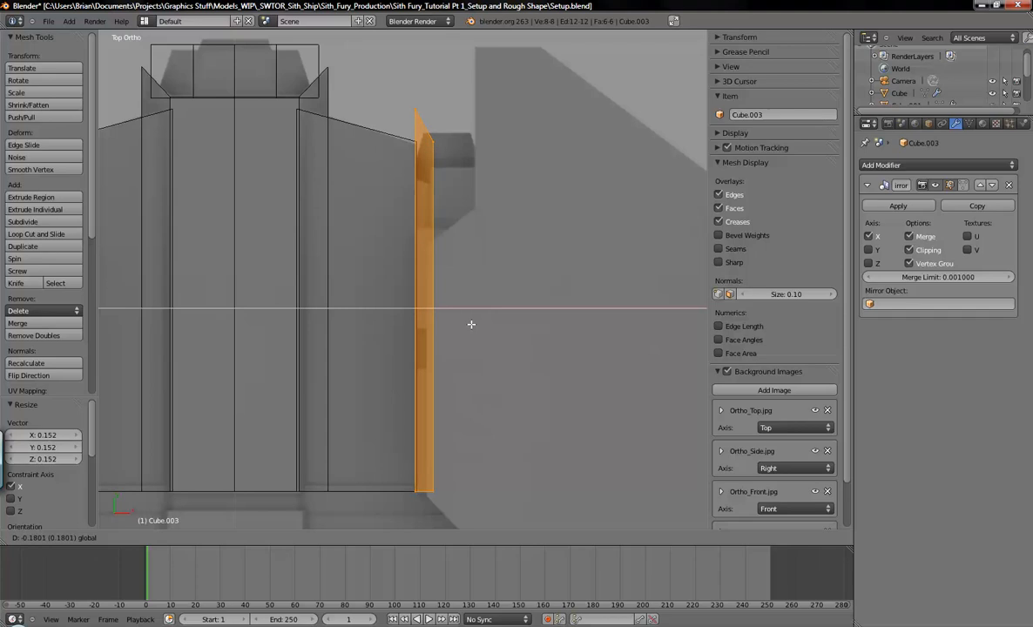
click(471, 324)
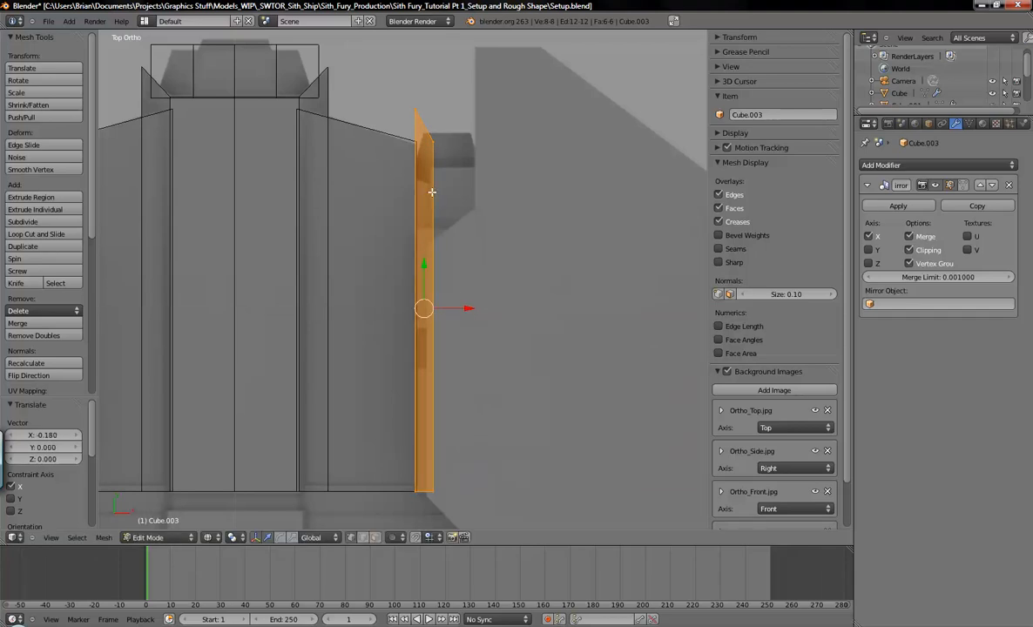
Box-select the thin strip's front-end vertices and move them about -0.156 along Y.
key(a)
key(b)
drag(375, 59, 480, 157)
scroll(399, 245, up, 1)
scroll(400, 244, up, 2)
shift+middle_drag(467, 199, 461, 302)
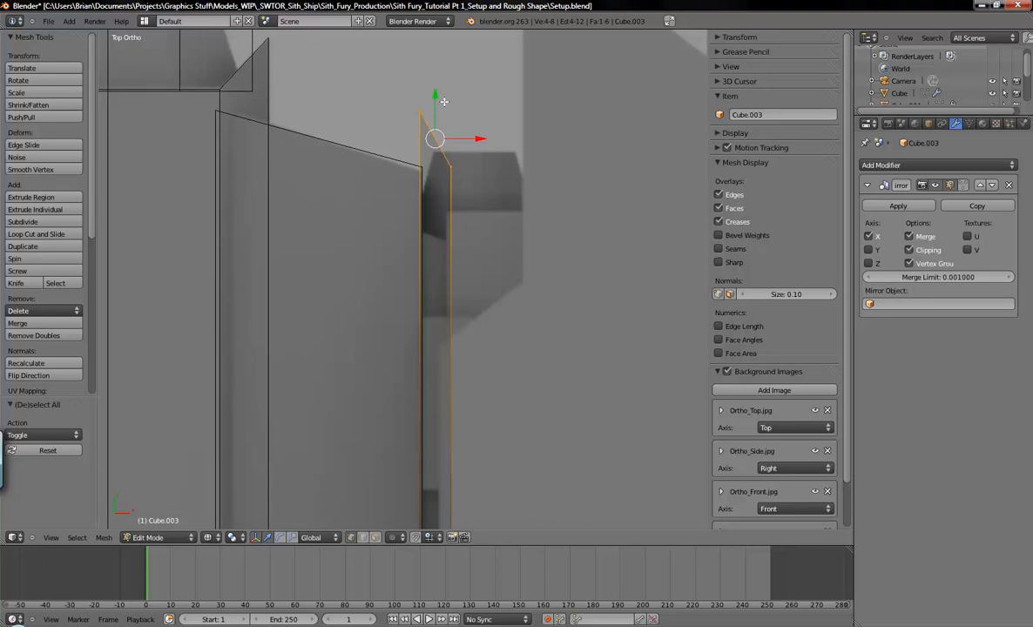
drag(437, 93, 443, 169)
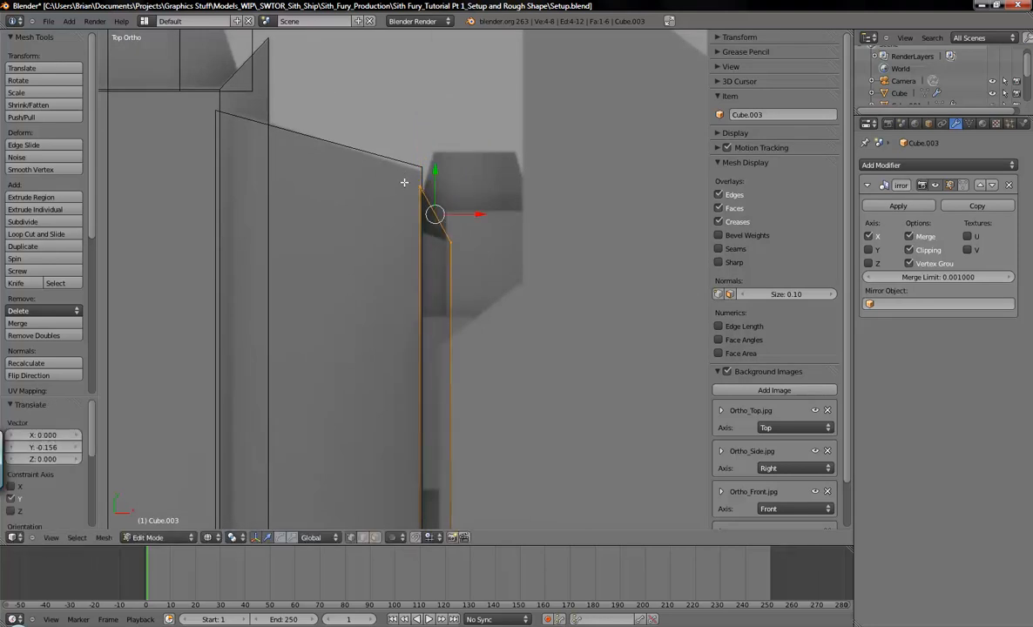
Move only the inner pair of the strip's front vertices about -0.099 along Y, then deselect everything.
key(a)
drag(438, 211, 438, 209)
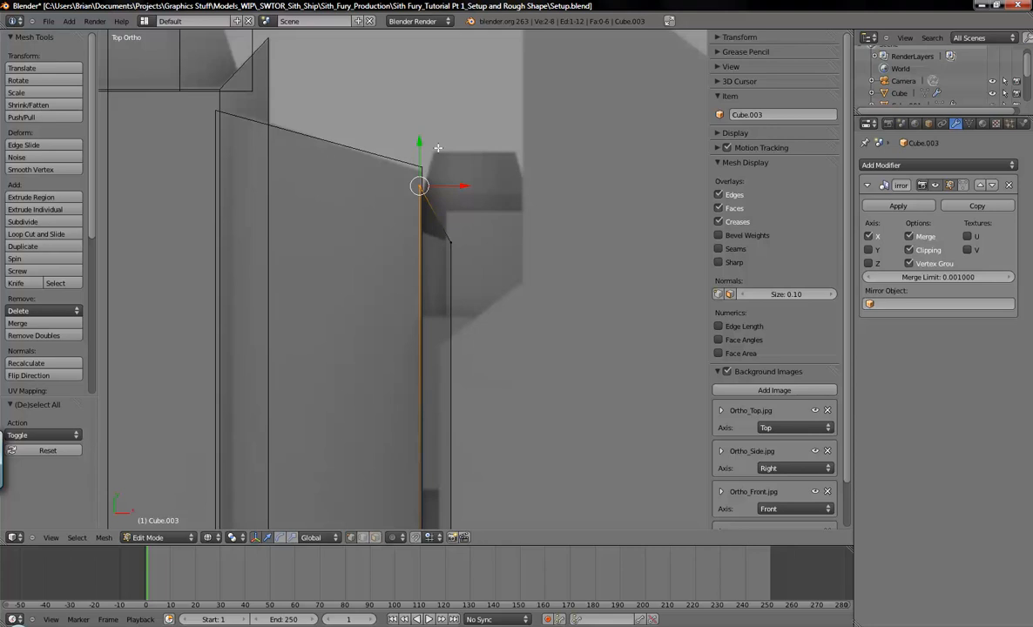
key(g)
key(y)
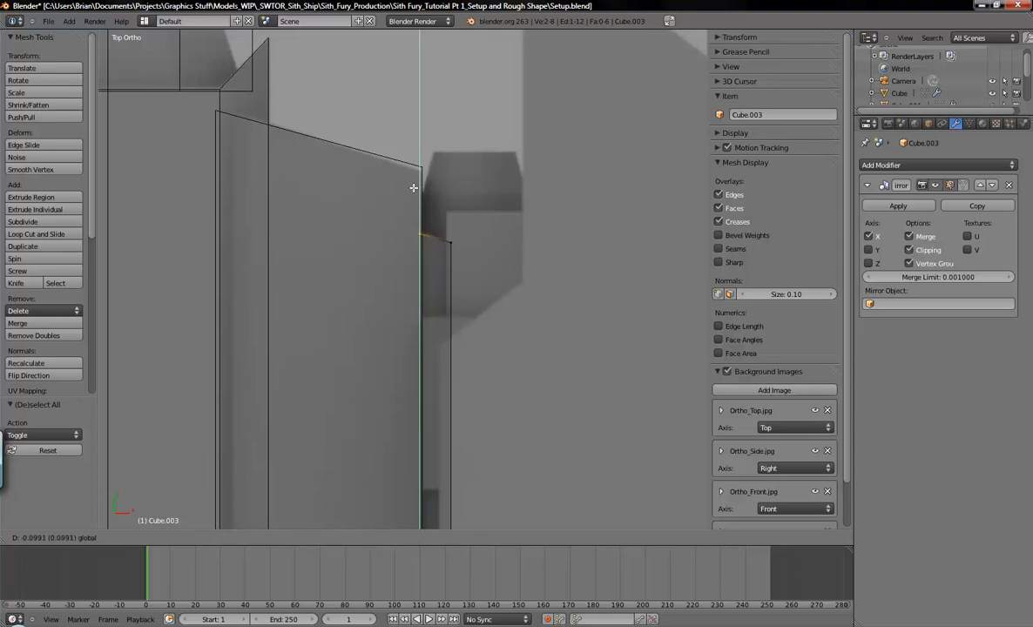
click(413, 188)
key(a)
shift+middle_drag(489, 302, 533, 292)
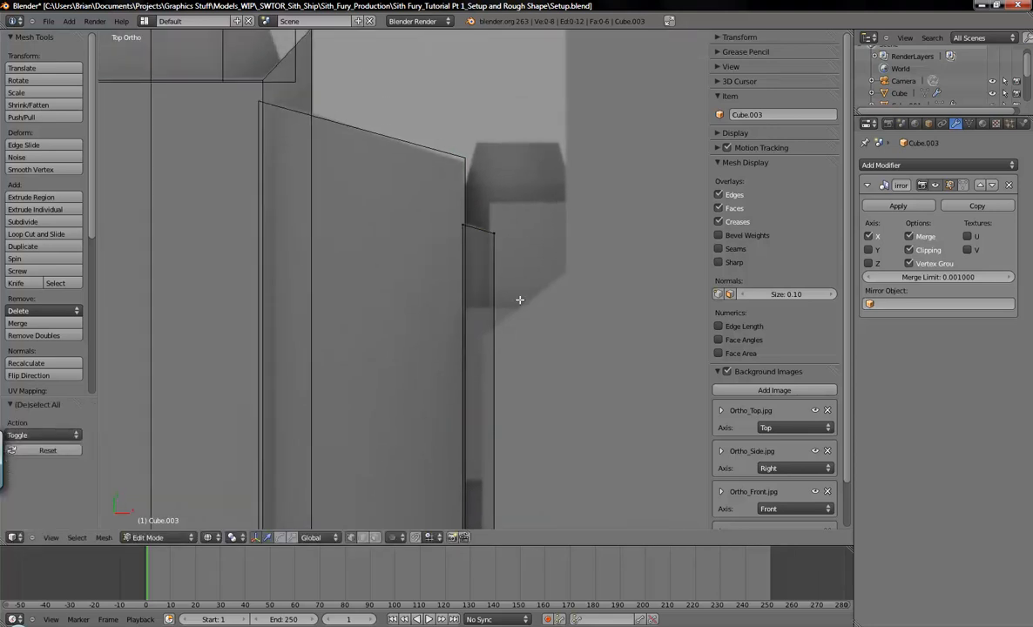
Compare the thin strip with the back reference, and examine the area between hull and wing in the RoughoutBack render in Windows Photo Gallery.
scroll(519, 307, down, 3)
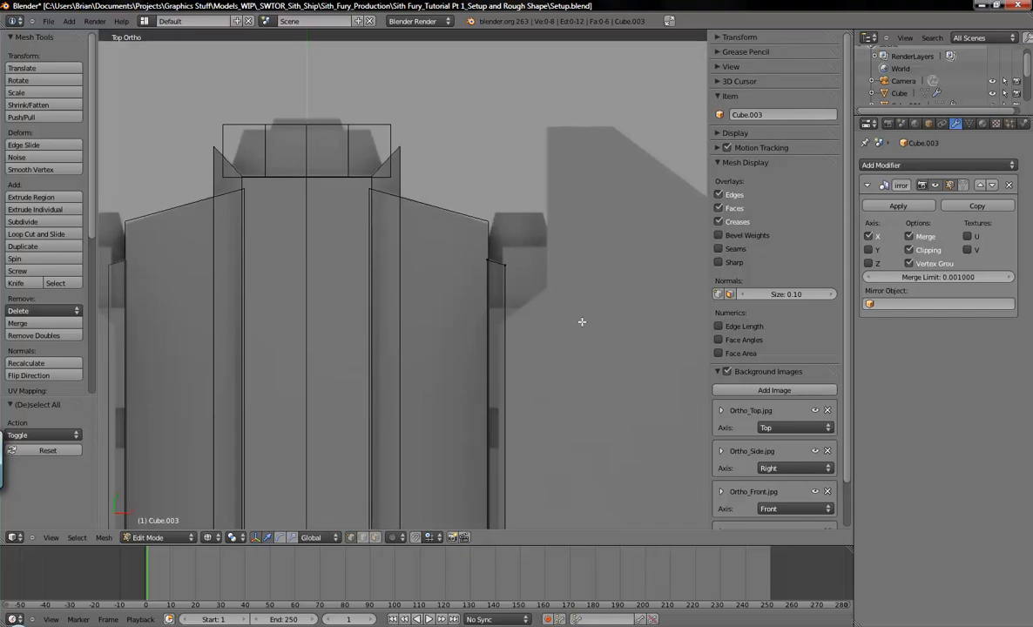
key(ctrl+KP_1)
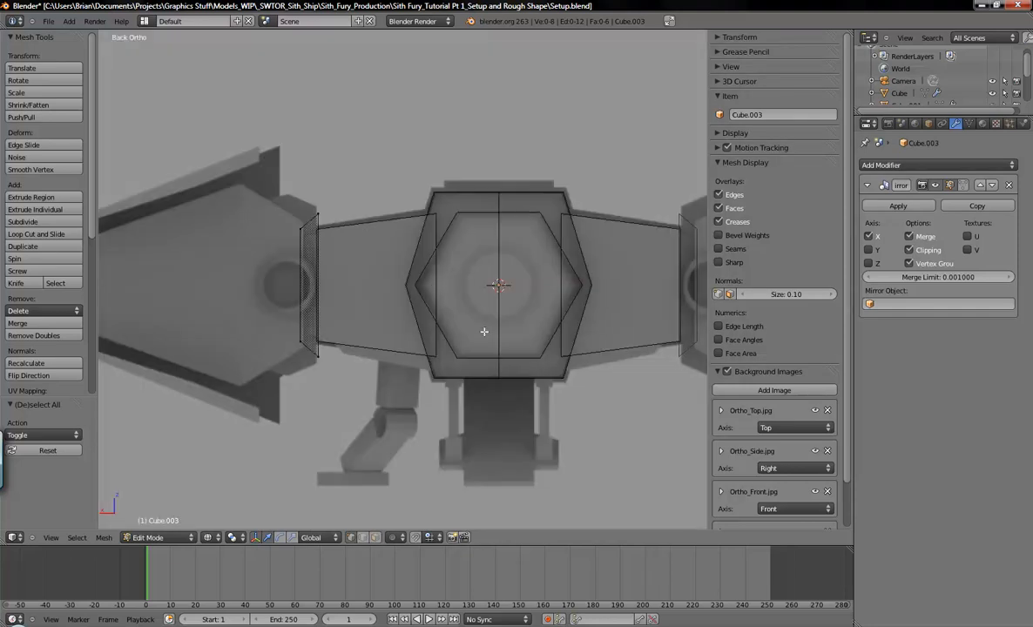
ctrl+scroll(579, 322, up, 4)
ctrl+scroll(470, 324, down, 1)
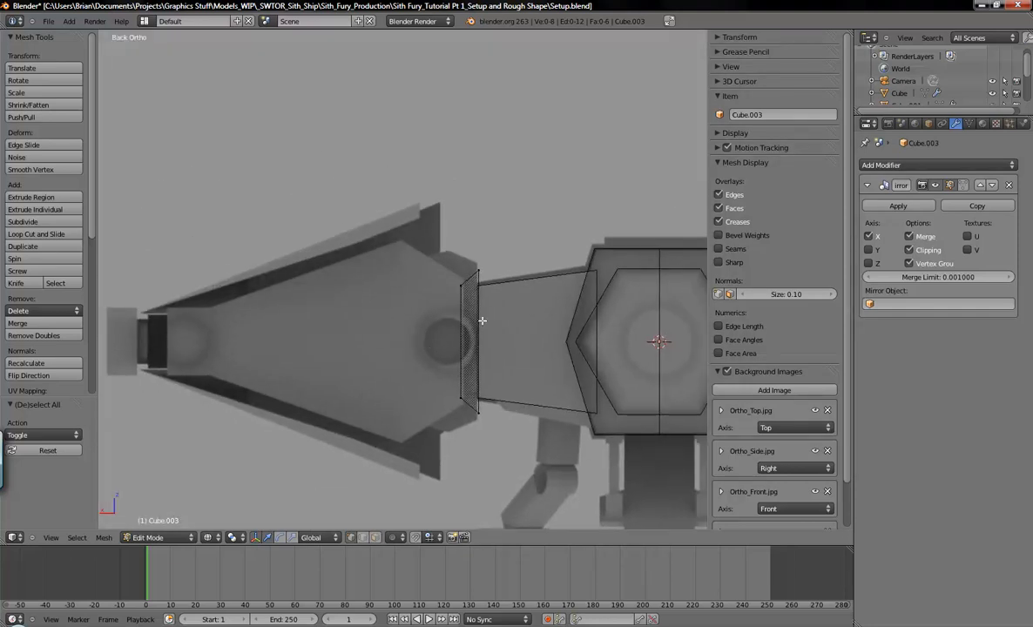
scroll(484, 349, up, 1)
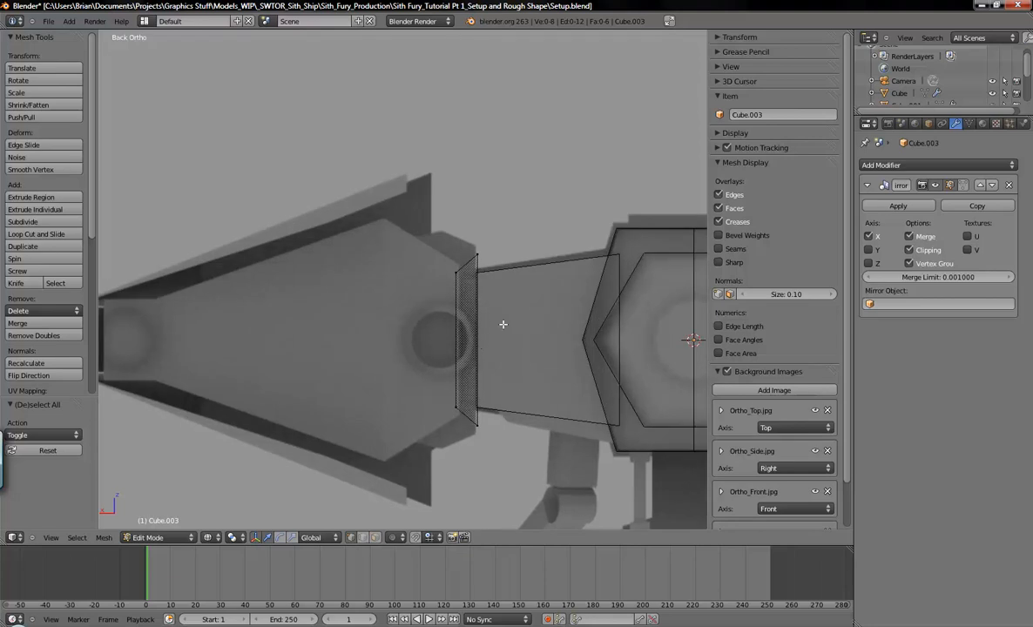
key(alt+Tab)
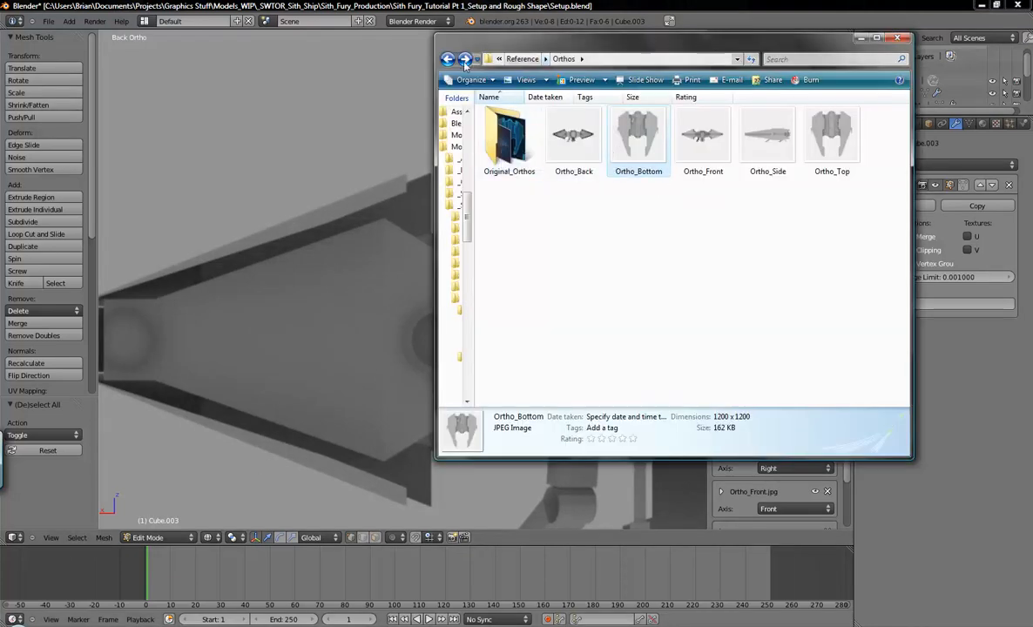
key(BackSpace)
click(581, 142)
double_click(581, 142)
scroll(567, 357, up, 3)
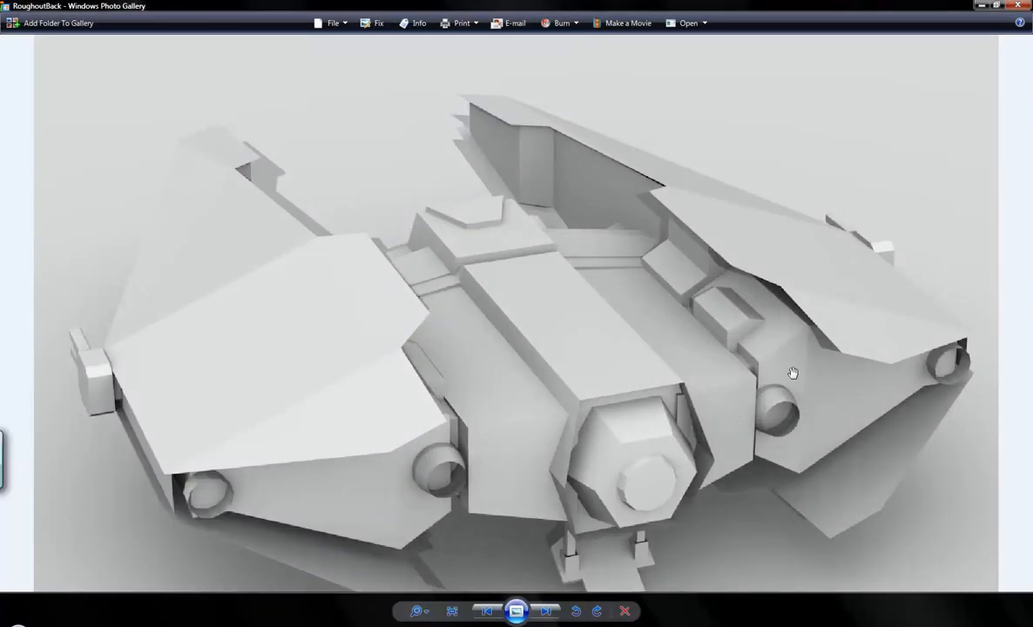
drag(811, 385, 724, 339)
click(304, 618)
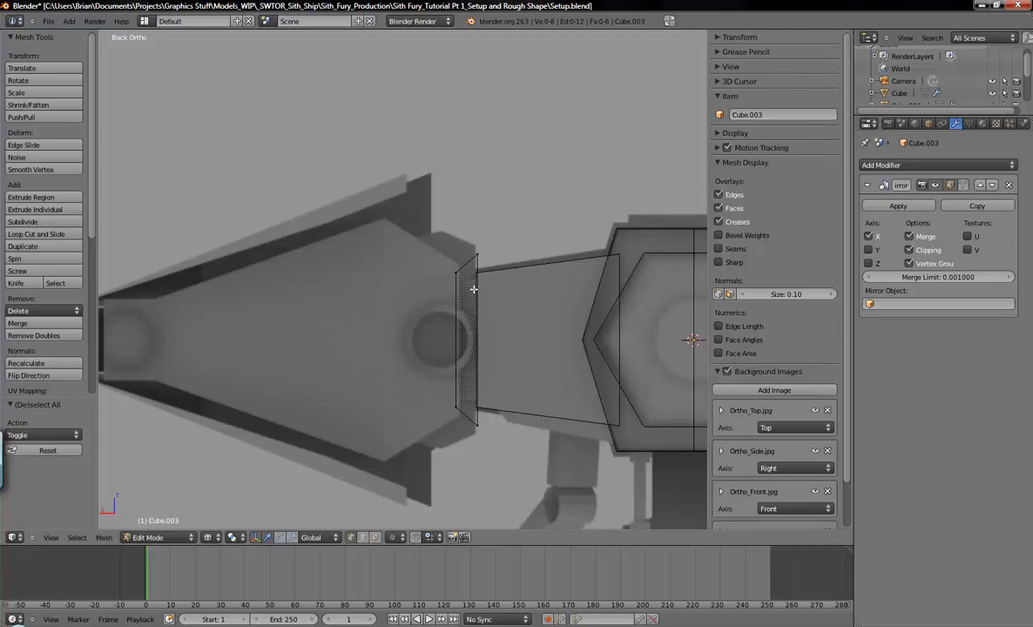
In Blender's back view, duplicate the strip's geometry, move the copy about 0.119 outward along X, and return to Object Mode.
key(a)
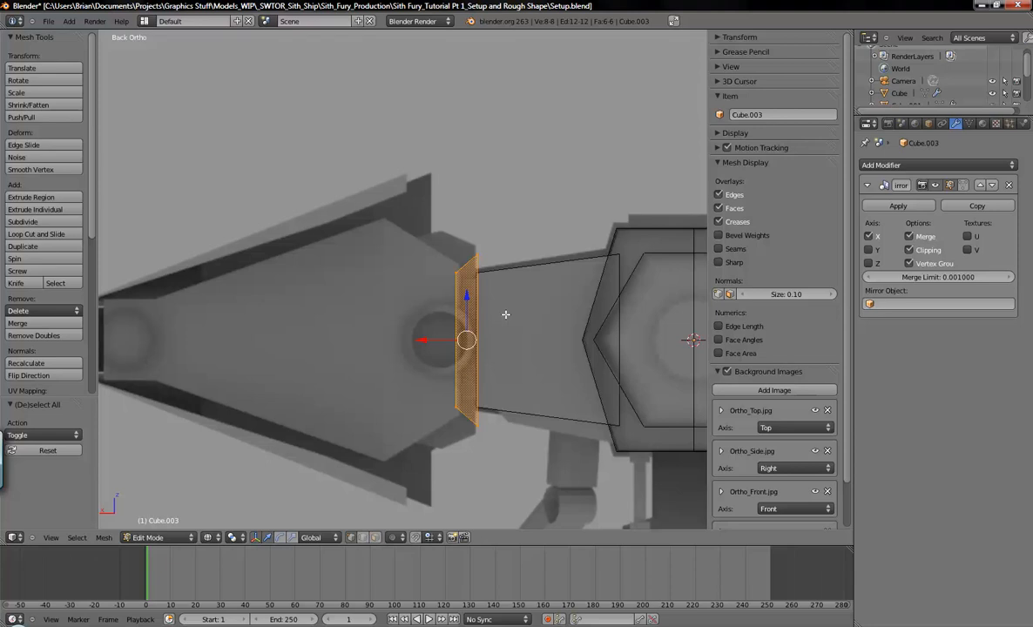
key(e)
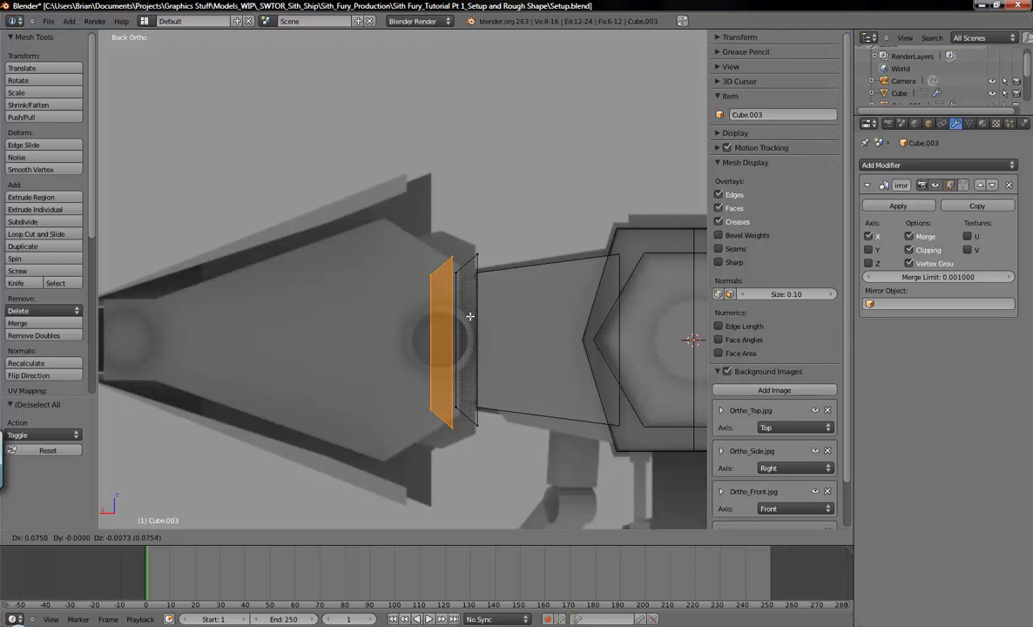
click(510, 321)
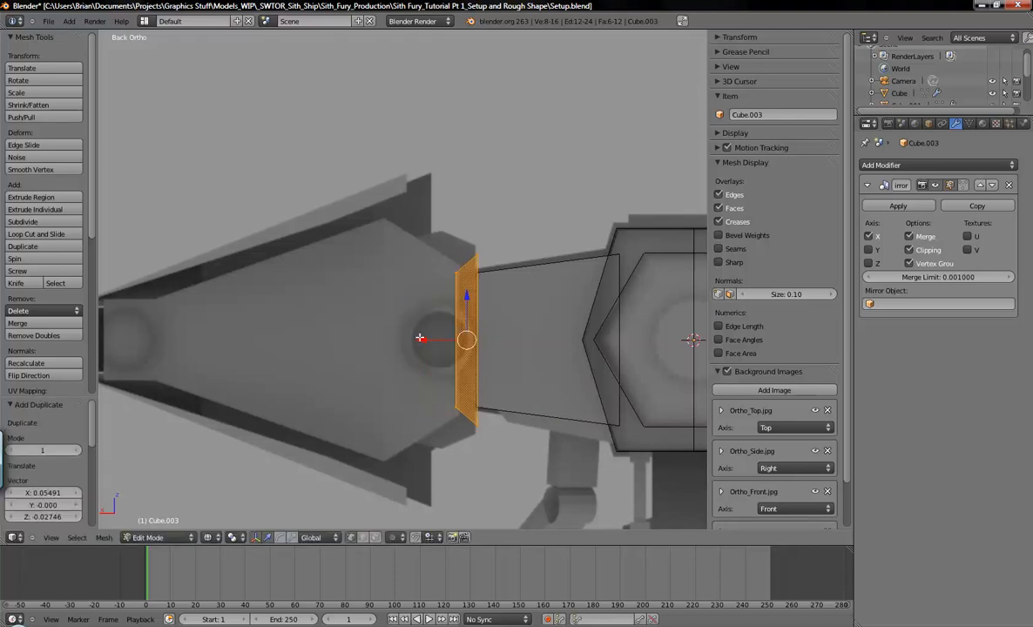
drag(423, 340, 384, 340)
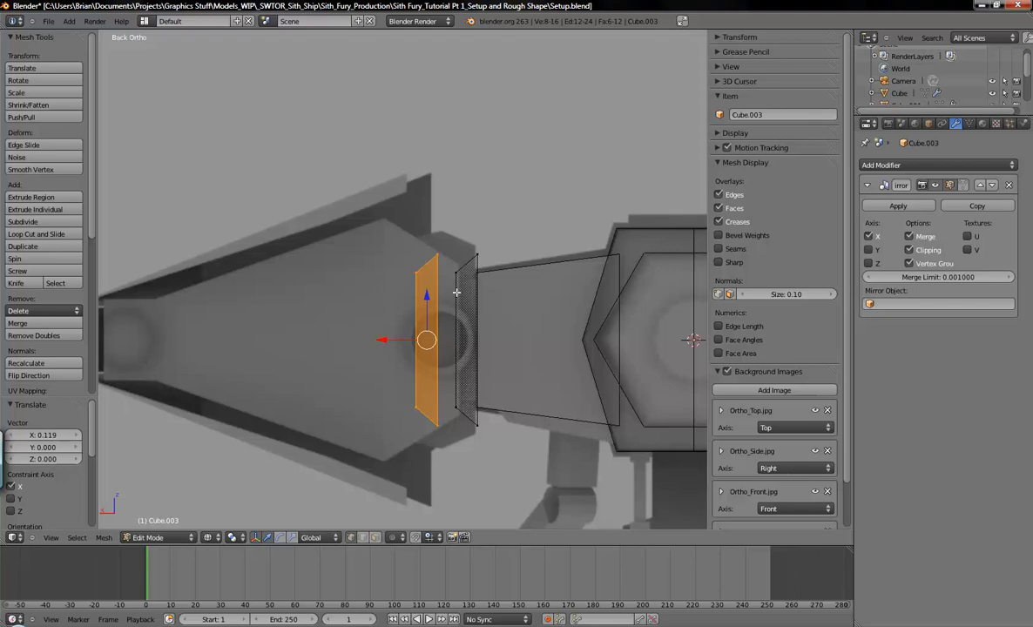
key(Tab)
key(g)
right_click(430, 297)
key(g)
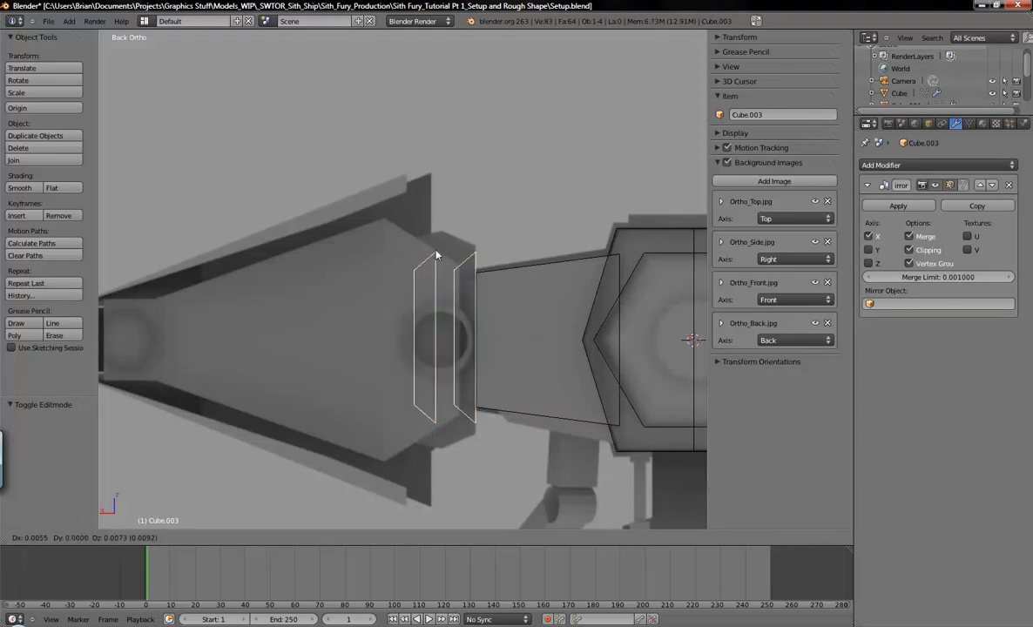
right_click(435, 285)
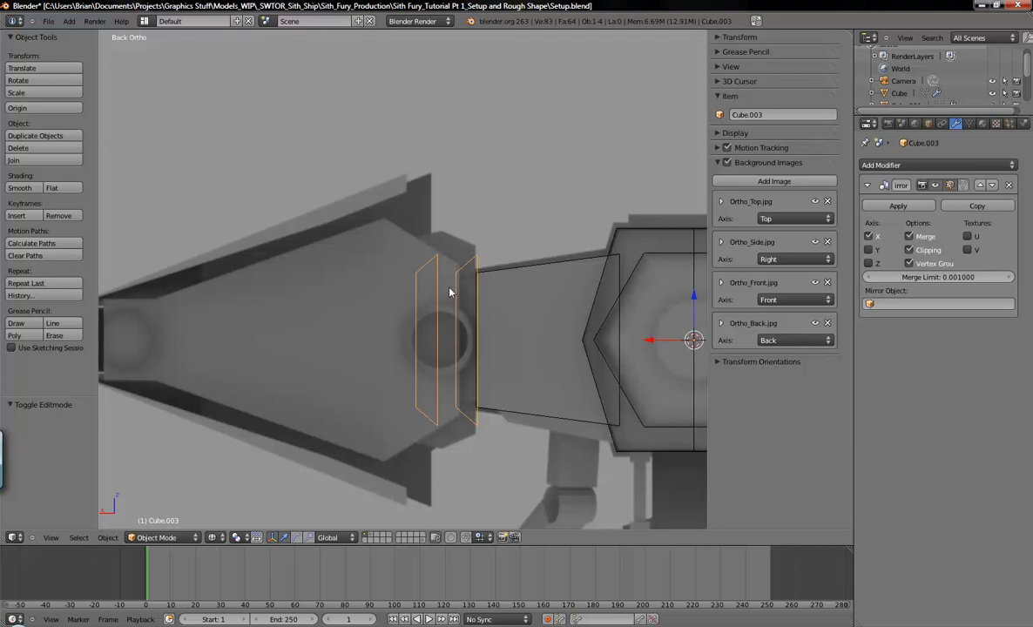
Make a test copy of the connecting section beside the hull, raise it about 0.437 along Z, and delete that copy.
key(Tab)
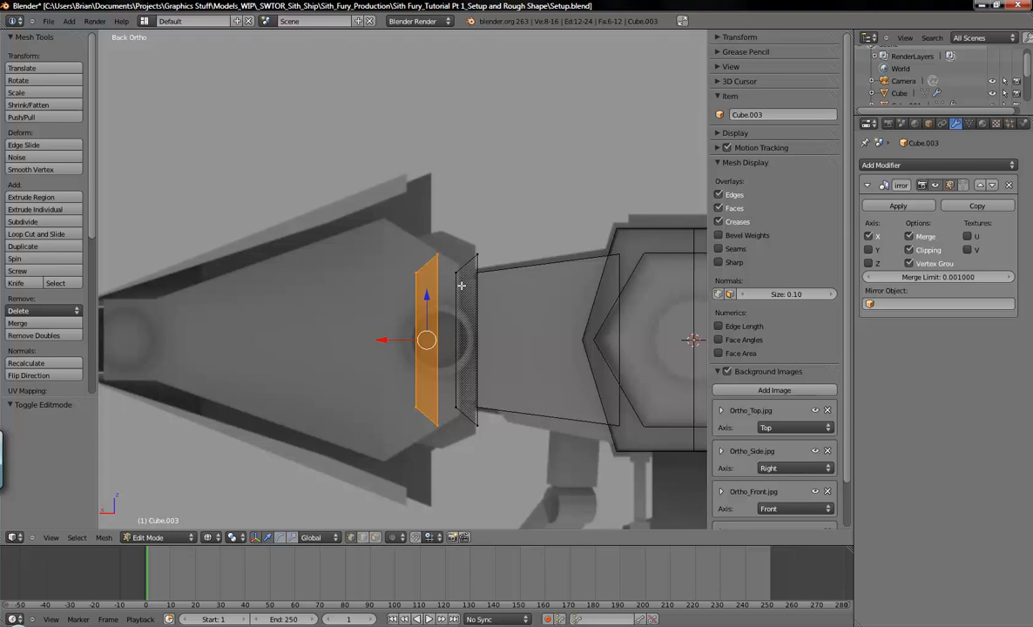
key(Tab)
right_click(525, 284)
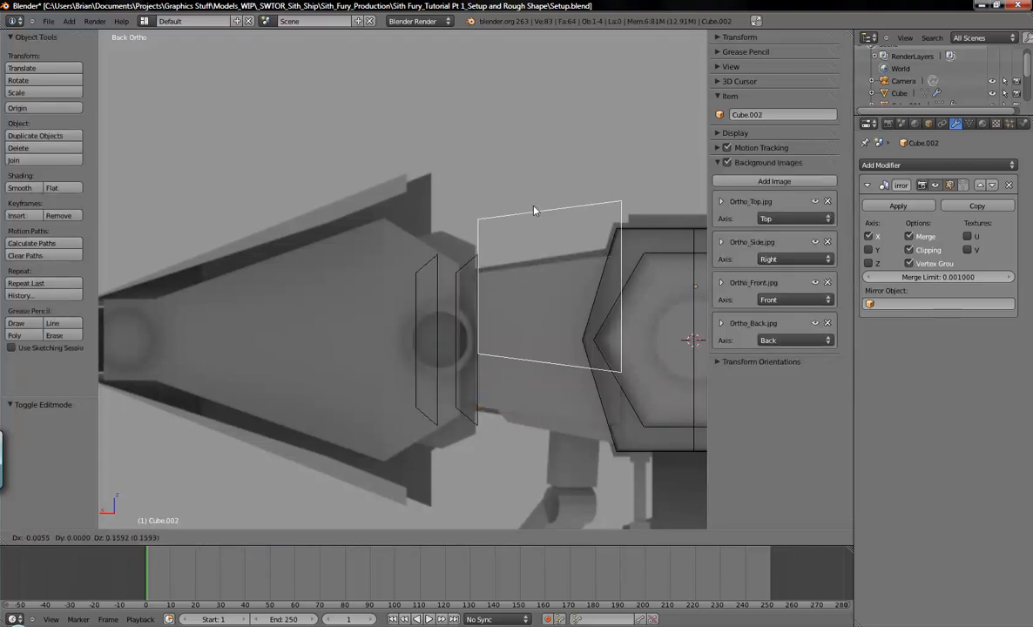
key(shift+d)
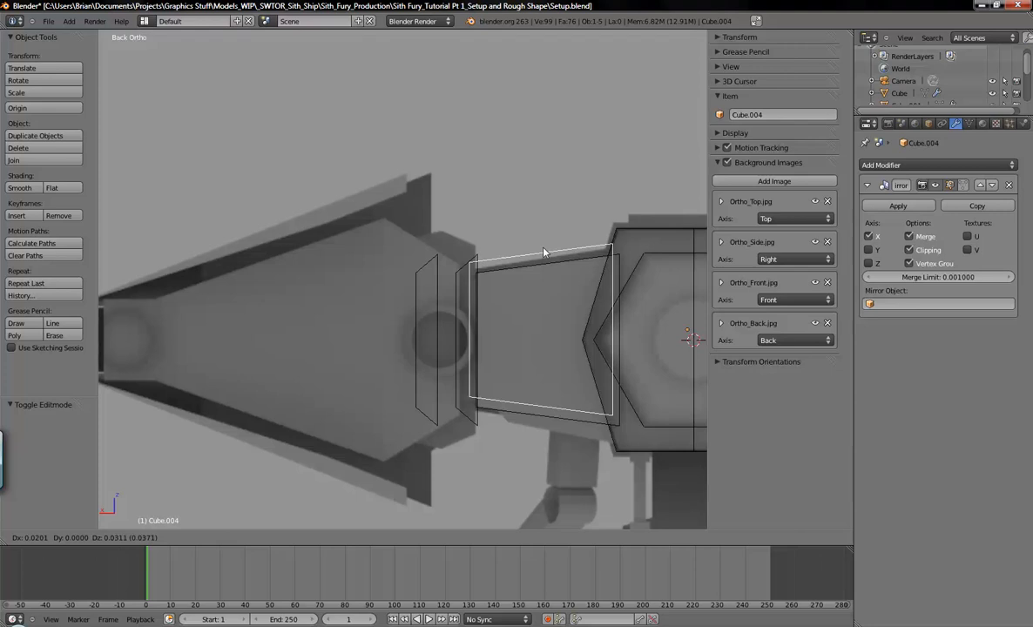
key(Escape)
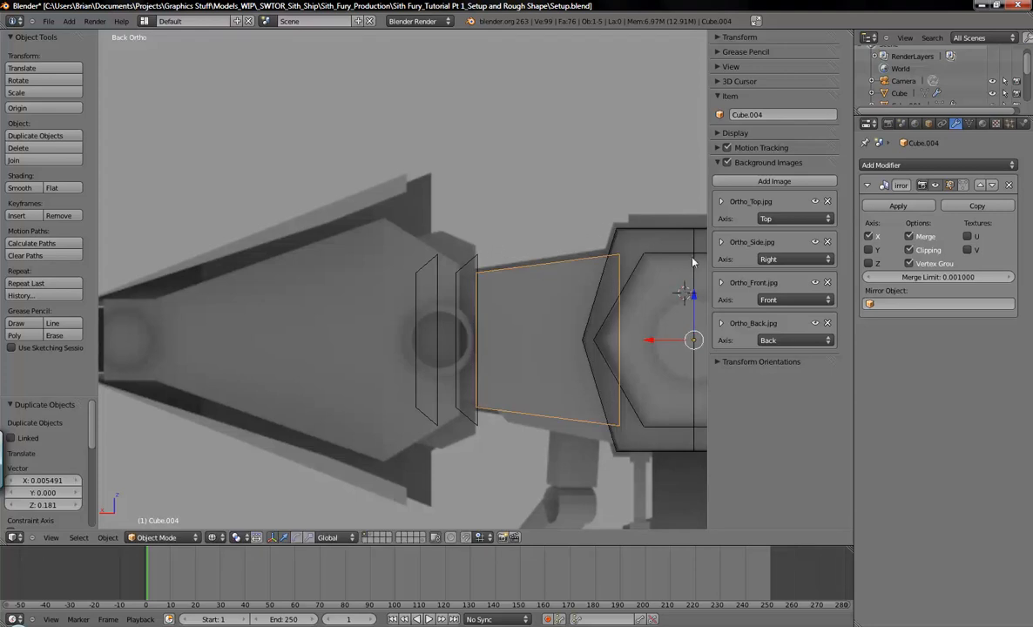
key(g)
key(z)
click(571, 209)
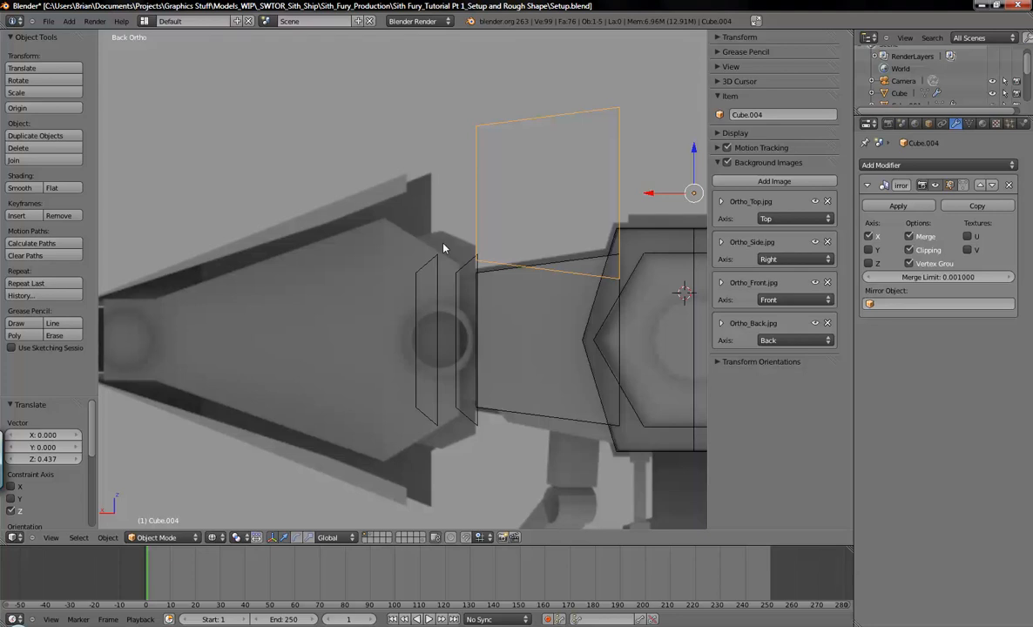
key(x)
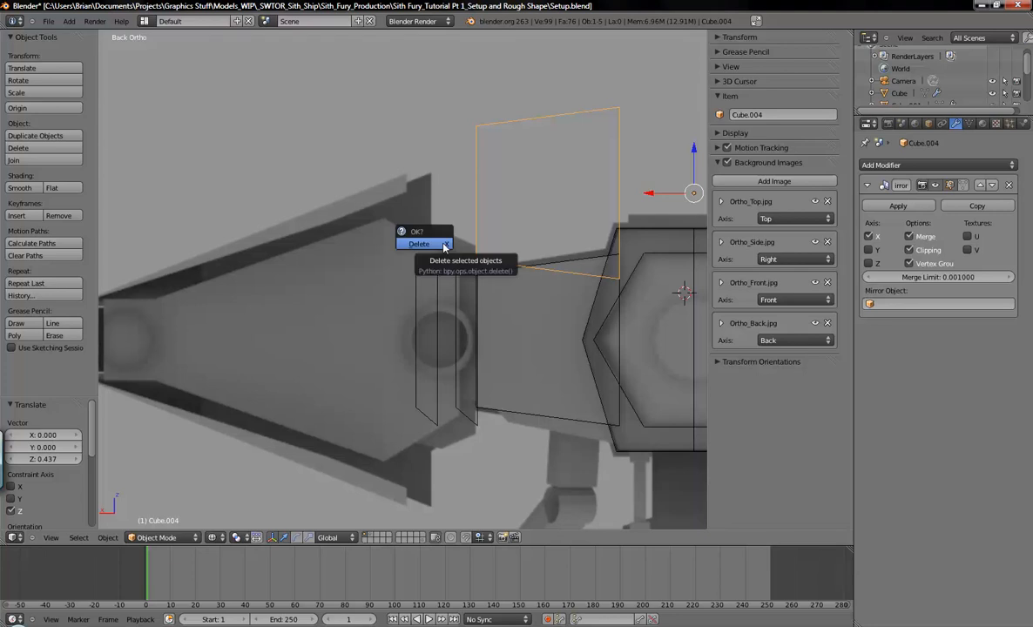
click(444, 245)
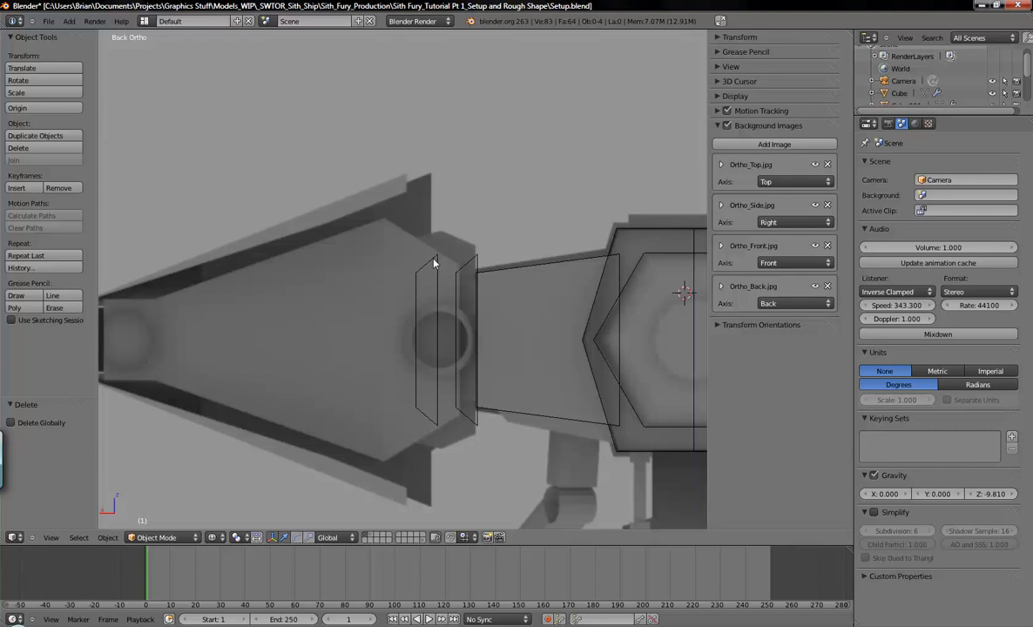
Separate the outer copy of the thin strip into its own object and select that object in Object Mode.
right_click(434, 264)
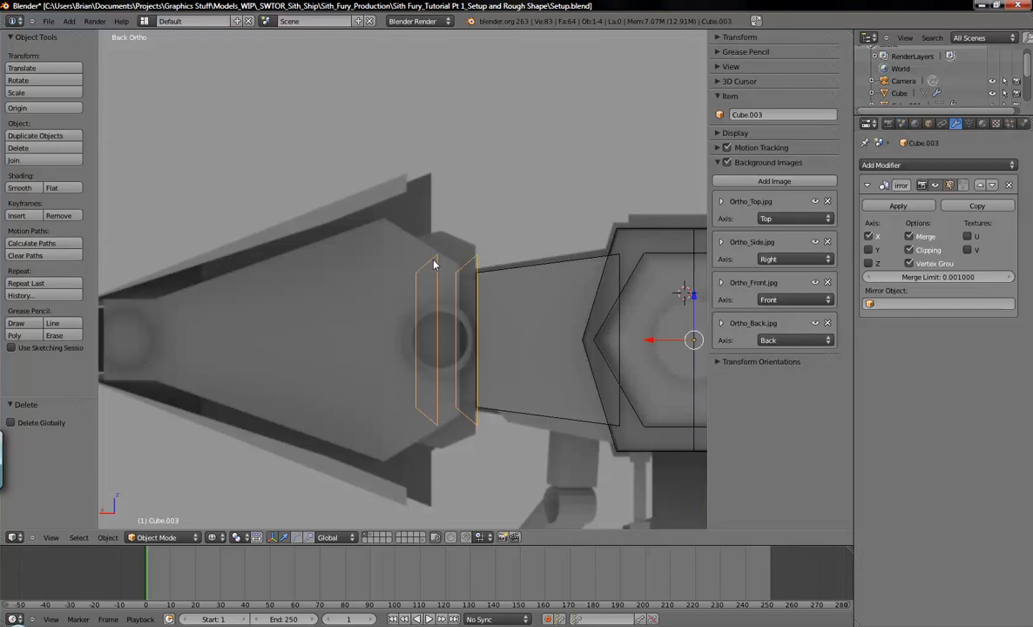
key(Tab)
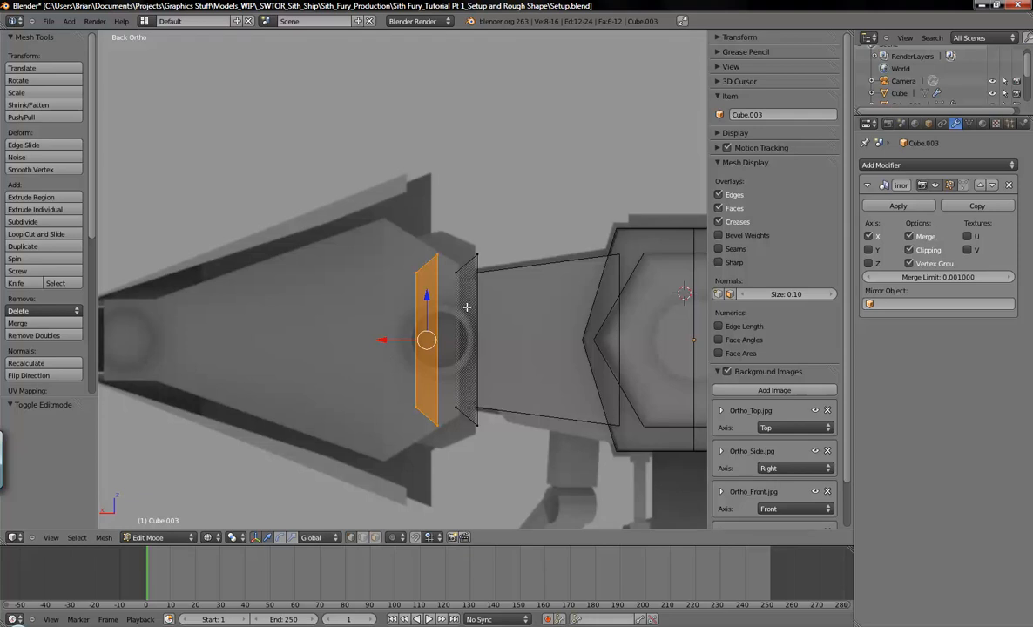
key(p)
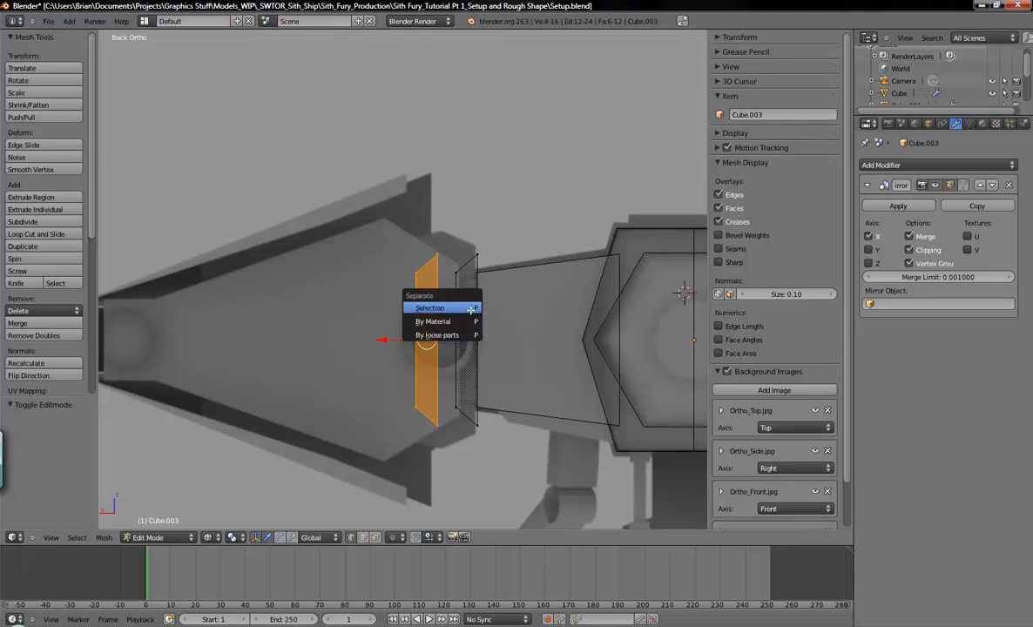
click(462, 309)
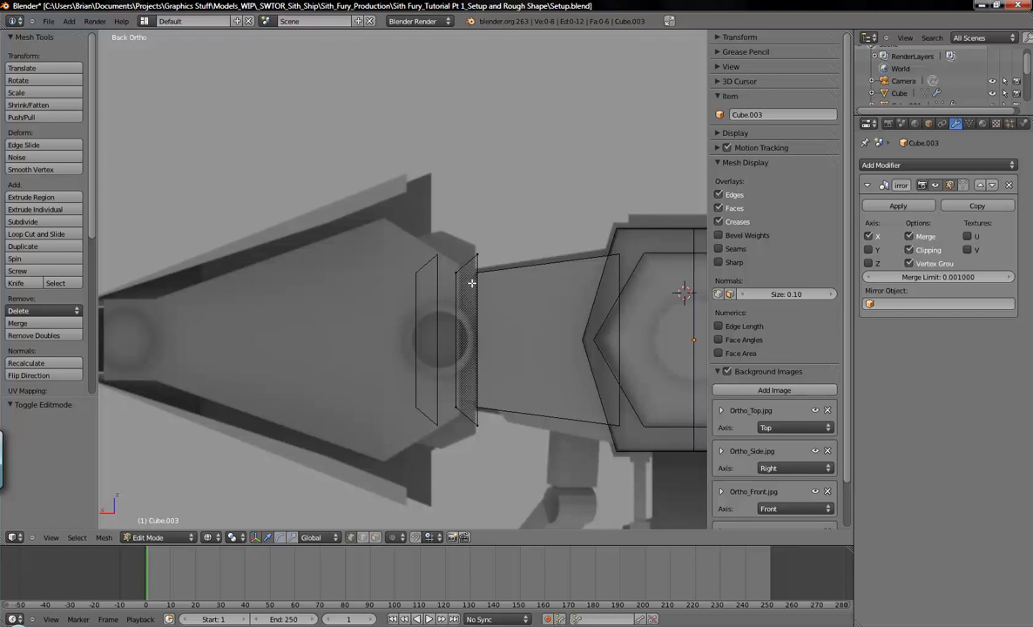
key(Tab)
right_click(431, 261)
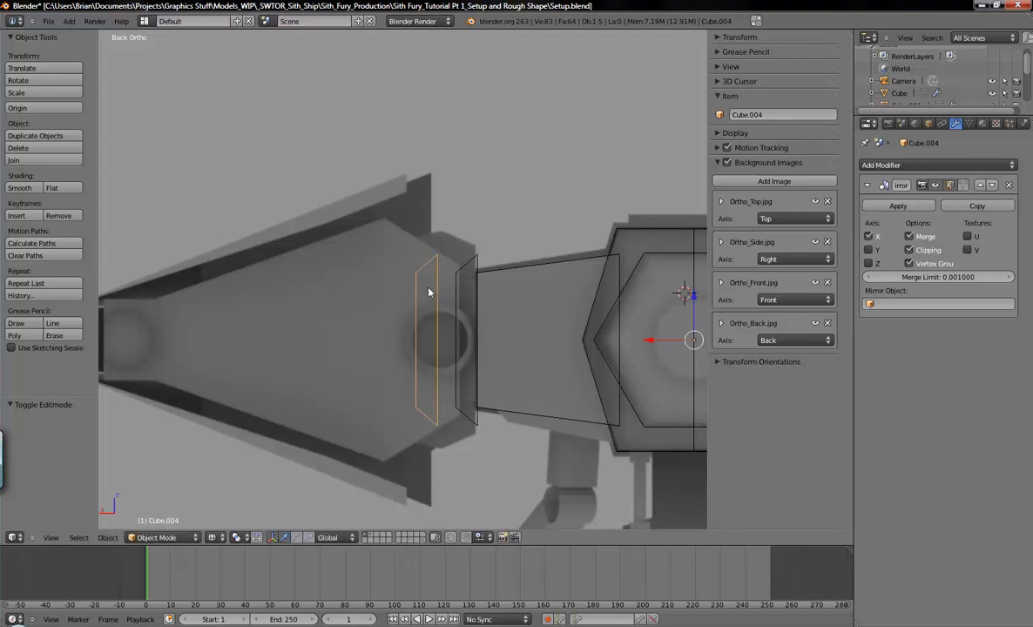
key(g)
right_click(427, 238)
Box-select the inner-edge vertices of the separated strip and move them about -0.113 along X.
key(Tab)
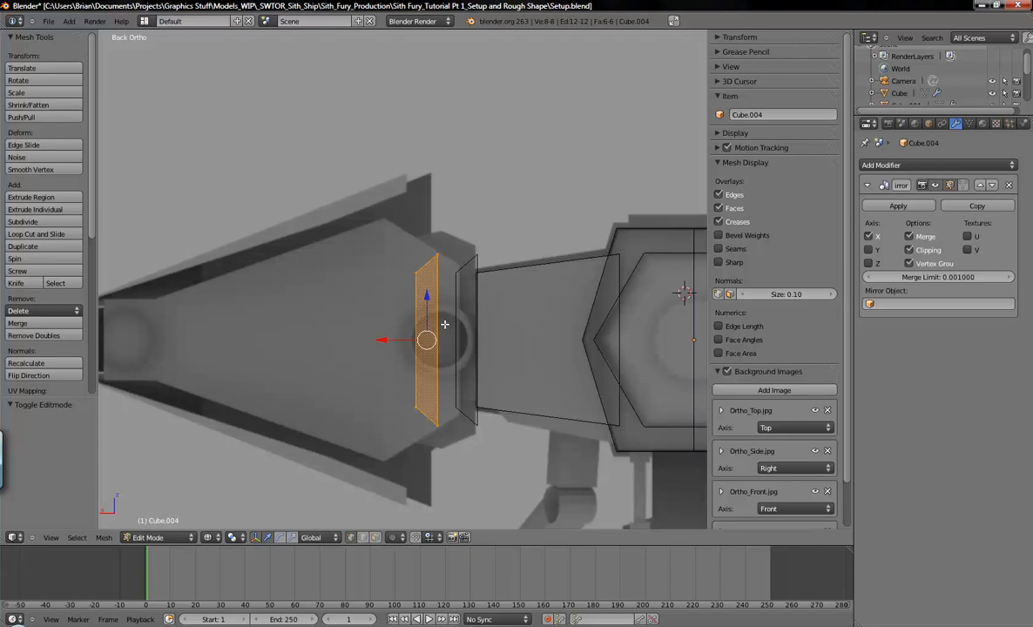
key(a)
key(b)
drag(427, 241, 459, 447)
key(g)
key(x)
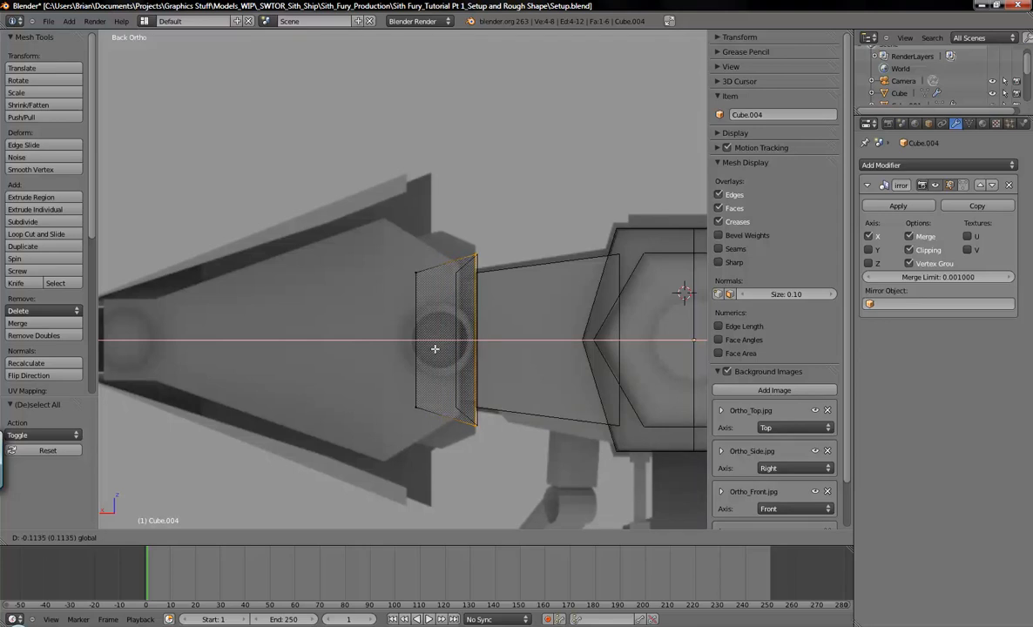
click(435, 348)
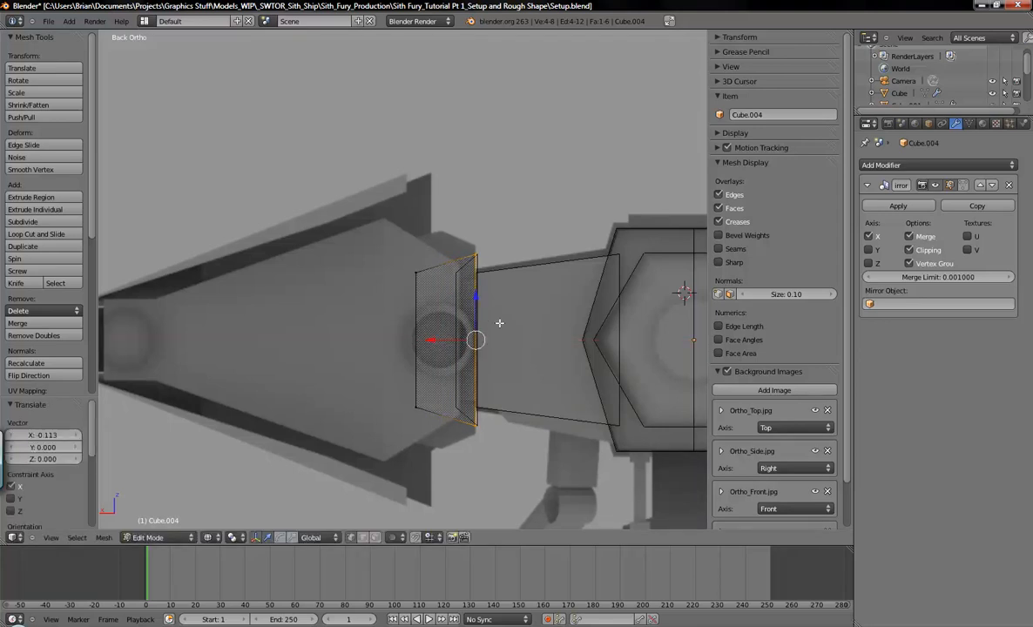
Scale the separated strip's inner-edge vertices about 1.11 along Z to match the back reference, then deselect everything.
key(s)
key(z)
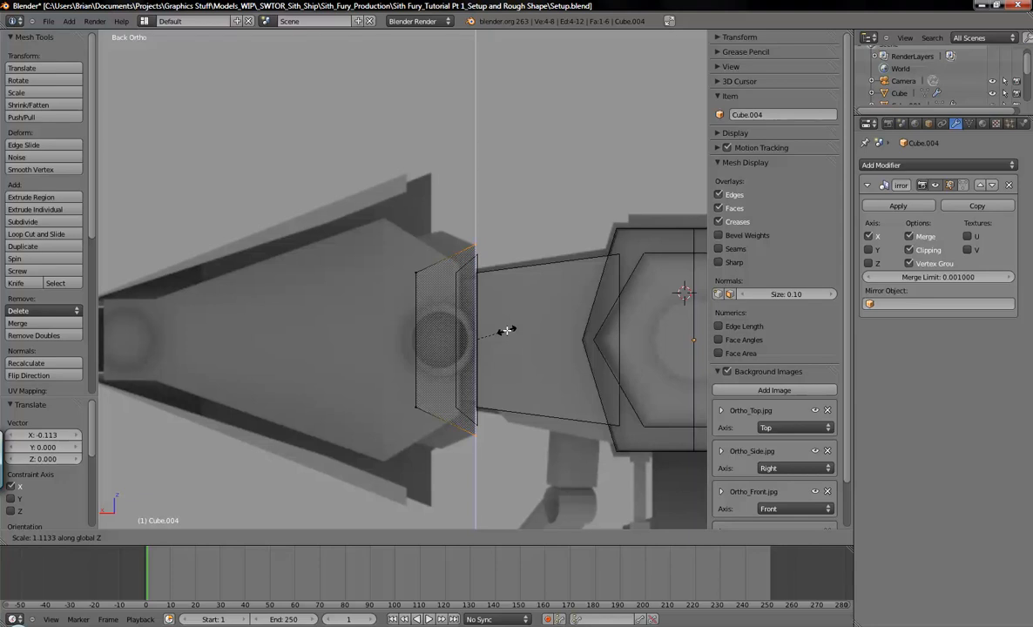
click(506, 330)
scroll(462, 284, up, 2)
key(a)
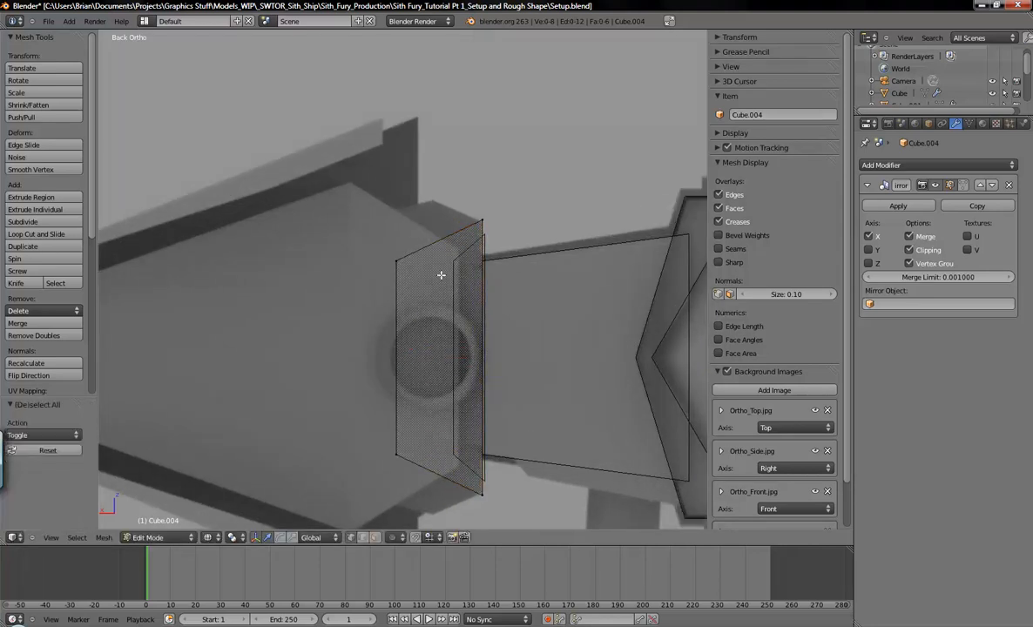
Box-select the separated strip's outer-edge vertices and scale them about 1.594 along Z.
key(b)
drag(349, 211, 417, 492)
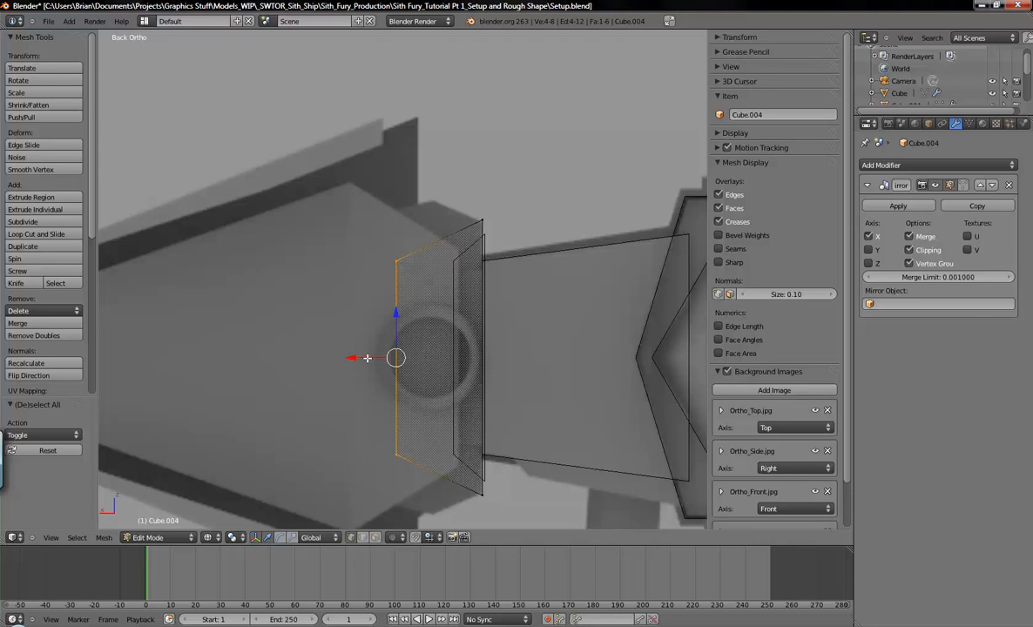
key(s)
key(z)
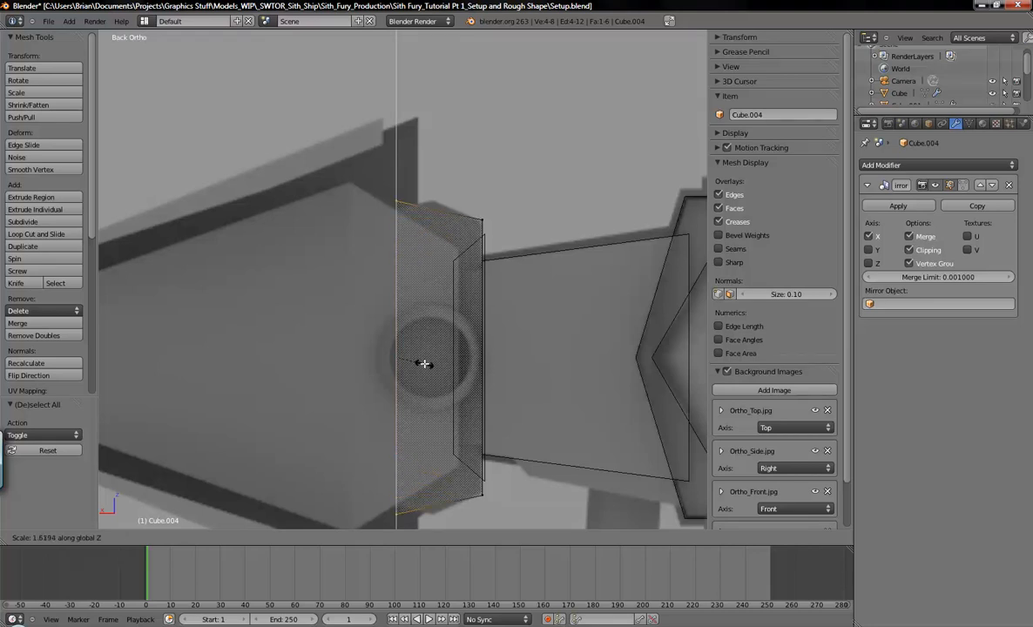
click(421, 363)
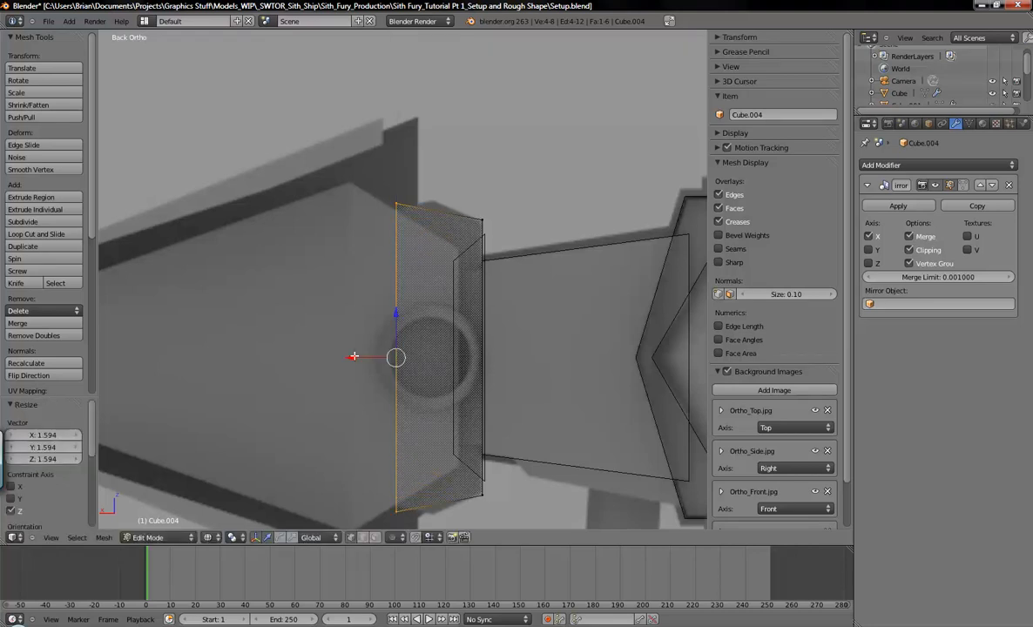
Move the outer-edge vertices about -0.076 along X and scale them about 1.021 along Z.
key(g)
key(x)
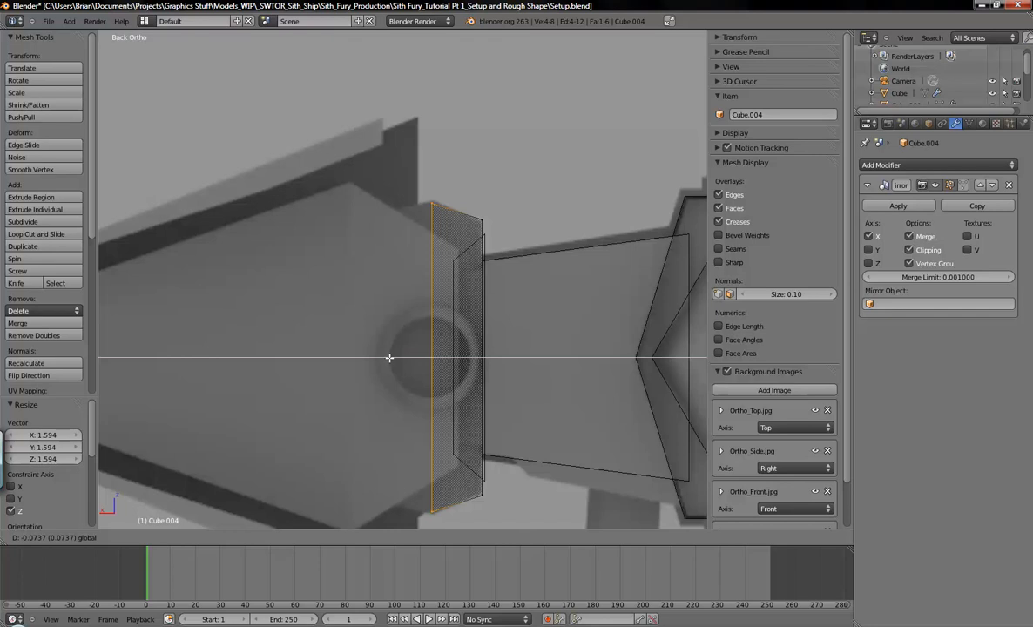
click(390, 357)
key(s)
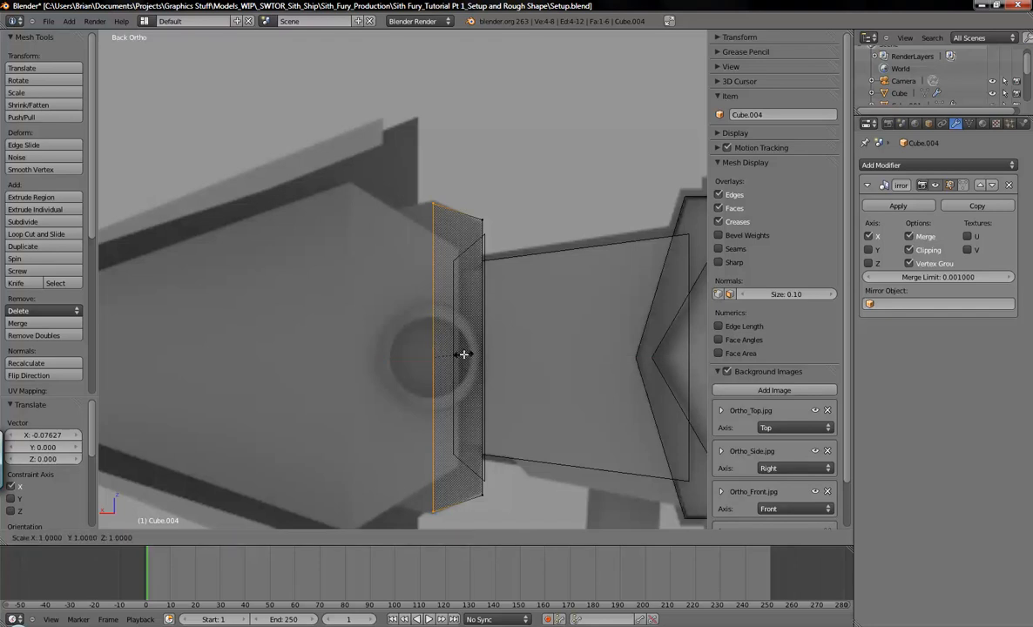
key(z)
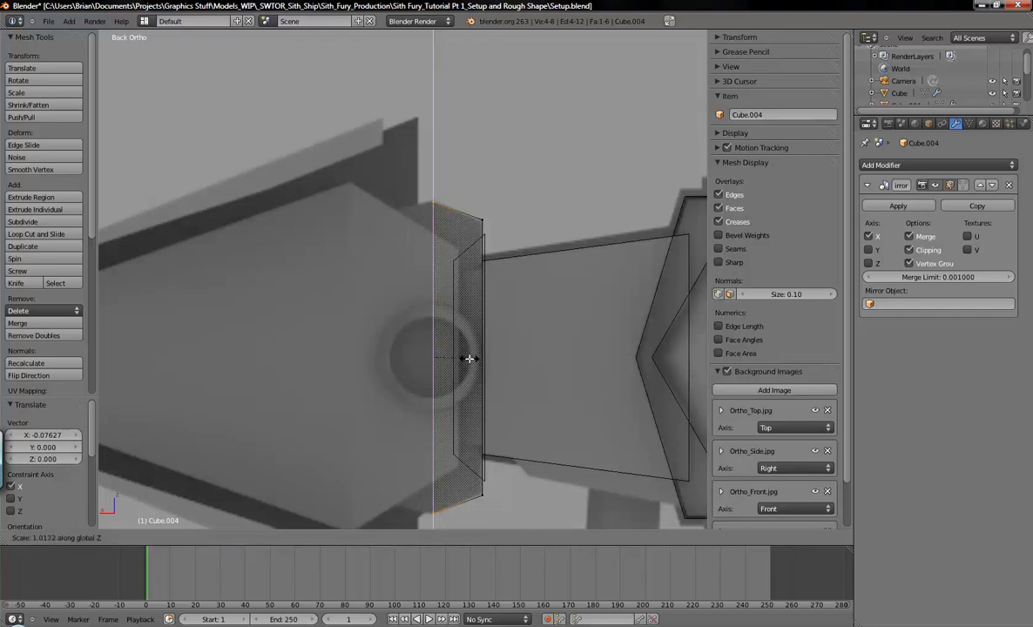
click(471, 359)
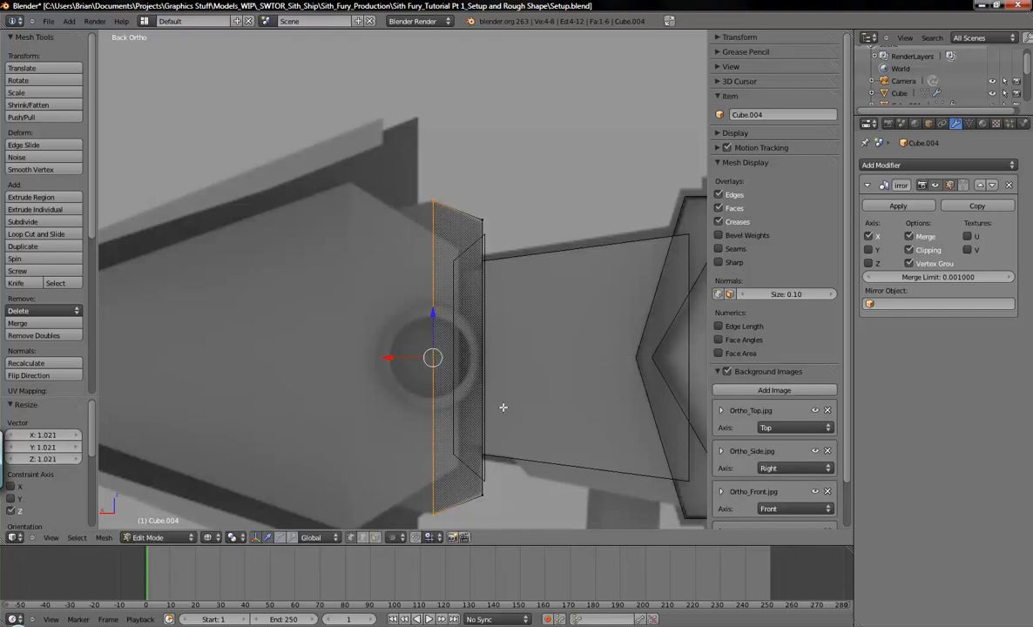
Select the separated strip's whole mesh and move it about 0.052 outward along X.
shift+middle_drag(503, 407, 519, 385)
shift+middle_drag(476, 306, 509, 314)
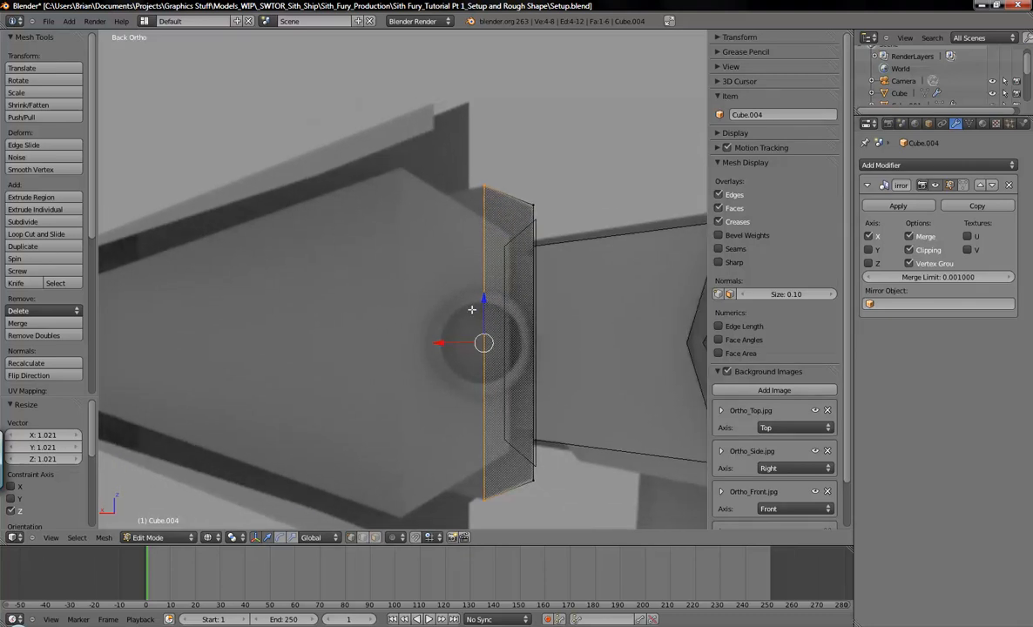
shift+middle_drag(391, 309, 449, 283)
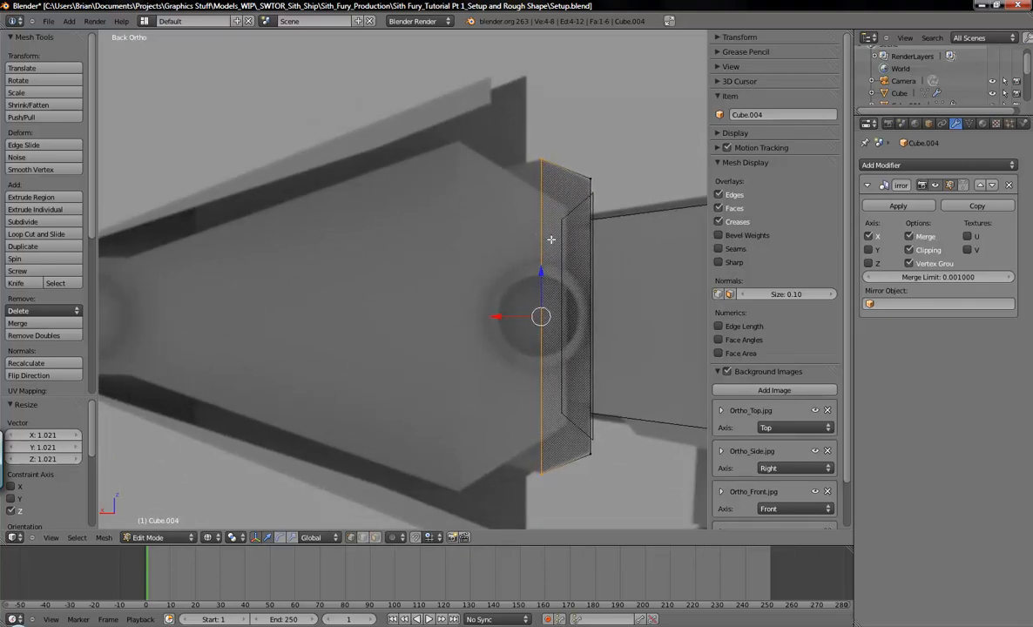
key(a)
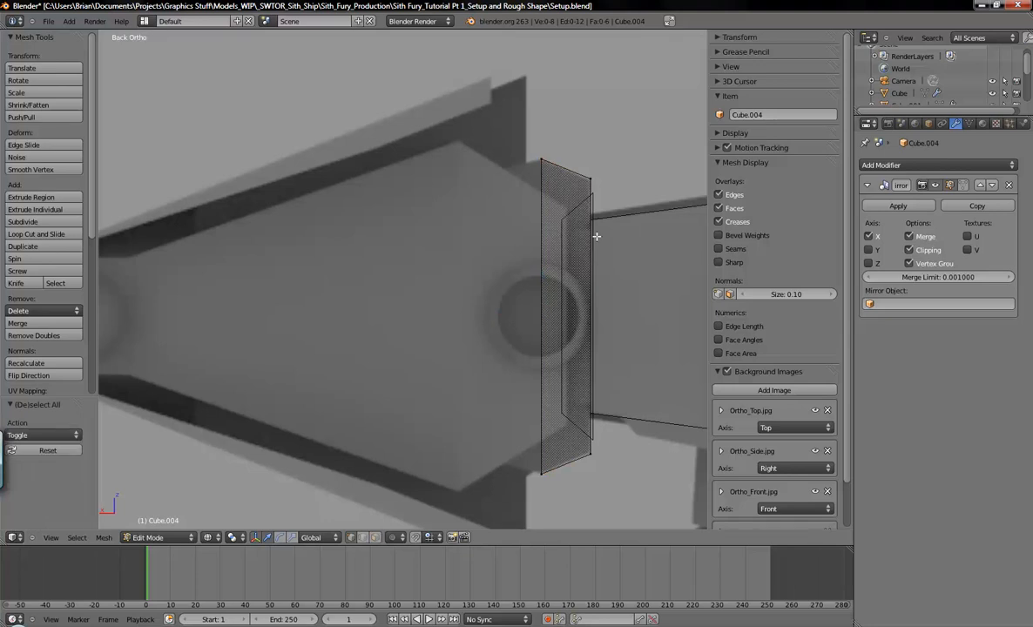
right_click(563, 277)
key(g)
key(x)
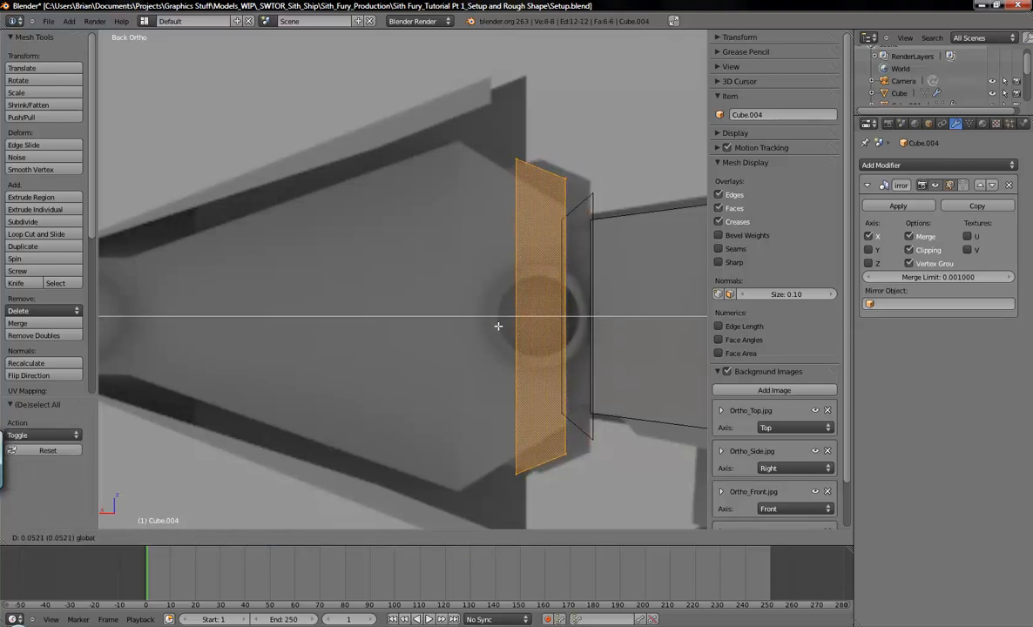
click(493, 324)
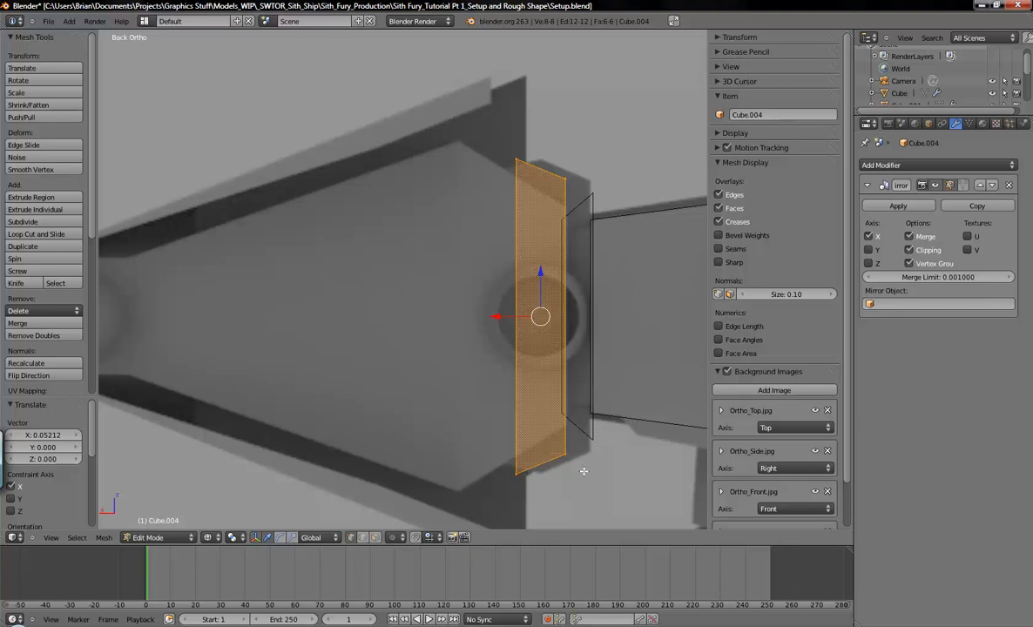
Scale the separated strip's whole mesh about 0.795 along Z, then deselect everything.
key(s)
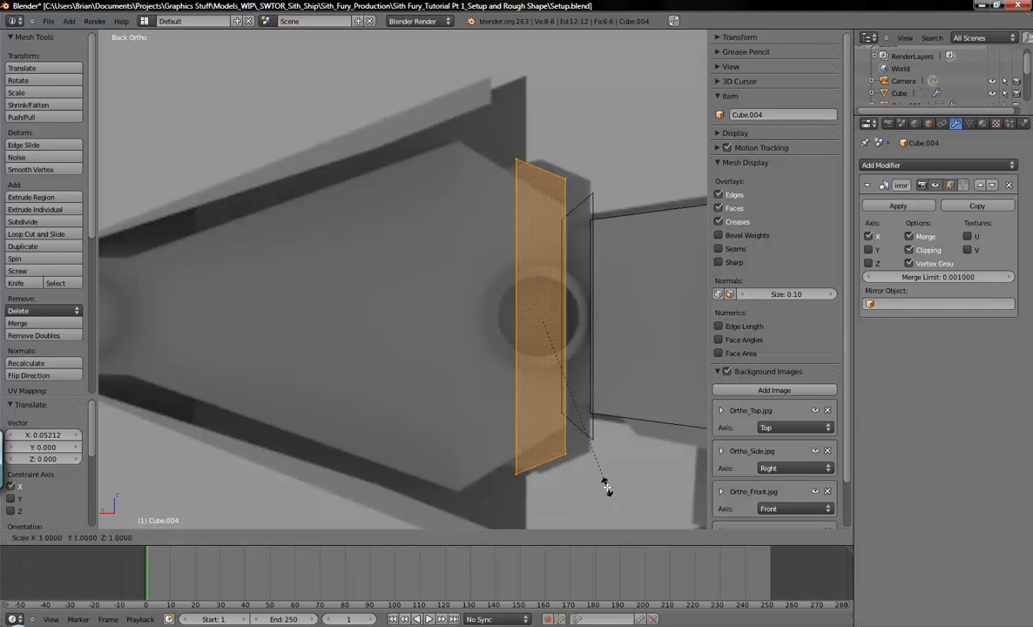
key(z)
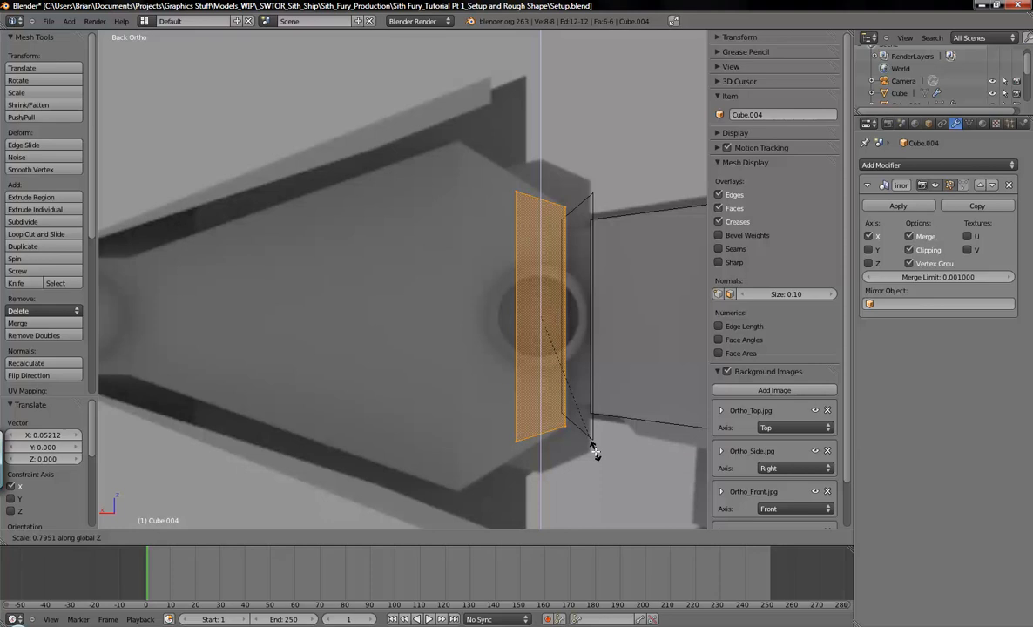
click(594, 451)
key(a)
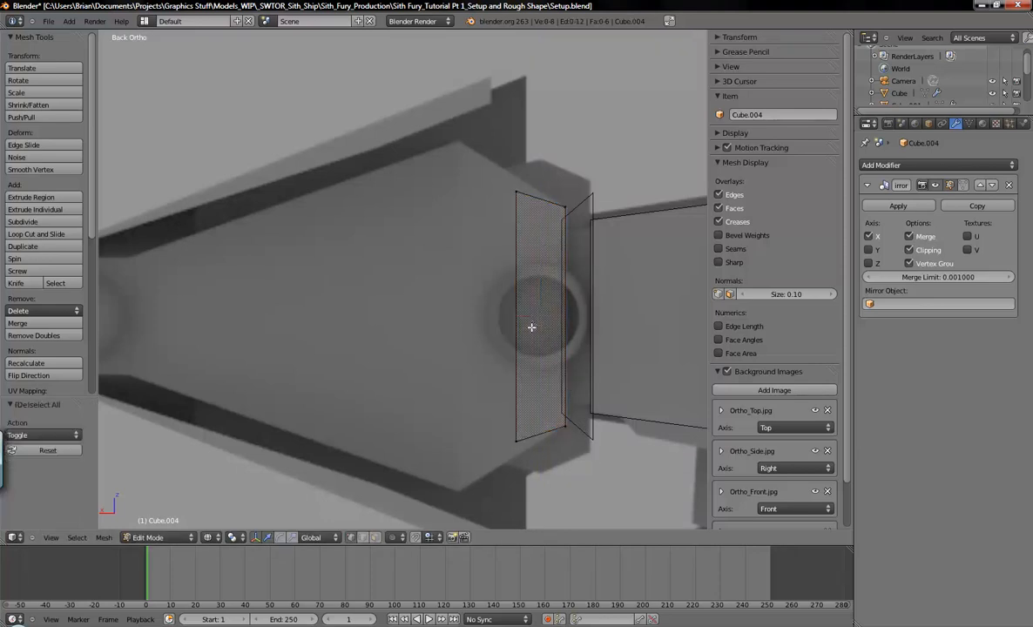
Box-select the separated strip's outer-edge vertices and move them about 0.122 outward along X.
key(b)
drag(460, 160, 530, 490)
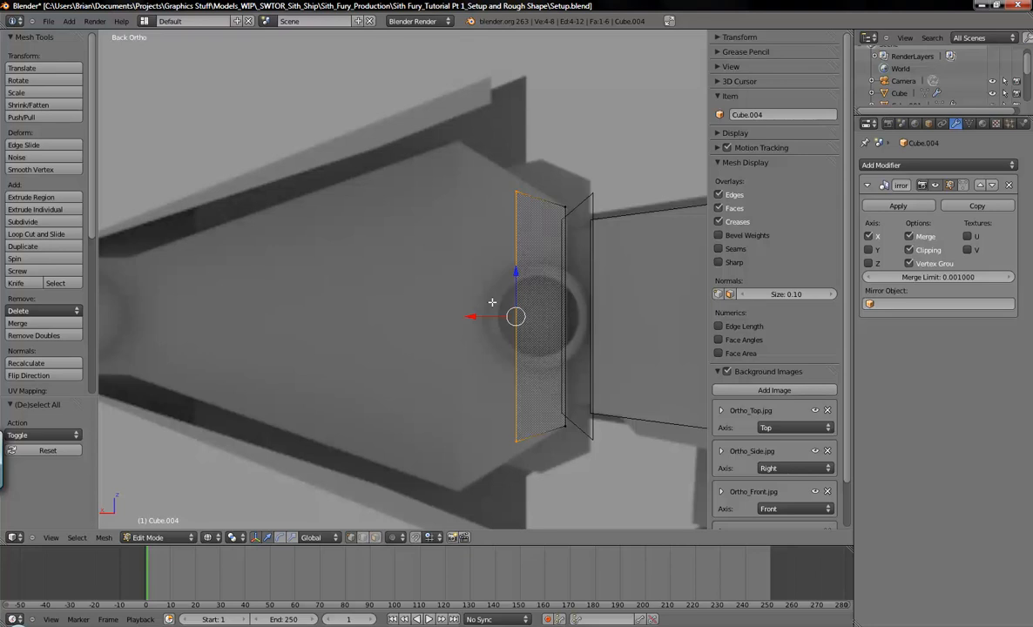
key(g)
key(x)
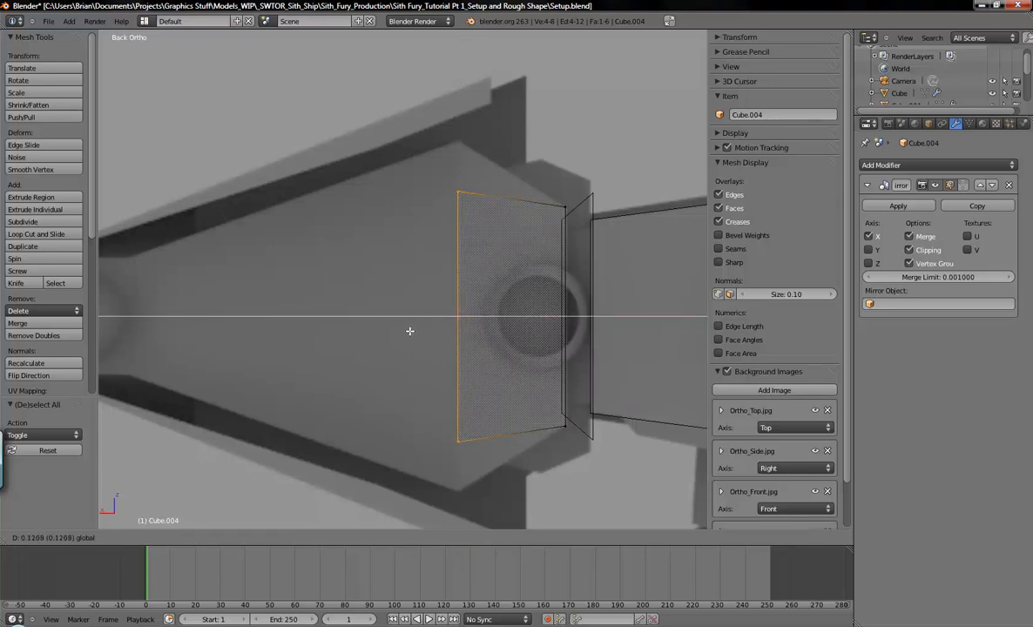
click(410, 331)
Scale the strip's outer-edge vertices about 1.425 along Z, and refine them by about 0.993 along Z to match the back reference.
key(s)
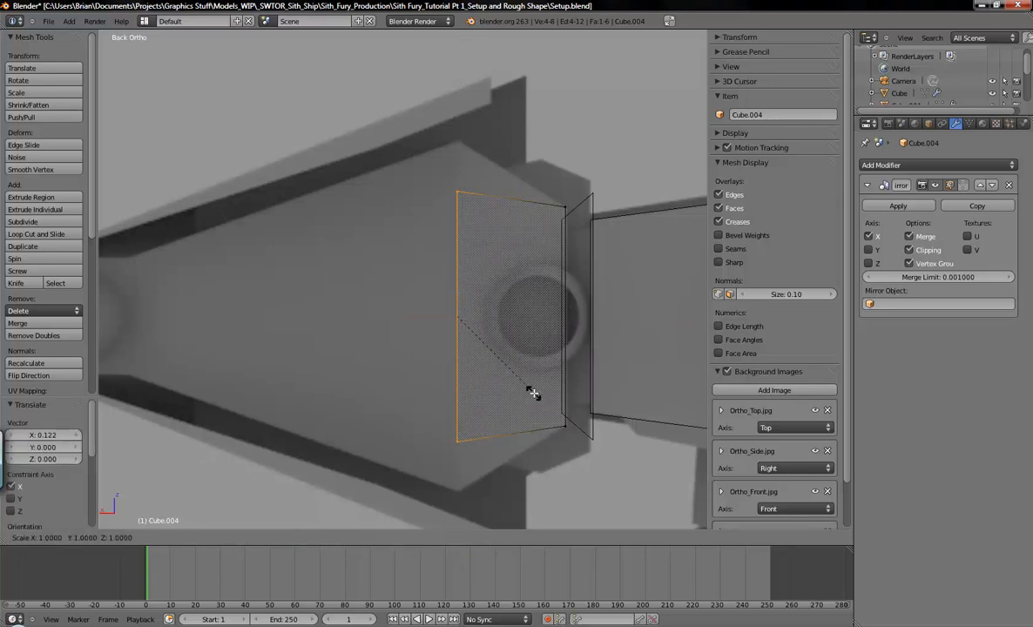
key(z)
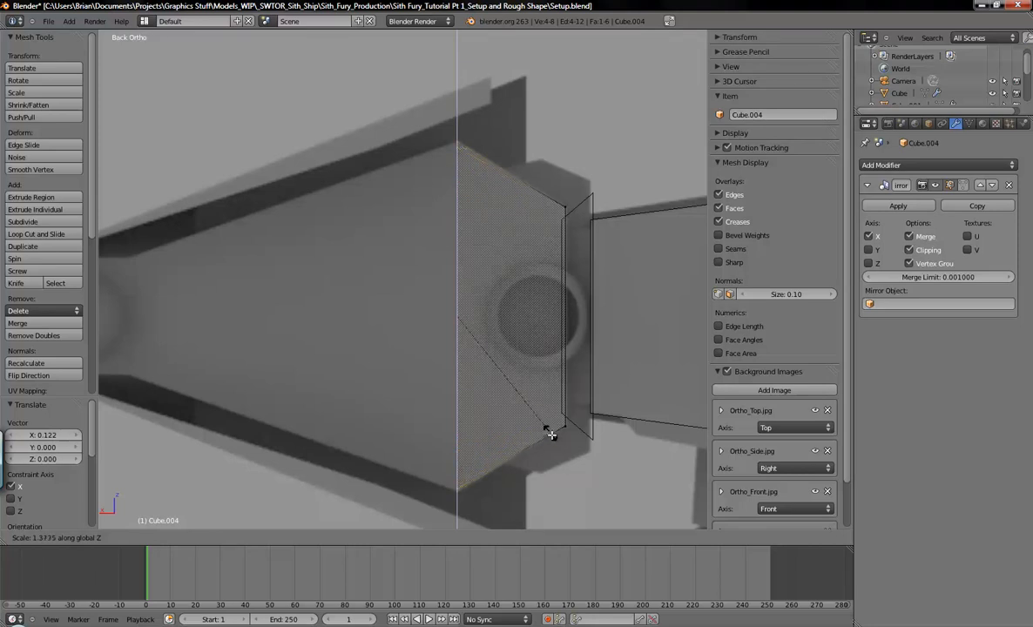
click(554, 436)
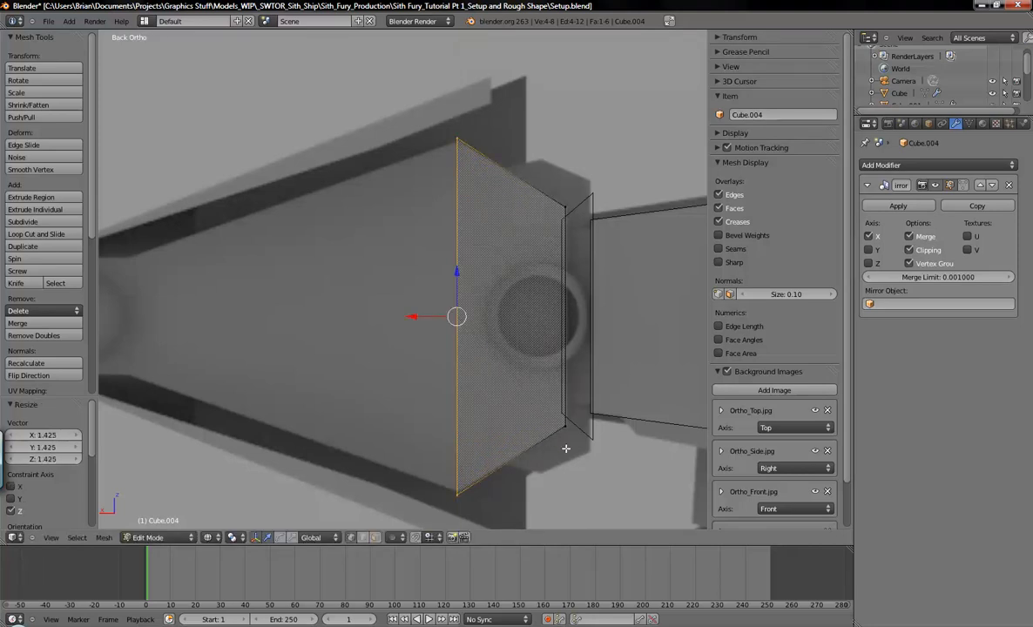
key(s)
key(z)
click(564, 448)
Extrude the strip's outer face about 0.680 outward along X to where the reference body's taper ends.
shift+middle_drag(484, 356, 617, 337)
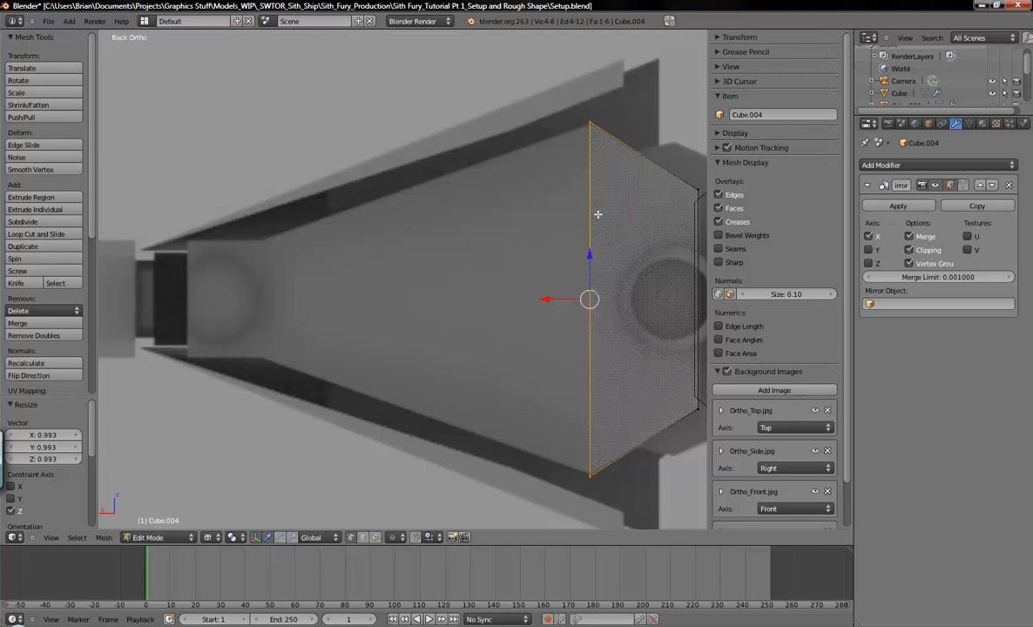
key(e)
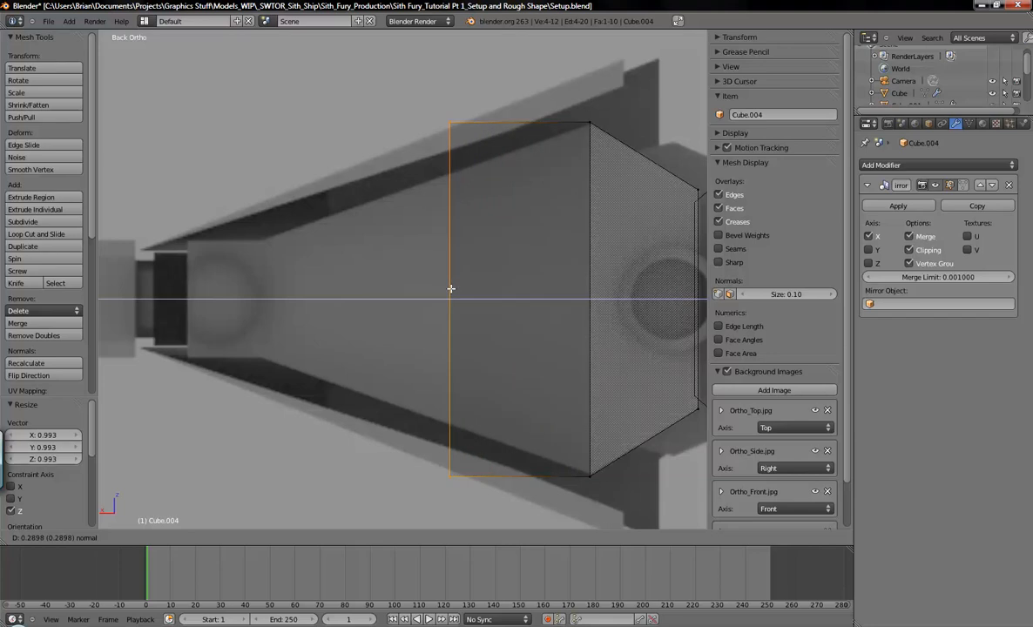
click(268, 298)
middle_drag(456, 240, 429, 263)
key(e)
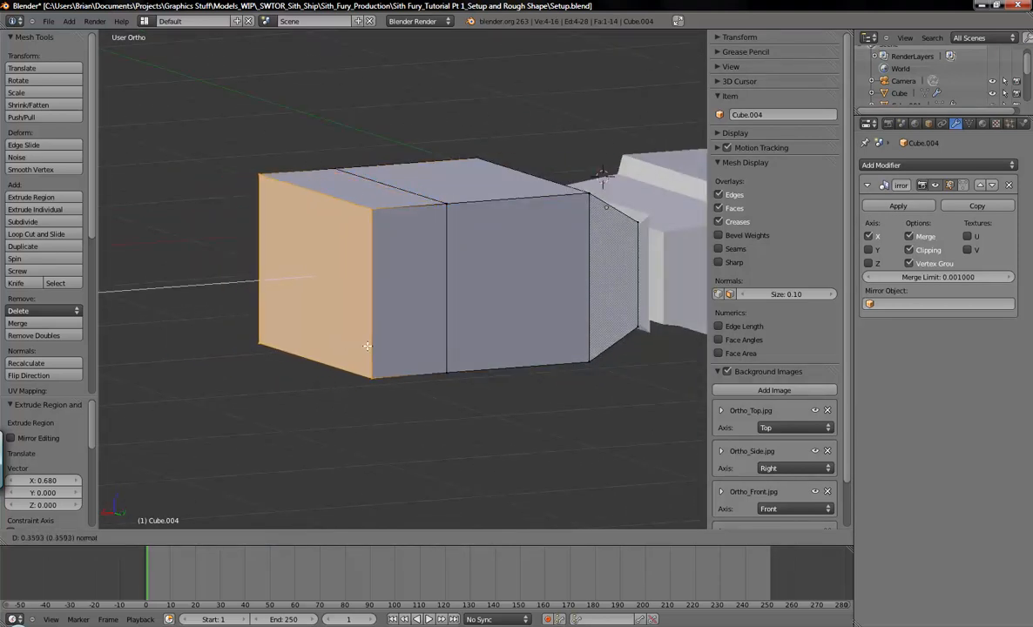
click(380, 369)
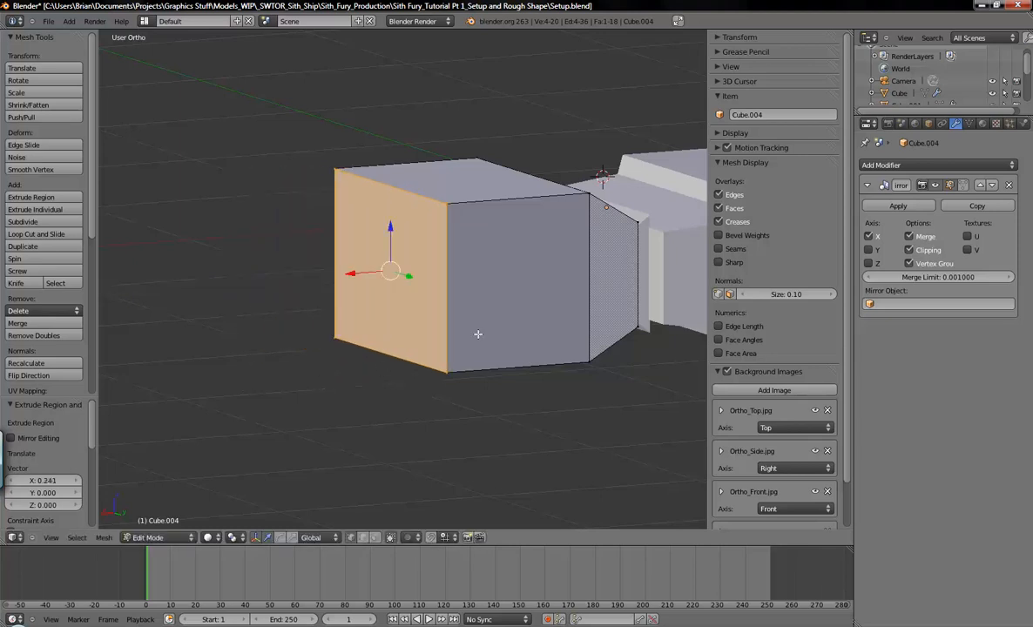
key(ctrl+z)
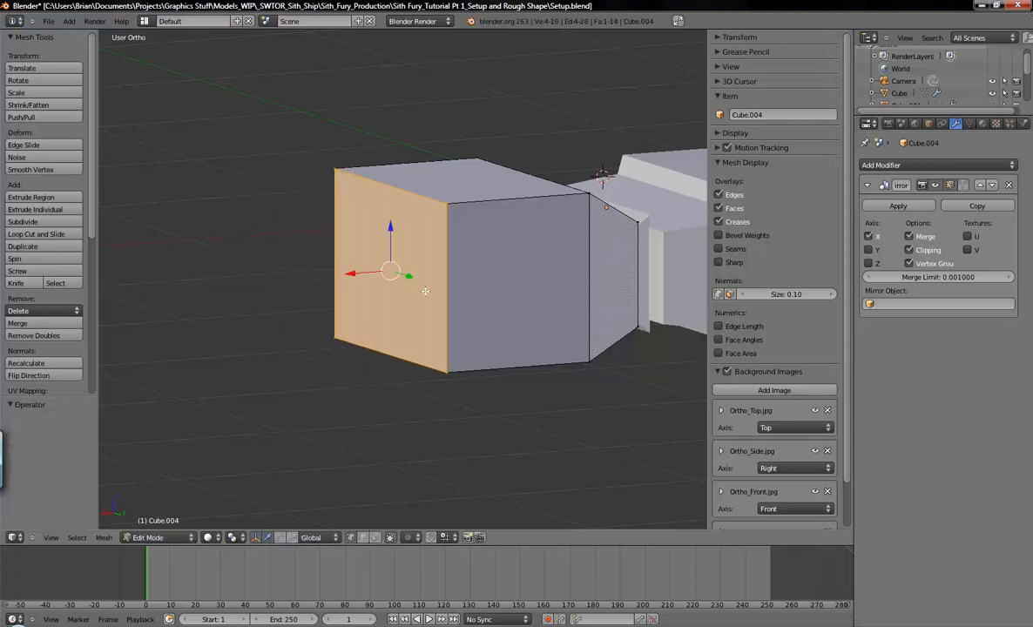
key(ctrl+z)
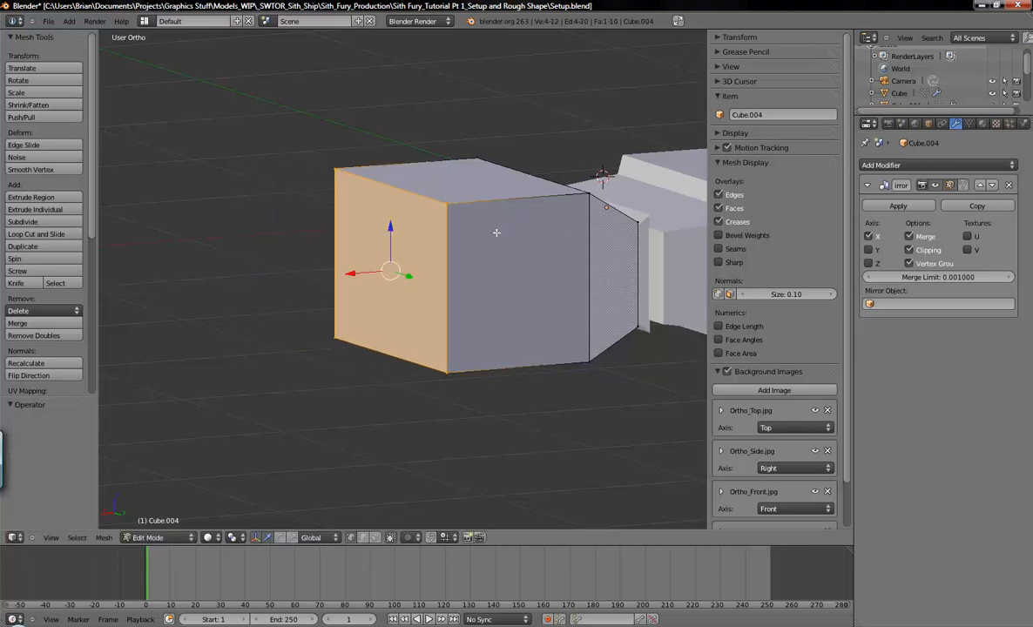
Scale the extruded outer end face about 0.331 along Z so the section tapers along the back reference's outline.
key(ctrl+KP_1)
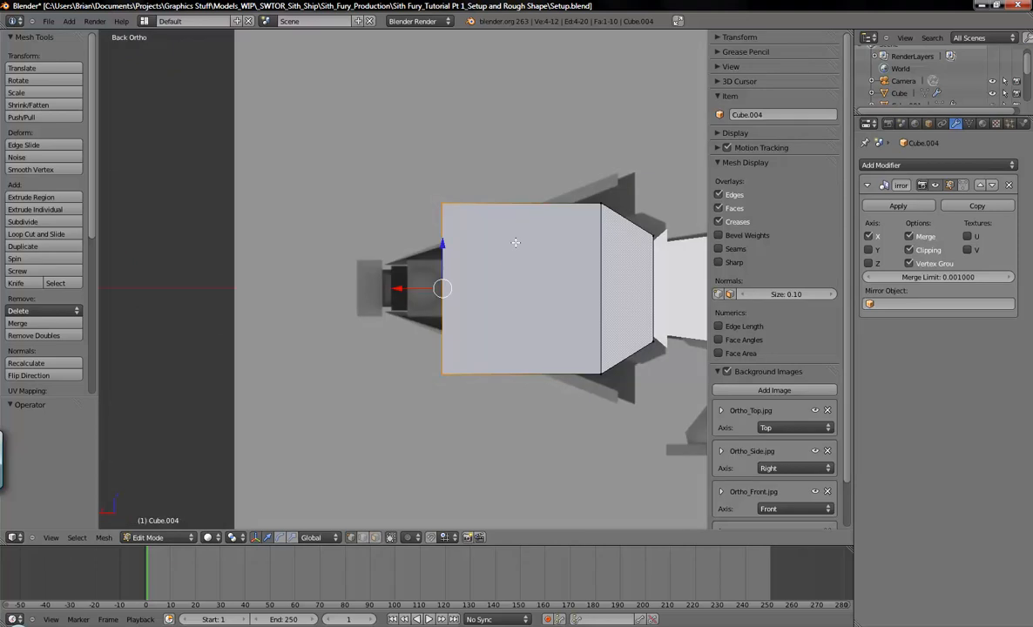
scroll(495, 344, up, 4)
key(z)
shift+middle_drag(544, 281, 489, 251)
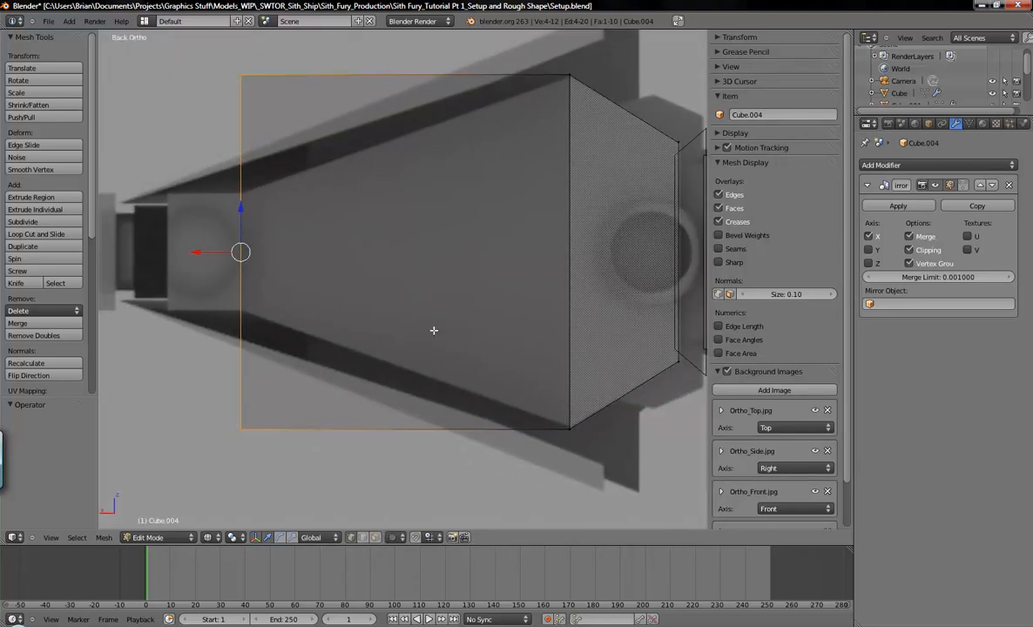
shift+middle_drag(419, 288, 459, 315)
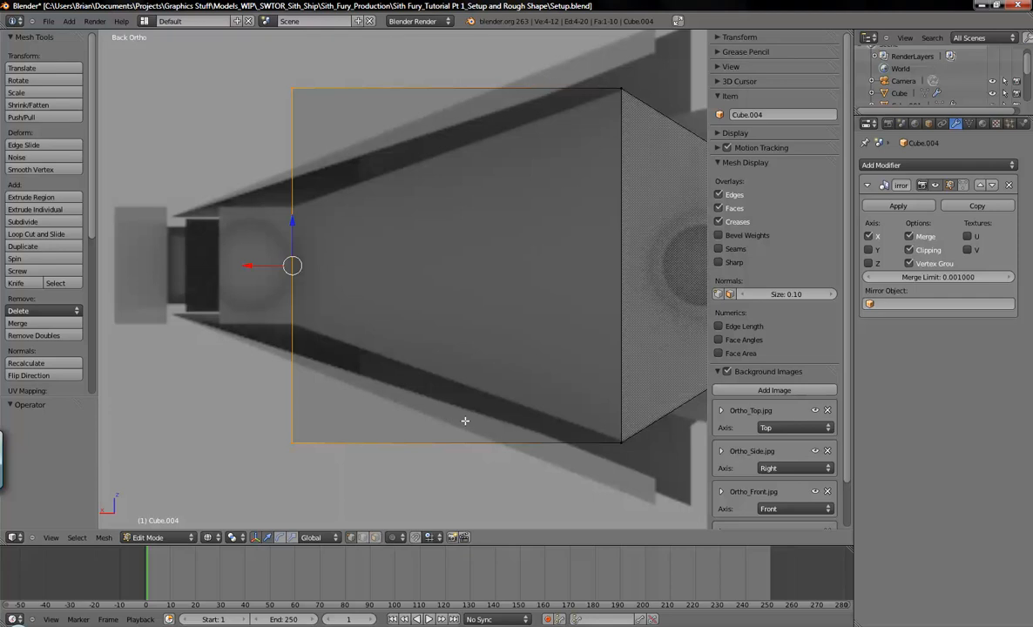
key(s)
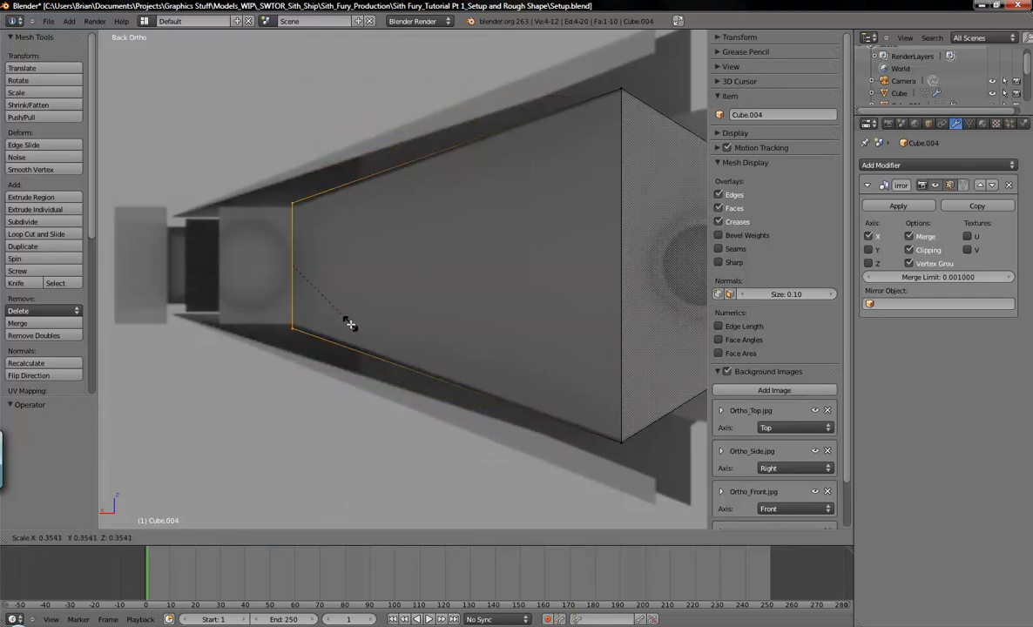
key(z)
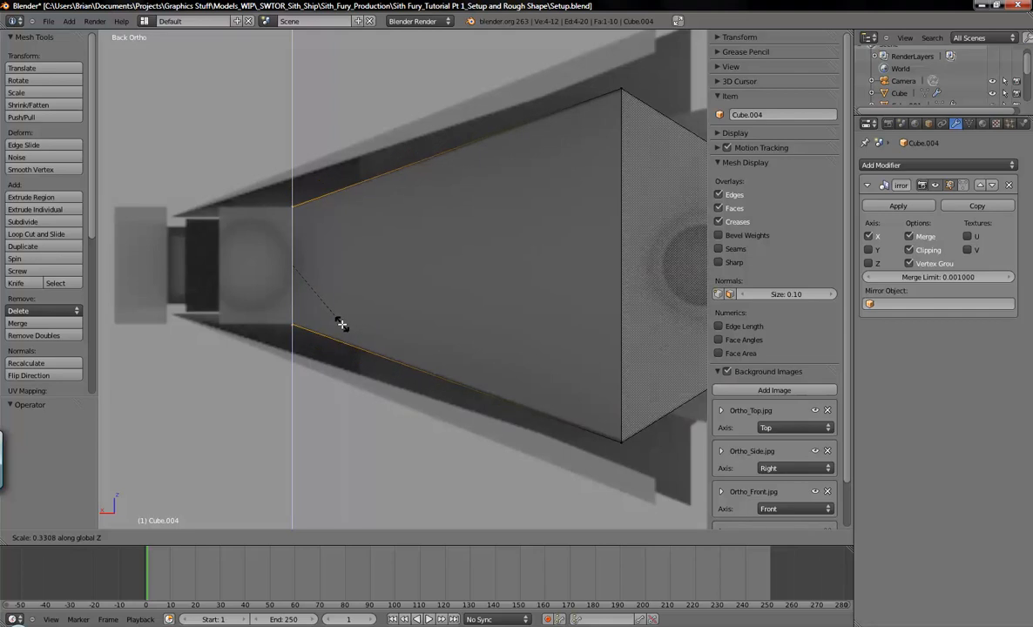
click(341, 324)
Extrude the narrowed outer end face about 0.154 outward along X, then deselect everything.
shift+middle_drag(343, 325, 508, 320)
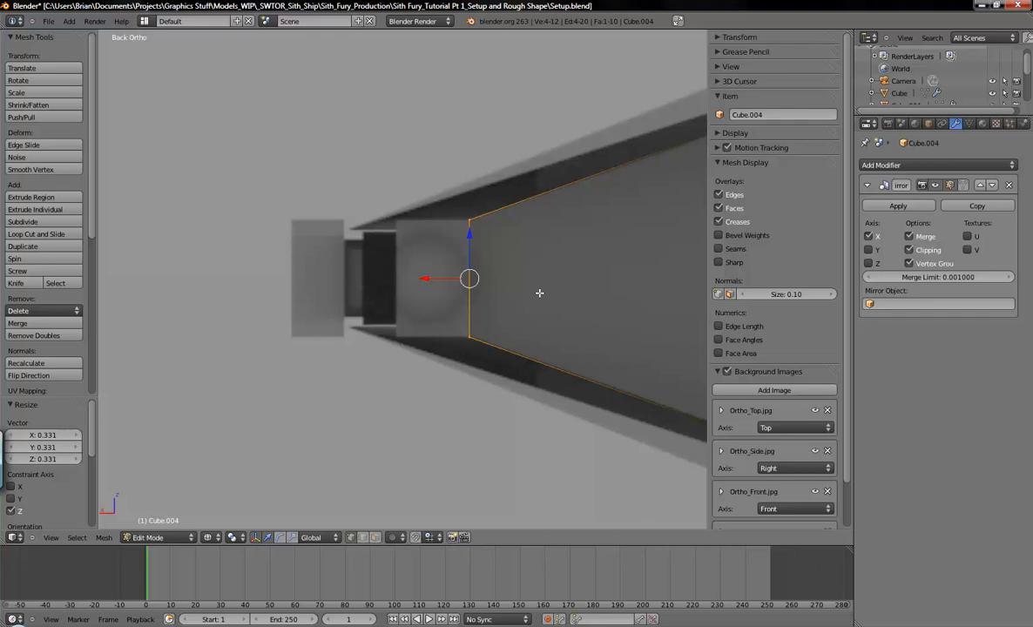
shift+middle_drag(539, 293, 530, 324)
key(e)
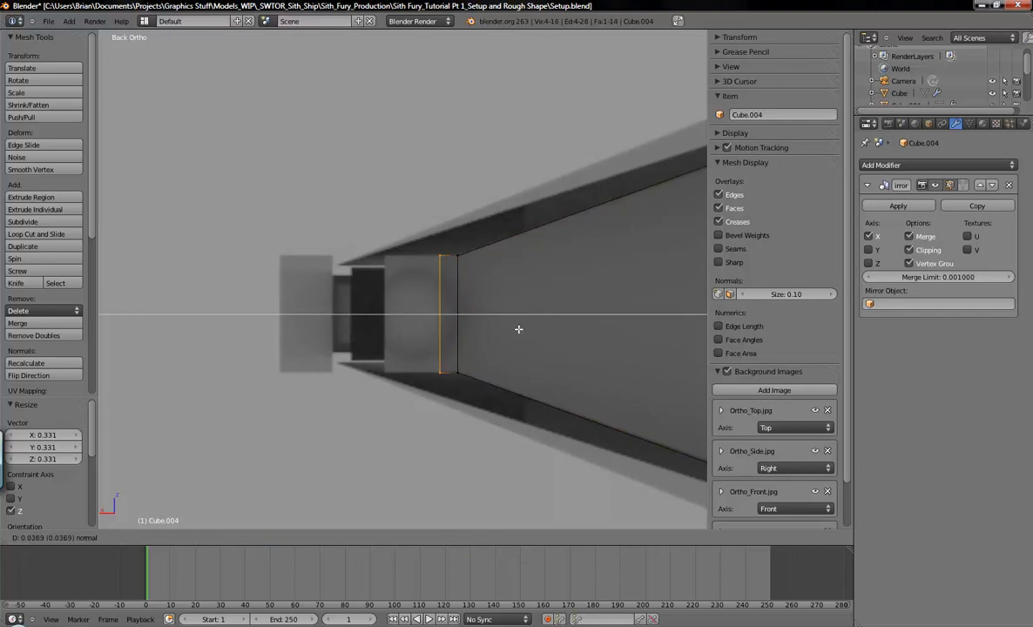
click(469, 357)
scroll(469, 357, down, 4)
shift+middle_drag(470, 357, 515, 413)
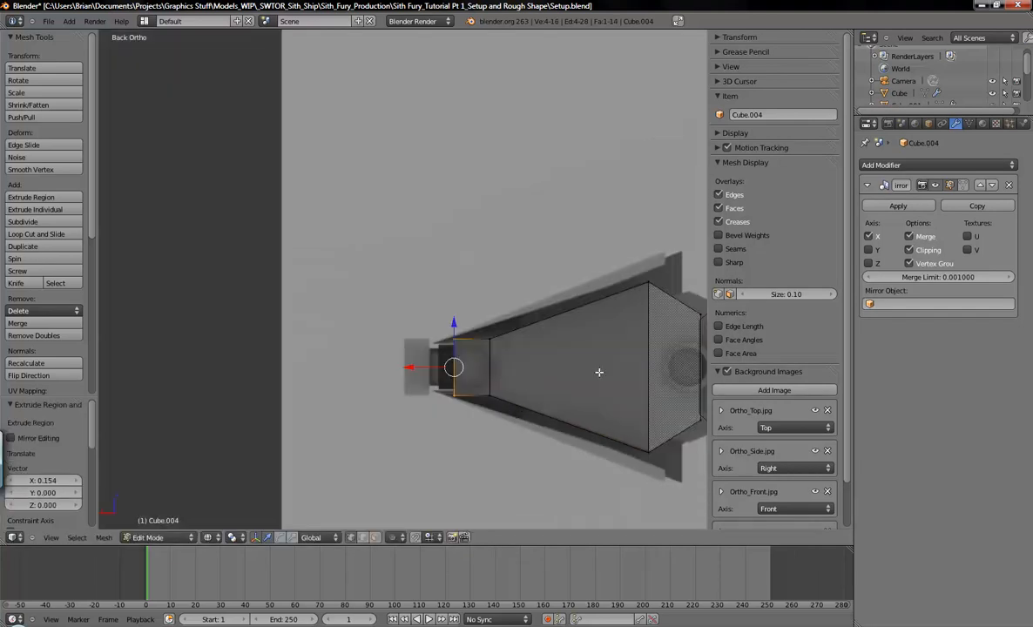
shift+middle_drag(599, 372, 492, 356)
key(a)
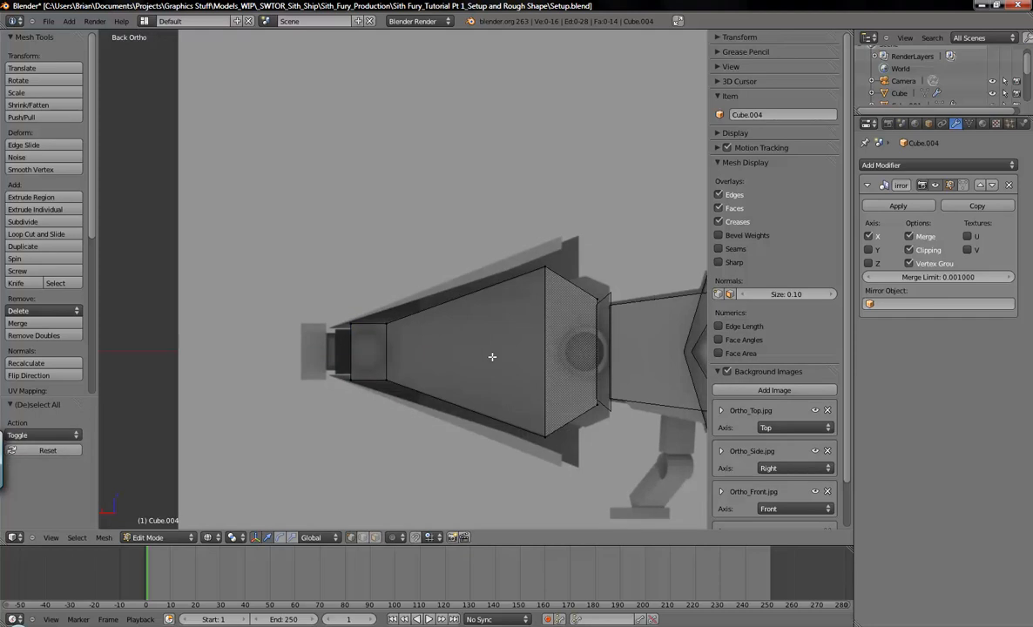
Compare the outer section in top view with the back, front and side roughout renders in Windows Photo Gallery, then return to Blender.
key(KP_7)
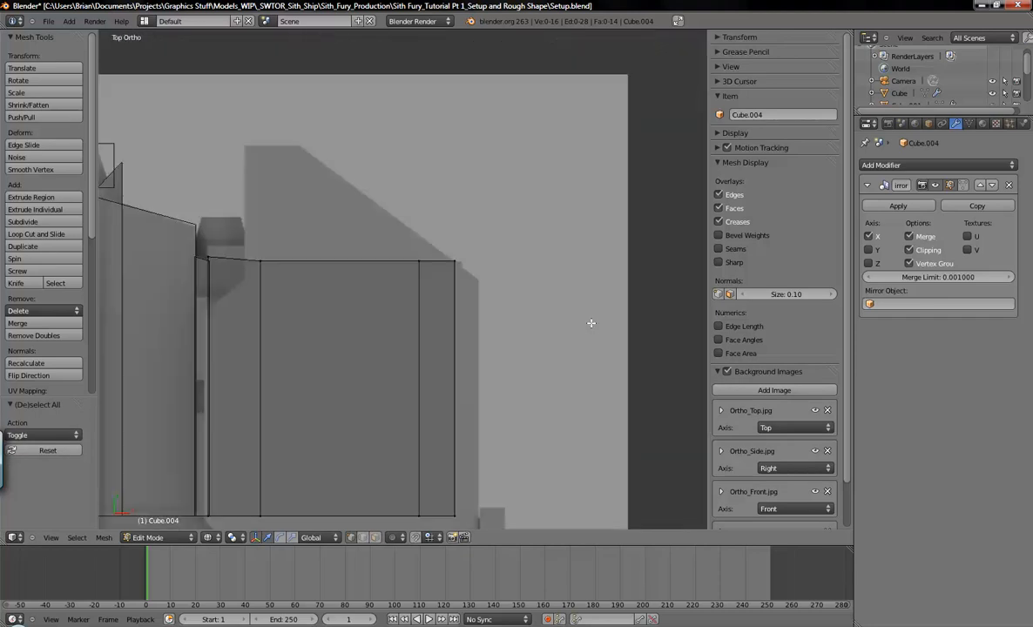
shift+middle_drag(512, 327, 627, 154)
shift+middle_drag(596, 303, 567, 251)
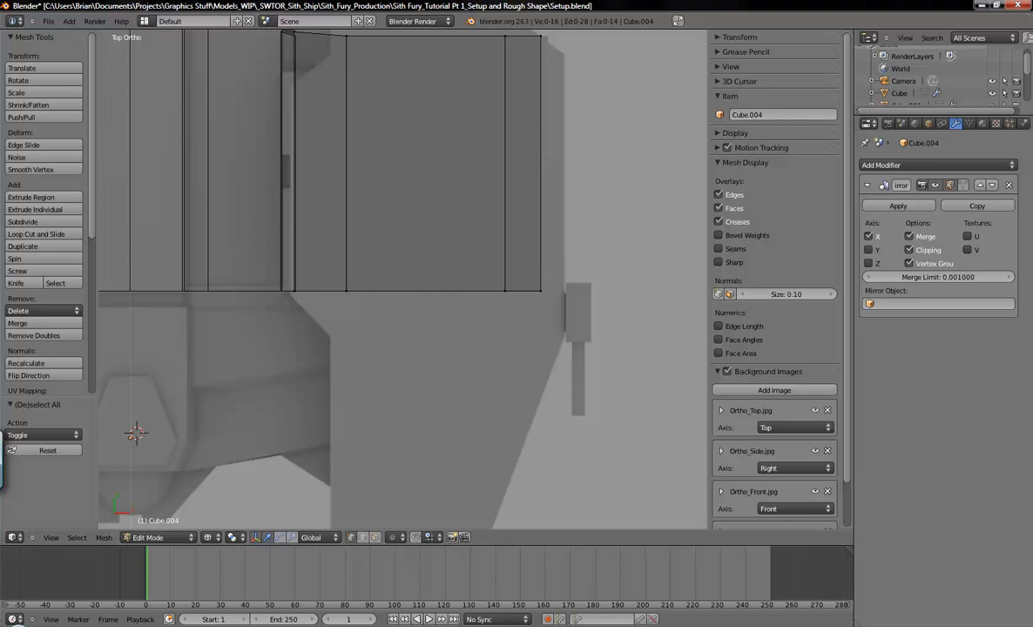
click(209, 625)
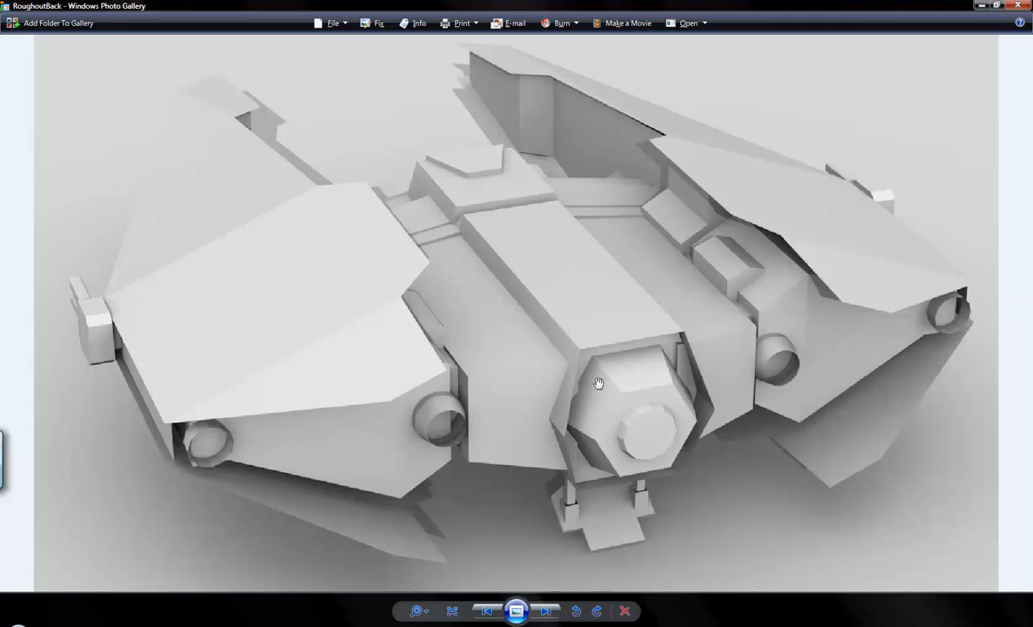
key(Left)
key(Right)
key(Right)
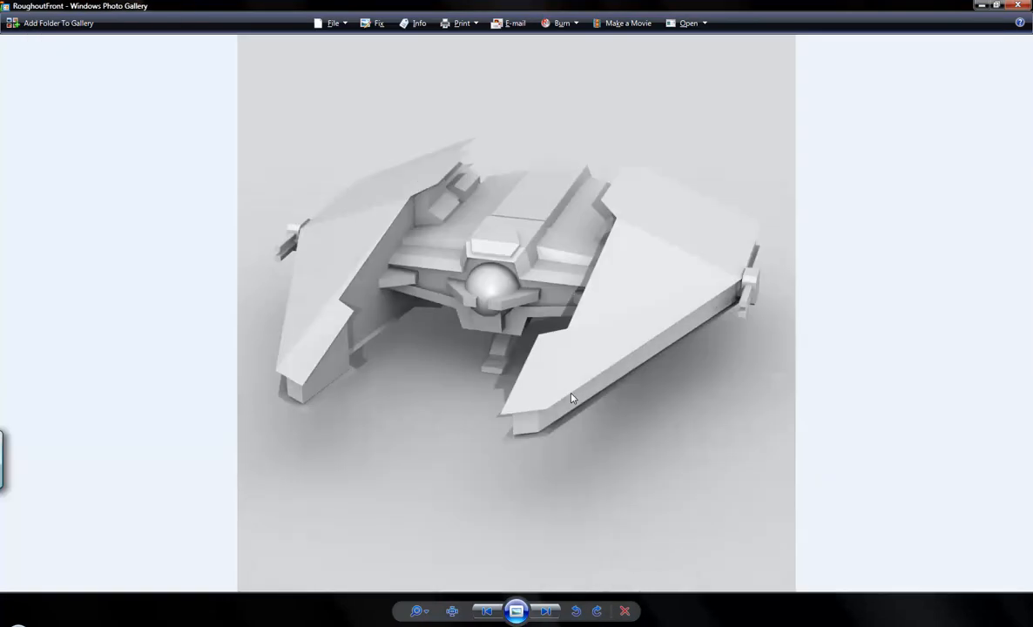
key(Right)
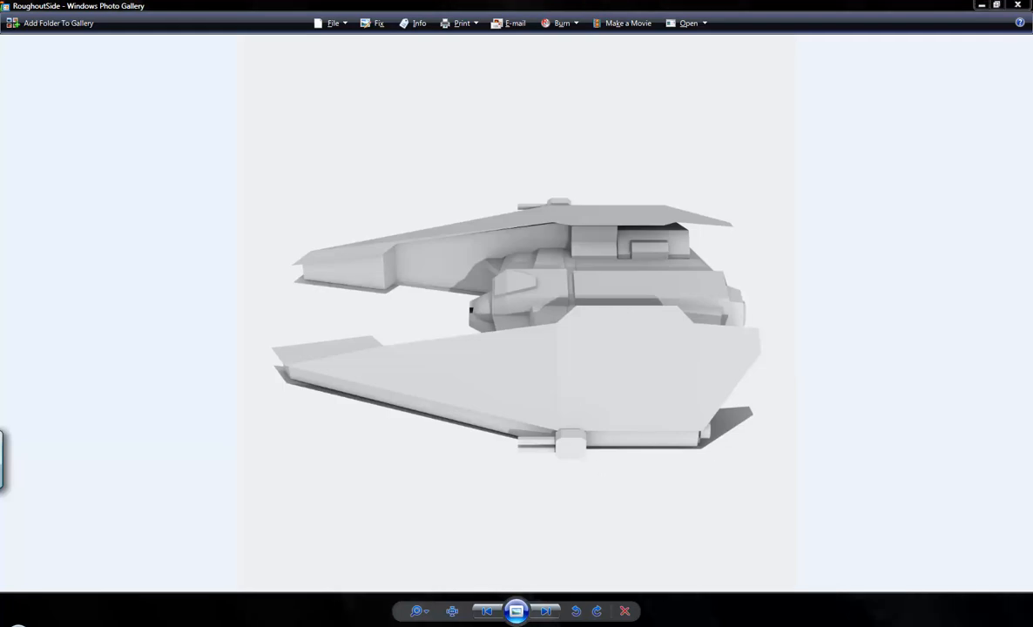
key(alt+Tab)
shift+middle_drag(499, 354, 568, 372)
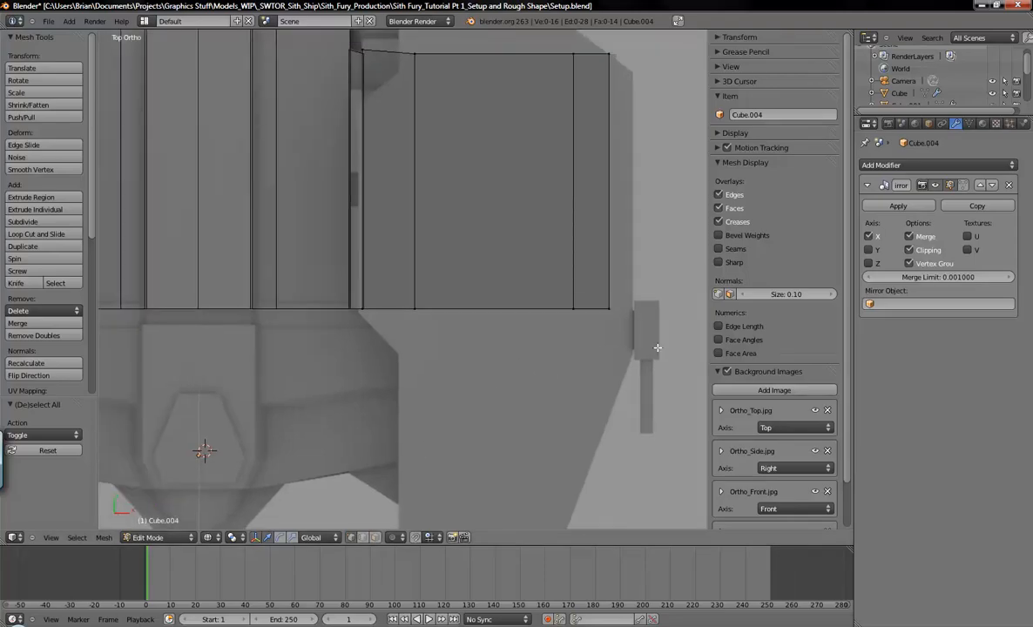
shift+middle_drag(626, 345, 576, 390)
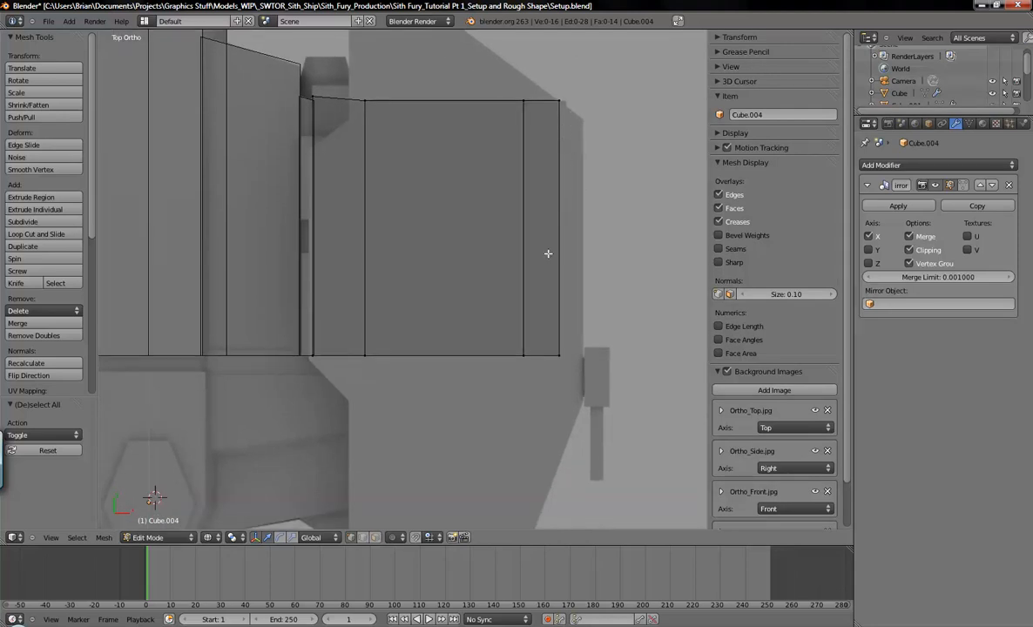
shift+middle_drag(502, 395, 527, 386)
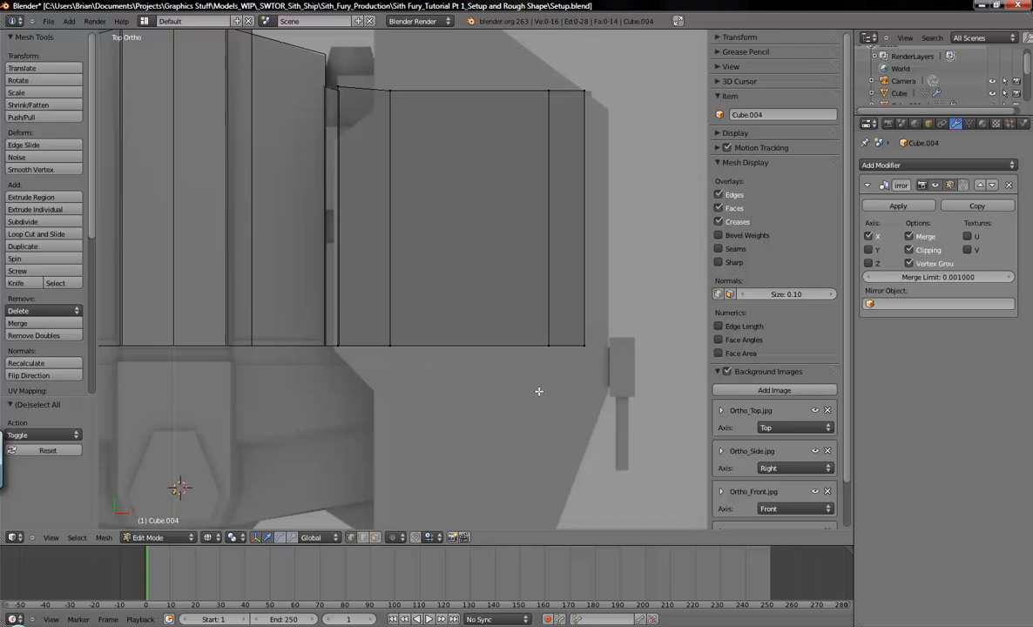
Box-select the outer section's front-edge vertices and move them slightly forward along Y, then deselect everything.
key(b)
drag(284, 307, 617, 375)
mouse_move(467, 301)
mouse_down()
mouse_move(467, 328)
mouse_move(464, 310)
mouse_up()
key(a)
Examine the outer section and its mirrored copy against the central hull in solid shading.
shift+middle_drag(523, 437, 376, 336)
key(z)
shift+middle_drag(601, 286, 339, 298)
middle_drag(510, 272, 423, 311)
shift+middle_drag(603, 289, 401, 304)
scroll(448, 404, down, 3)
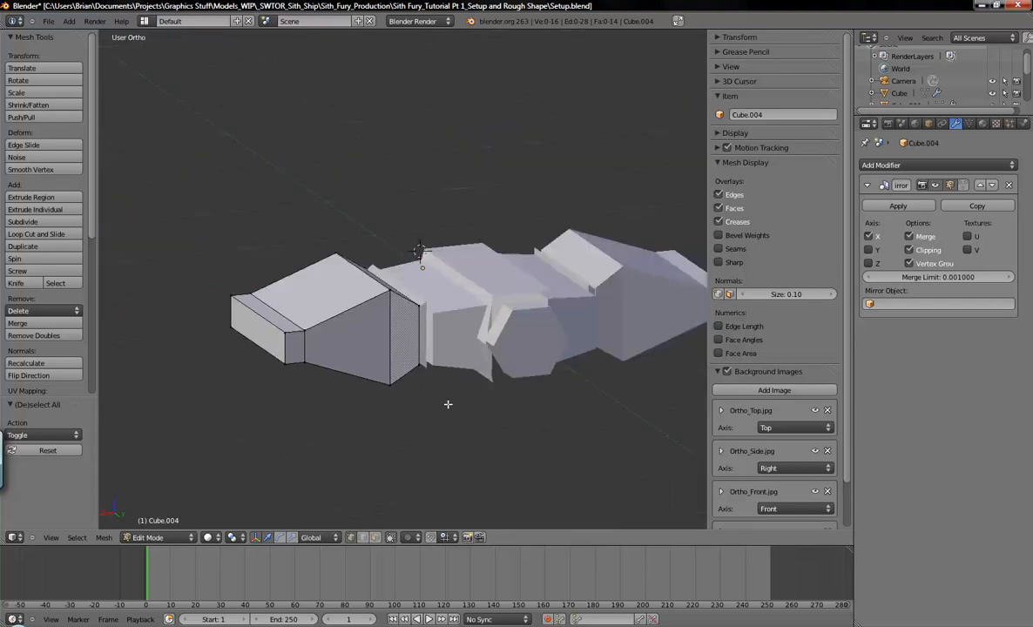
shift+middle_drag(575, 394, 509, 395)
middle_drag(435, 395, 403, 396)
key(a)
key(a)
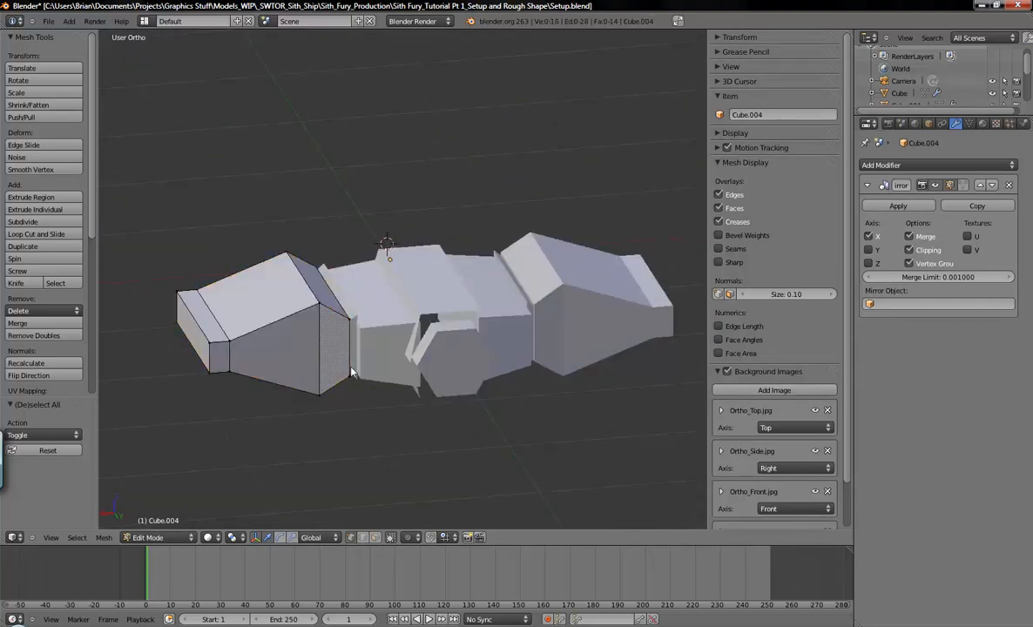
Return to Object Mode, show the model in wireframe from the top and deselect everything.
key(Tab)
shift+middle_drag(386, 383, 429, 386)
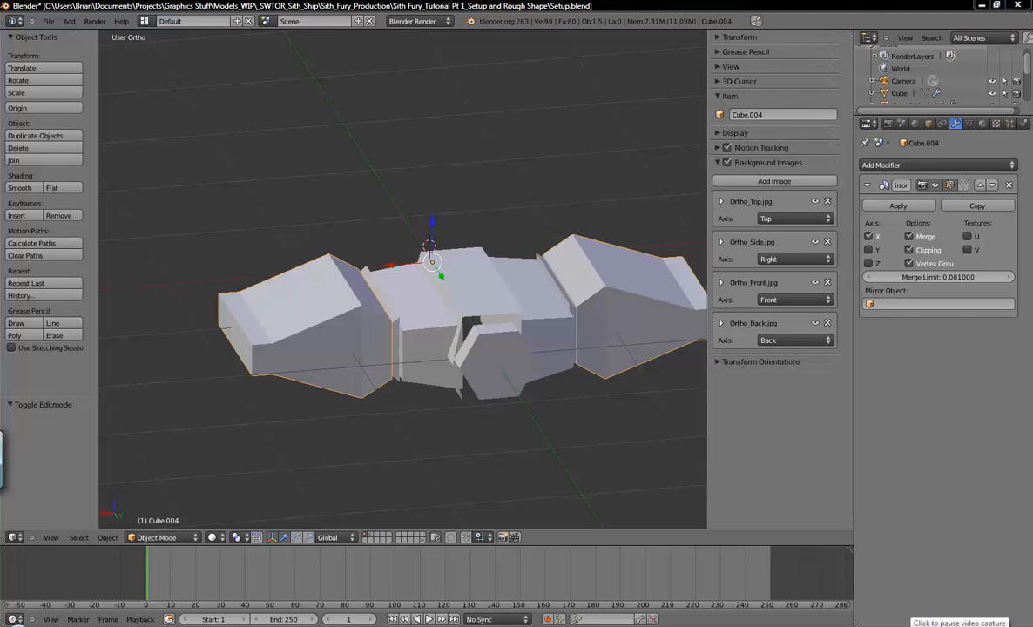
click(461, 350)
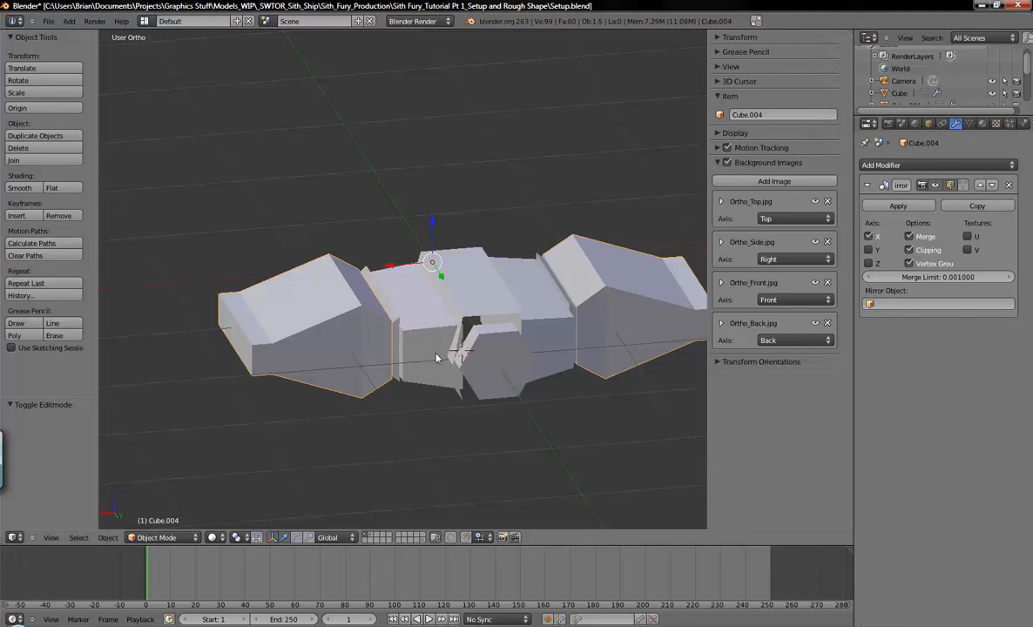
key(KP_7)
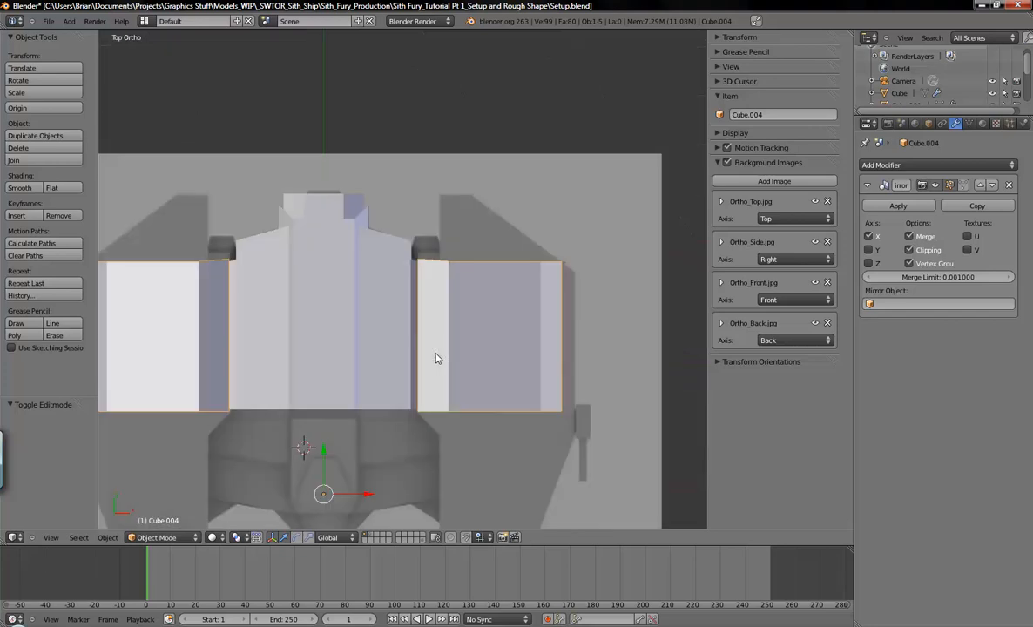
shift+middle_drag(445, 356, 489, 247)
key(z)
shift+middle_drag(416, 256, 476, 247)
key(a)
shift+middle_drag(551, 309, 604, 347)
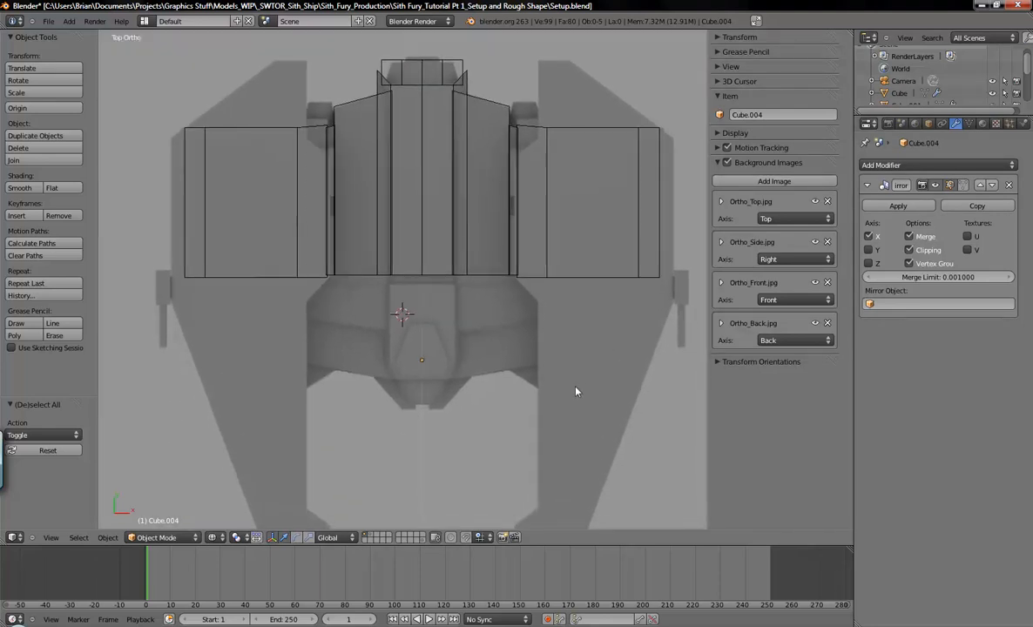
shift+middle_drag(574, 392, 591, 297)
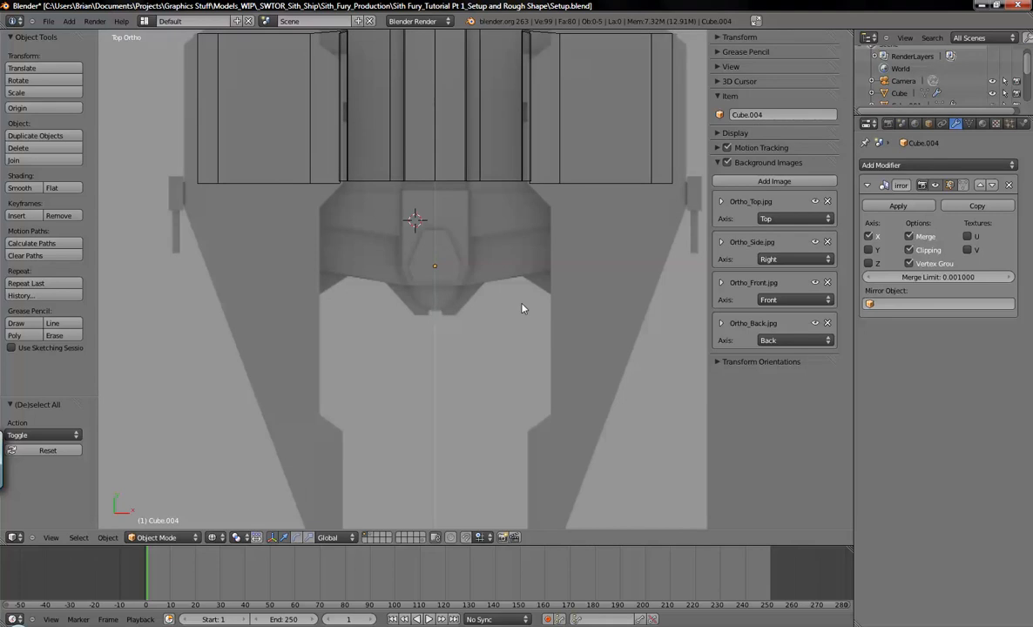
shift+middle_drag(471, 237, 480, 336)
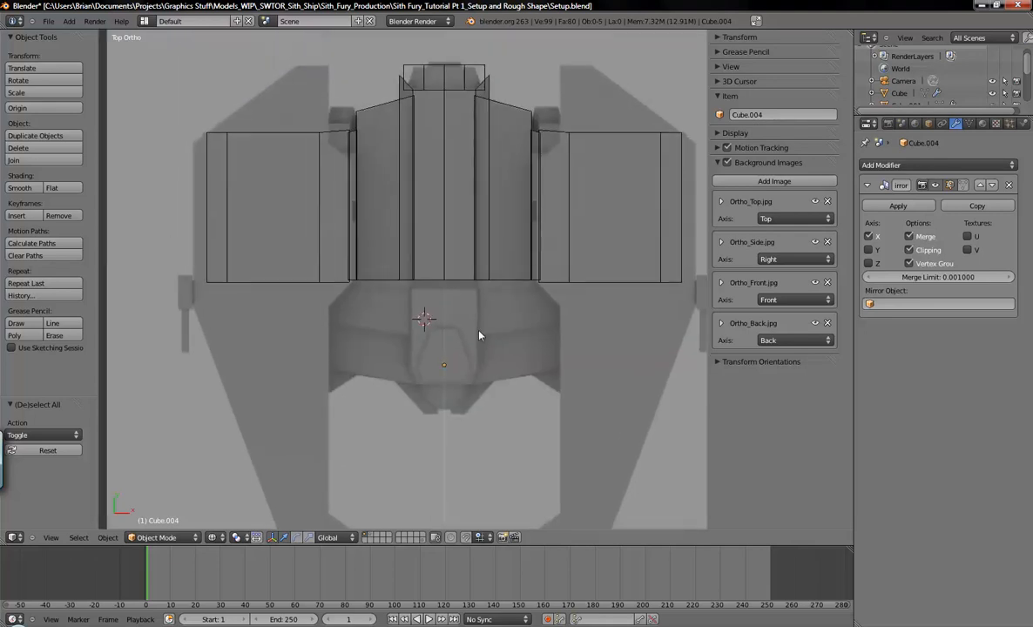
scroll(467, 358, up, 2)
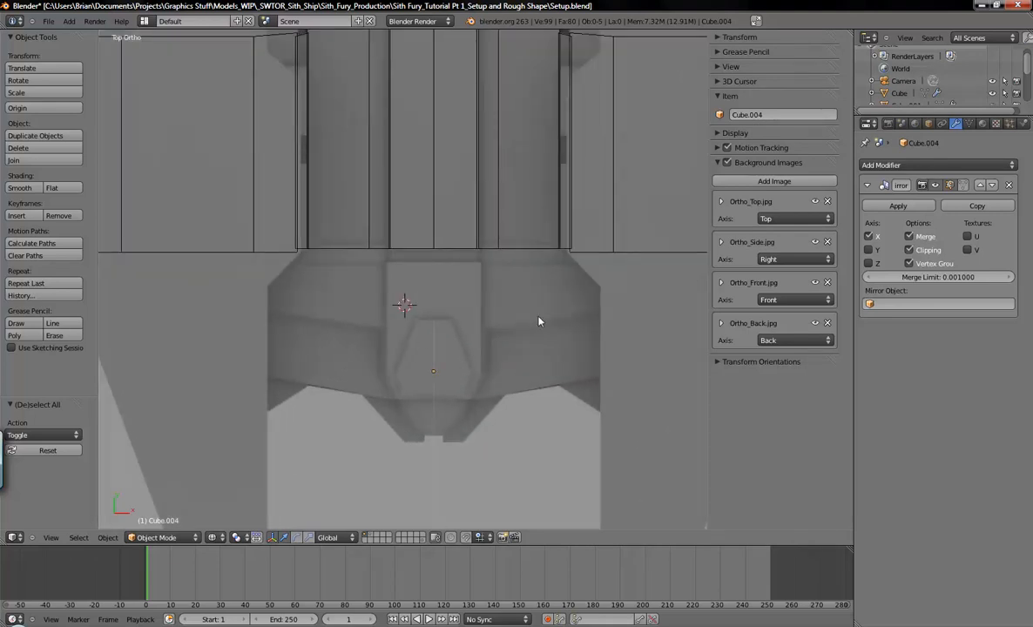
Reset the 3D cursor to the world centre and add a cube there in top view.
shift+middle_drag(520, 318, 470, 307)
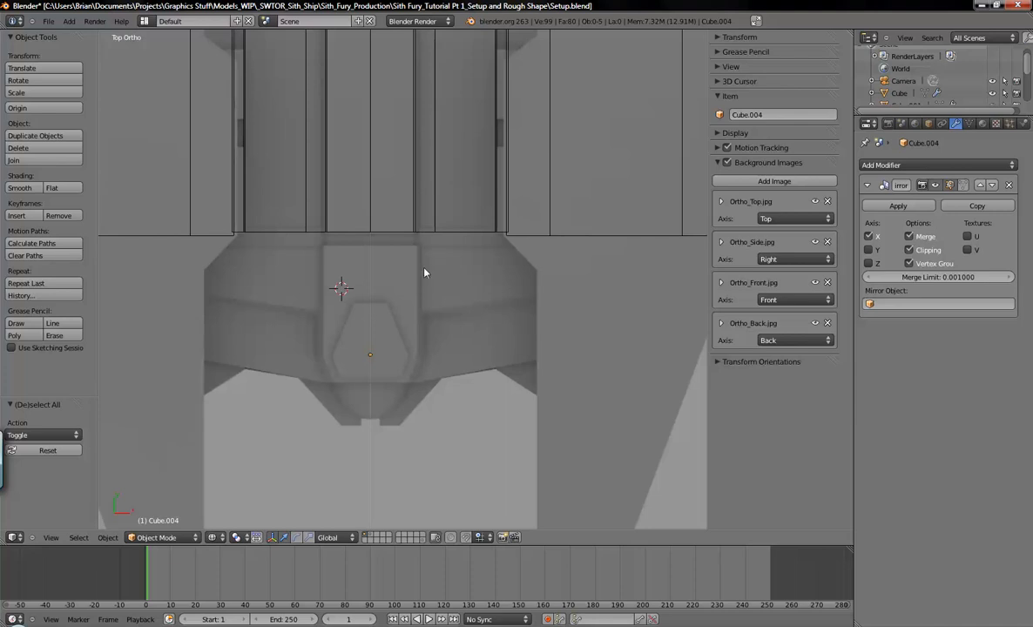
key(shift+c)
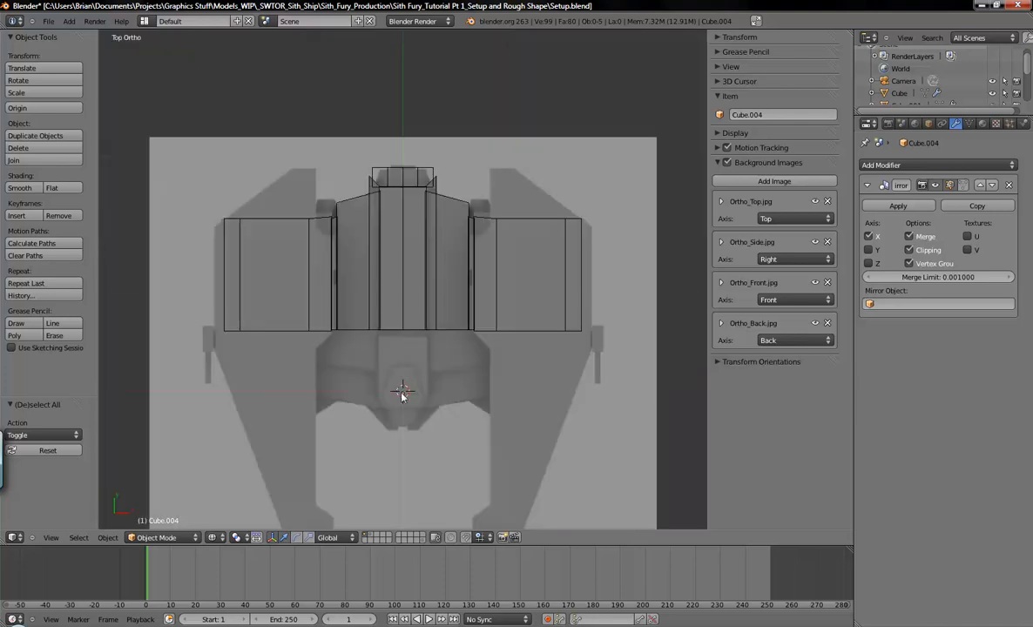
shift+middle_drag(446, 363, 462, 340)
scroll(469, 299, up, 4)
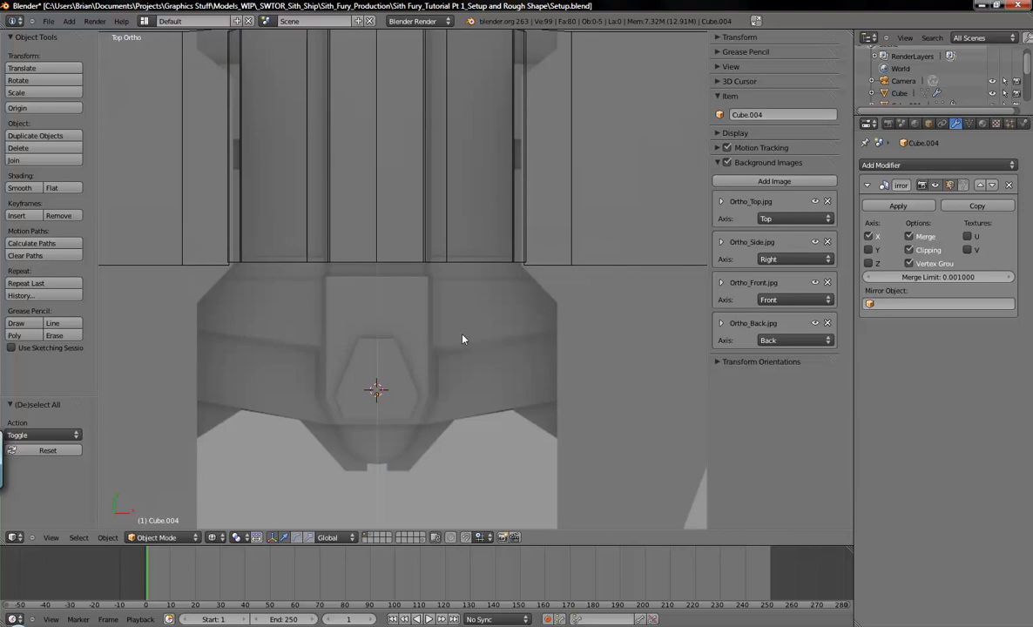
key(shift+a)
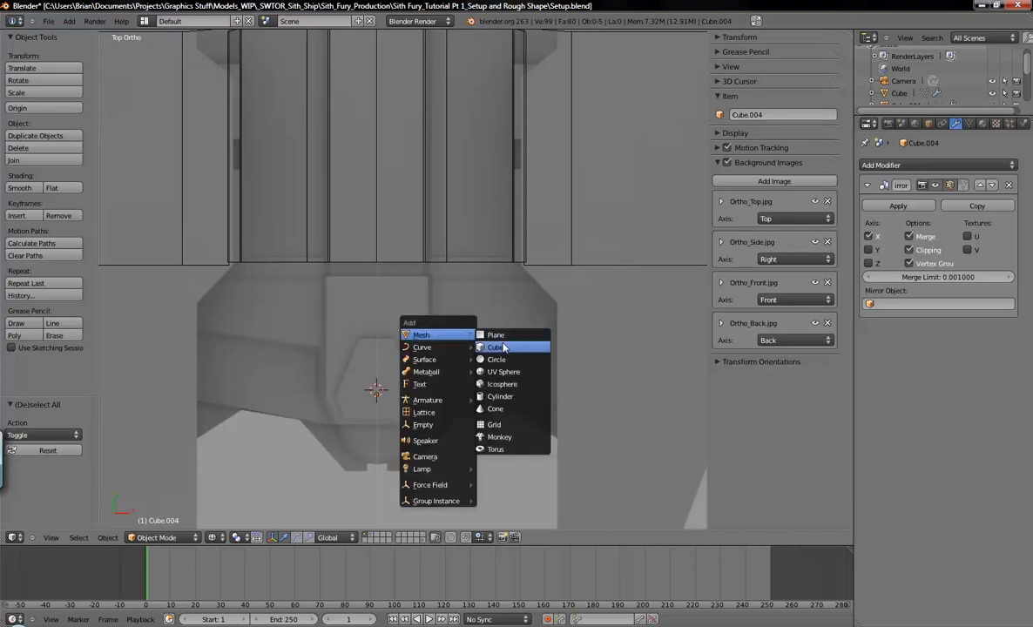
click(501, 347)
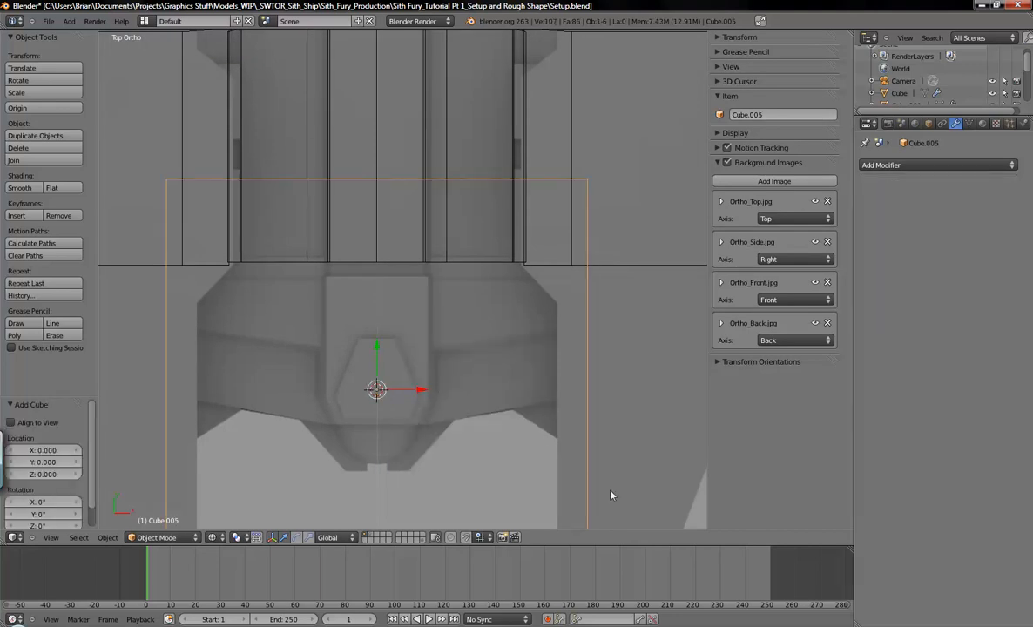
Scale the new cube uniformly to about 0.298 and move it beside the central nose block, about 0.5 along X and 0.228 along Y.
key(s)
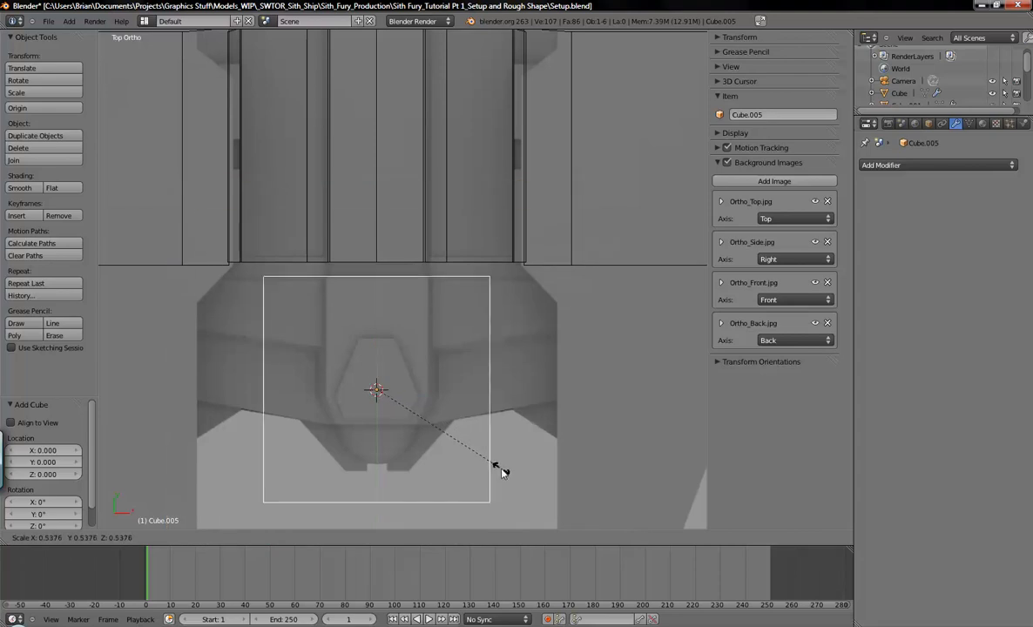
click(445, 438)
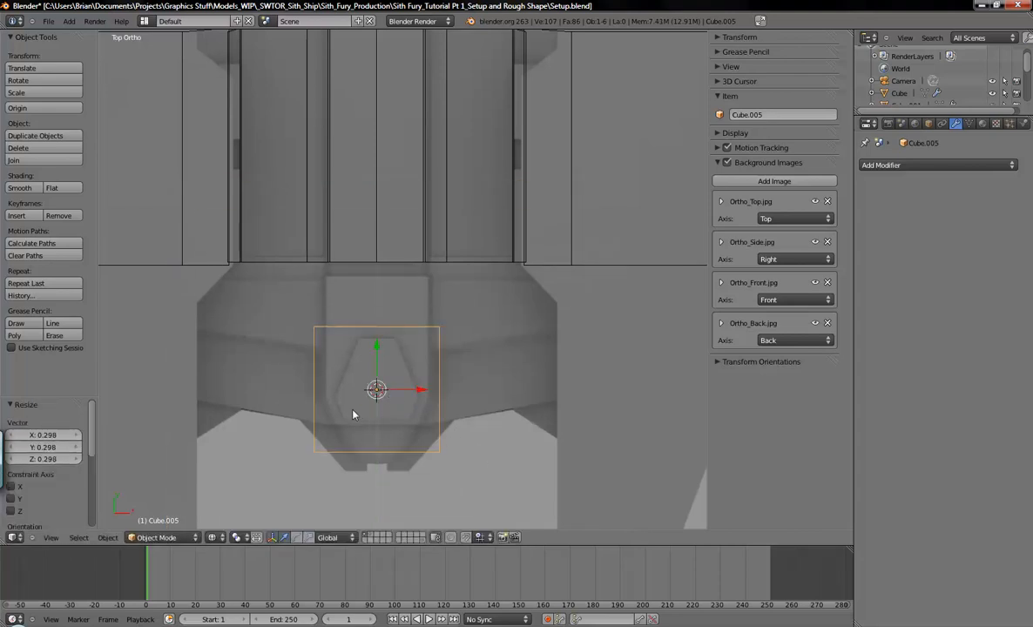
key(g)
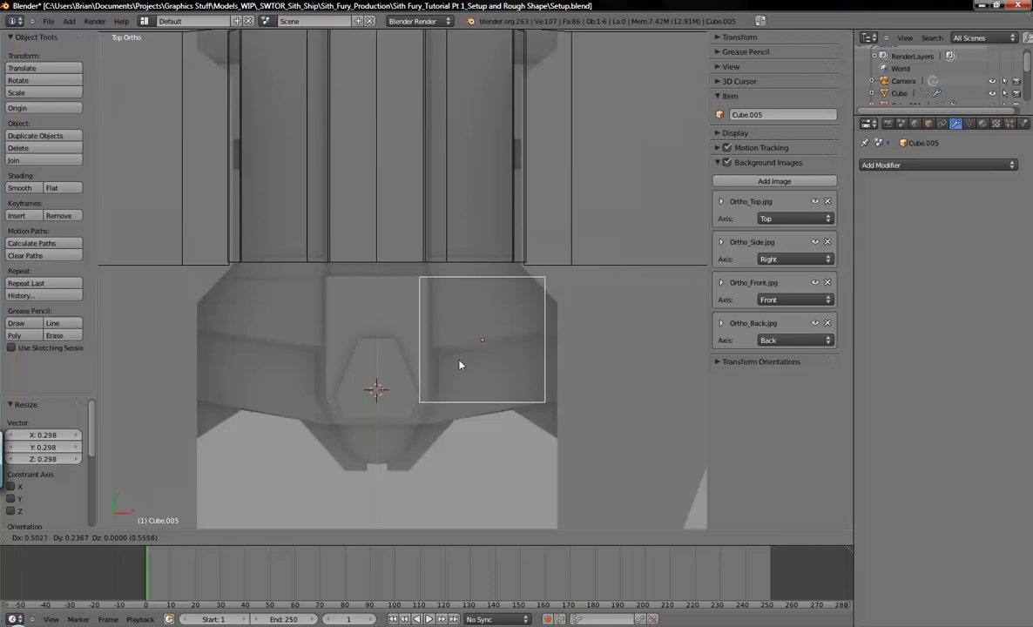
click(464, 365)
shift+middle_drag(517, 385, 419, 398)
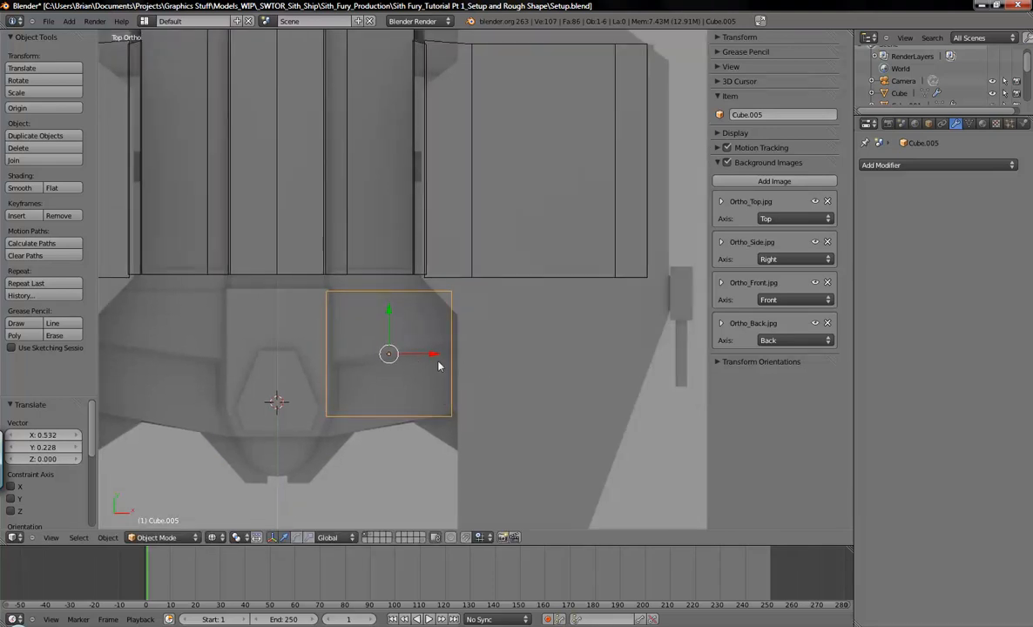
drag(433, 354, 427, 357)
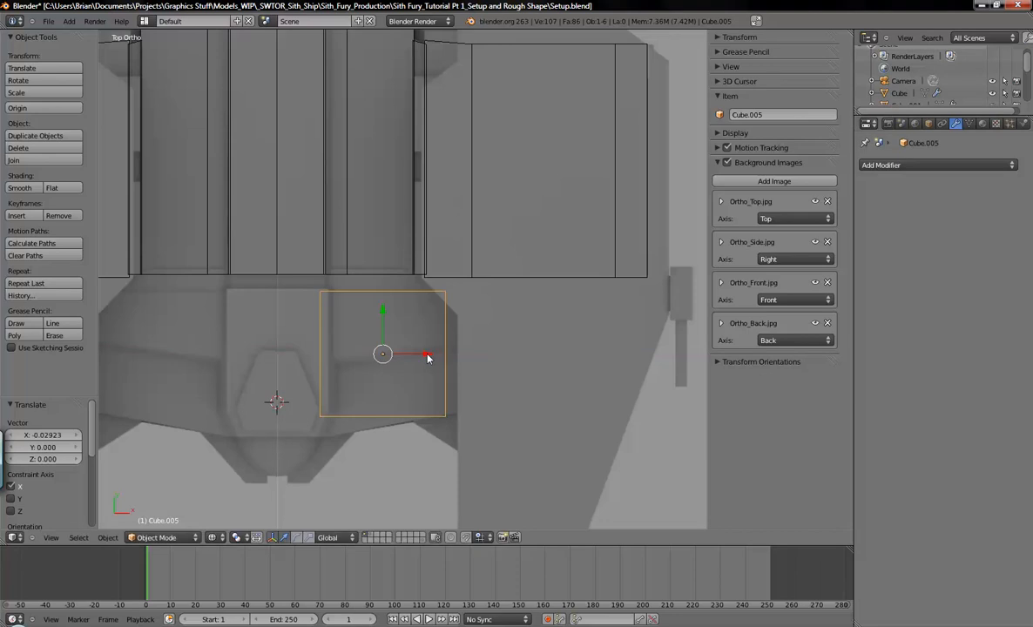
Box-select the cube's outer-side vertices and move them outward along X, adjusting their reach into the wing body against the front reference.
key(Tab)
key(a)
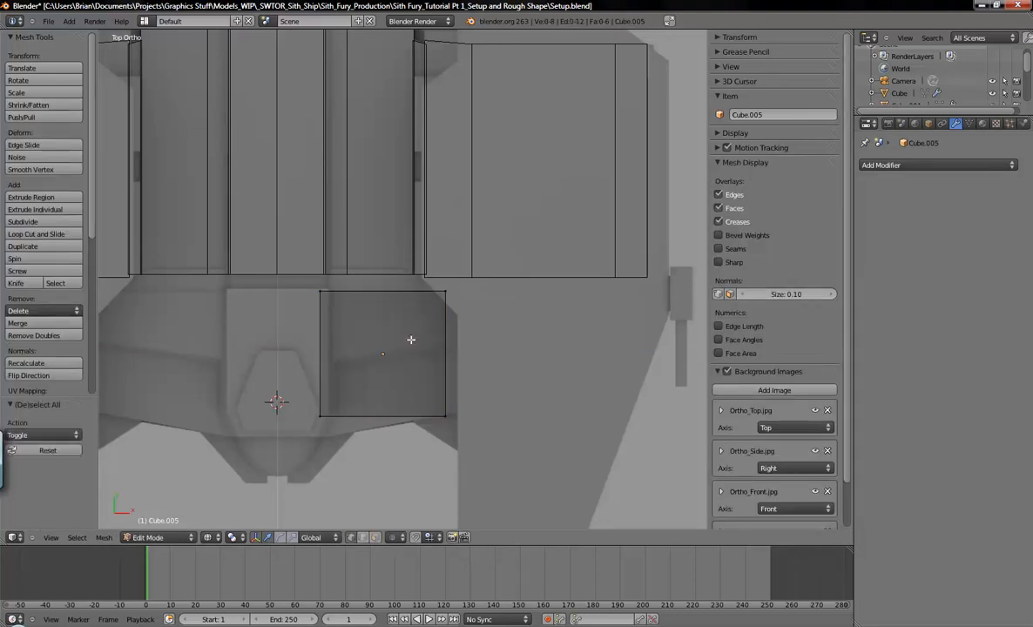
key(b)
drag(396, 271, 487, 445)
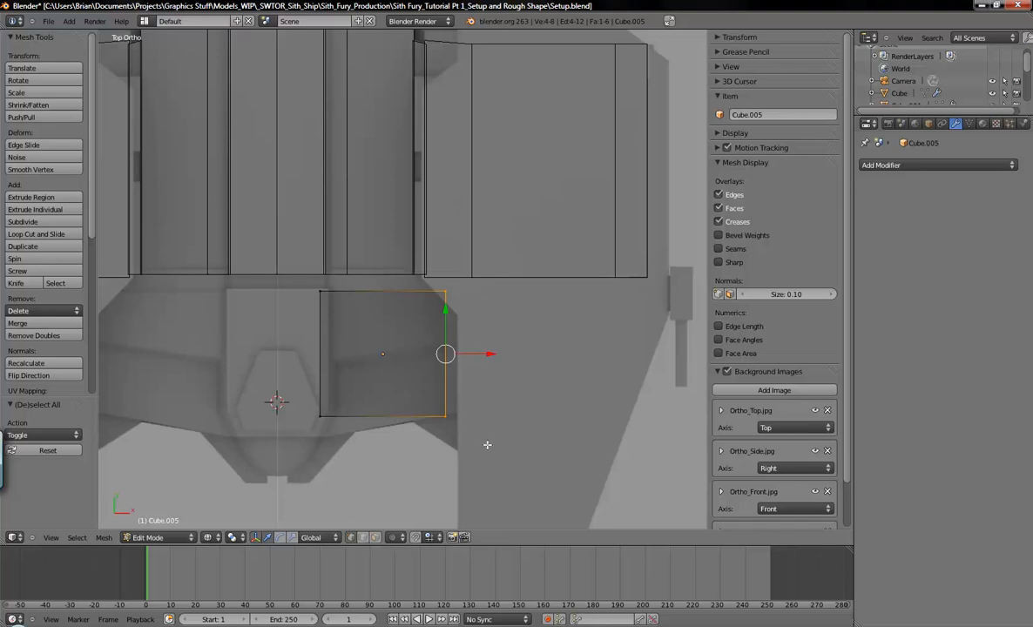
drag(489, 353, 561, 354)
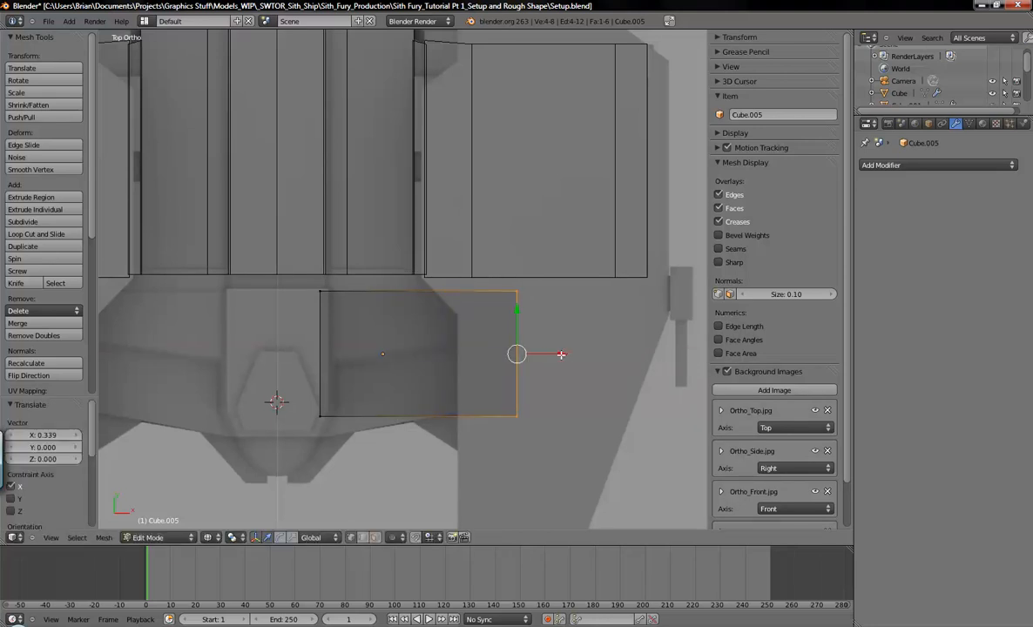
key(KP_1)
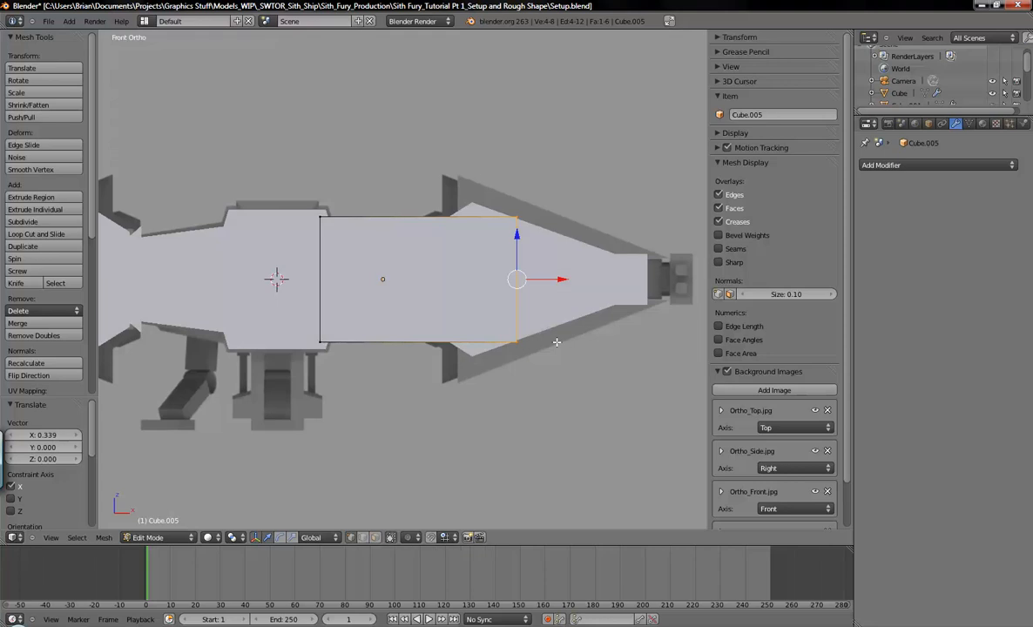
shift+middle_drag(477, 318, 537, 351)
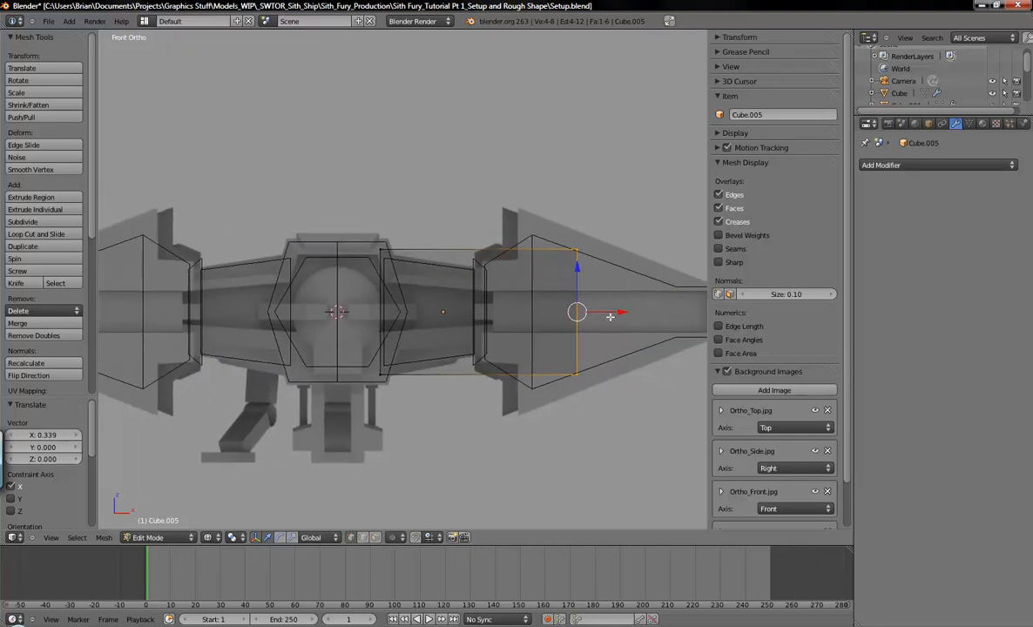
drag(619, 312, 562, 353)
Scale the outer-side vertices along Z to about 0.72 and again to about 0.967, tapering the block toward the wing.
shift+middle_drag(573, 349, 570, 378)
scroll(570, 378, up, 3)
shift+middle_drag(503, 357, 586, 417)
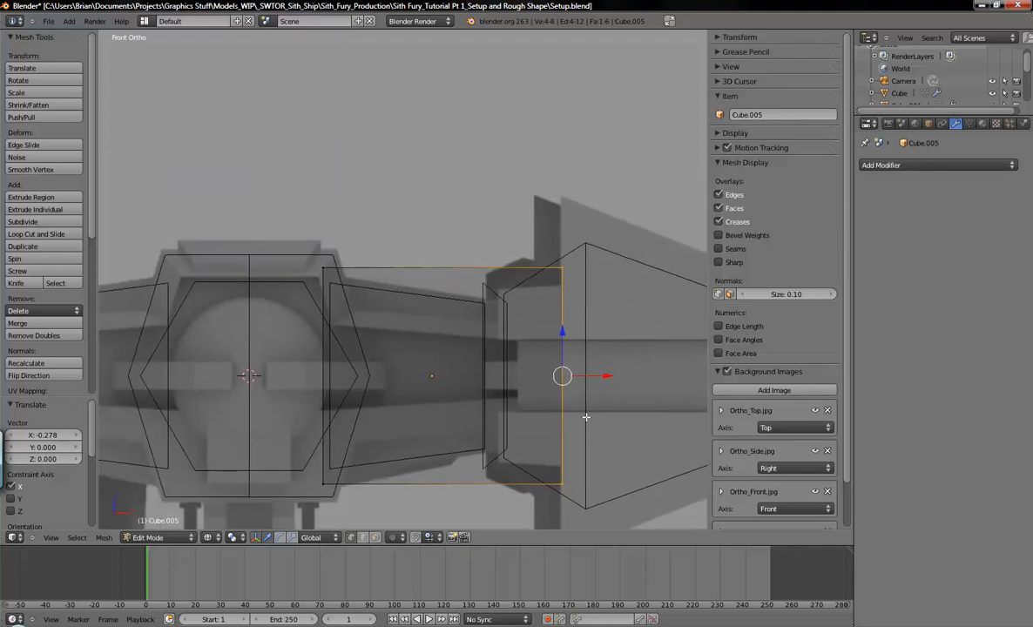
key(s)
key(z)
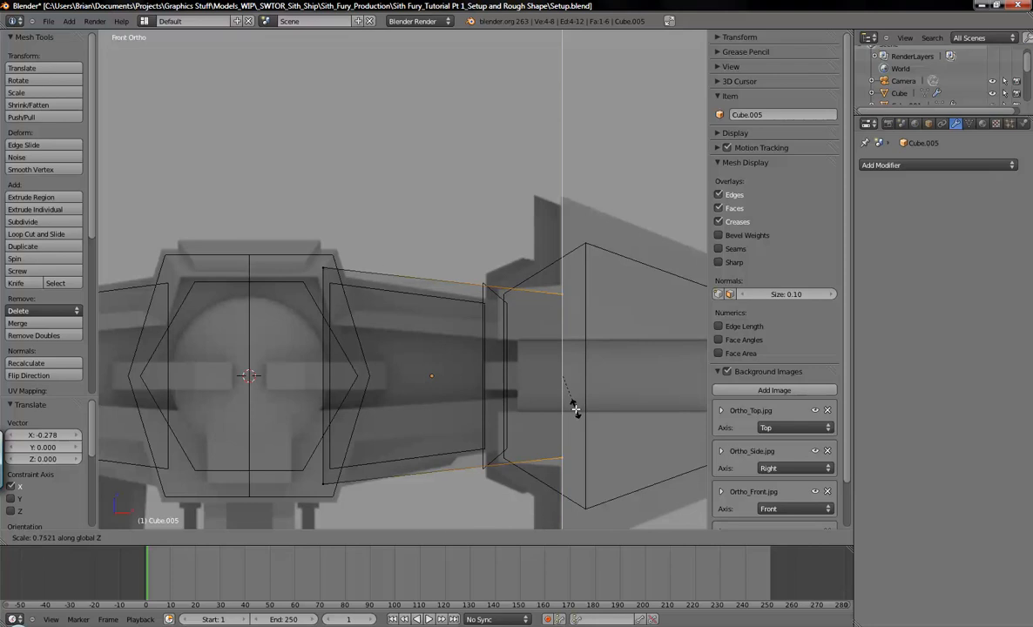
click(572, 407)
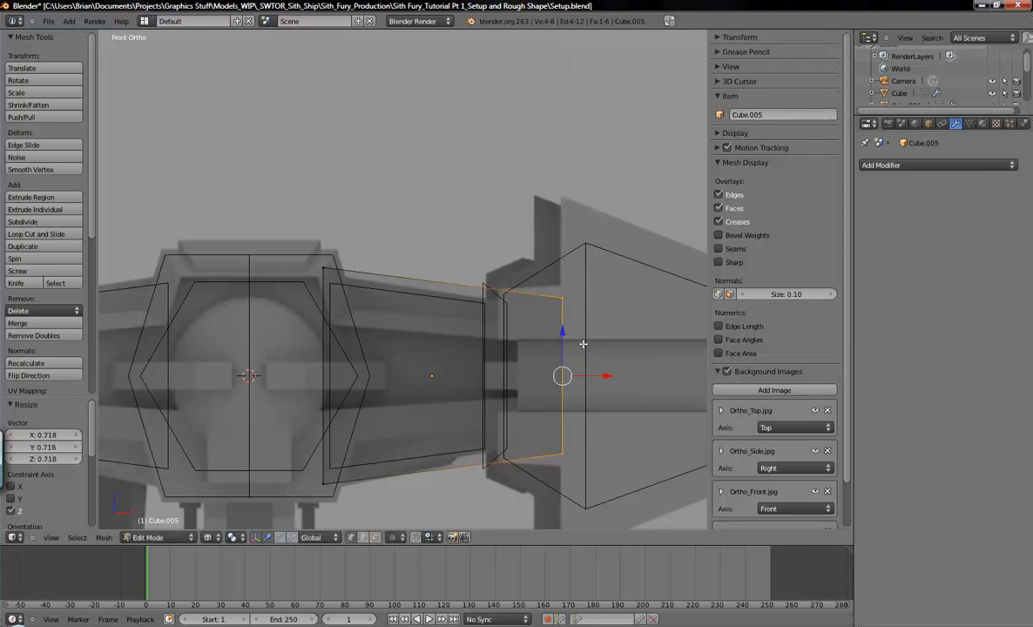
key(s)
key(z)
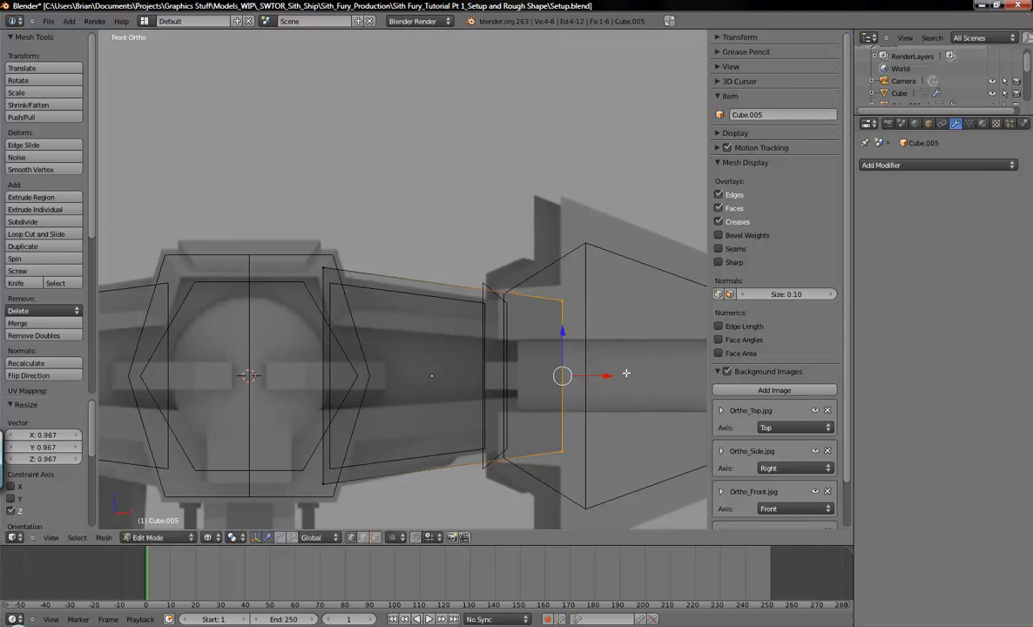
Select the whole block and scale it along Z to about 0.943 in front view.
key(a)
key(a)
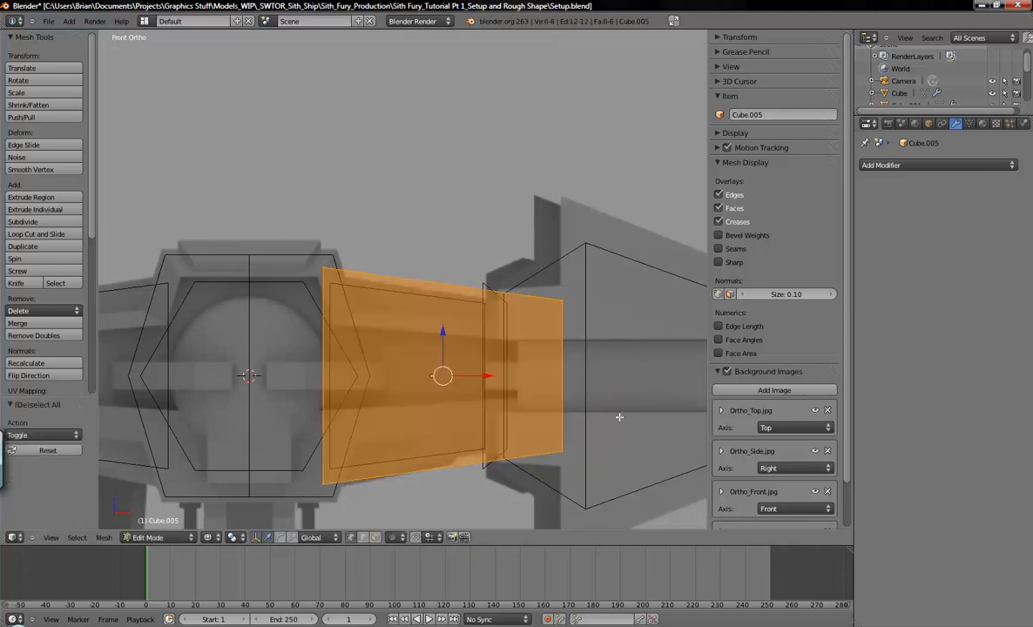
scroll(505, 424, up, 1)
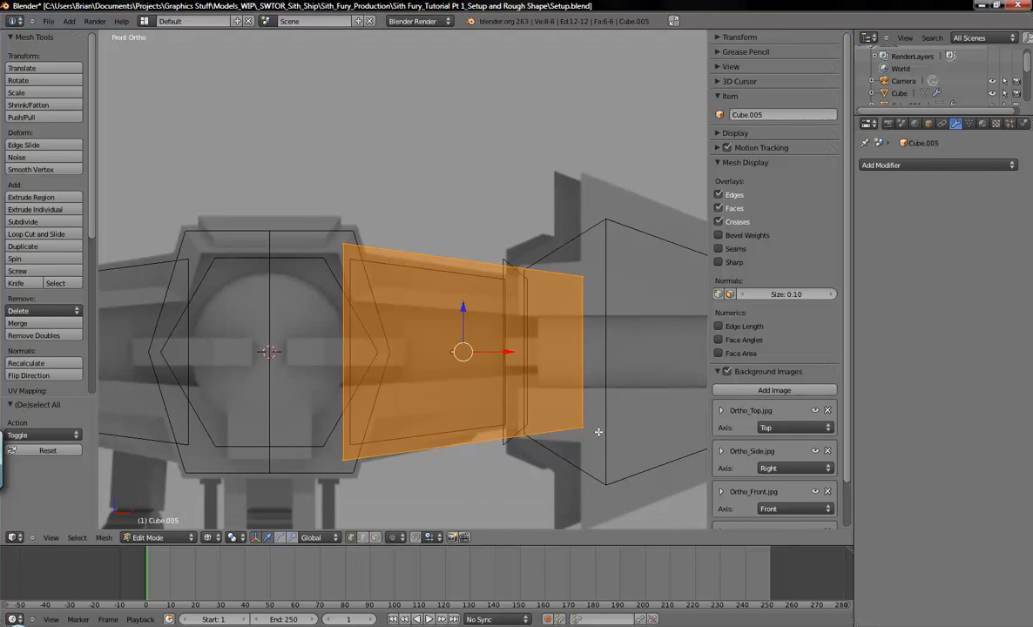
scroll(498, 380, up, 1)
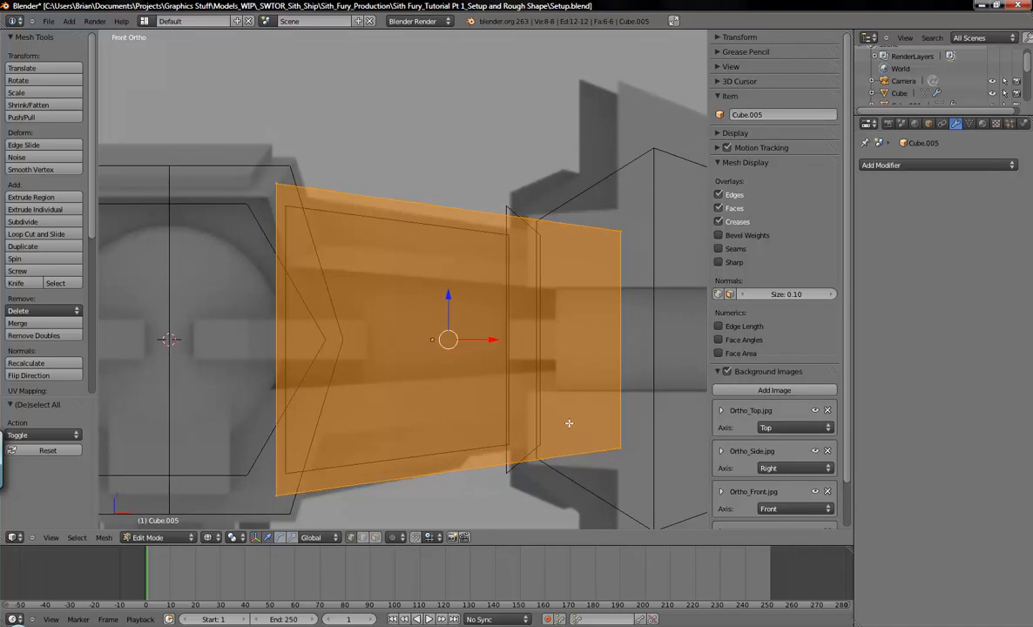
key(s)
key(z)
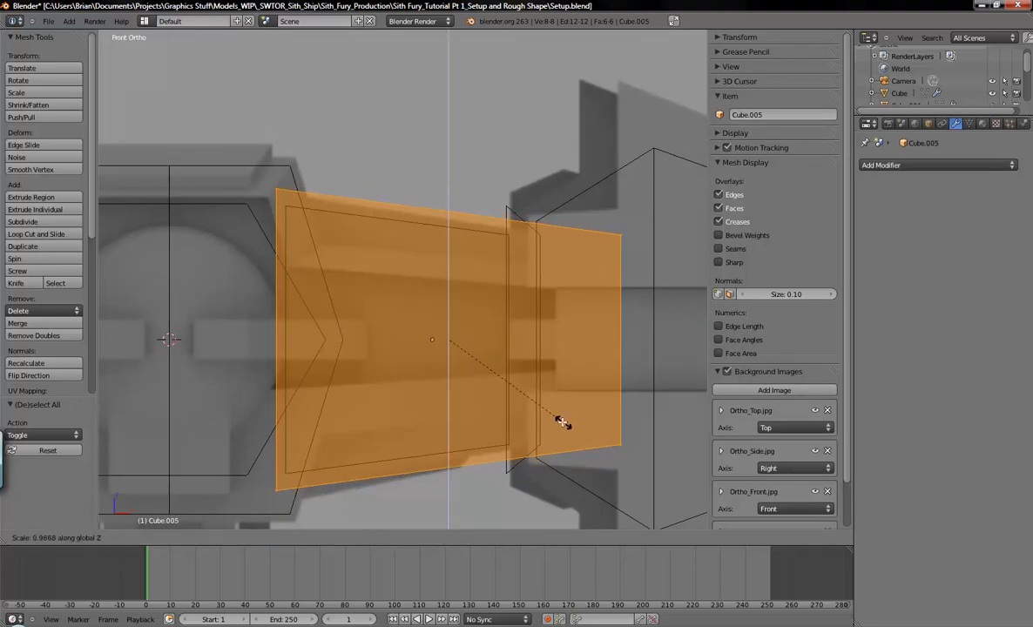
click(562, 419)
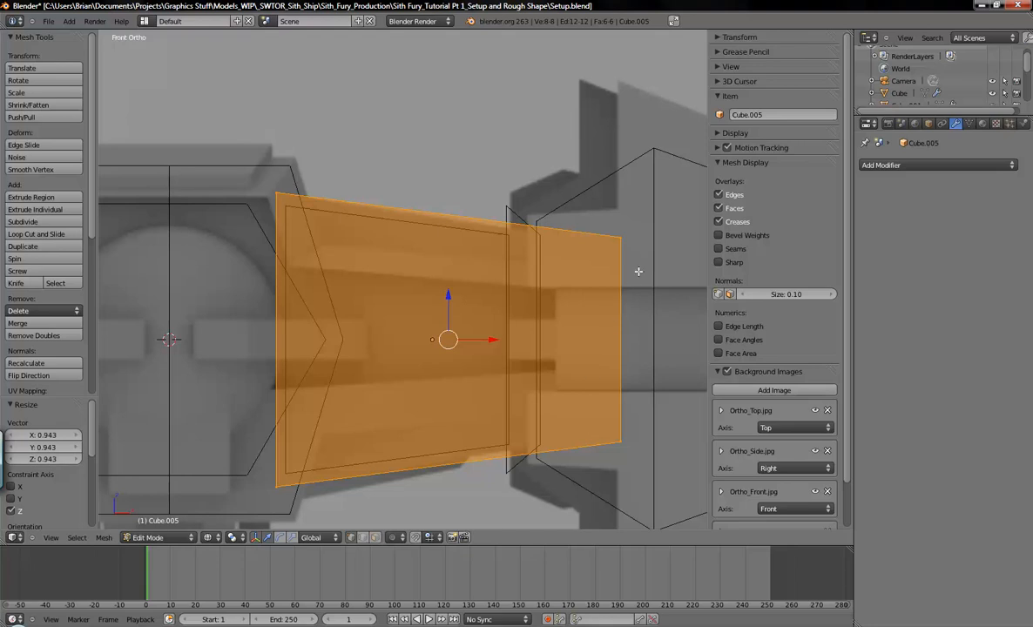
Box-select the block's outer-side vertices, scale them along Z to about 0.94 to match the reference taper, and deselect everything.
key(a)
key(b)
drag(591, 199, 661, 469)
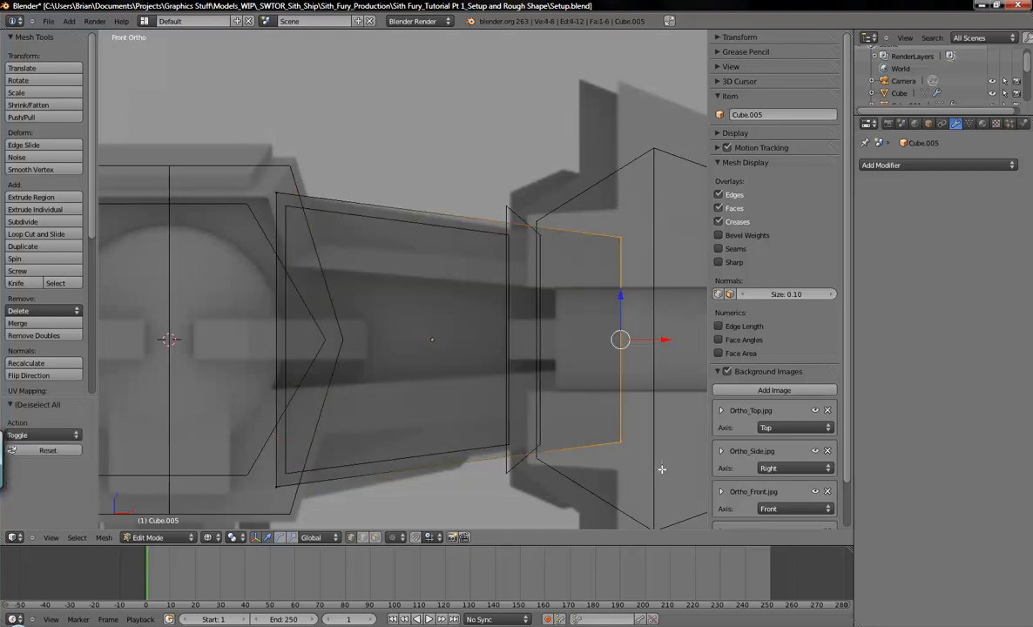
key(s)
key(z)
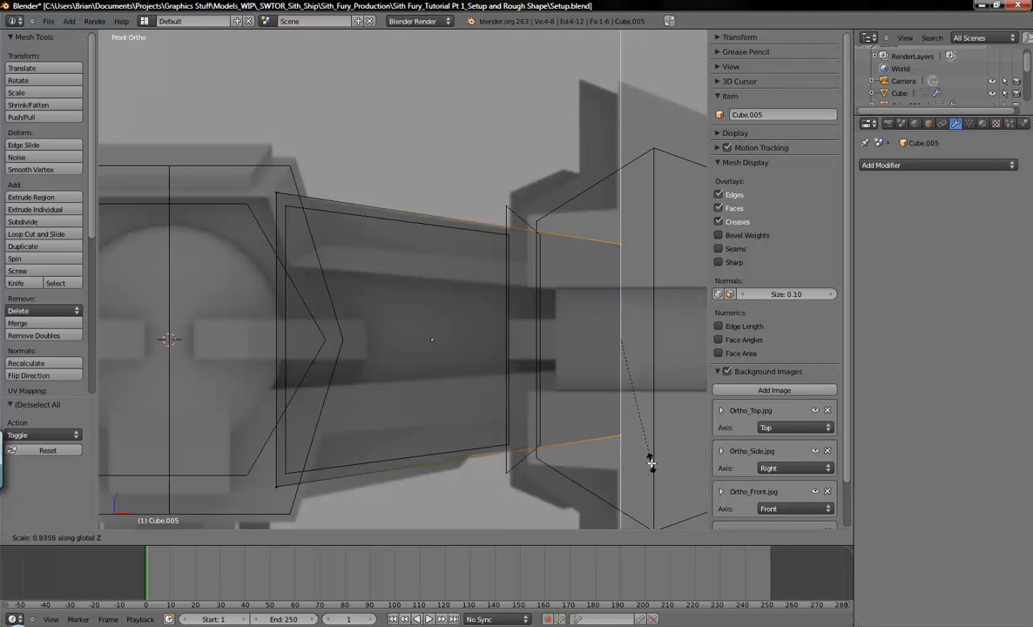
click(651, 464)
key(a)
Compare the block in solid shading with the front roughout render in Windows Photo Gallery, then return to Blender.
mouse_move(584, 413)
shift+middle_down()
mouse_move(590, 403)
mouse_move(553, 431)
mouse_move(537, 420)
shift+middle_up()
scroll(576, 408, down, 5)
key(z)
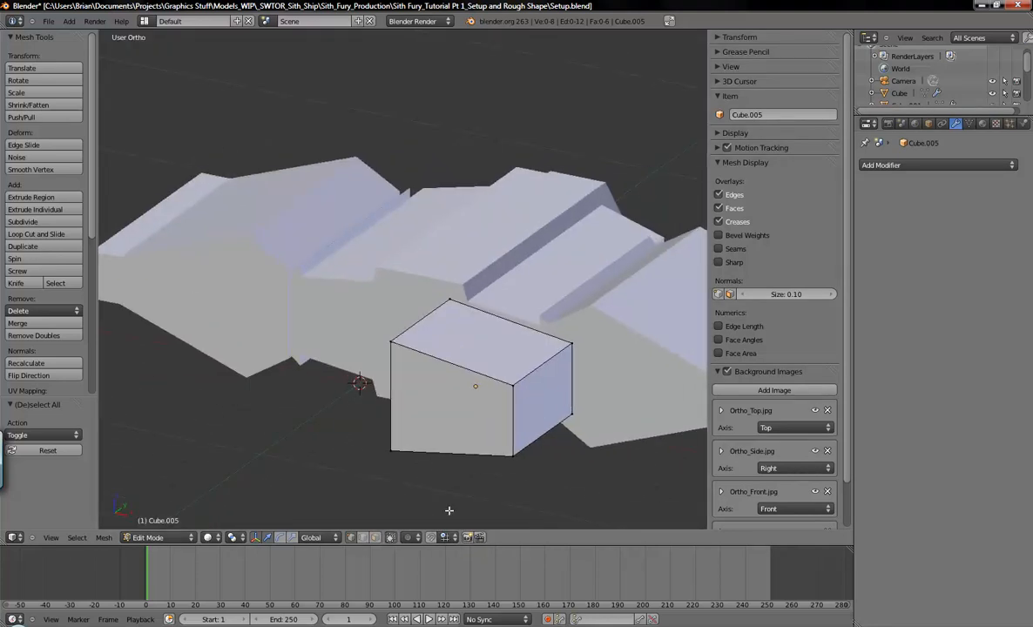
click(298, 625)
key(Left)
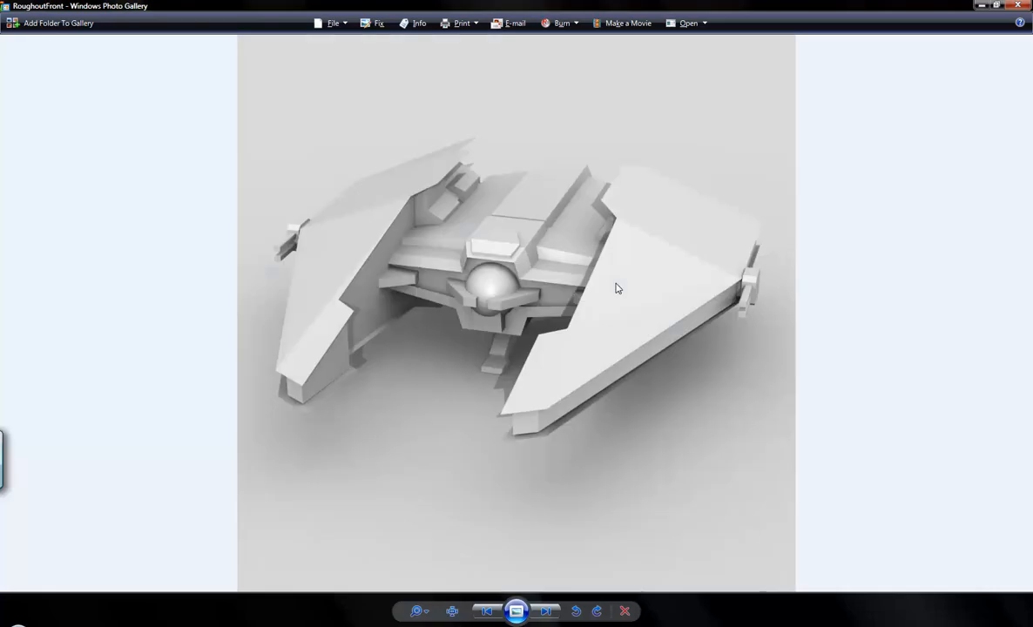
scroll(549, 270, up, 5)
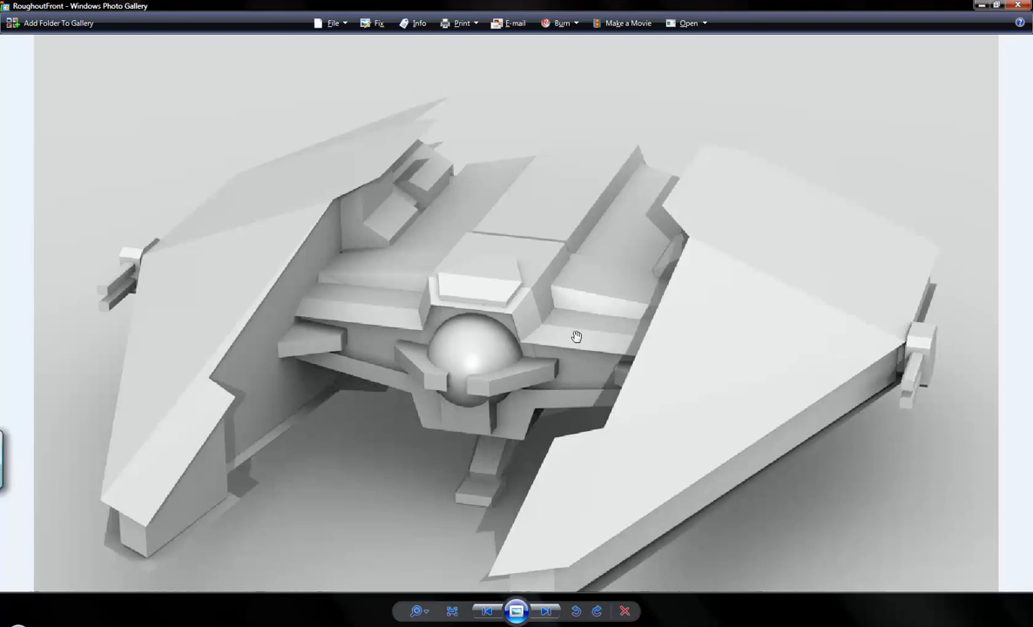
drag(529, 320, 537, 240)
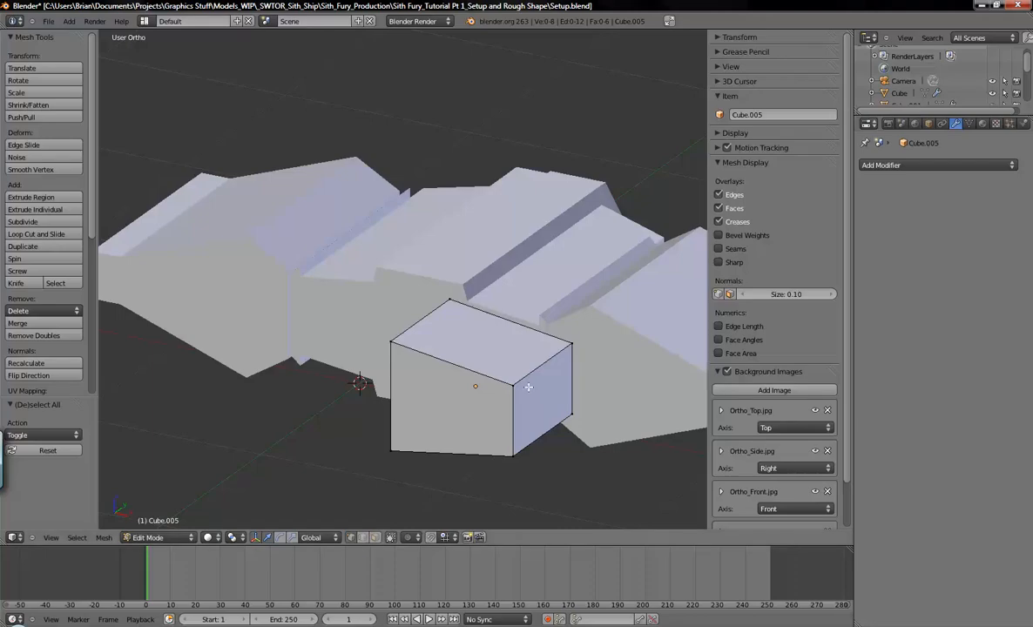
In top wireframe view, box-select the block's front-edge vertices and move them back about 0.221 along Y.
key(KP_7)
key(KP_7)
key(z)
key(z)
mouse_move(655, 377)
shift+middle_down()
mouse_move(595, 390)
mouse_move(620, 413)
shift+middle_up()
scroll(583, 410, up, 2)
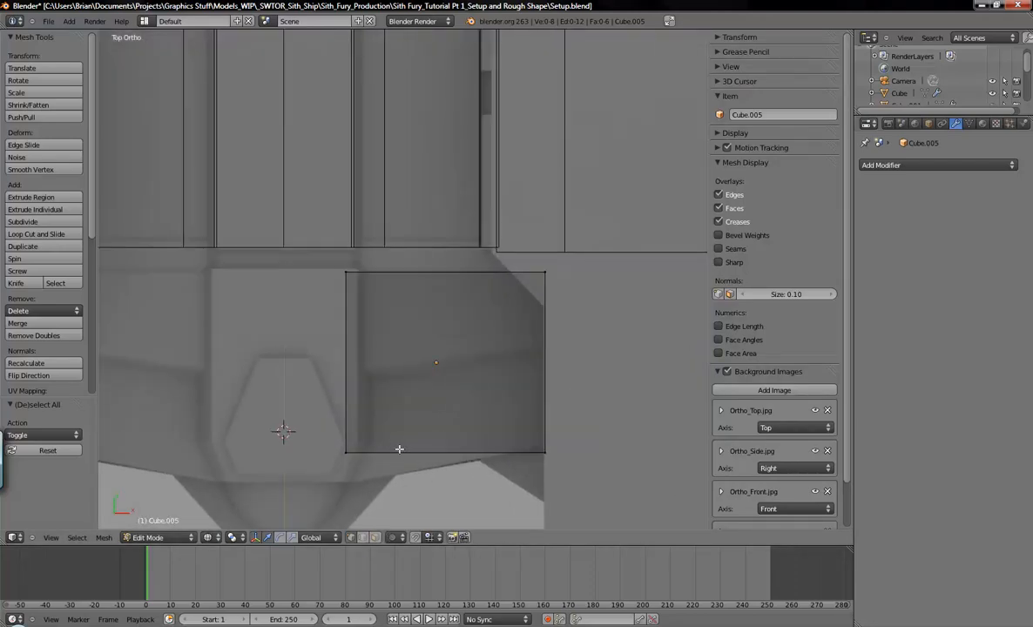
key(b)
drag(305, 394, 577, 461)
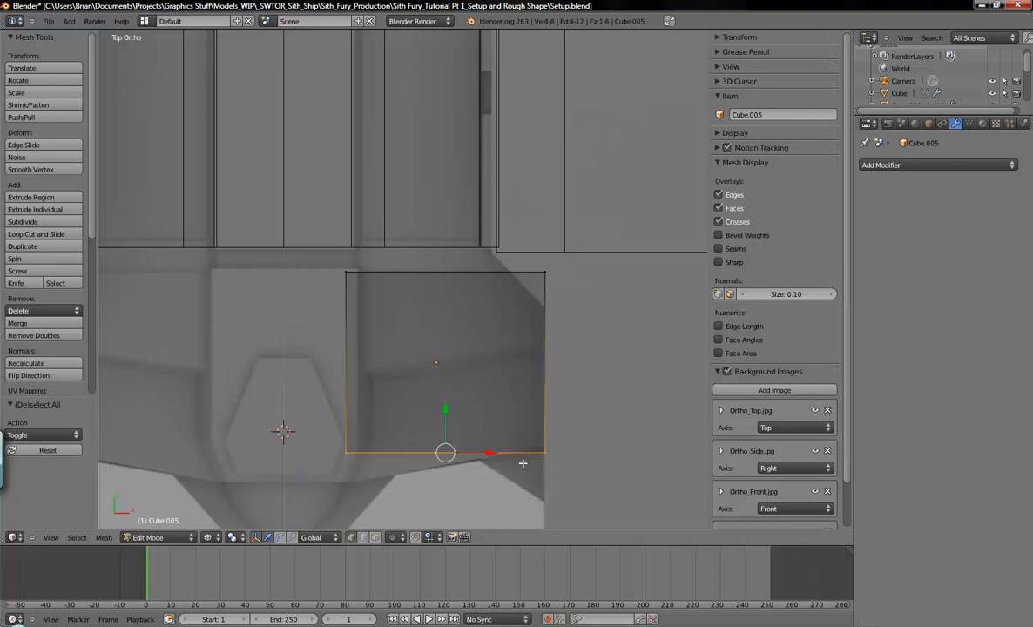
drag(452, 410, 447, 346)
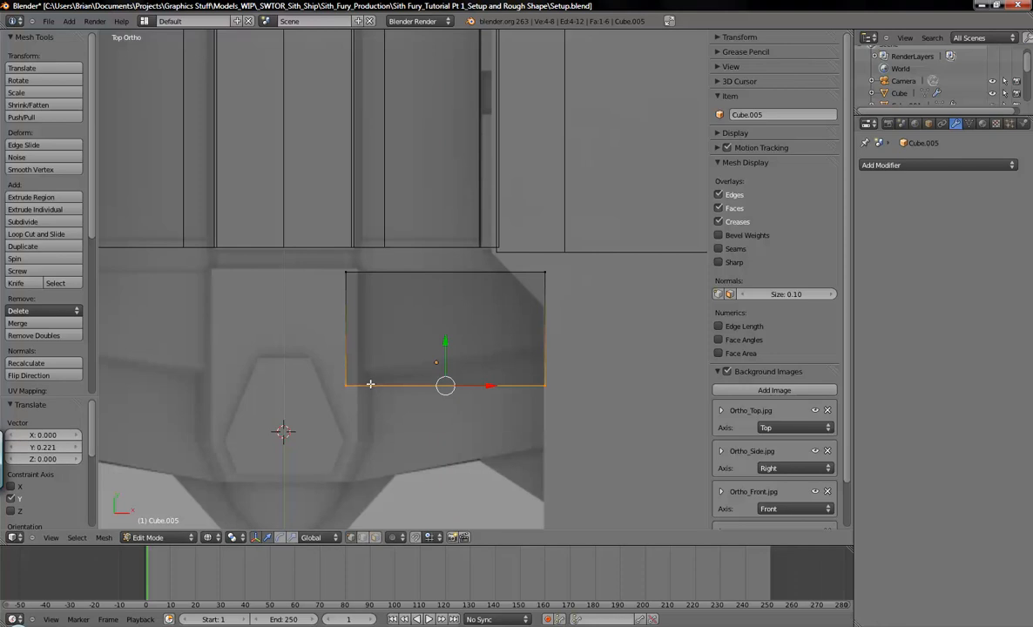
Box-select only the block's outer front-corner vertices and move them about 0.106 along Y to slant the front edge.
key(a)
key(b)
drag(505, 361, 566, 399)
drag(544, 340, 549, 308)
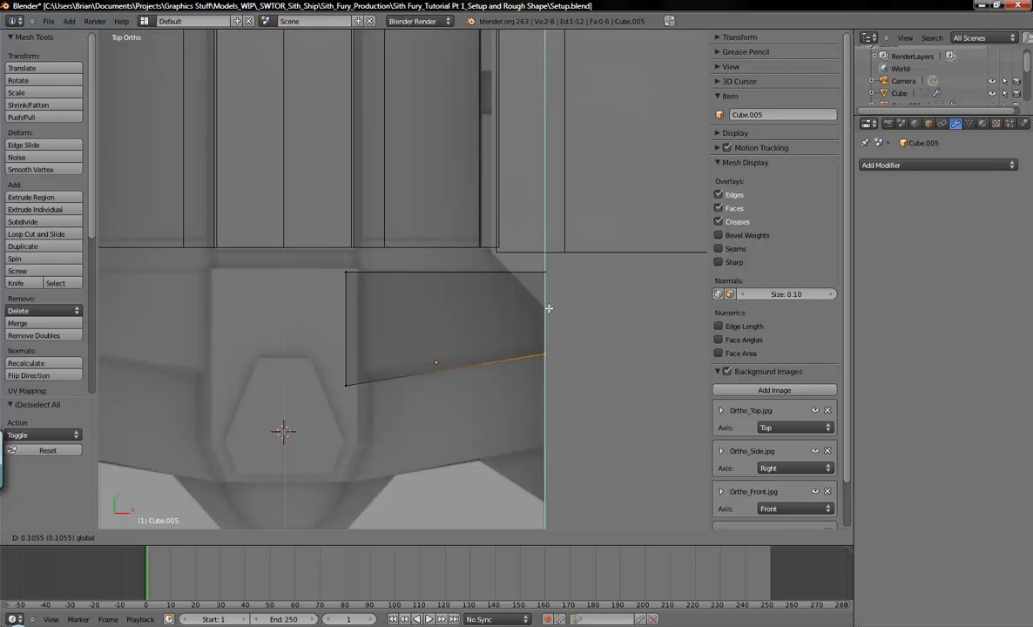
drag(549, 308, 548, 309)
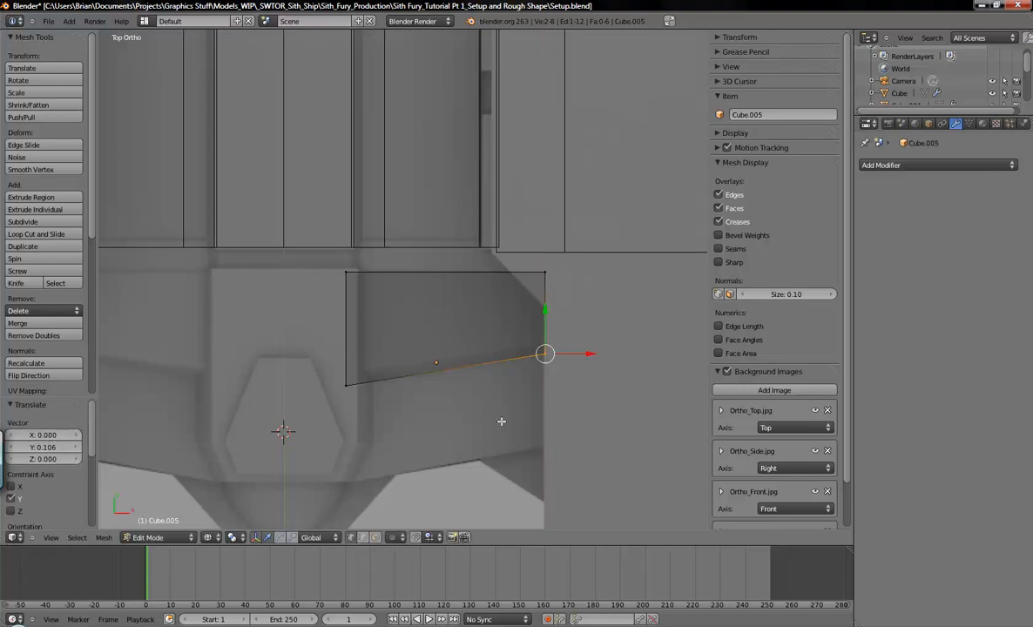
Examine the block's outline against the reference in front wireframe view with nothing selected.
key(KP_1)
scroll(494, 409, up, 3)
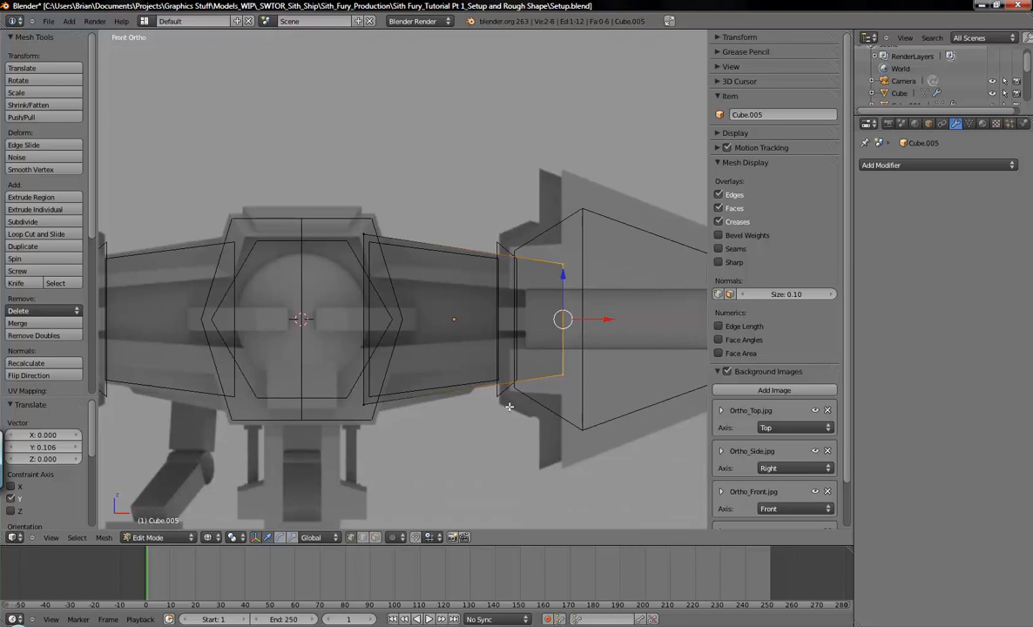
key(a)
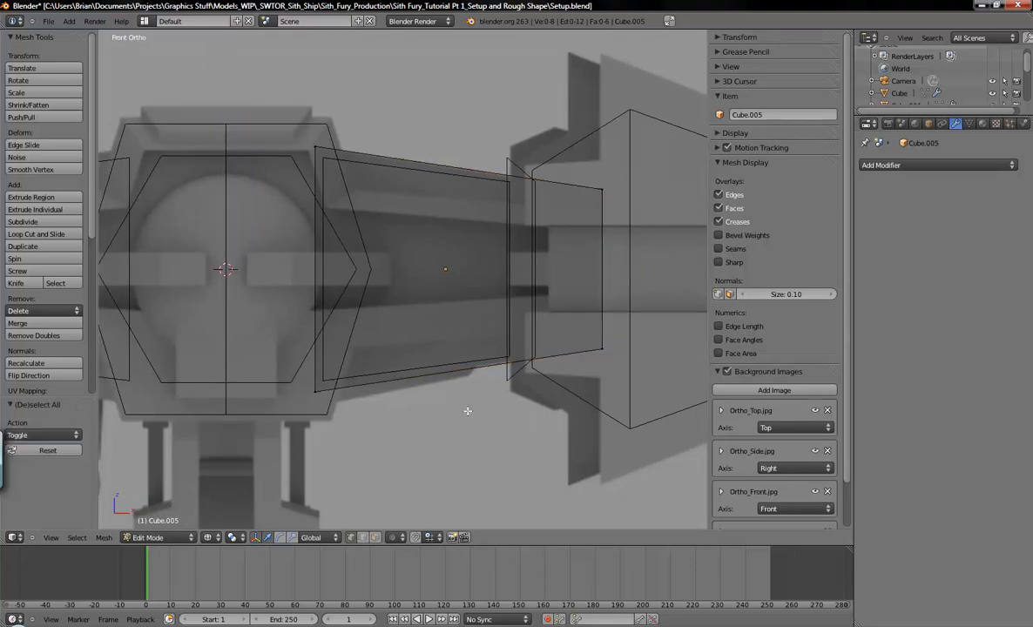
scroll(514, 418, up, 6)
middle_drag(517, 424, 502, 422)
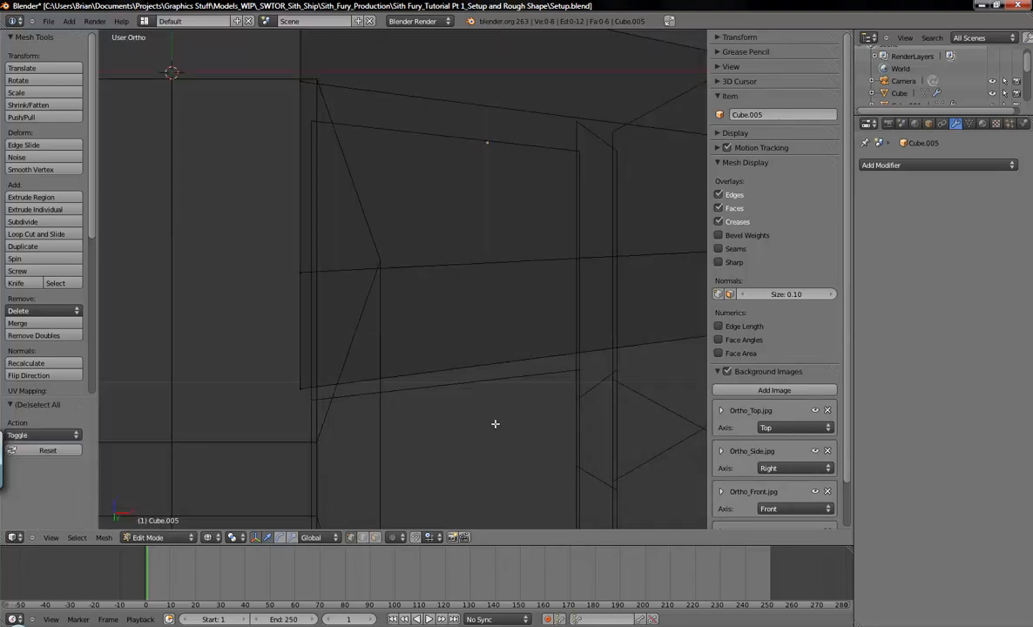
key(KP_1)
scroll(487, 424, down, 3)
shift+middle_drag(416, 428, 564, 420)
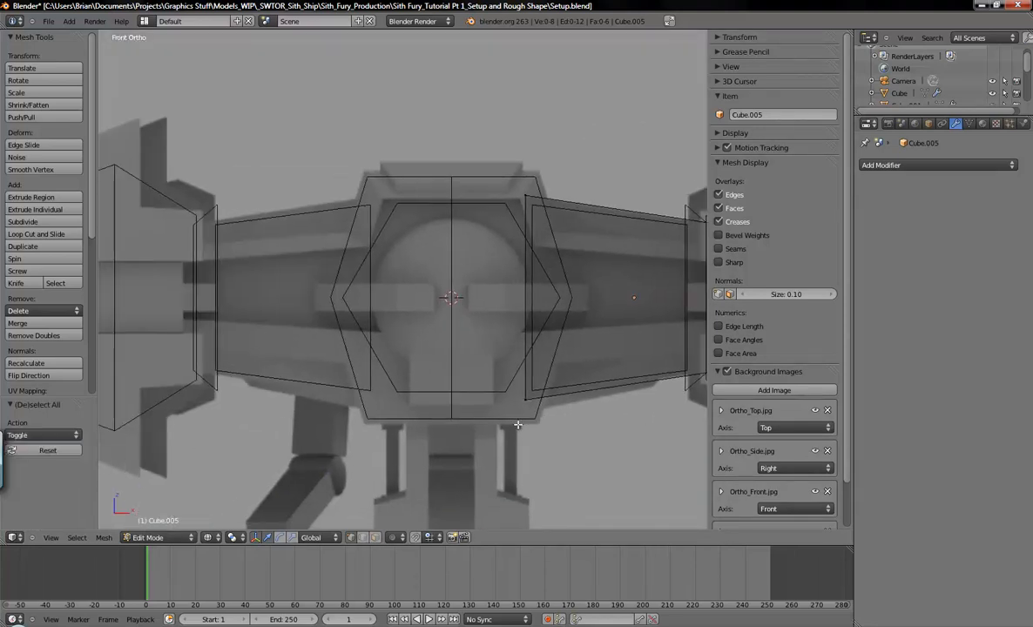
shift+middle_drag(640, 404, 509, 414)
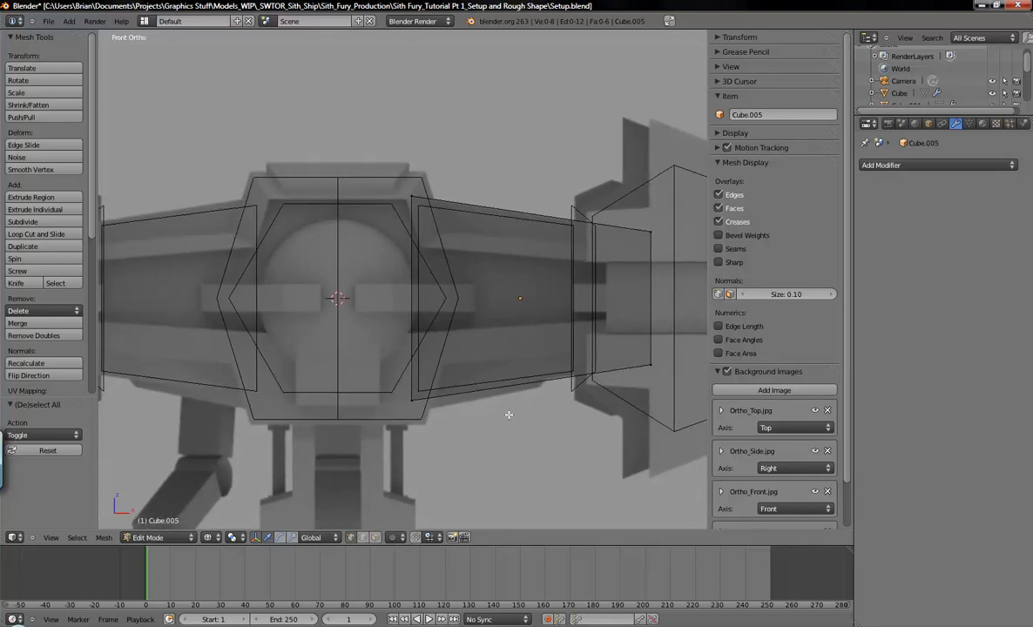
scroll(478, 435, up, 2)
Box-select the block's inner and outer lower vertices and move them down about 0.028 along Z.
key(b)
drag(350, 363, 427, 414)
shift+middle_drag(566, 430, 420, 445)
key(b)
drag(542, 340, 628, 412)
drag(404, 338, 434, 347)
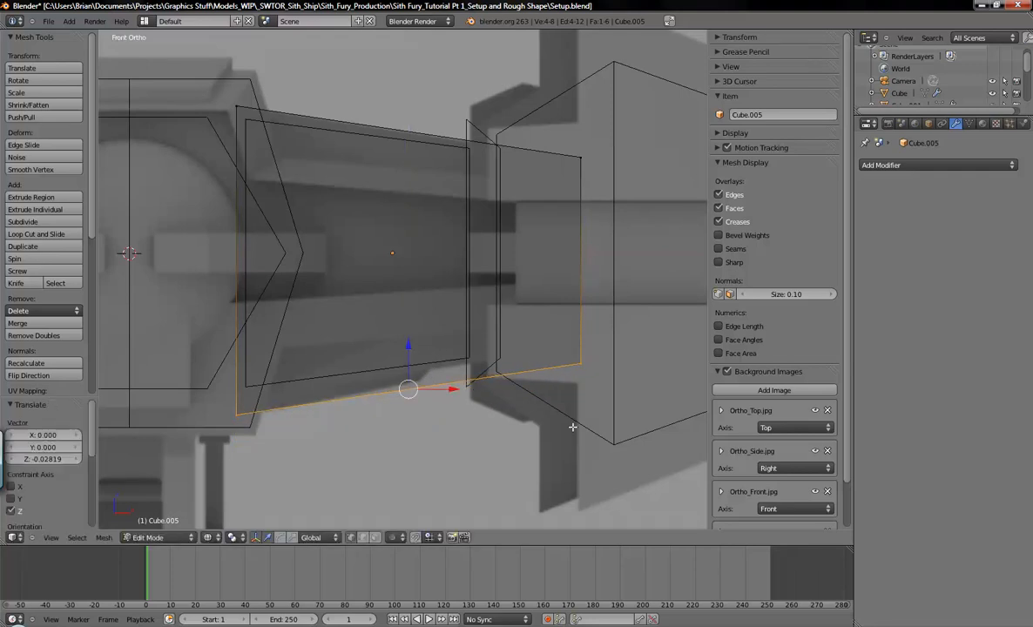
Select only the block's outer lower vertices, raise them about 0.025 along Z to match the reference, and deselect everything.
key(a)
right_click(579, 363)
key(g)
key(z)
drag(584, 316, 583, 300)
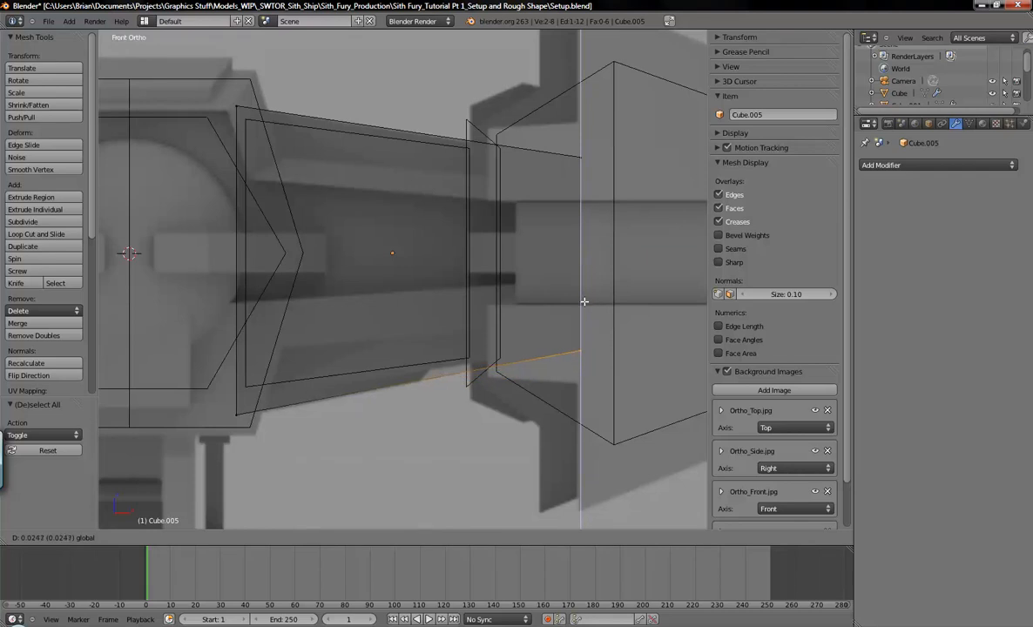
click(583, 301)
key(a)
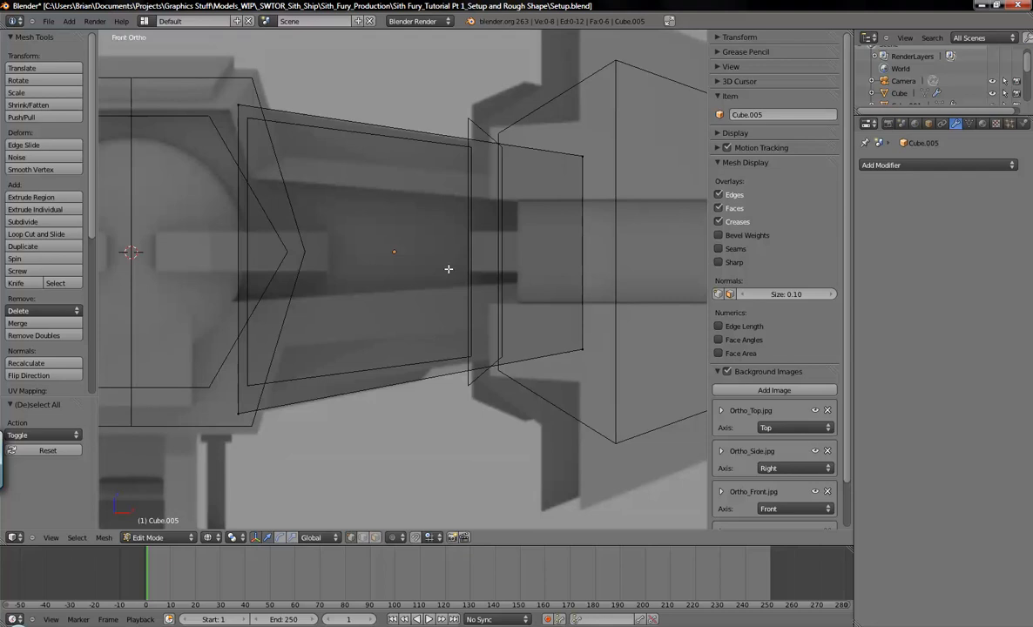
key(KP_7)
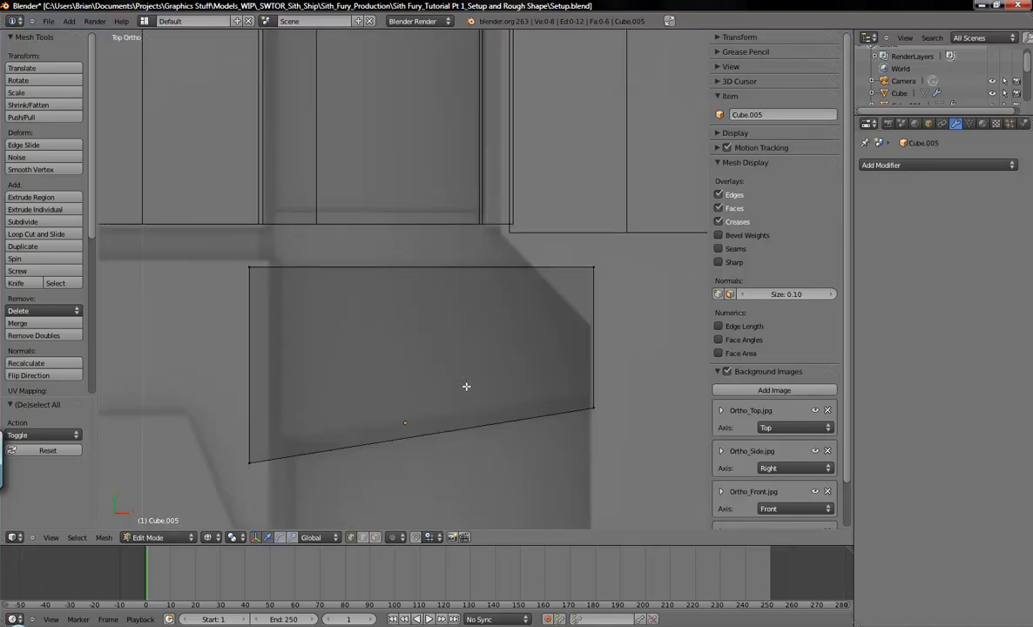
shift+middle_drag(515, 417, 540, 374)
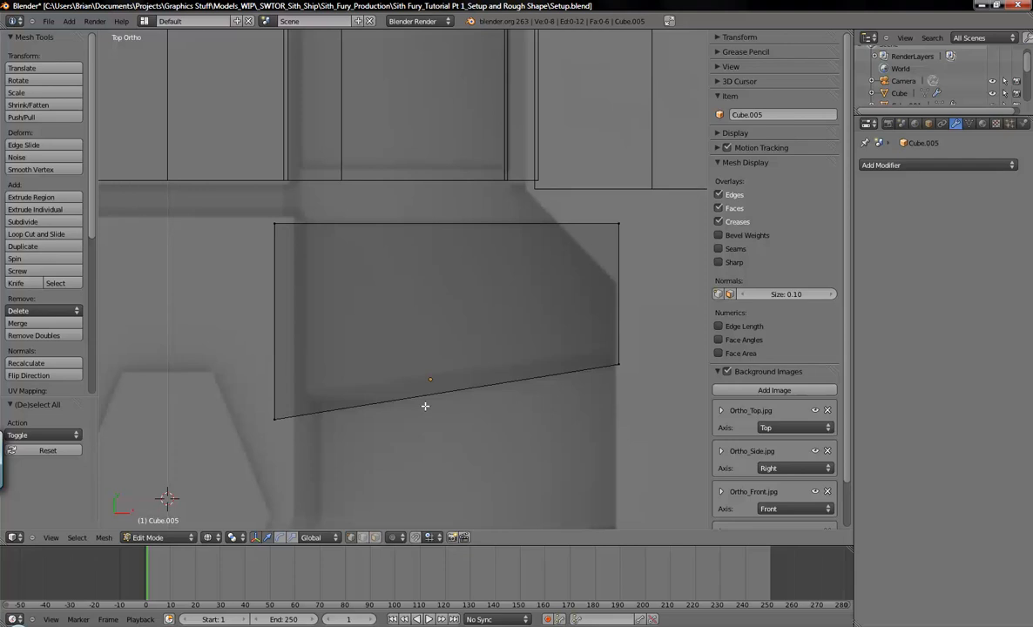
key(KP_1)
shift+middle_drag(471, 289, 468, 363)
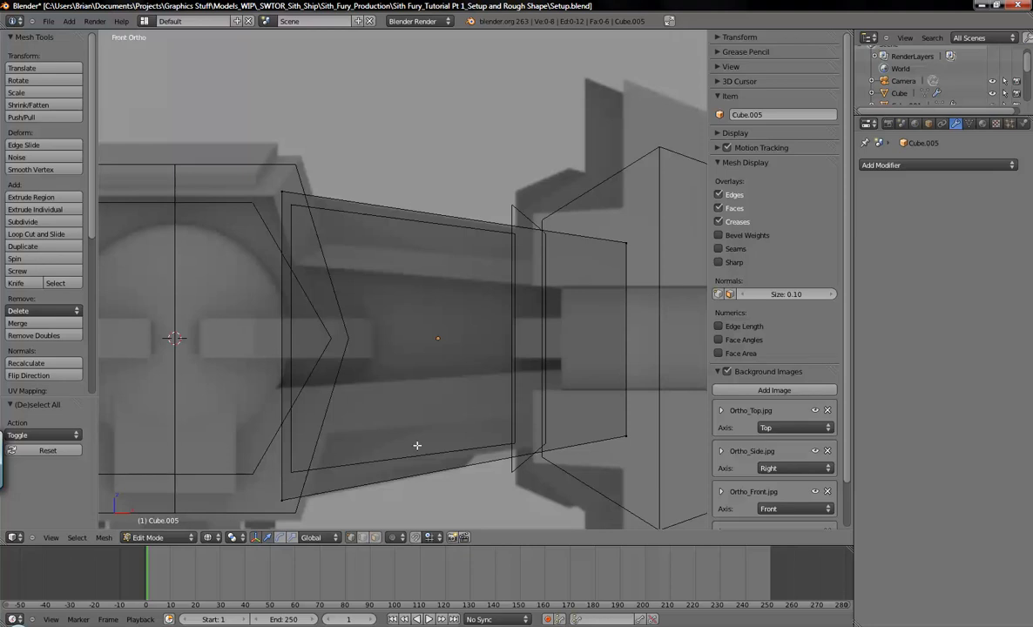
key(a)
key(a)
key(b)
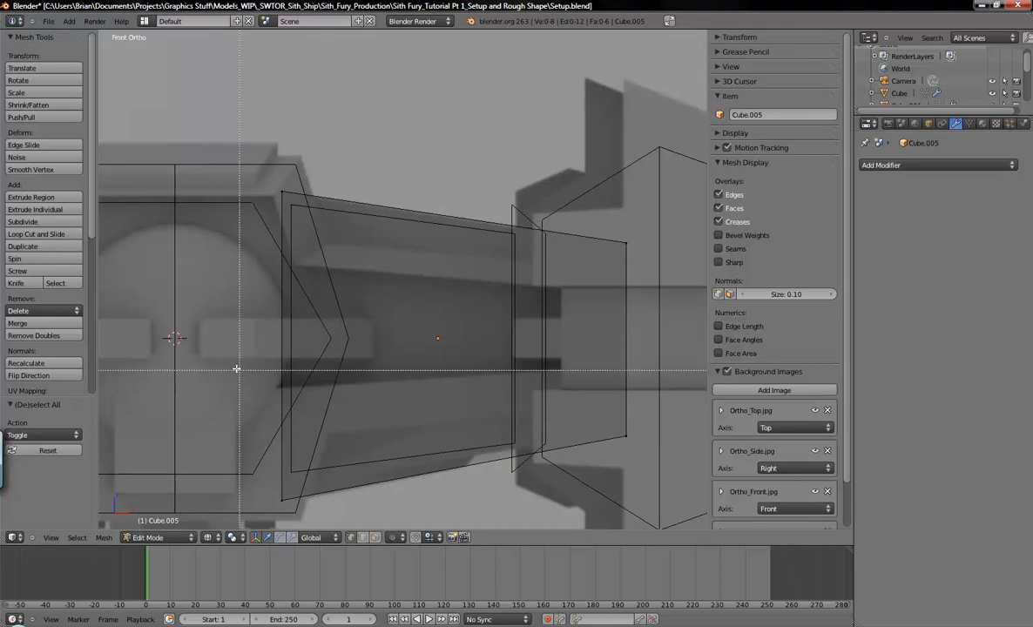
key(Escape)
Add a horizontal loop cut around the block and slide it towards the upper edge, at about 0.70.
click(38, 237)
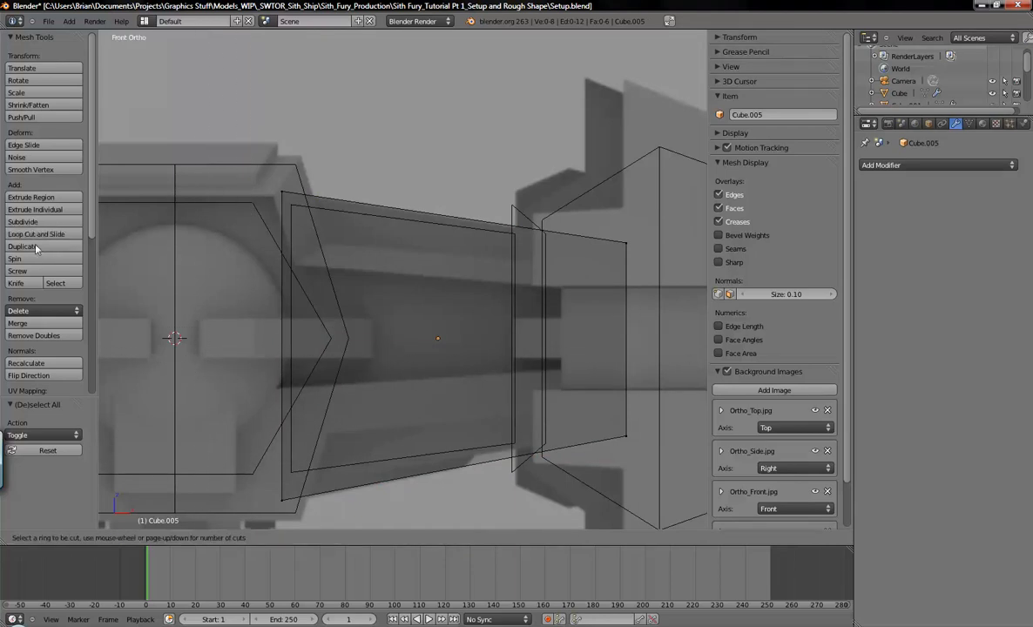
click(309, 347)
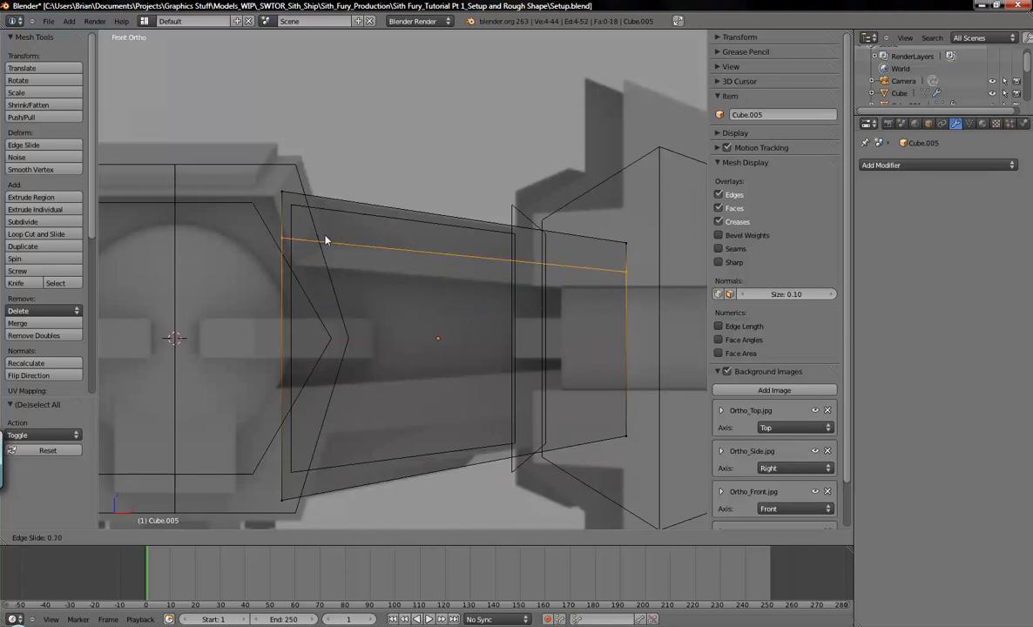
click(327, 239)
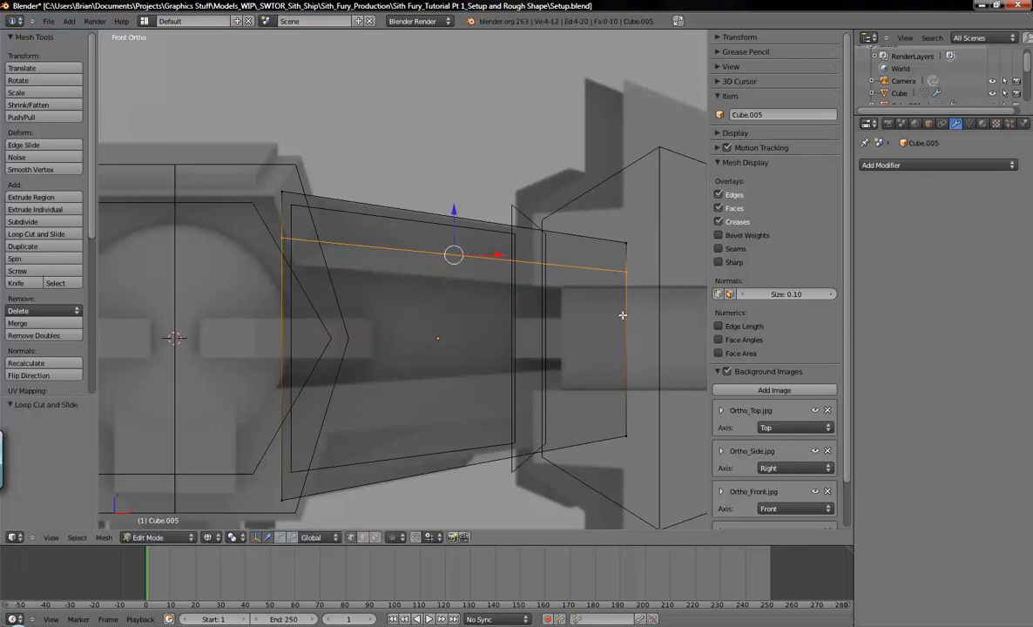
In solid shading, select the two vertices of the block's upper front edge and move them about 0.048 along Y to form a bevel.
key(KP_3)
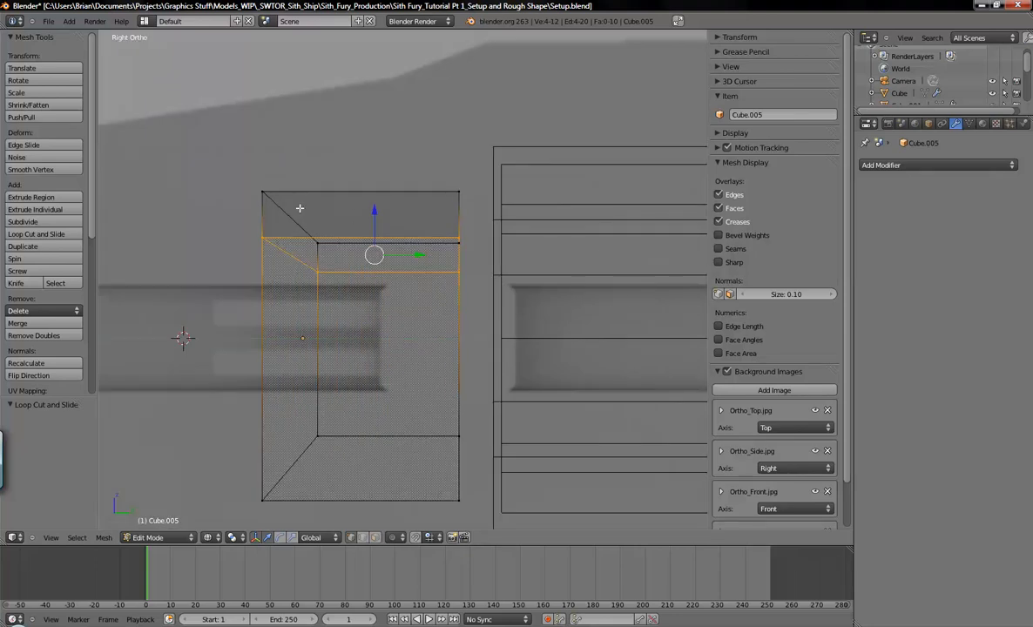
key(a)
mouse_move(381, 264)
middle_down()
mouse_move(387, 334)
mouse_move(388, 232)
mouse_move(346, 221)
mouse_move(328, 235)
mouse_move(338, 244)
mouse_move(402, 222)
mouse_move(510, 265)
mouse_move(491, 300)
mouse_move(526, 319)
mouse_move(468, 327)
middle_up()
key(z)
scroll(491, 299, down, 3)
right_click(380, 265)
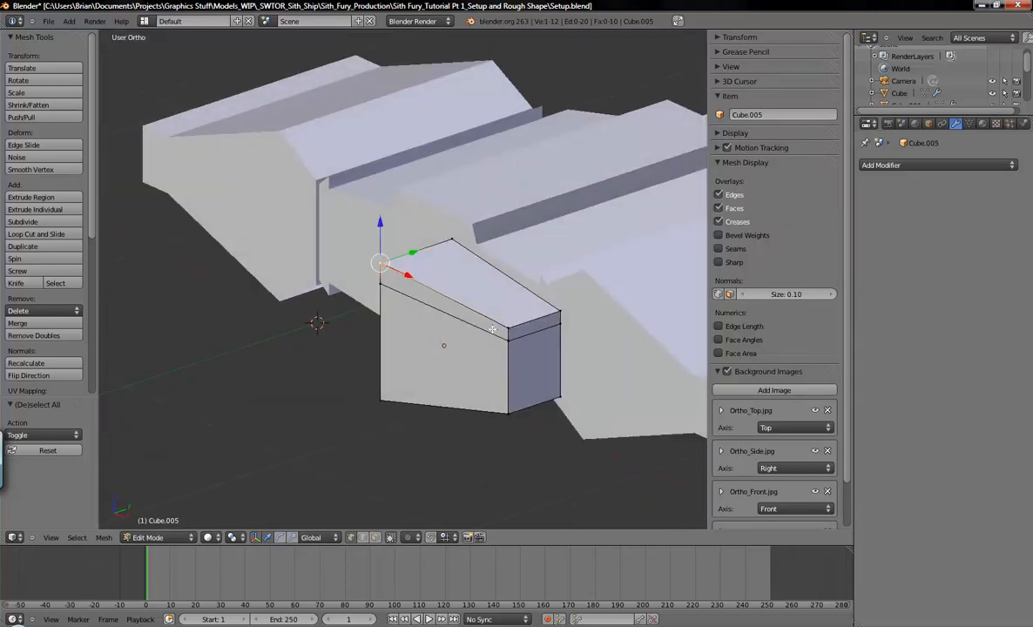
shift+right_click(506, 323)
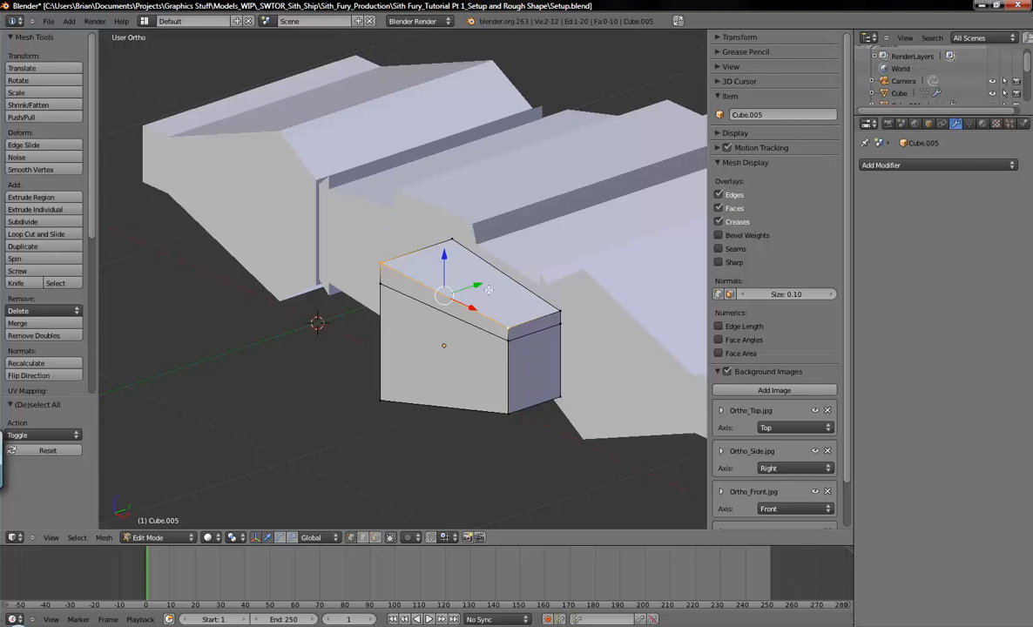
drag(477, 281, 487, 281)
Compare the block's bevelled front with the roughout renders in Windows Photo Gallery, then return to Blender and deselect everything.
middle_drag(486, 281, 444, 305)
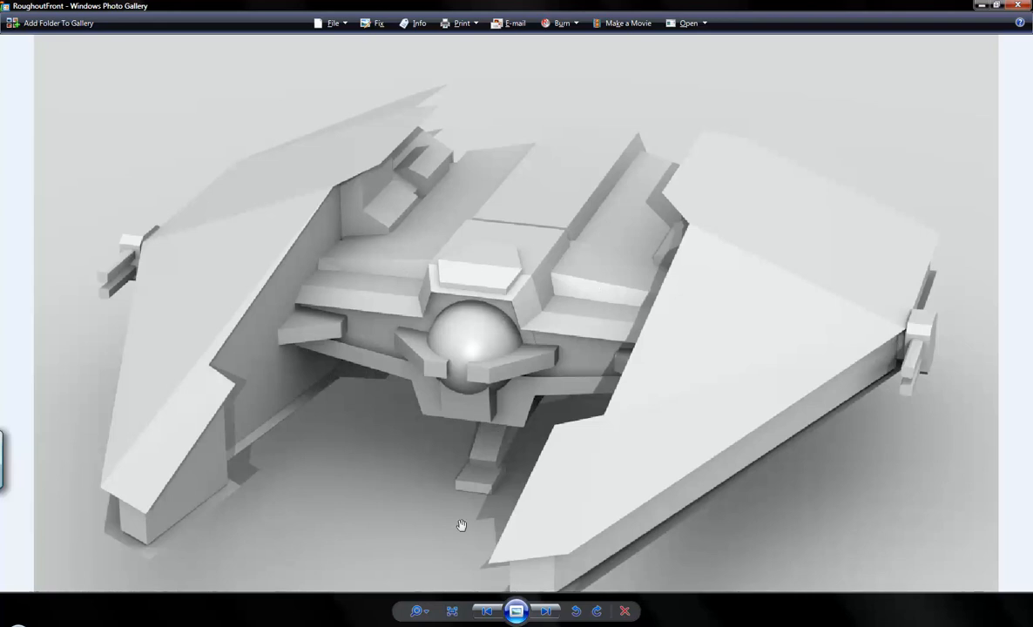
key(Right)
key(Right)
key(Right)
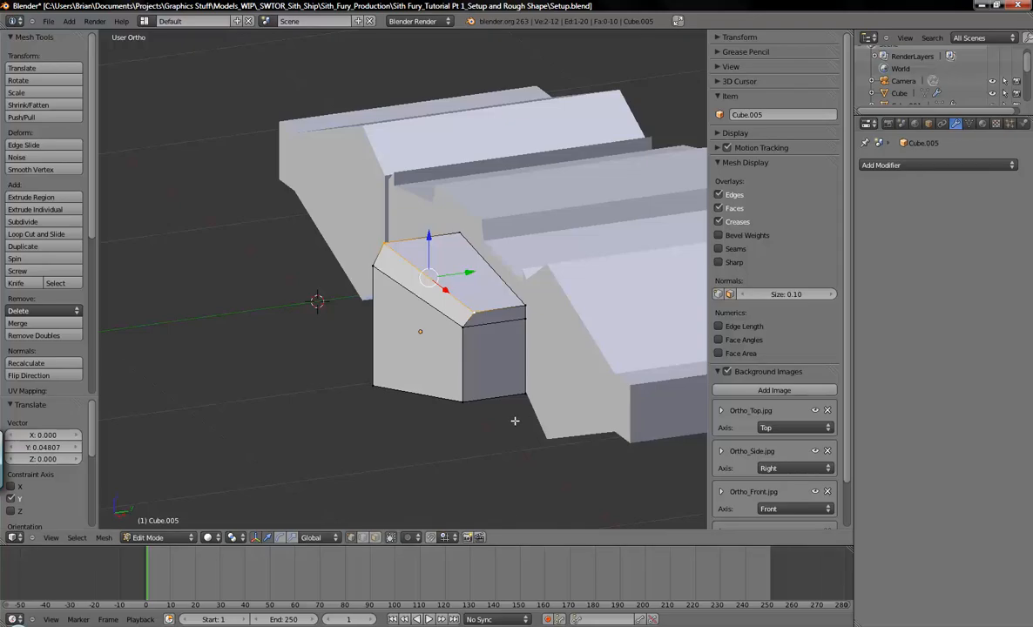
middle_drag(444, 343, 393, 364)
scroll(393, 364, up, 3)
shift+middle_drag(455, 307, 469, 344)
key(a)
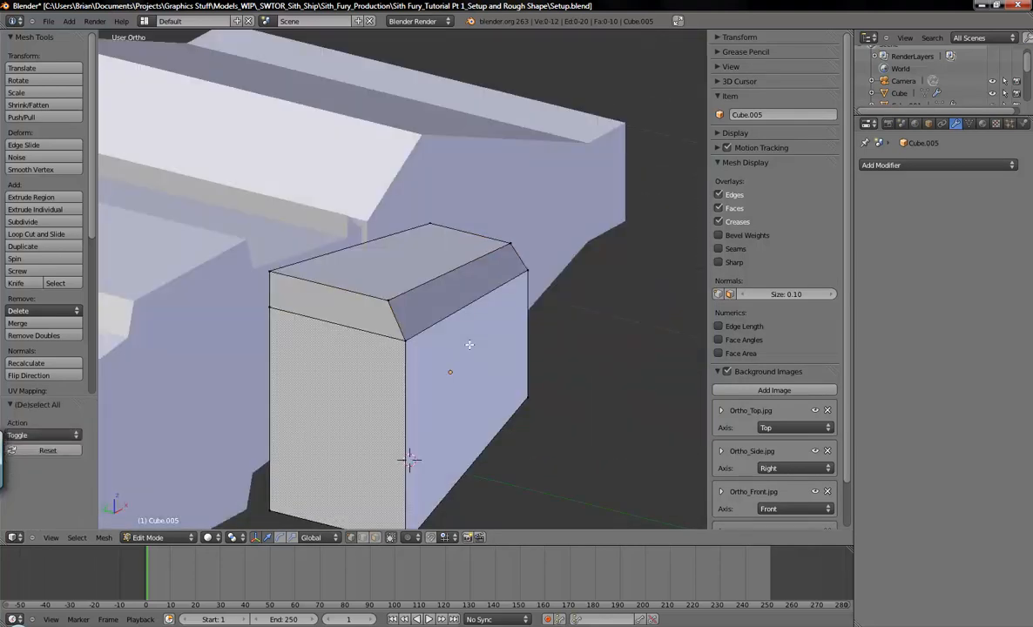
Switch to top view, leave Edit Mode on the block, and select the central hull object.
key(KP_7)
scroll(403, 374, down, 2)
shift+middle_drag(403, 374, 456, 331)
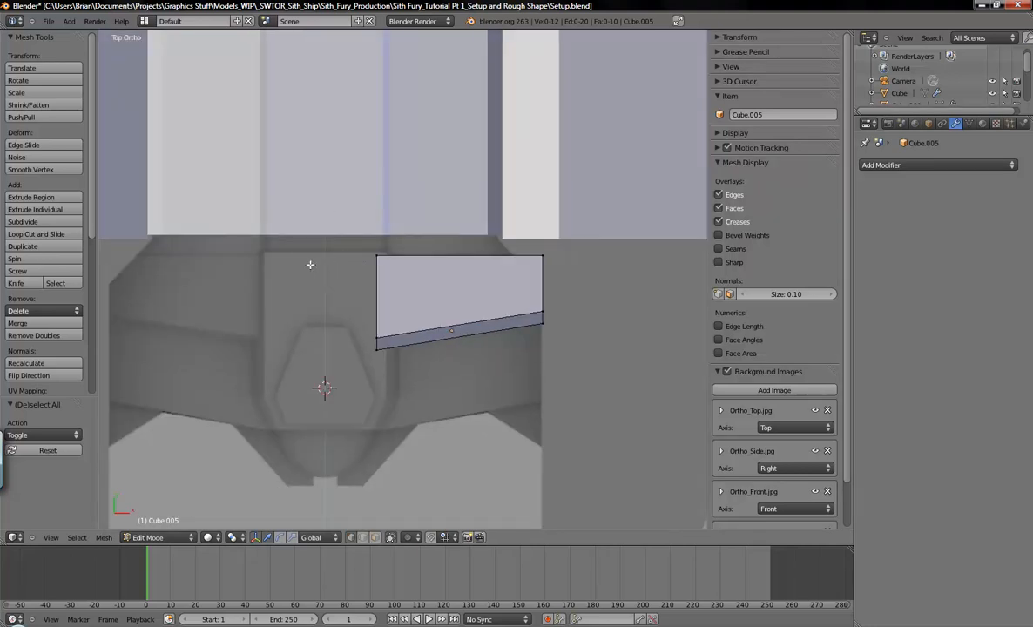
key(Tab)
right_click(347, 215)
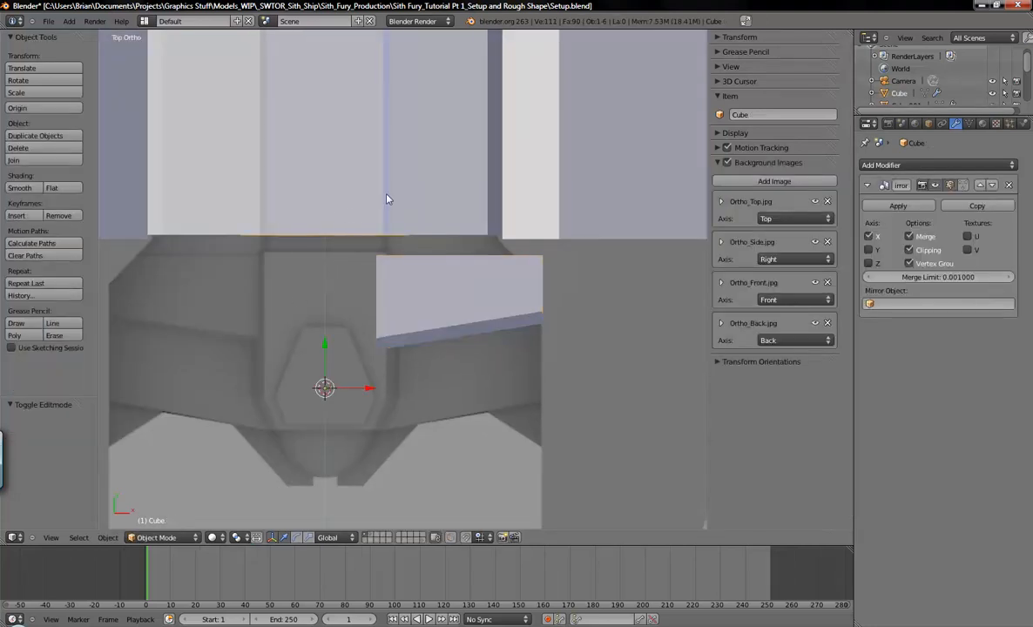
scroll(417, 307, down, 3)
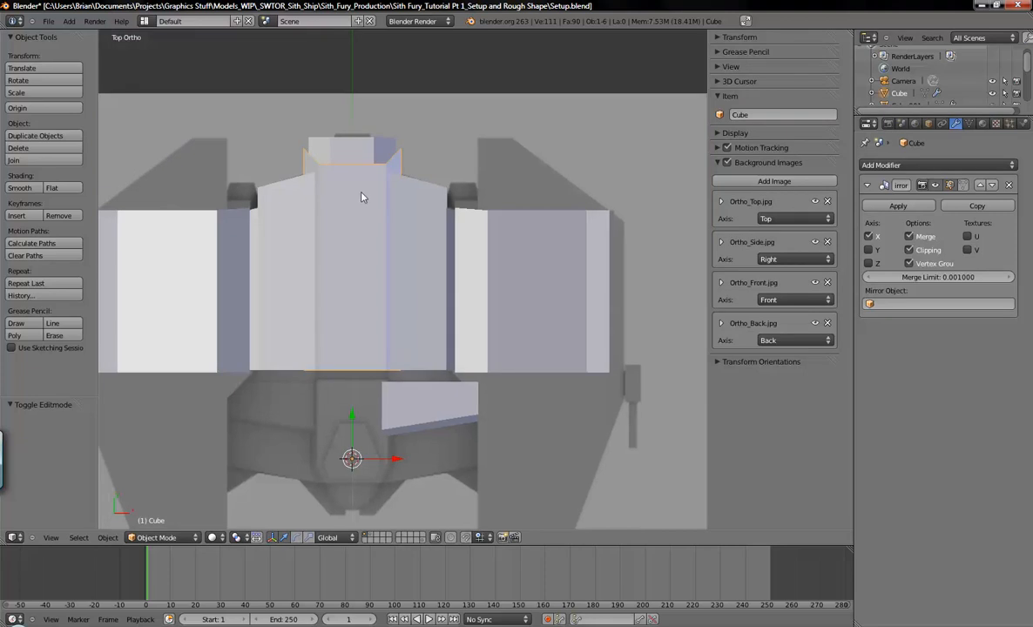
key(g)
right_click(357, 225)
shift+middle_drag(397, 336, 425, 262)
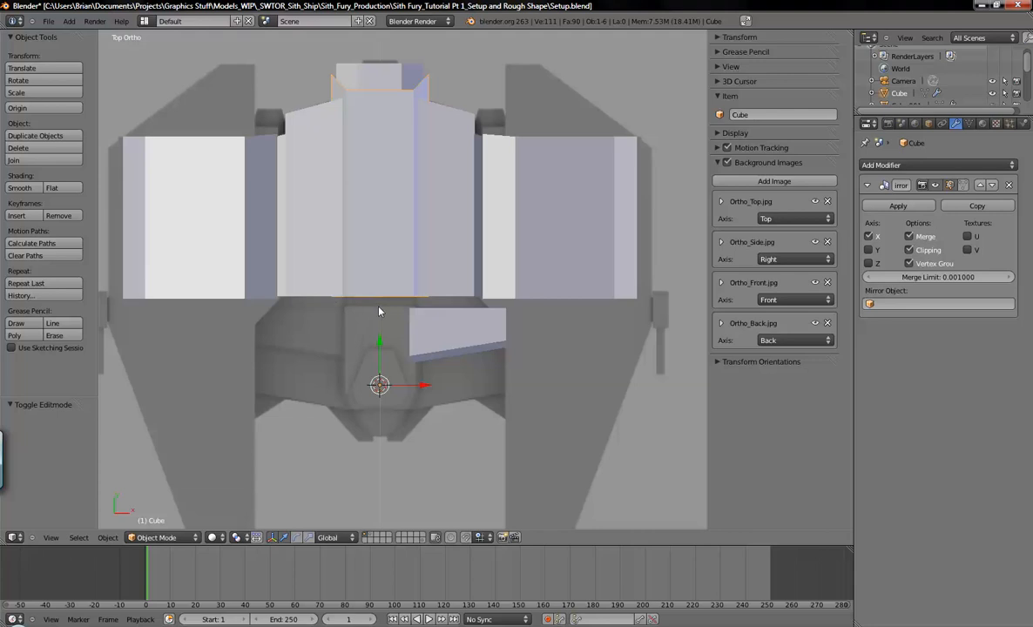
key(g)
right_click(400, 174)
Duplicate the central hull and move the copy about -1.515 along Y, in front of the original.
key(shift+d)
click(380, 211)
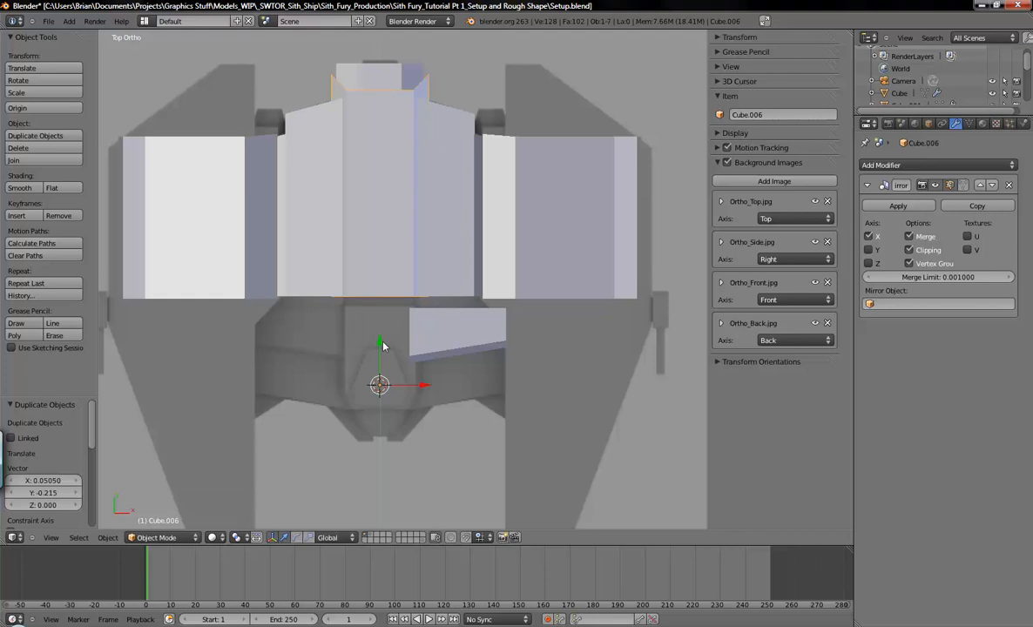
key(g)
key(y)
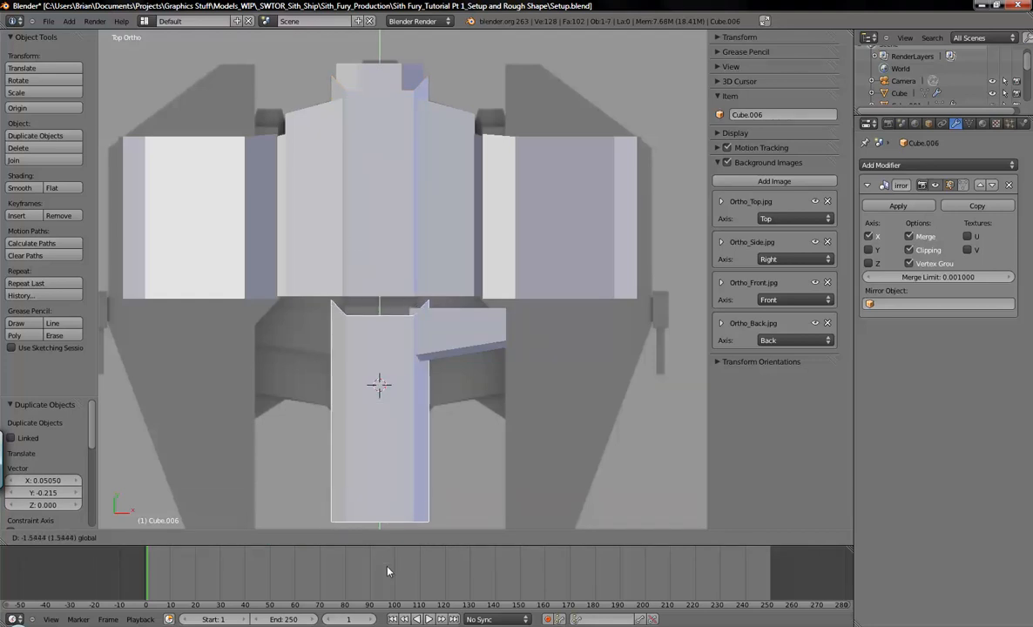
click(387, 569)
In top wireframe view, edit the hull copy and move its outer rear corner vertex about -0.120 along Y.
shift+middle_drag(411, 428, 372, 393)
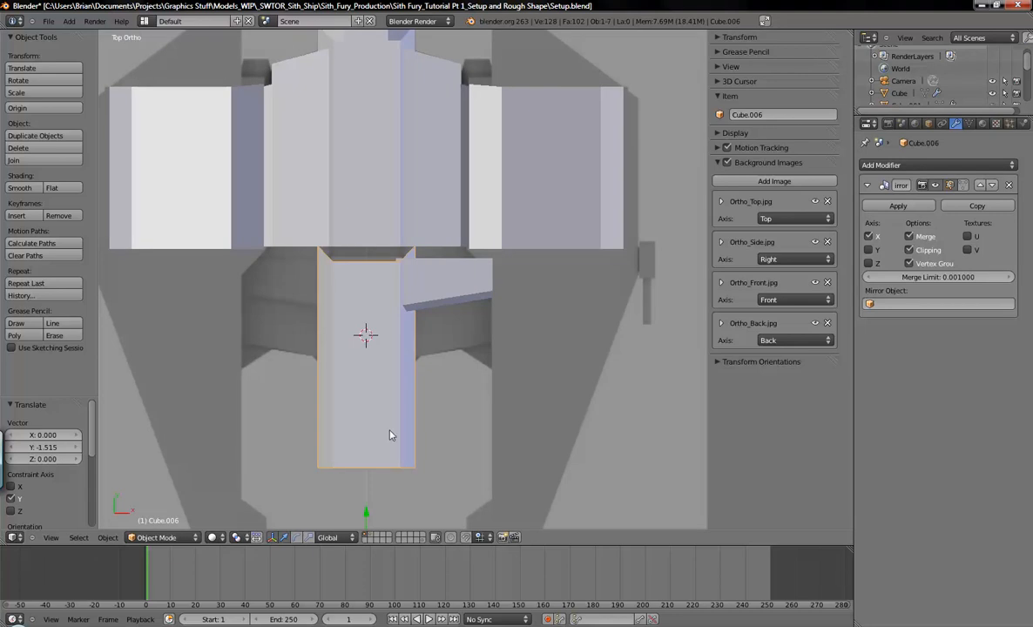
key(z)
scroll(379, 418, up, 1)
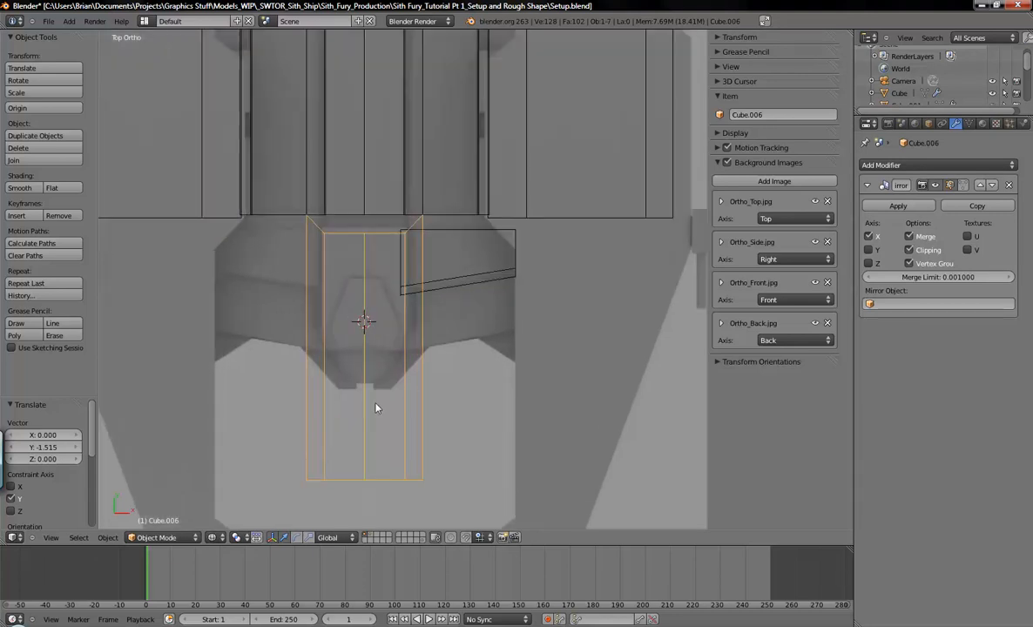
scroll(410, 309, up, 3)
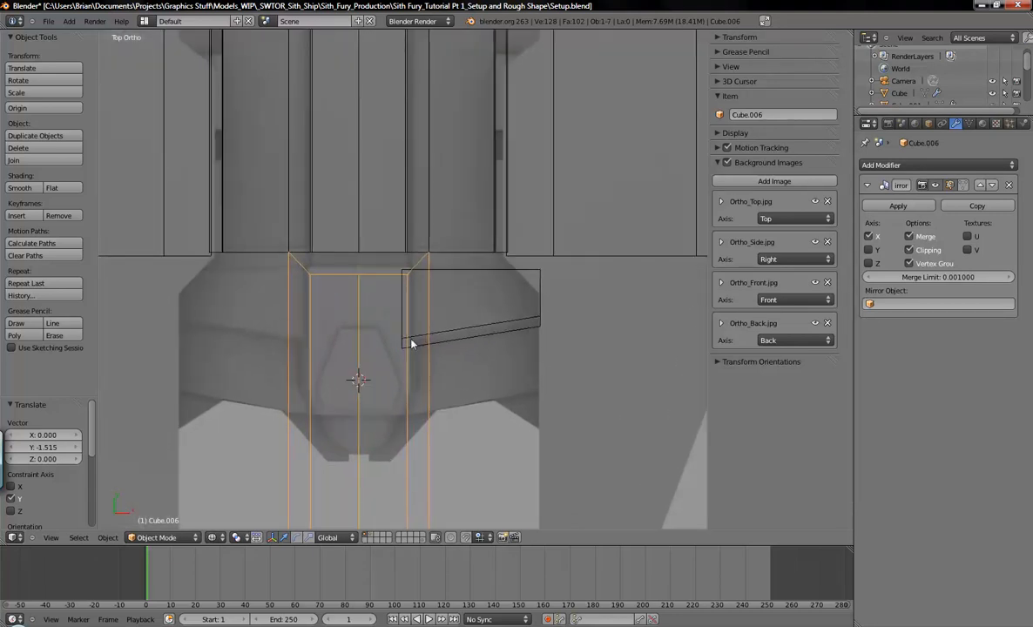
shift+scroll(356, 345, up, 1)
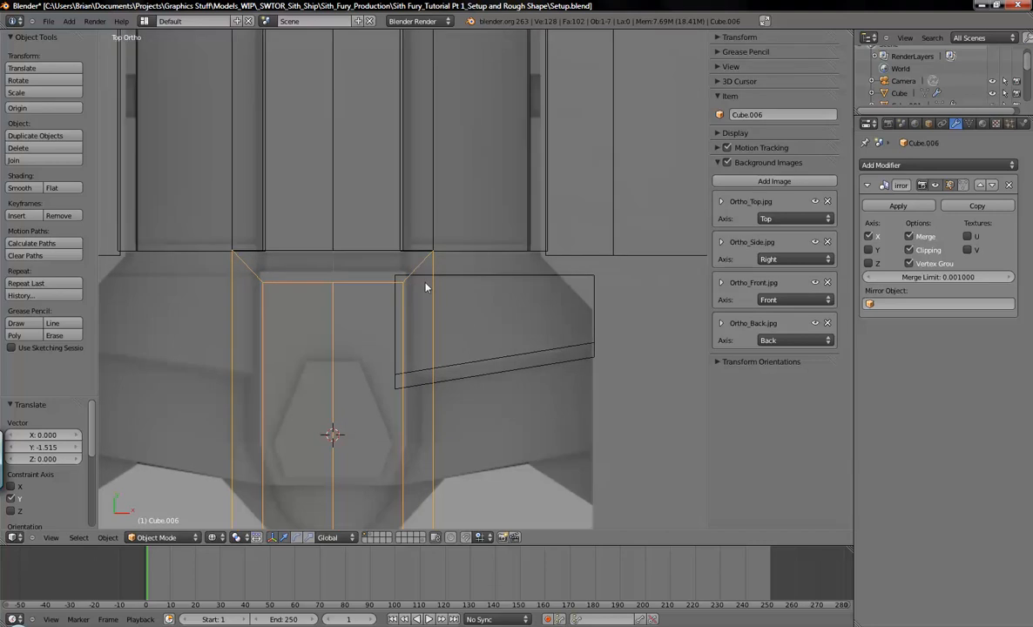
key(Tab)
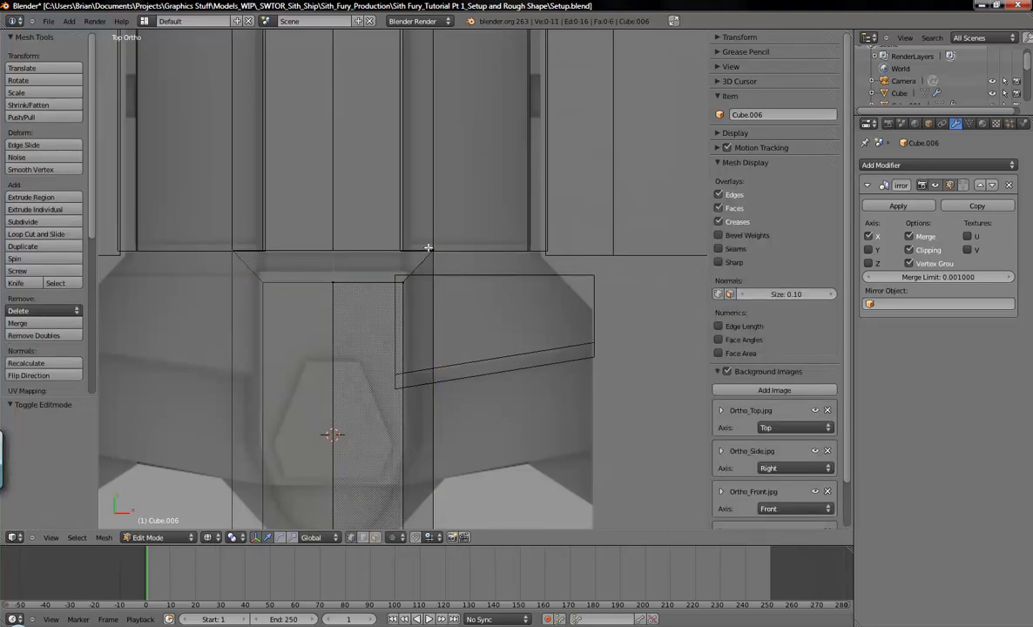
right_click(435, 246)
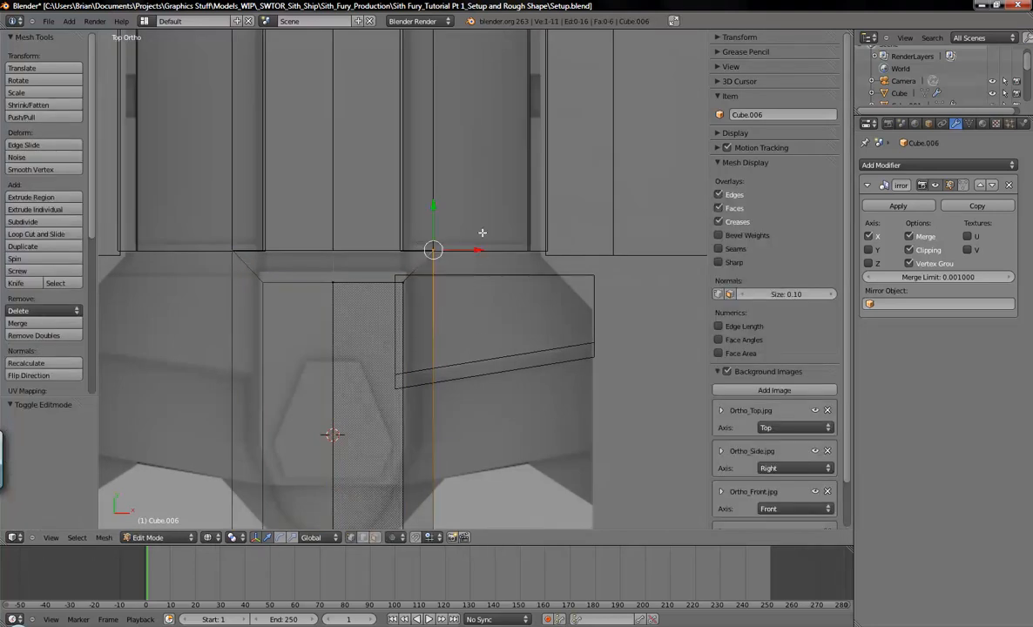
shift+middle_drag(489, 271, 476, 308)
key(g)
key(y)
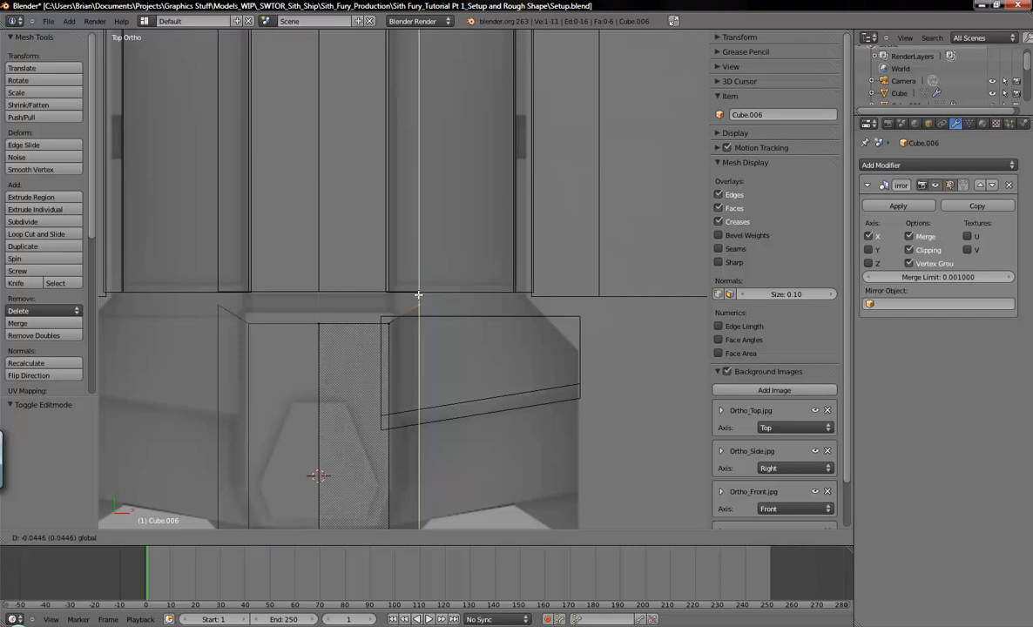
click(435, 288)
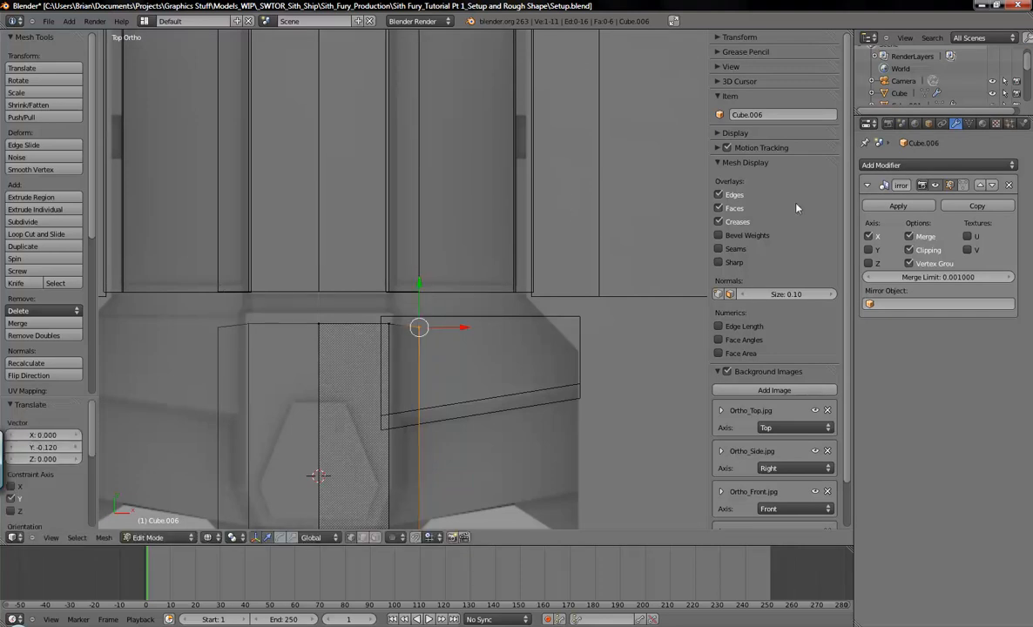
Undo the last vertex move and shift the hull copy's outer rear corner vertex about 0.160 along Y.
key(ctrl+z)
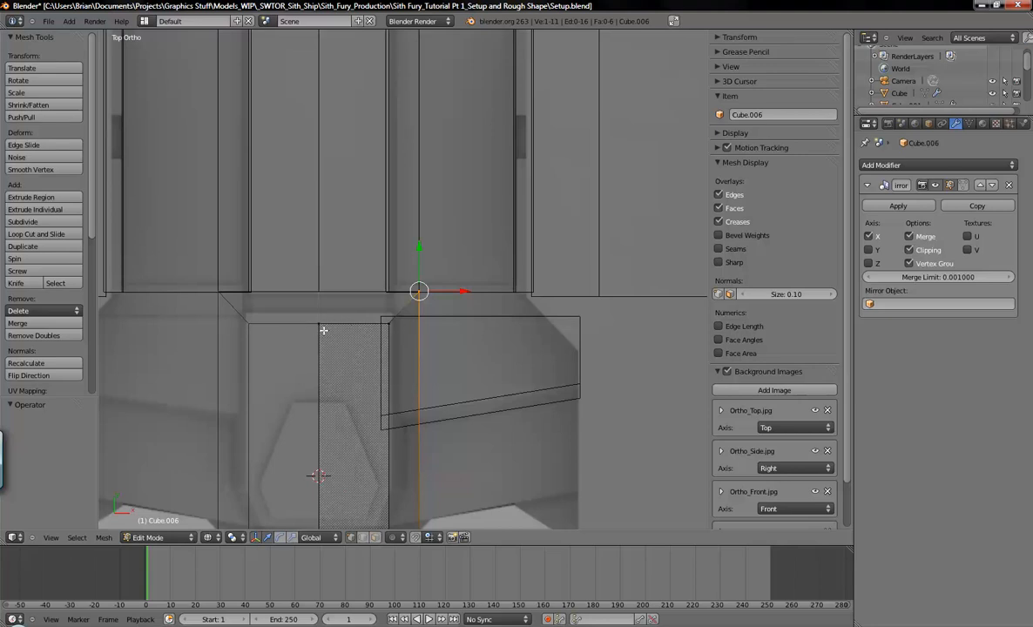
mouse_move(419, 248)
mouse_down()
mouse_move(417, 289)
mouse_move(424, 242)
mouse_up()
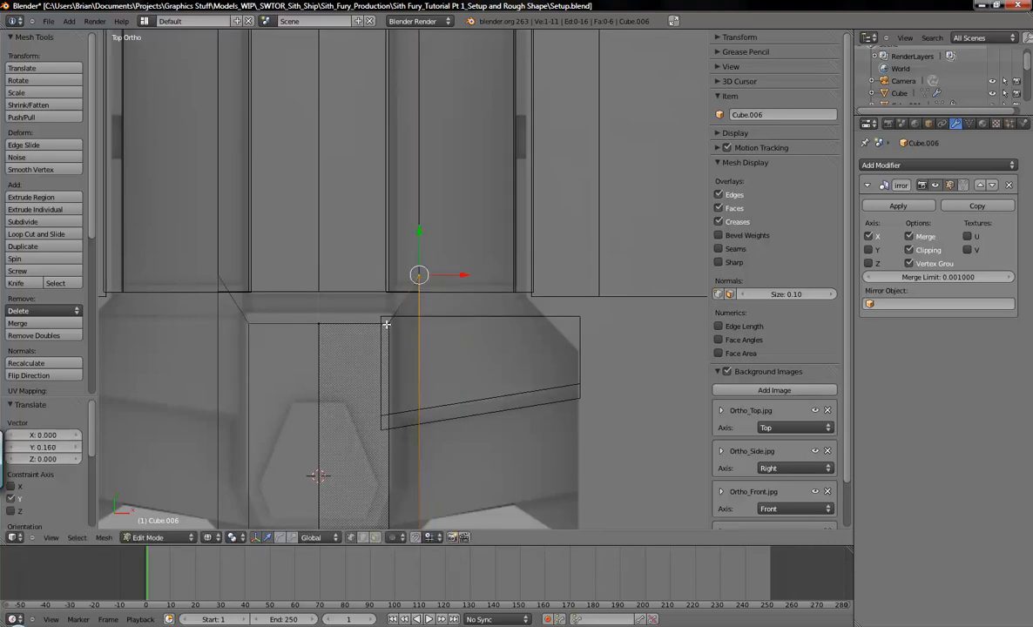
scroll(387, 323, up, 4)
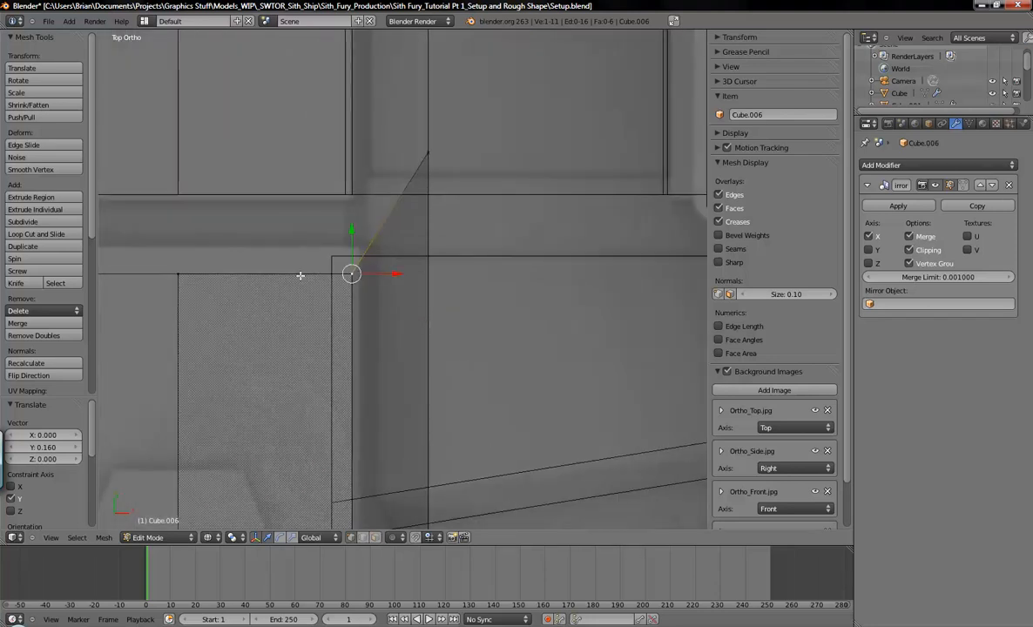
Display the transform coordinates of the hull copy's inner rear corner vertex.
key(n)
key(n)
click(739, 37)
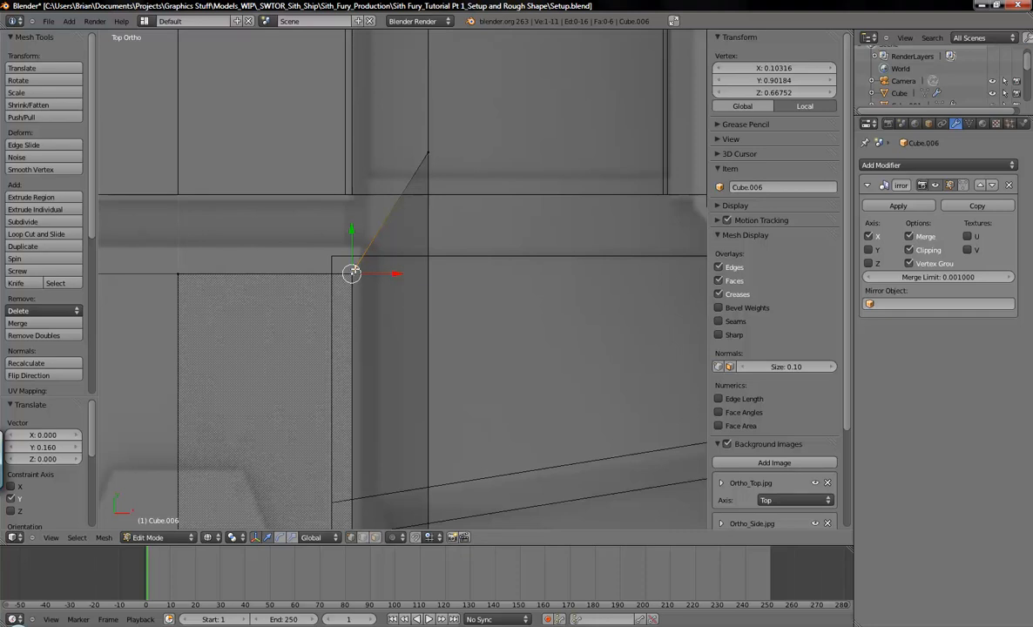
Try to move the inner rear corner vertex about 0.085 along Y.
key(g)
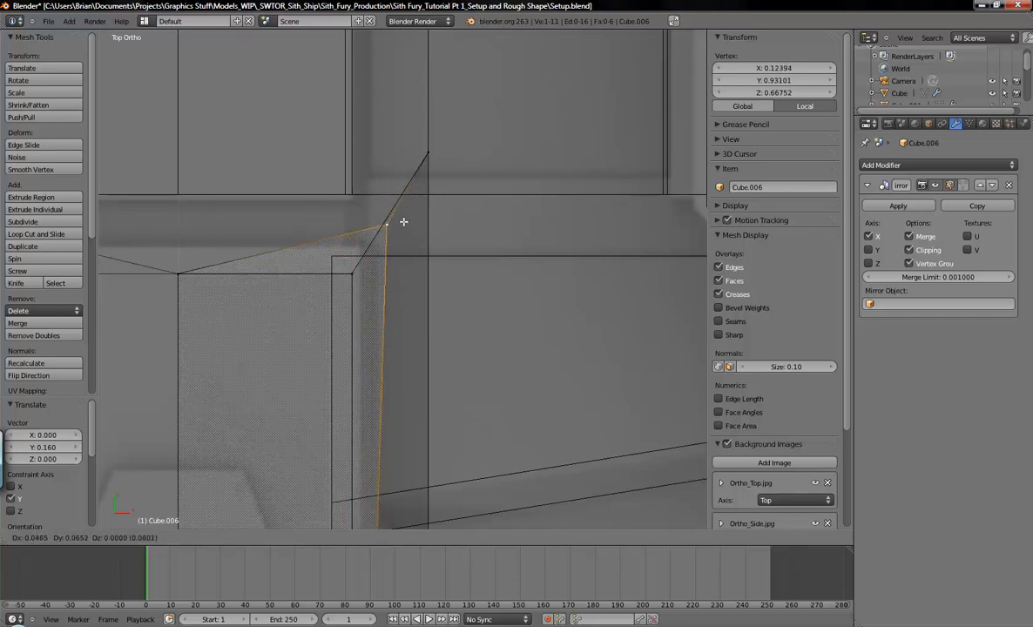
click(369, 267)
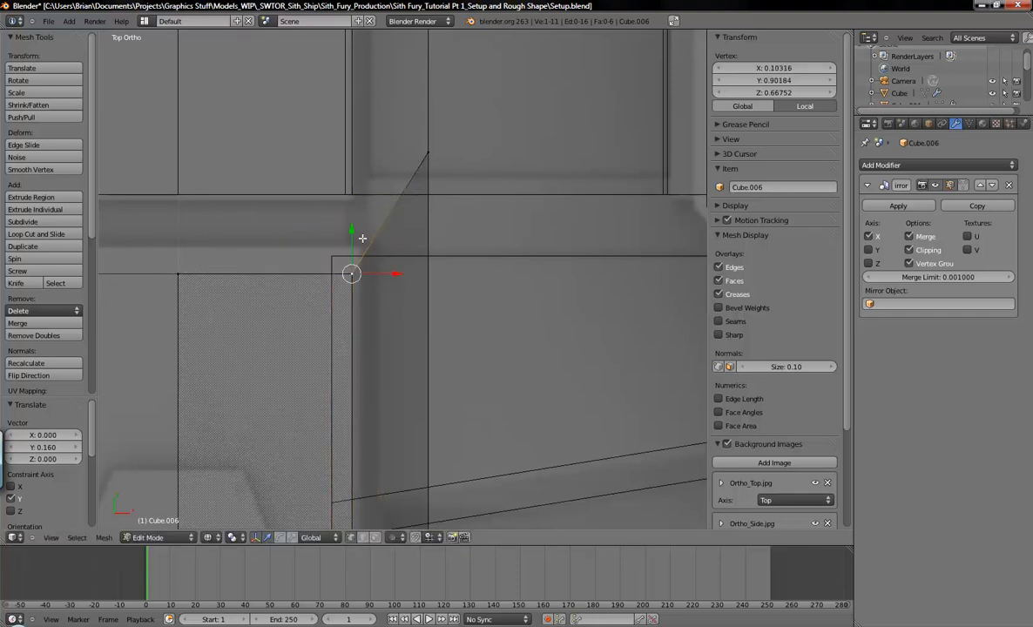
drag(350, 232, 440, 157)
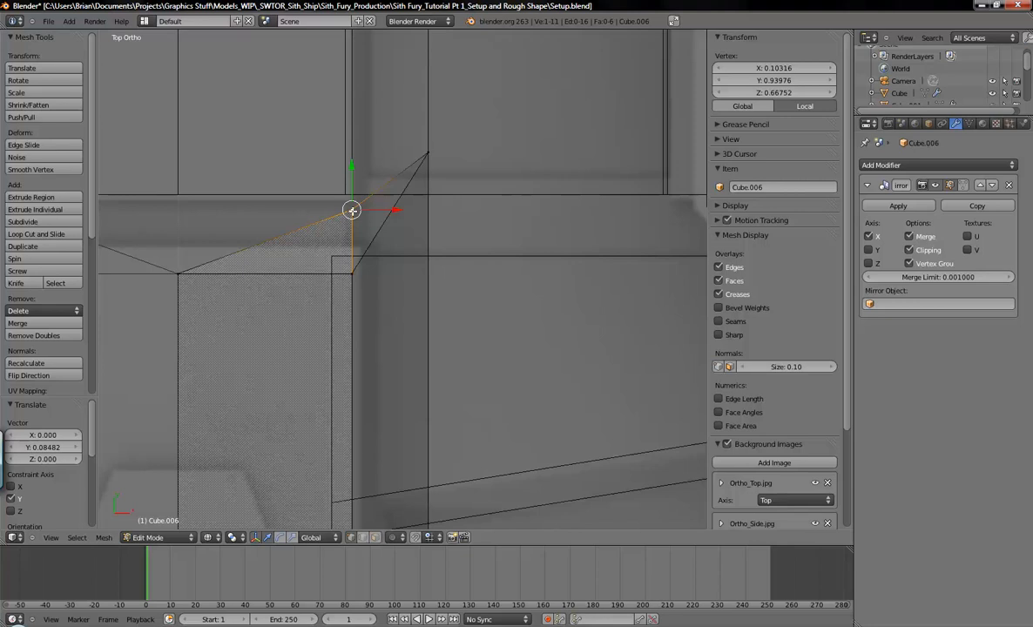
key(ctrl+z)
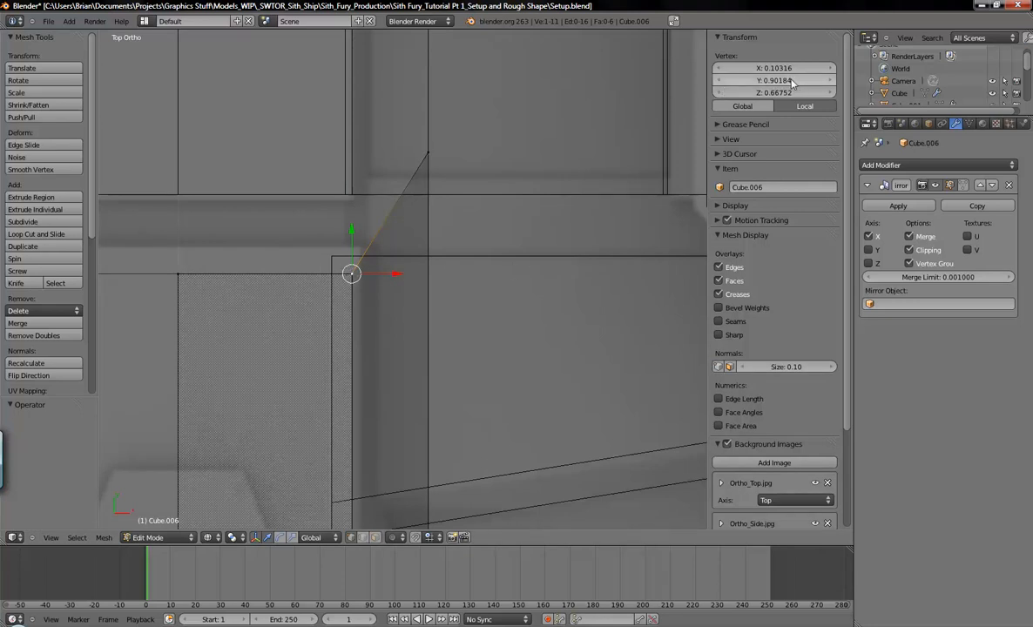
Set the outer rear corner vertex's Y coordinate to 0.90184, in line with the inner rear vertex.
right_click(425, 156)
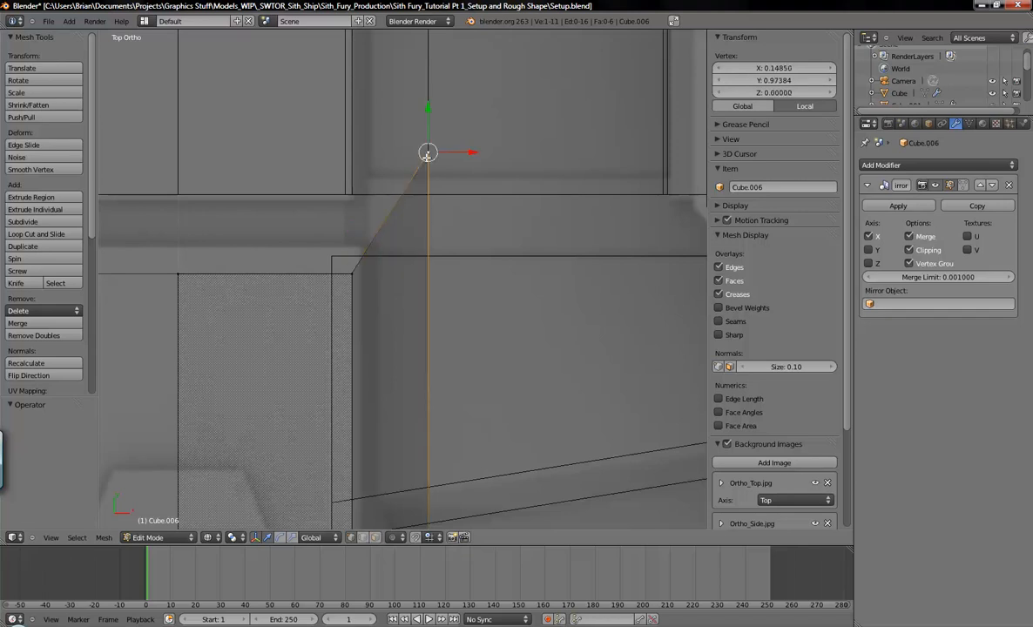
click(771, 80)
text(0.90184)
key(Return)
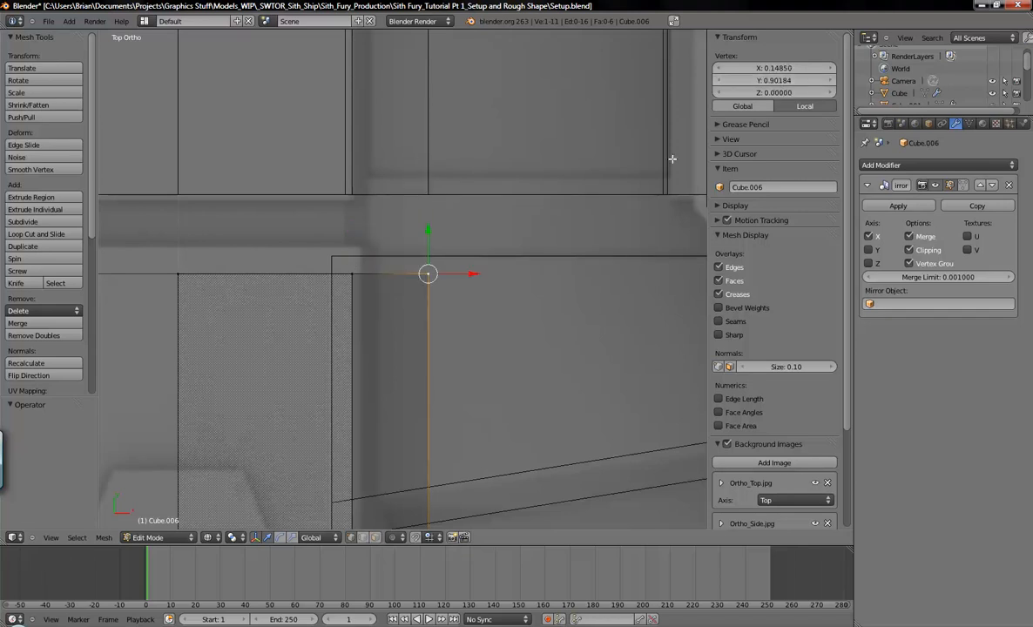
Select all rear-end vertices of the hull copy and move them about 0.037 along Y.
shift+middle_drag(373, 334, 513, 306)
key(a)
scroll(514, 306, down, 2)
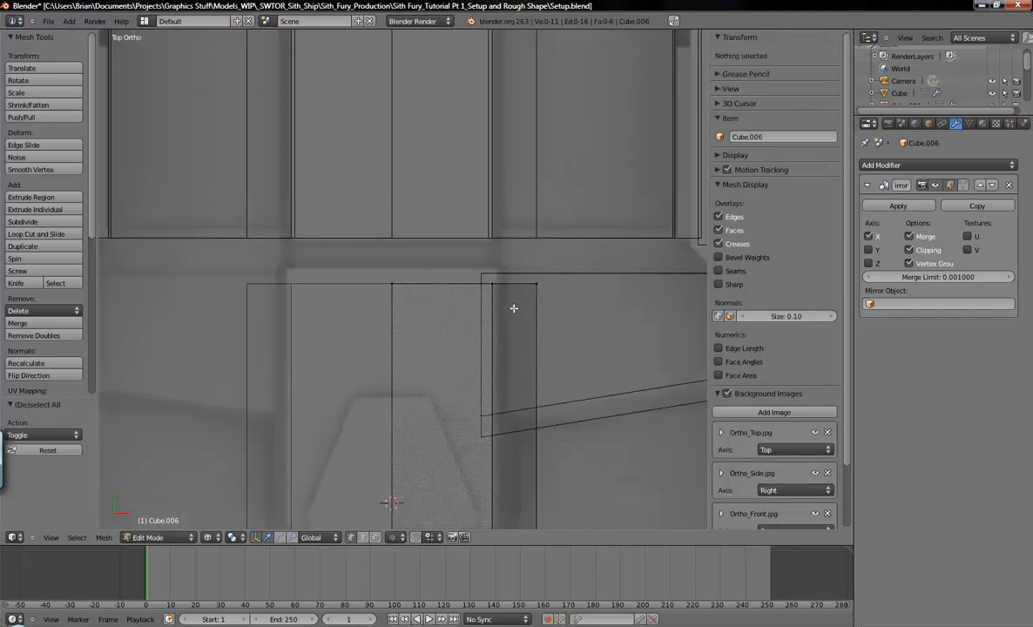
shift+middle_drag(580, 369, 570, 335)
key(b)
drag(287, 242, 592, 262)
drag(450, 209, 449, 193)
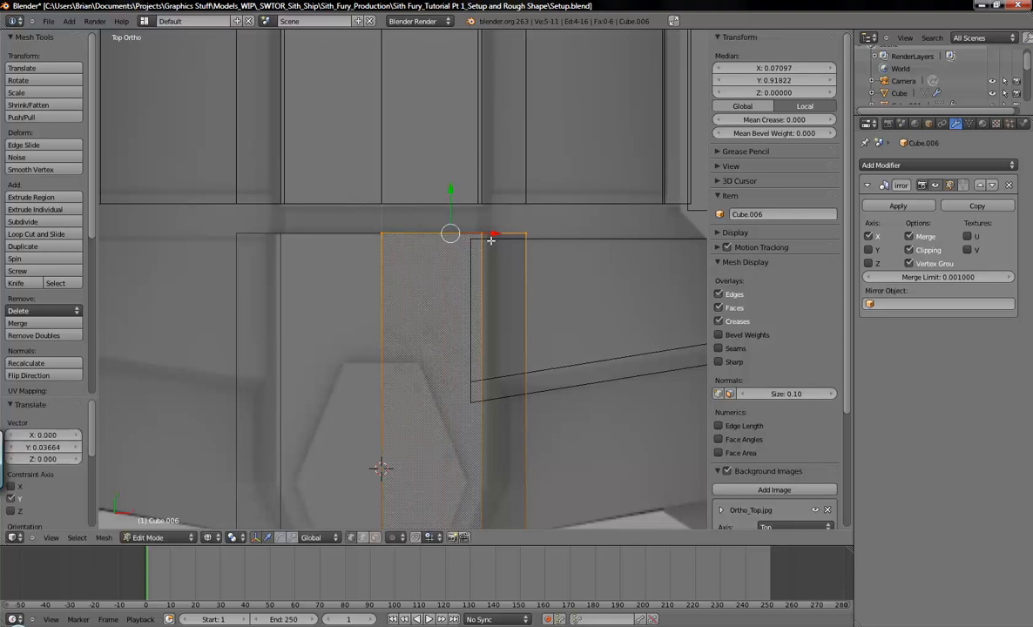
Select only the inner lengthwise edges of the hull copy and move them about 0.015 outward along X.
shift+middle_drag(504, 275, 495, 174)
shift+middle_drag(537, 380, 543, 298)
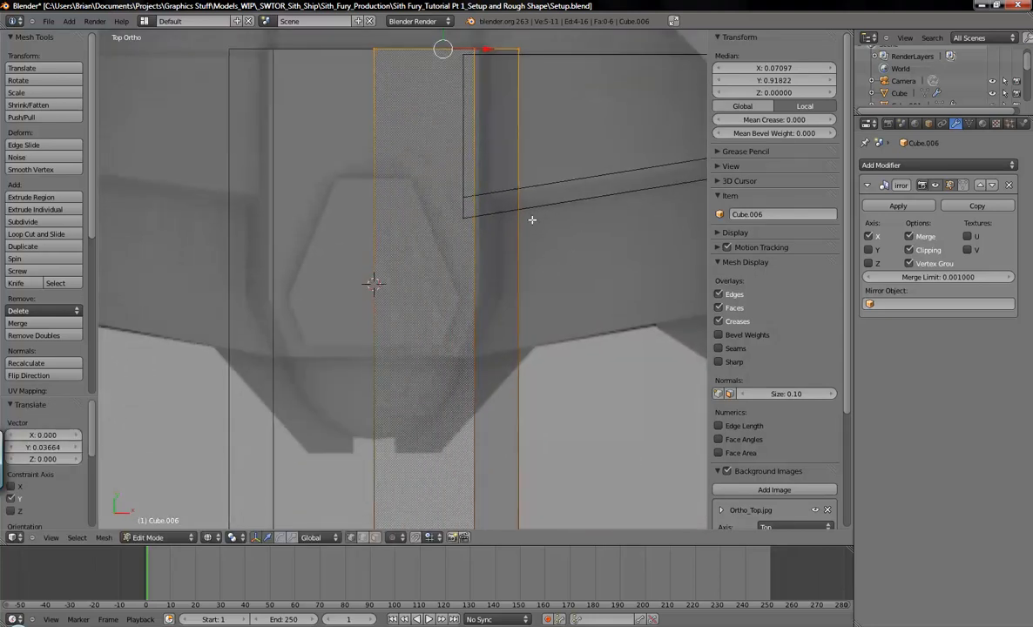
shift+middle_drag(530, 225, 521, 326)
key(a)
scroll(473, 252, down, 3)
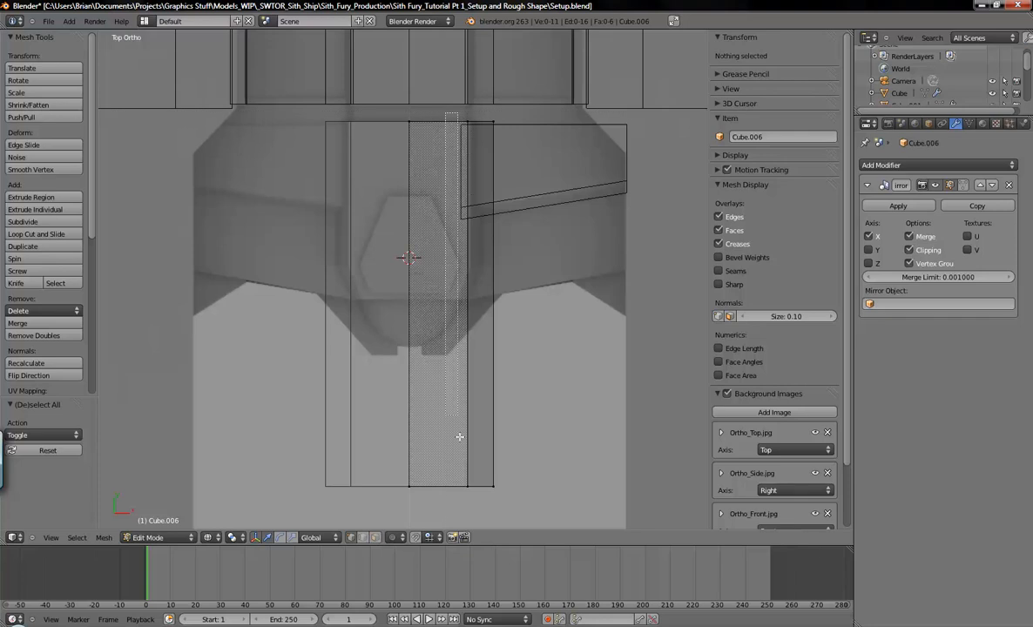
right_click(467, 300)
key(g)
key(x)
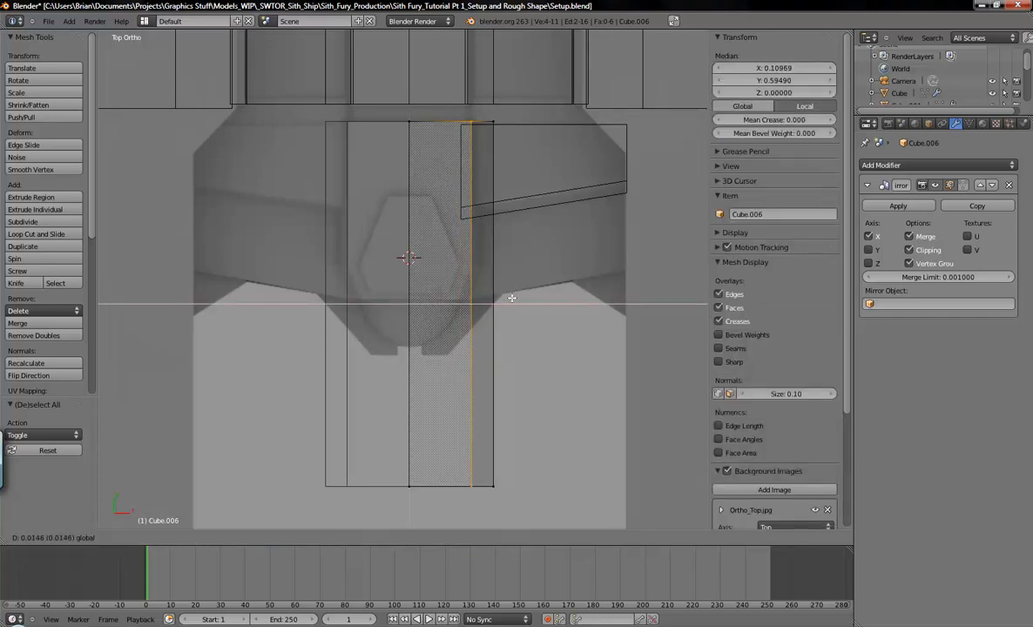
click(511, 298)
Select only the outermost lengthwise edge of the hull copy and move it about -0.041 along X.
key(a)
key(b)
drag(485, 114, 509, 443)
scroll(525, 410, up, 5)
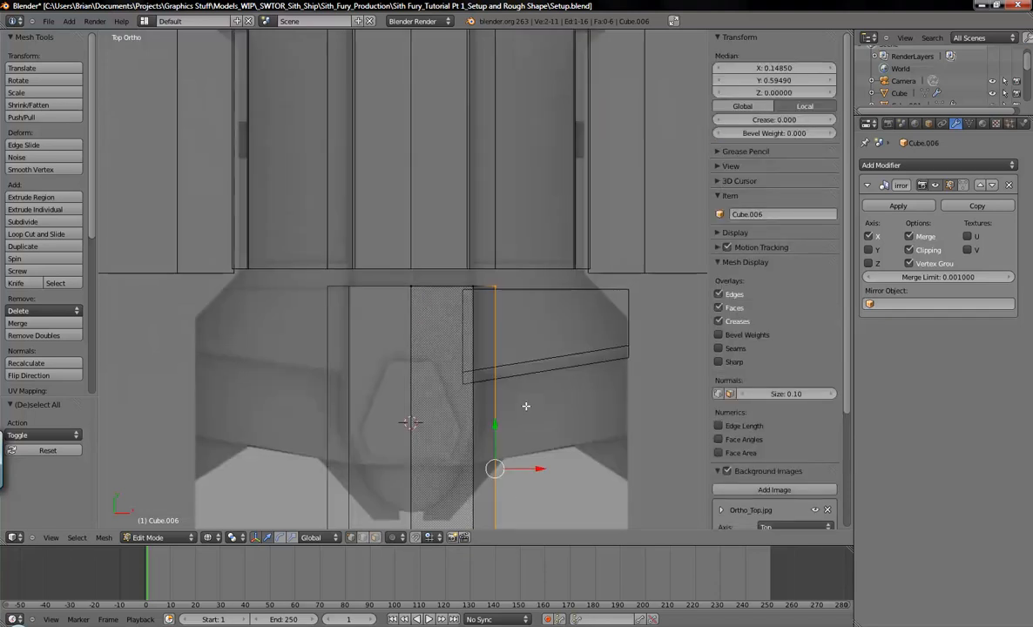
shift+middle_drag(532, 396, 544, 288)
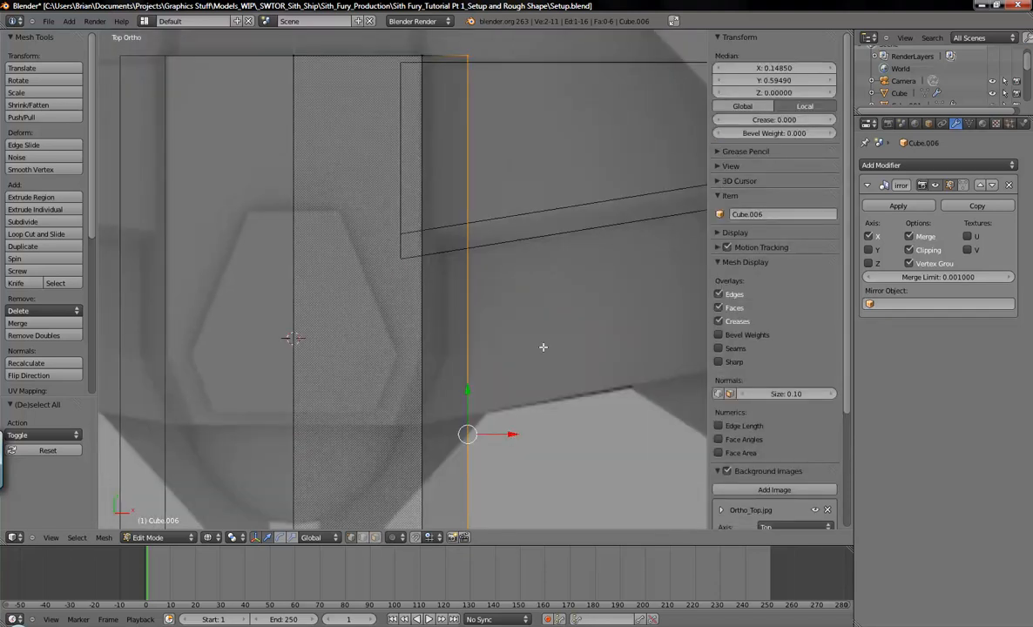
scroll(539, 347, down, 3)
shift+middle_drag(533, 328, 526, 351)
drag(539, 423, 527, 424)
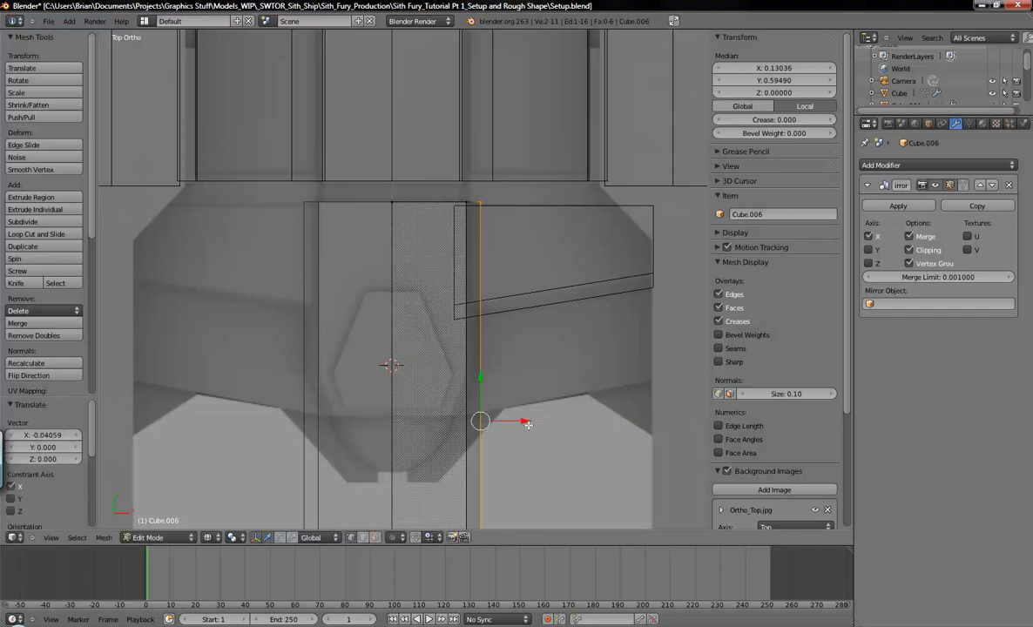
In an angled solid view, move the outermost lengthwise edge about 0.021 back outward along X, then return to top view.
mouse_move(474, 385)
middle_down()
mouse_move(490, 322)
mouse_move(478, 325)
middle_up()
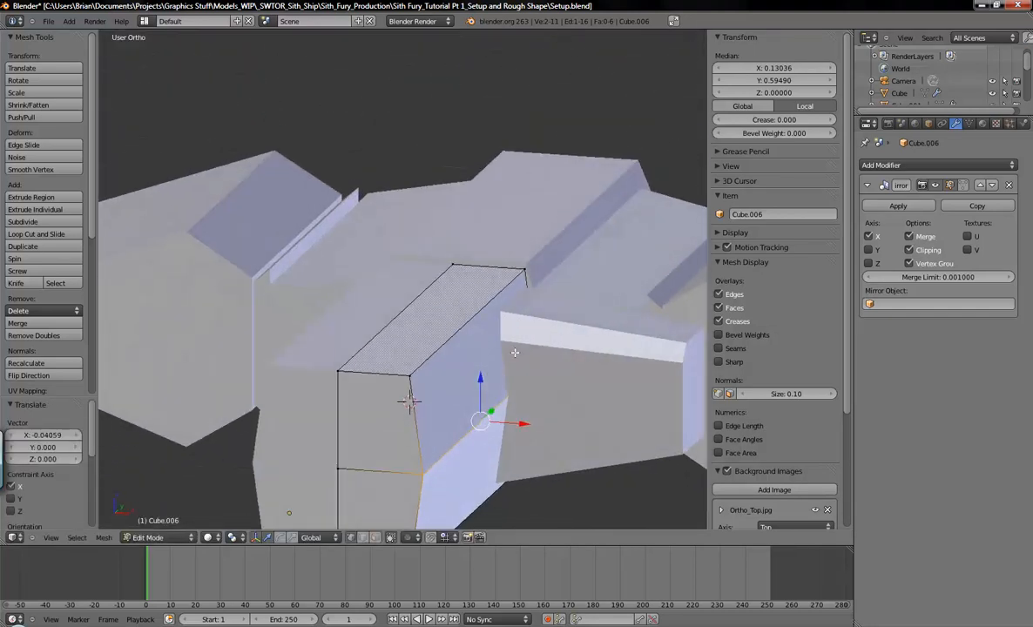
scroll(519, 367, up, 3)
drag(464, 488, 477, 488)
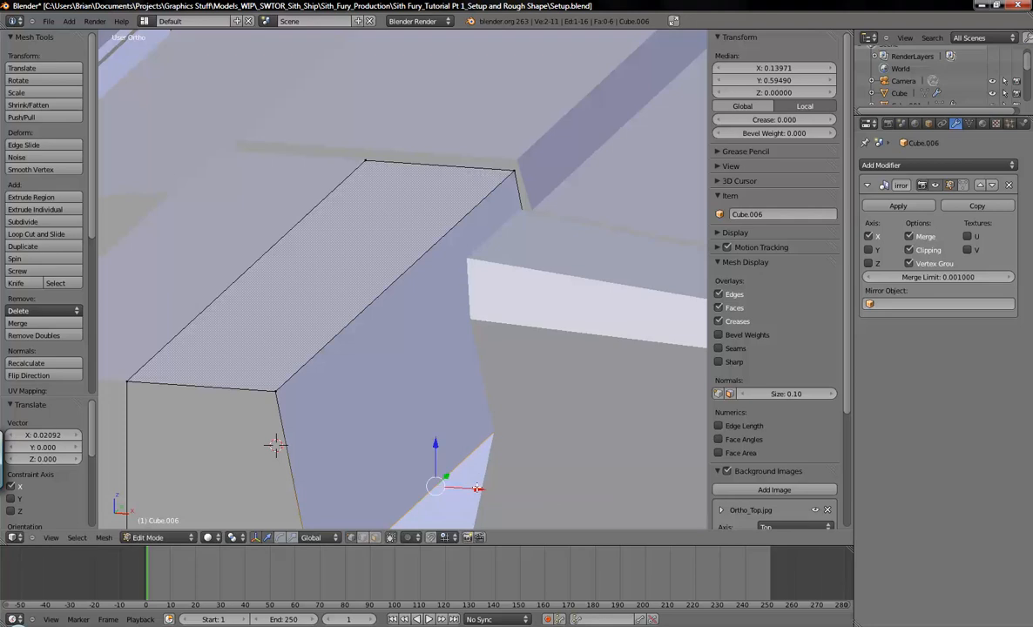
middle_drag(543, 273, 411, 281)
key(KP_7)
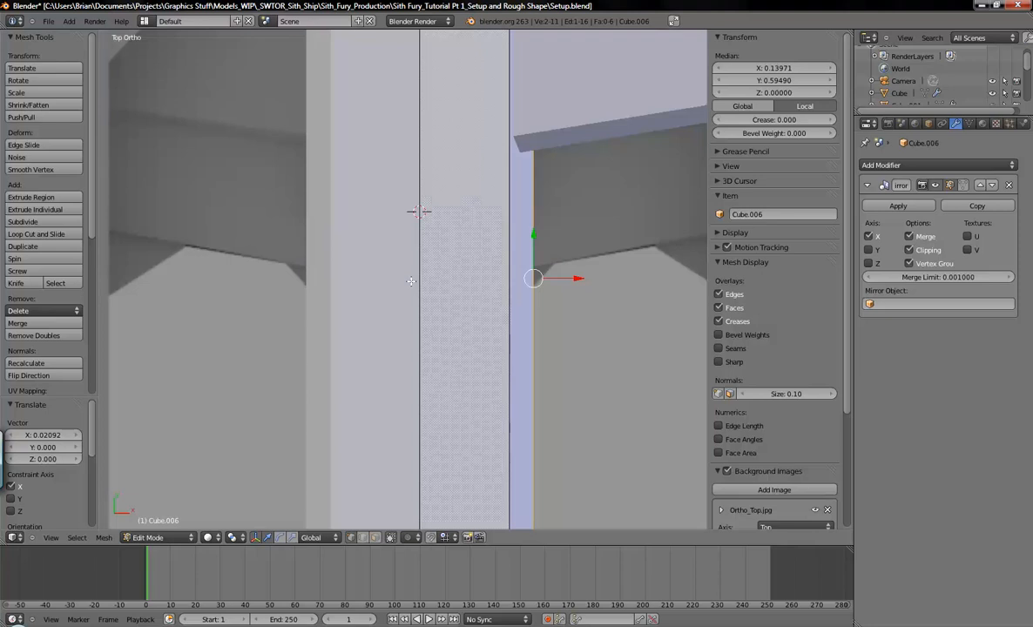
In top wireframe view, select the hull copy's front-end vertices and move them about 0.739 along Y to shorten it.
scroll(437, 288, down, 4)
key(z)
mouse_move(485, 351)
shift+middle_down()
mouse_move(415, 410)
mouse_move(492, 361)
shift+middle_up()
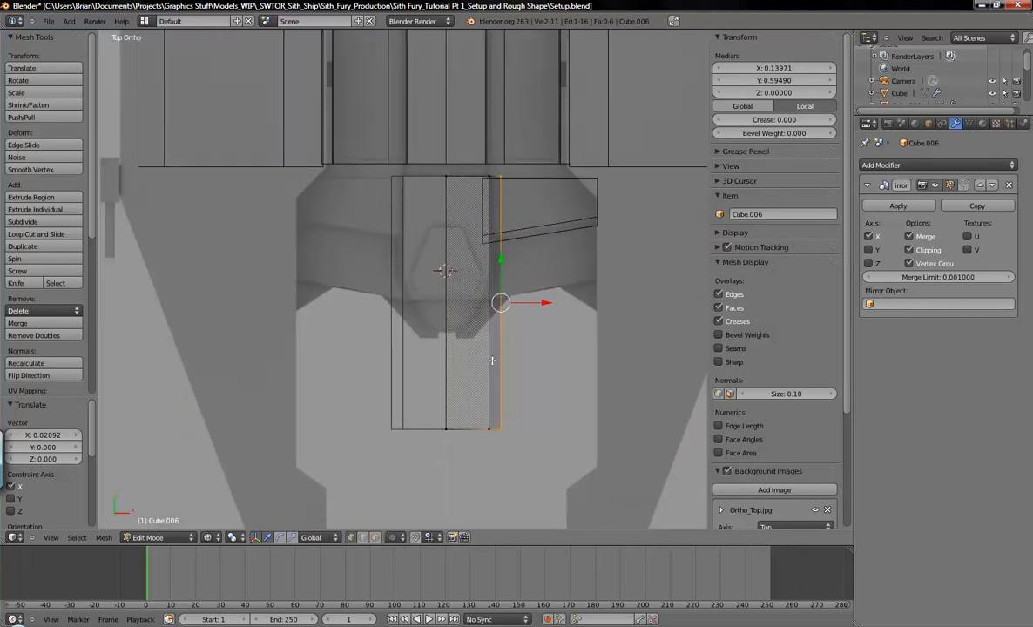
key(a)
shift+middle_drag(491, 360, 472, 333)
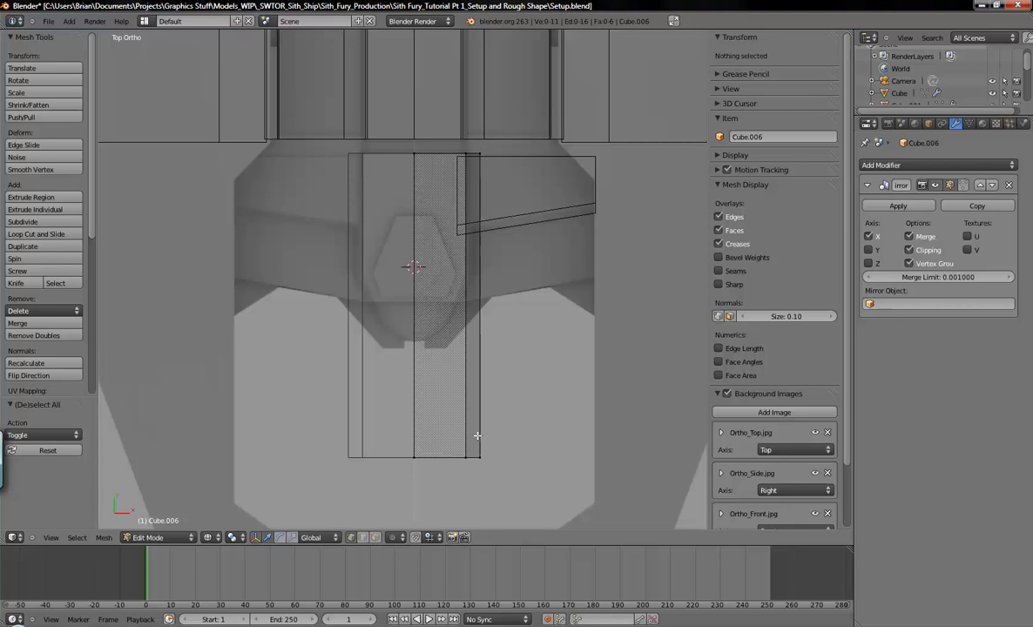
key(b)
drag(371, 426, 530, 481)
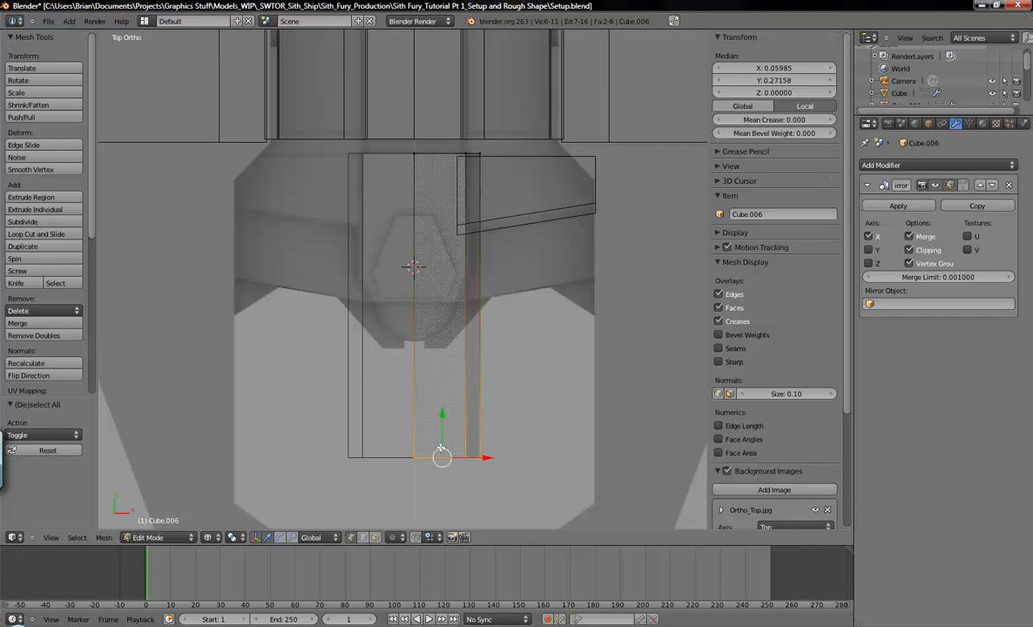
drag(440, 414, 449, 258)
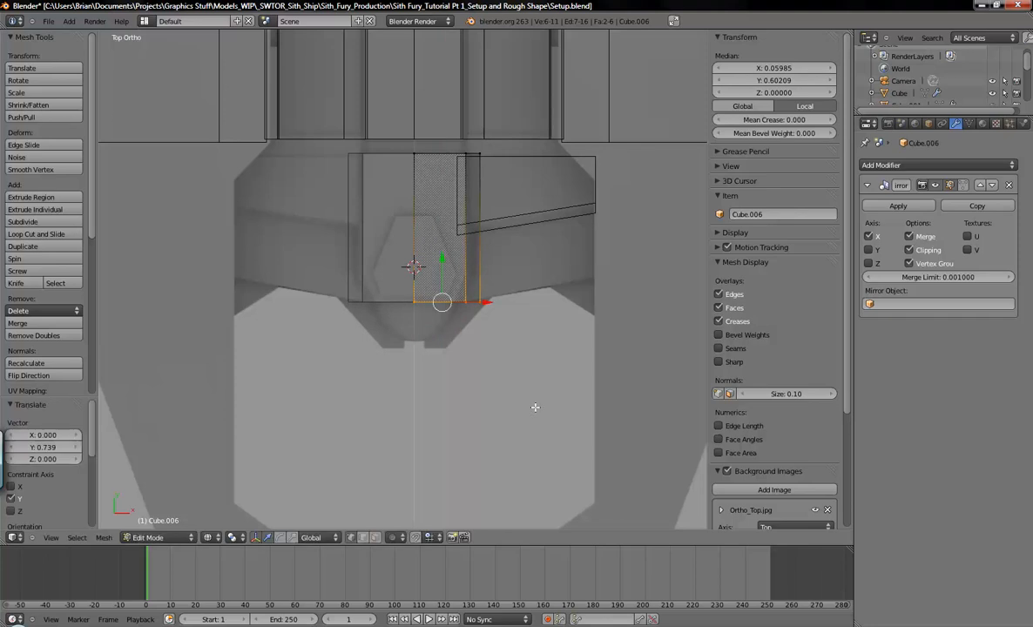
Move the front-end vertices further back along Y to a median of about 0.664, near the reference canopy's widest part.
scroll(484, 387, up, 6)
scroll(536, 453, down, 3)
shift+middle_drag(531, 361, 552, 413)
scroll(537, 434, down, 1)
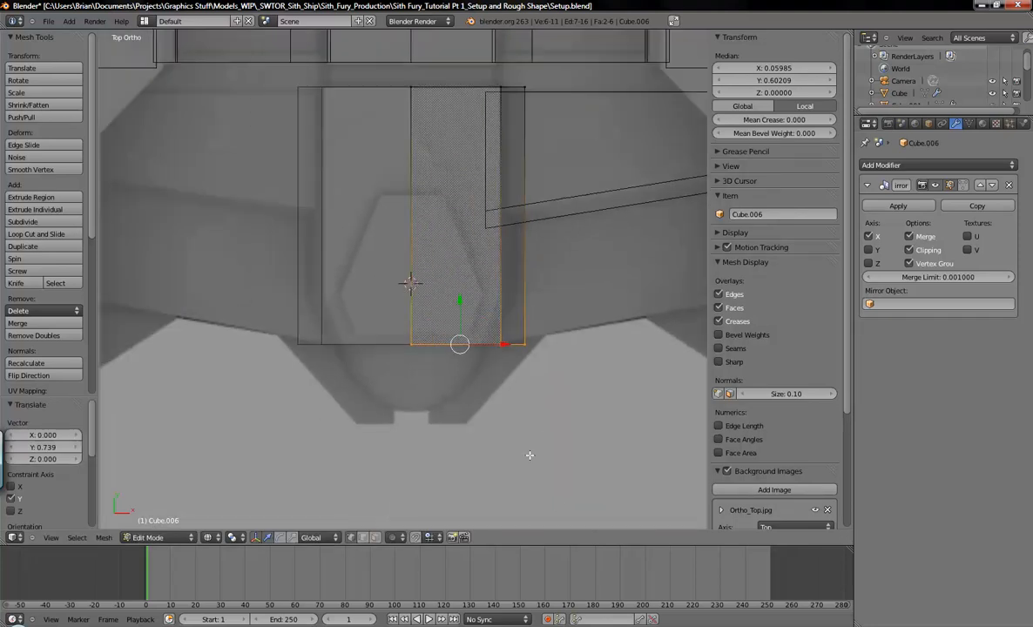
drag(460, 300, 439, 232)
scroll(502, 334, up, 2)
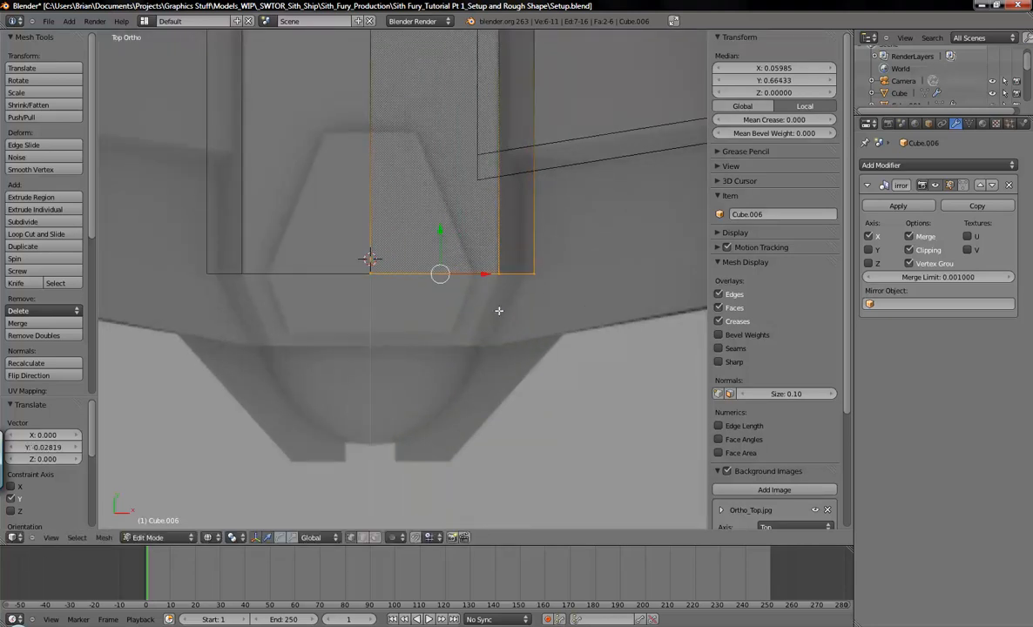
Extrude the front end about -0.136 along Y to the front line of the reference section.
shift+middle_drag(498, 310, 480, 345)
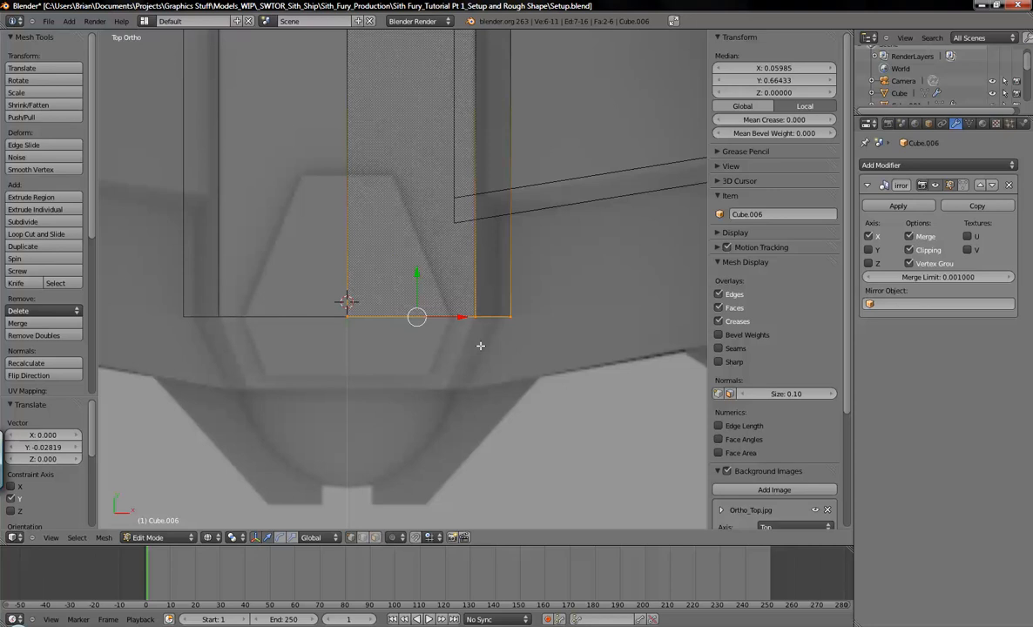
key(e)
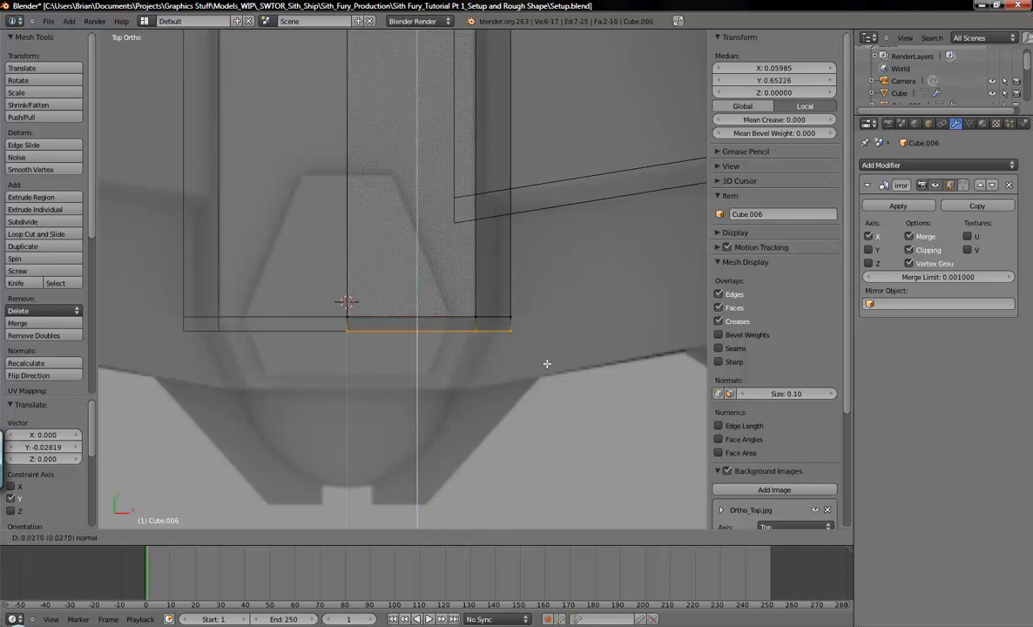
click(541, 417)
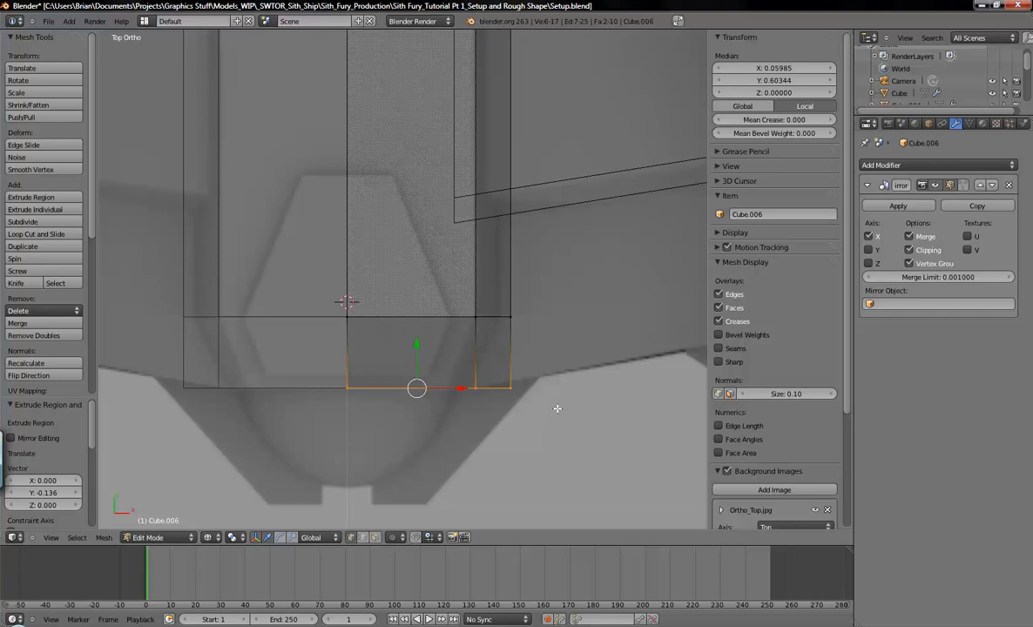
Taper the extruded front by moving its inner and outer side vertices about -0.061 along X.
key(a)
key(b)
drag(429, 364, 527, 409)
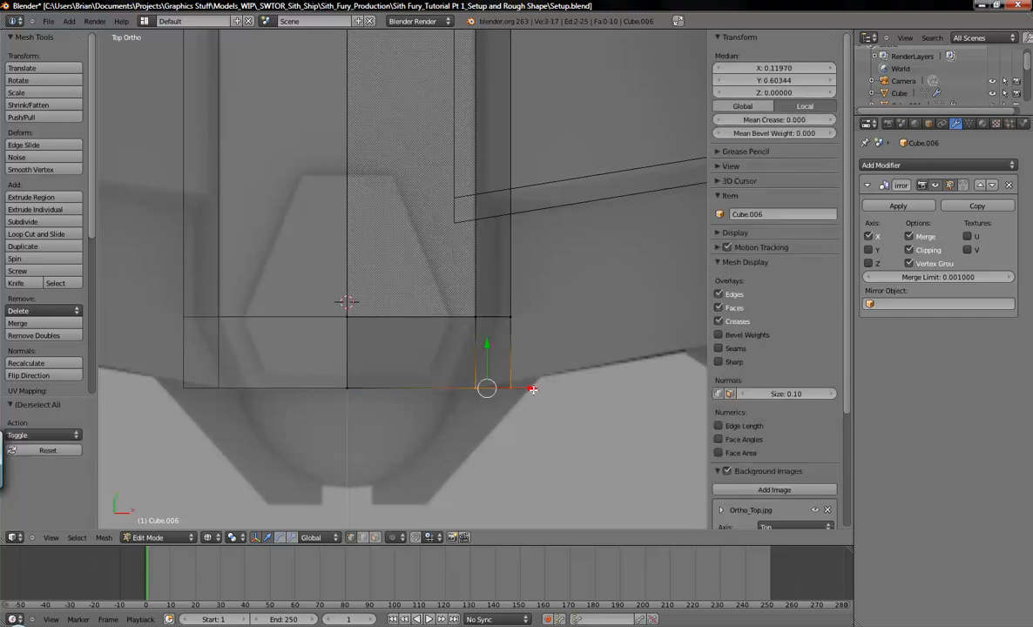
key(g)
key(x)
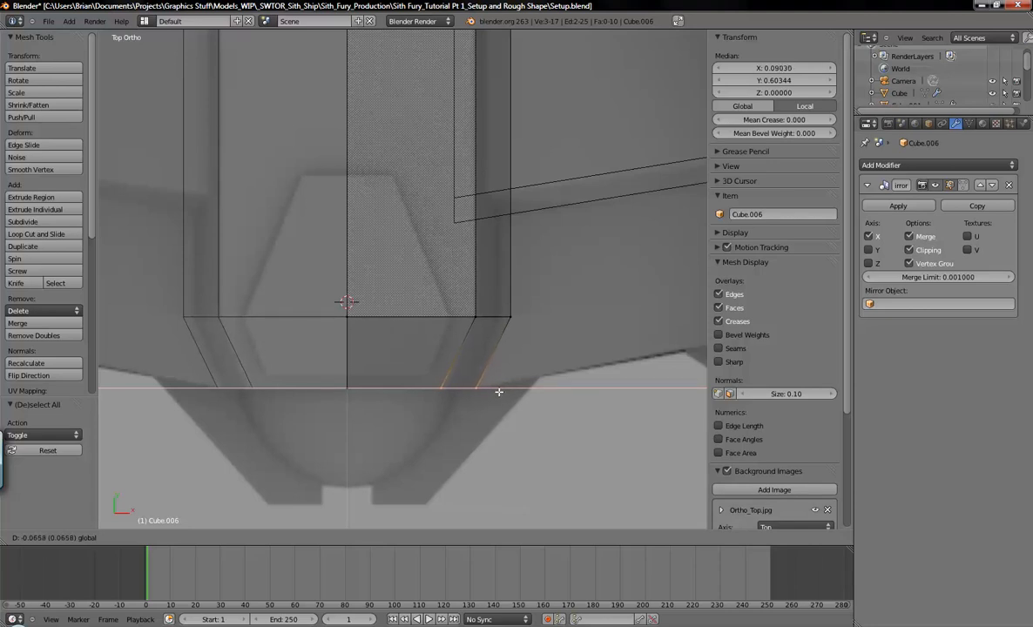
click(500, 391)
scroll(501, 435, down, 5)
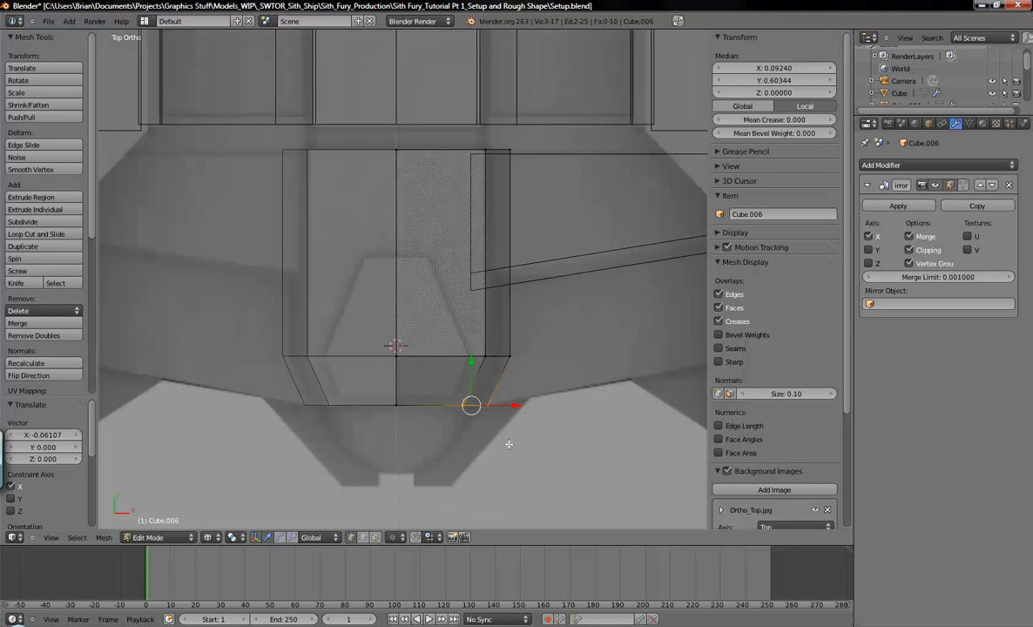
Deselect everything and examine the tapered front section against the front reference and from an angled view.
key(KP_1)
scroll(486, 396, up, 3)
key(a)
shift+middle_drag(535, 288, 521, 430)
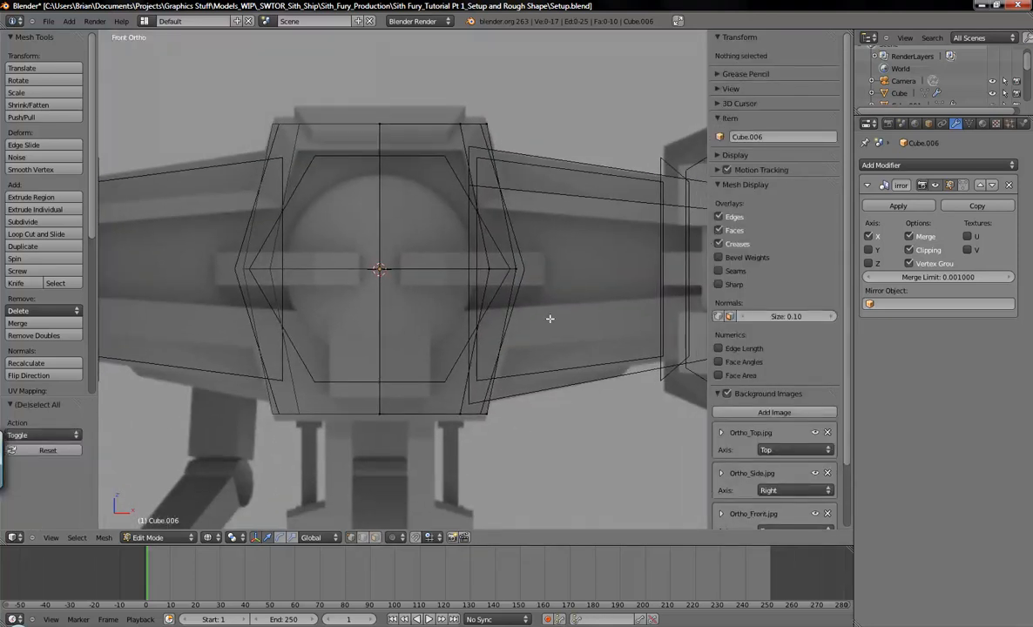
scroll(548, 421, down, 3)
middle_drag(520, 309, 489, 329)
scroll(528, 397, up, 2)
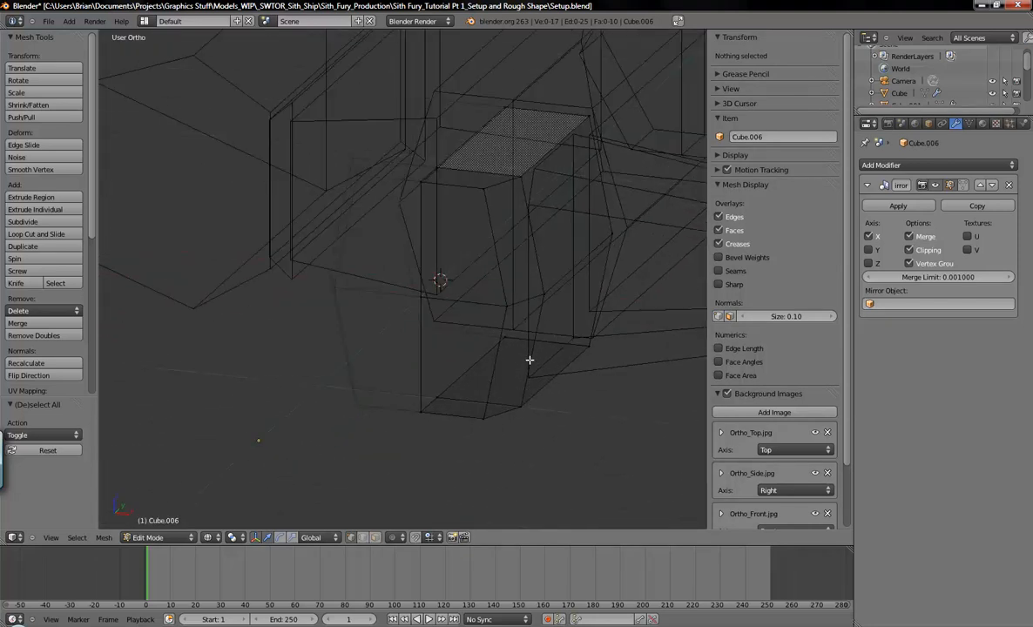
Scale the tapered section's front-end vertices to about 0.818 along Z against the front reference image.
key(KP_7)
scroll(484, 353, up, 1)
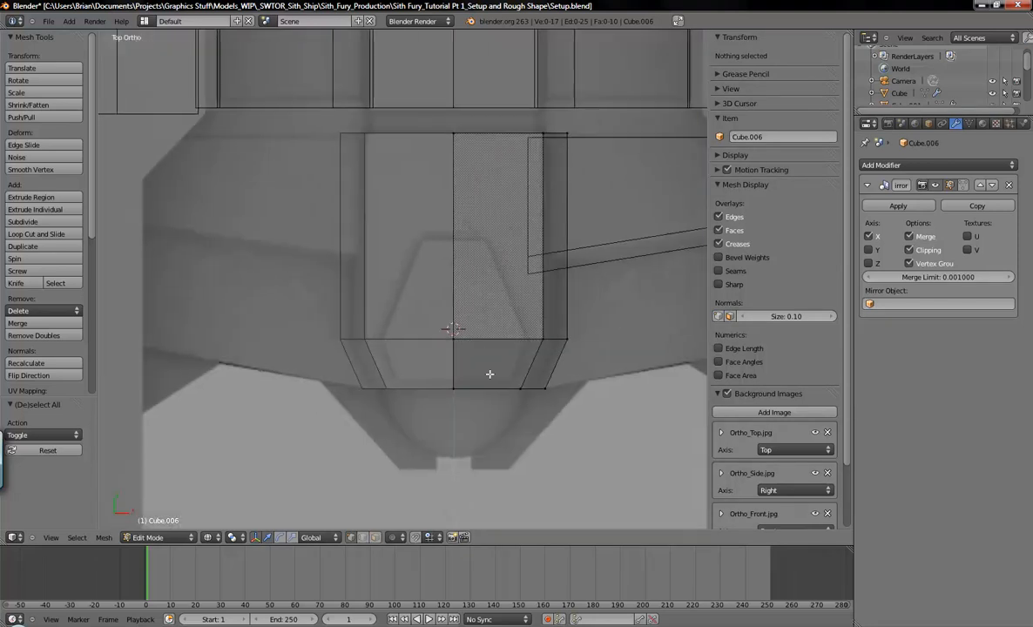
right_click(458, 383)
key(KP_1)
scroll(584, 426, up, 3)
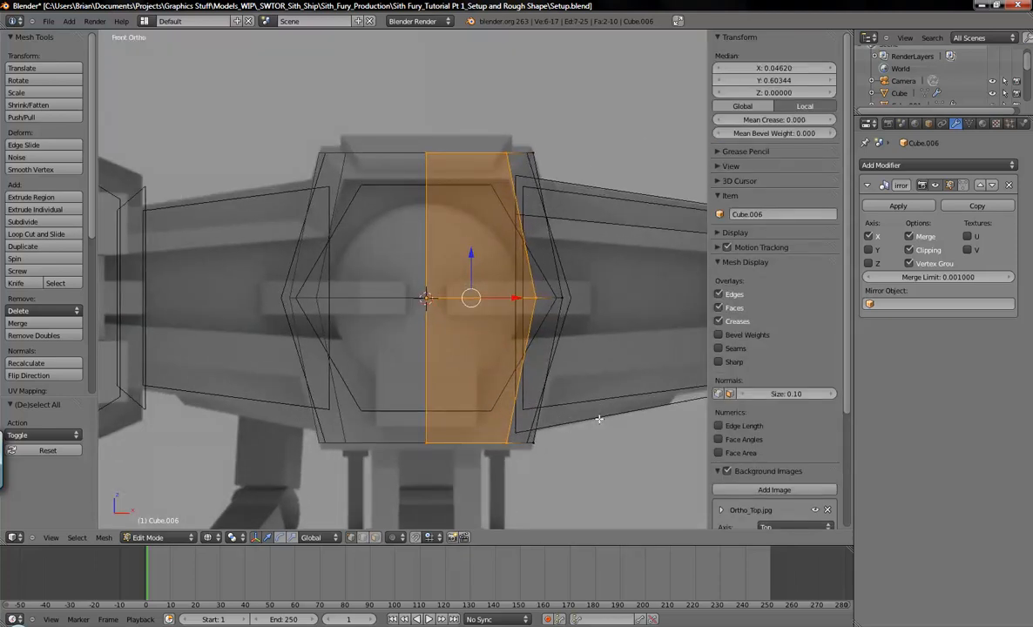
shift+middle_drag(626, 416, 607, 424)
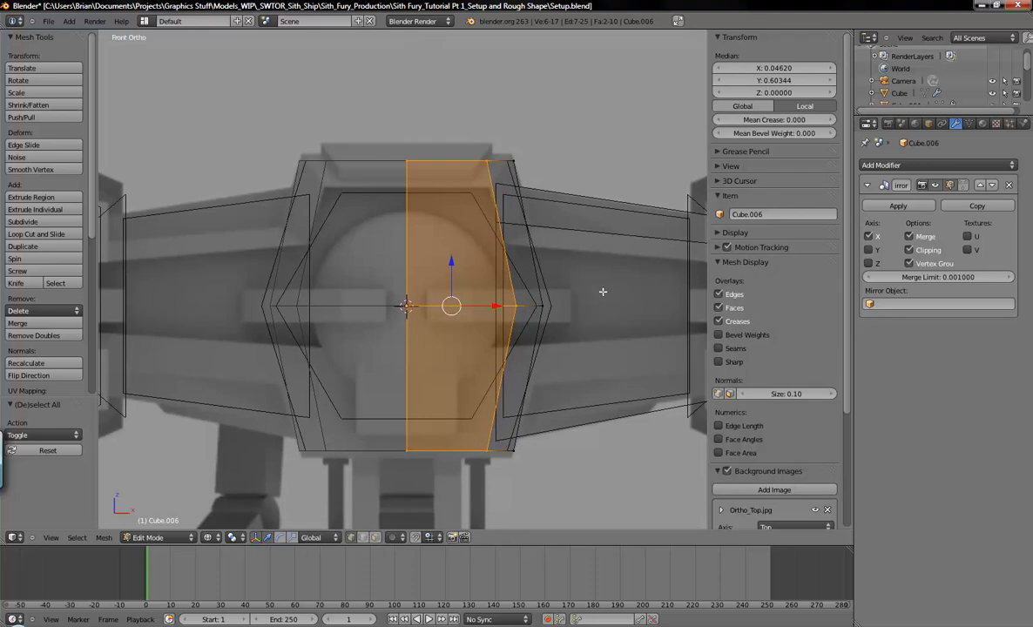
shift+middle_drag(585, 324, 590, 301)
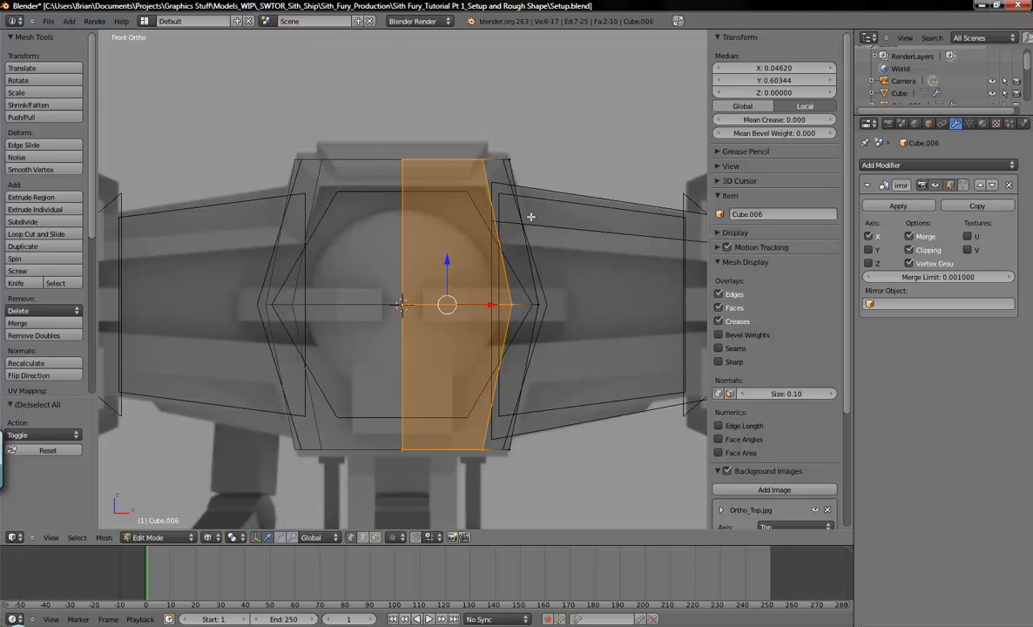
key(s)
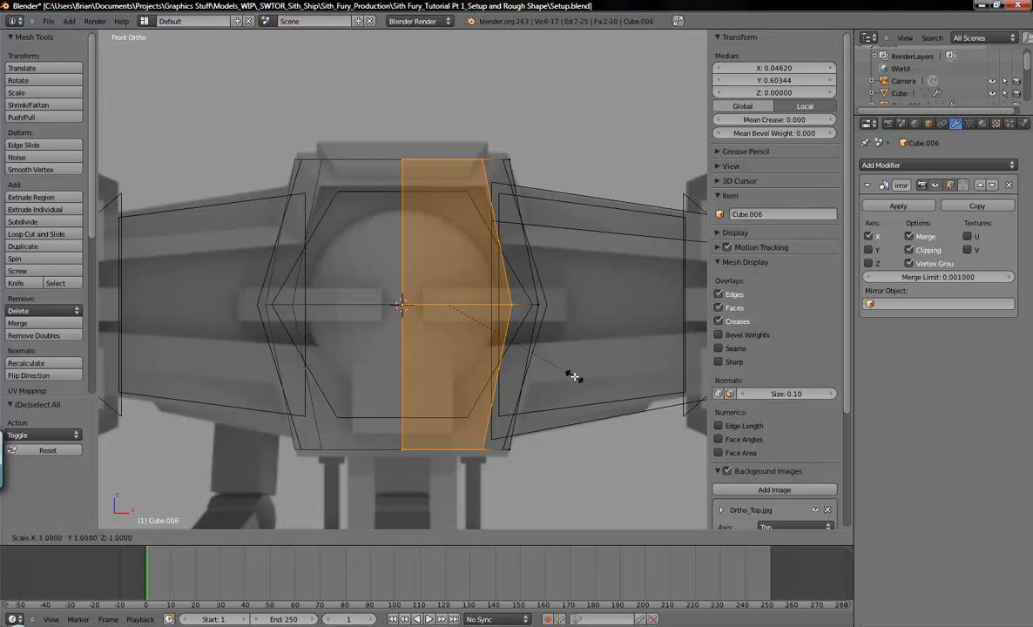
key(z)
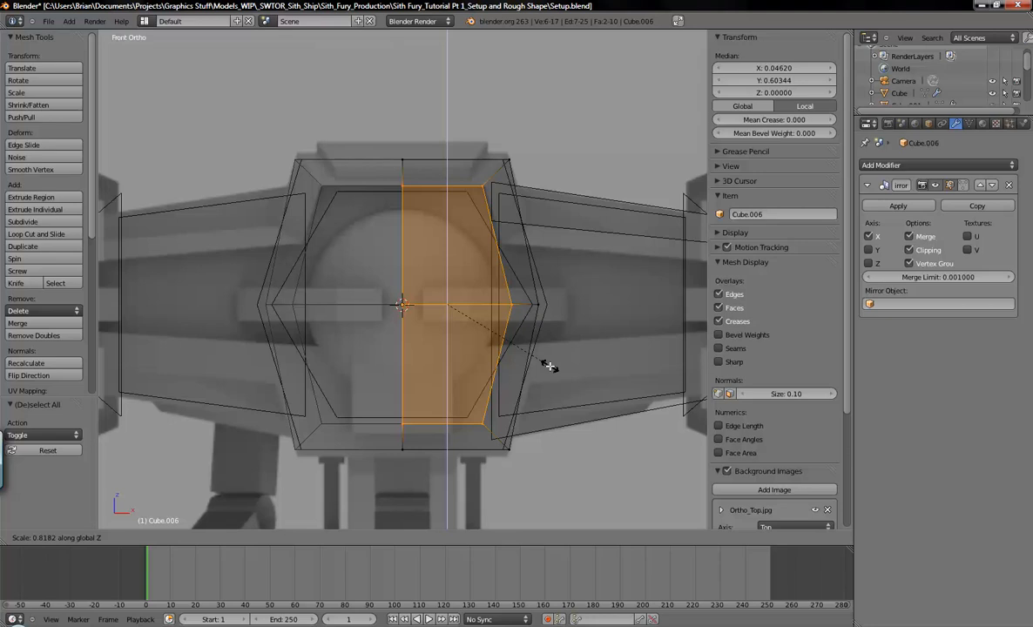
click(550, 366)
Scale the same front-end vertices to about 1.065 along X, deselect them and return to solid shading.
key(s)
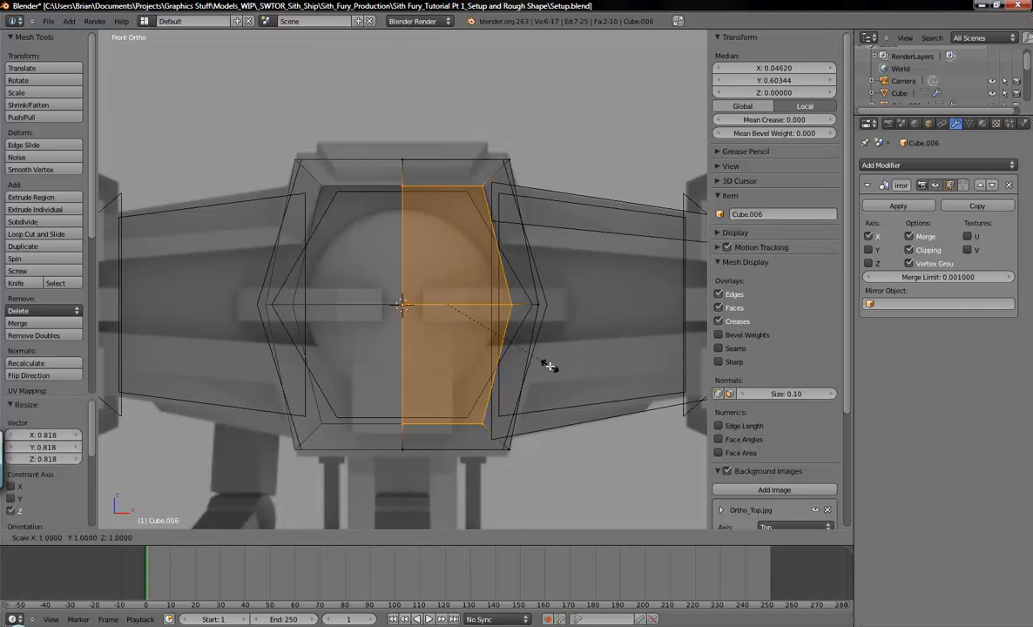
key(x)
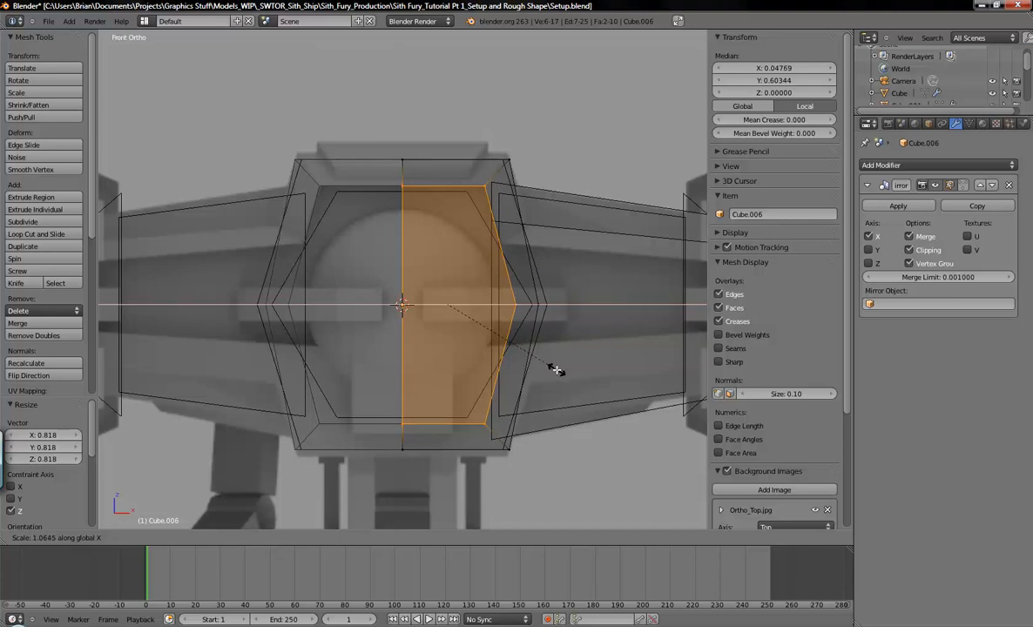
click(553, 365)
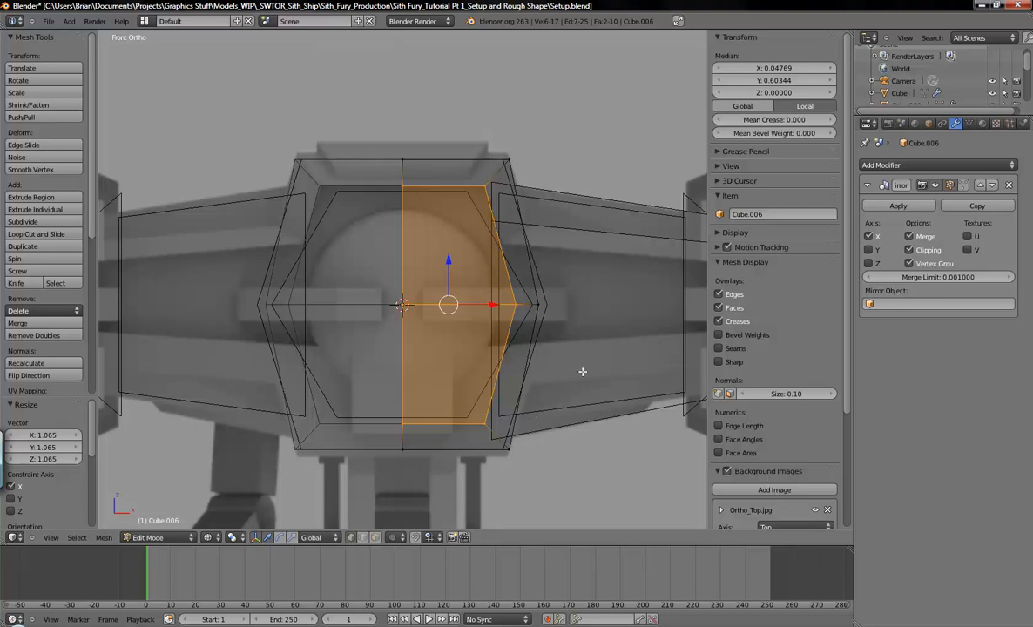
key(a)
key(z)
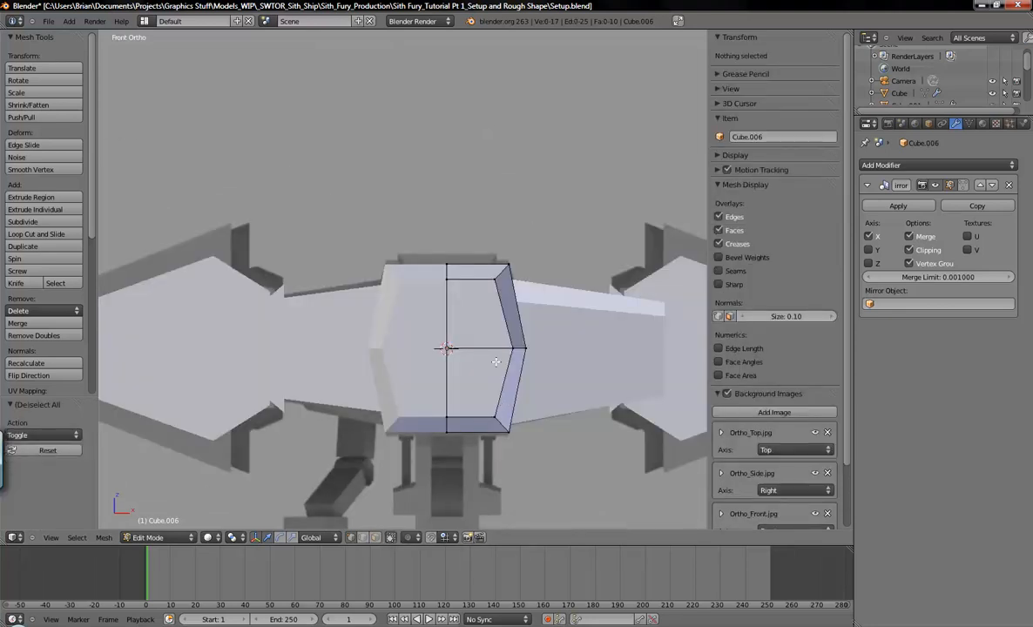
Set the origin of the wing connector block beside the front section (Cube.005) to the 3D cursor, working in Object Mode.
middle_drag(457, 324, 465, 383)
scroll(461, 410, up, 3)
shift+middle_drag(419, 339, 462, 403)
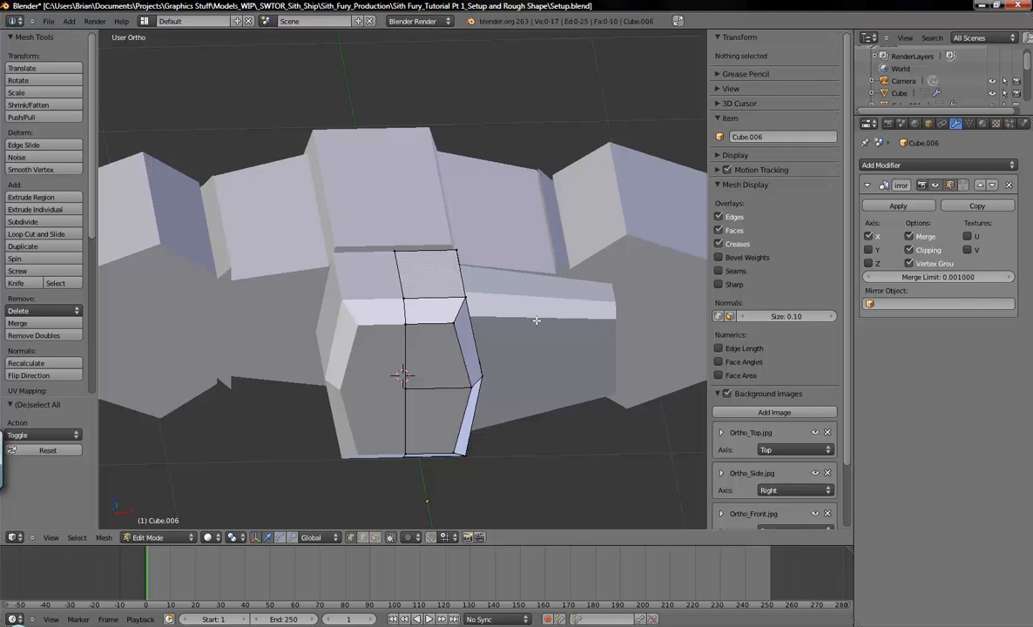
key(Tab)
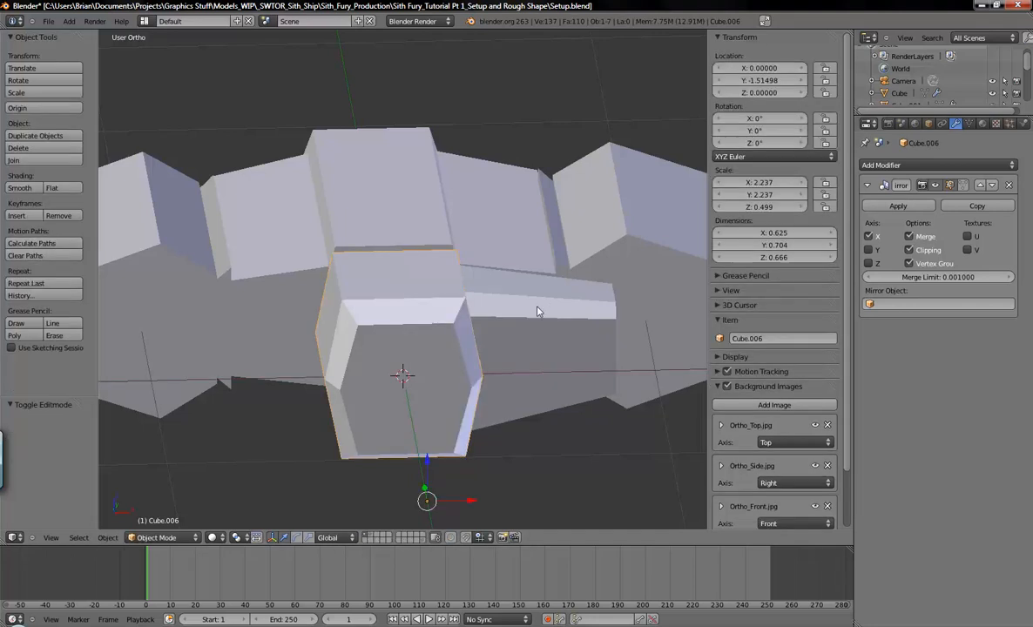
right_click(538, 308)
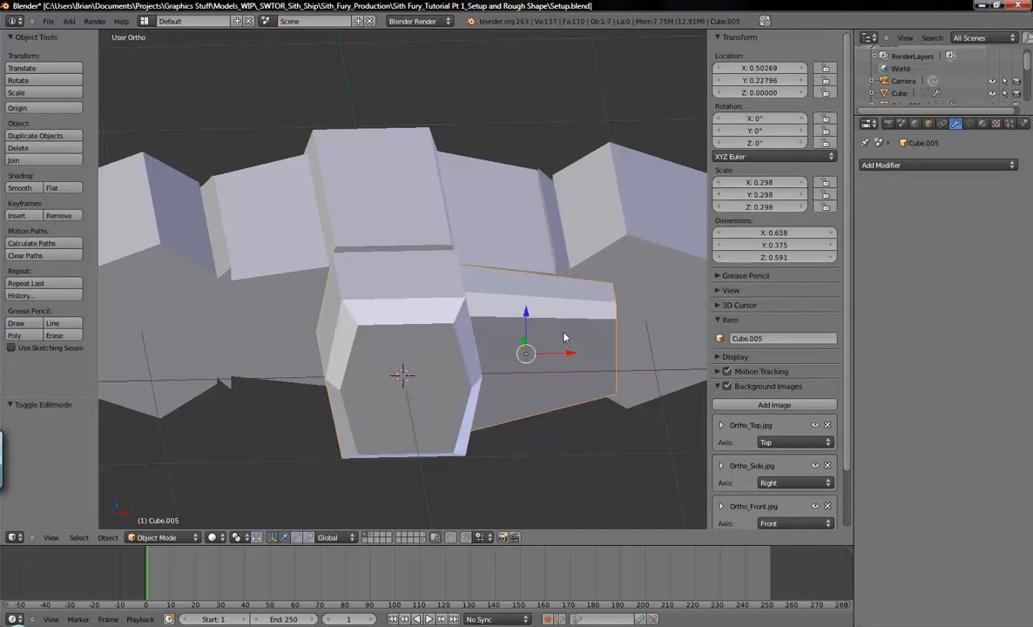
shift+middle_drag(578, 331, 549, 352)
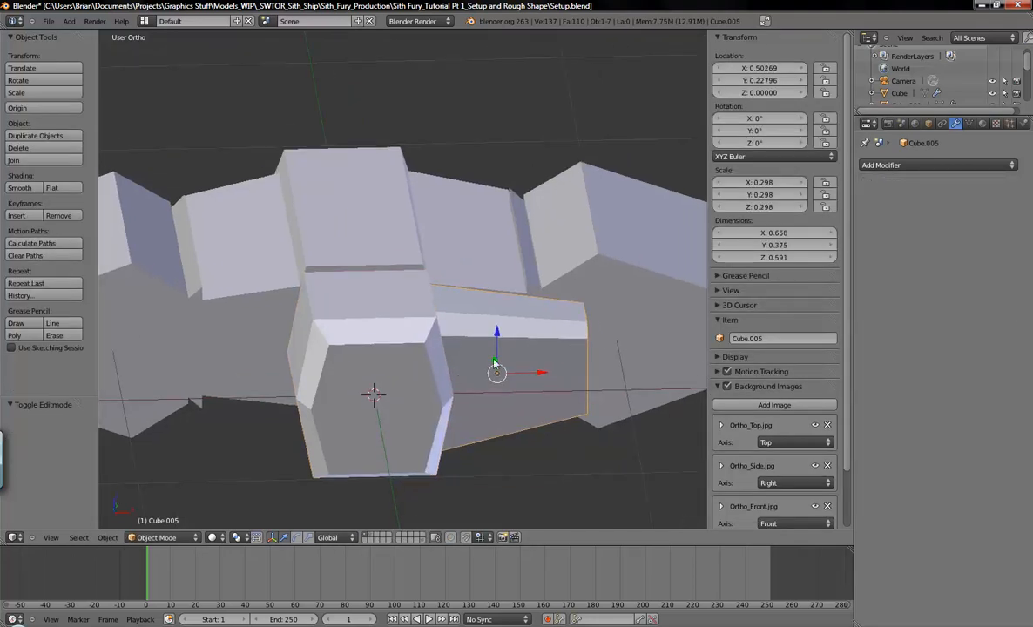
scroll(515, 371, down, 5)
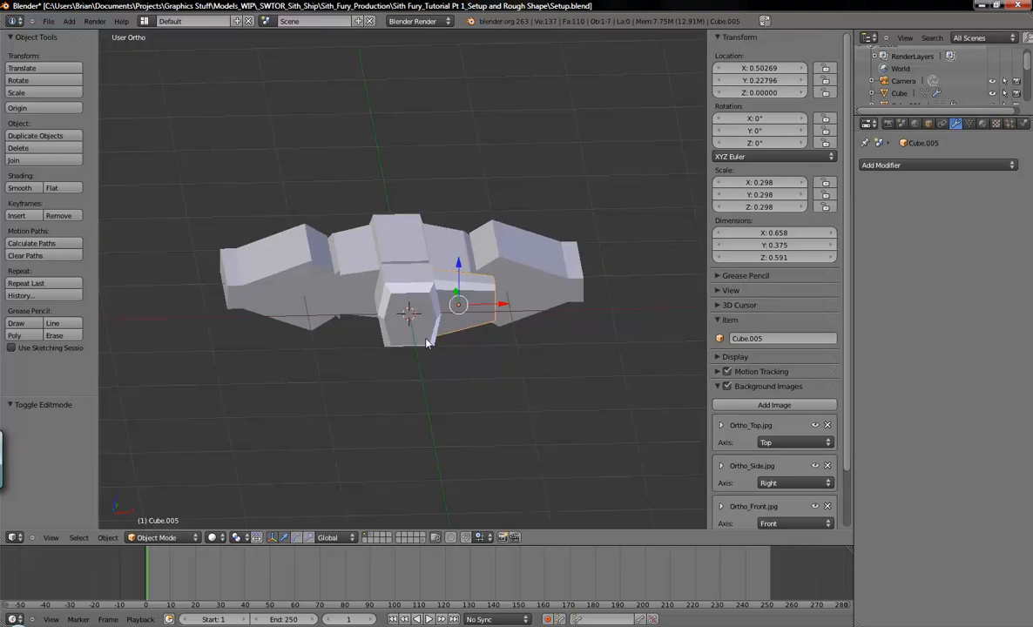
scroll(523, 349, up, 3)
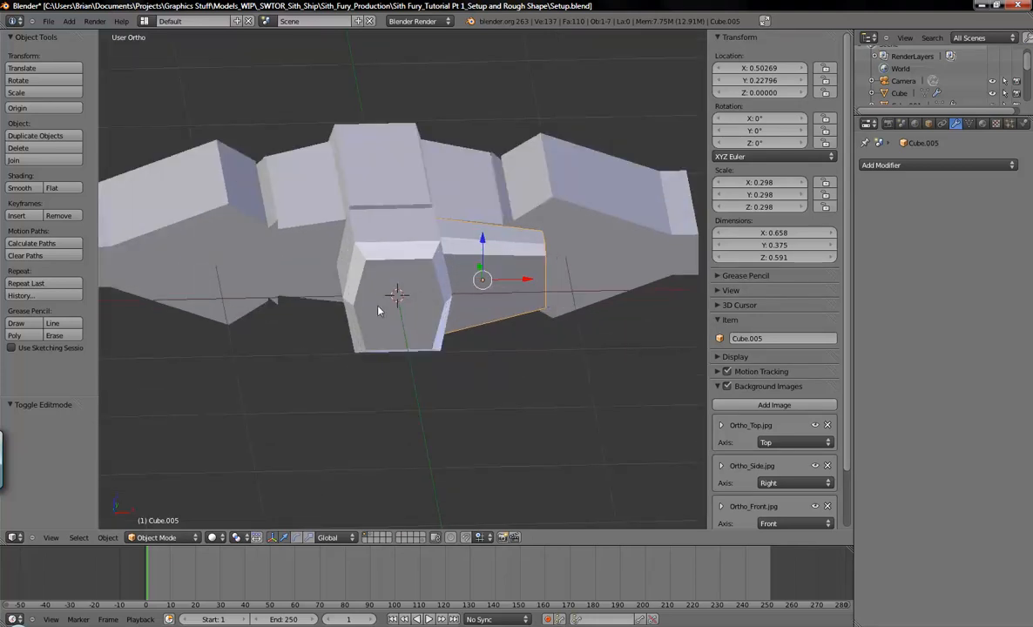
click(44, 108)
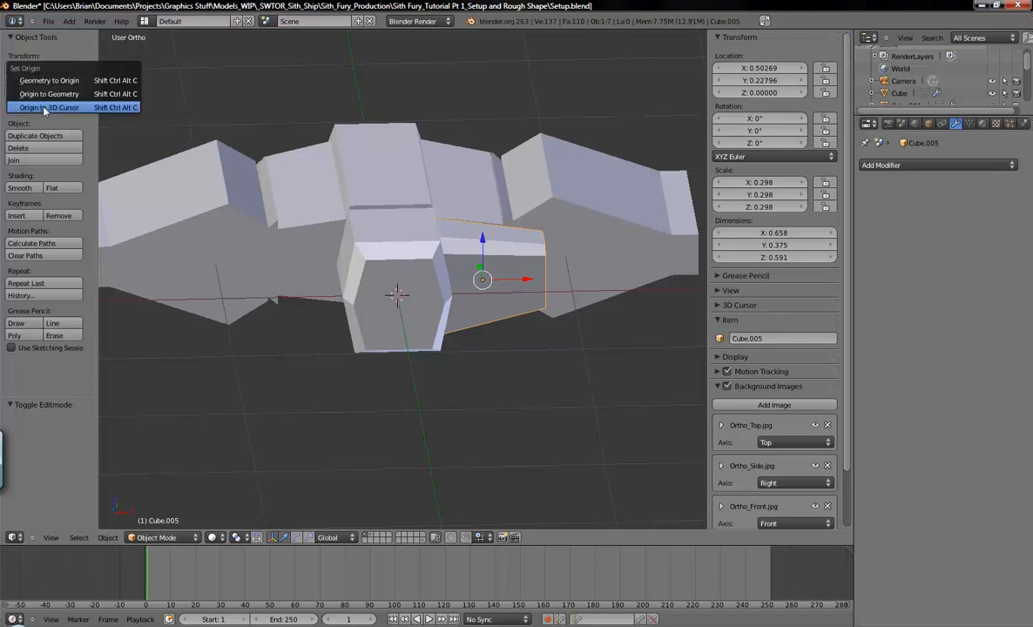
click(47, 108)
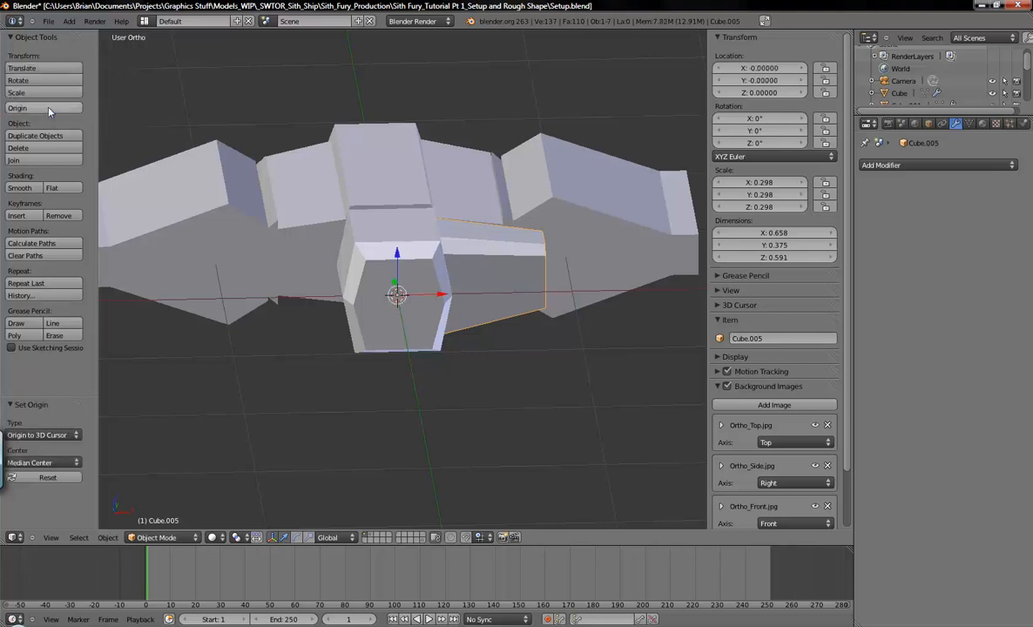
Add a Mirror modifier across X to the wing connector block so it appears on both sides of the front section.
click(905, 166)
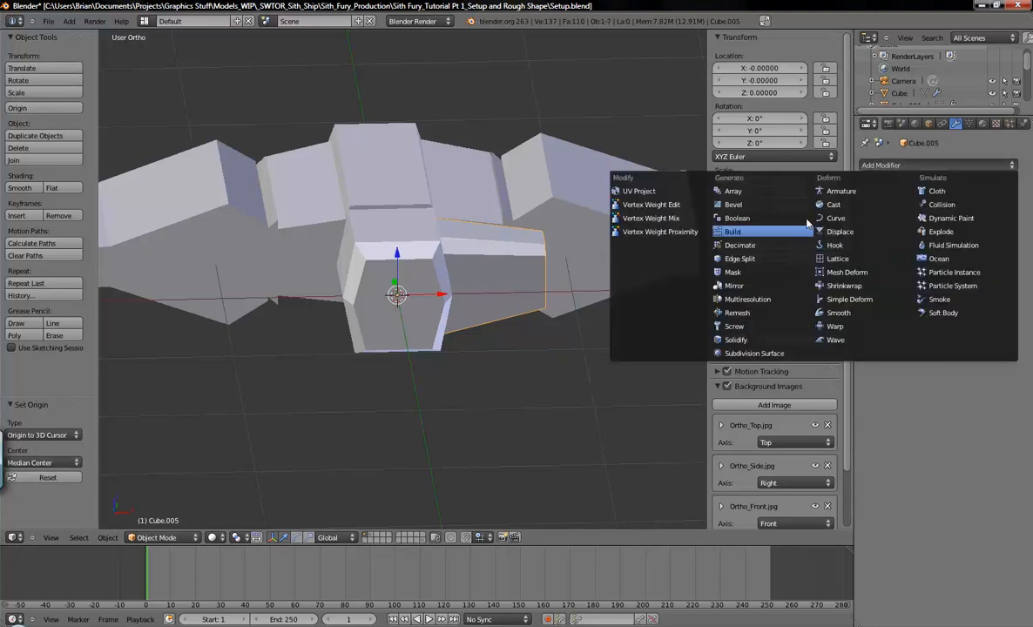
click(911, 164)
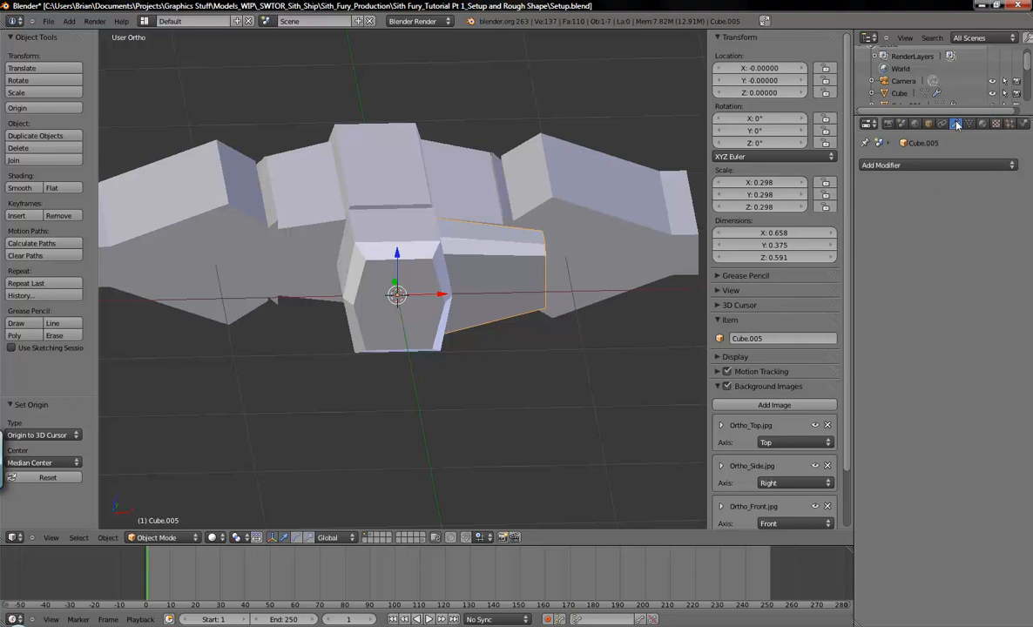
click(950, 163)
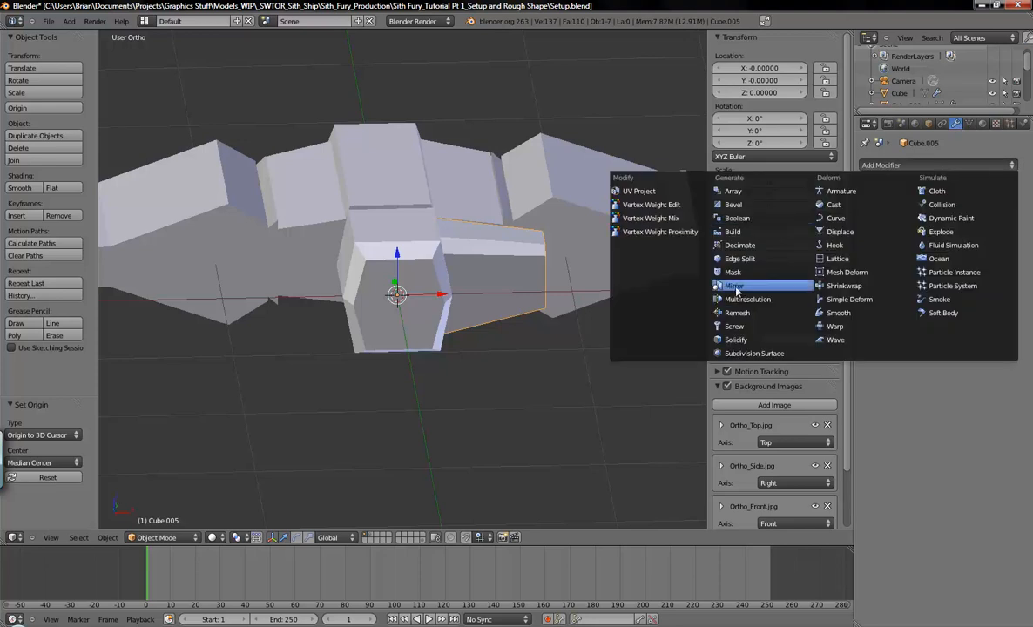
click(706, 269)
middle_drag(456, 307, 477, 337)
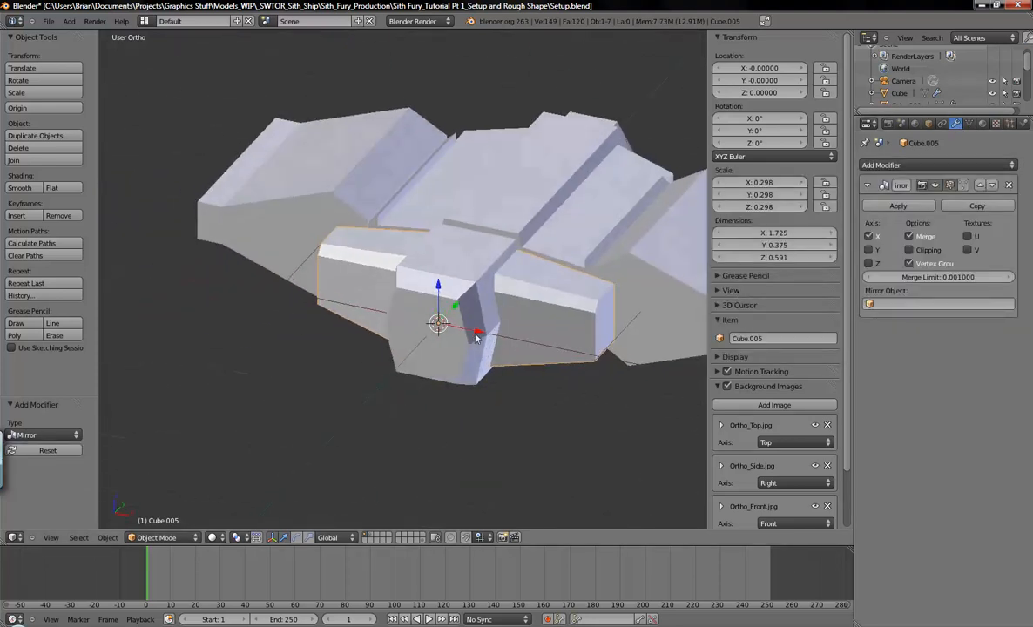
Scale the inner-side vertices of the thin strip between wing connector and outer pod (Cube.003) to about 0.701 along Z, using the back reference.
shift+middle_drag(622, 263, 445, 357)
scroll(459, 309, up, 4)
right_click(484, 201)
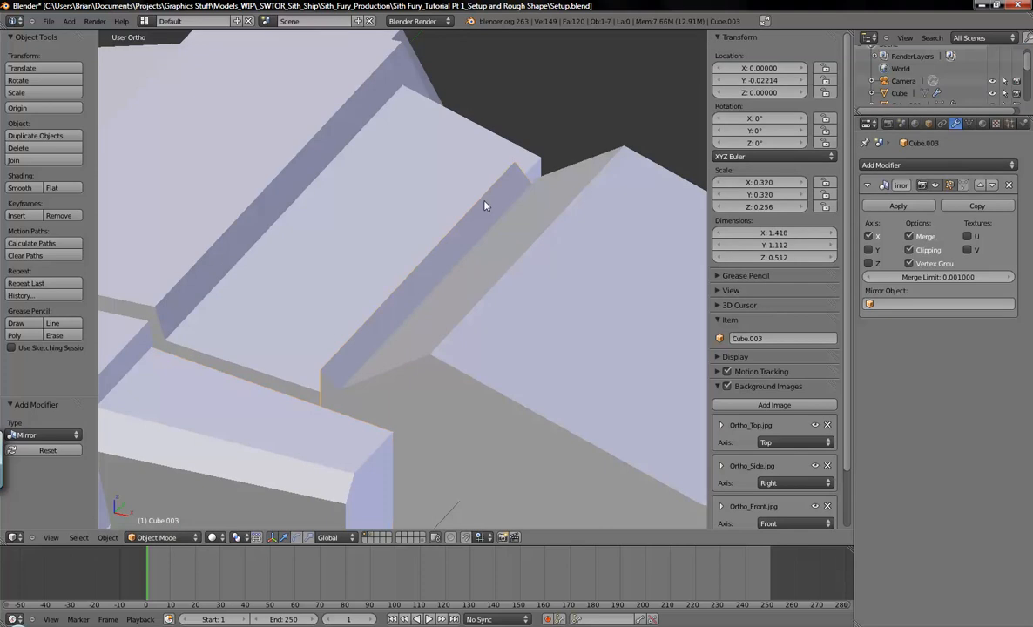
middle_drag(529, 308, 450, 310)
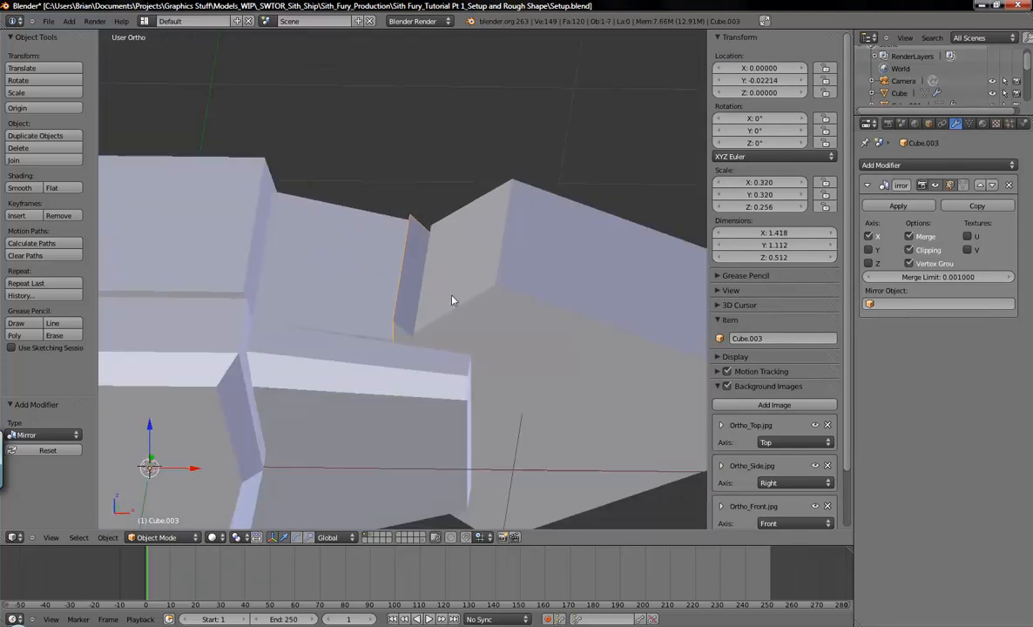
key(ctrl+KP_1)
key(z)
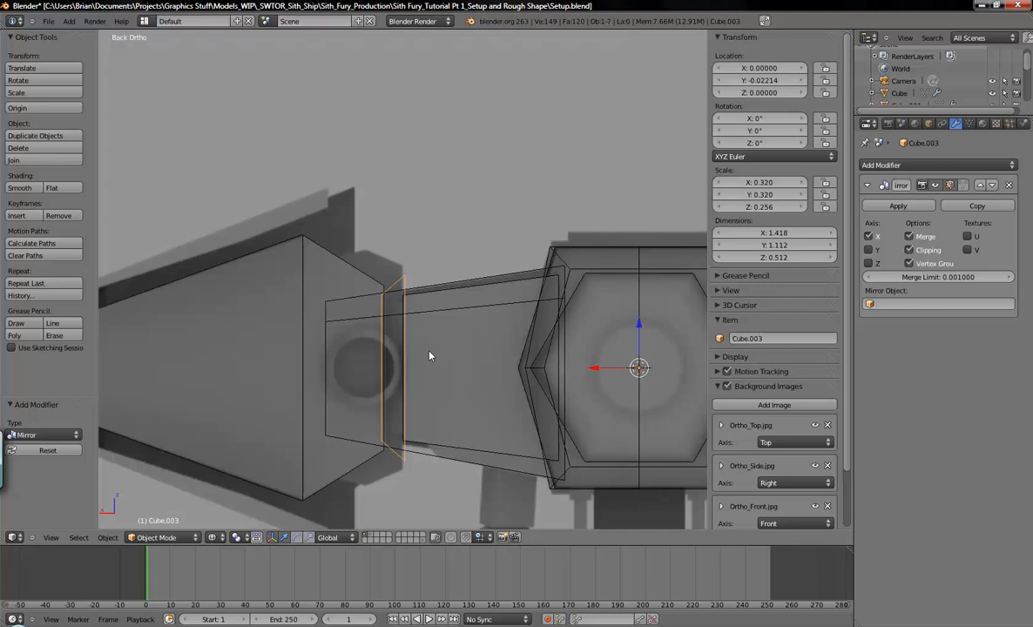
scroll(422, 324, up, 3)
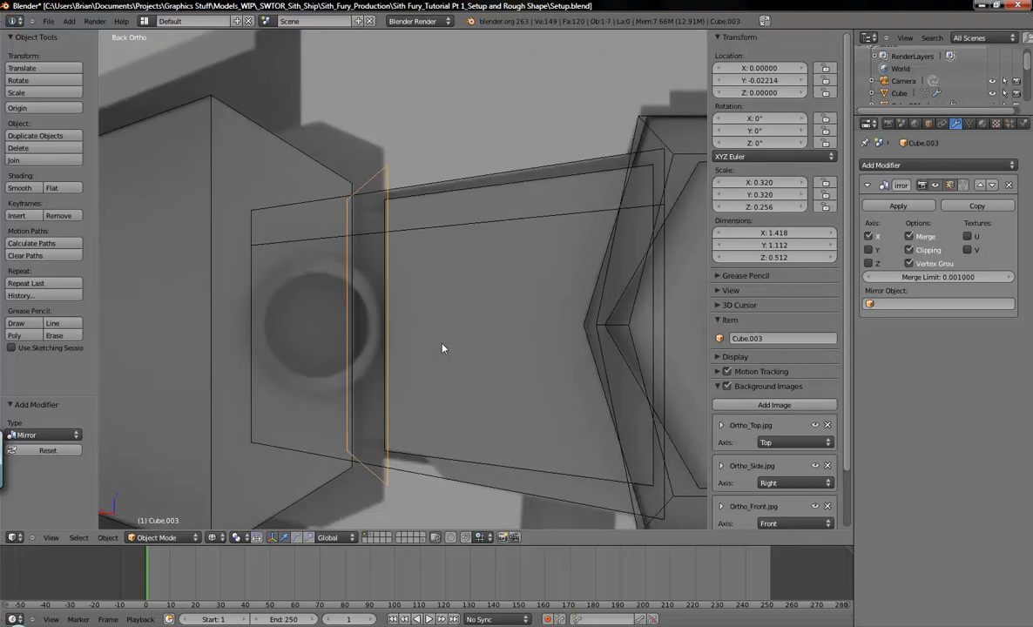
key(Tab)
key(b)
drag(363, 113, 471, 506)
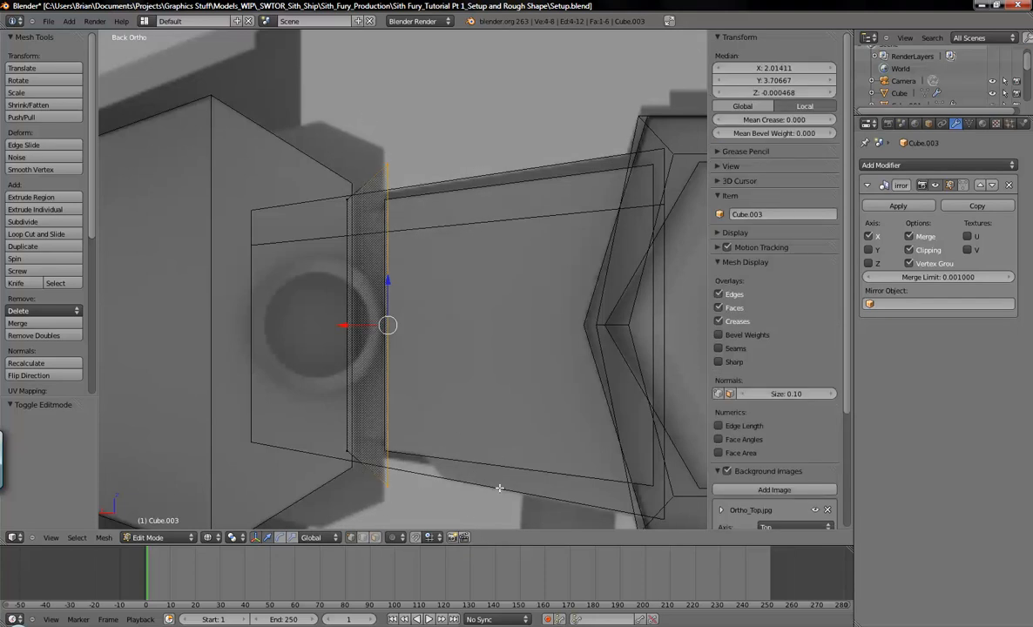
key(s)
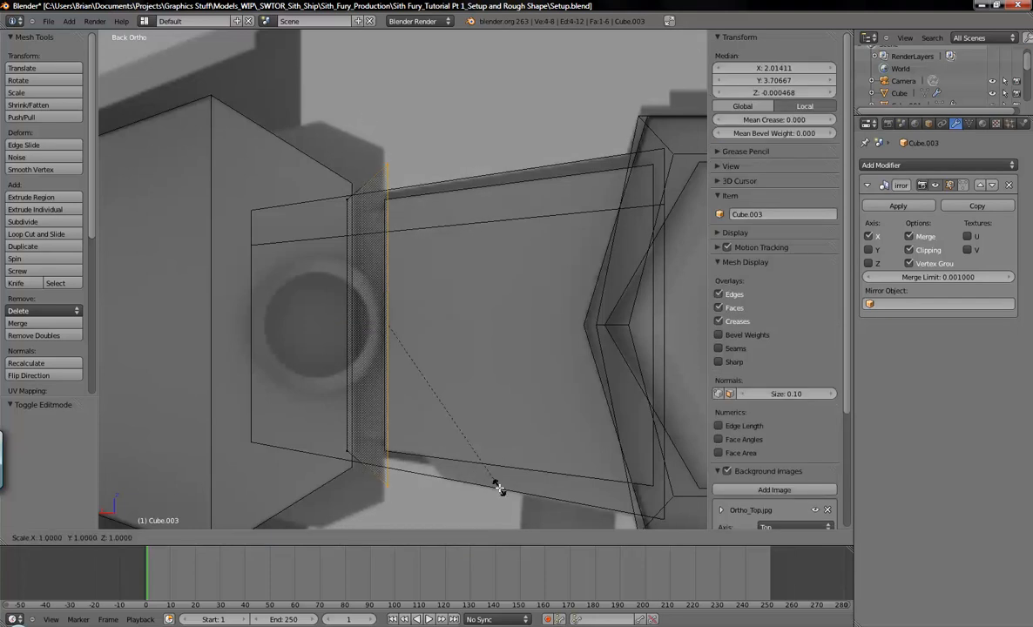
key(z)
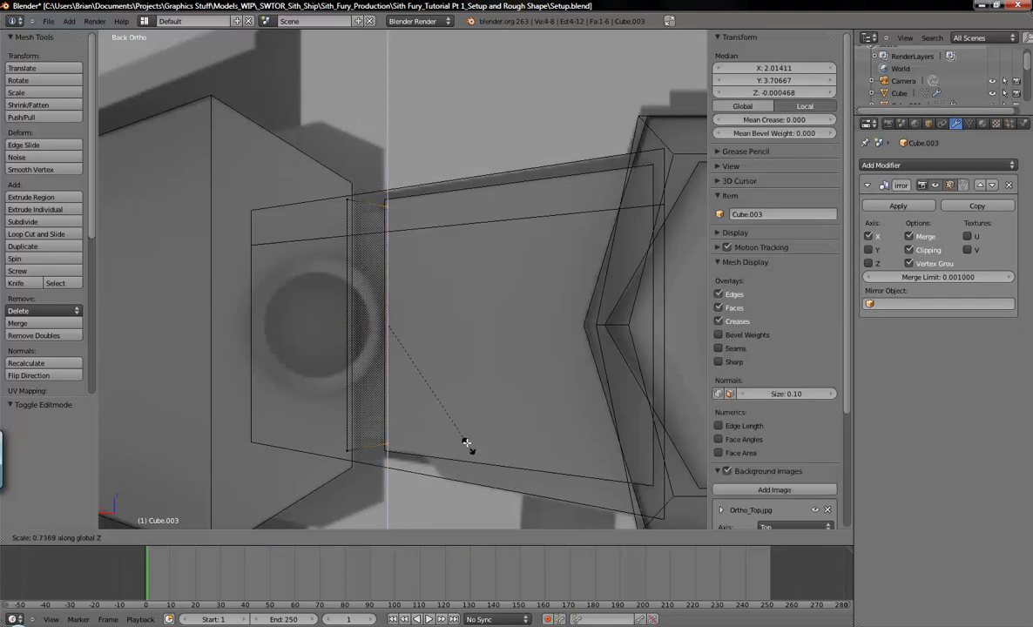
click(462, 441)
Scale the outer-side vertices of the thin strip (Cube.003) to about 0.849 along Z, deselect them and return to solid shading.
scroll(380, 422, up, 3)
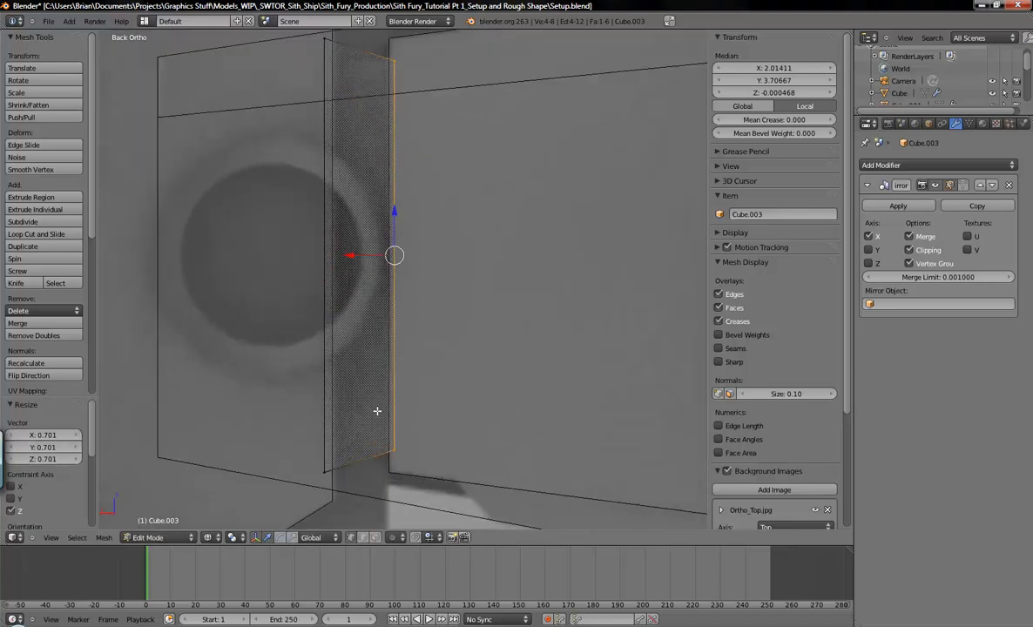
shift+middle_drag(426, 135, 466, 281)
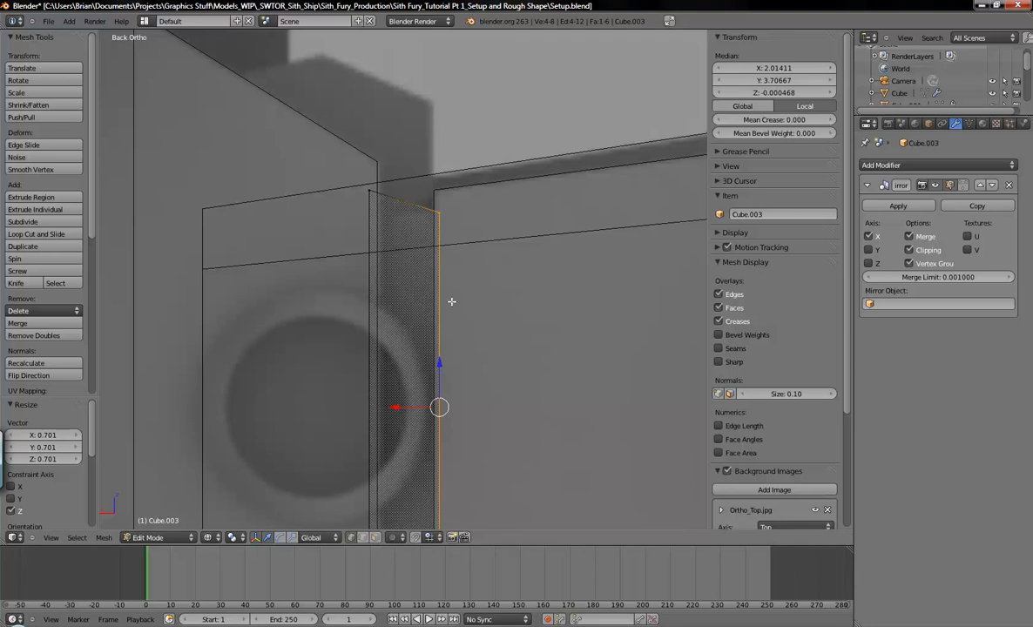
shift+middle_drag(488, 356, 493, 349)
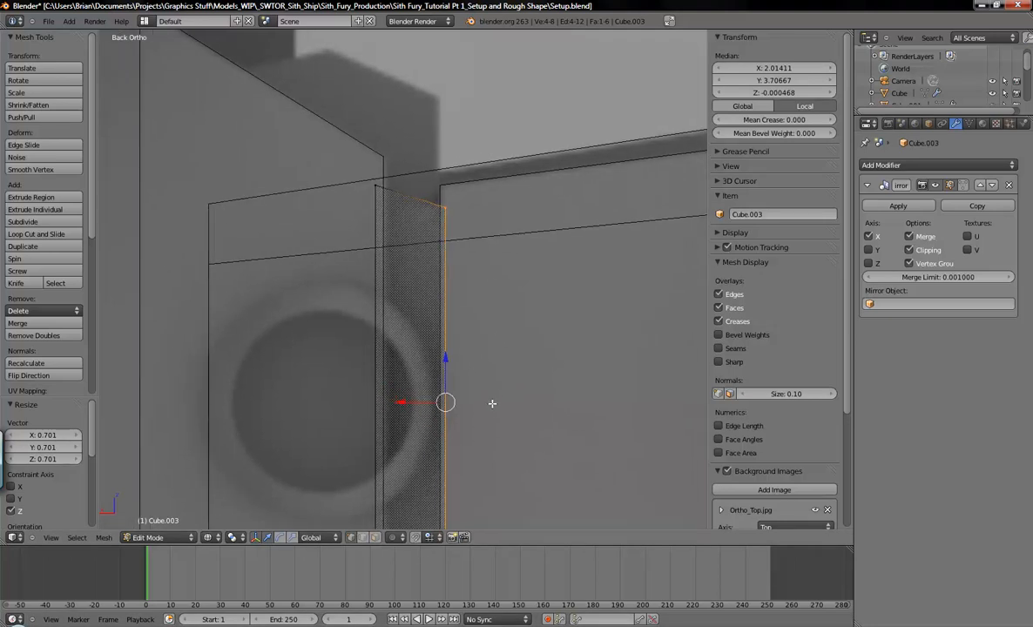
scroll(493, 407, down, 3)
shift+middle_drag(493, 405, 484, 295)
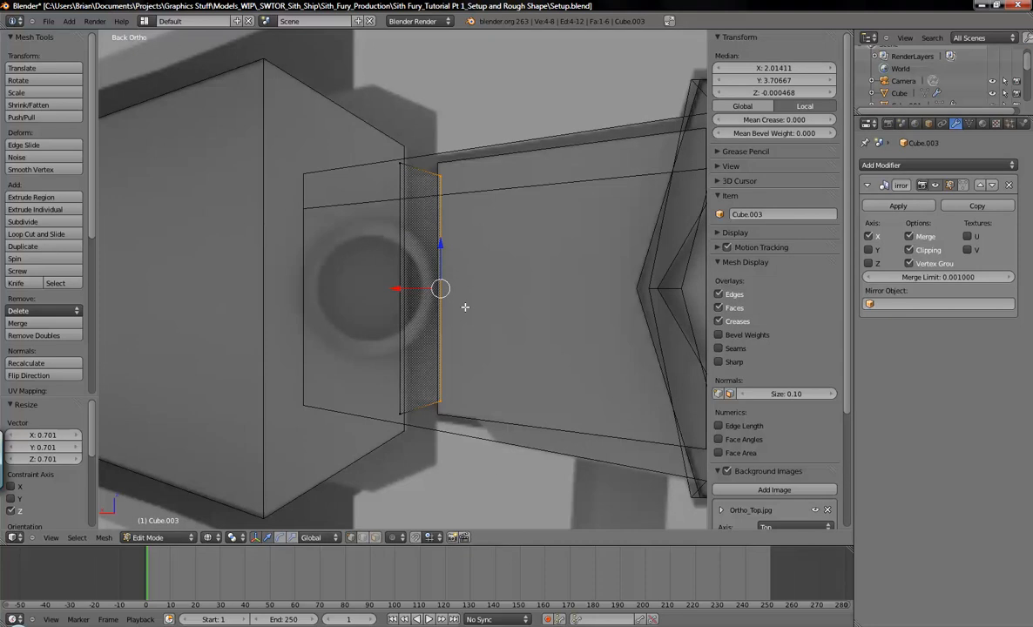
key(a)
key(b)
drag(367, 129, 422, 473)
mouse_move(356, 288)
mouse_down()
mouse_move(337, 286)
mouse_move(355, 288)
mouse_up()
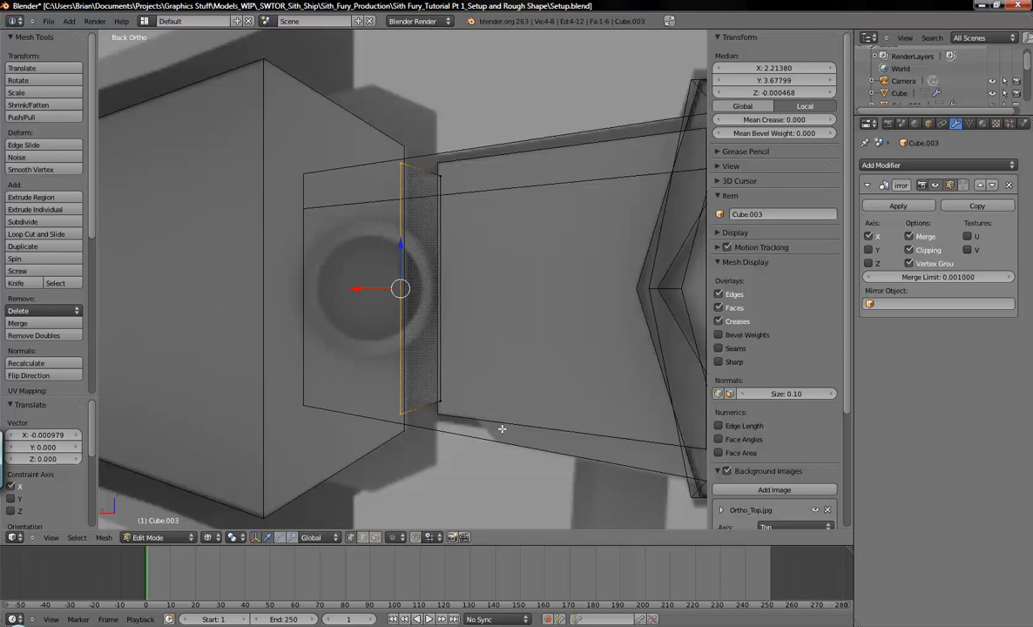
key(s)
key(z)
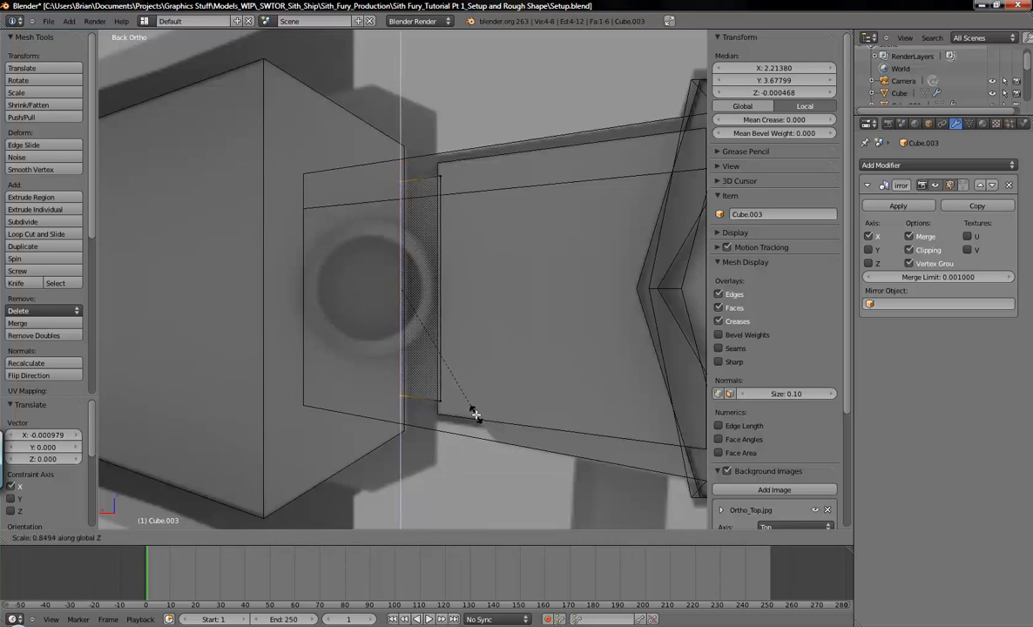
click(475, 415)
key(a)
scroll(486, 388, down, 2)
key(z)
Examine the ship's rough shape in solid shading and compare its layout with the top reference image in wireframe.
mouse_move(460, 286)
middle_down()
mouse_move(498, 369)
mouse_move(477, 375)
mouse_move(493, 401)
mouse_move(522, 271)
mouse_move(661, 350)
mouse_move(617, 403)
mouse_move(484, 503)
mouse_move(482, 448)
mouse_move(429, 346)
mouse_move(380, 346)
middle_up()
scroll(477, 376, down, 7)
scroll(429, 347, up, 3)
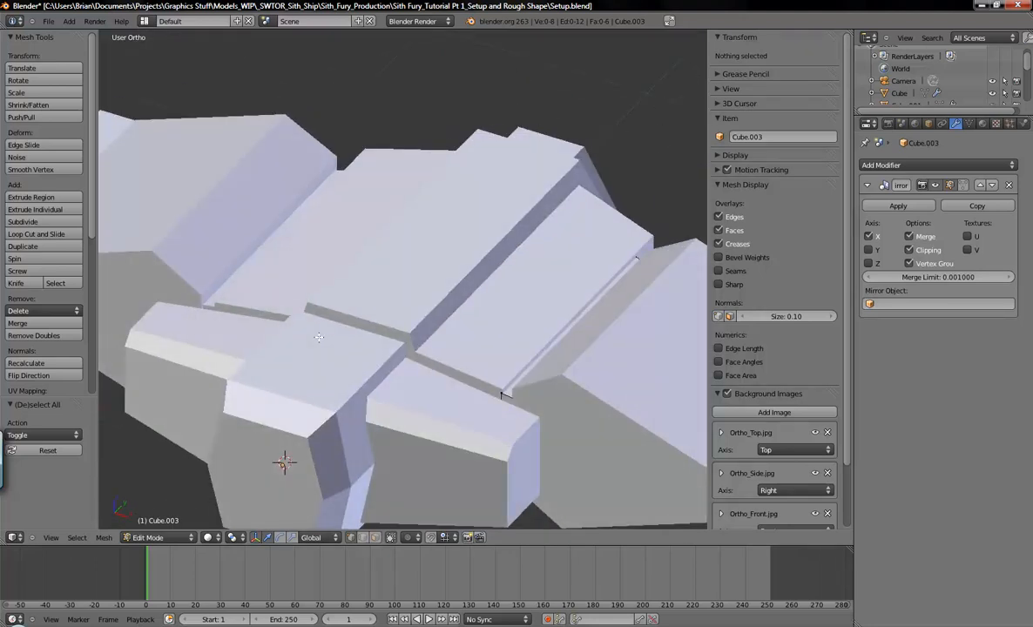
key(z)
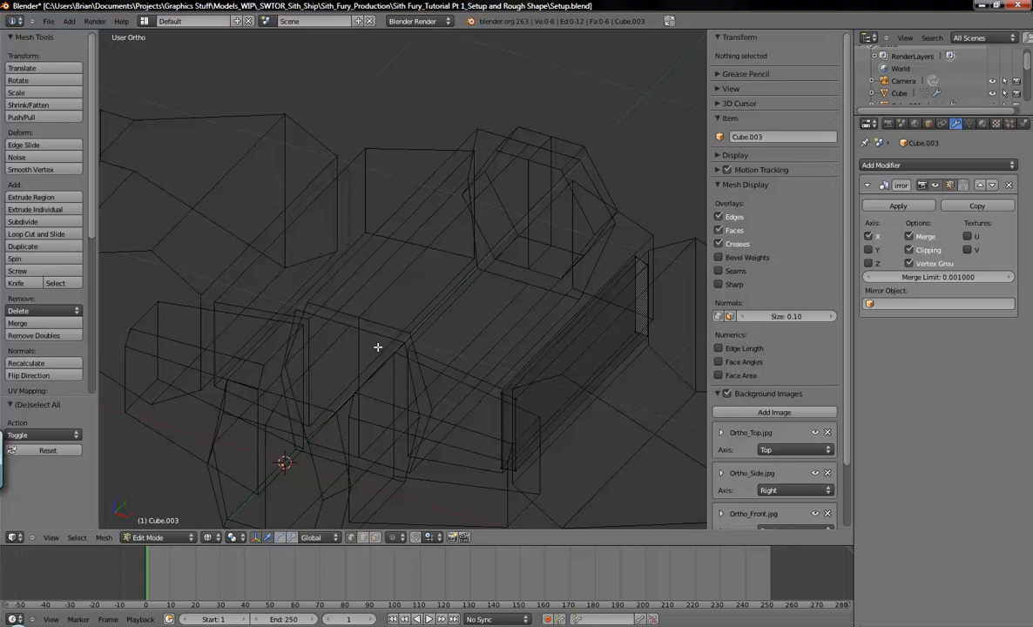
key(KP_7)
scroll(436, 389, down, 4)
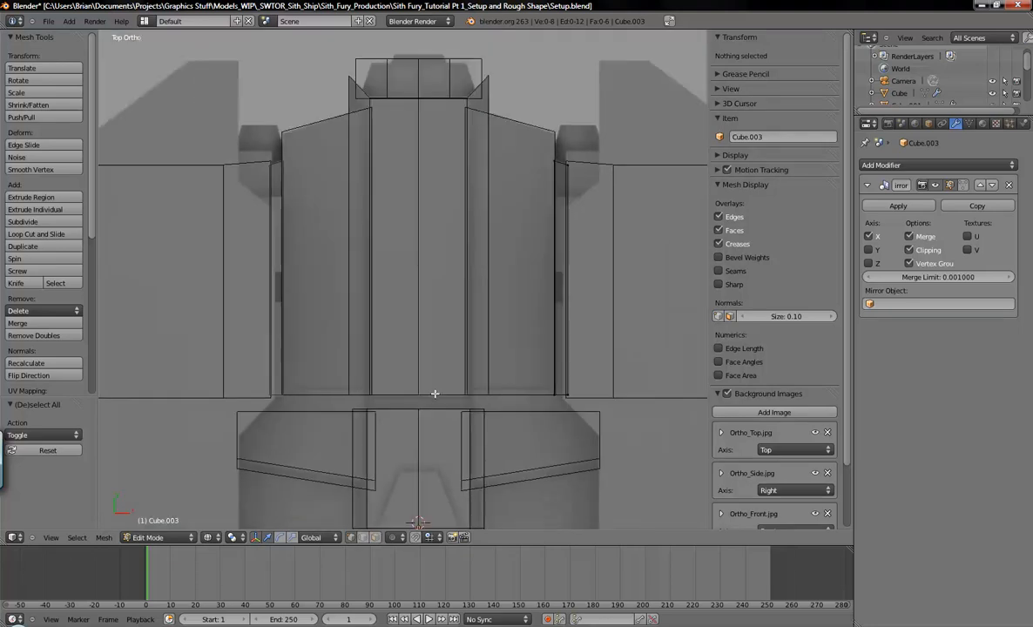
shift+middle_drag(473, 380, 472, 220)
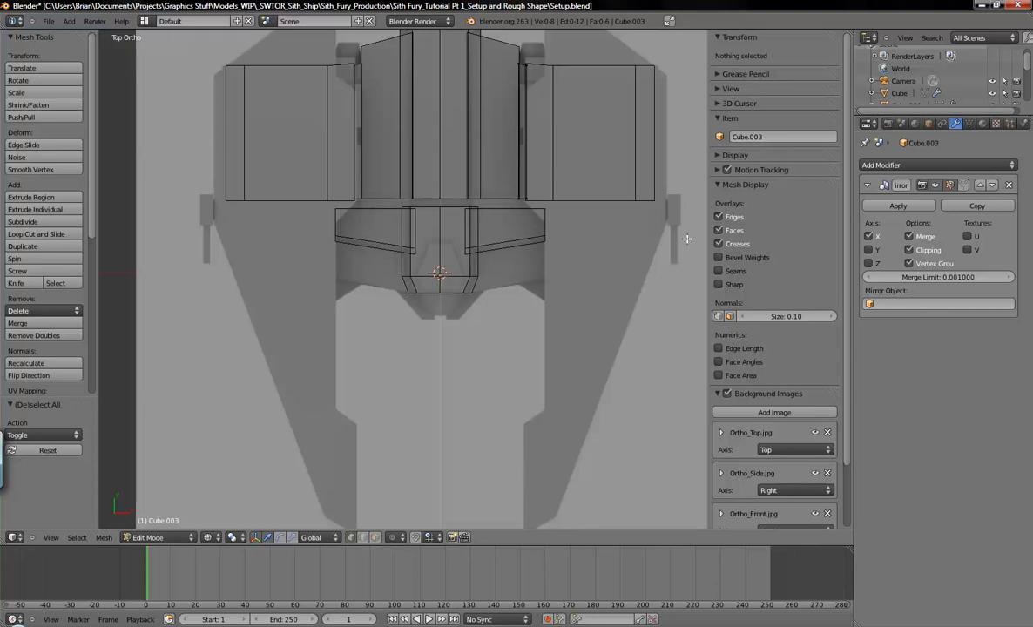
shift+middle_drag(584, 251, 566, 292)
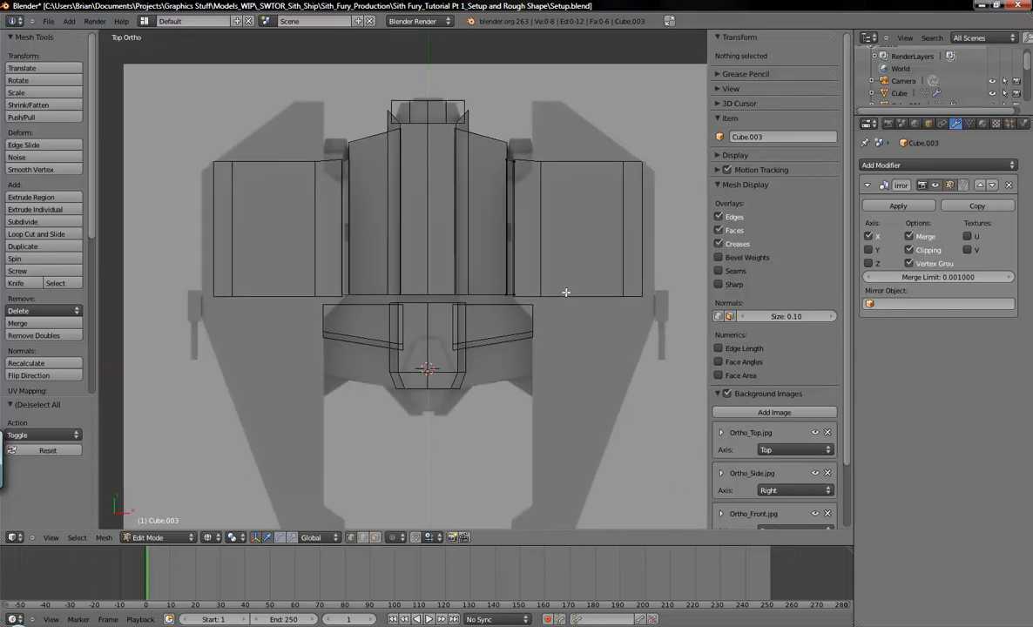
mouse_move(491, 395)
middle_down()
mouse_move(452, 410)
mouse_move(392, 311)
middle_up()
key(z)
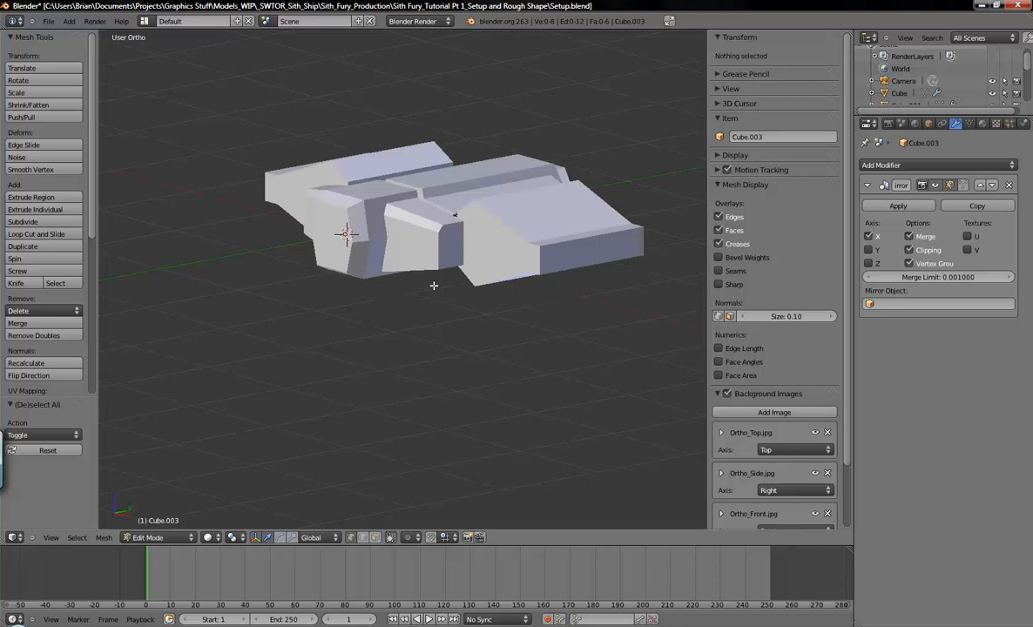
mouse_move(404, 234)
shift+middle_down()
mouse_move(383, 323)
mouse_move(400, 346)
mouse_move(491, 277)
shift+middle_up()
scroll(490, 298, up, 3)
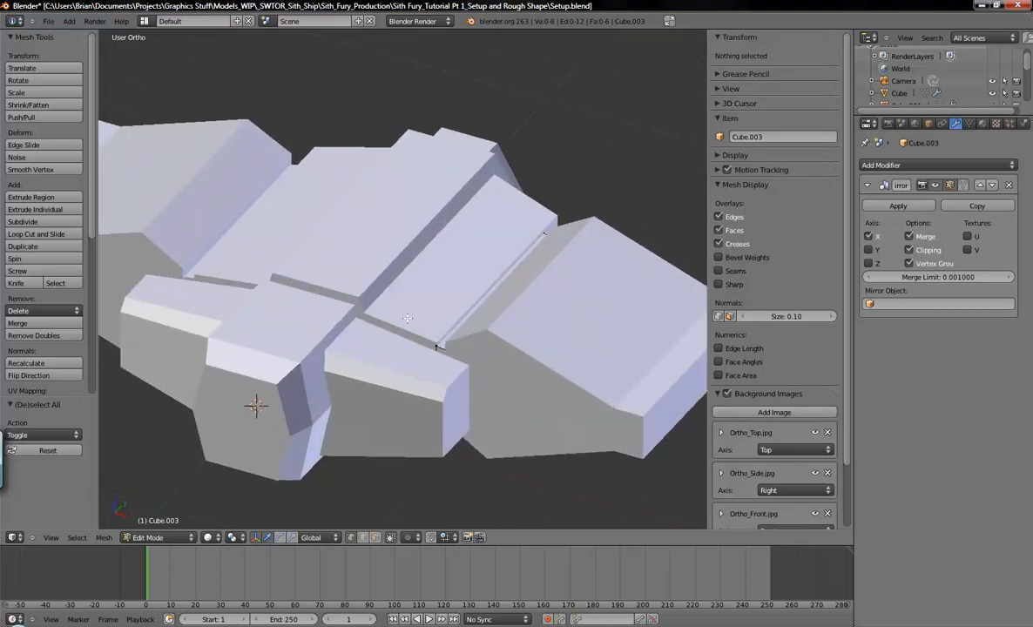
mouse_move(422, 335)
middle_down()
mouse_move(348, 312)
mouse_move(434, 343)
middle_up()
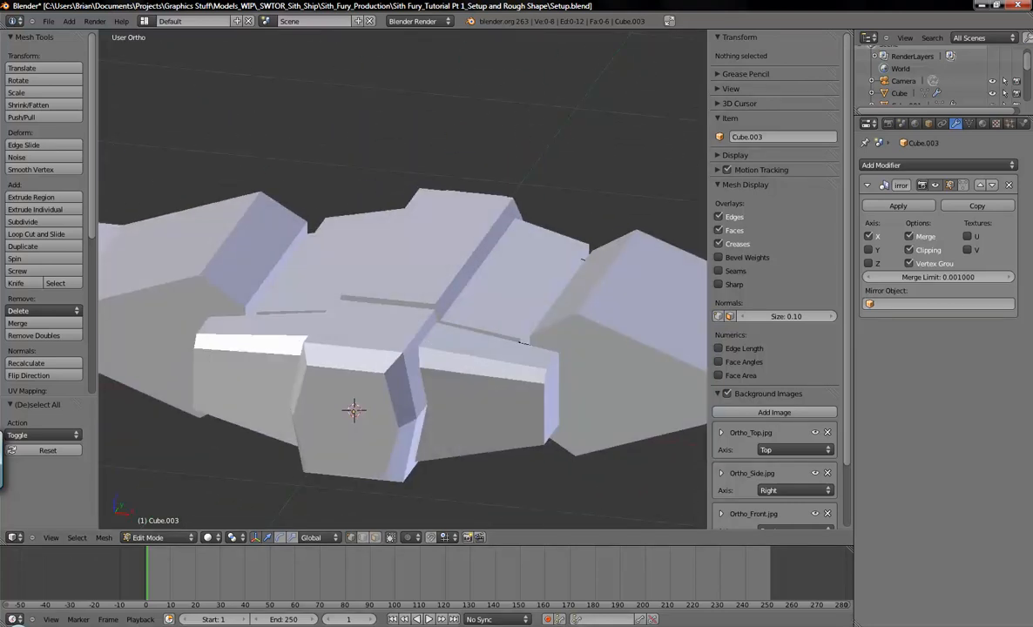